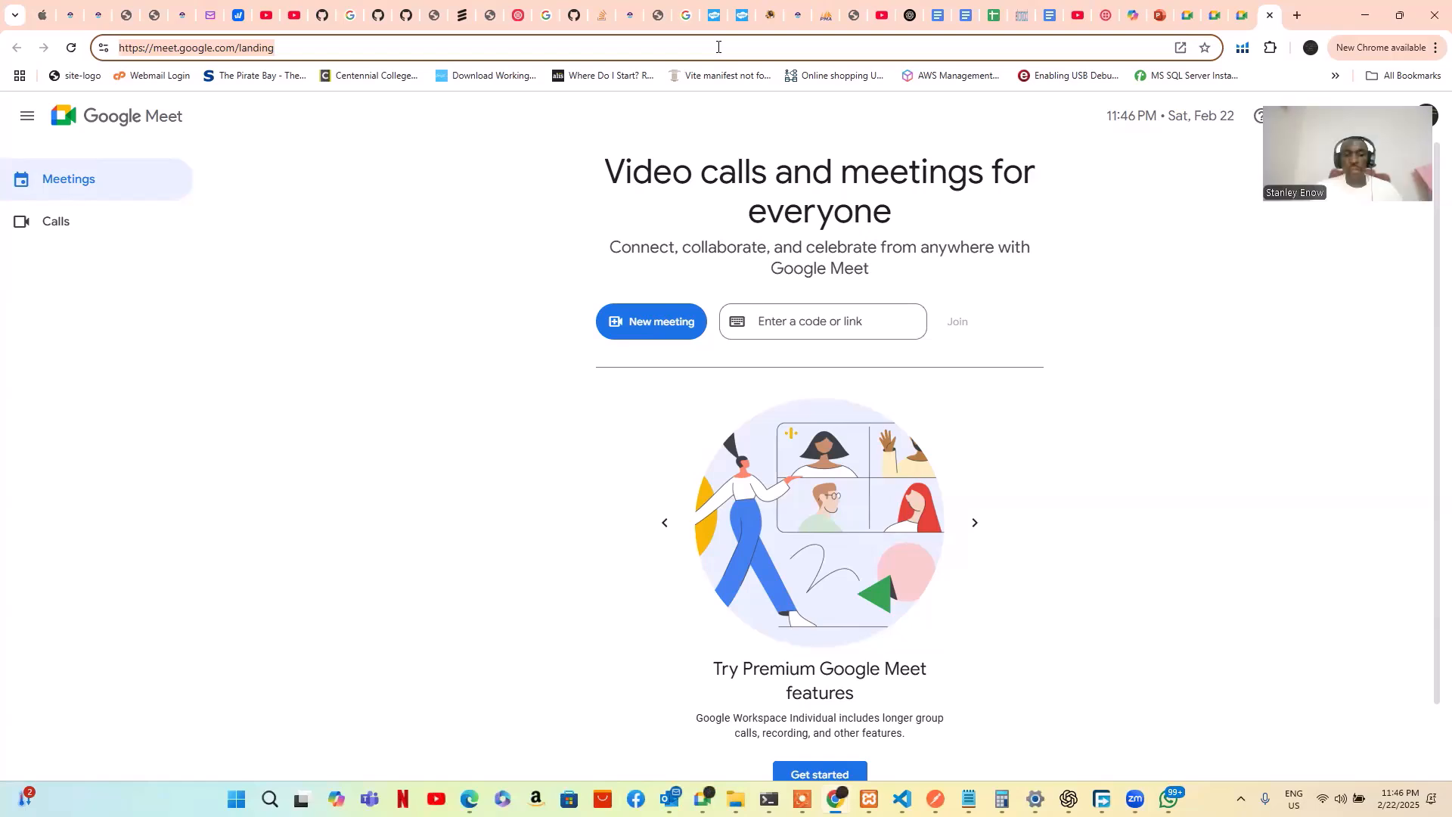
type("ww")
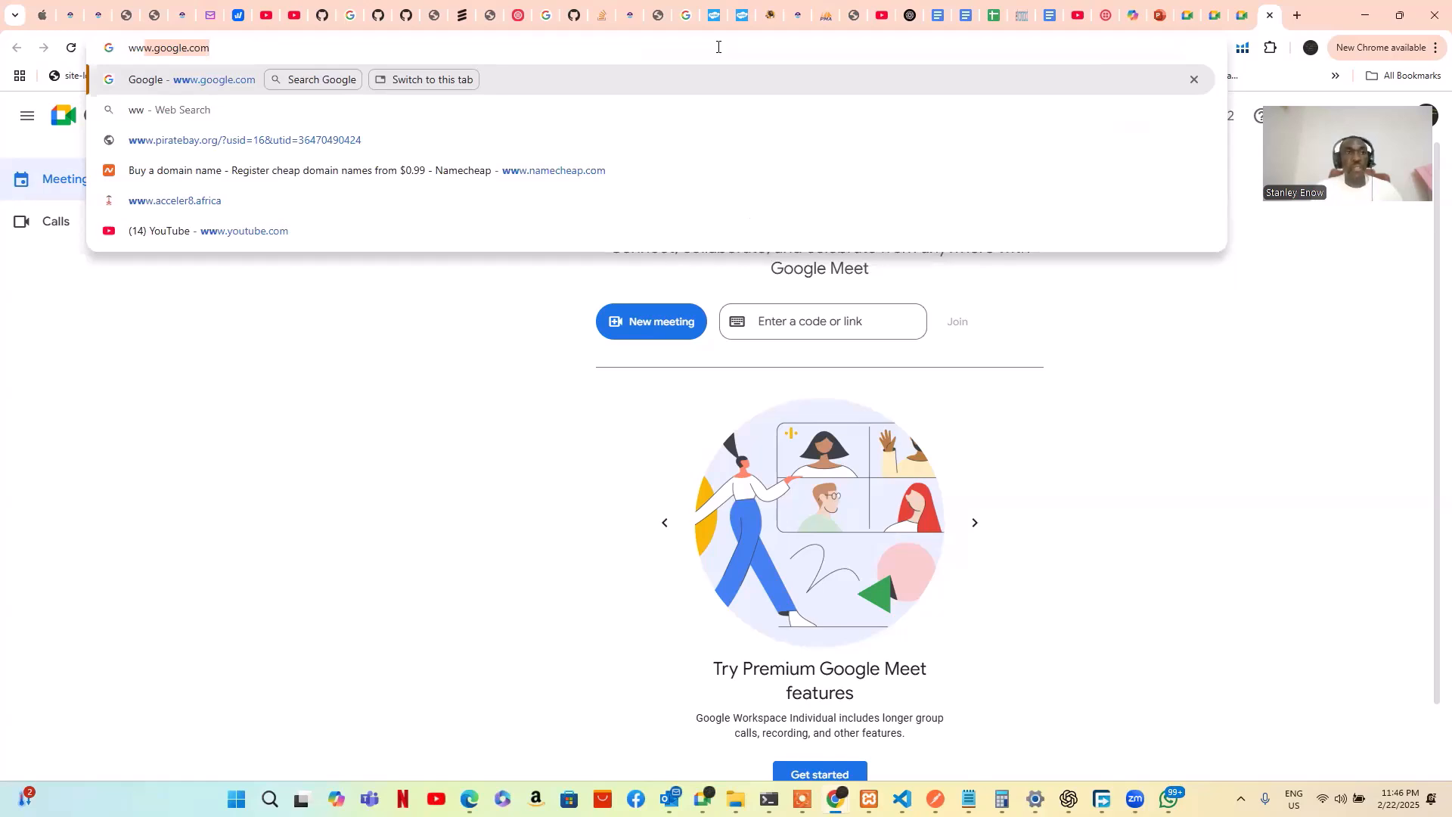
type("w")
type(".")
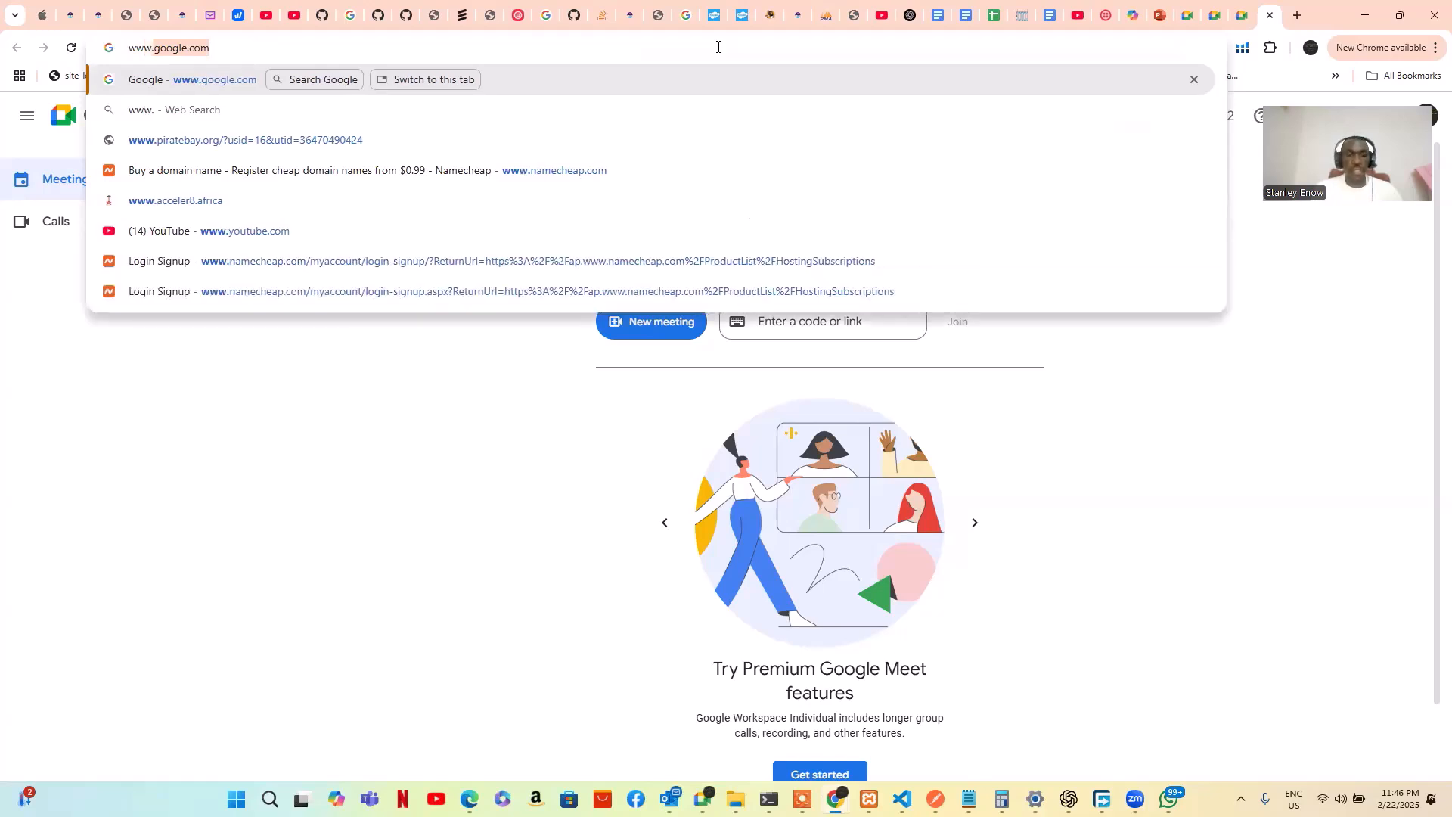
type("eduversity")
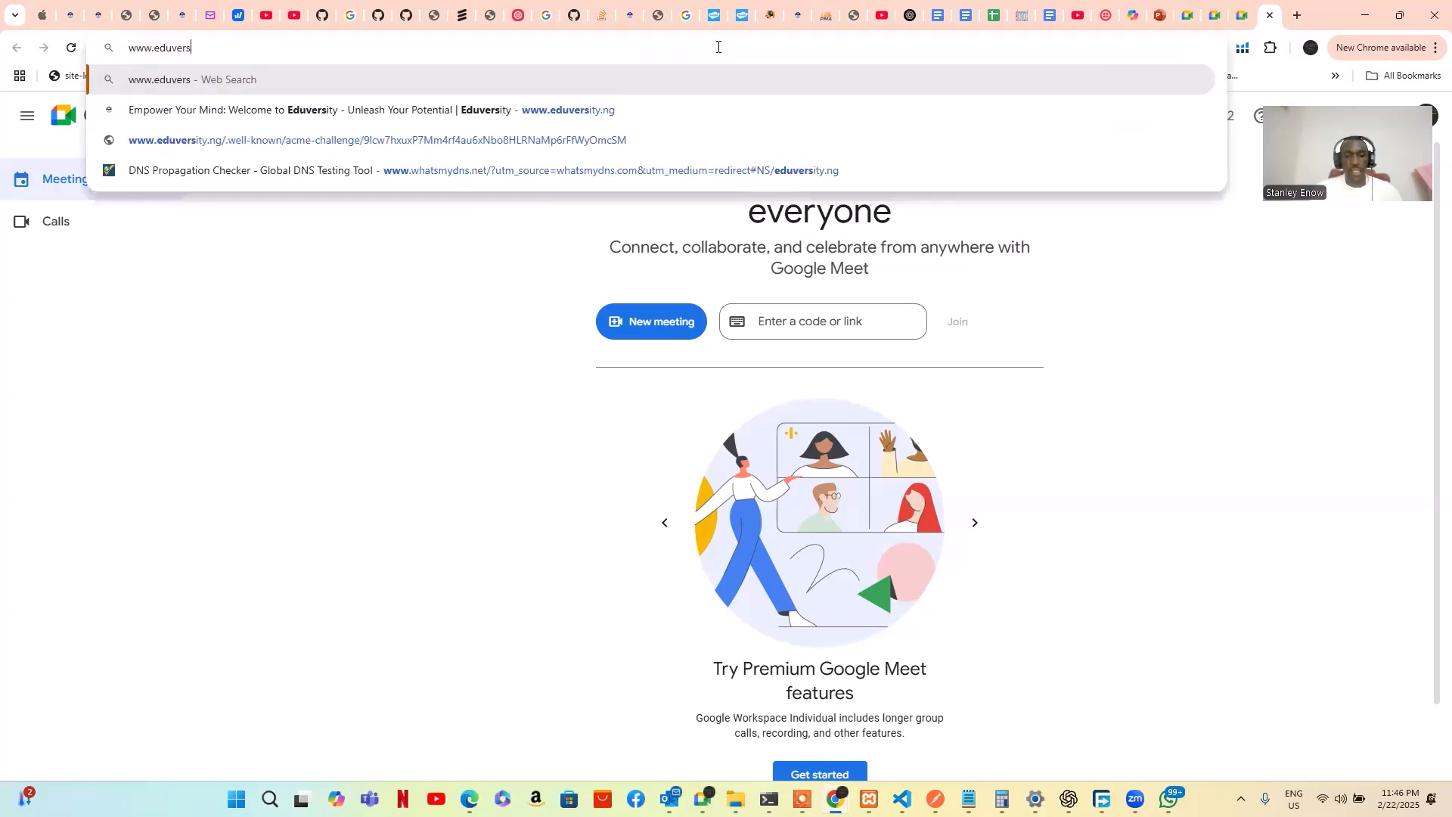
type(".ng")
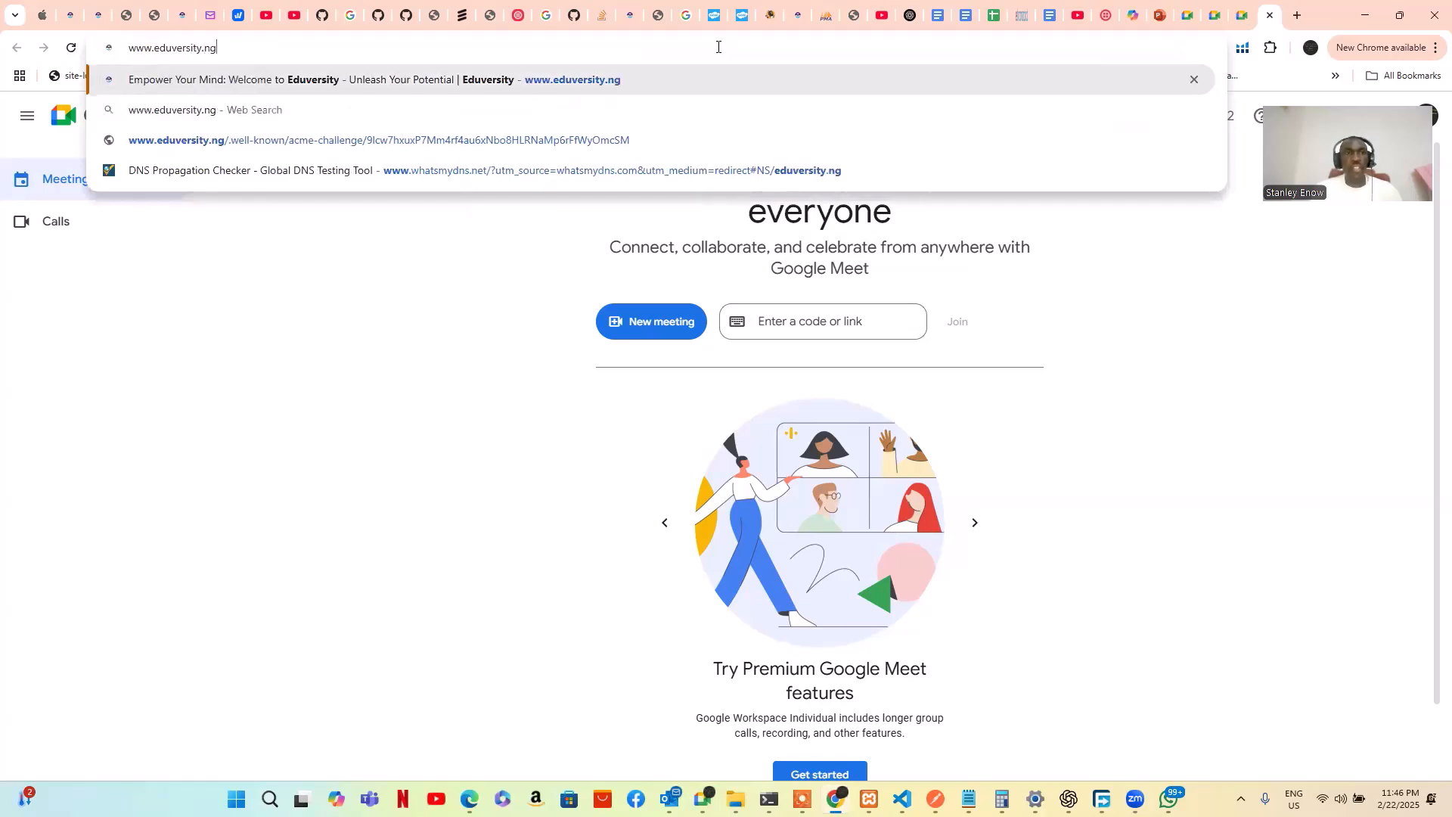
key("Return")
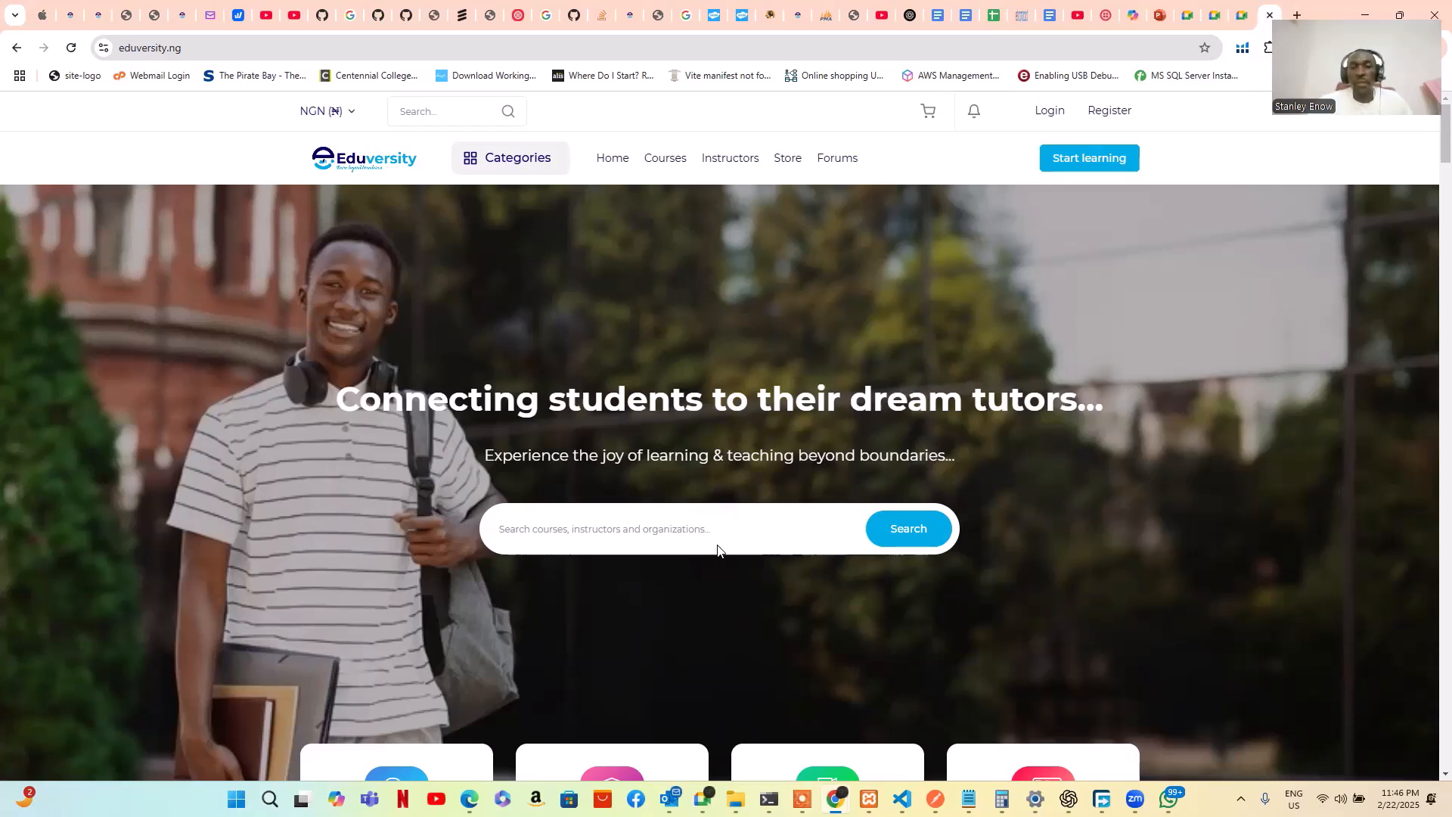
scroll(721, 533, "down", 1)
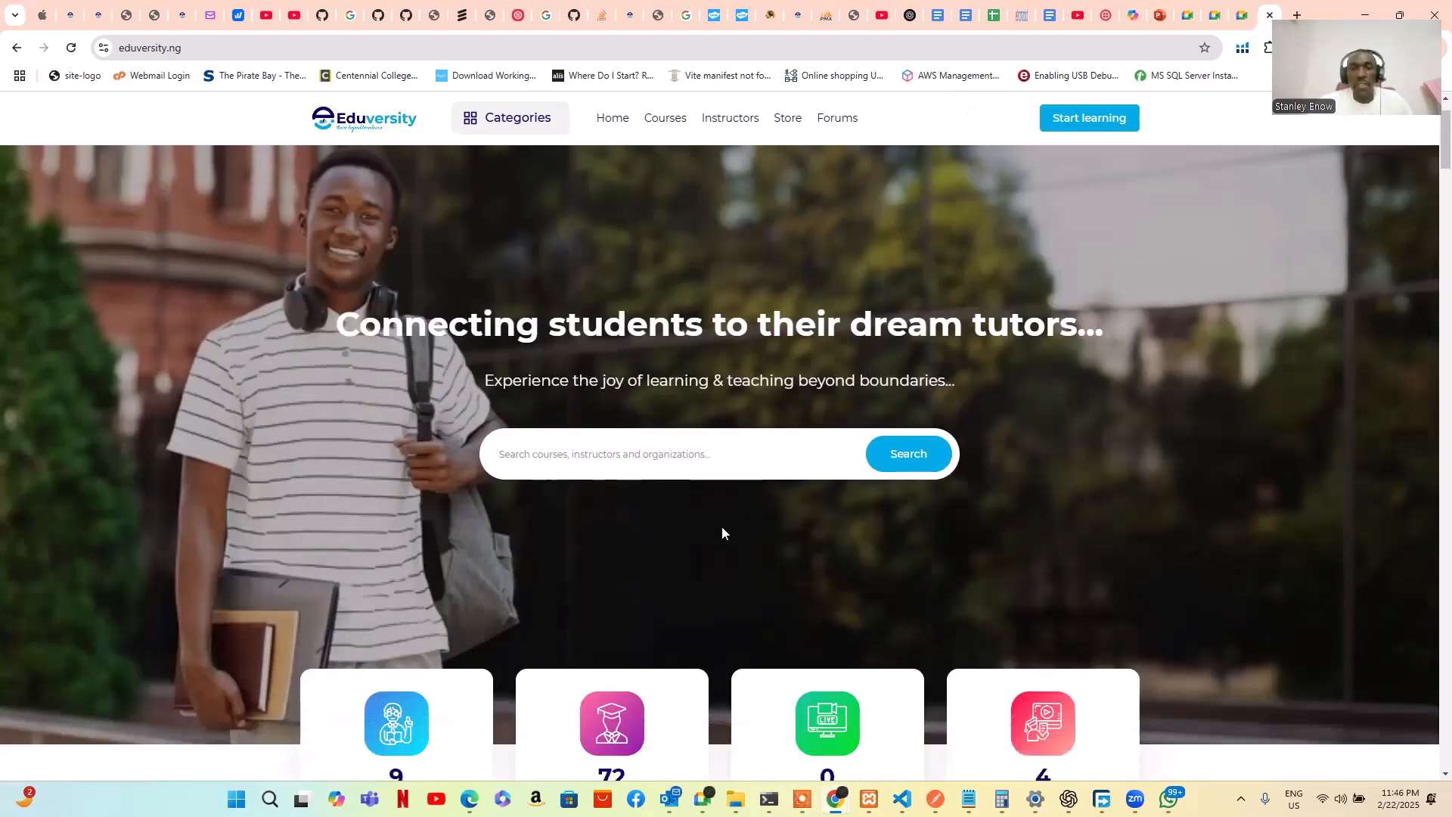
left_click(709, 451)
type("s")
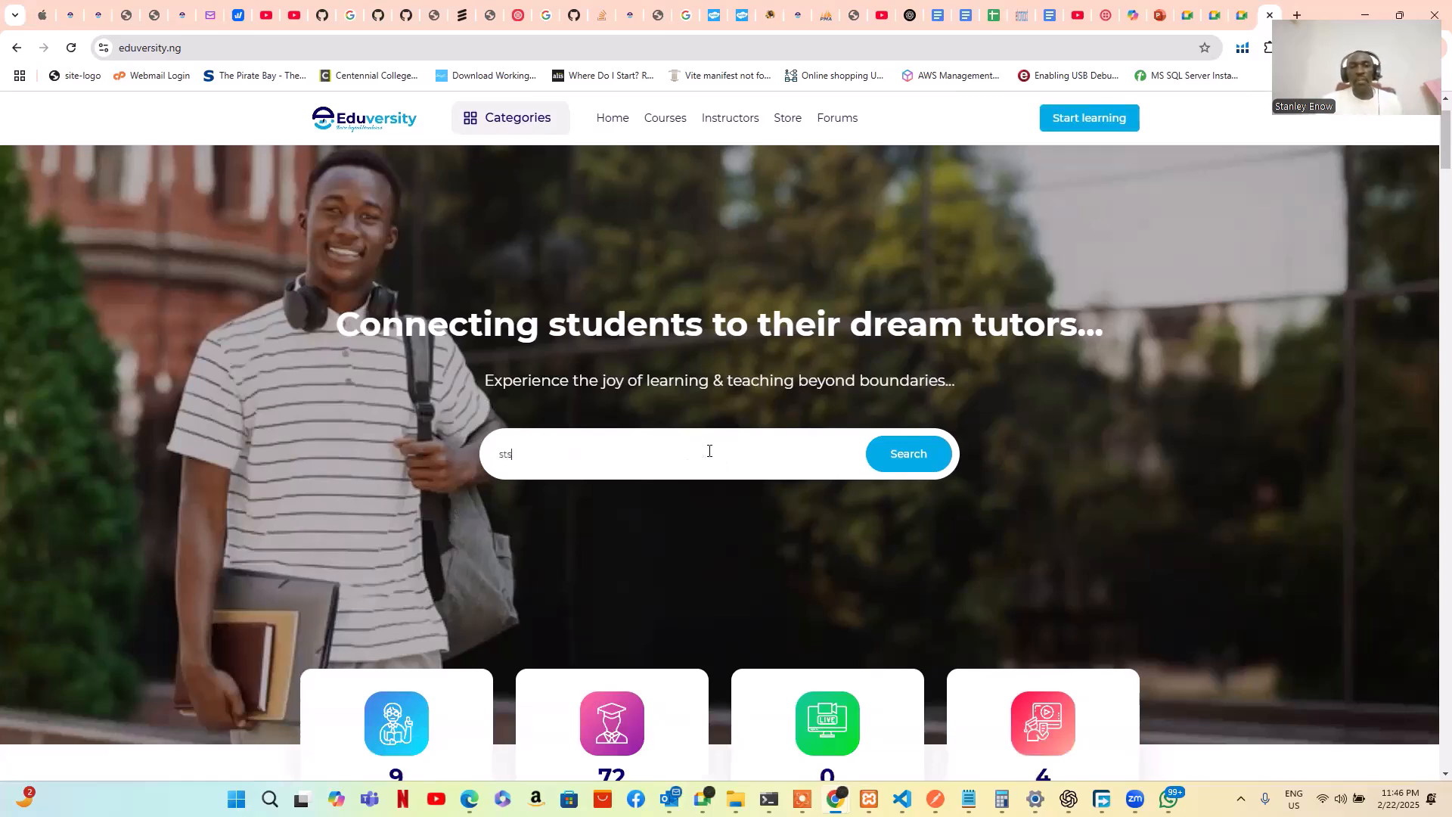
key("BackSpace")
type("maths")
left_click(908, 455)
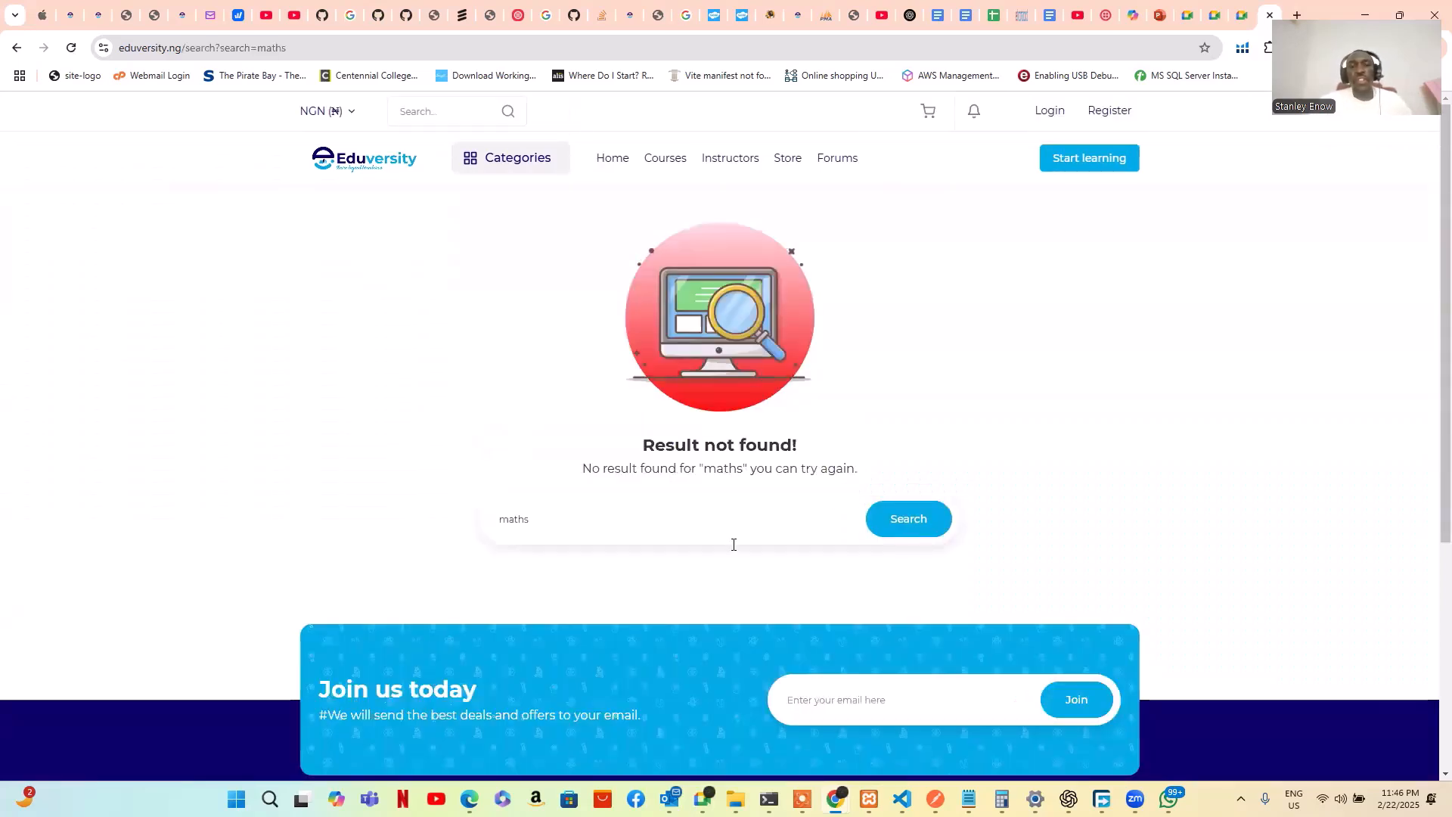
key("BackSpace")
key("BackSpace")
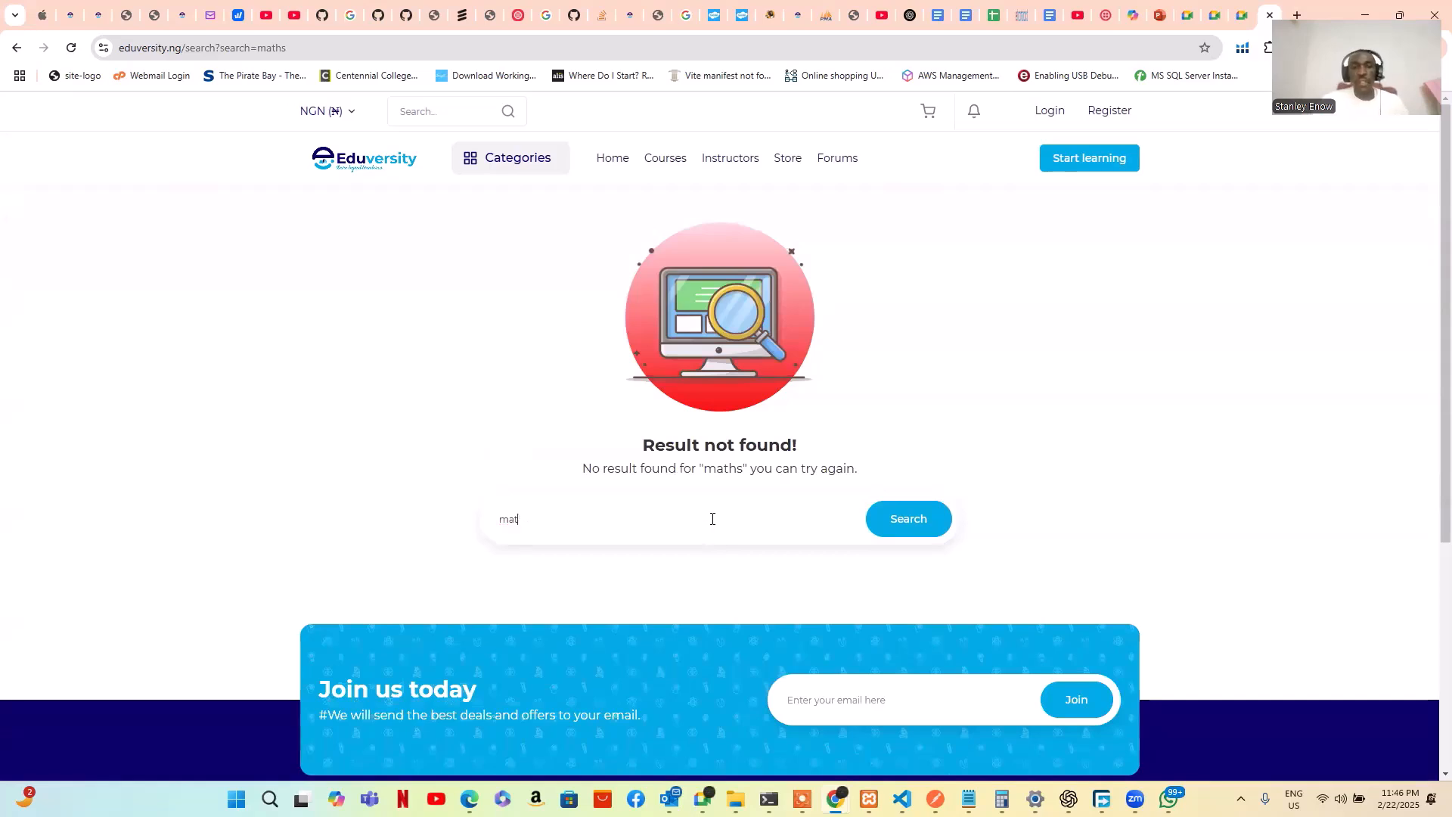
key("BackSpace")
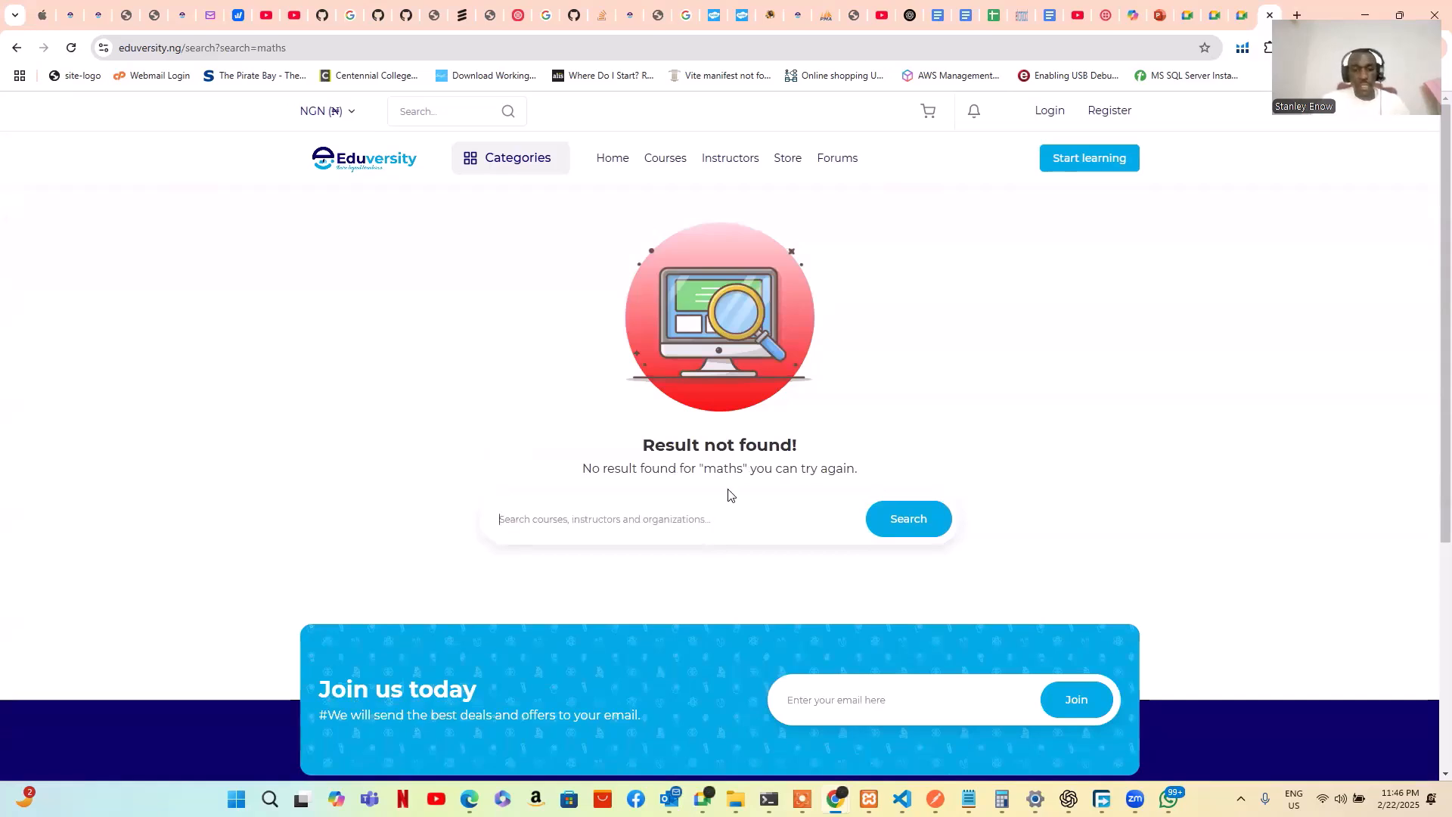
left_click(16, 48)
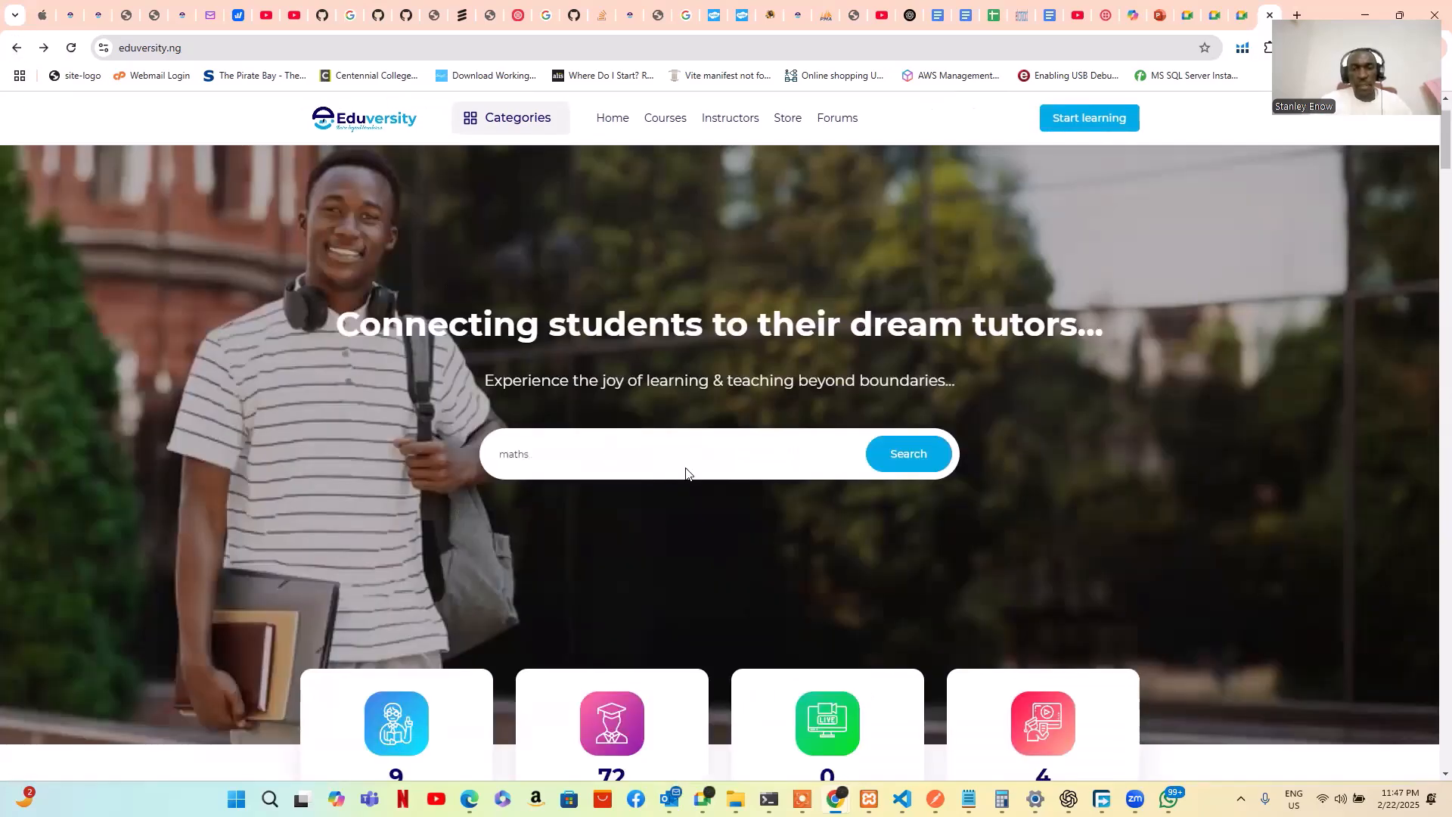
Replace the home-page search term with 'mat' to search for mathematics
scroll(685, 468, "down", 10)
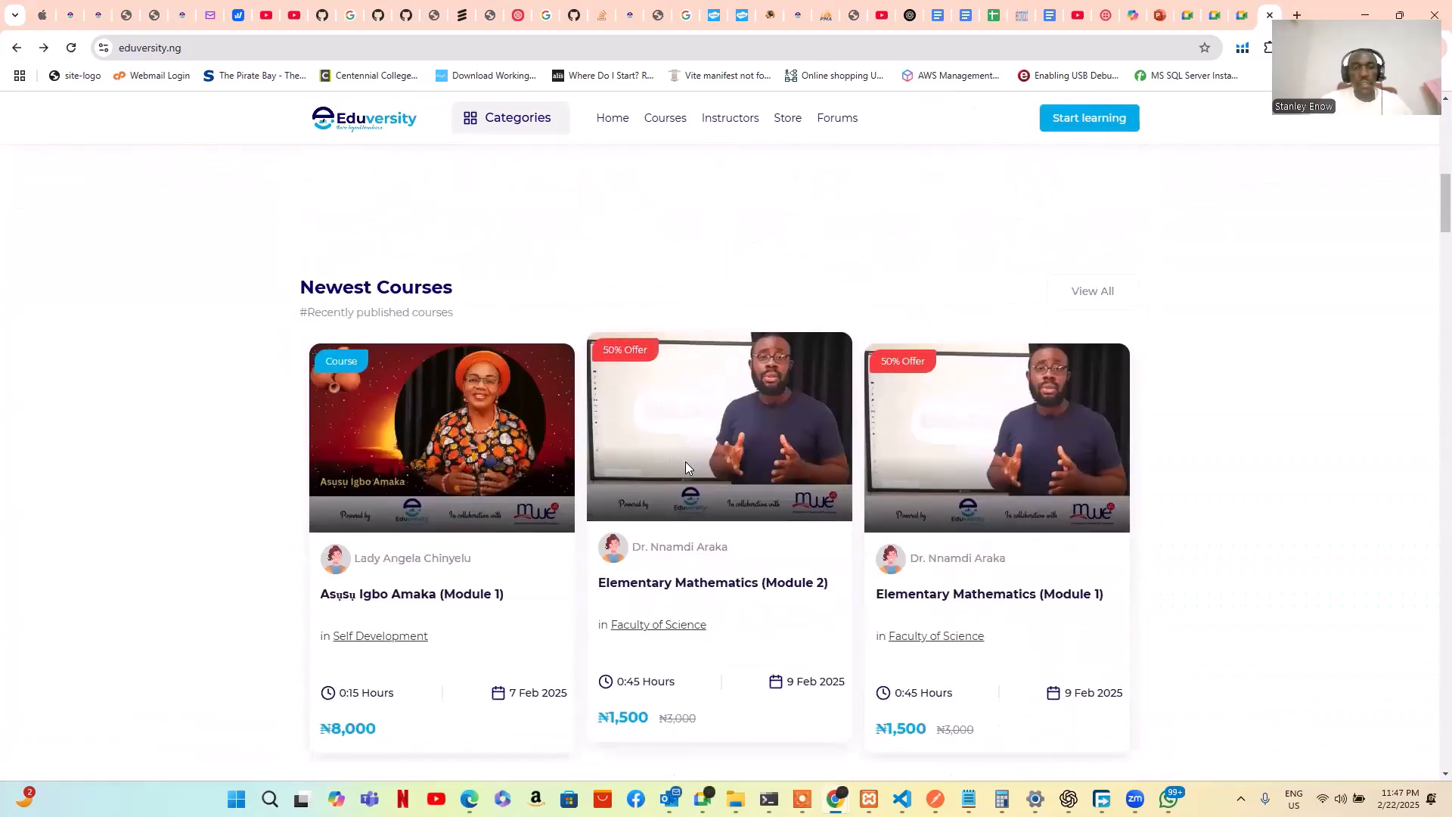
scroll(684, 459, "up", 10)
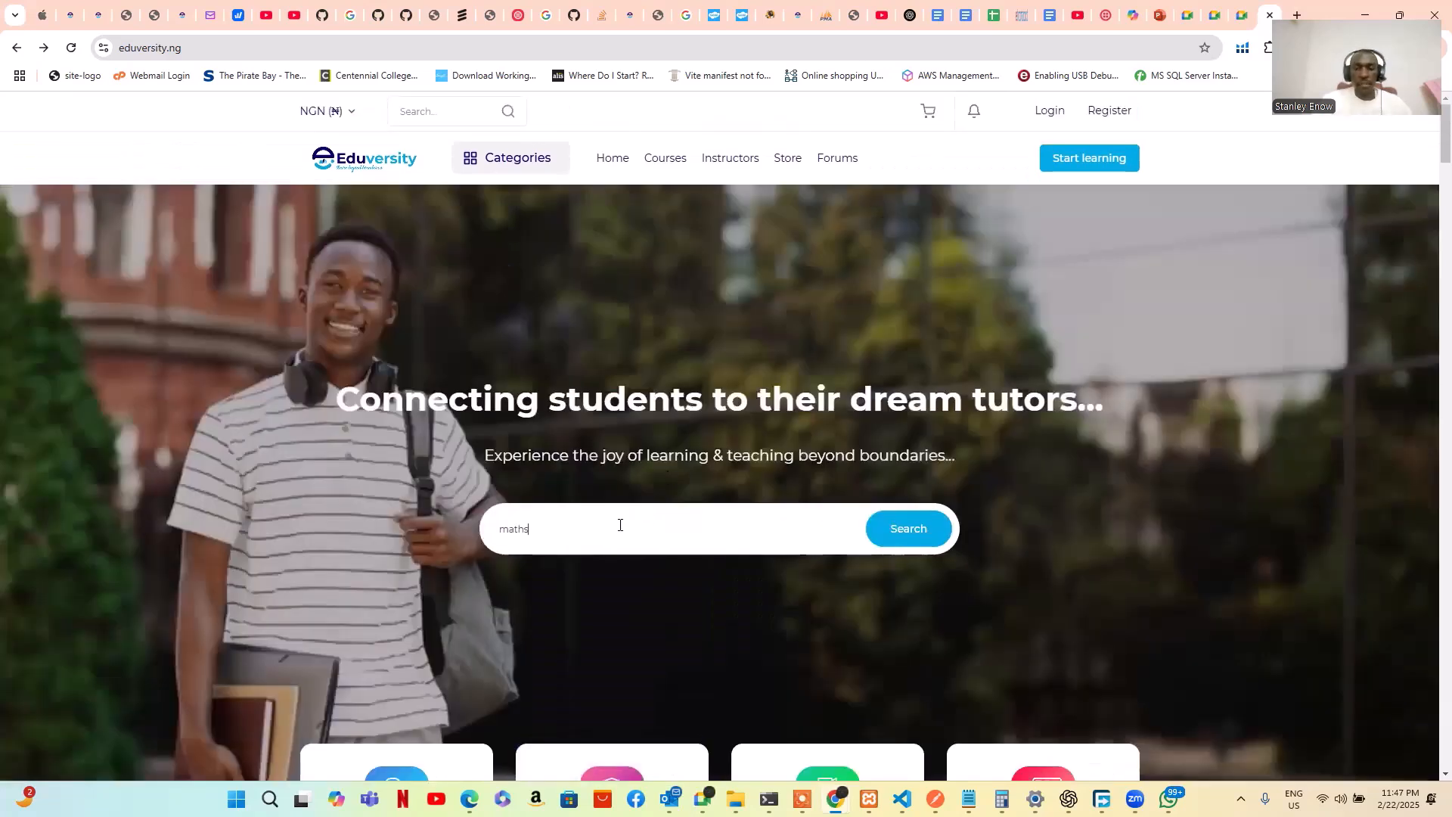
key("BackSpace")
key("BackSpace")
key("BackSpace")
key("BackSpace")
key("BackSpace")
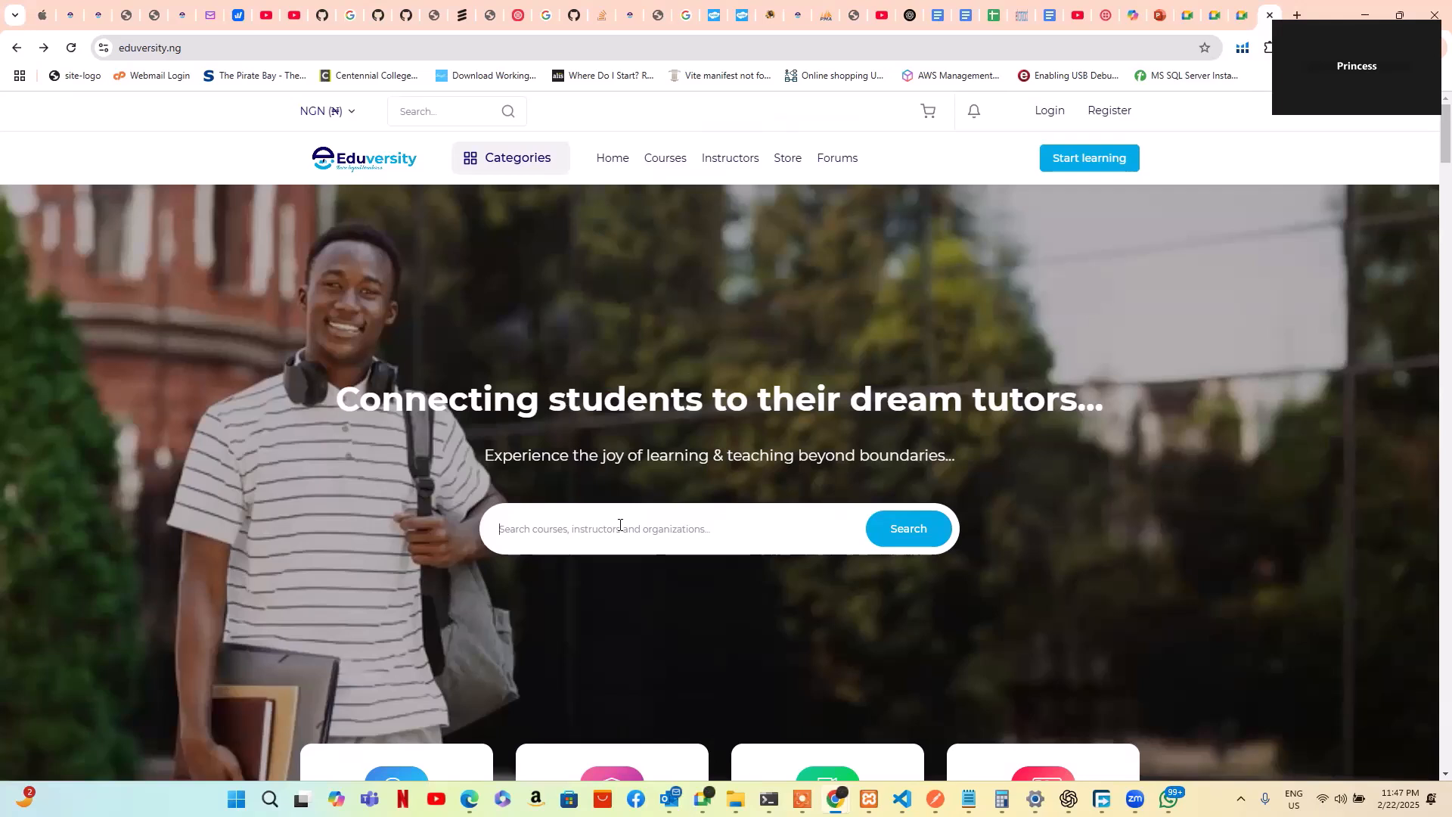
type("mathematics")
Browse the three results, including Elementary Mathematics Modules 1 and 2, then return home
scroll(686, 498, "down", 5)
scroll(687, 504, "down", 2)
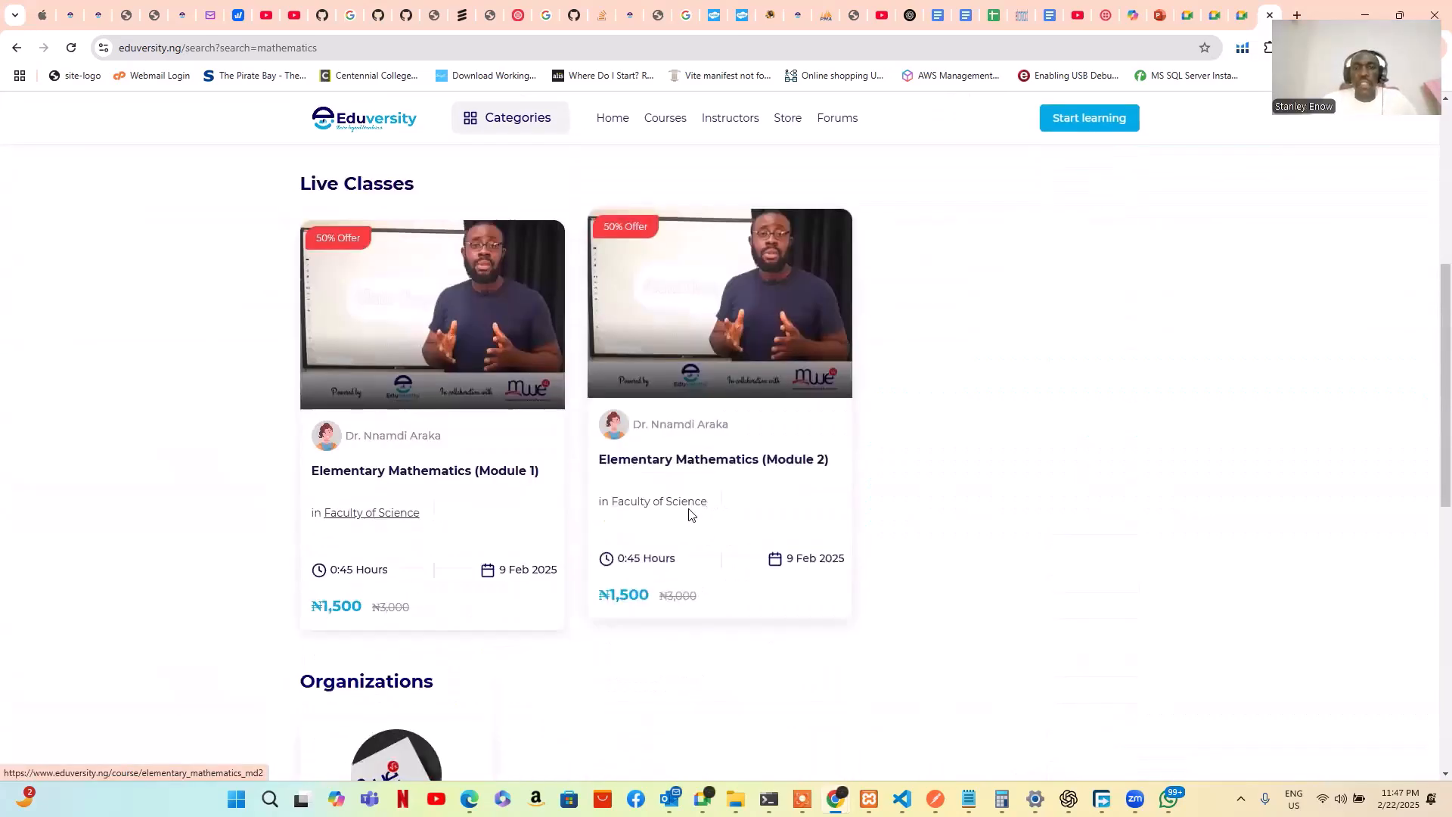
scroll(686, 503, "up", 6)
scroll(686, 505, "down", 5)
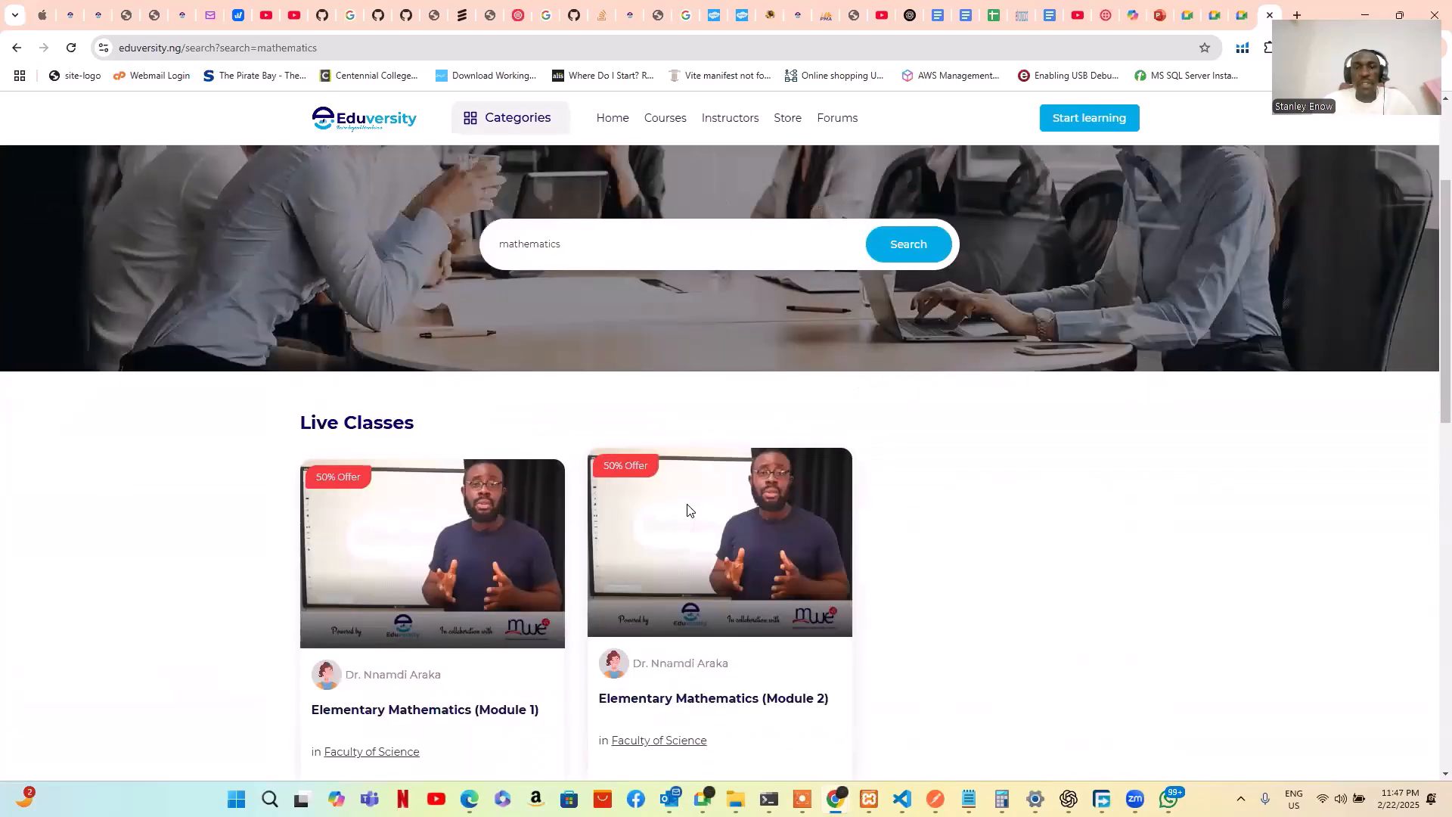
scroll(344, 282, "up", 6)
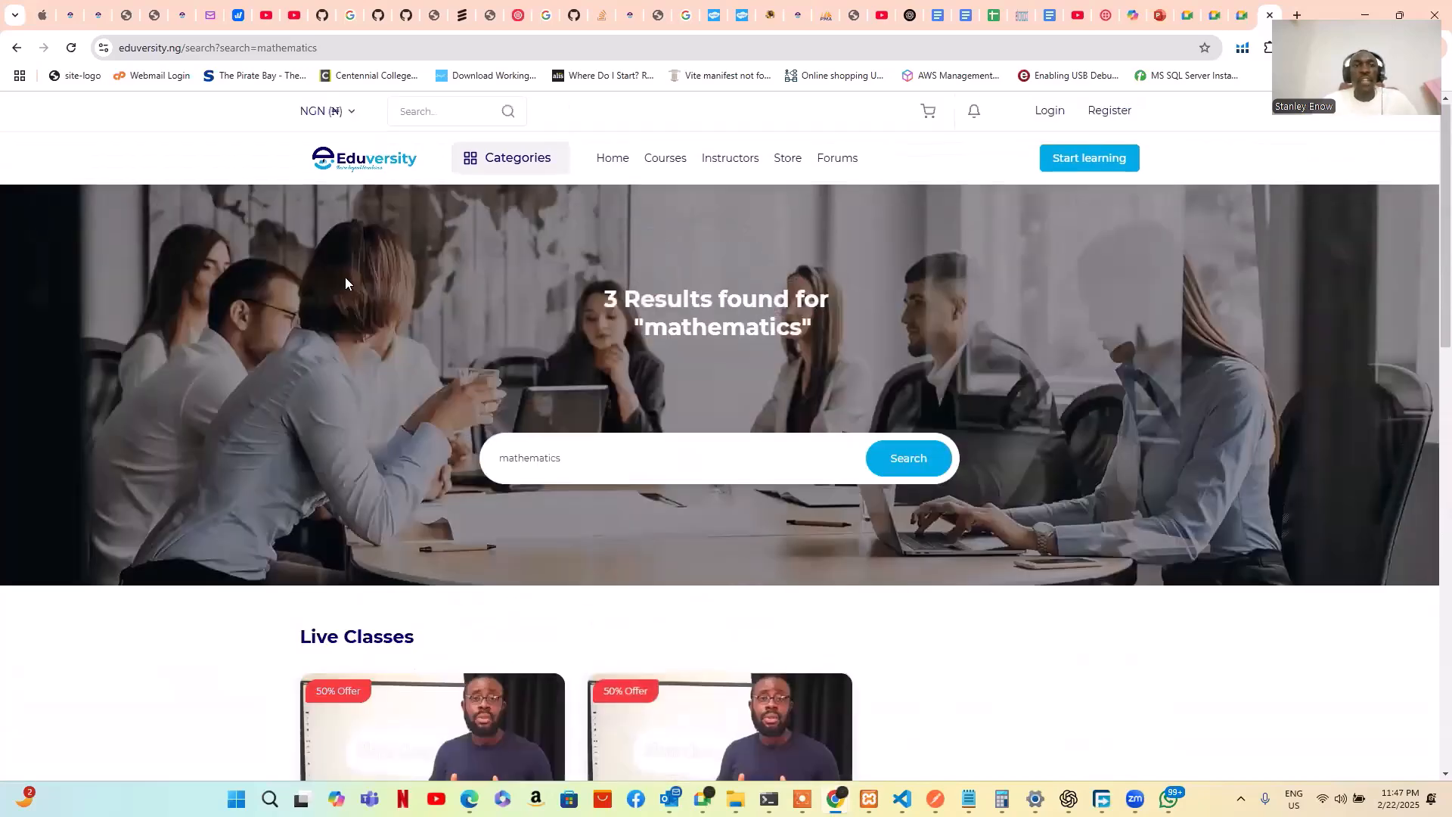
left_click(611, 159)
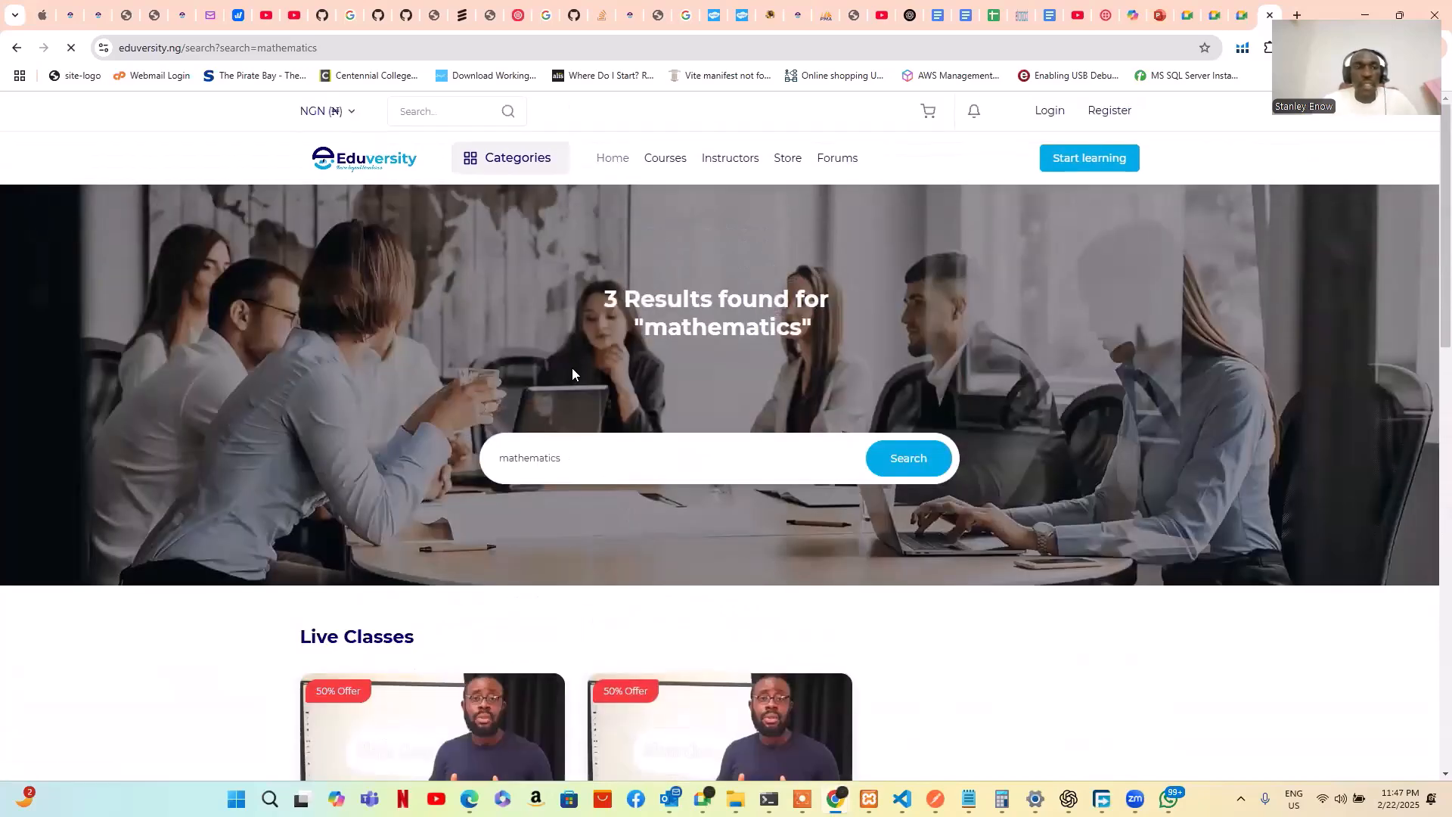
scroll(575, 369, "down", 7)
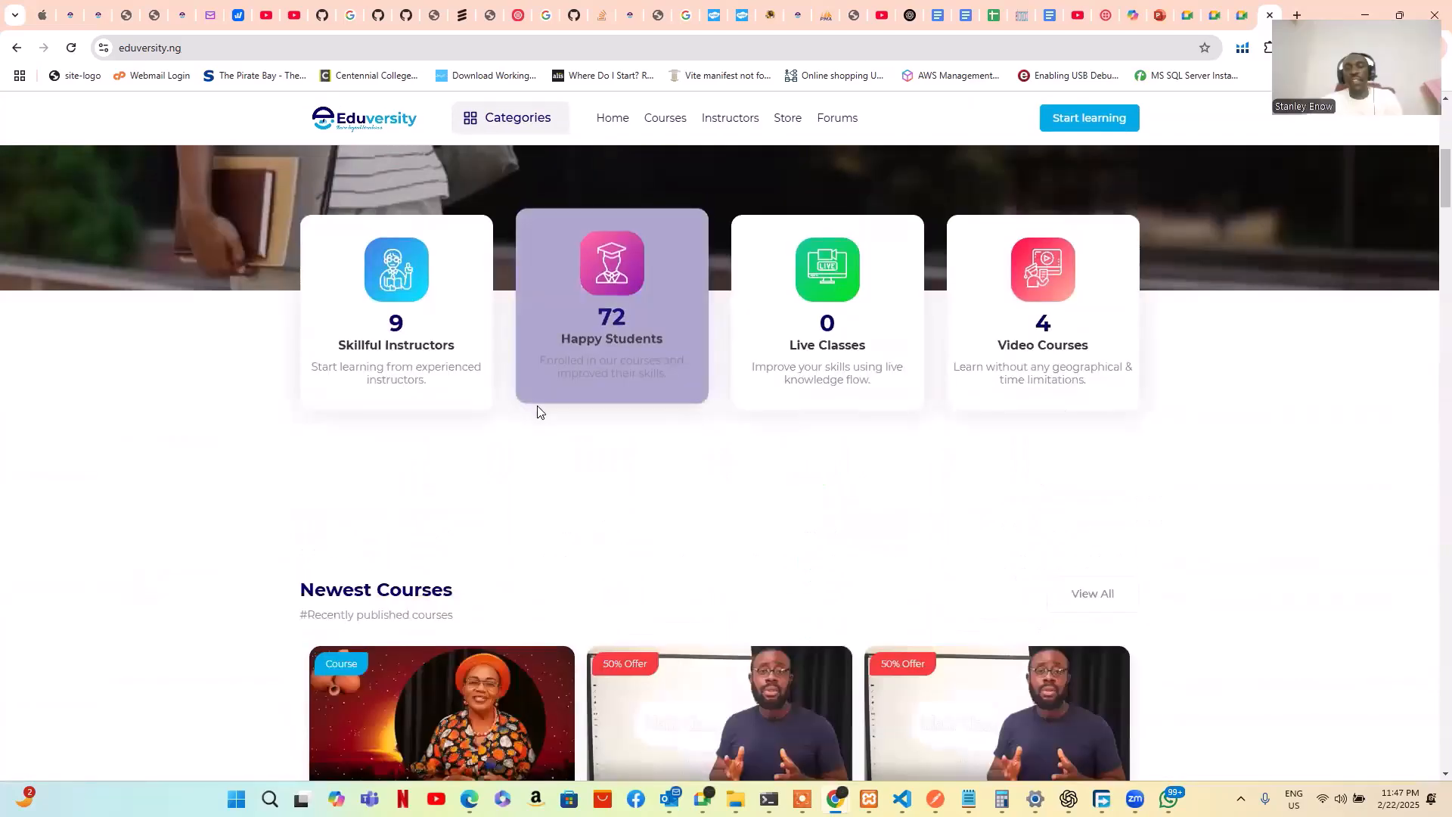
scroll(535, 404, "down", 2)
scroll(538, 405, "down", 1)
scroll(680, 378, "down", 2)
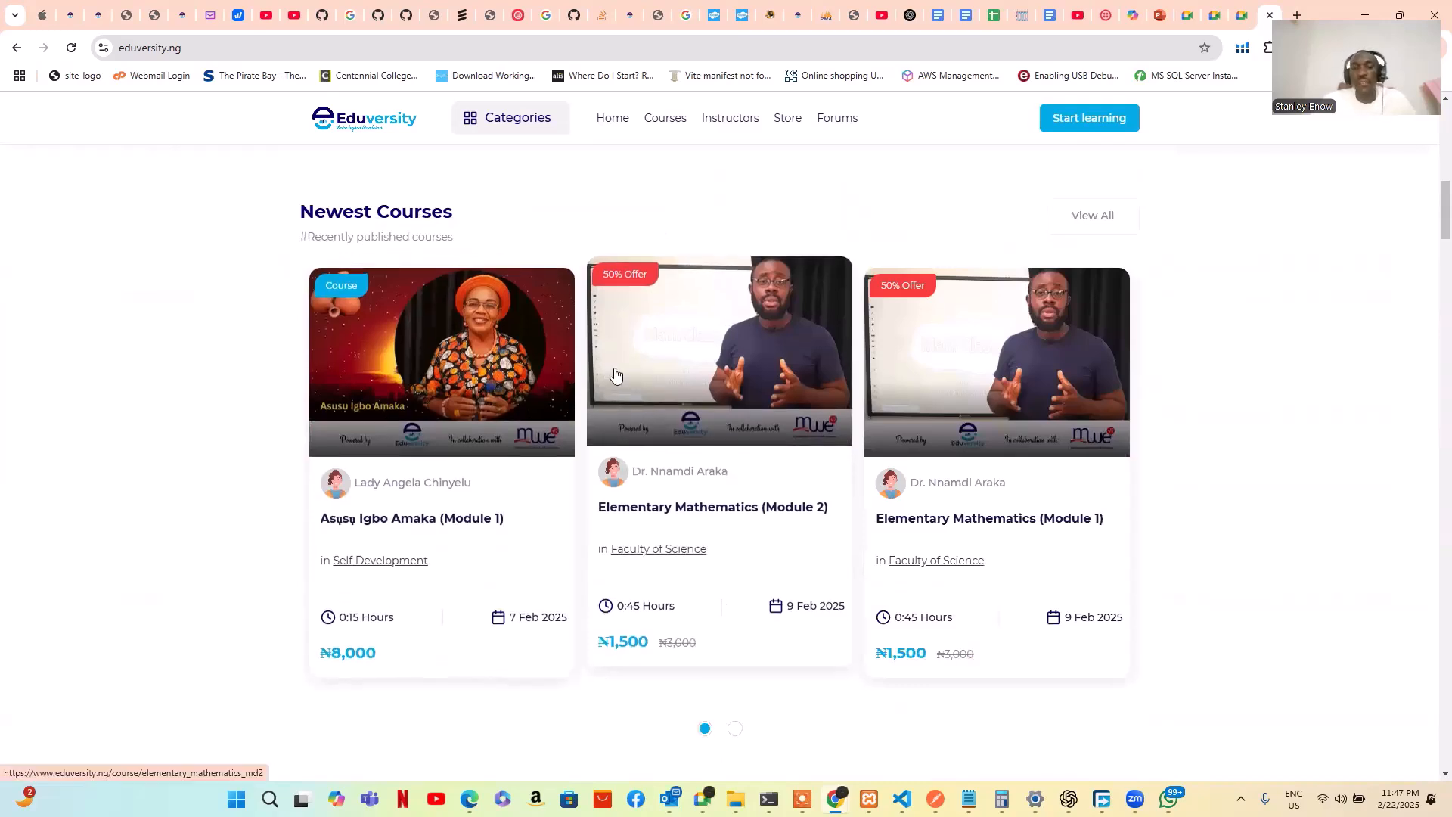
scroll(615, 374, "down", 1)
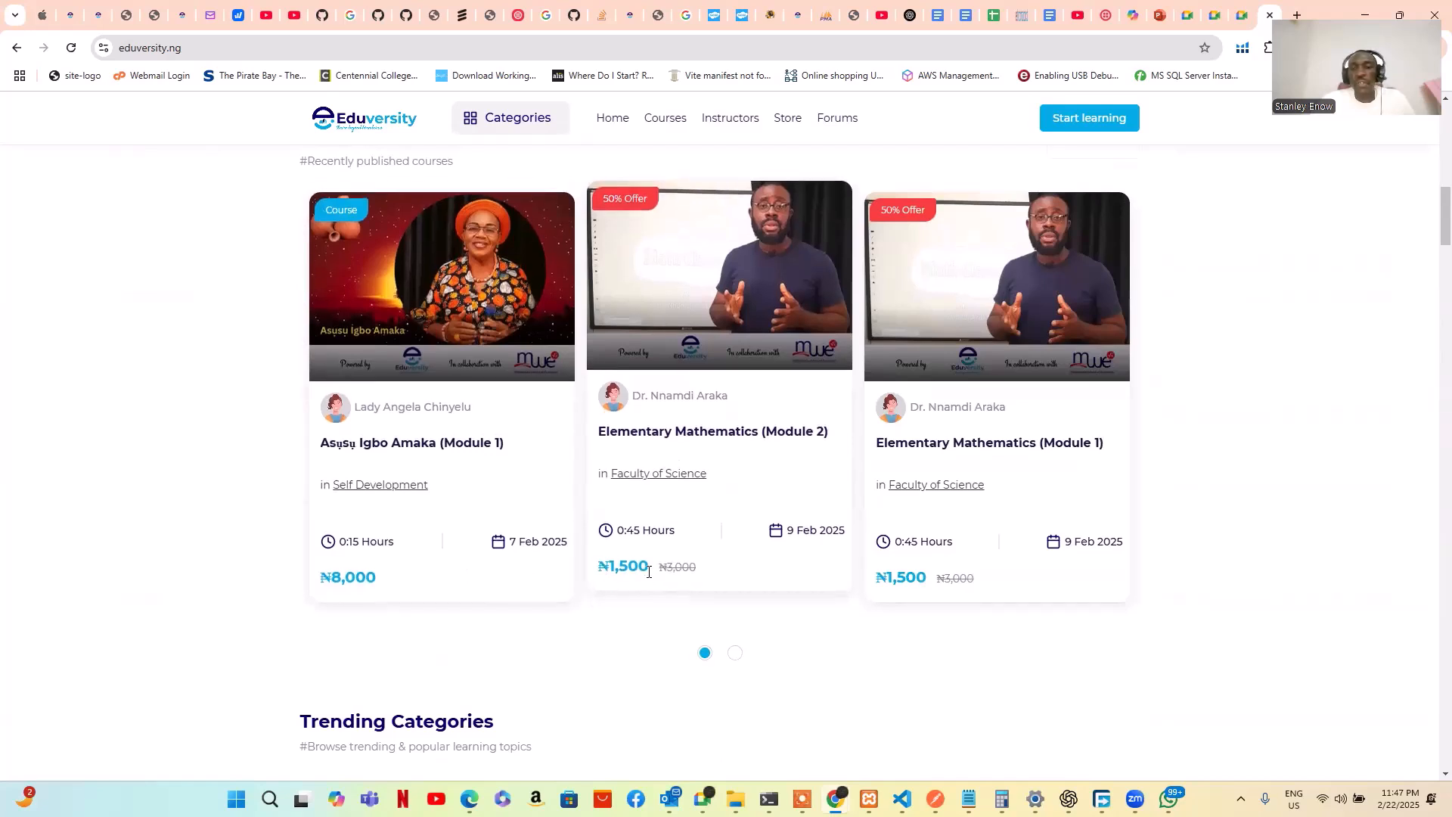
scroll(920, 577, "down", 1)
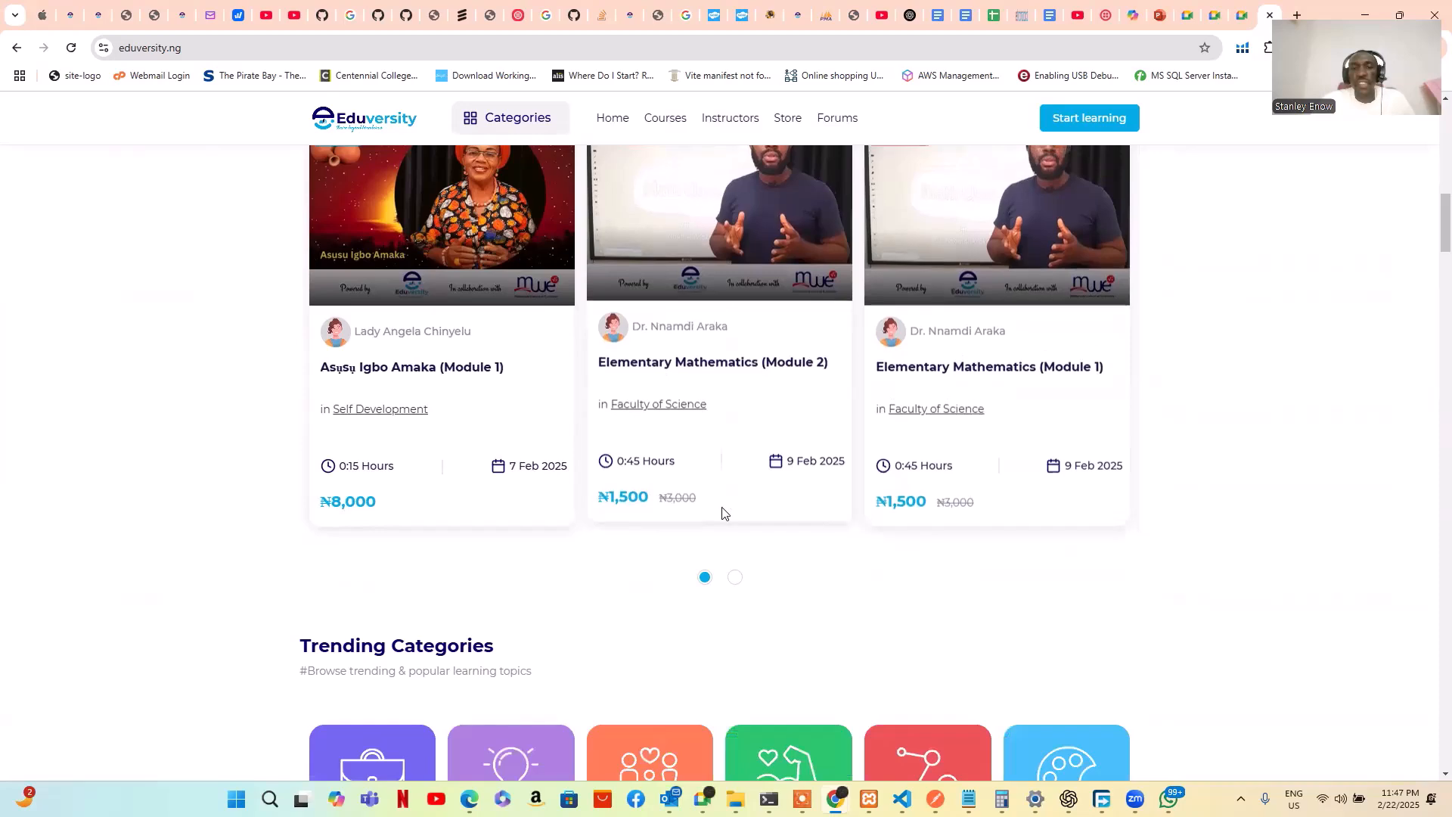
scroll(920, 474, "down", 6)
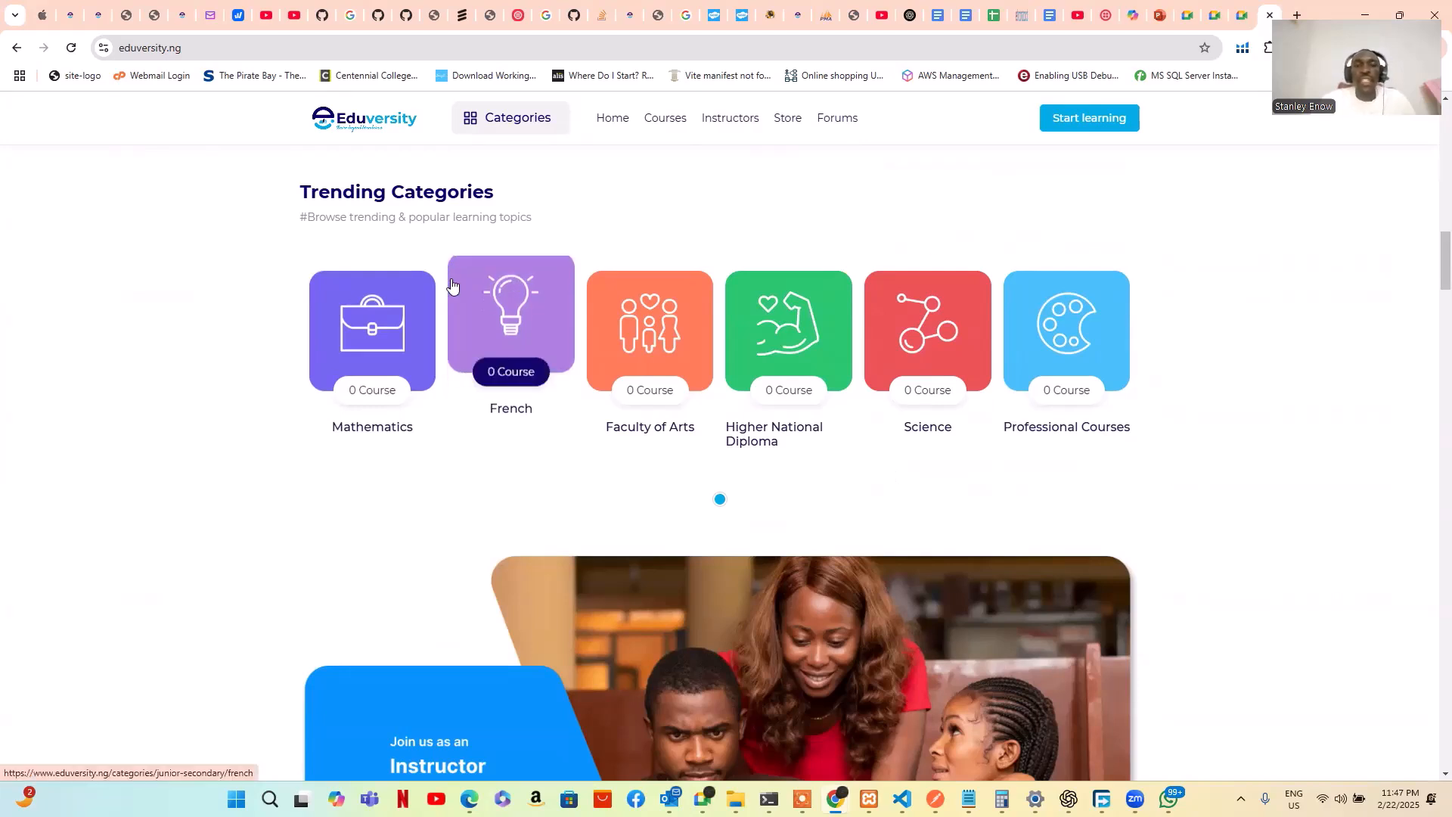
scroll(452, 287, "down", 1)
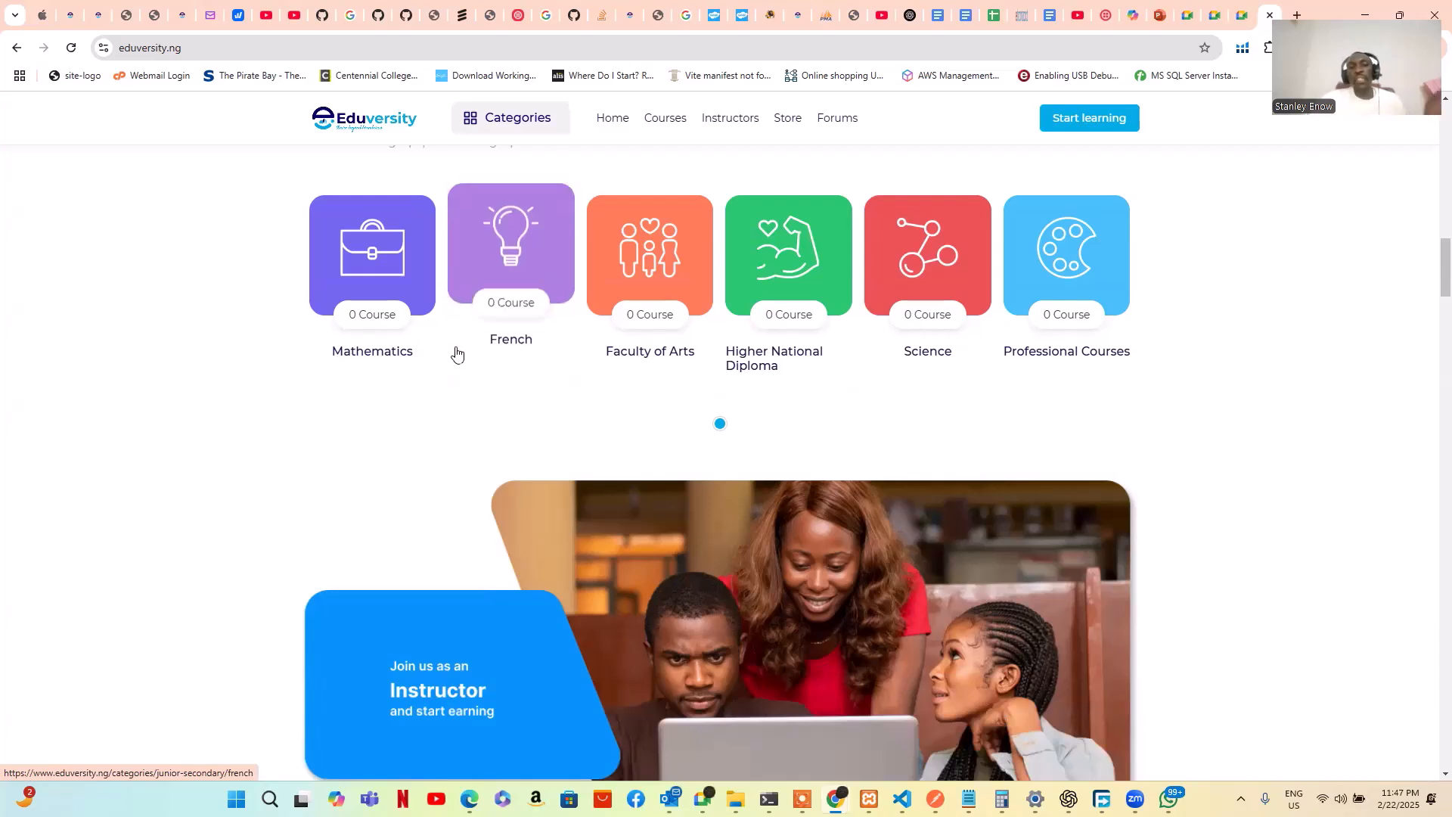
scroll(597, 372, "down", 2)
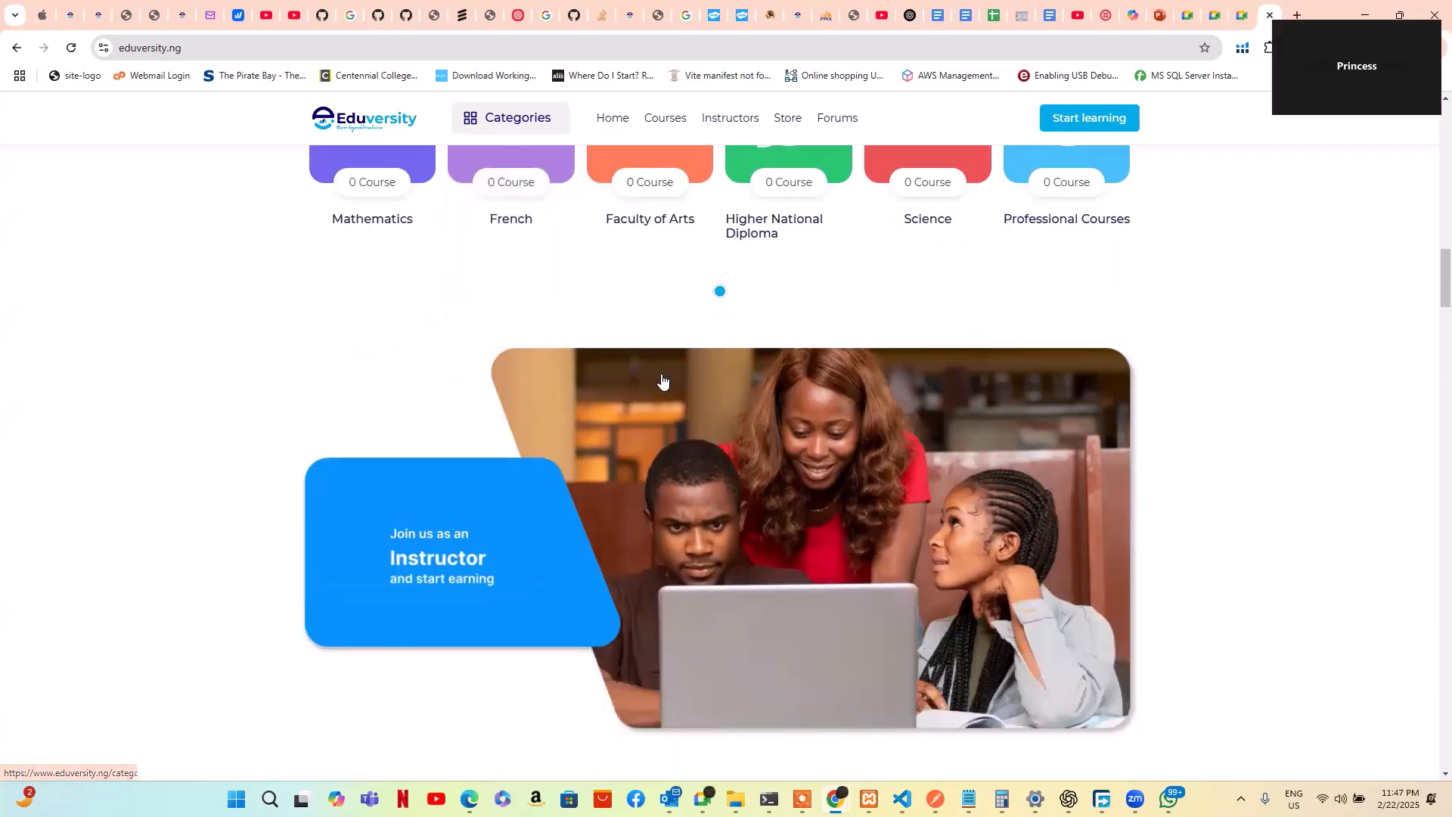
scroll(657, 375, "down", 1)
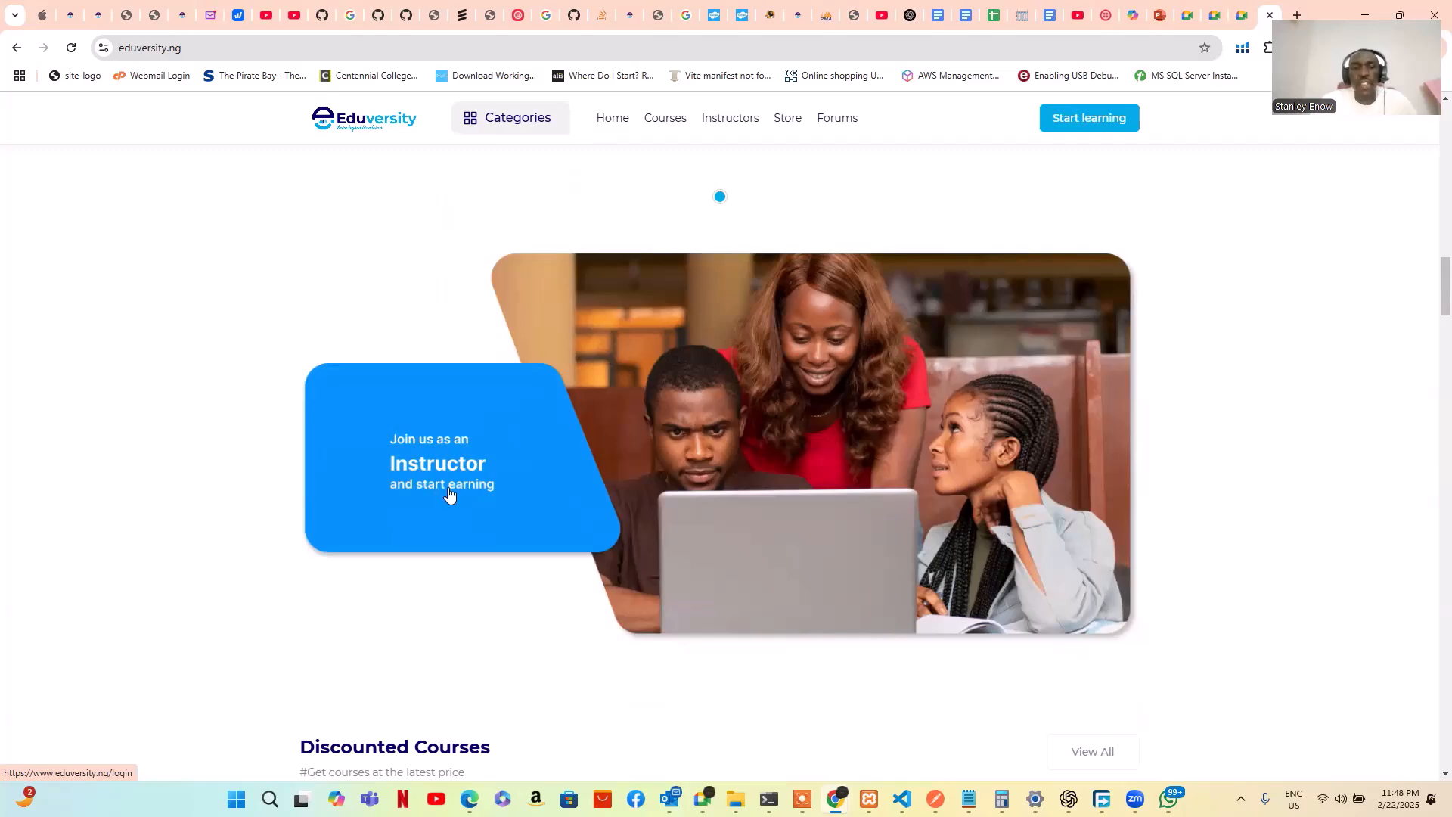
scroll(450, 495, "down", 1)
scroll(449, 496, "down", 1)
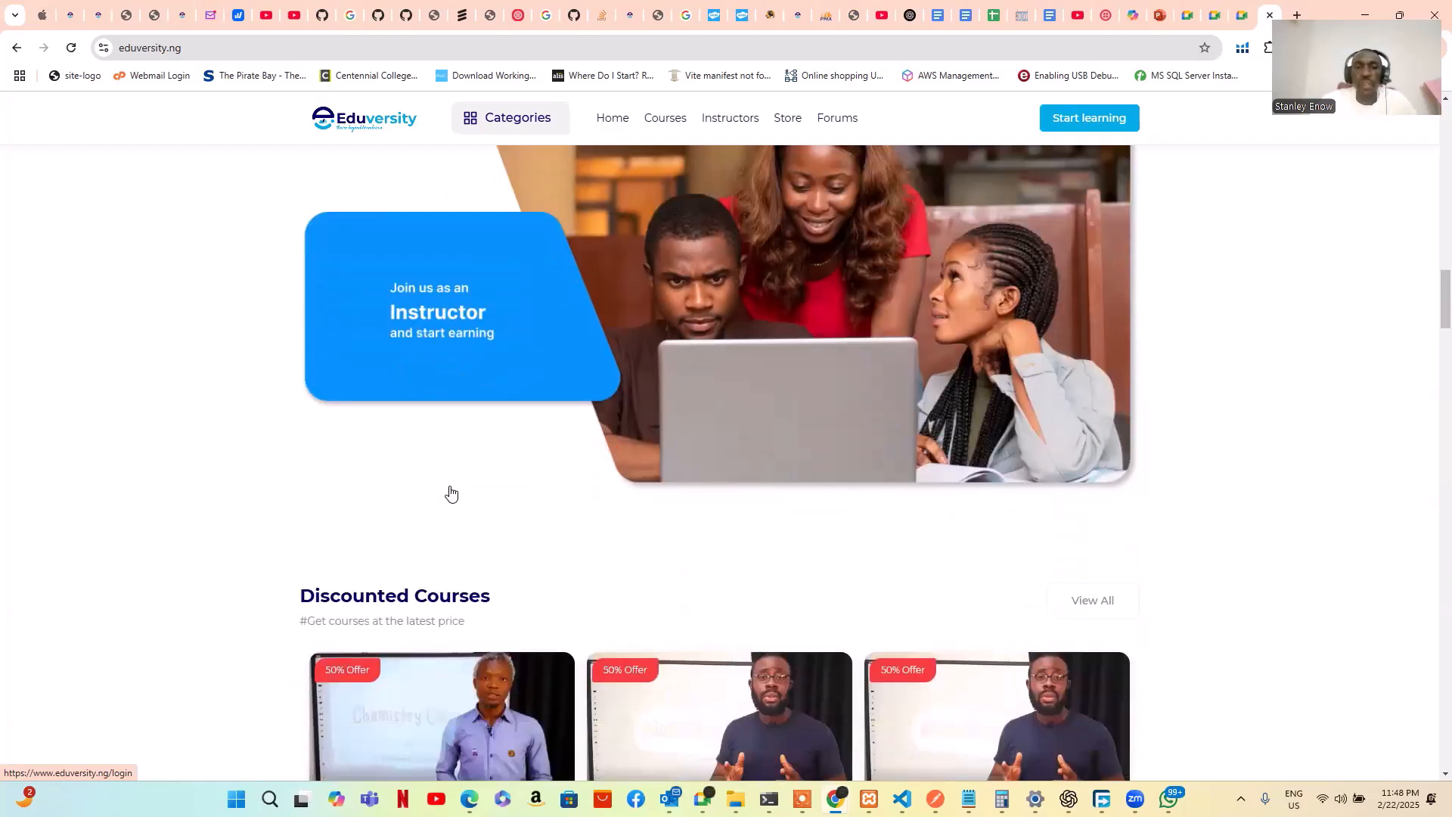
scroll(449, 493, "down", 4)
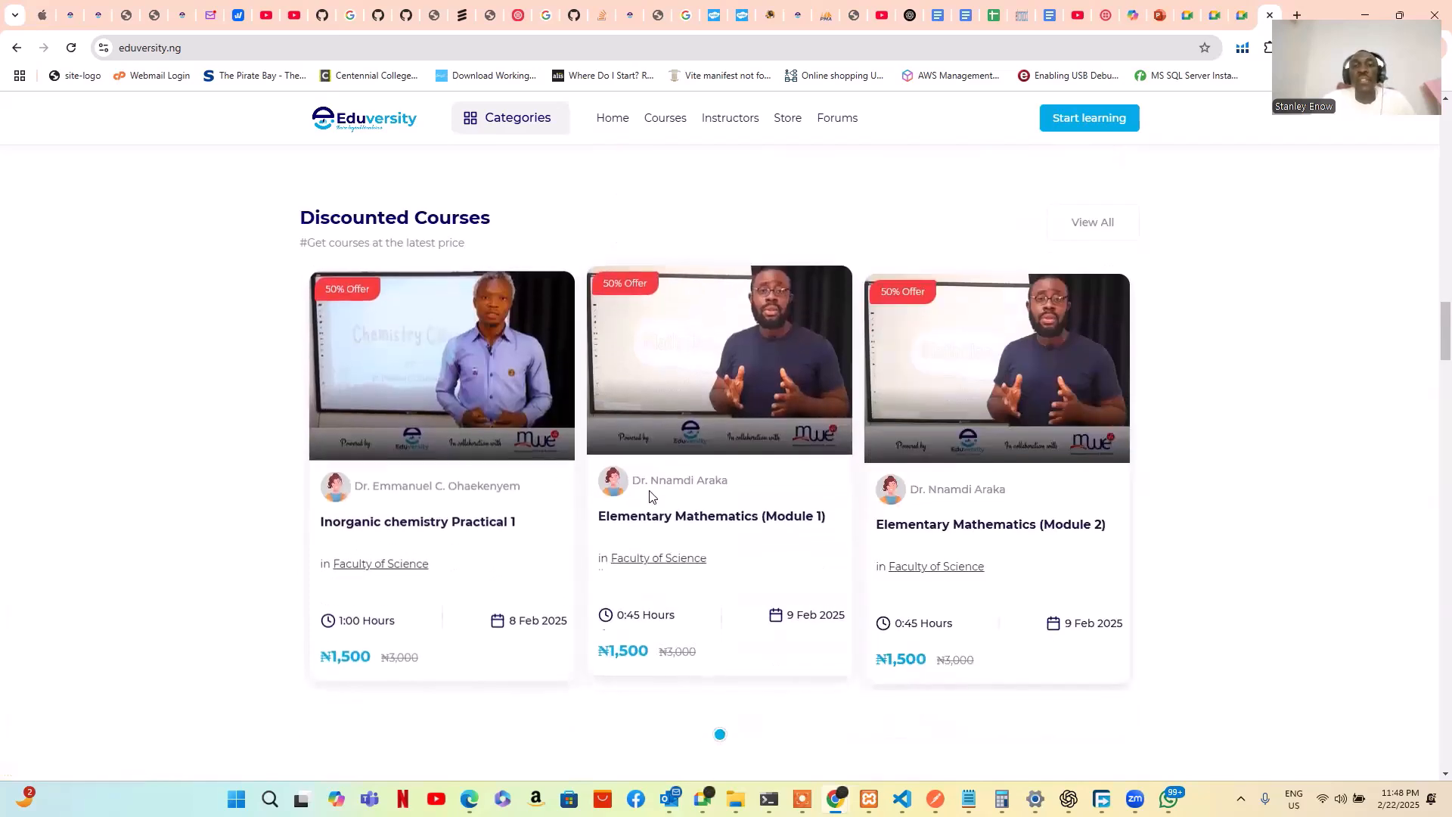
scroll(712, 533, "down", 1)
scroll(884, 487, "down", 5)
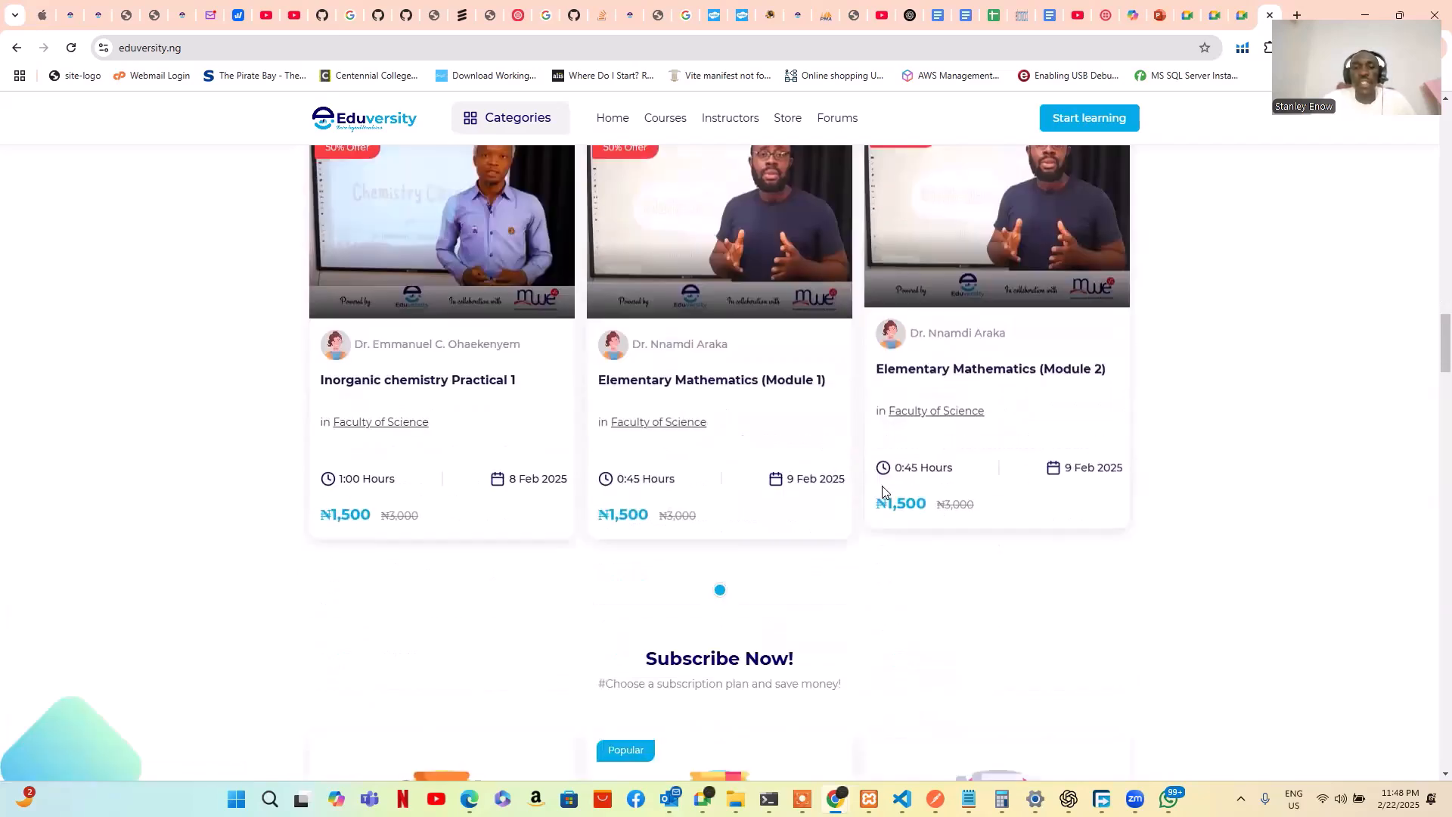
scroll(884, 490, "down", 1)
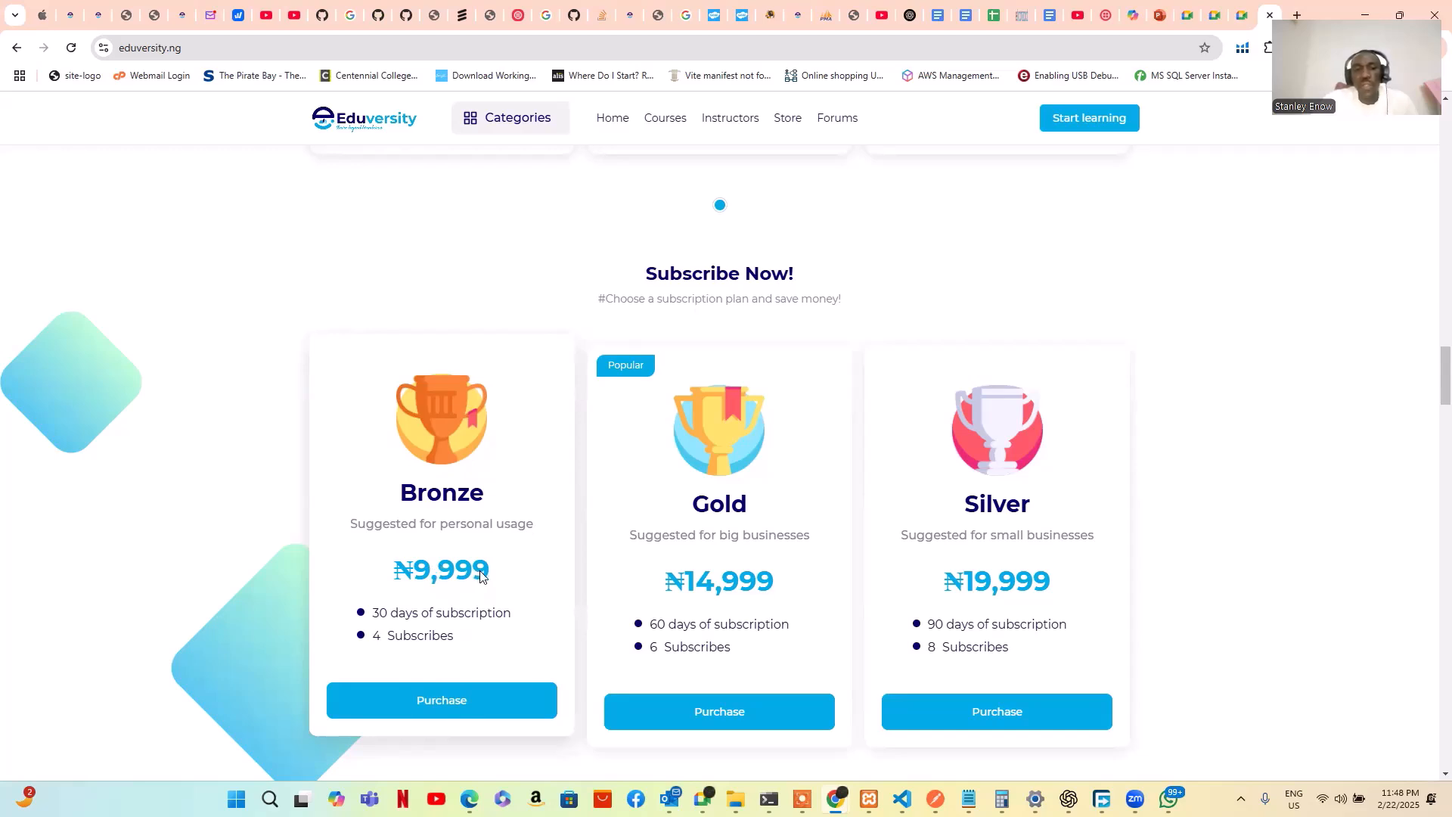
scroll(449, 608, "down", 1)
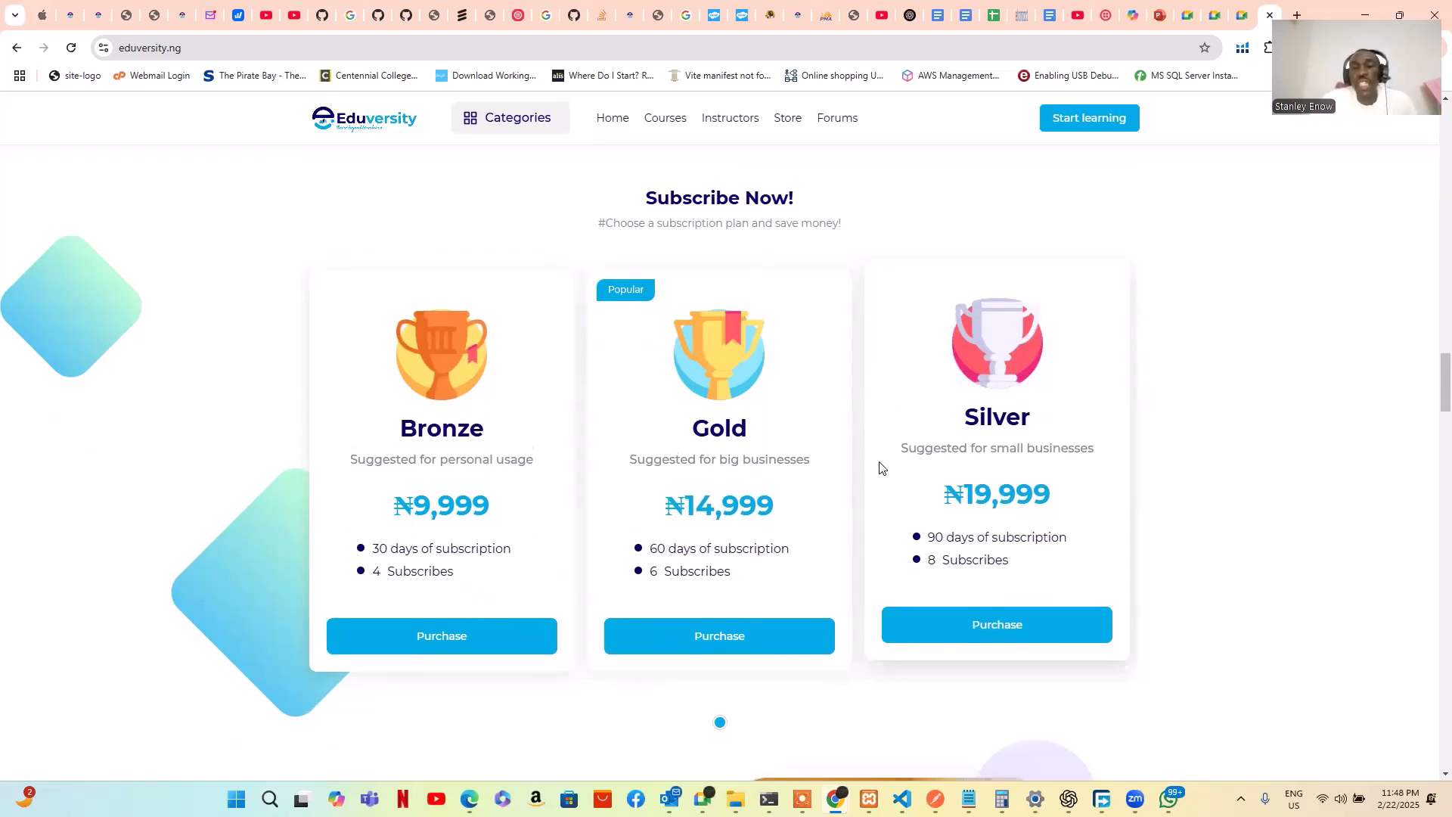
scroll(817, 453, "down", 7)
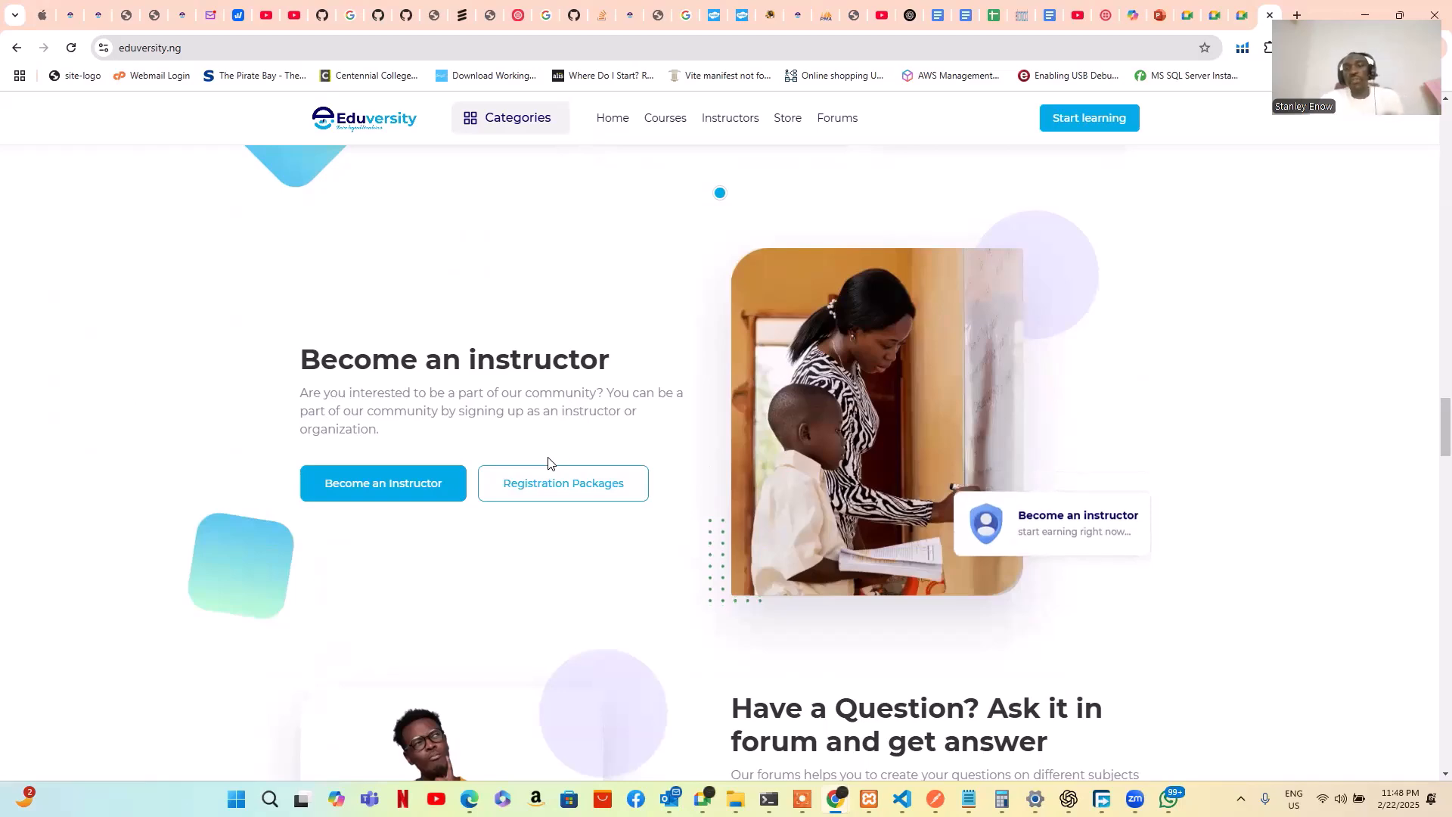
scroll(552, 453, "down", 1)
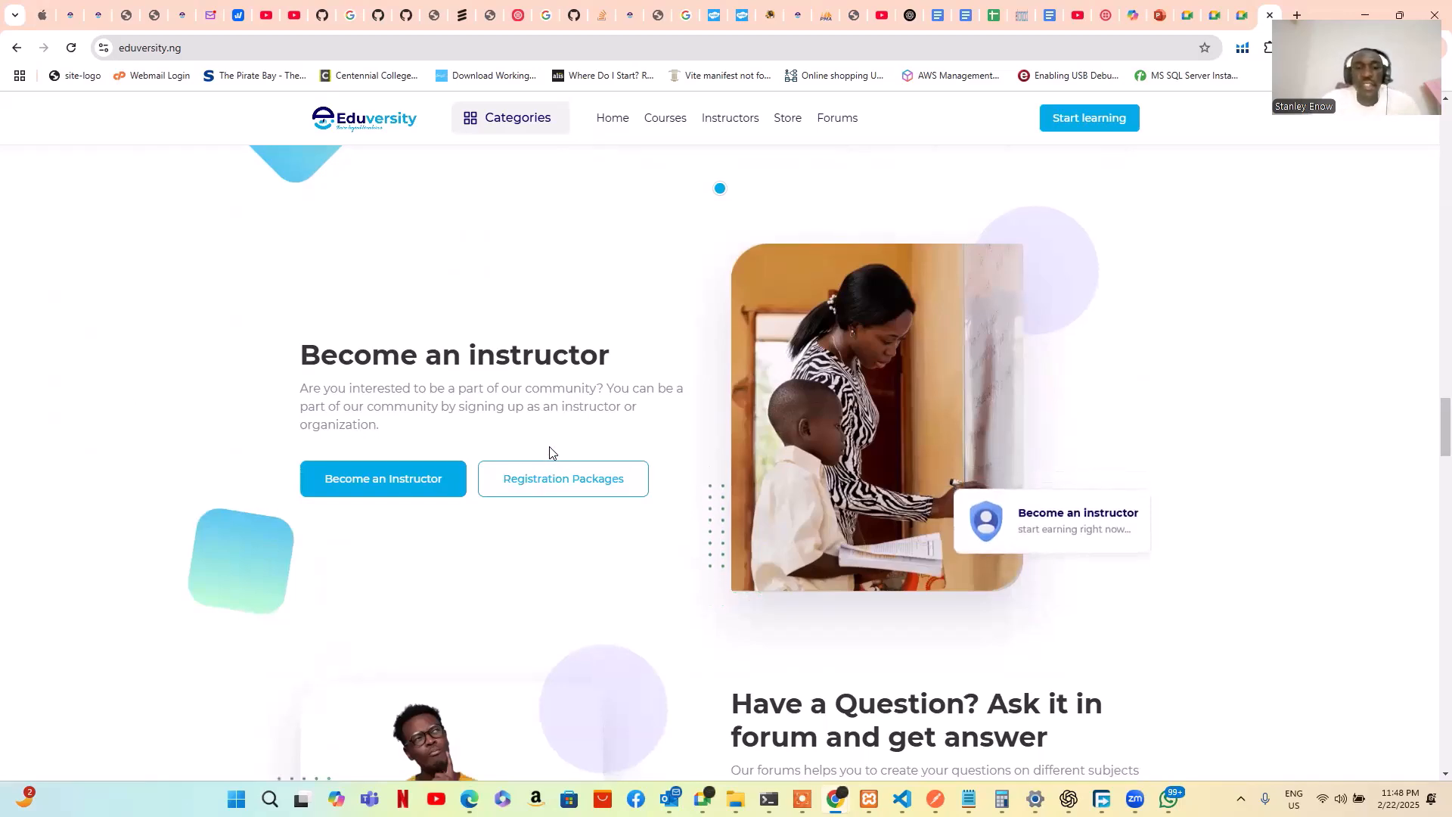
scroll(552, 453, "down", 4)
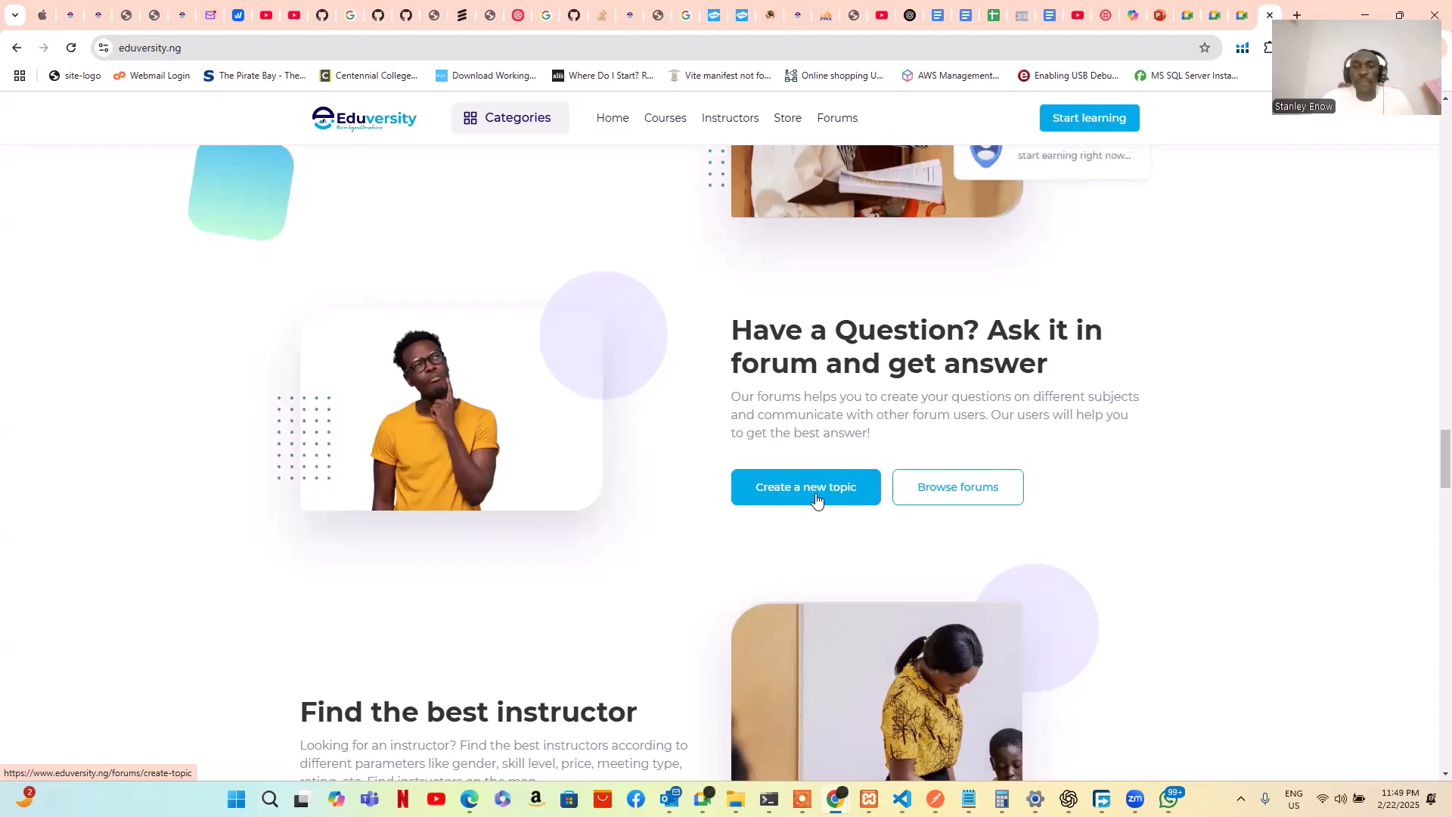
Scroll to Find the best instructor and launch the Tutor Finder wizard
scroll(813, 491, "down", 6)
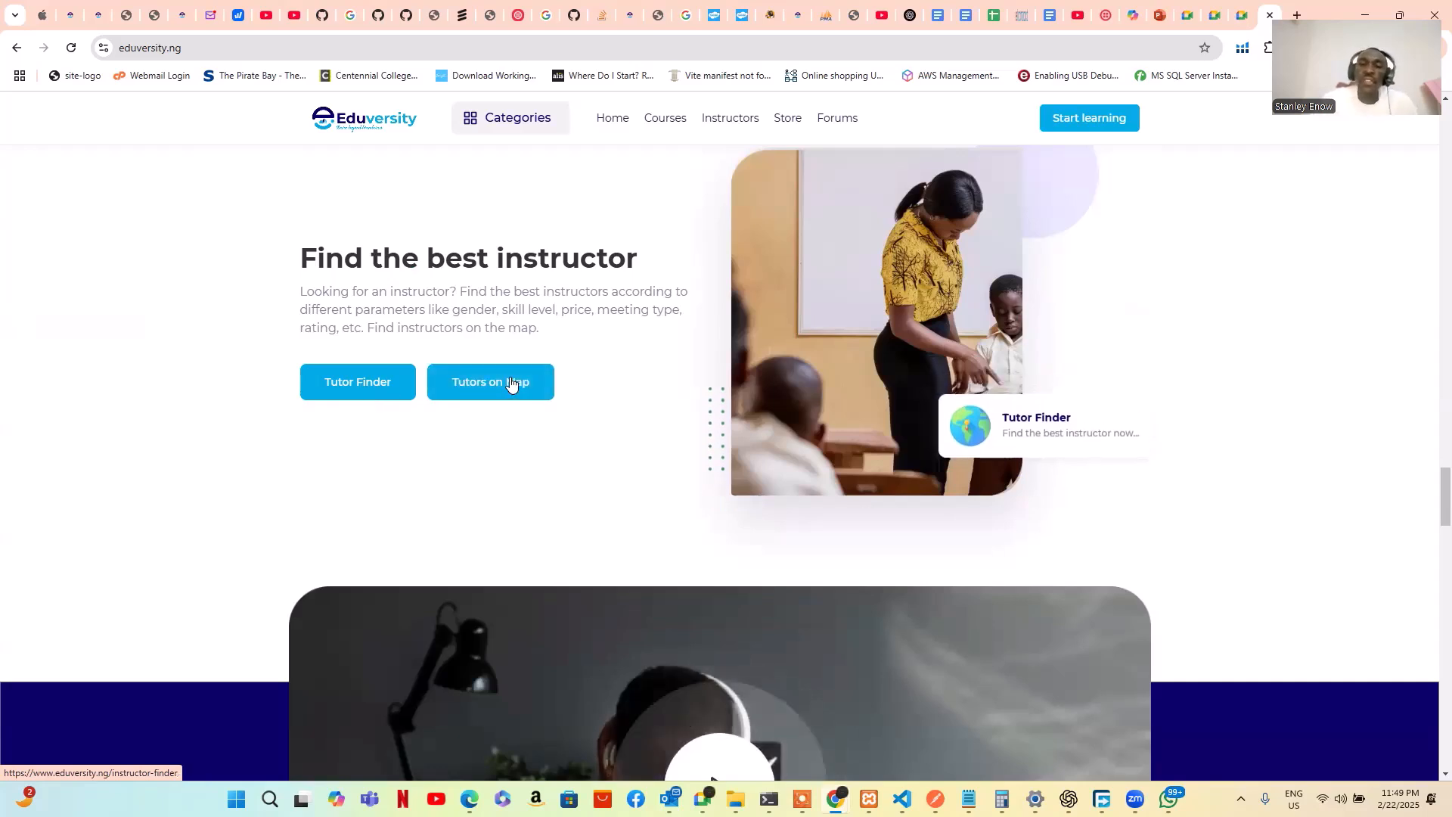
left_click(360, 386)
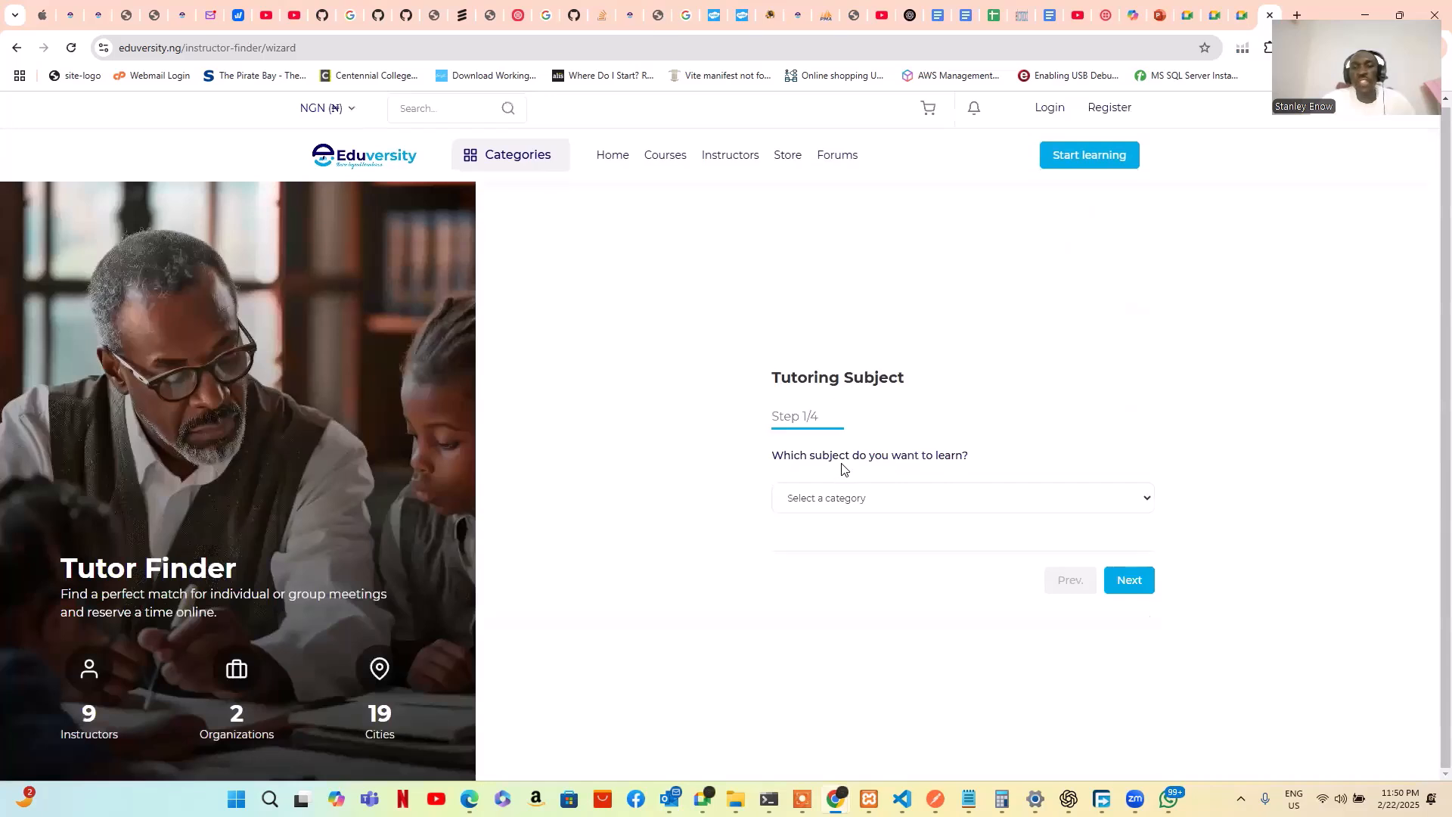
Choose Mathematics as the tutoring subject and advance to the Meeting Type step
left_click(938, 505)
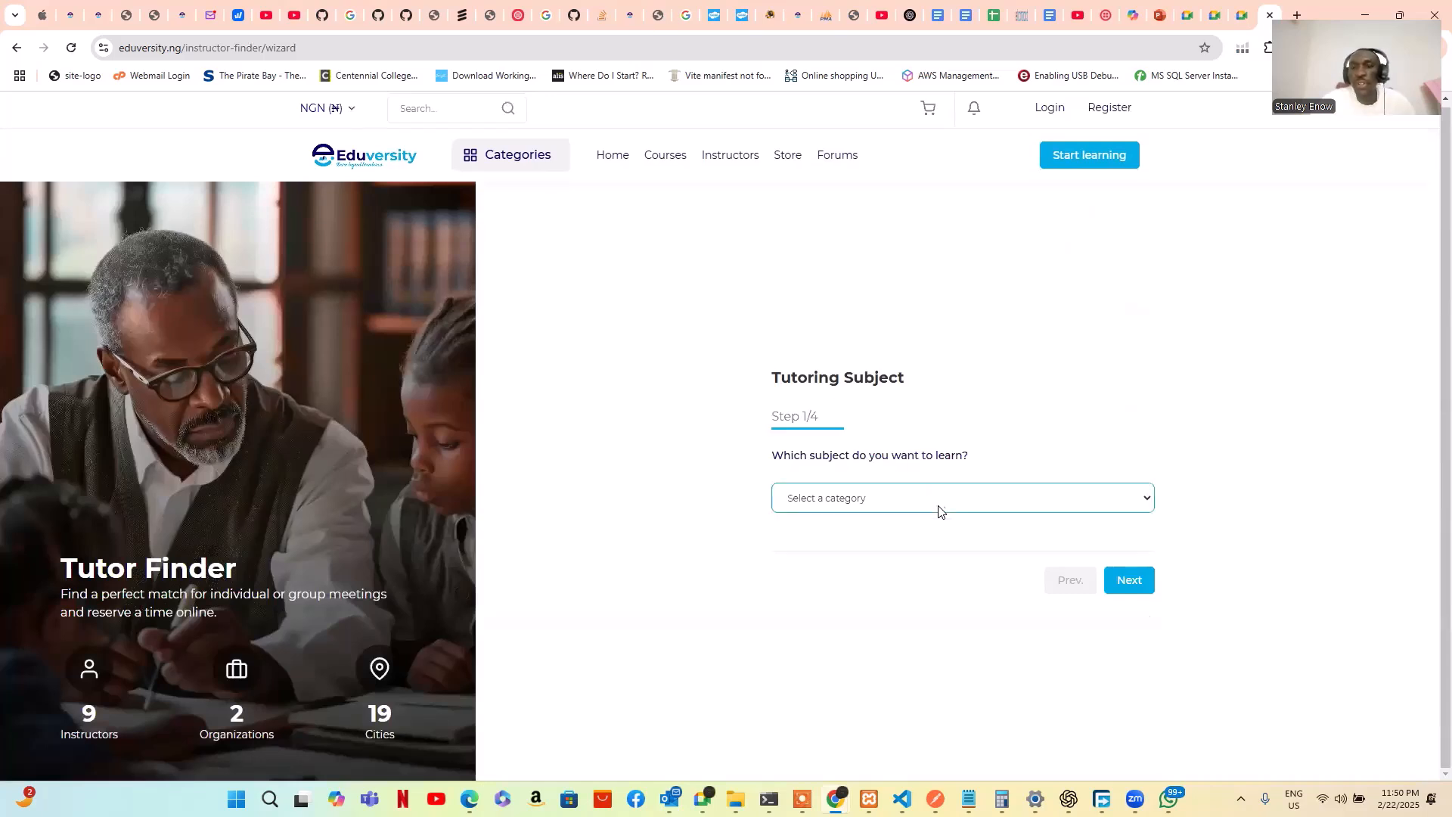
left_click(941, 506)
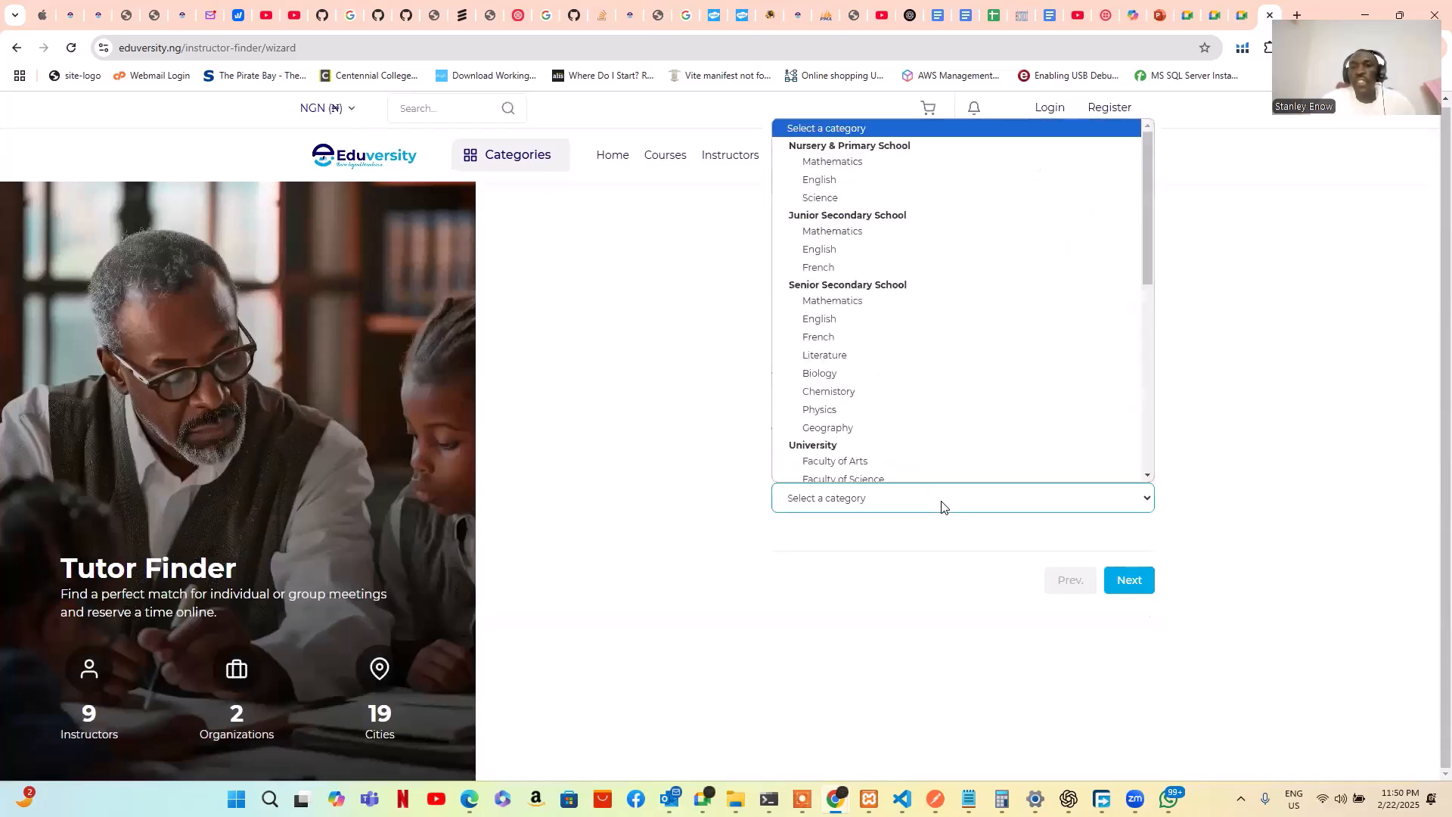
left_click(859, 162)
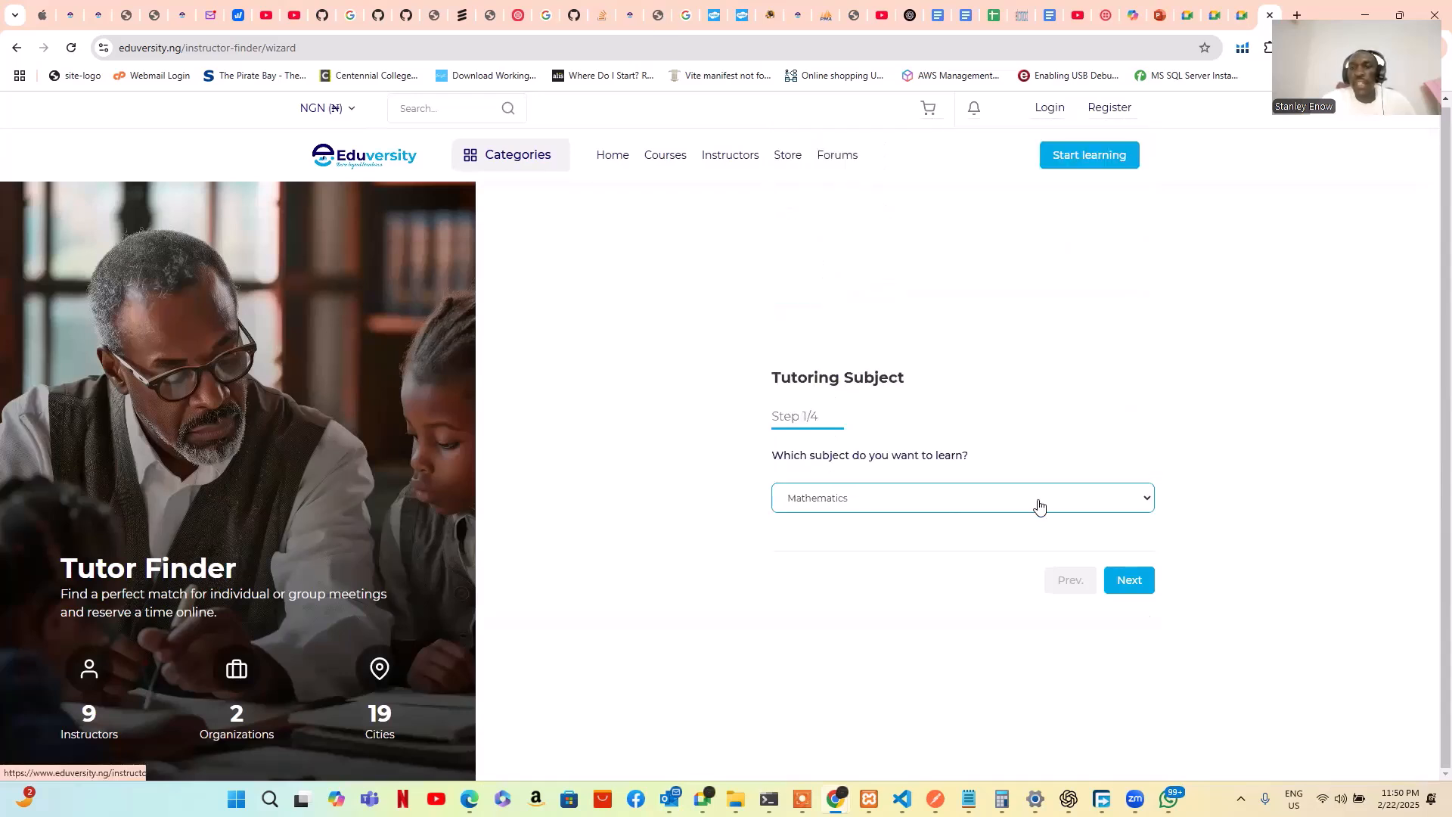
left_click(1136, 587)
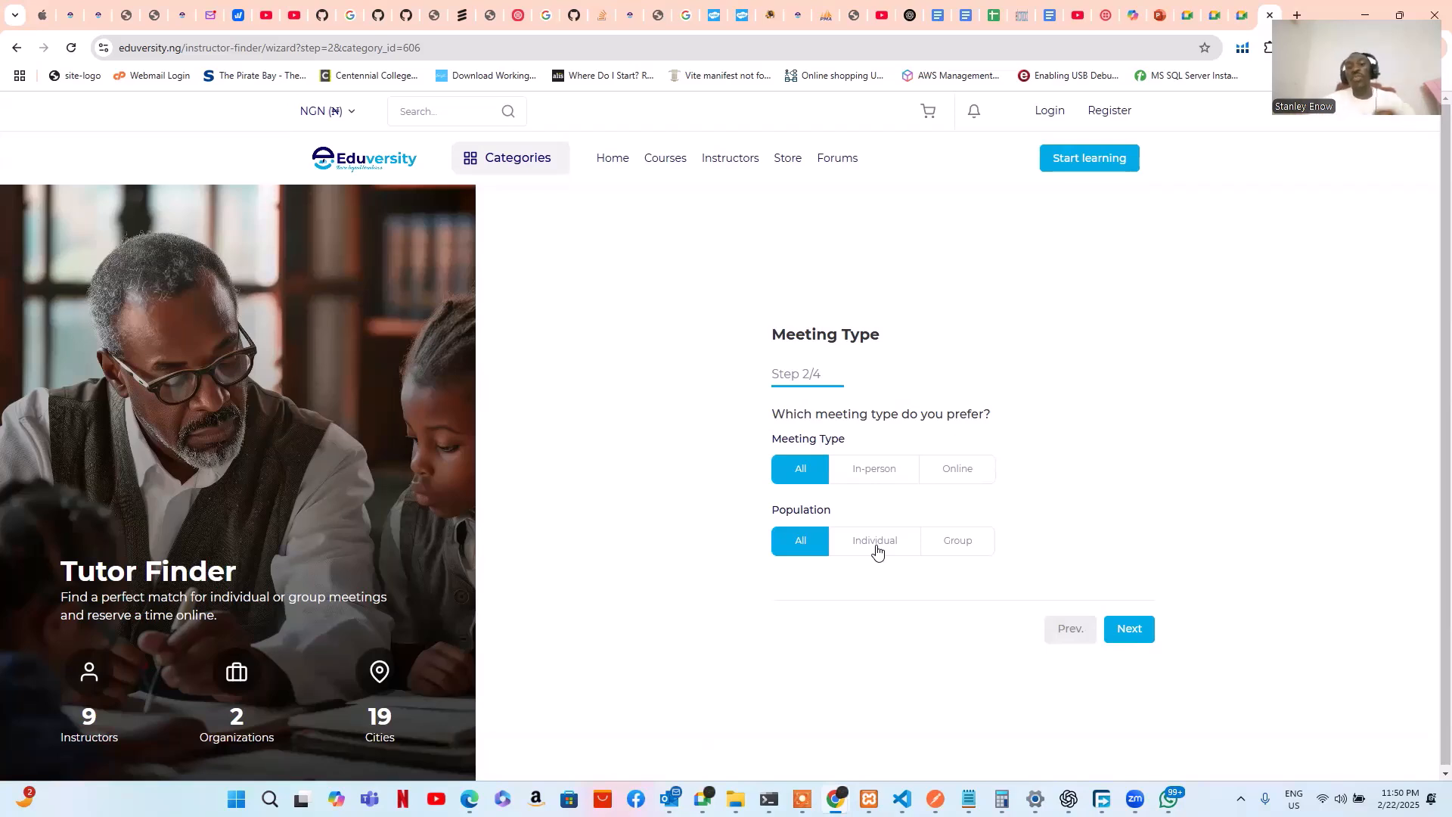
Set the meeting type to In-person with Group population
left_click(868, 471)
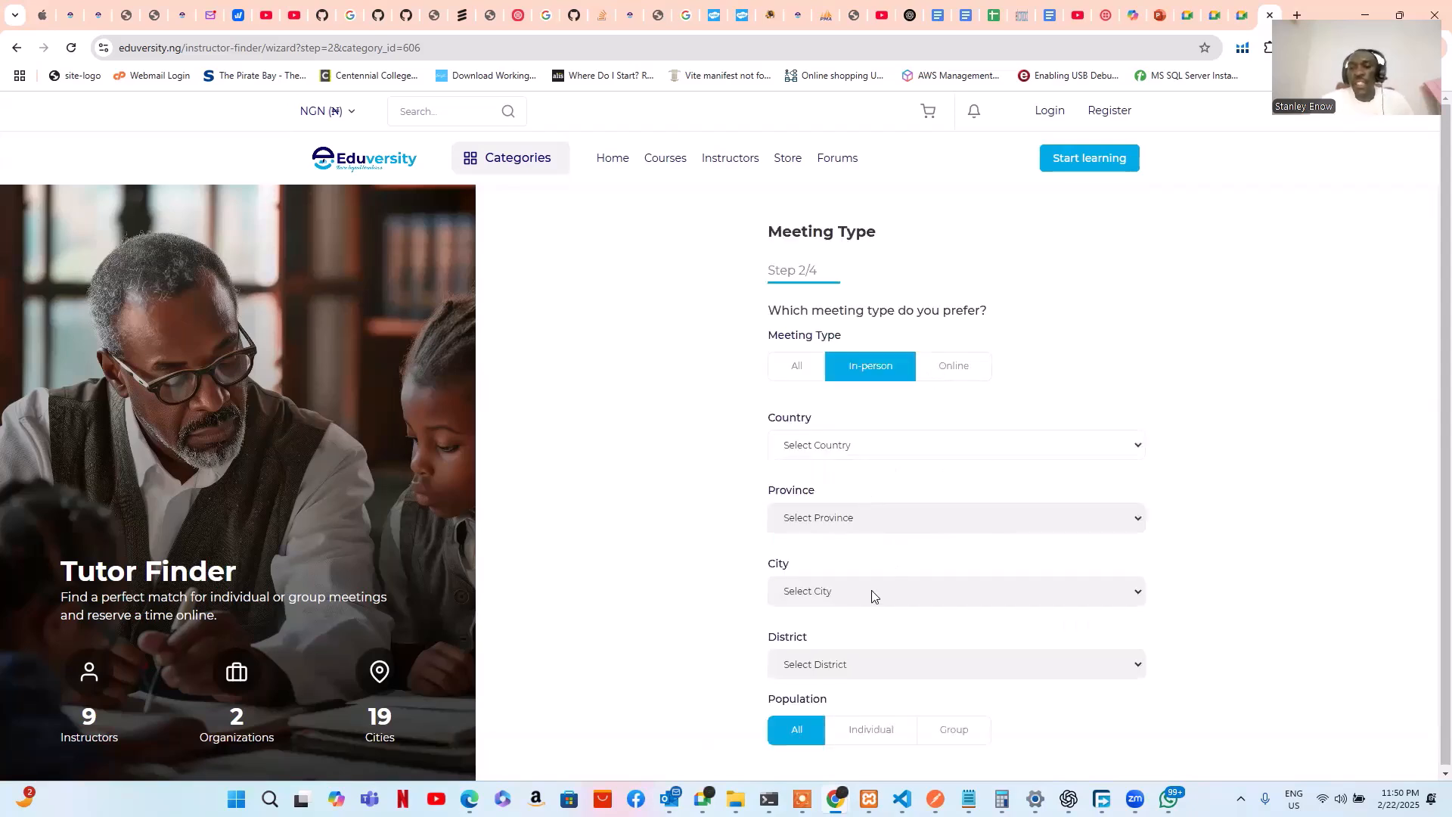
scroll(870, 605, "down", 1)
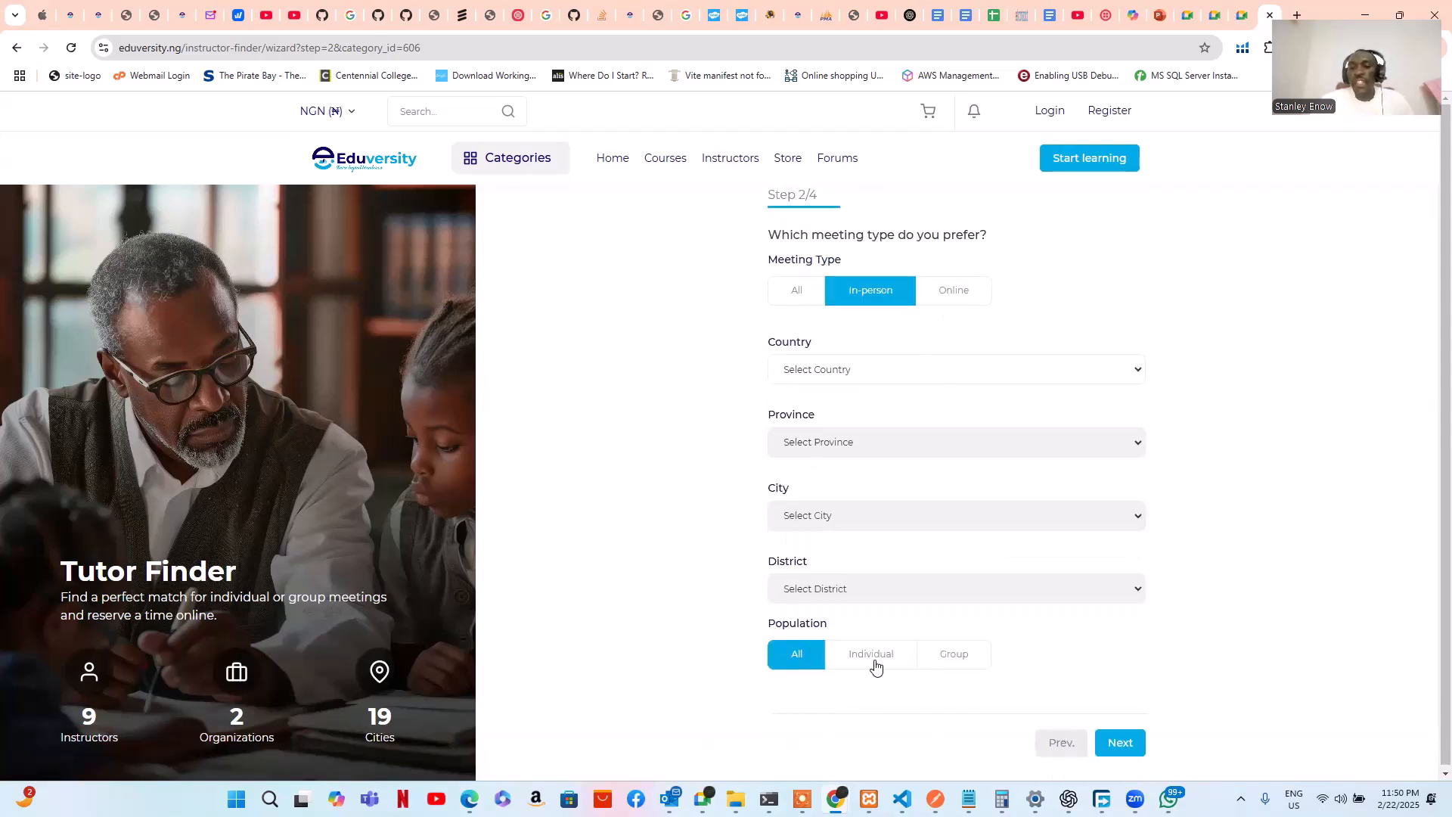
left_click(958, 660)
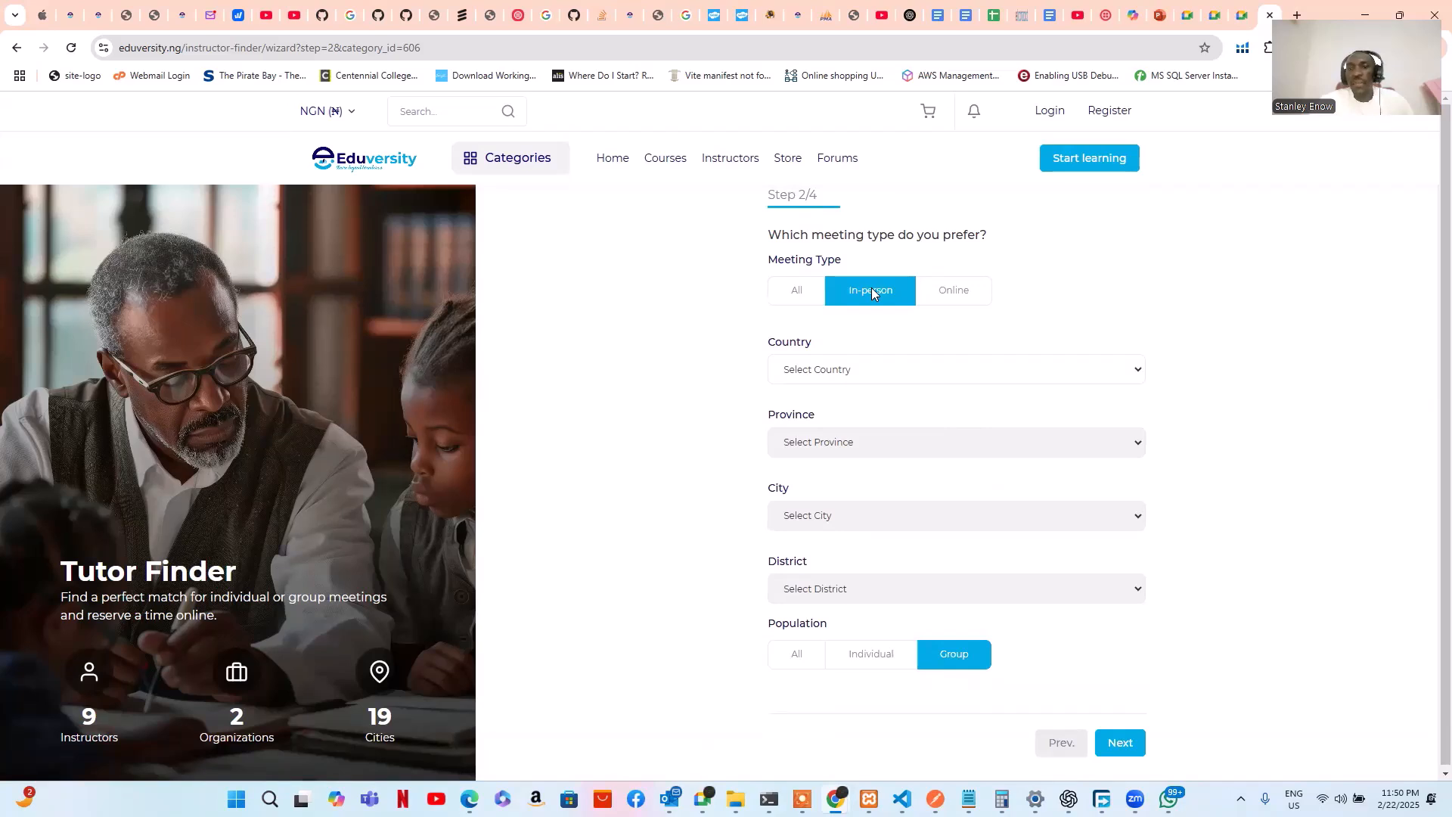
Set the location to Nigeria, Anambra, Awka, leaving district empty, and continue
left_click(947, 372)
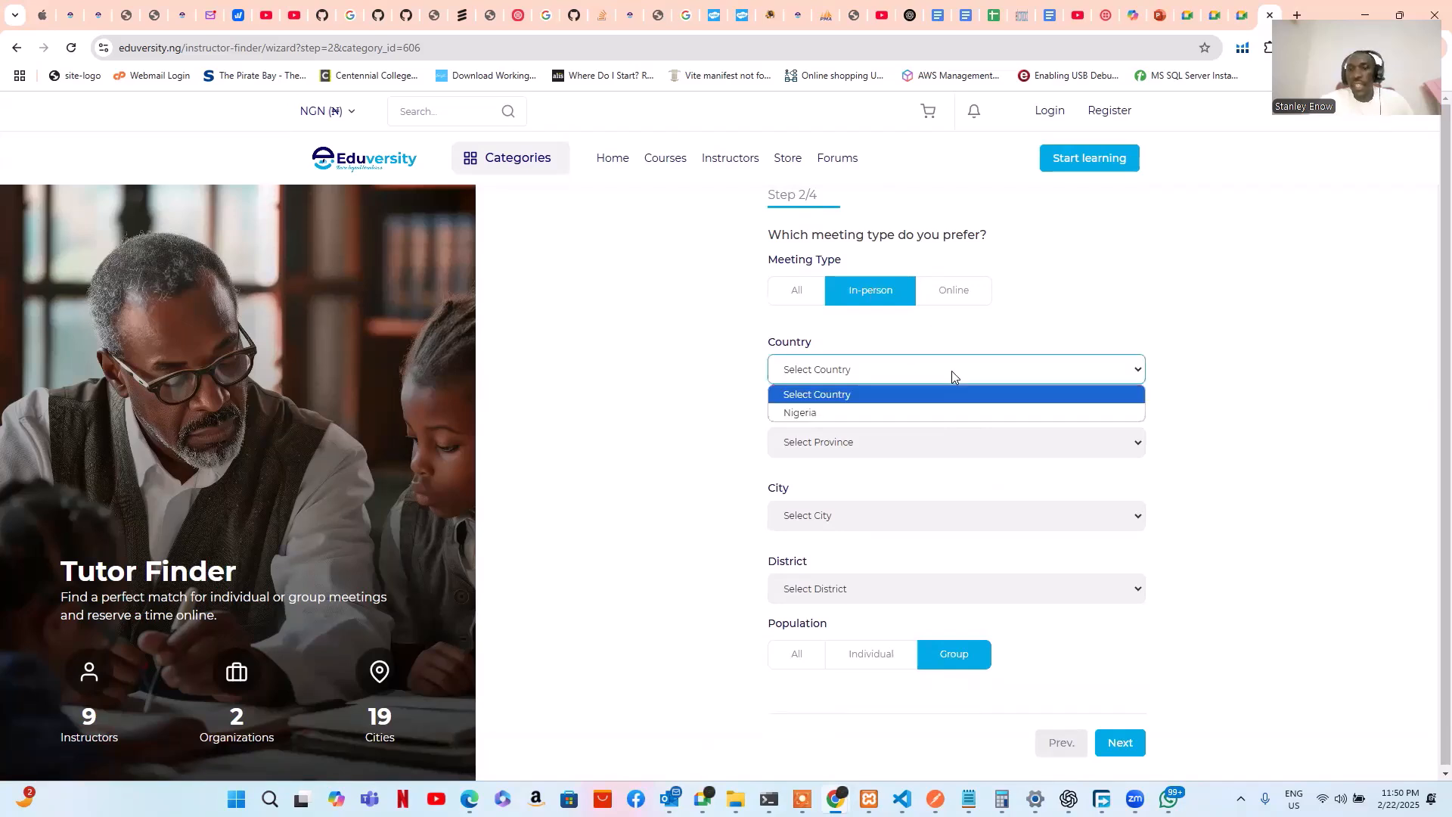
left_click(911, 414)
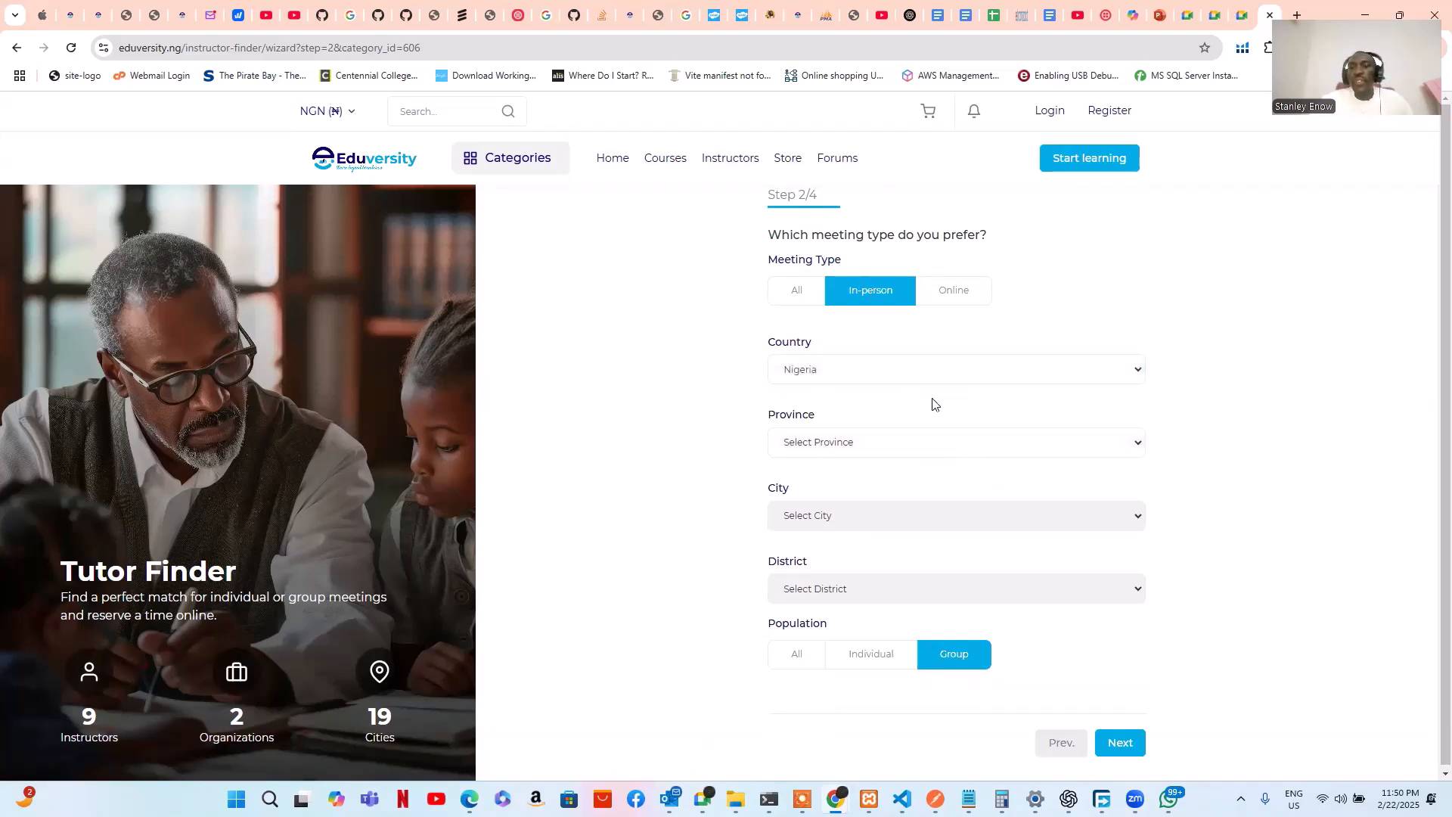
left_click(943, 445)
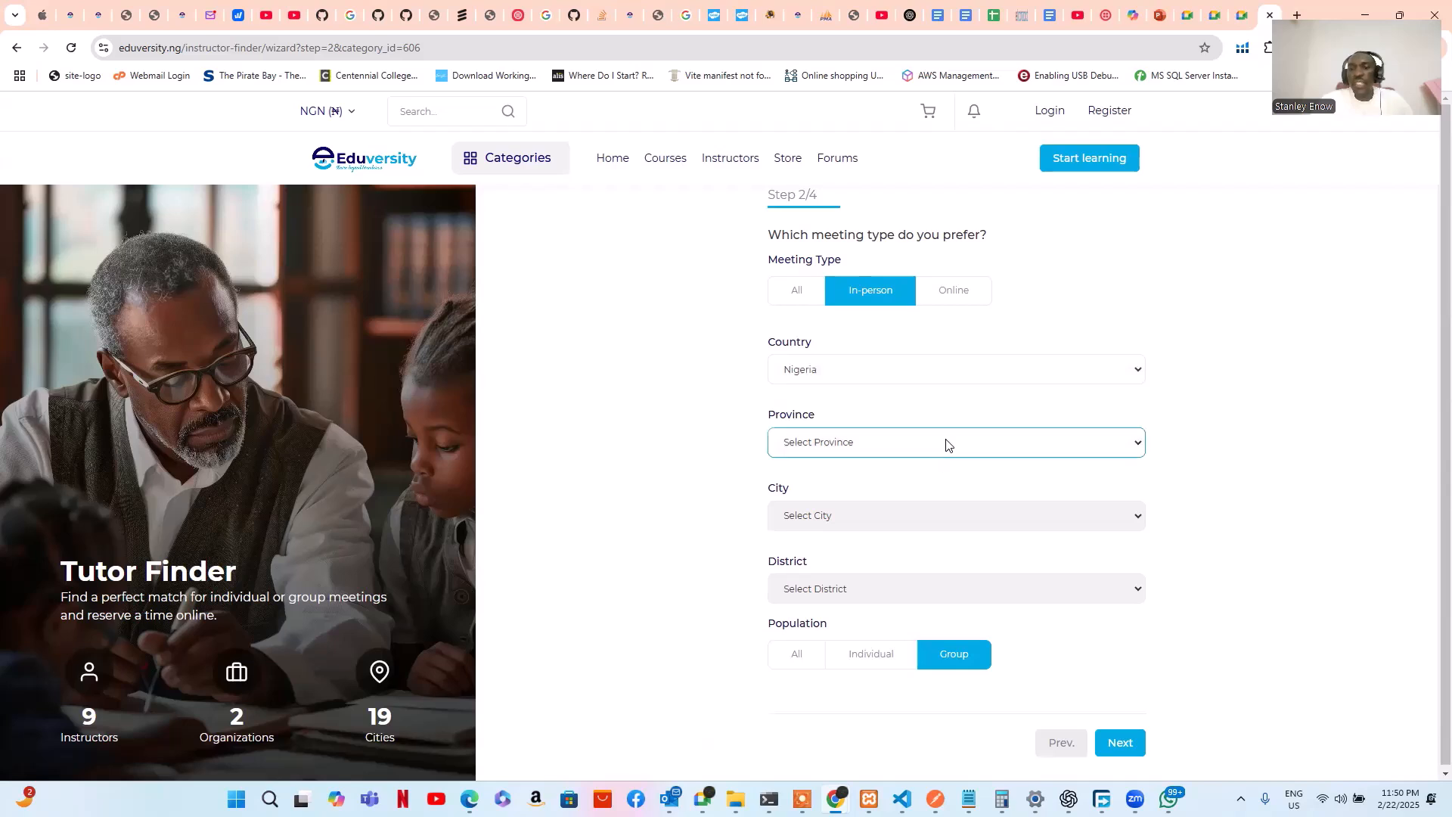
left_click(1136, 446)
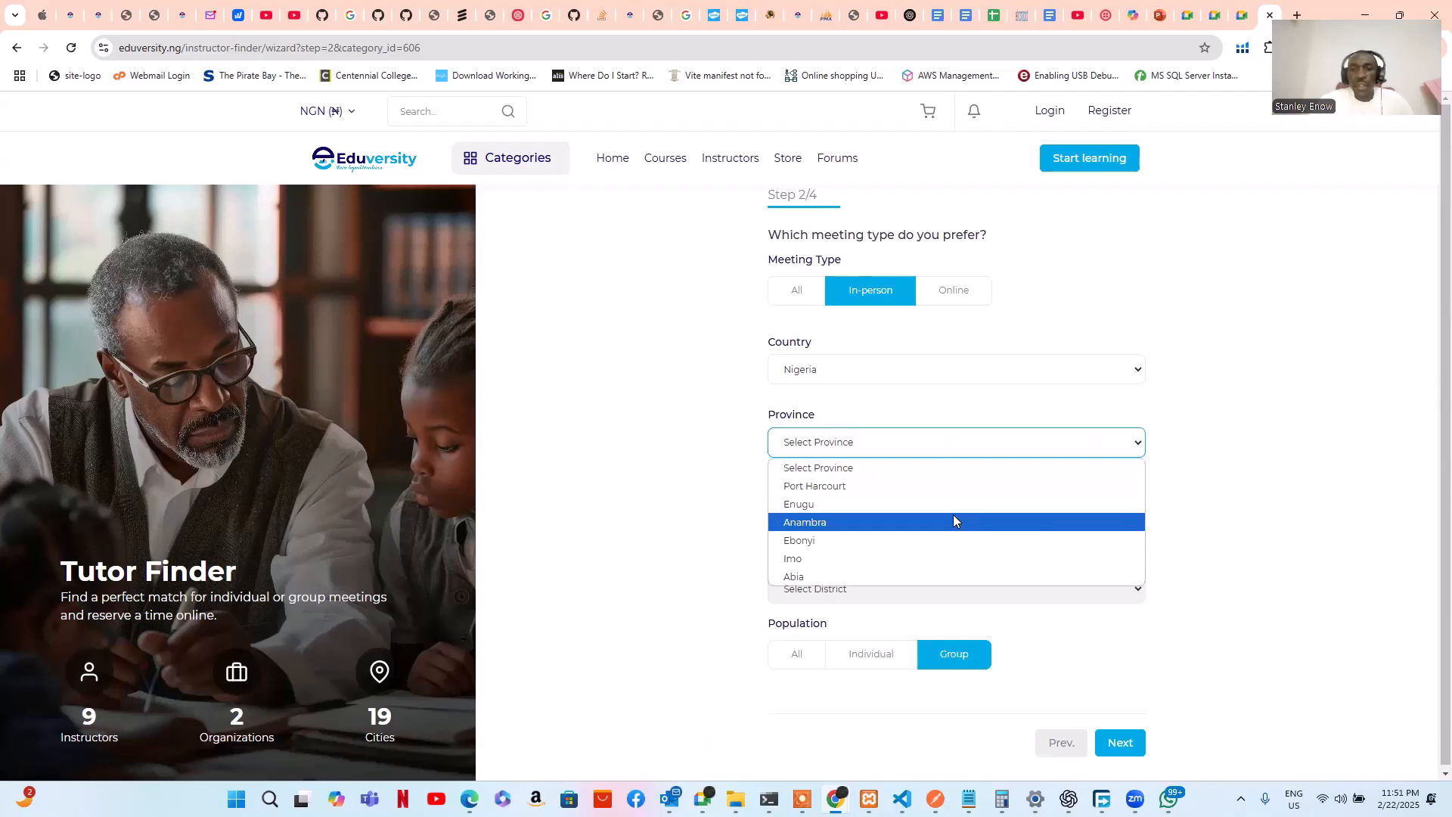
left_click(869, 529)
left_click(959, 520)
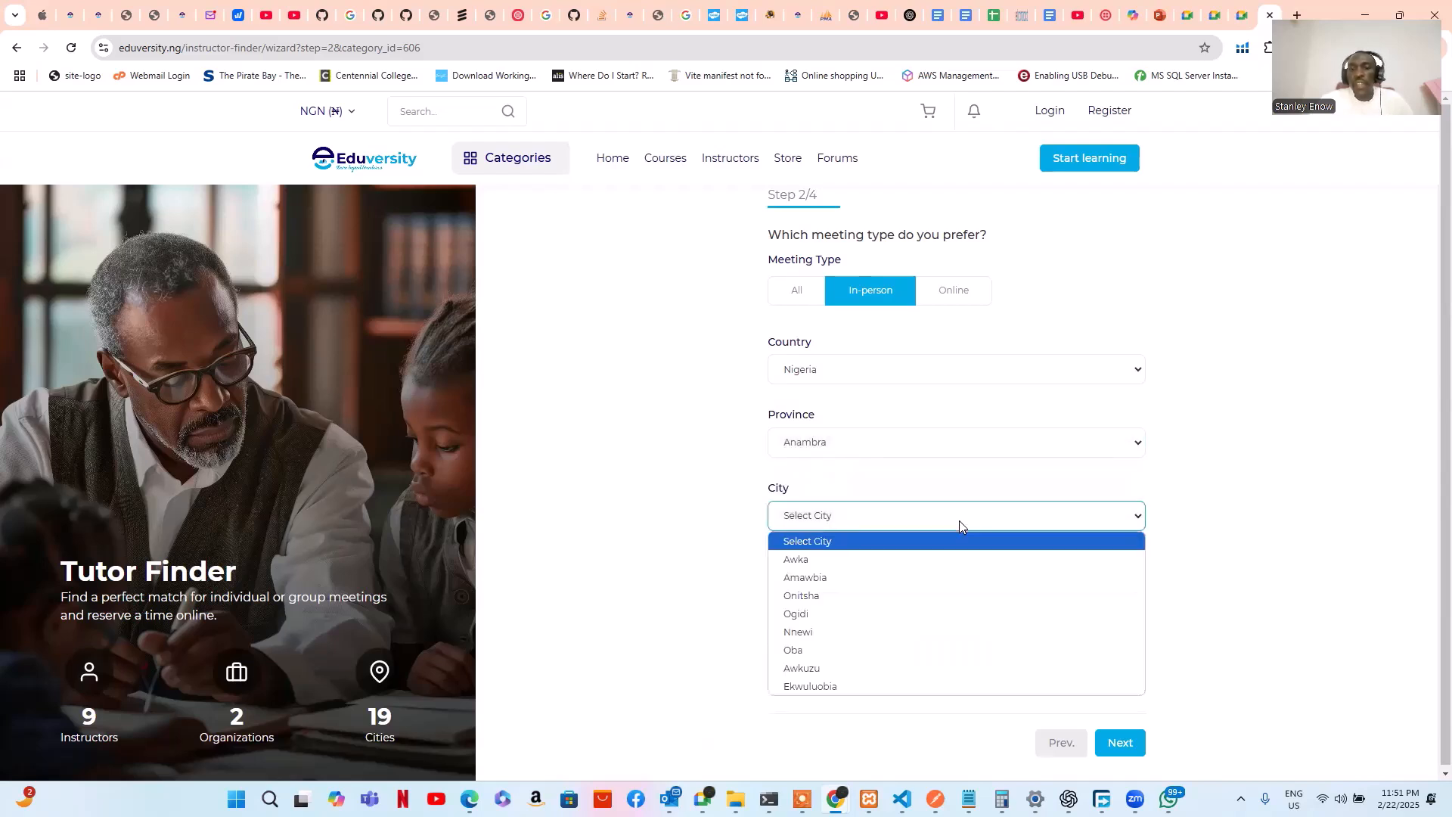
left_click(915, 563)
left_click(946, 592)
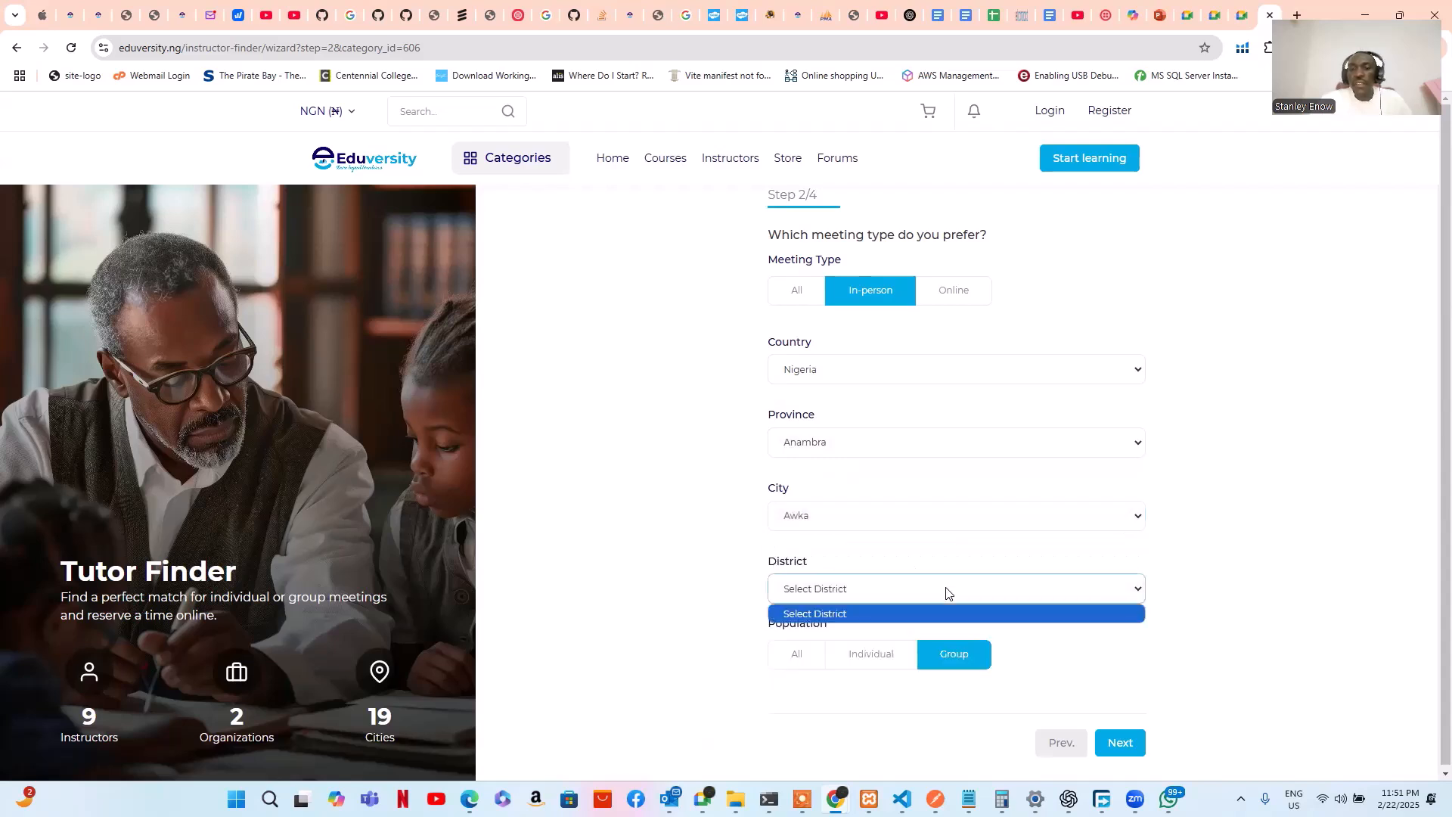
left_click(1205, 620)
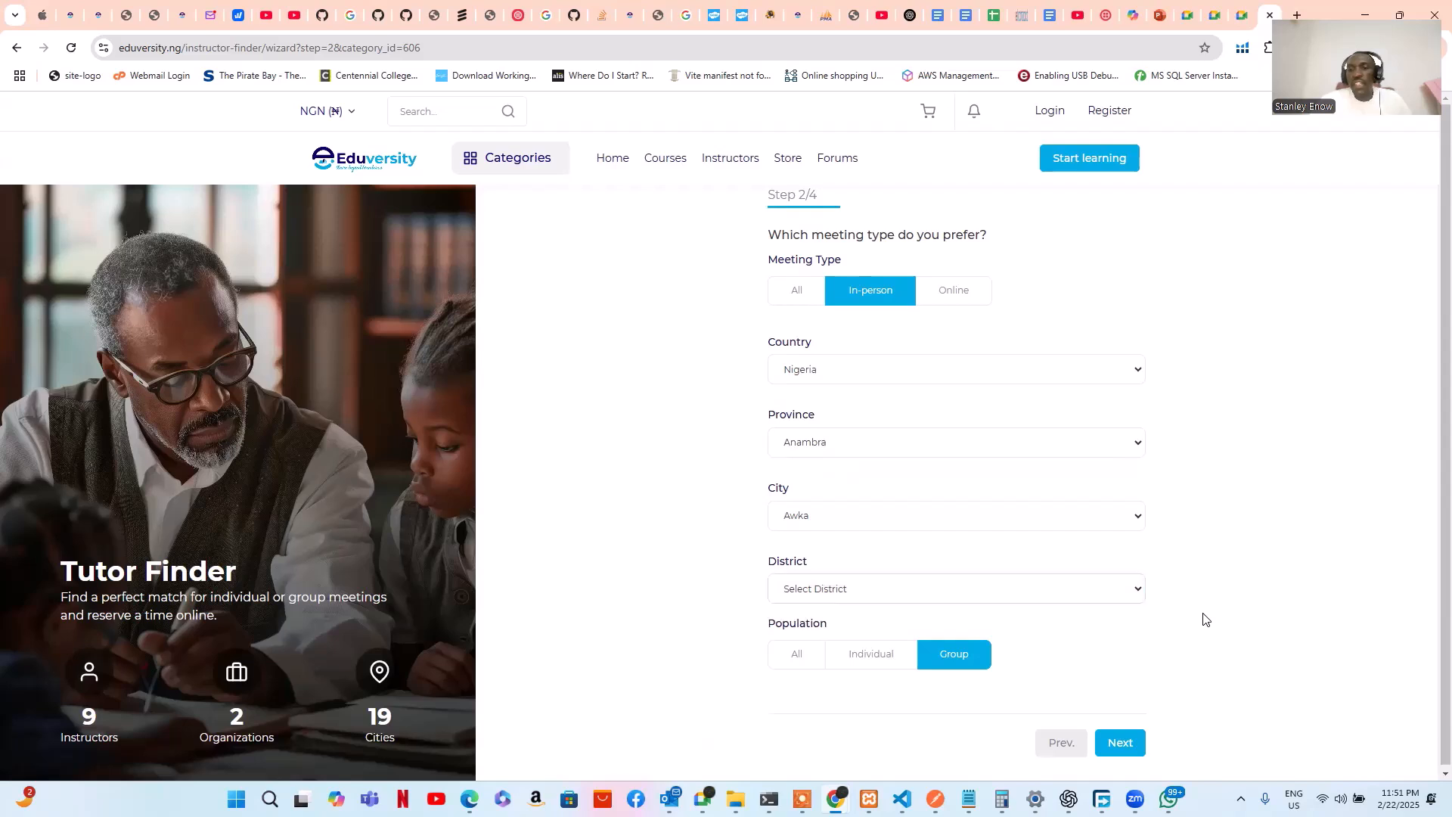
left_click(1119, 743)
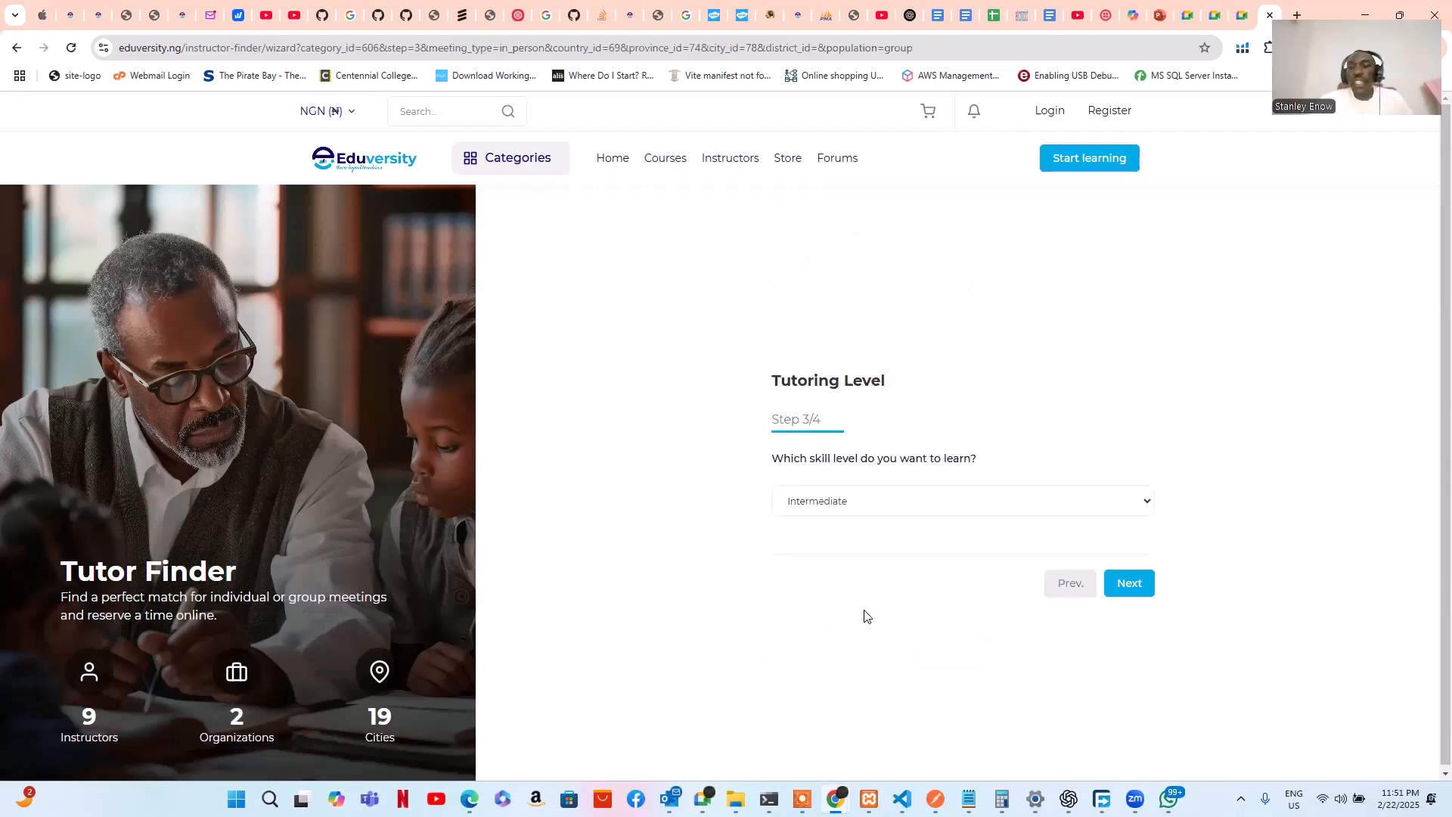
Keep Intermediate as the skill level and continue to the Meeting Time step
left_click(1080, 515)
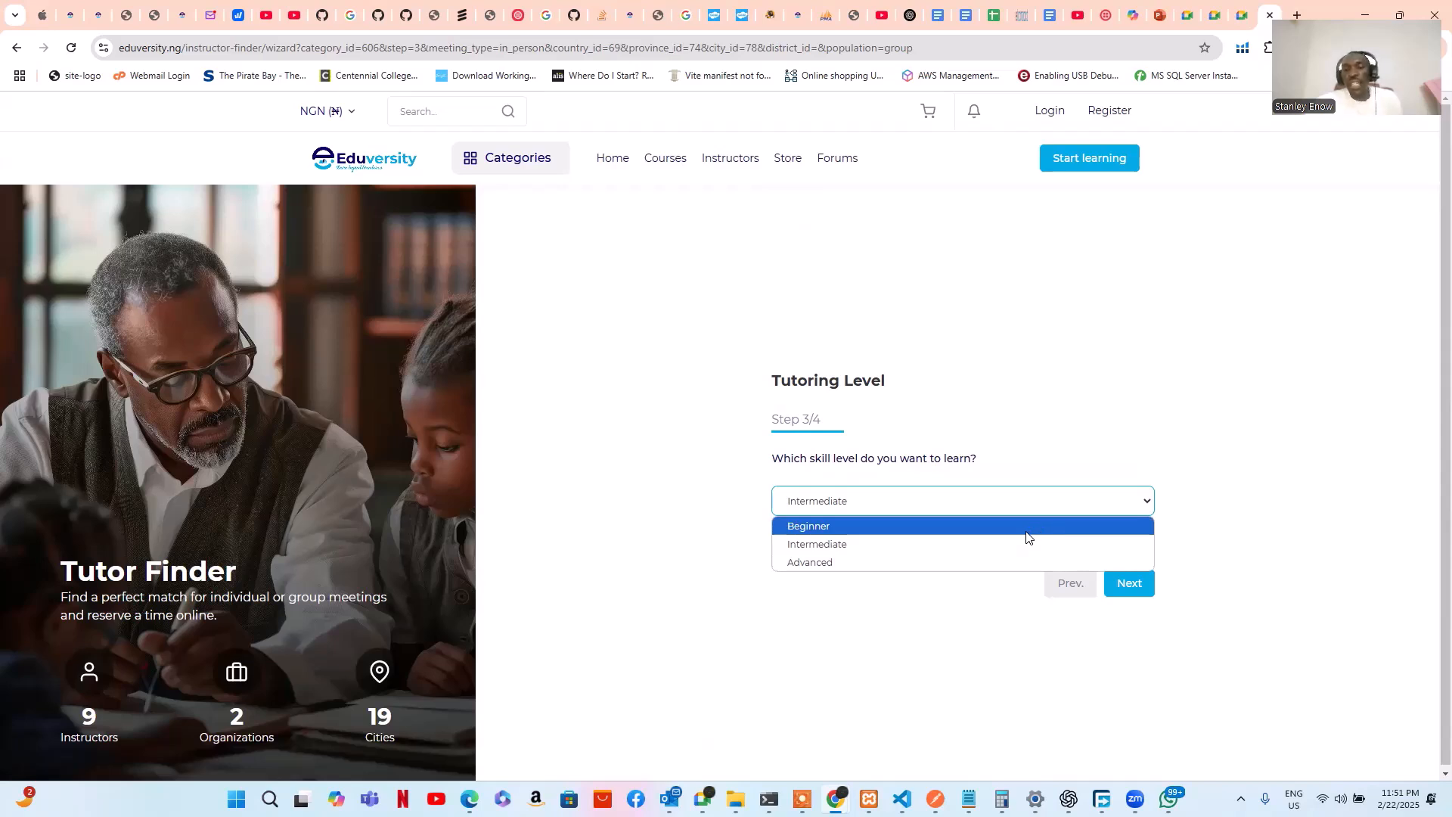
left_click(999, 541)
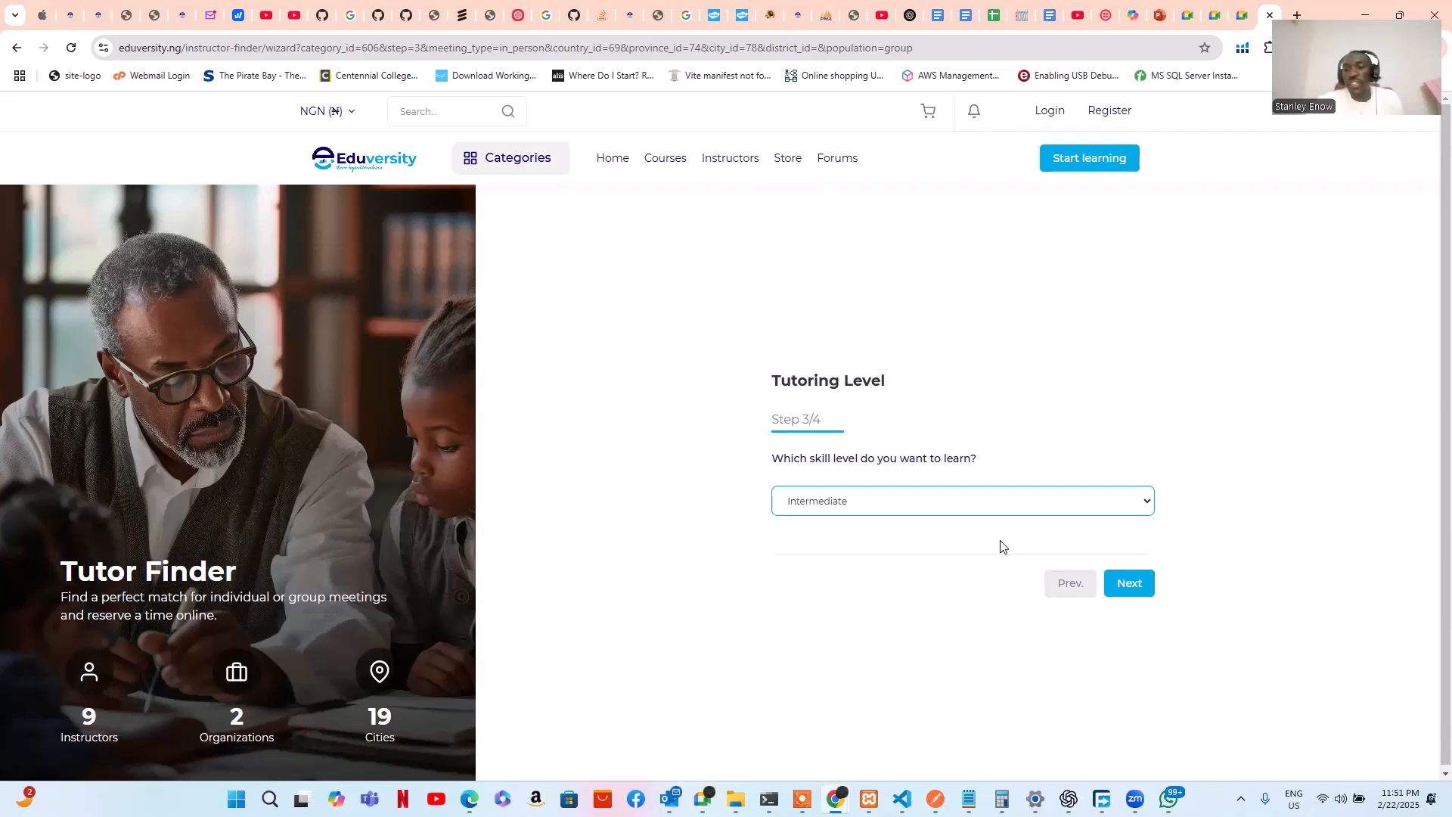
left_click(1135, 590)
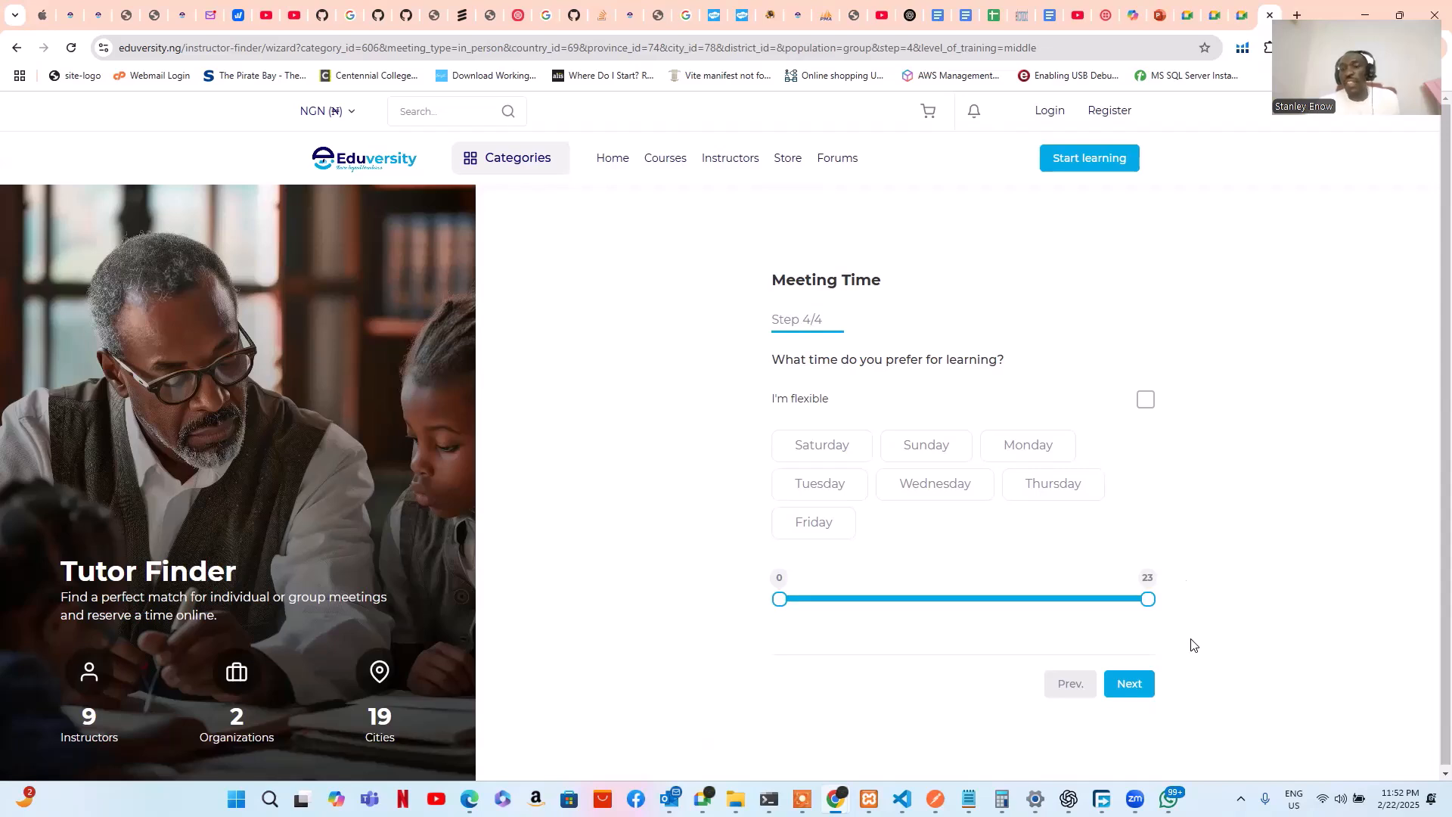
Pick Monday, mark the meeting time as flexible, and run the tutor search
left_click(1038, 449)
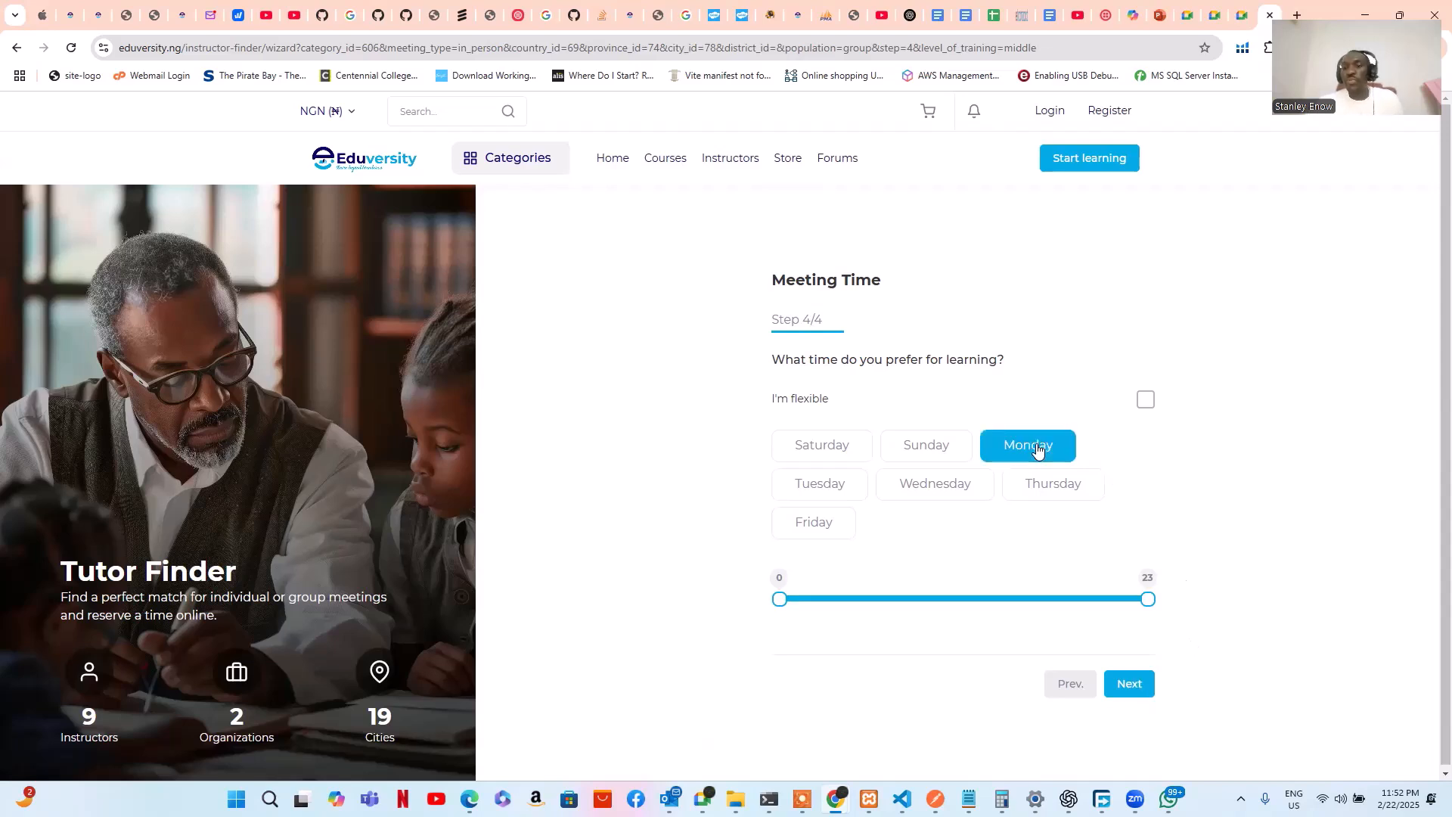
left_click(1146, 401)
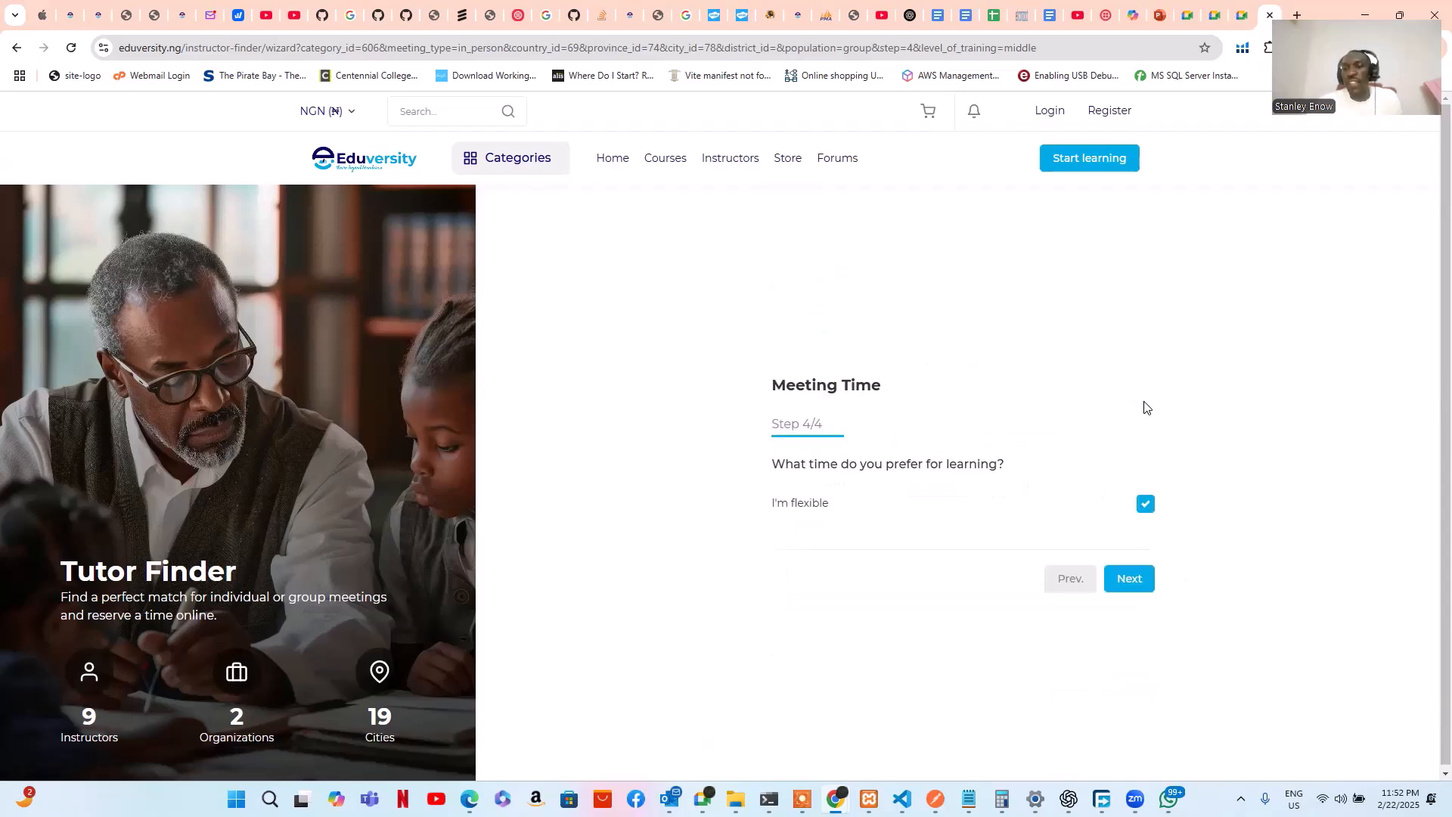
left_click(1136, 580)
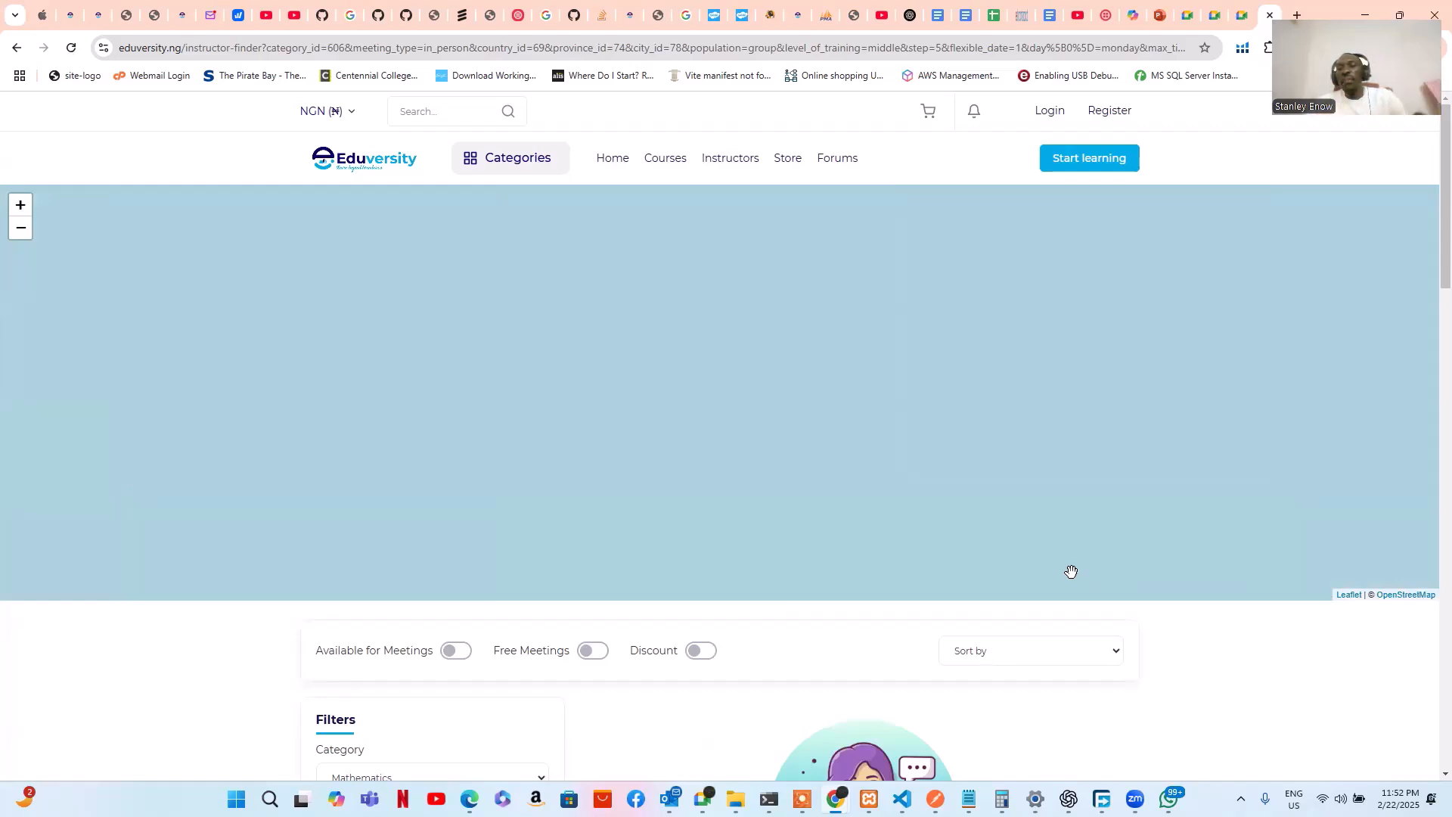
scroll(1070, 574, "down", 5)
scroll(1070, 585, "down", 1)
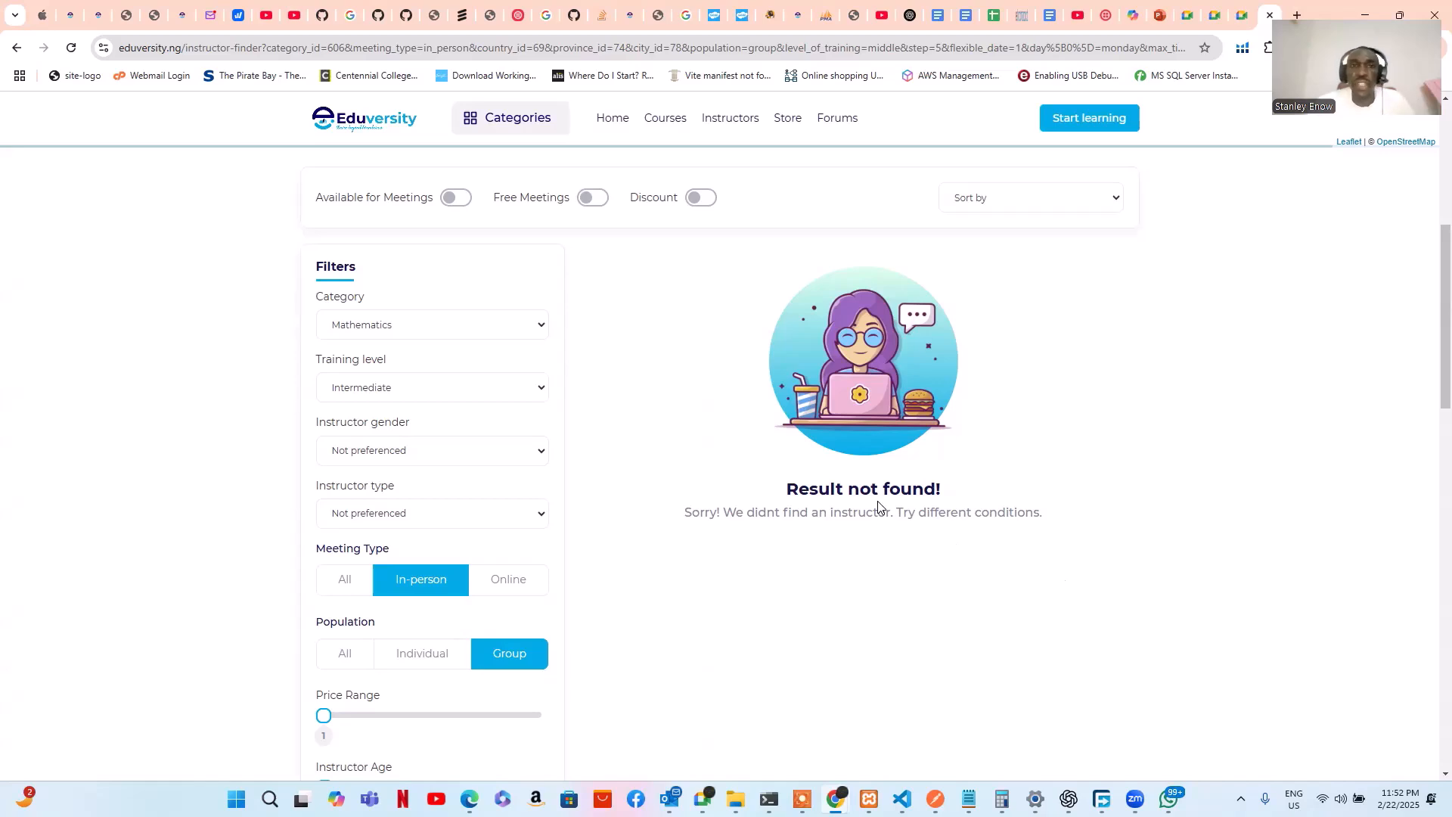
scroll(832, 469, "up", 6)
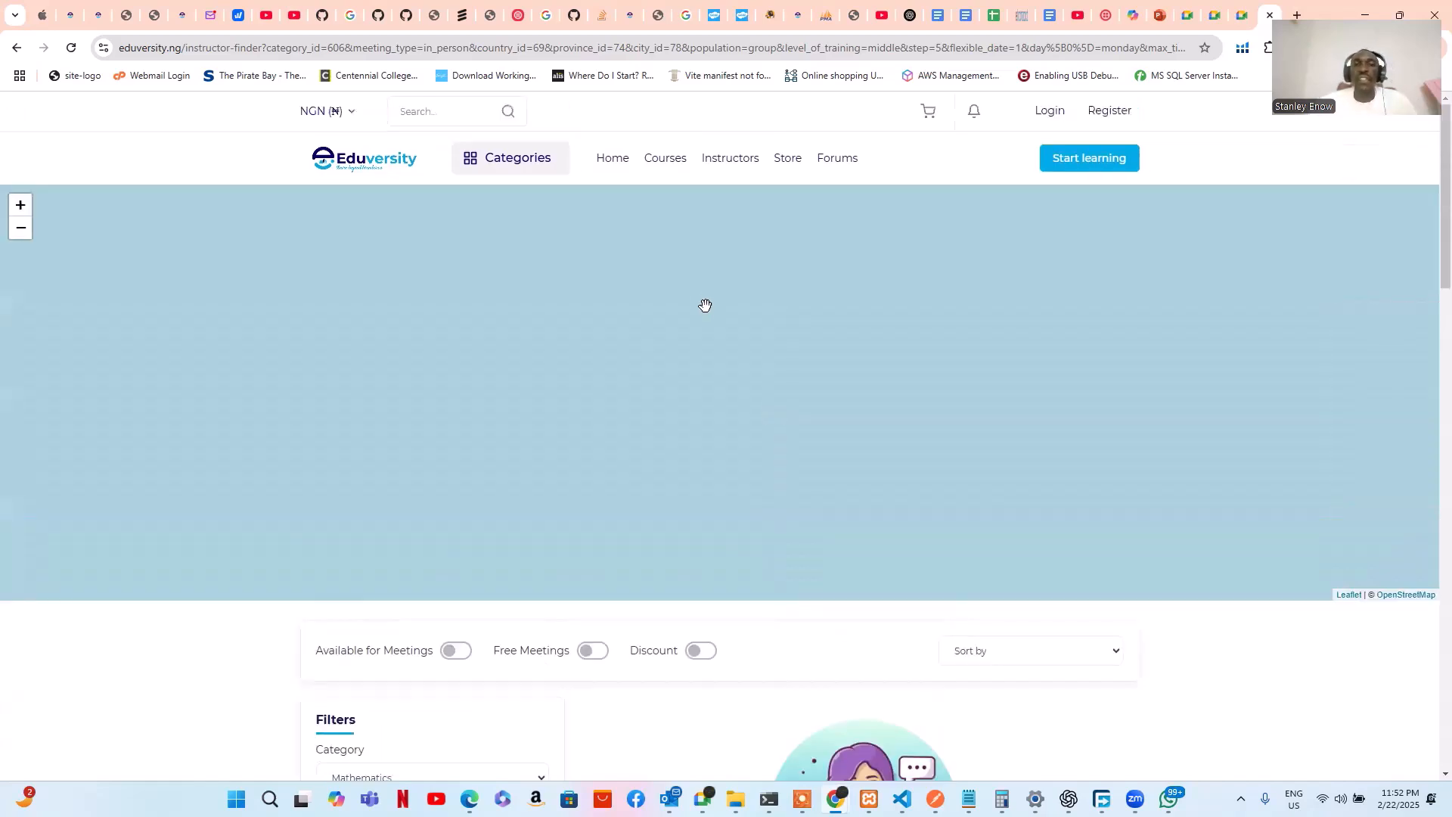
Return home and scroll down to the instructor and organization listings
left_click(613, 173)
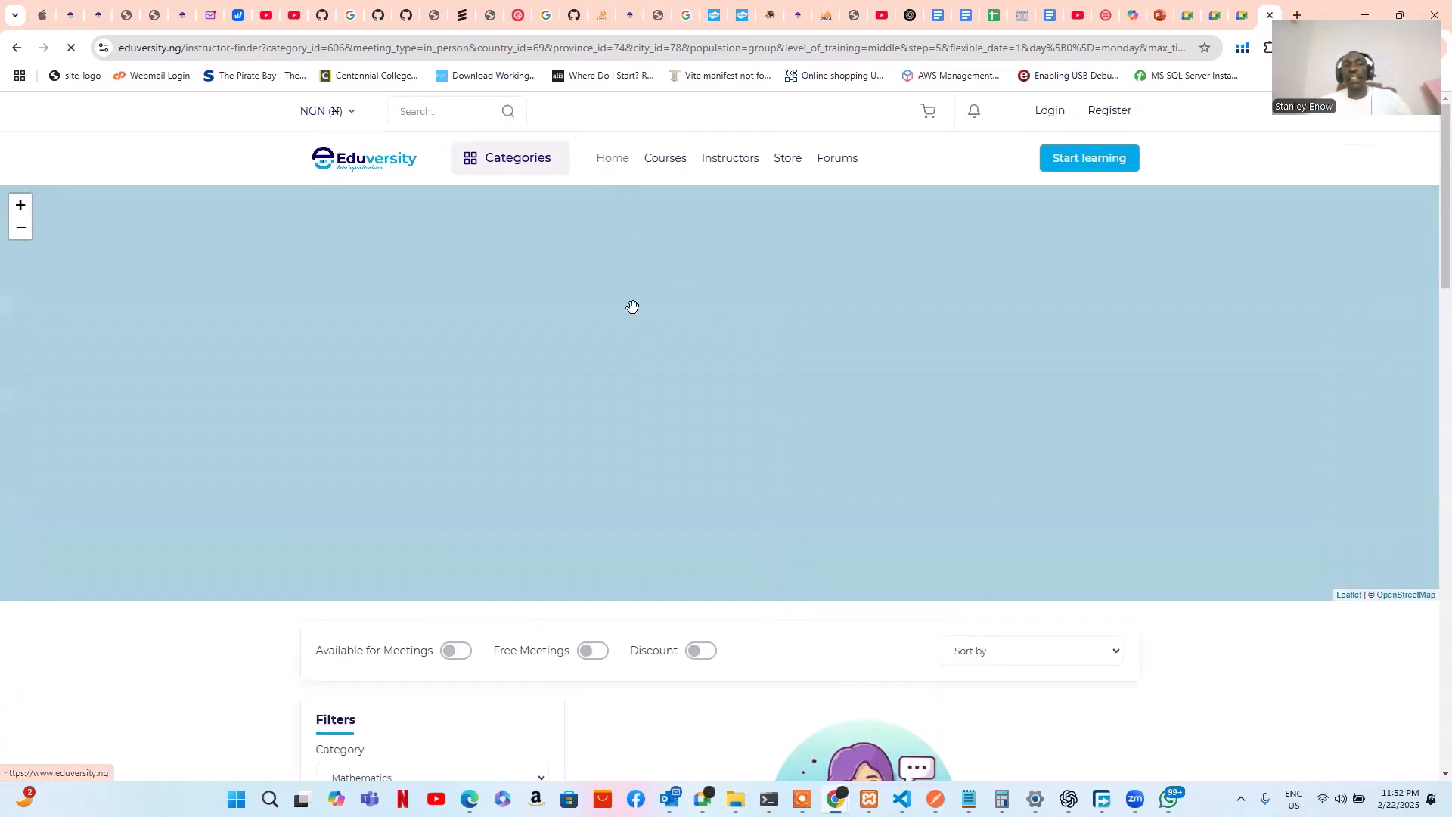
scroll(658, 337, "down", 5)
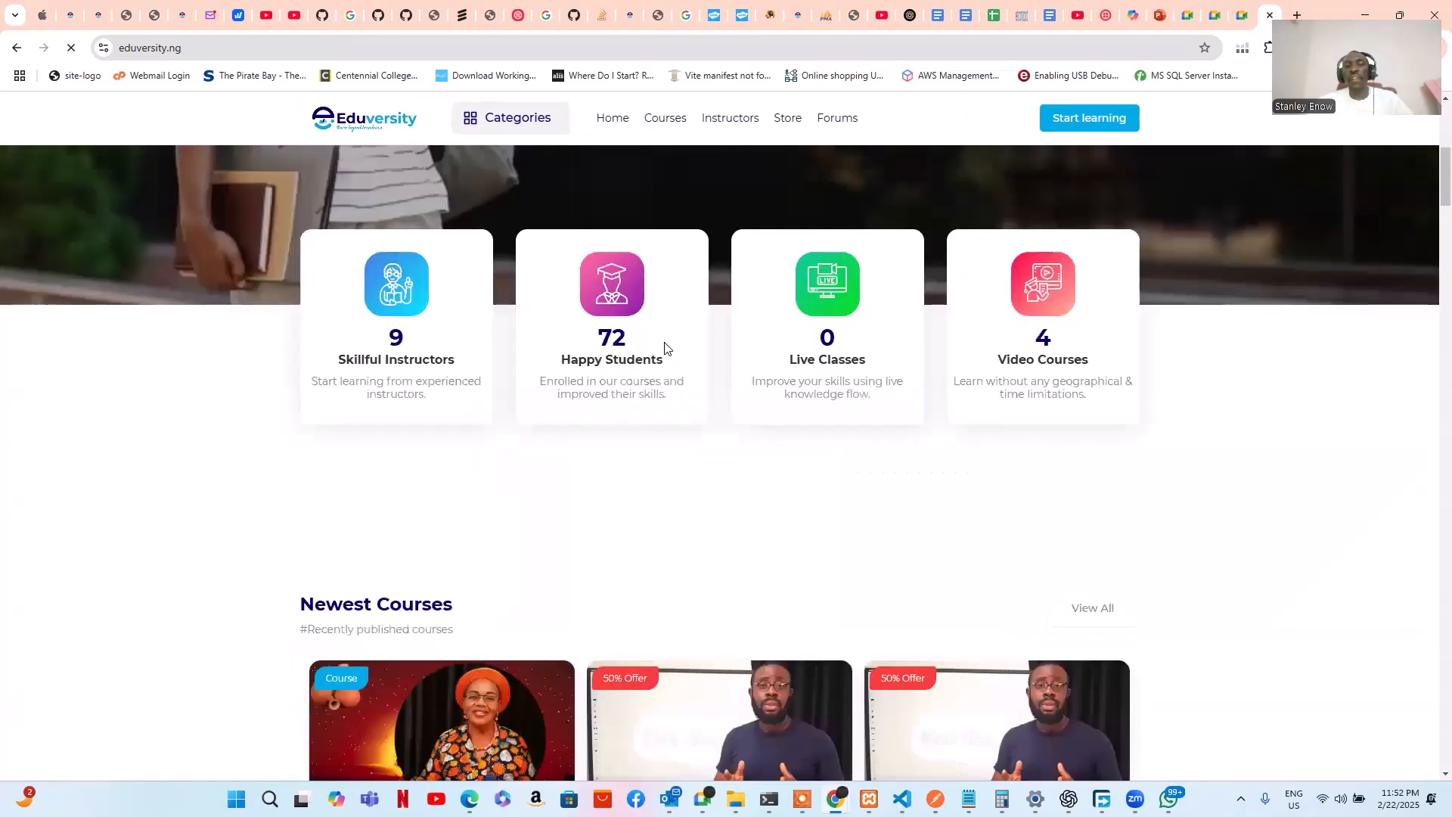
scroll(664, 342, "down", 15)
scroll(665, 344, "down", 15)
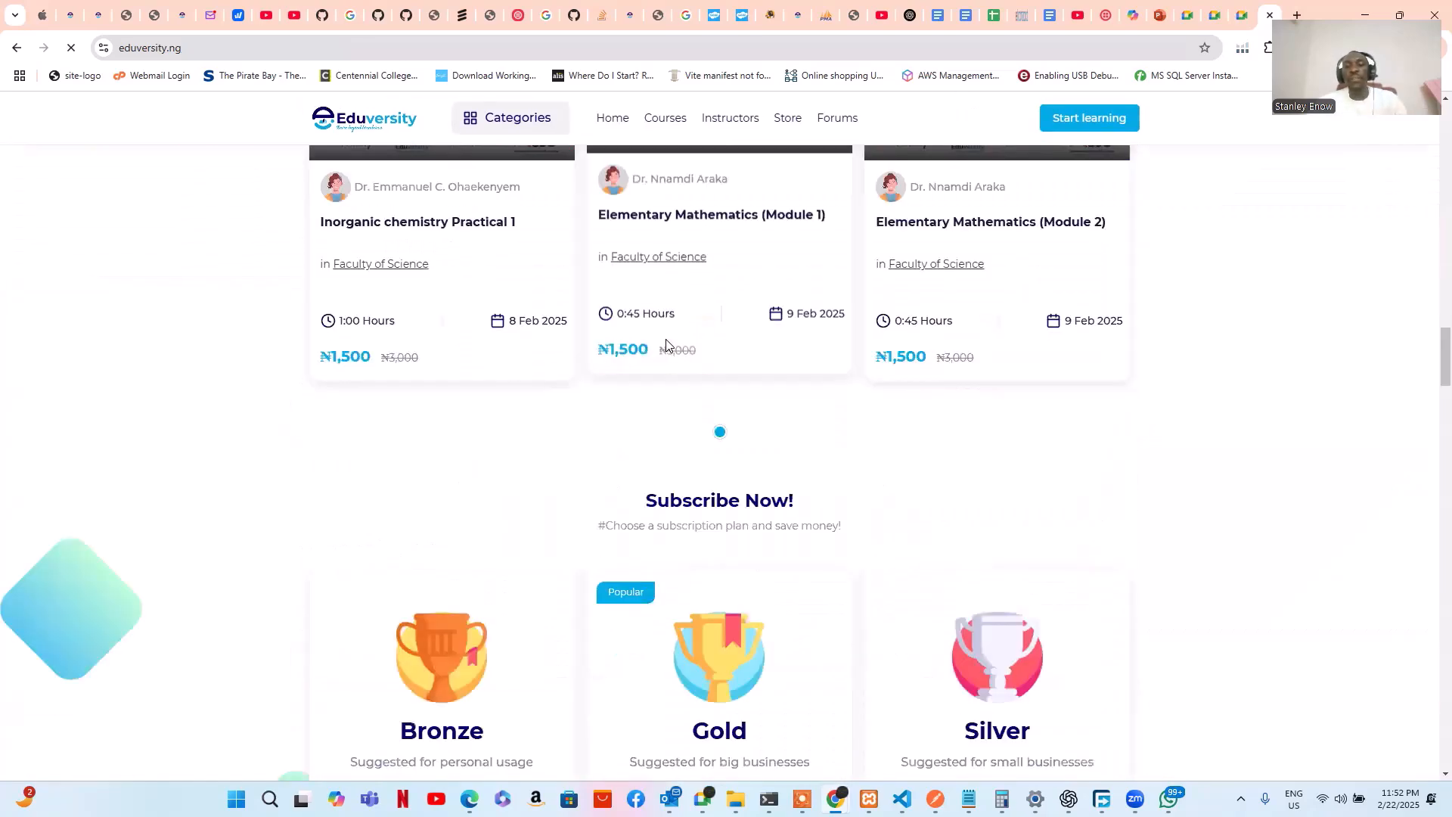
scroll(668, 348, "down", 15)
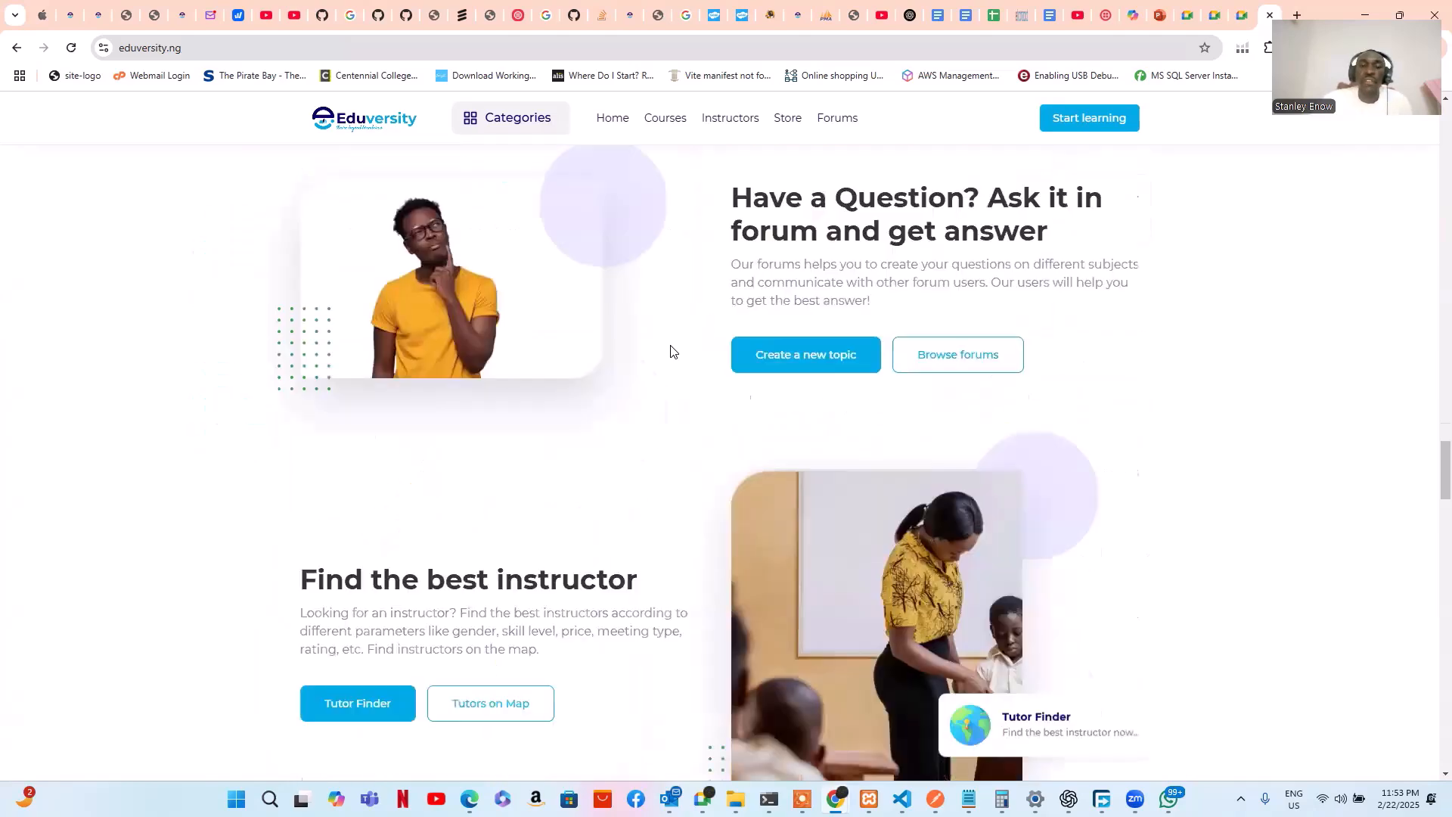
scroll(673, 329, "down", 6)
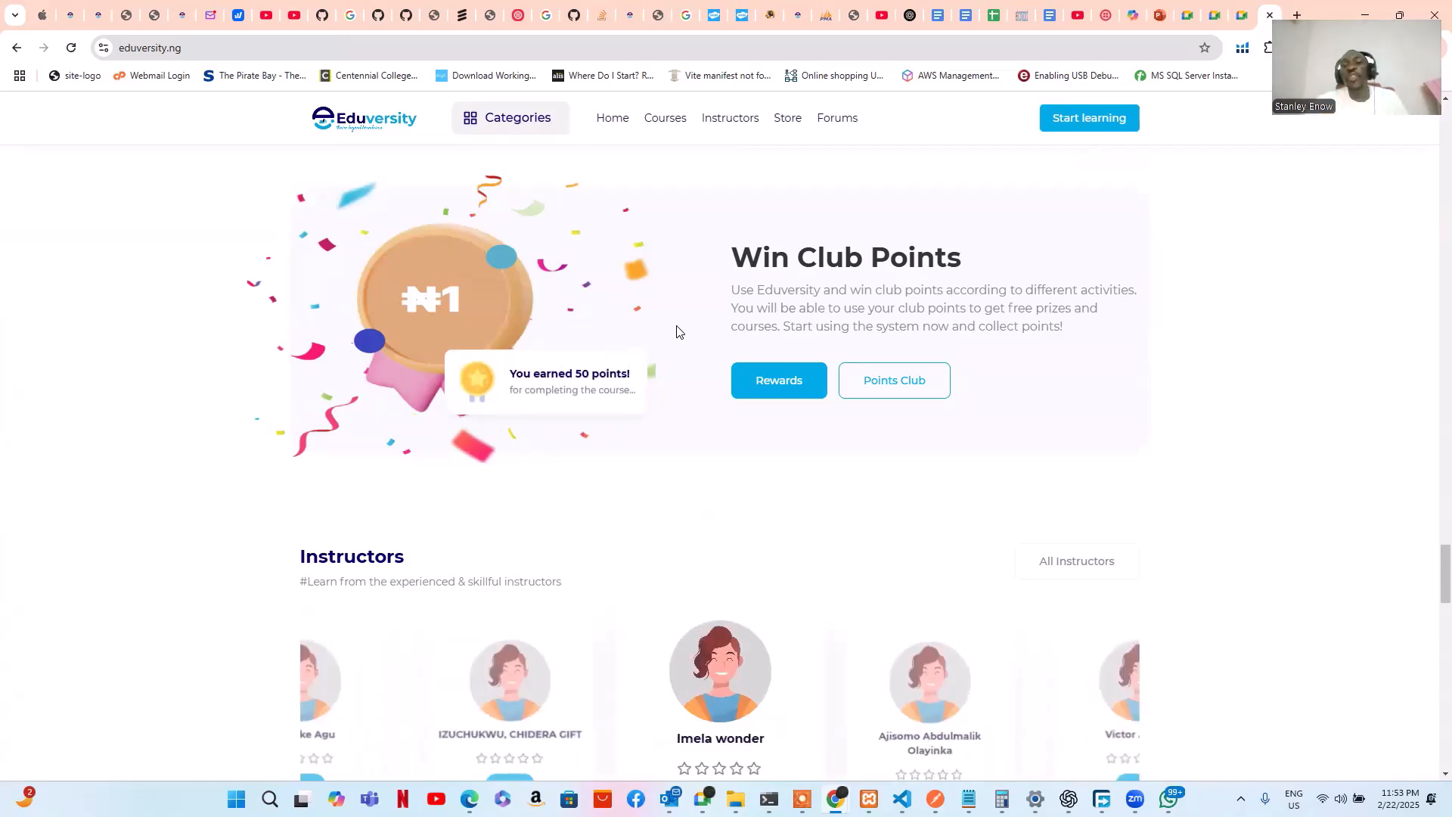
scroll(678, 328, "down", 7)
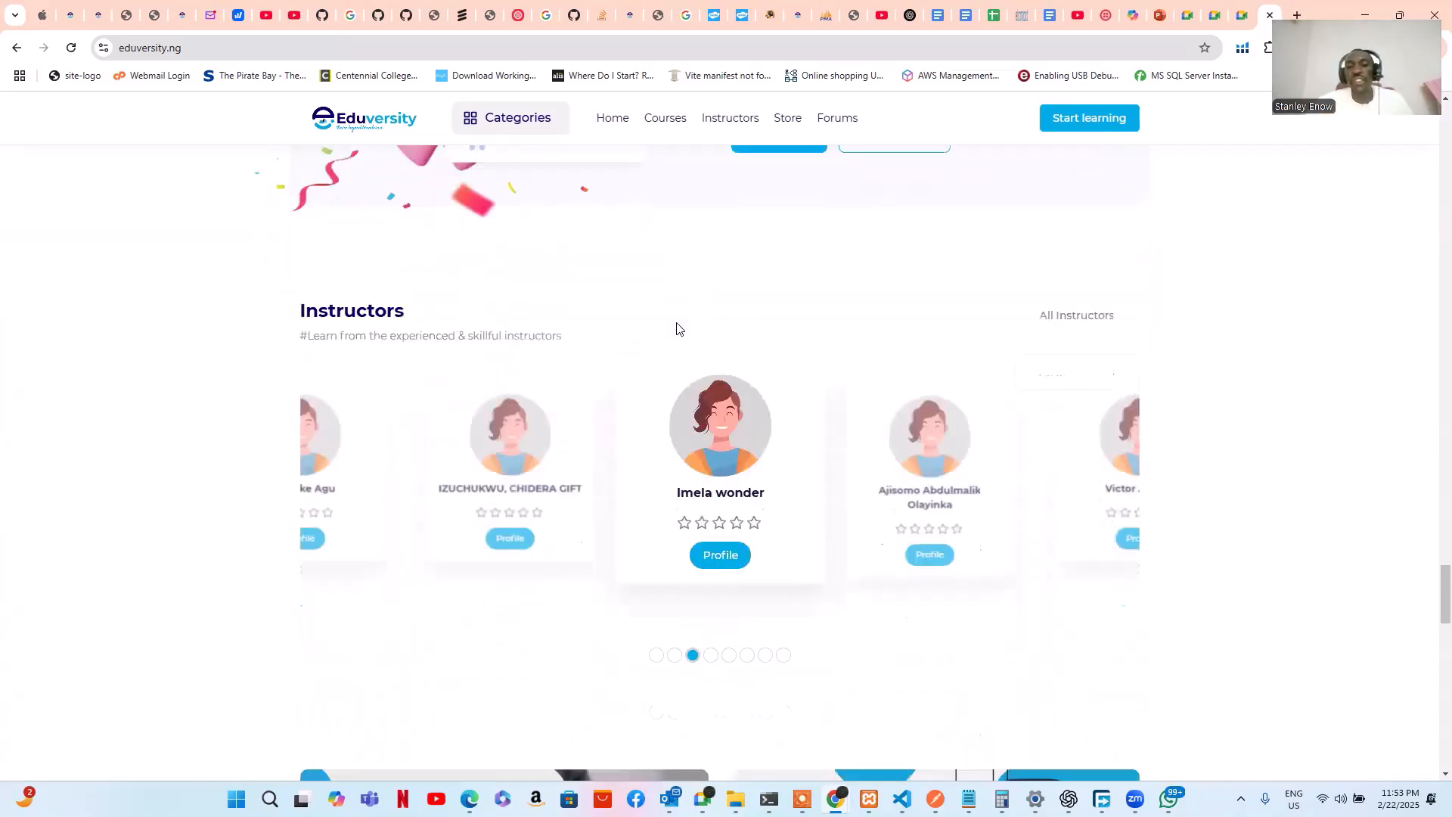
scroll(678, 328, "down", 2)
scroll(677, 328, "down", 2)
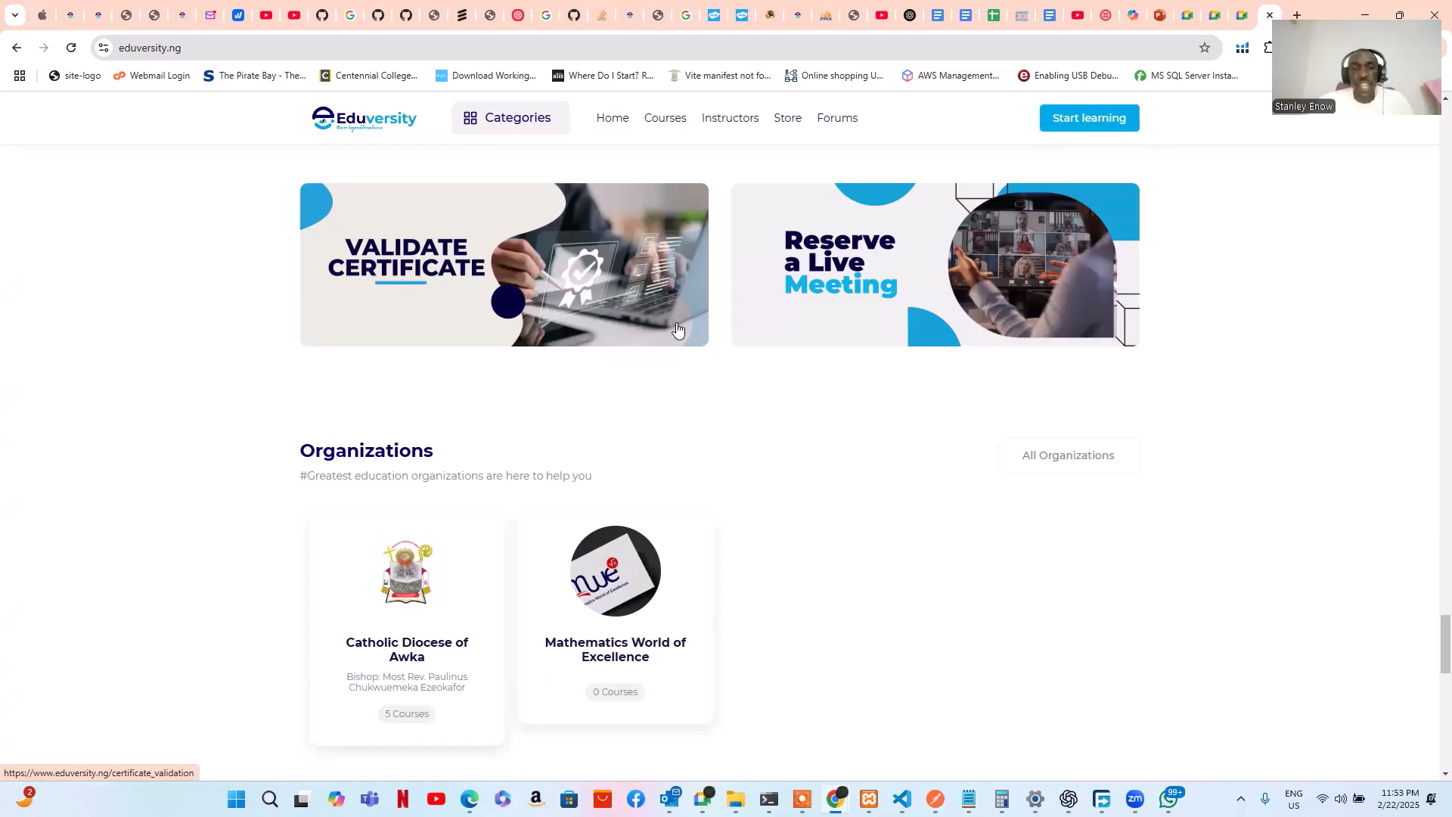
scroll(678, 329, "up", 1)
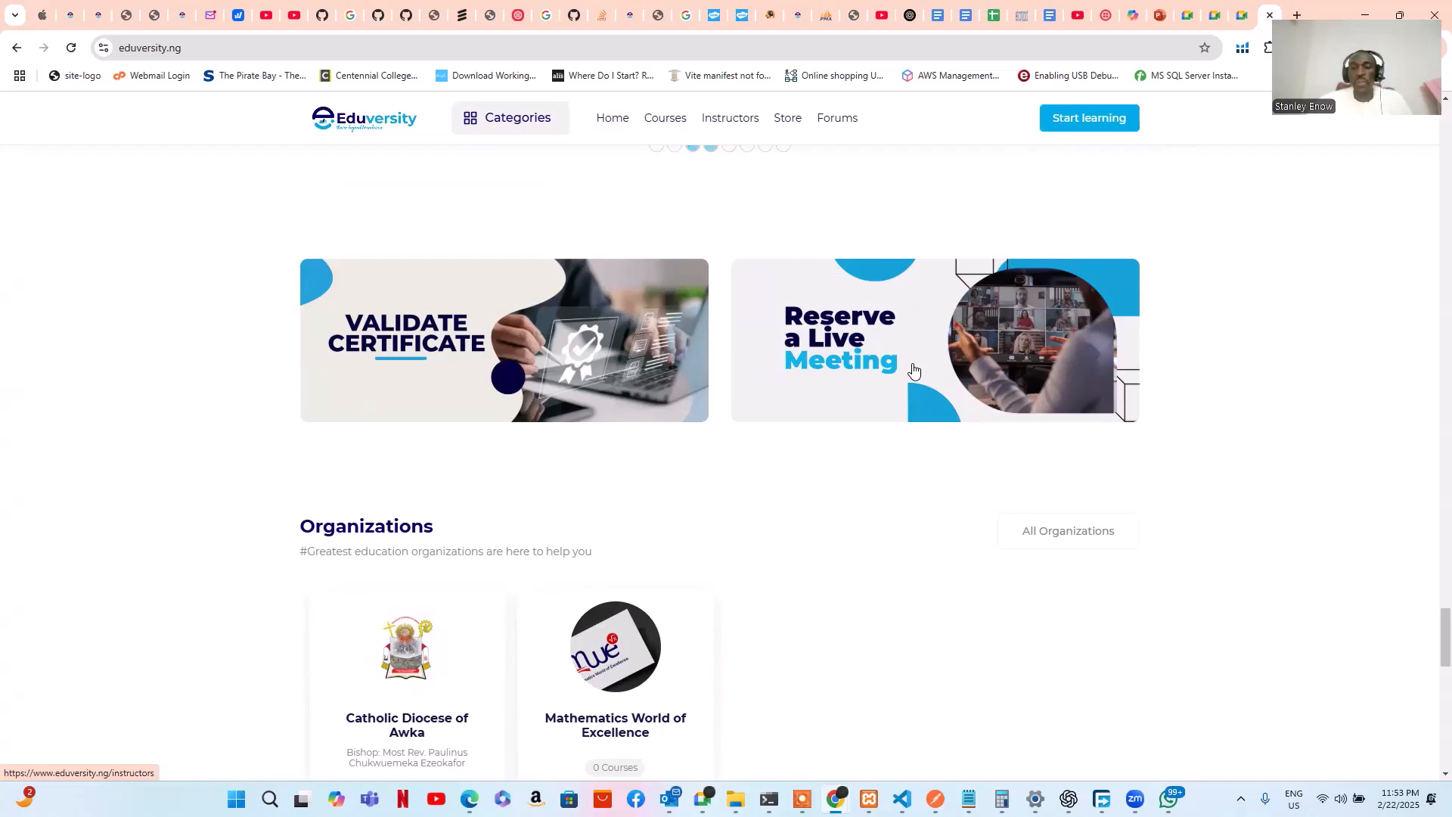
scroll(914, 369, "down", 3)
scroll(914, 369, "down", 1)
scroll(913, 366, "down", 1)
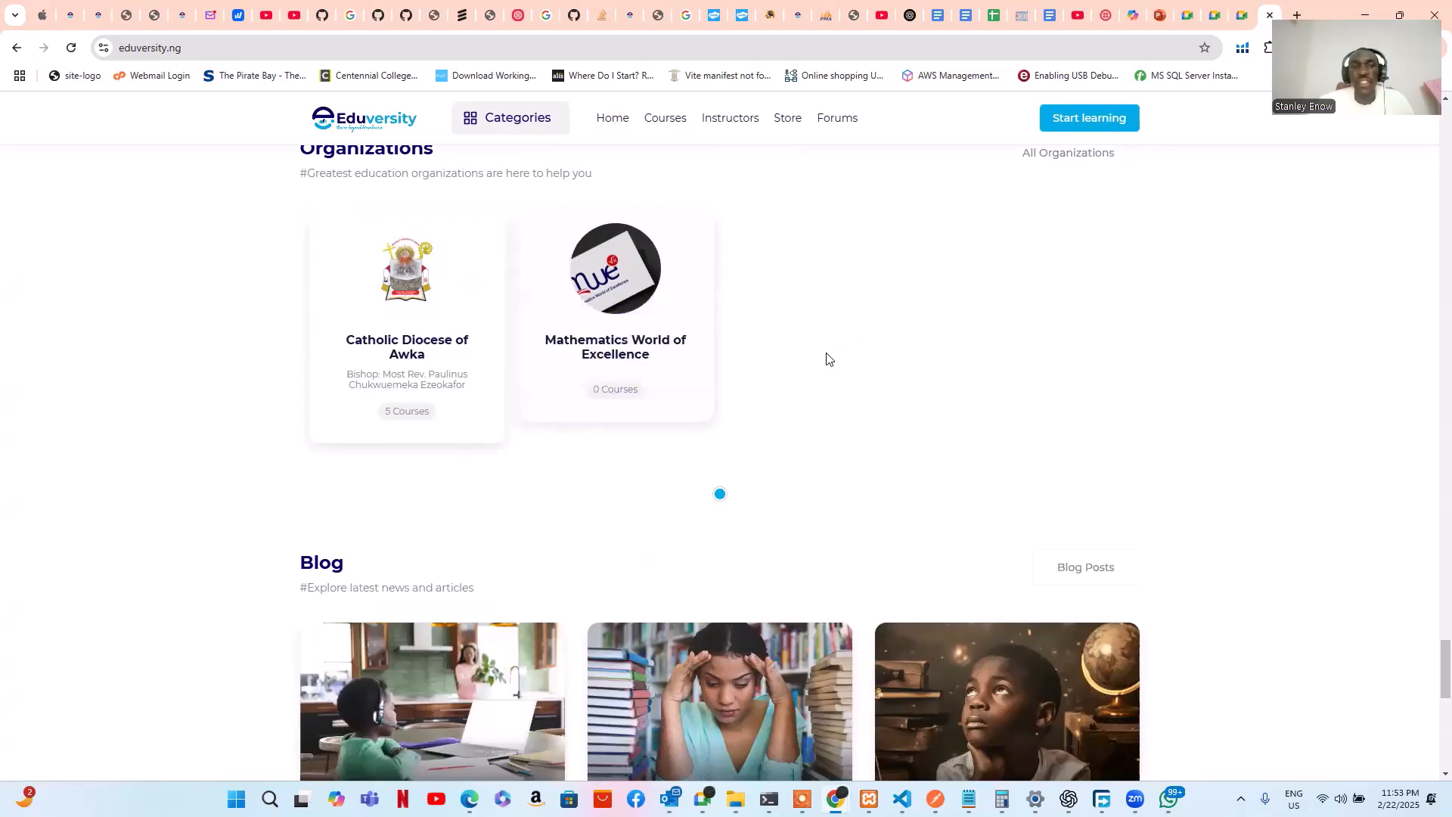
scroll(825, 358, "down", 1)
scroll(825, 356, "down", 3)
scroll(824, 355, "down", 3)
scroll(824, 355, "down", 2)
scroll(825, 355, "up", 2)
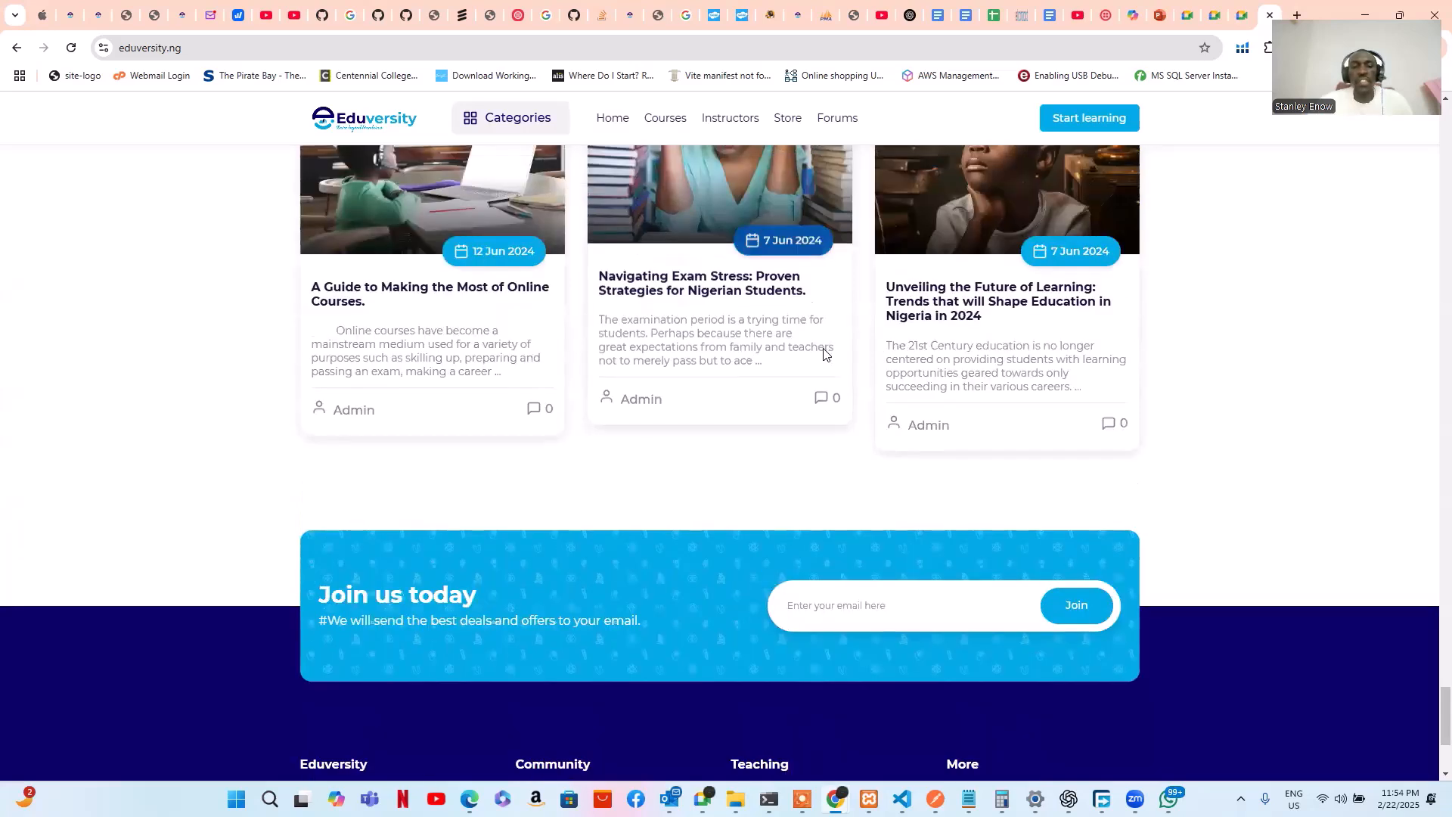
scroll(825, 355, "down", 3)
scroll(532, 499, "down", 1)
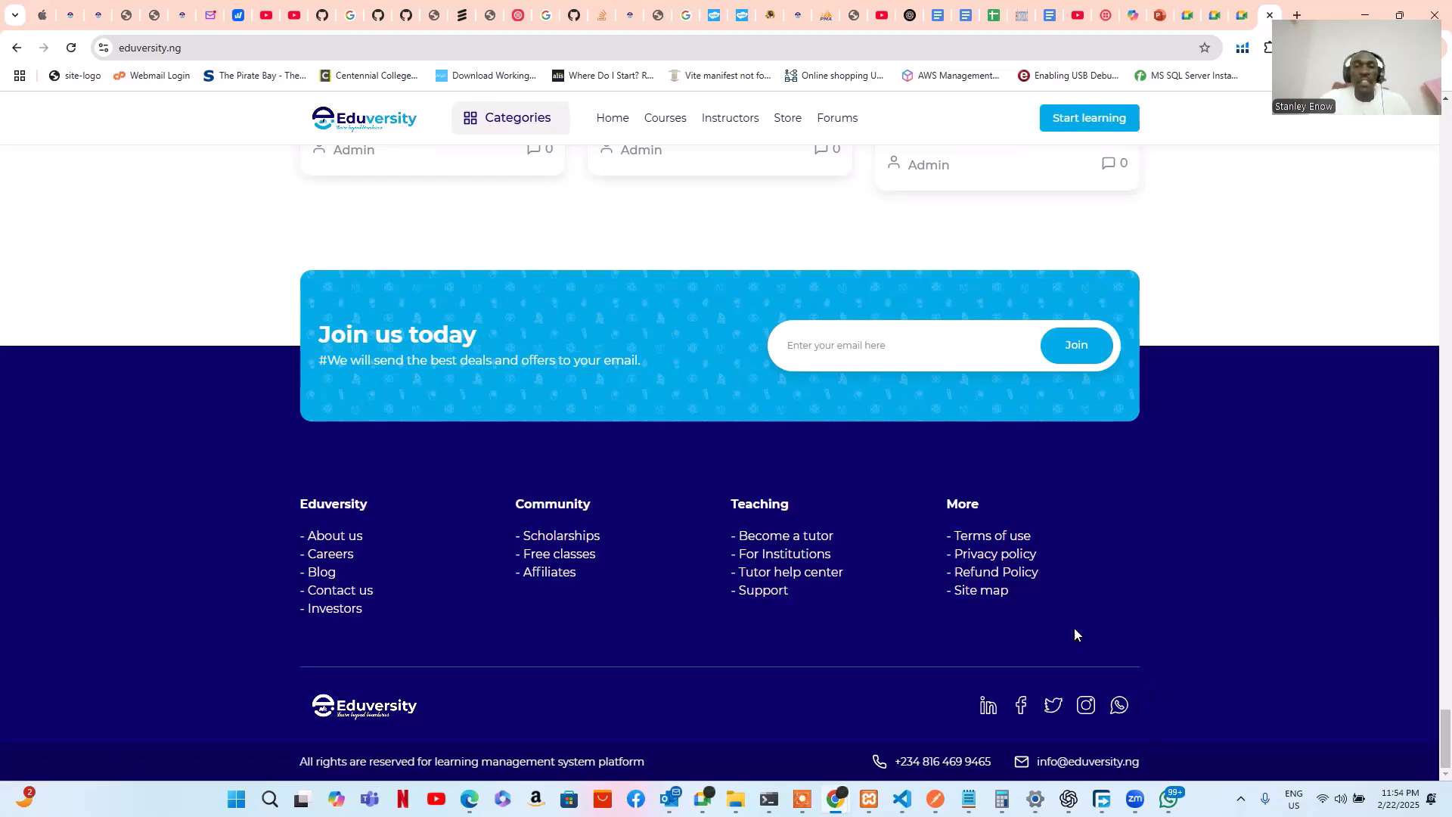
scroll(1077, 632, "up", 8)
scroll(1089, 619, "up", 15)
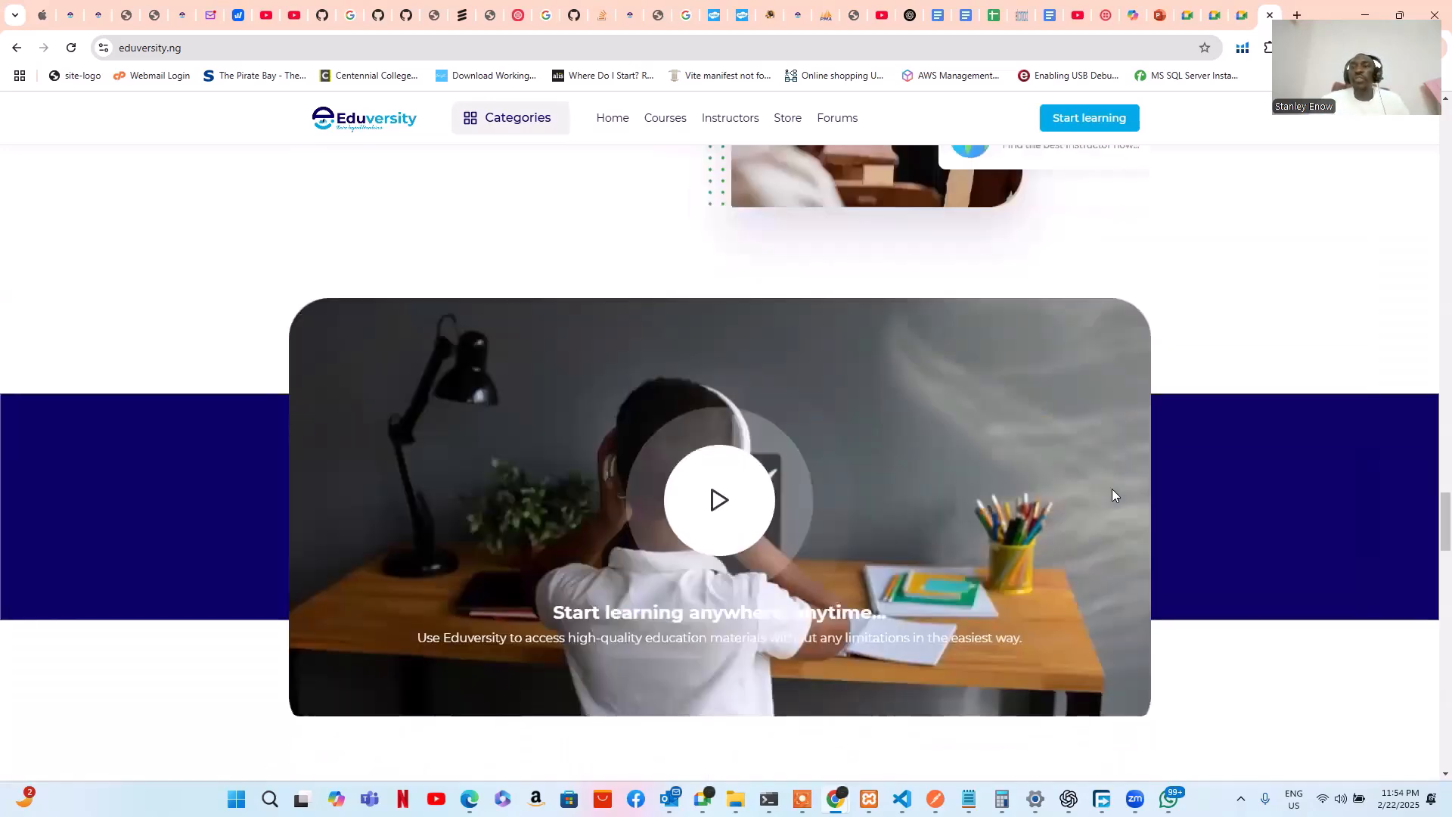
scroll(1129, 443, "up", 20)
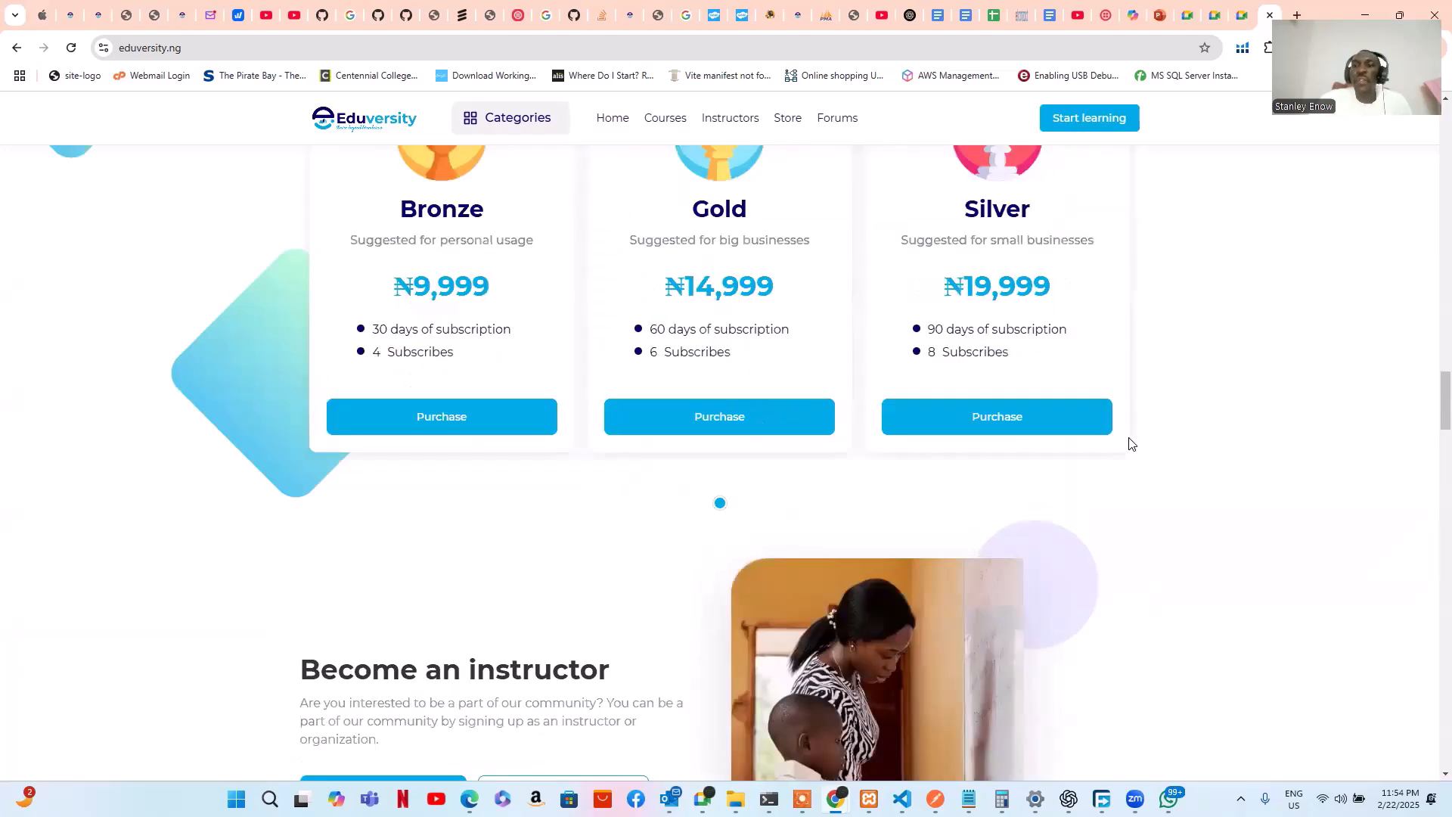
scroll(1176, 399, "up", 2)
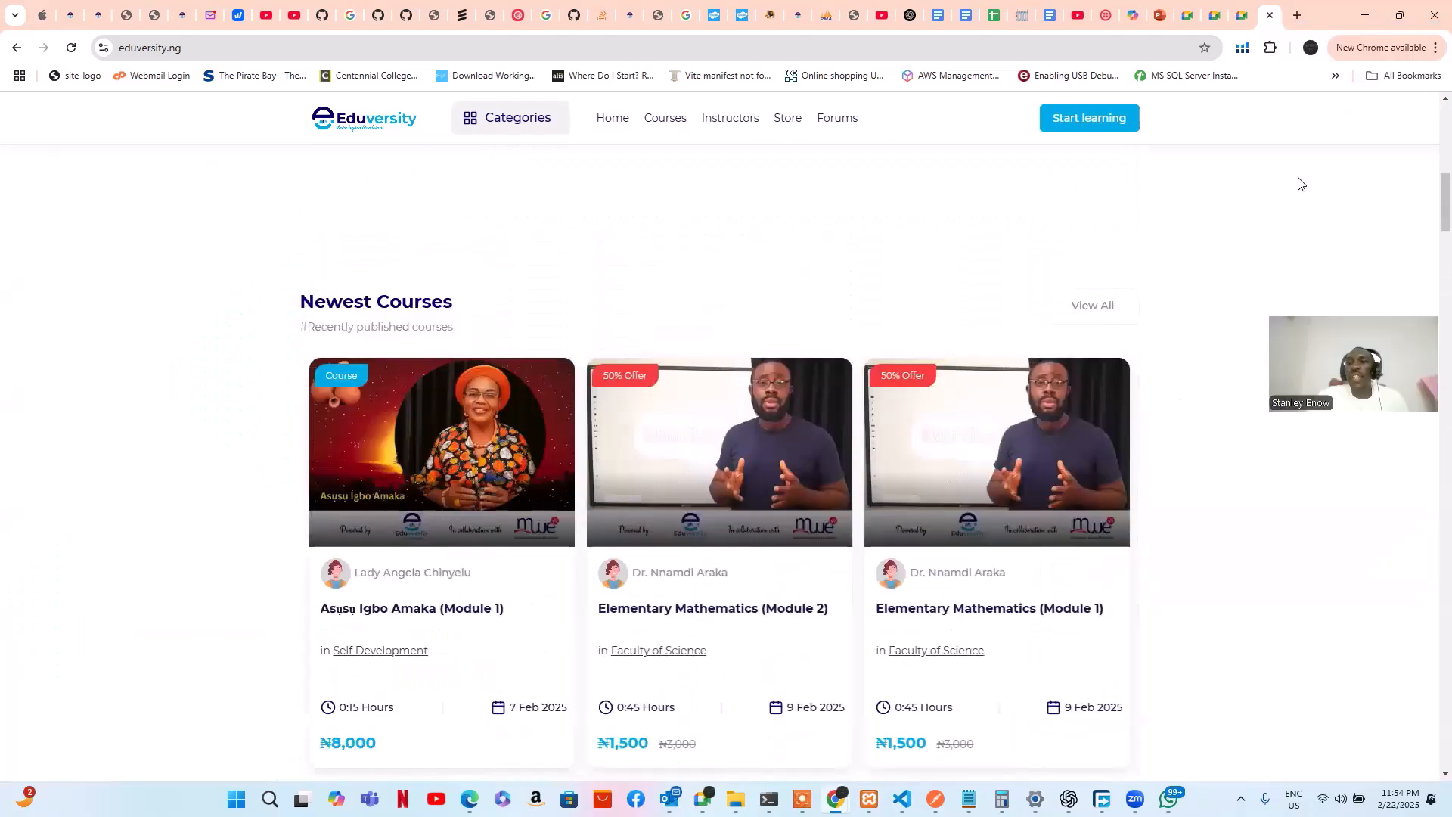
scroll(1172, 302, "up", 10)
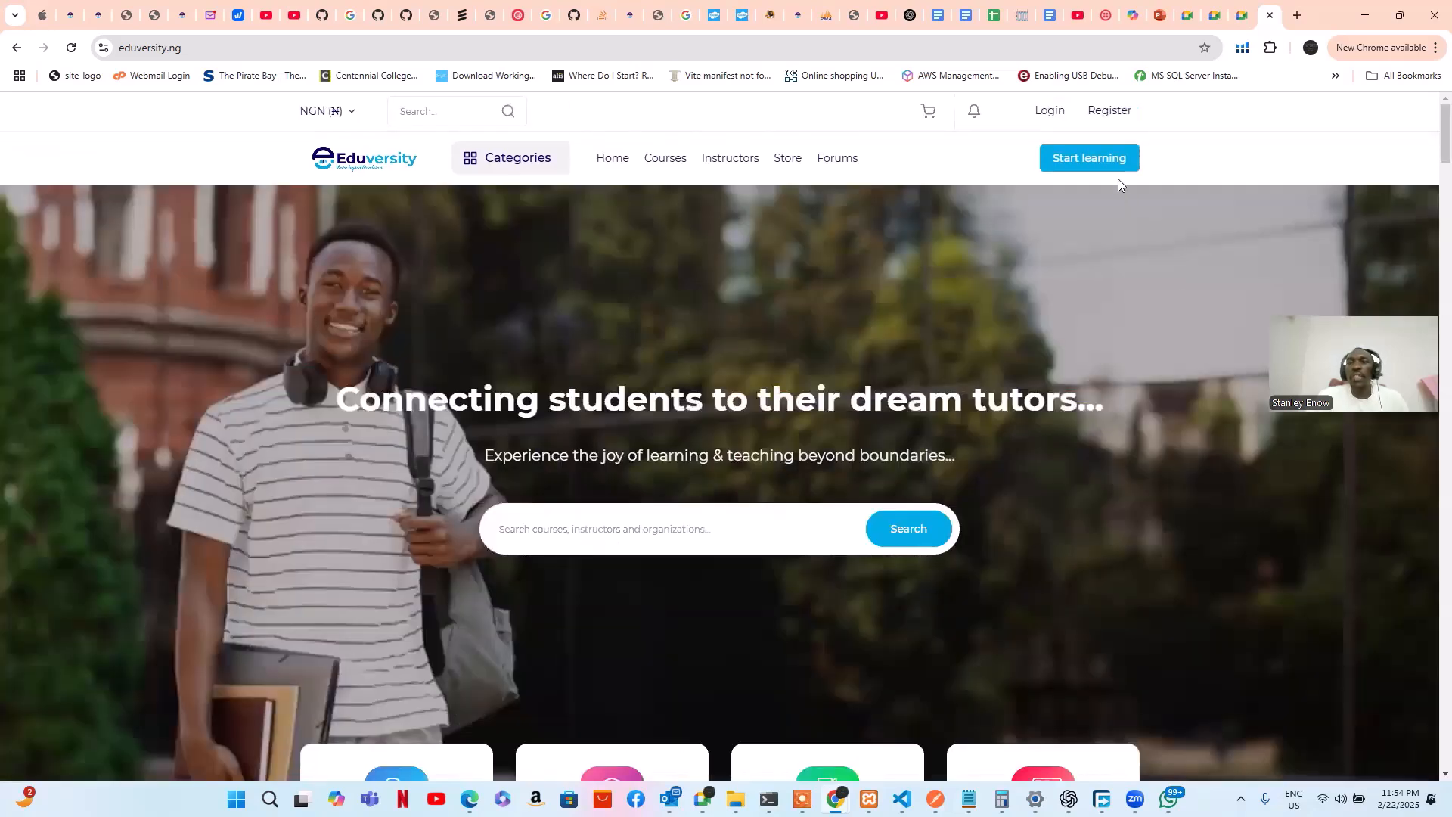
Open the Register page and pick Instructor as the account type
left_click(1100, 111)
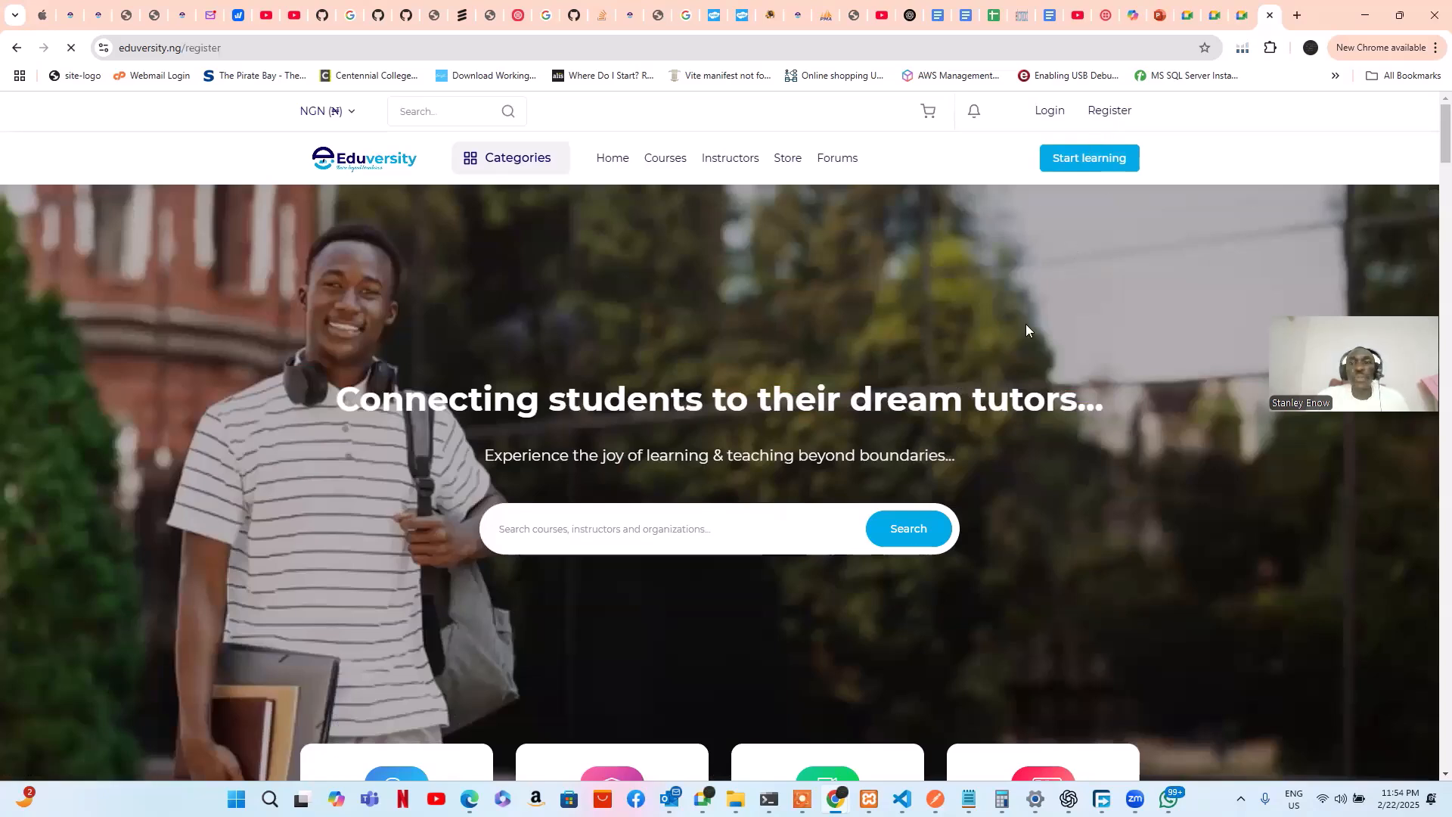
scroll(998, 369, "down", 1)
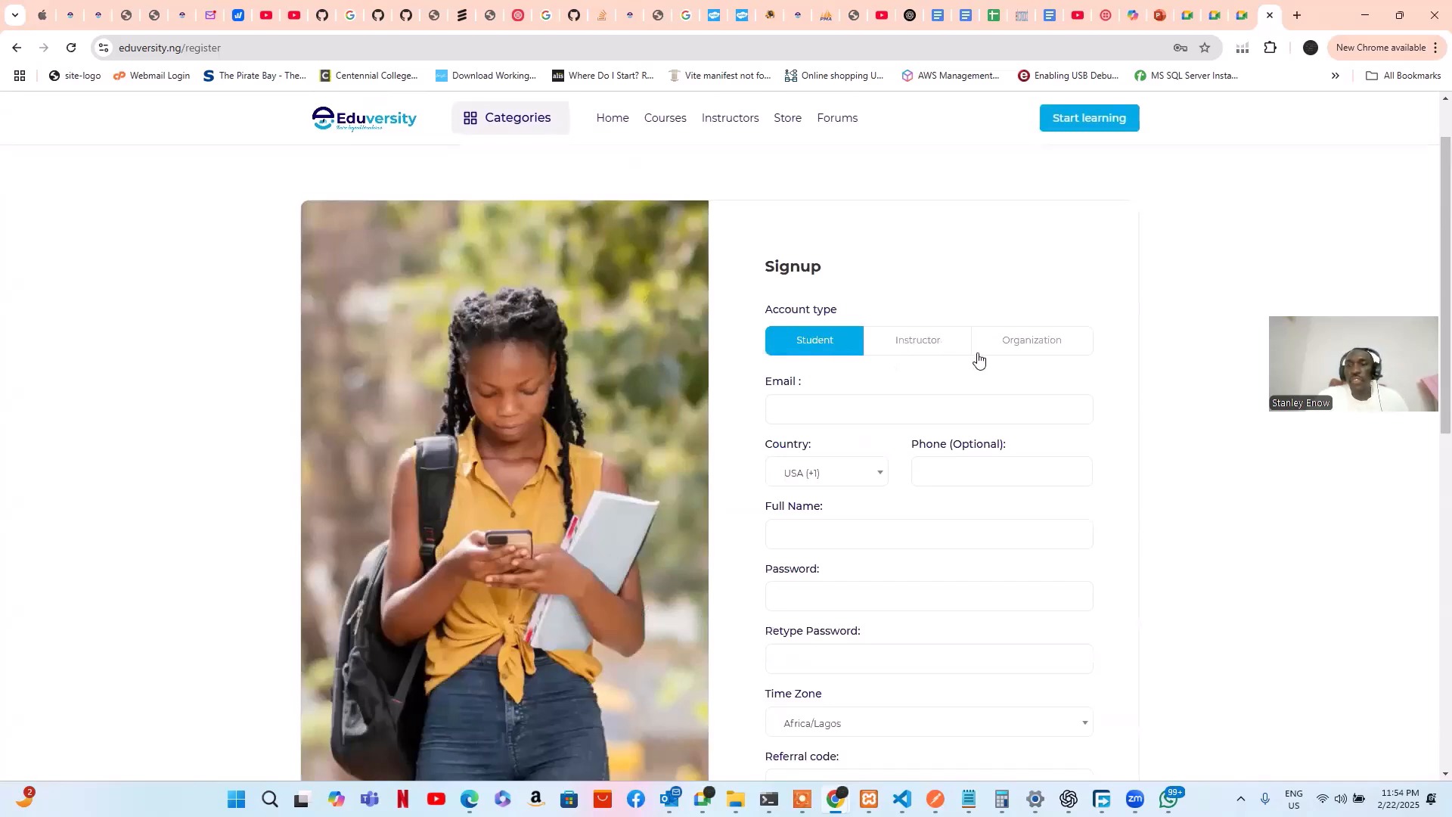
double_click(934, 346)
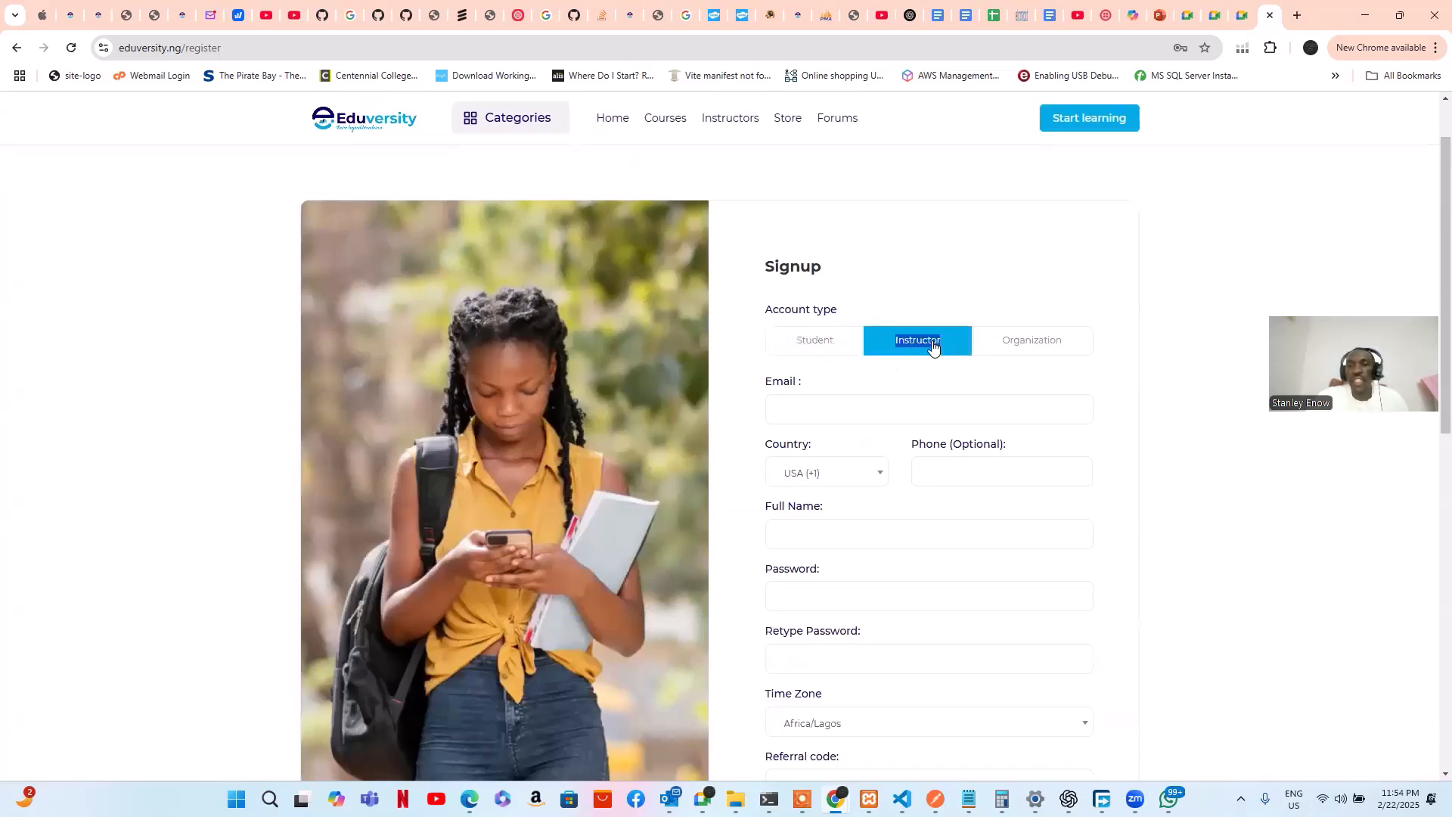
left_click(1008, 375)
scroll(1043, 376, "down", 3)
scroll(1043, 376, "up", 1)
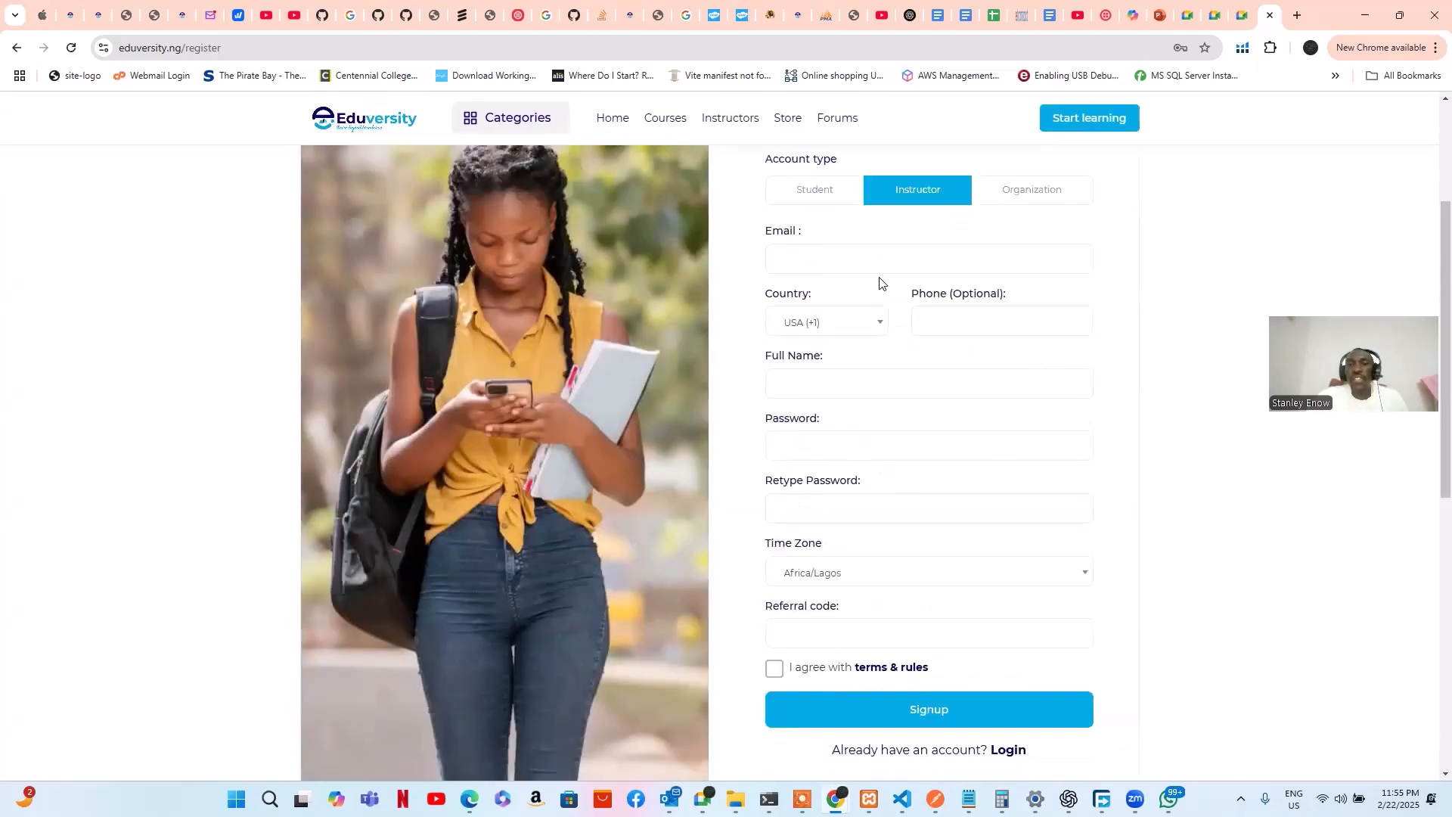
Dismiss saved-login suggestions, keep the USA (+1) country code, and move to Full Name
left_click(882, 266)
left_click(1111, 315)
left_click(883, 325)
scroll(858, 454, "down", 7)
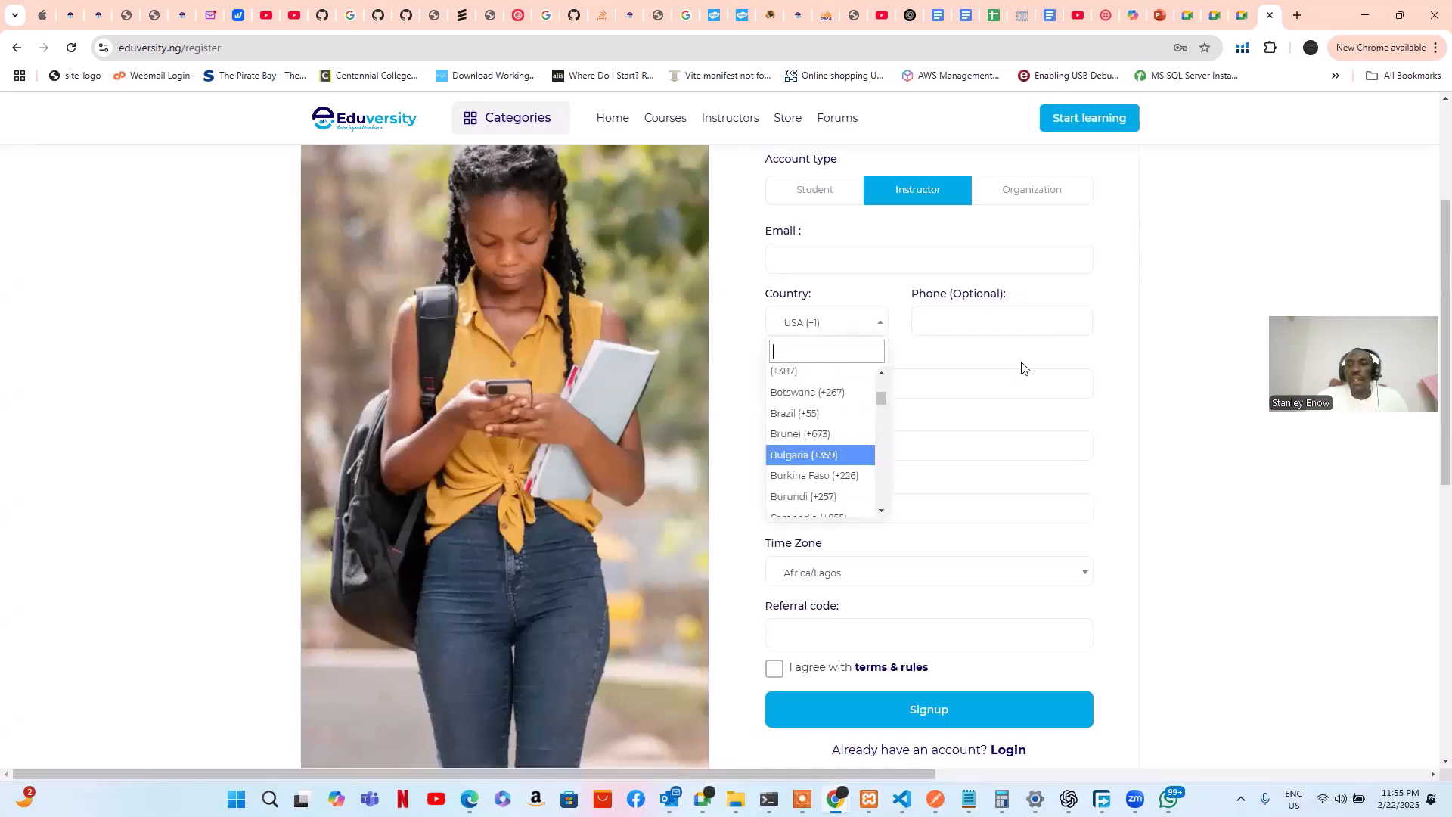
left_click(1014, 327)
left_click(899, 397)
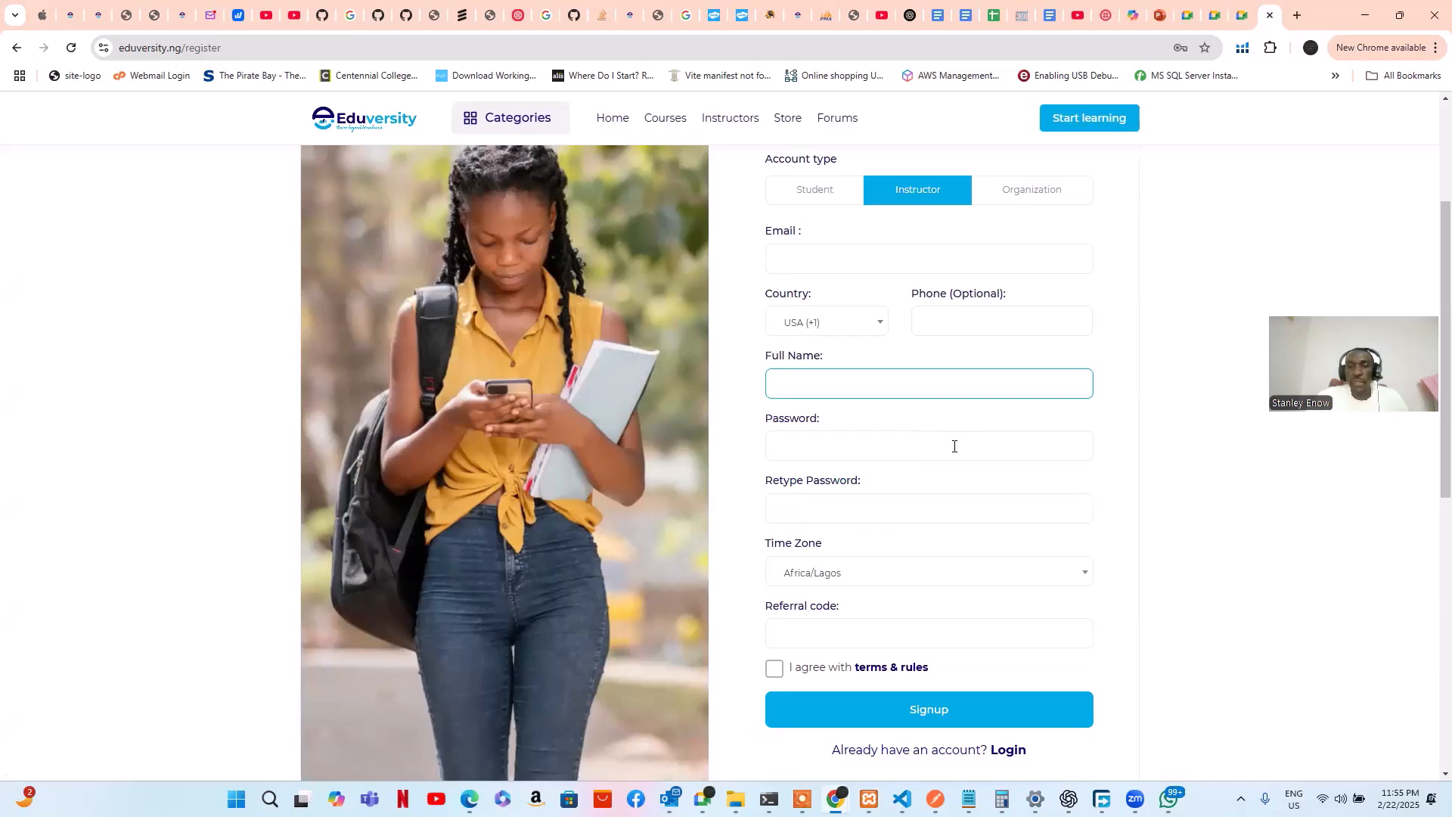
scroll(927, 356, "down", 2)
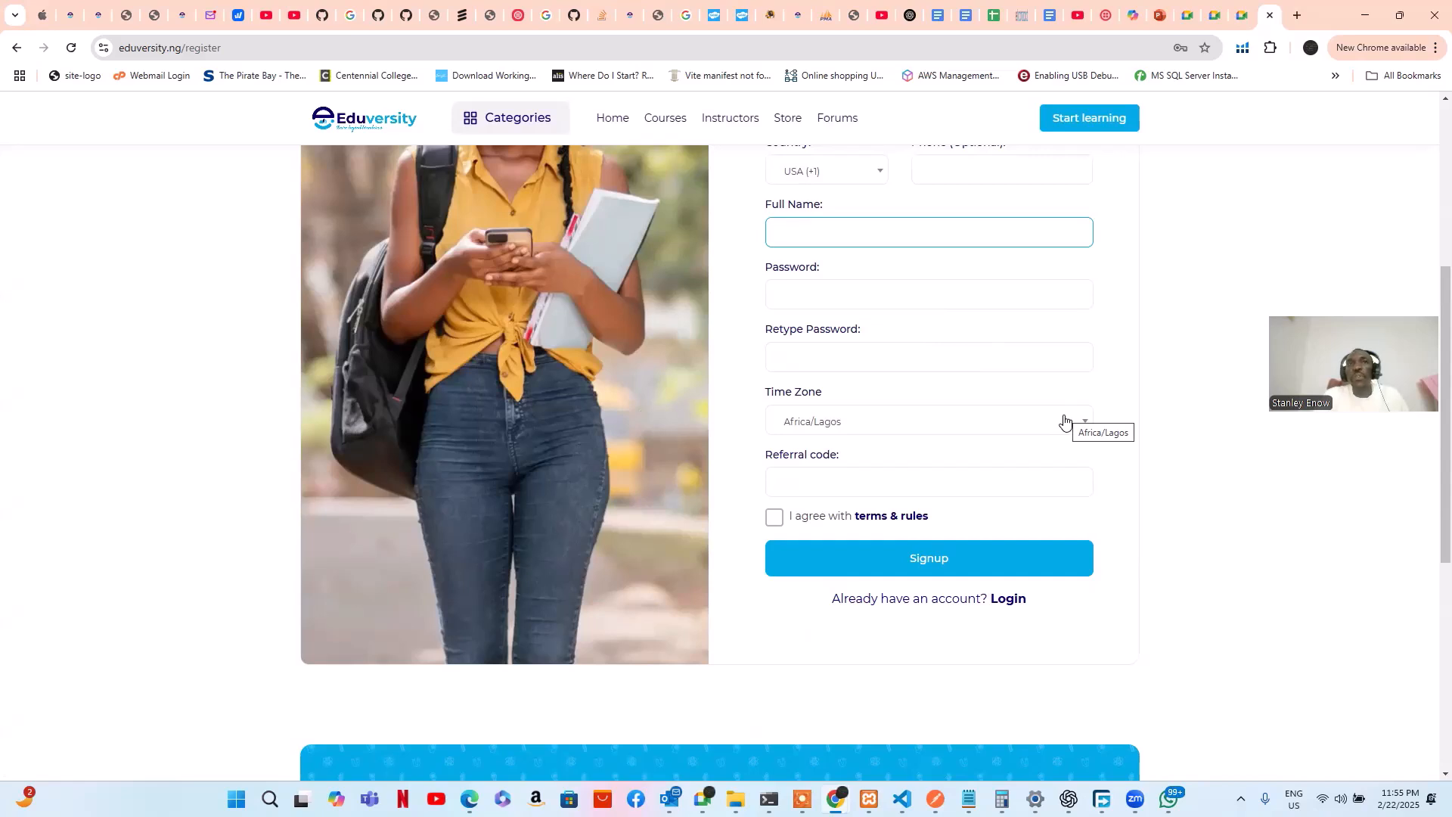
left_click(937, 484)
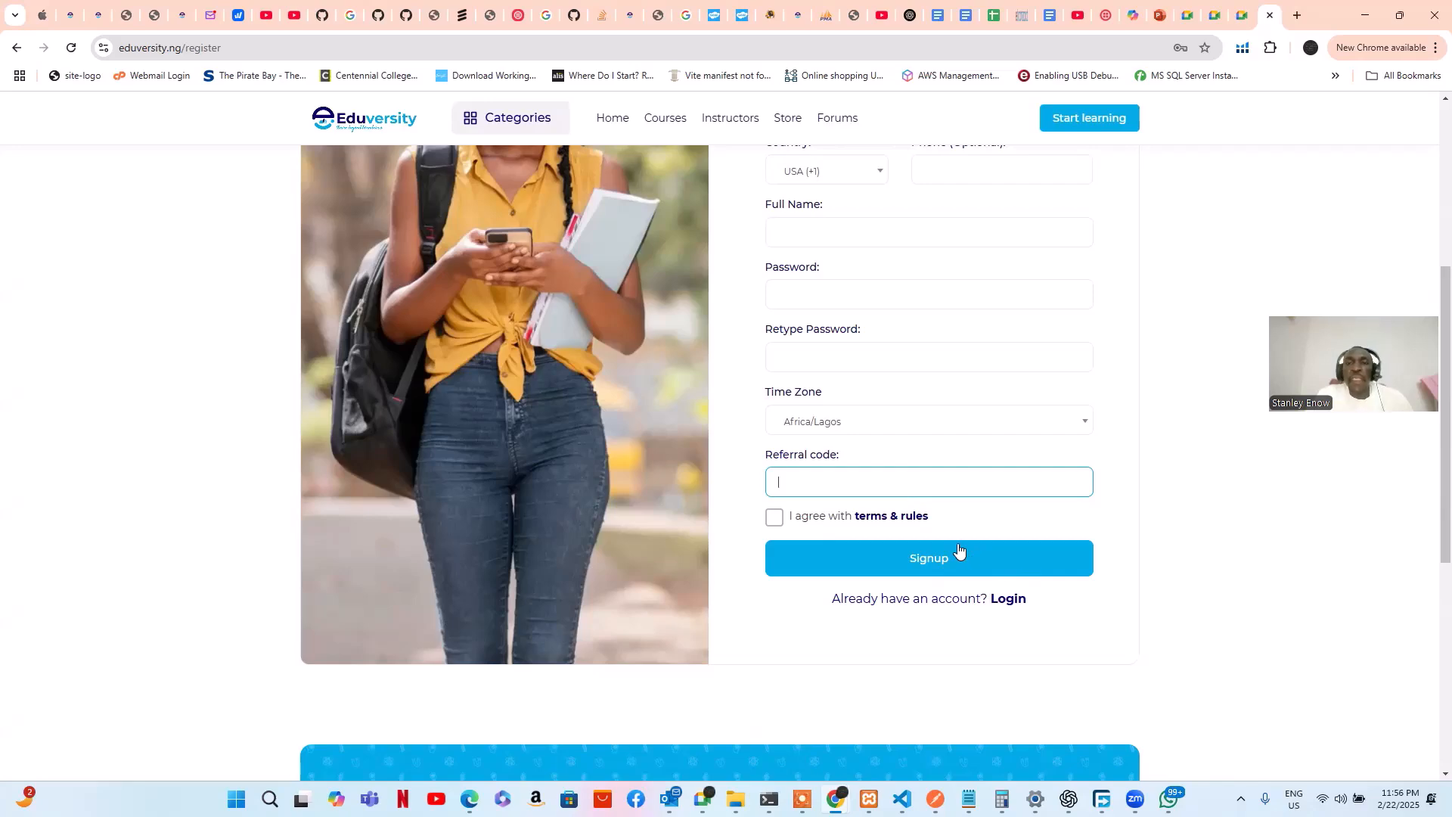
scroll(954, 551, "up", 3)
scroll(953, 544, "up", 1)
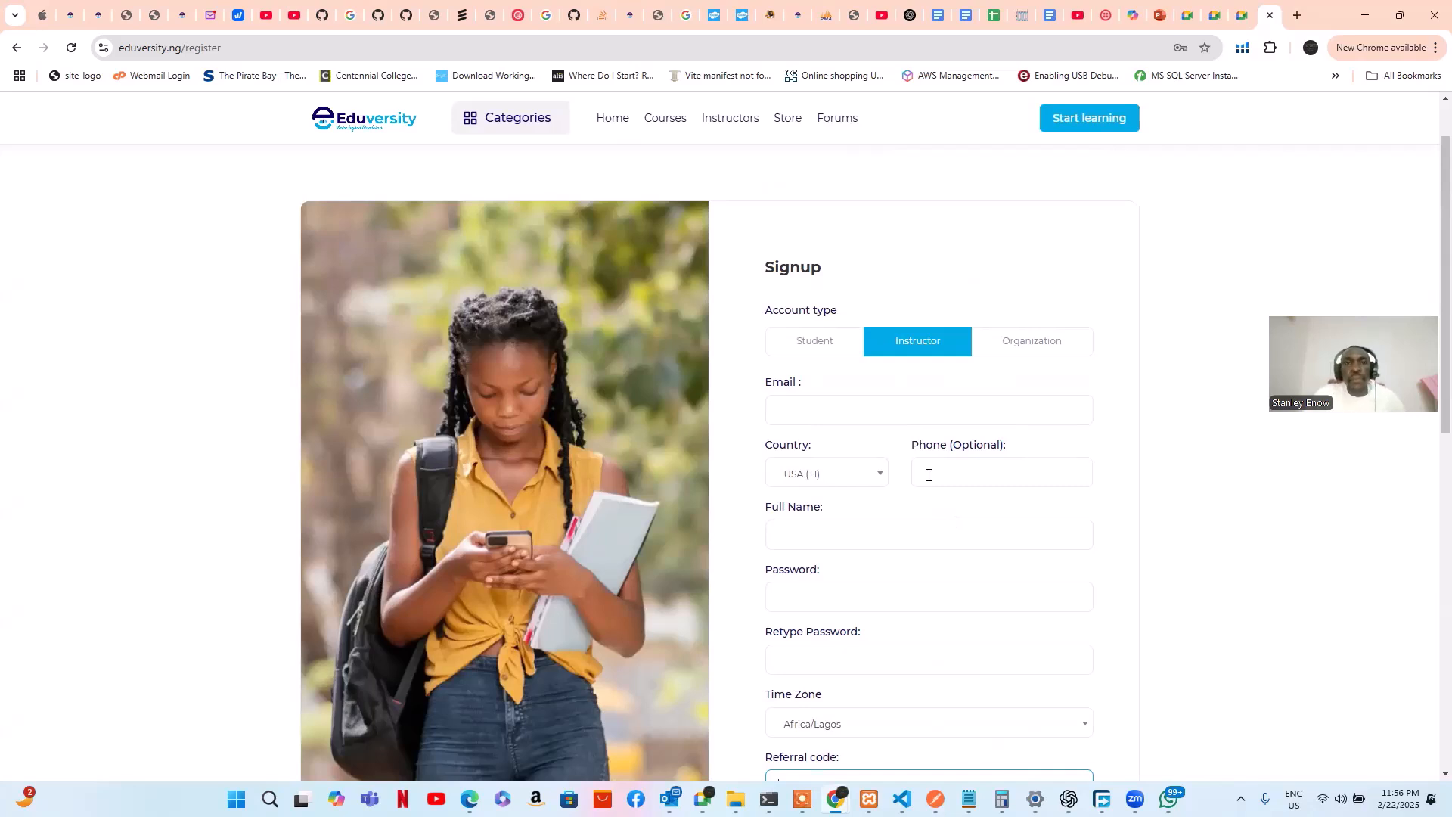
left_click(769, 149)
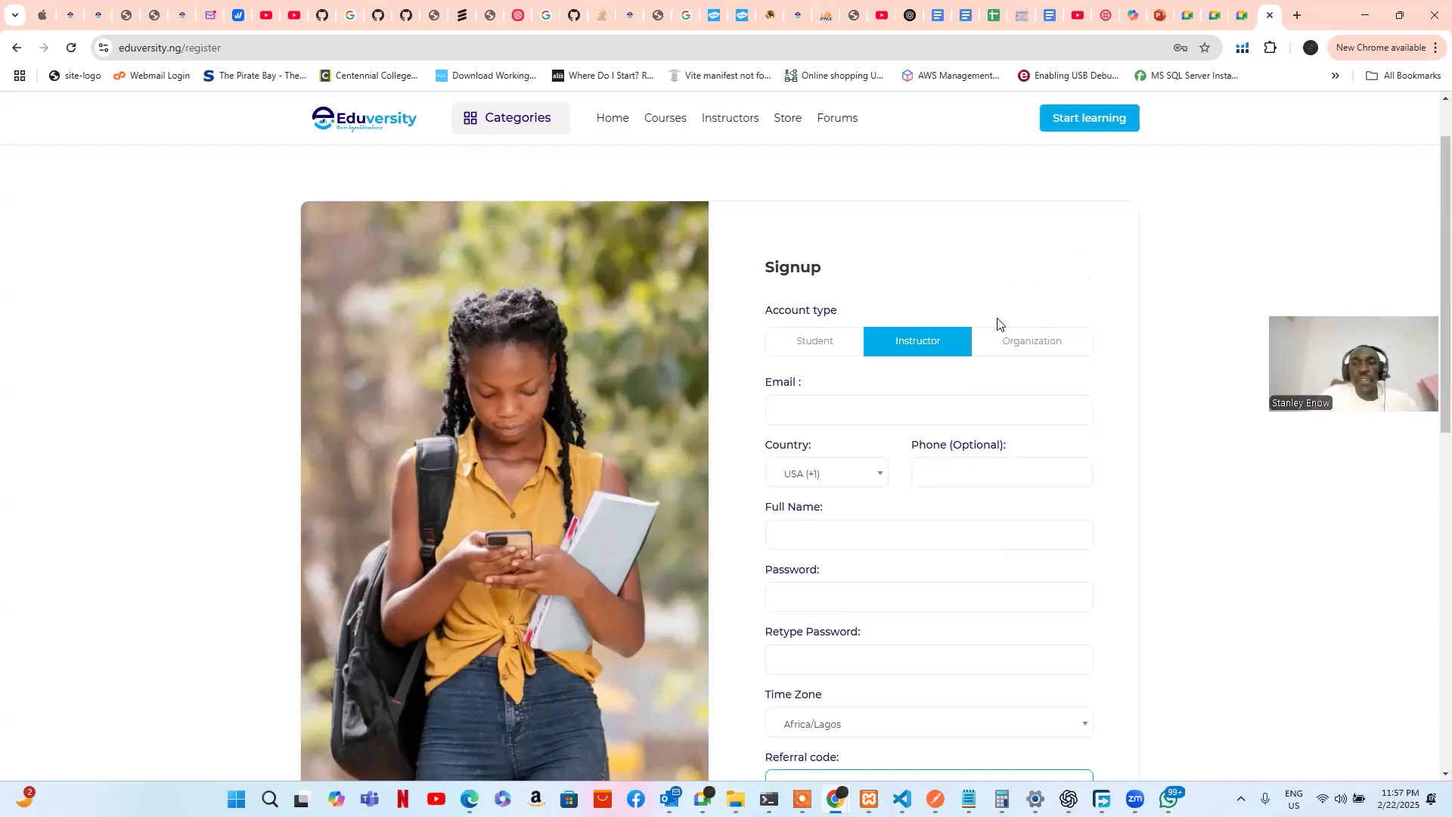
scroll(1006, 310, "up", 1)
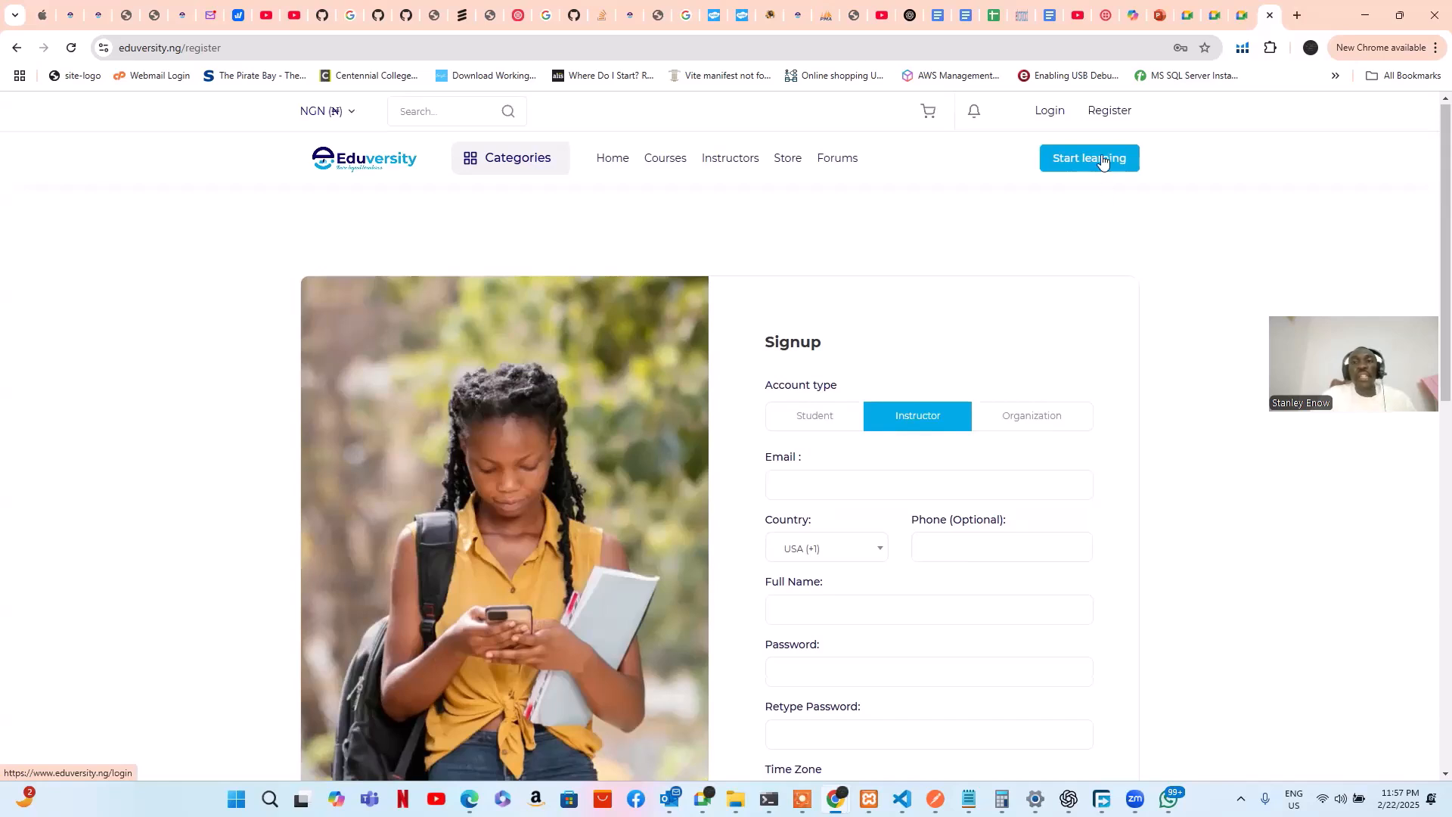
Open the login page, enter the account e-mail, and begin typing the account password
left_click(1053, 114)
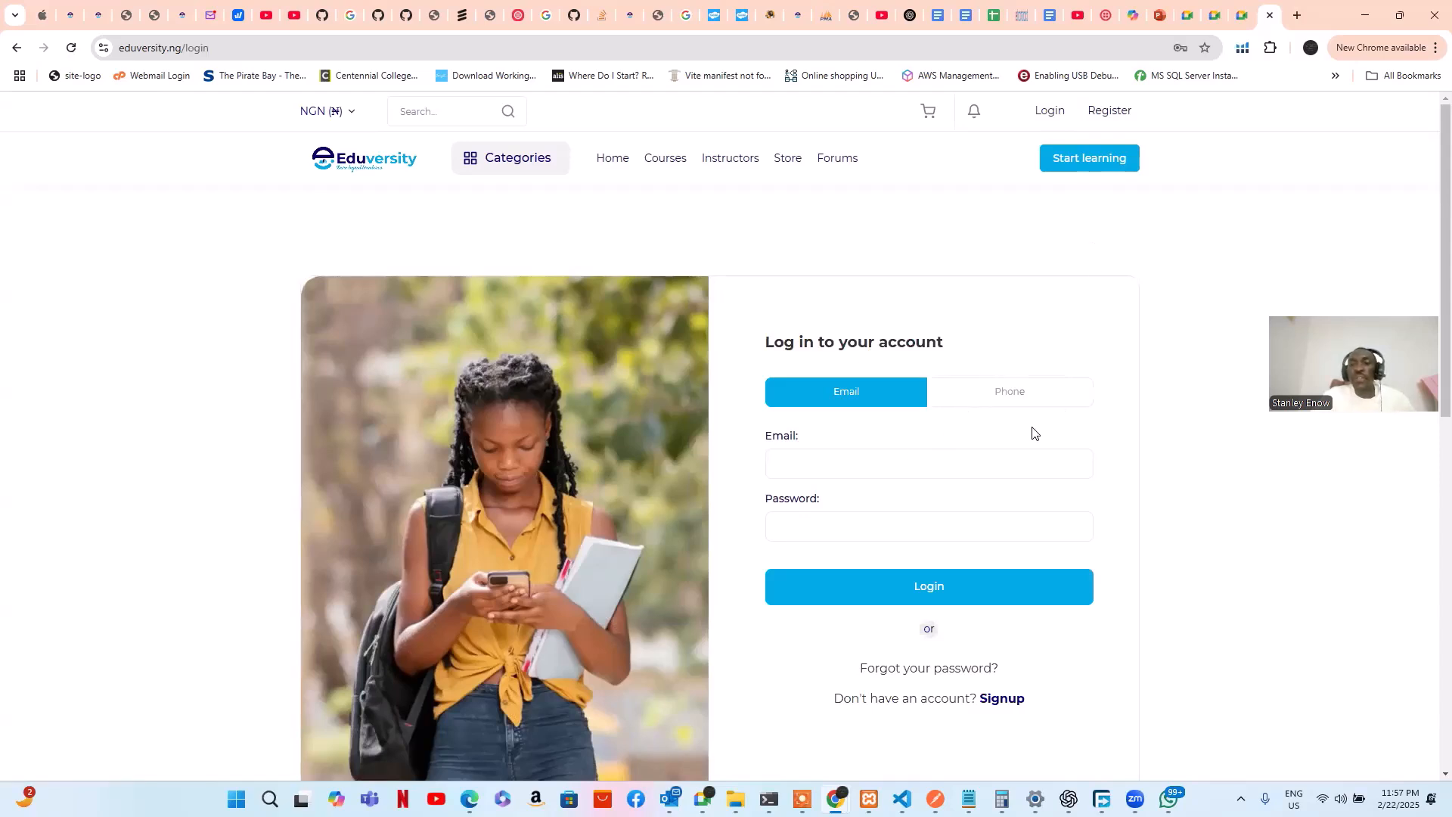
scroll(938, 402, "down", 1)
left_click(930, 384)
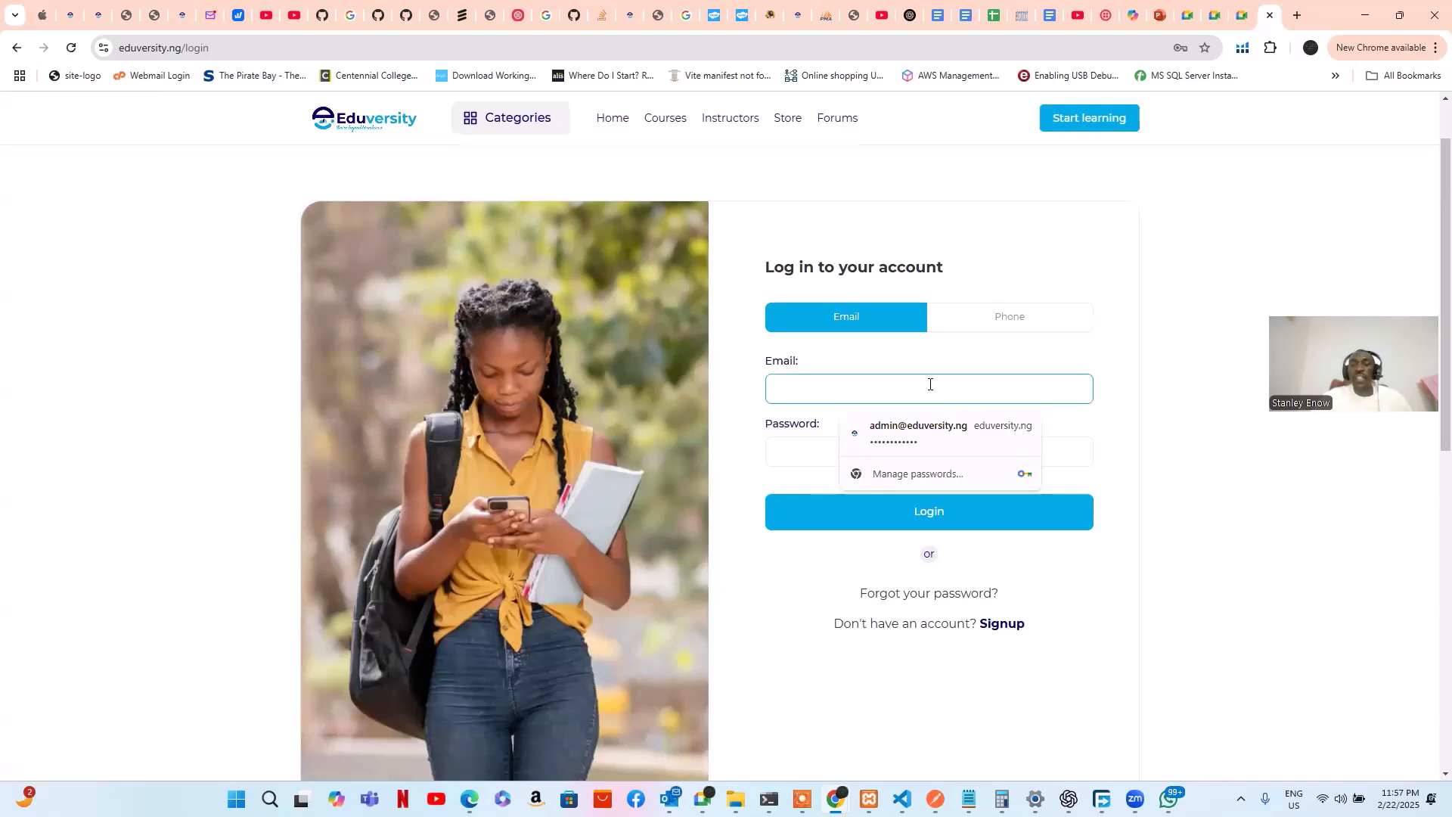
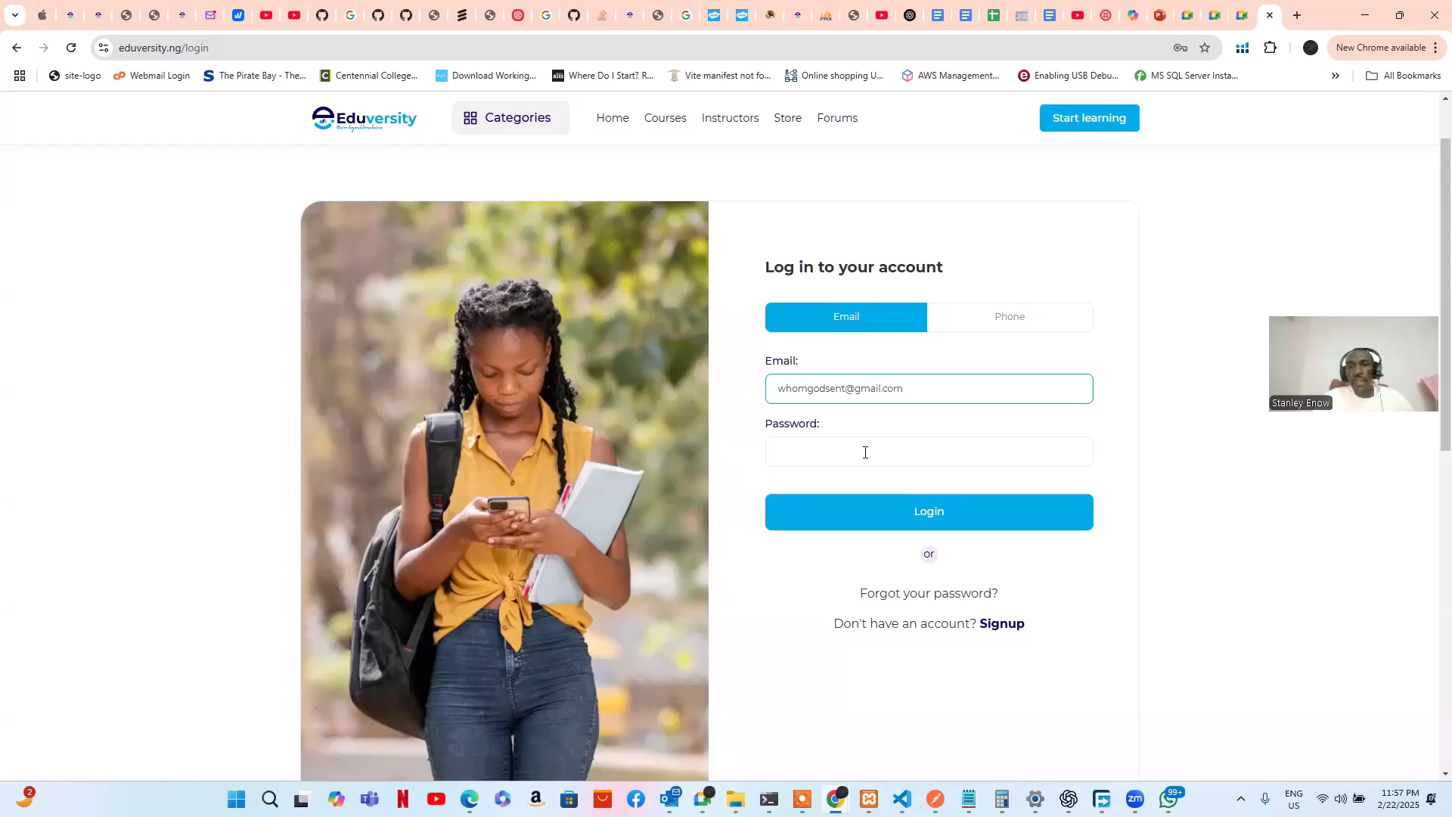
left_click(1079, 447)
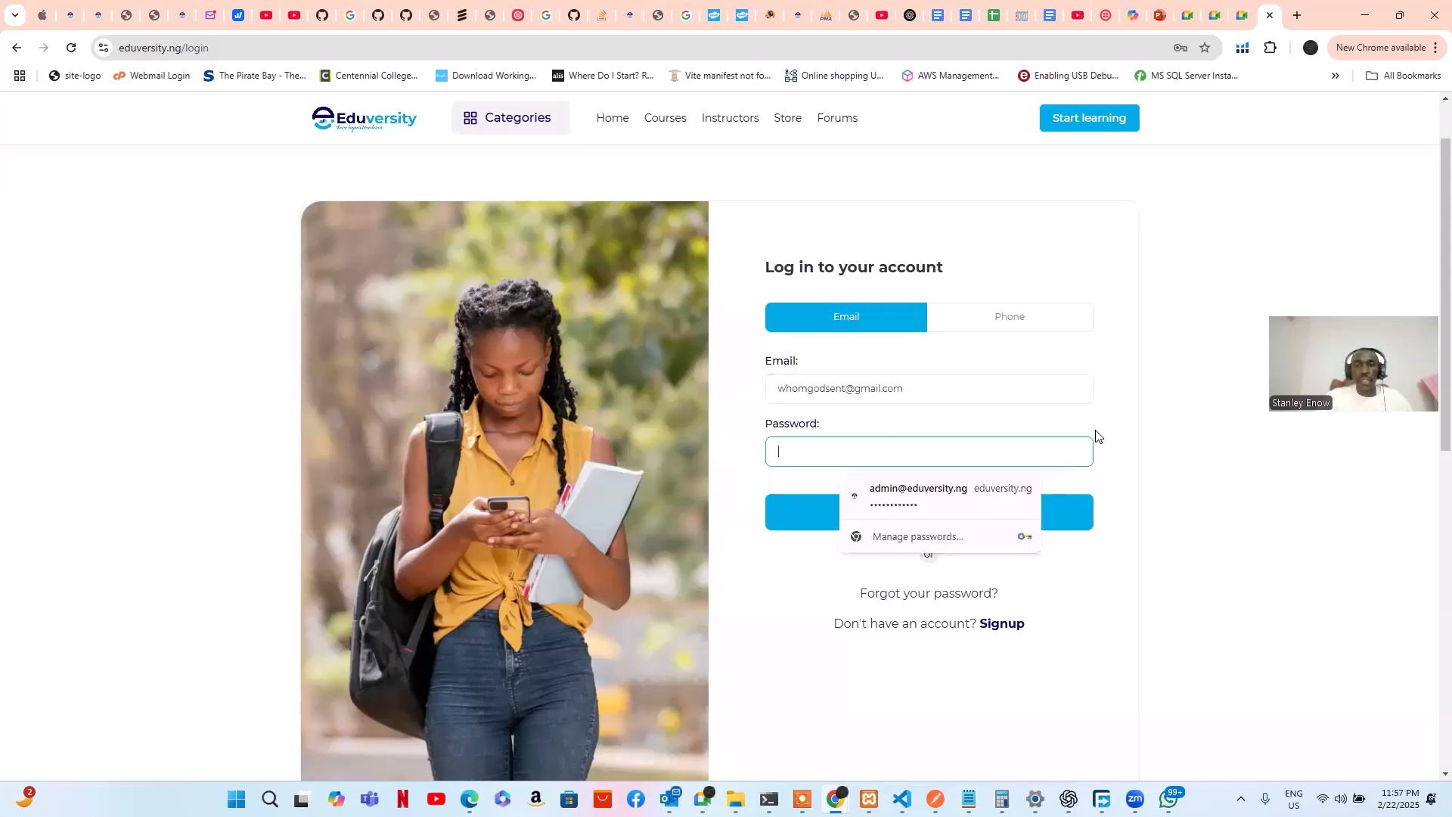
type("a")
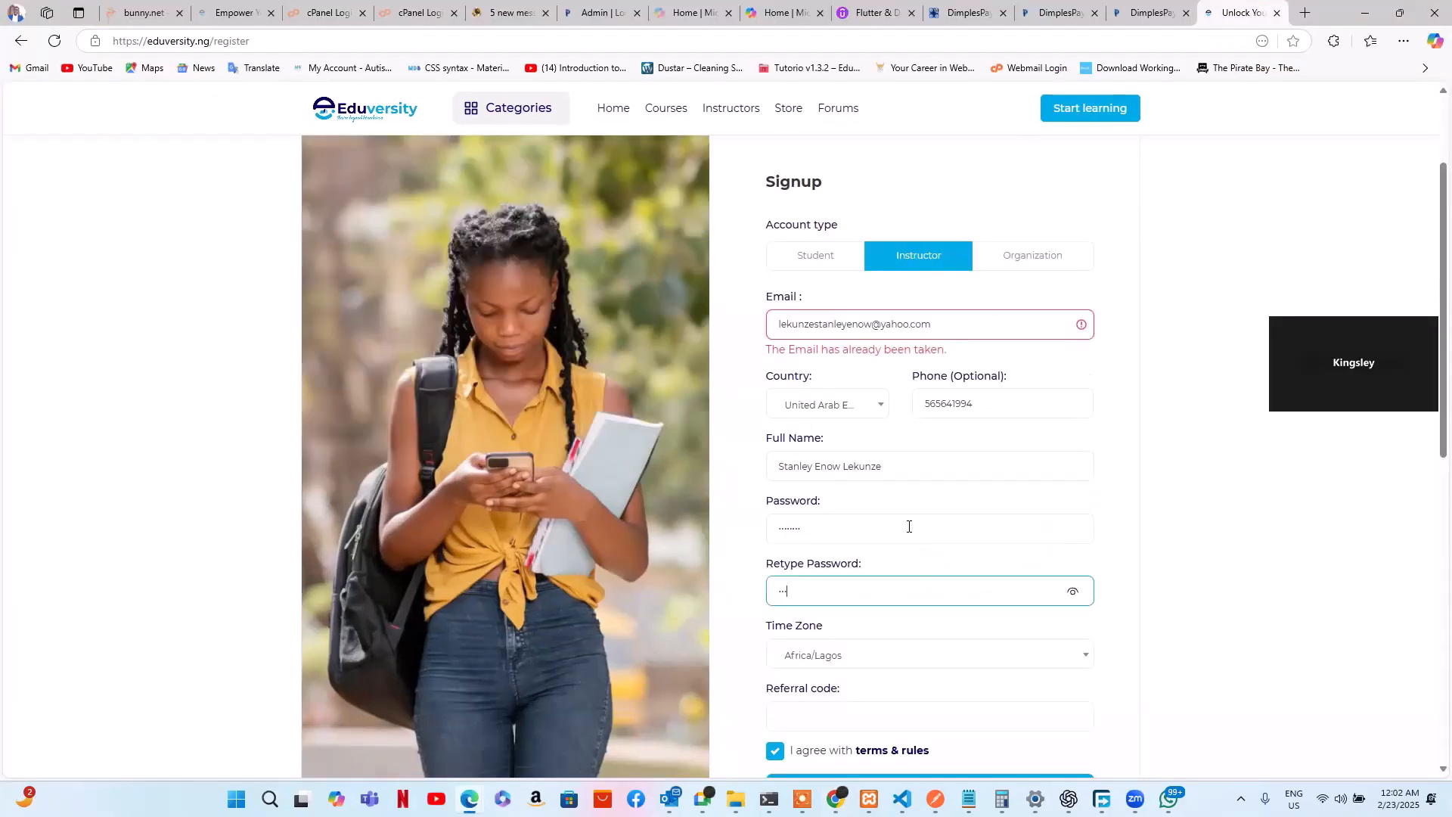
Submit the instructor signup form and dismiss Edge's save-password prompt to reach the dashboard
scroll(1012, 515, "down", 1)
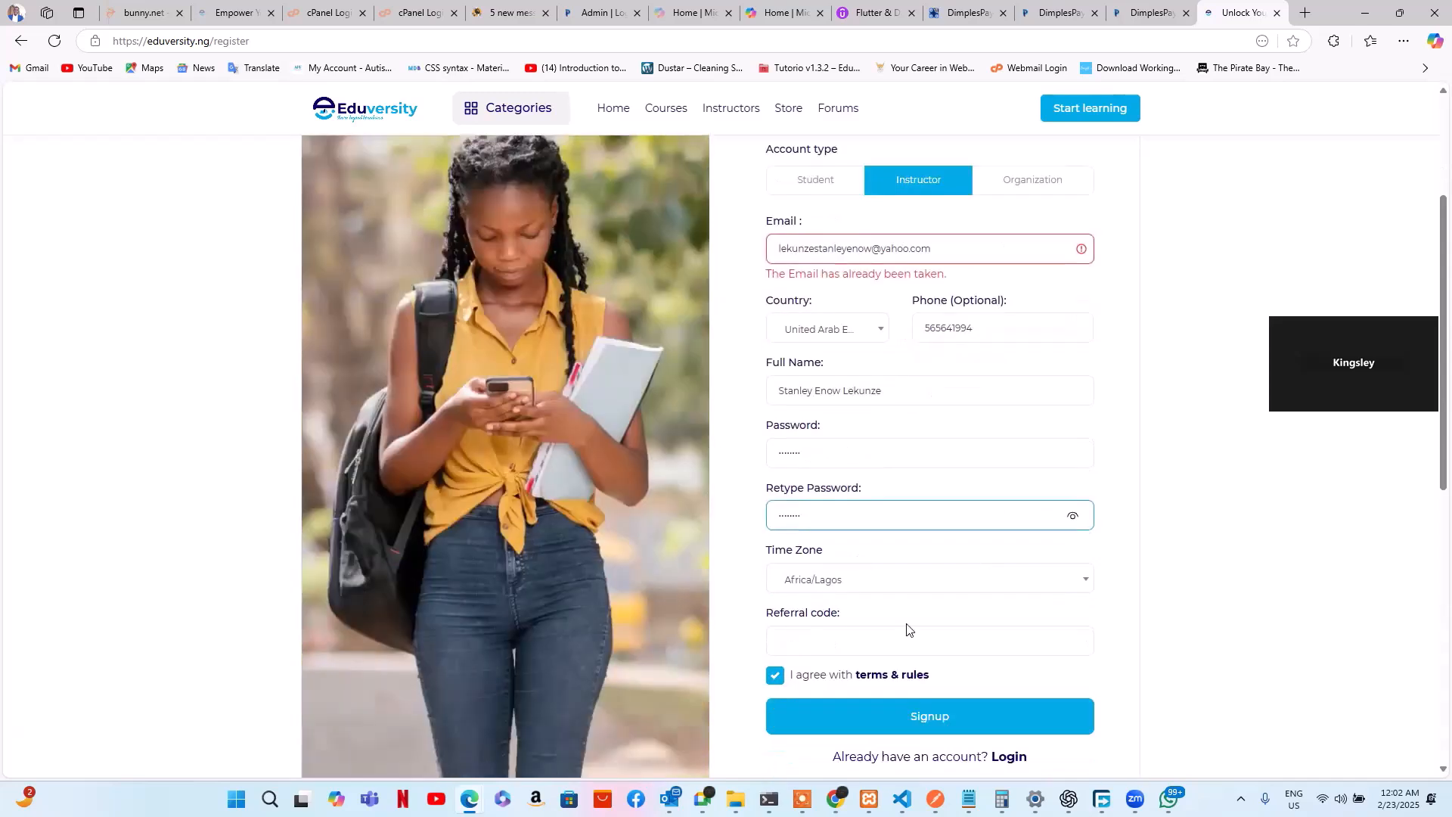
left_click(885, 711)
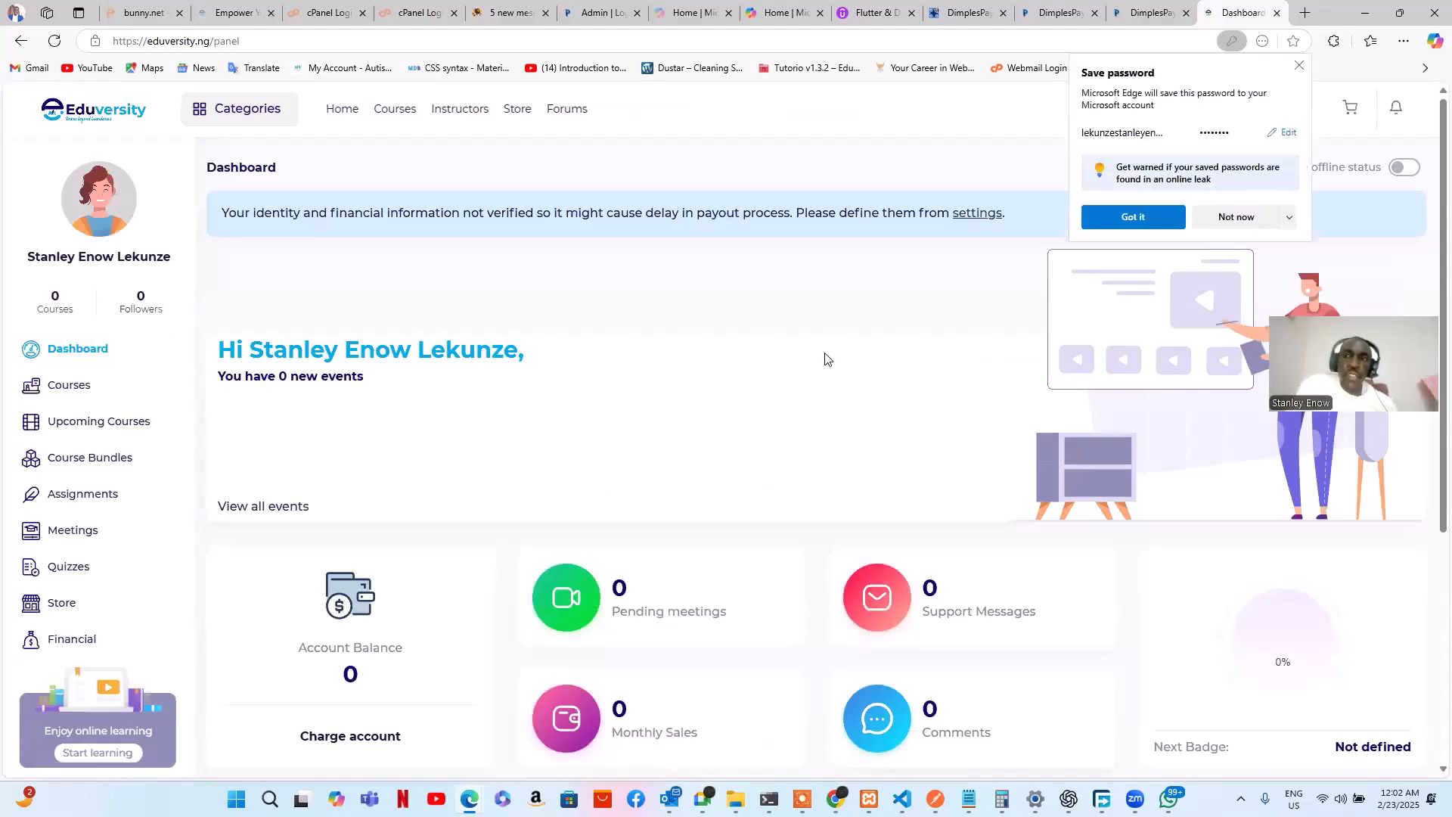
left_click(1297, 71)
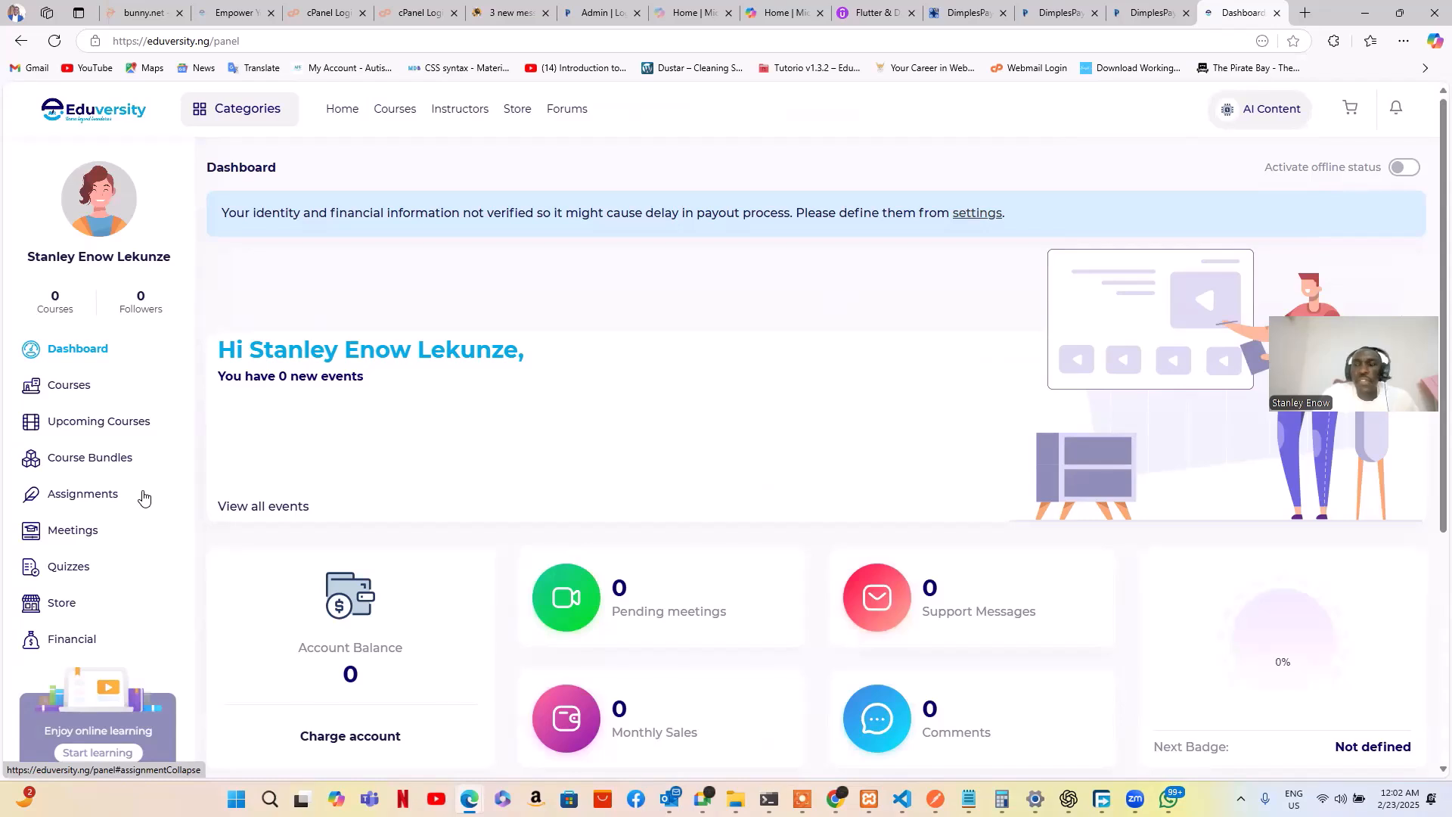
scroll(144, 497, "down", 1)
scroll(144, 497, "up", 2)
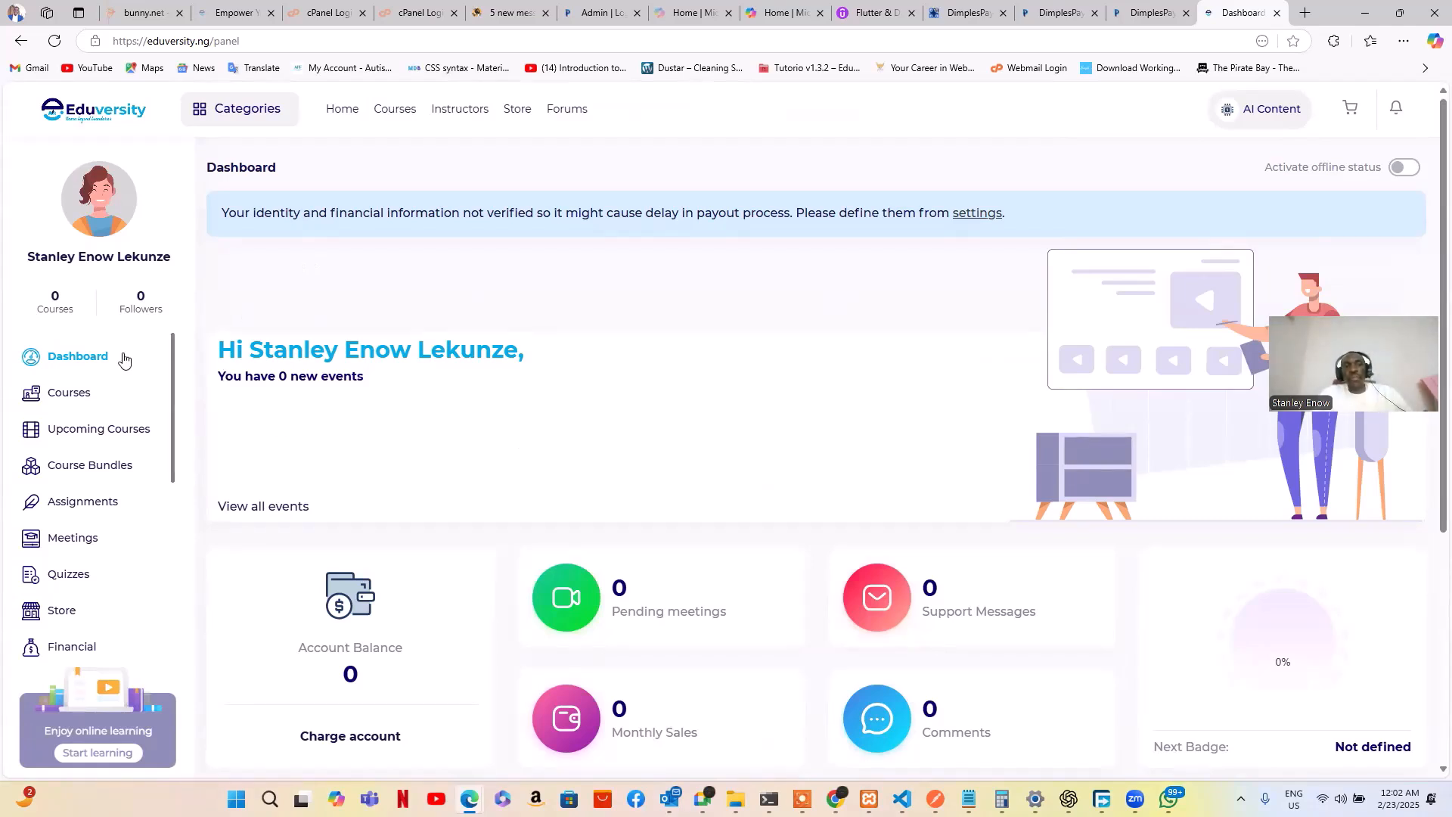
scroll(124, 363, "down", 2)
scroll(124, 363, "up", 2)
scroll(124, 367, "down", 1)
scroll(570, 404, "down", 3)
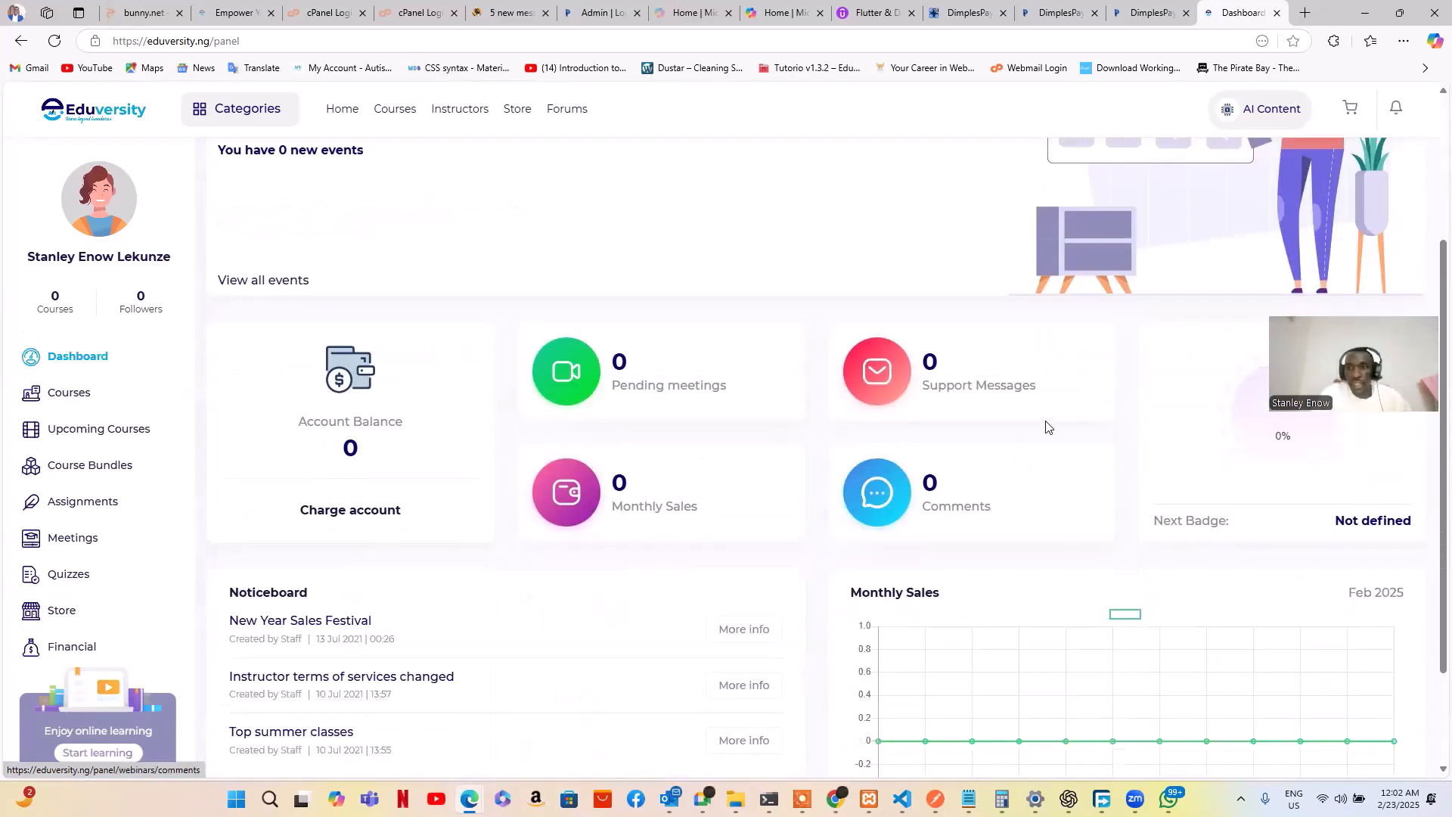
scroll(1191, 447, "down", 2)
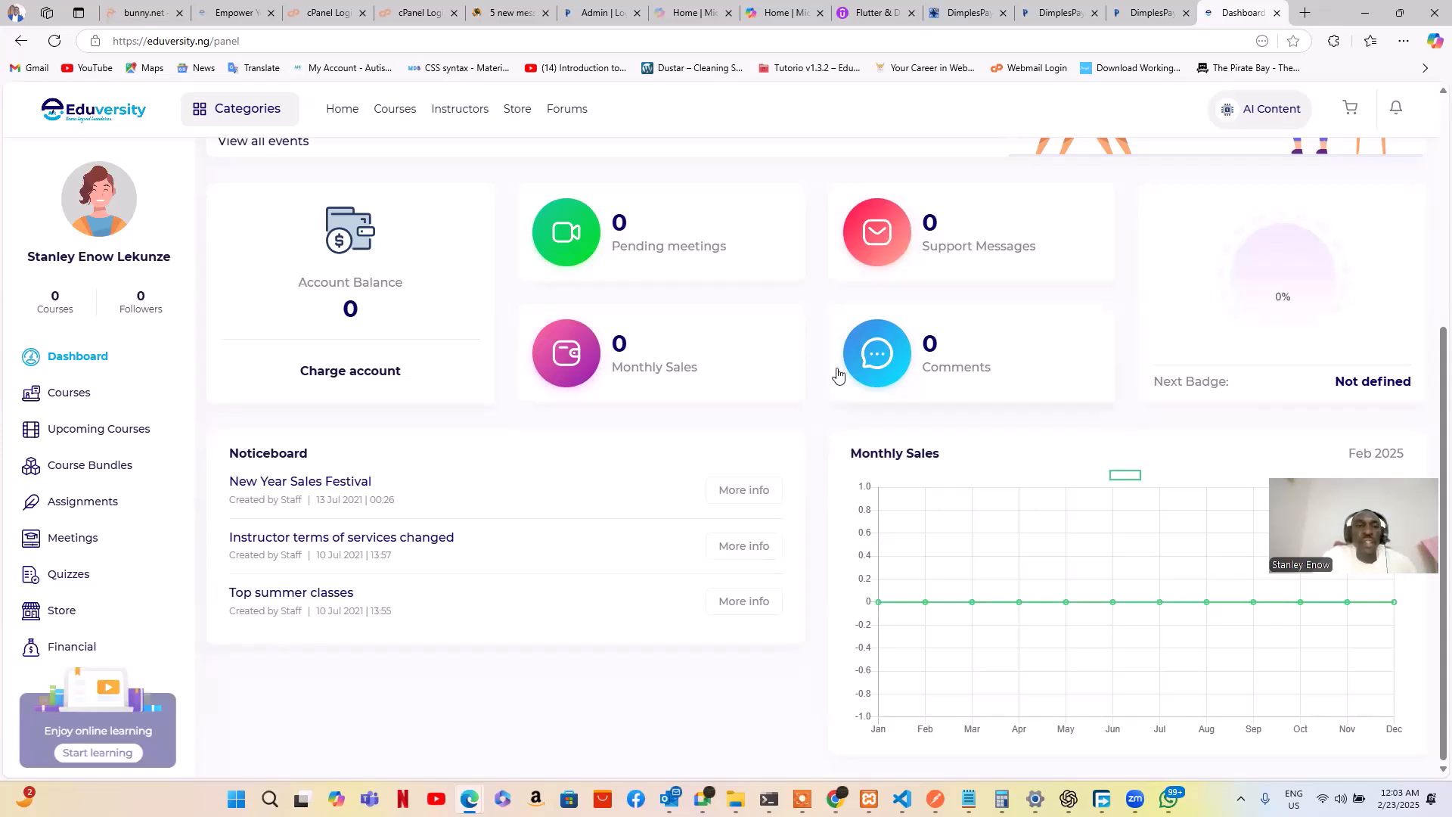
scroll(1225, 302, "up", 5)
scroll(993, 359, "down", 5)
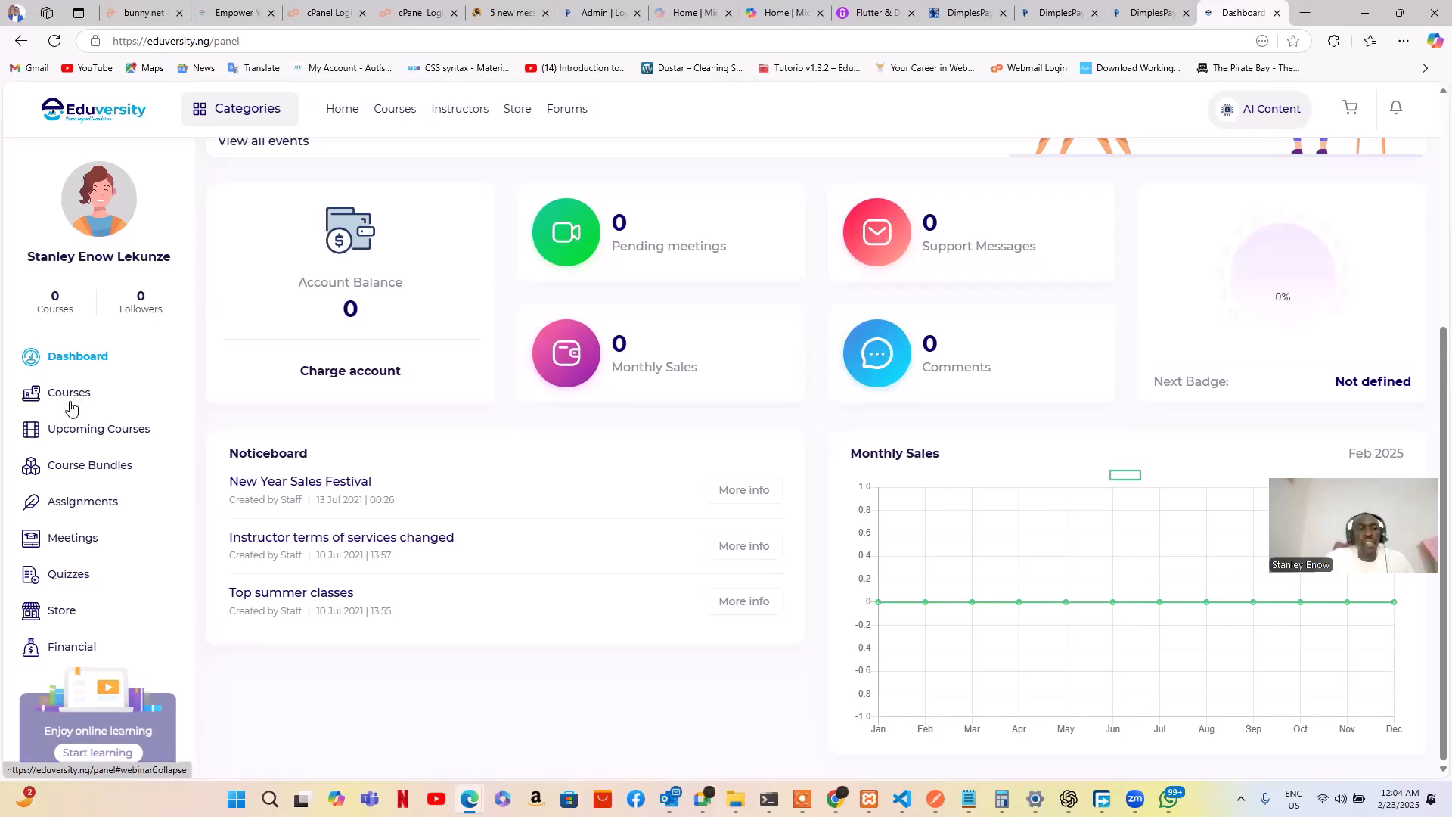
scroll(75, 437, "down", 2)
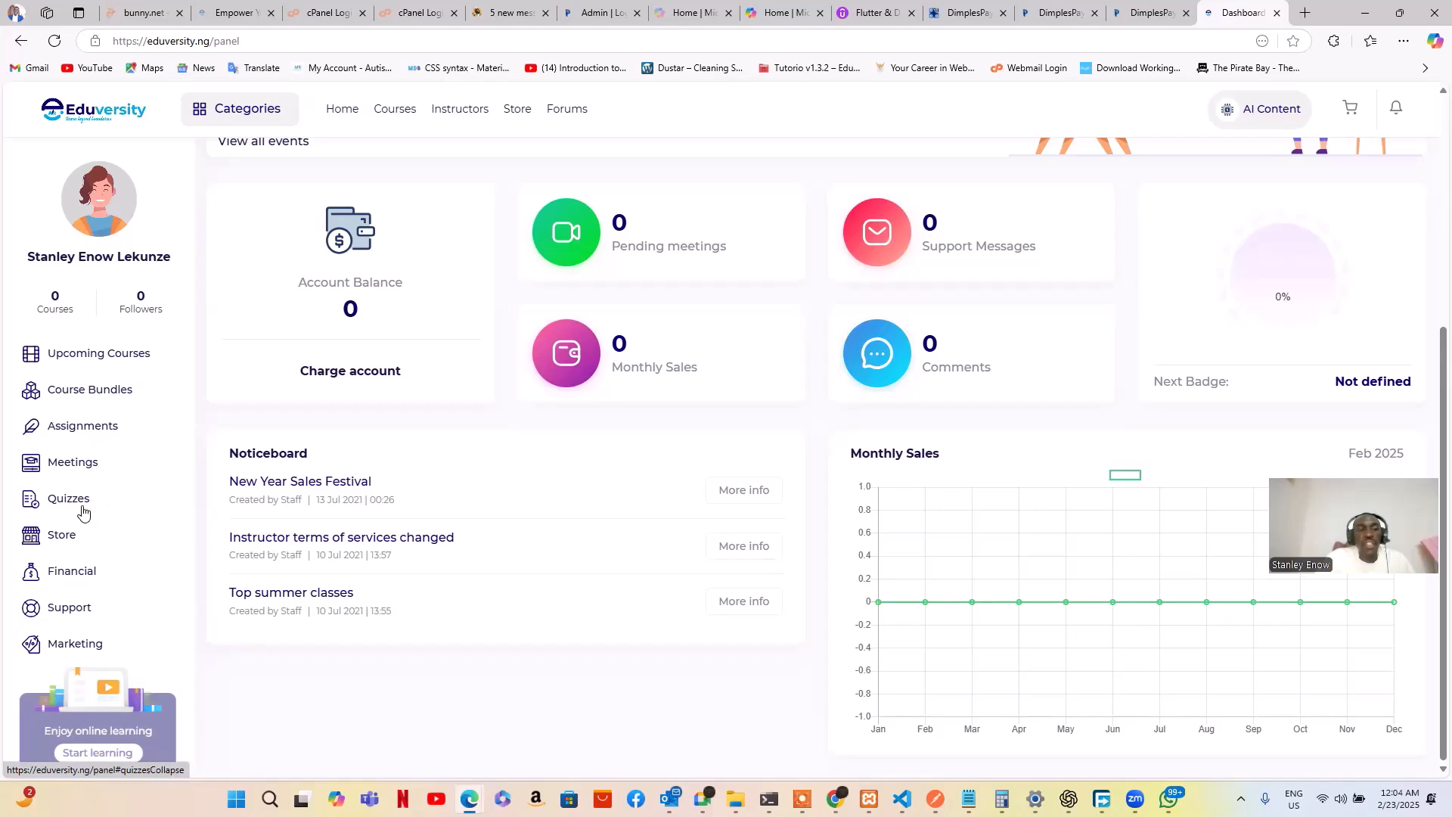
scroll(83, 513, "down", 1)
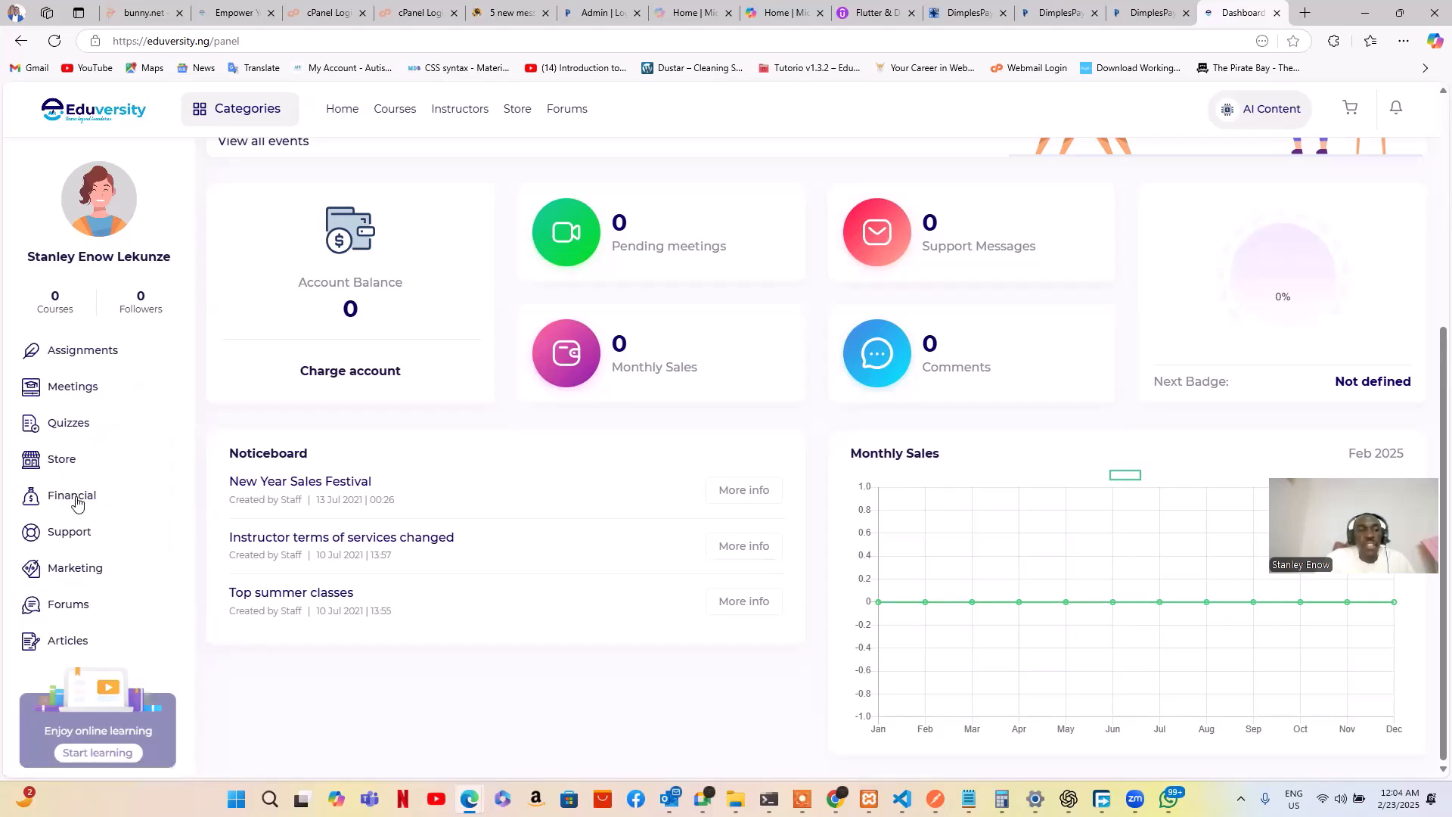
scroll(76, 502, "down", 1)
scroll(80, 566, "down", 1)
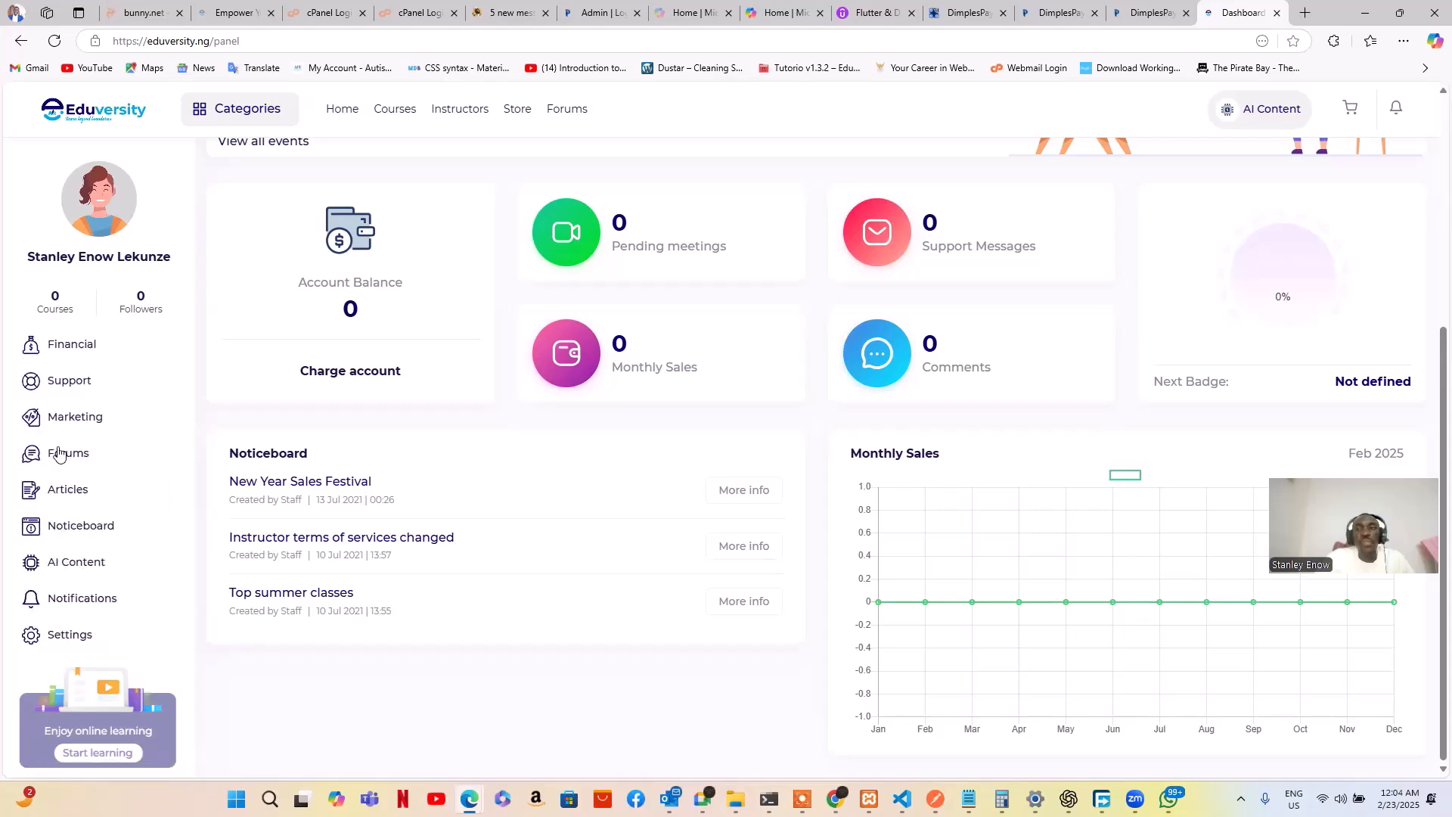
scroll(49, 503, "up", 1)
scroll(49, 503, "up", 2)
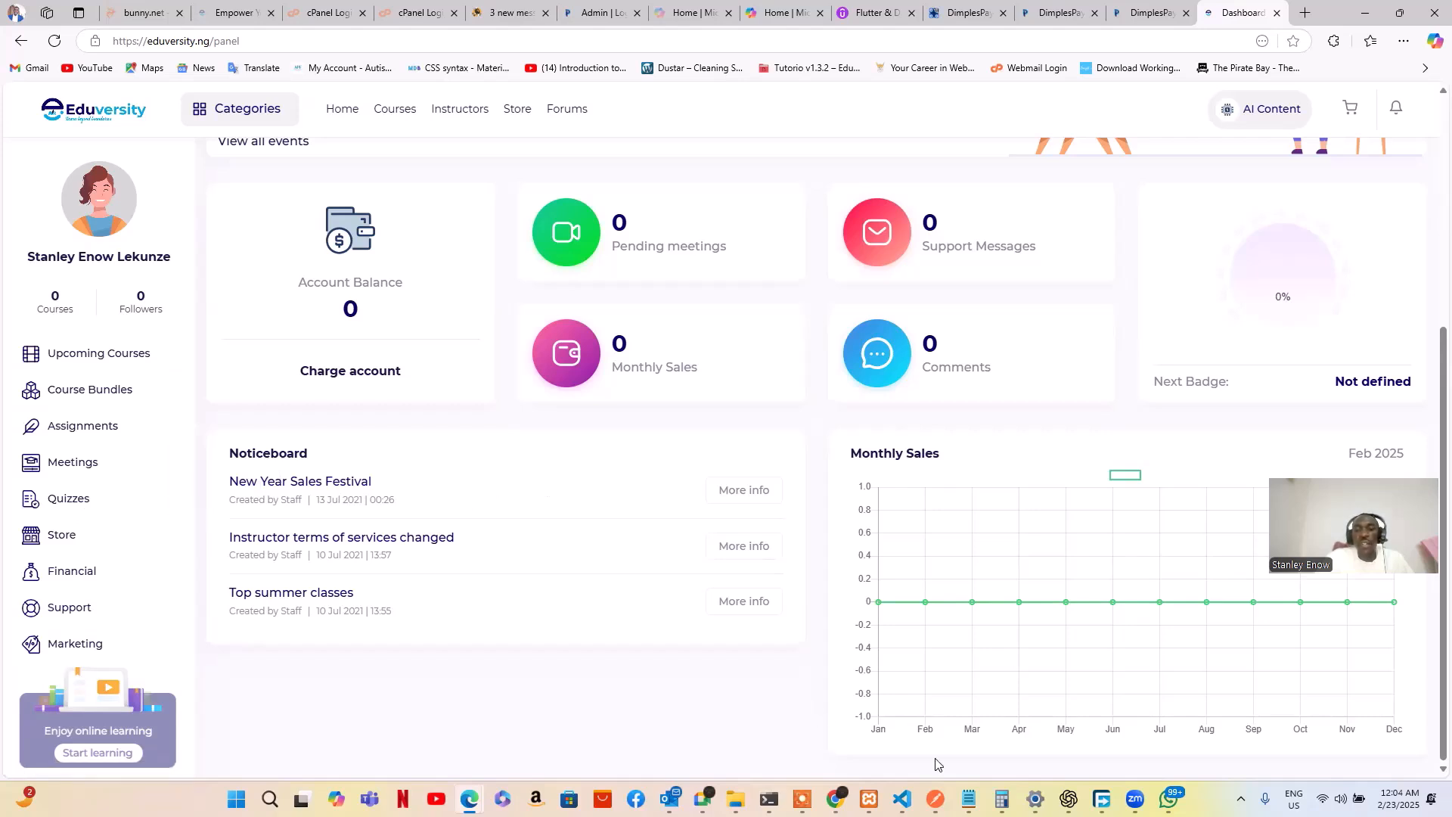
mouse_move(835, 798)
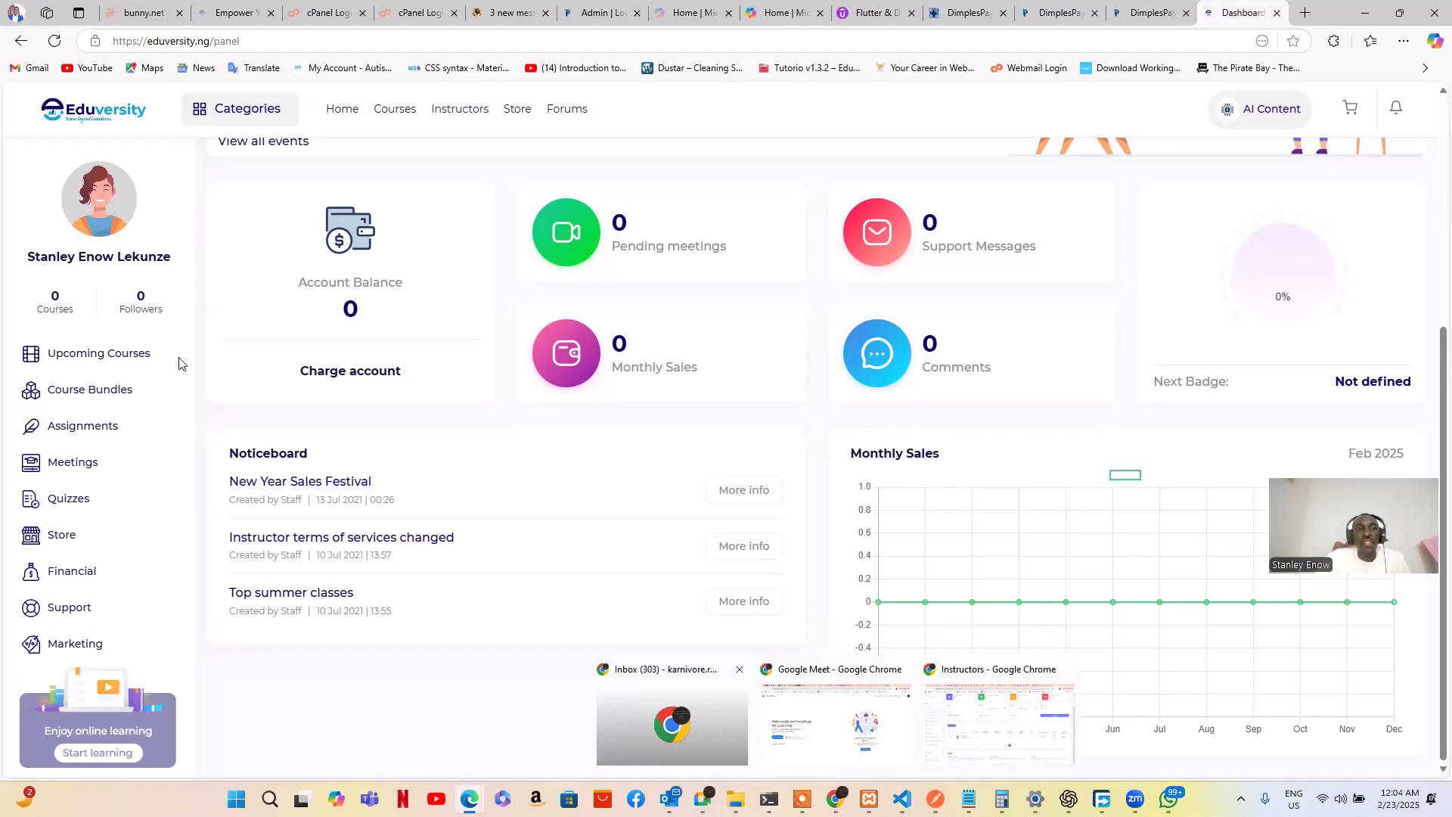
scroll(83, 421, "down", 1)
scroll(83, 420, "down", 3)
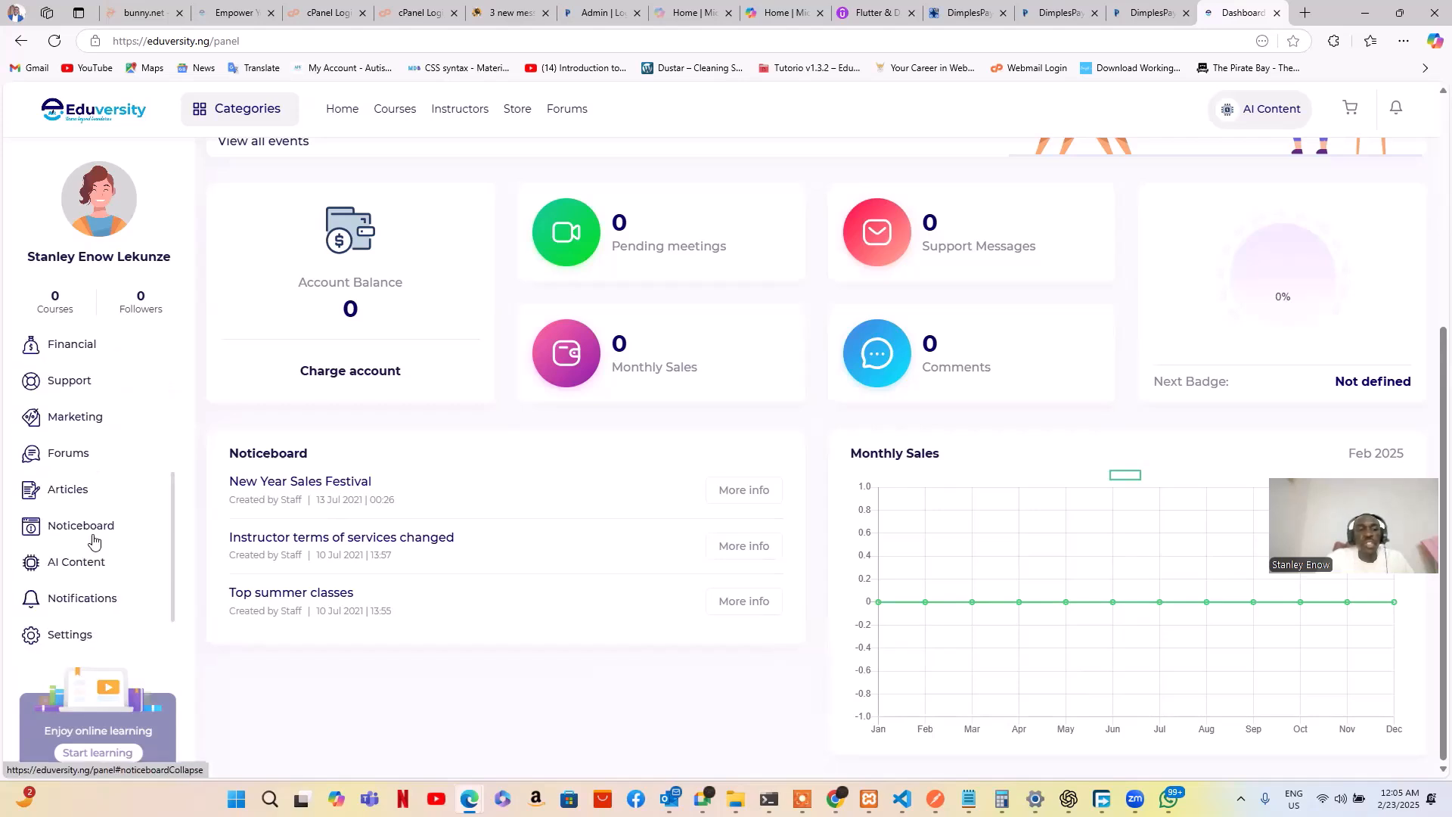
Open account settings, keep Nigeria Naira as the currency, and save to reach the Images step
left_click(72, 639)
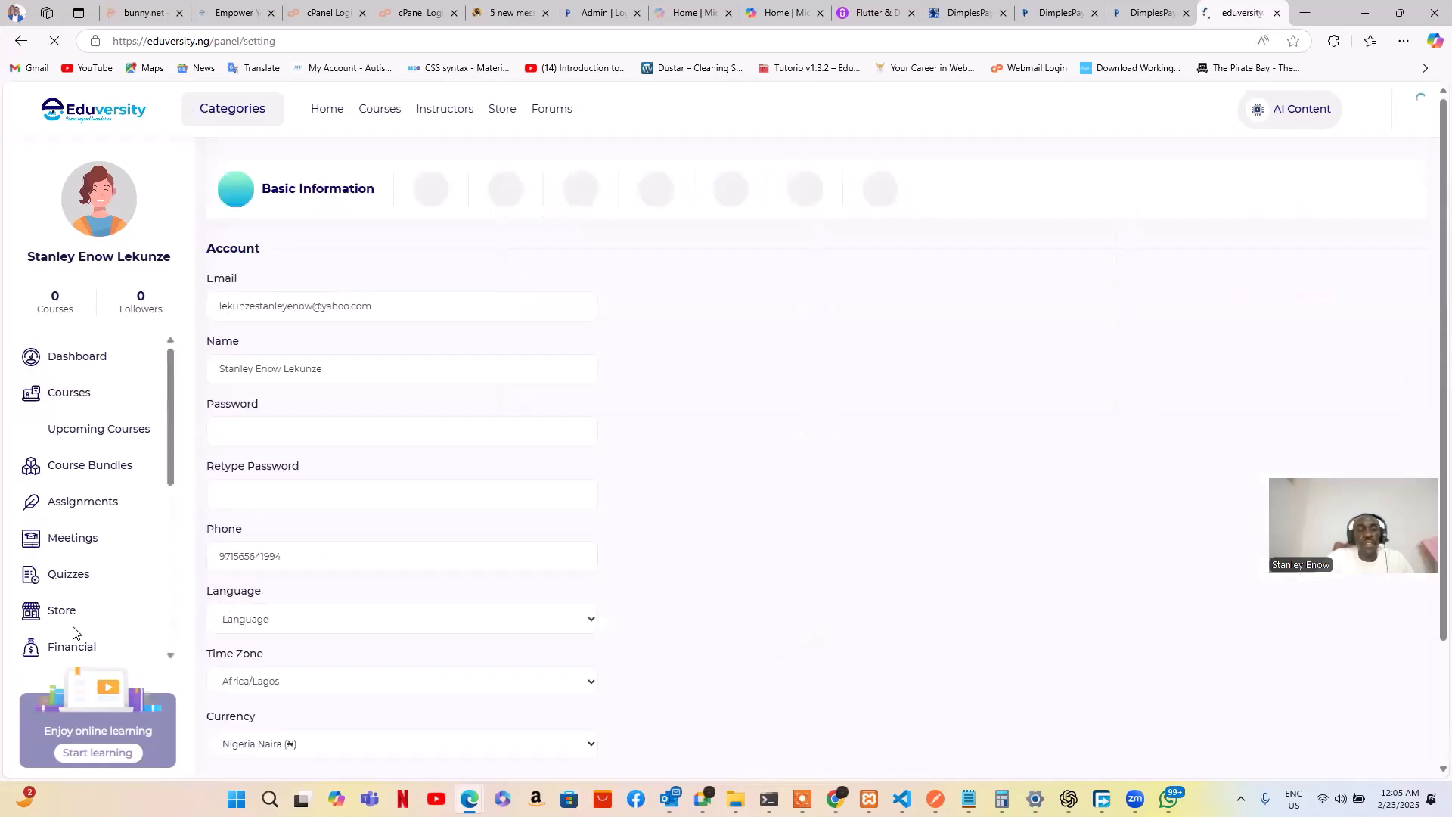
scroll(55, 603, "down", 5)
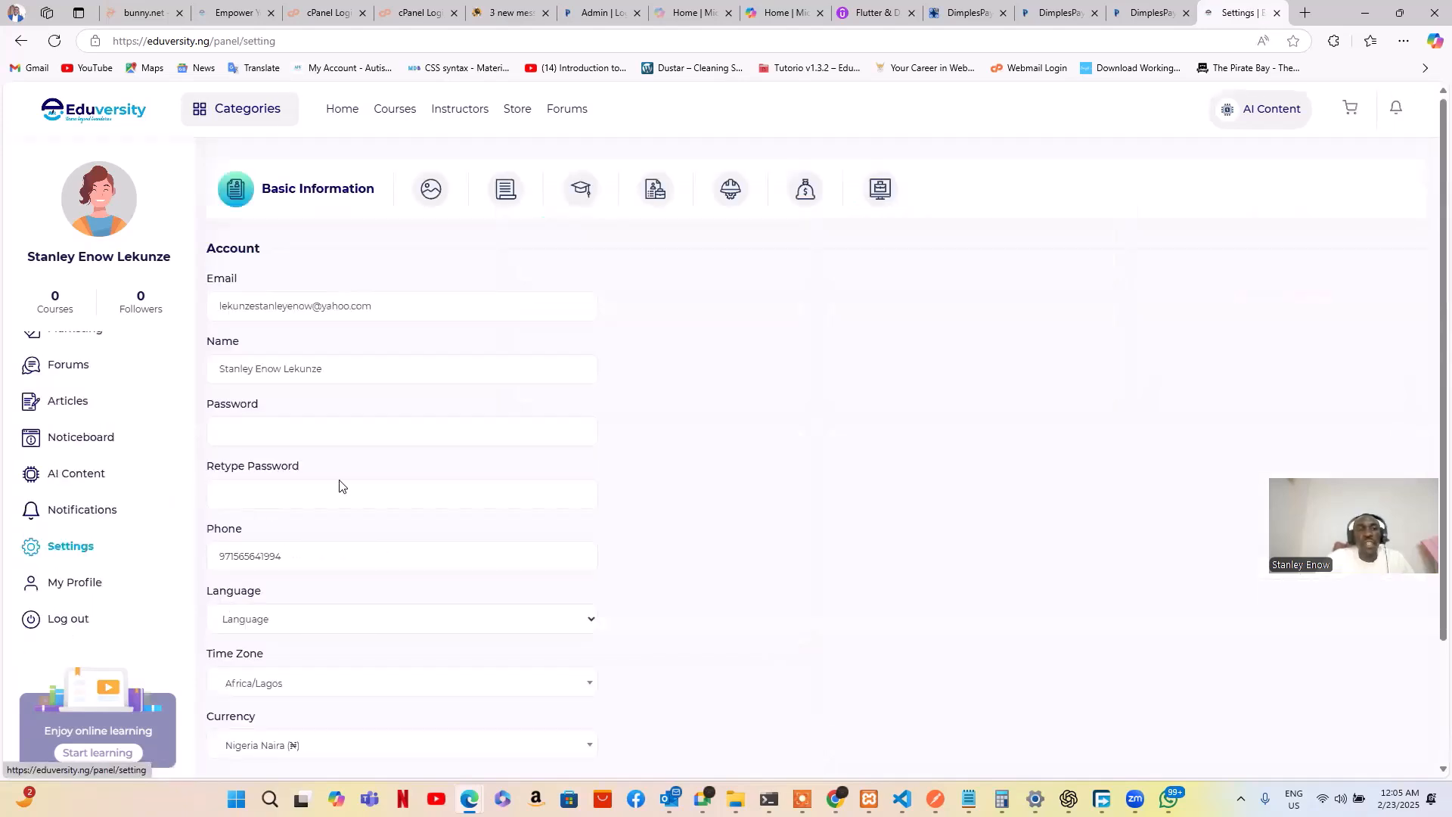
scroll(375, 480, "down", 2)
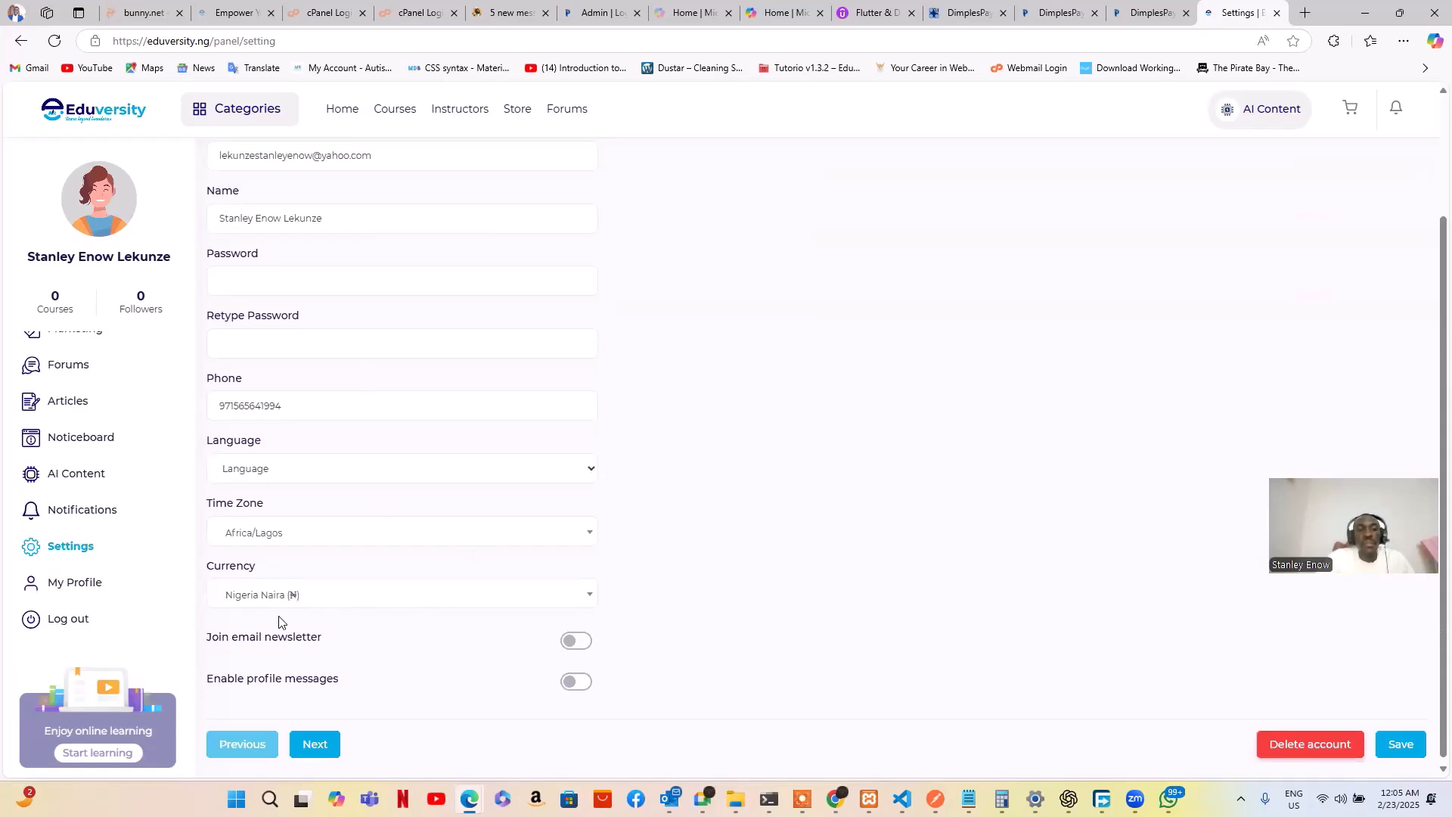
left_click(395, 601)
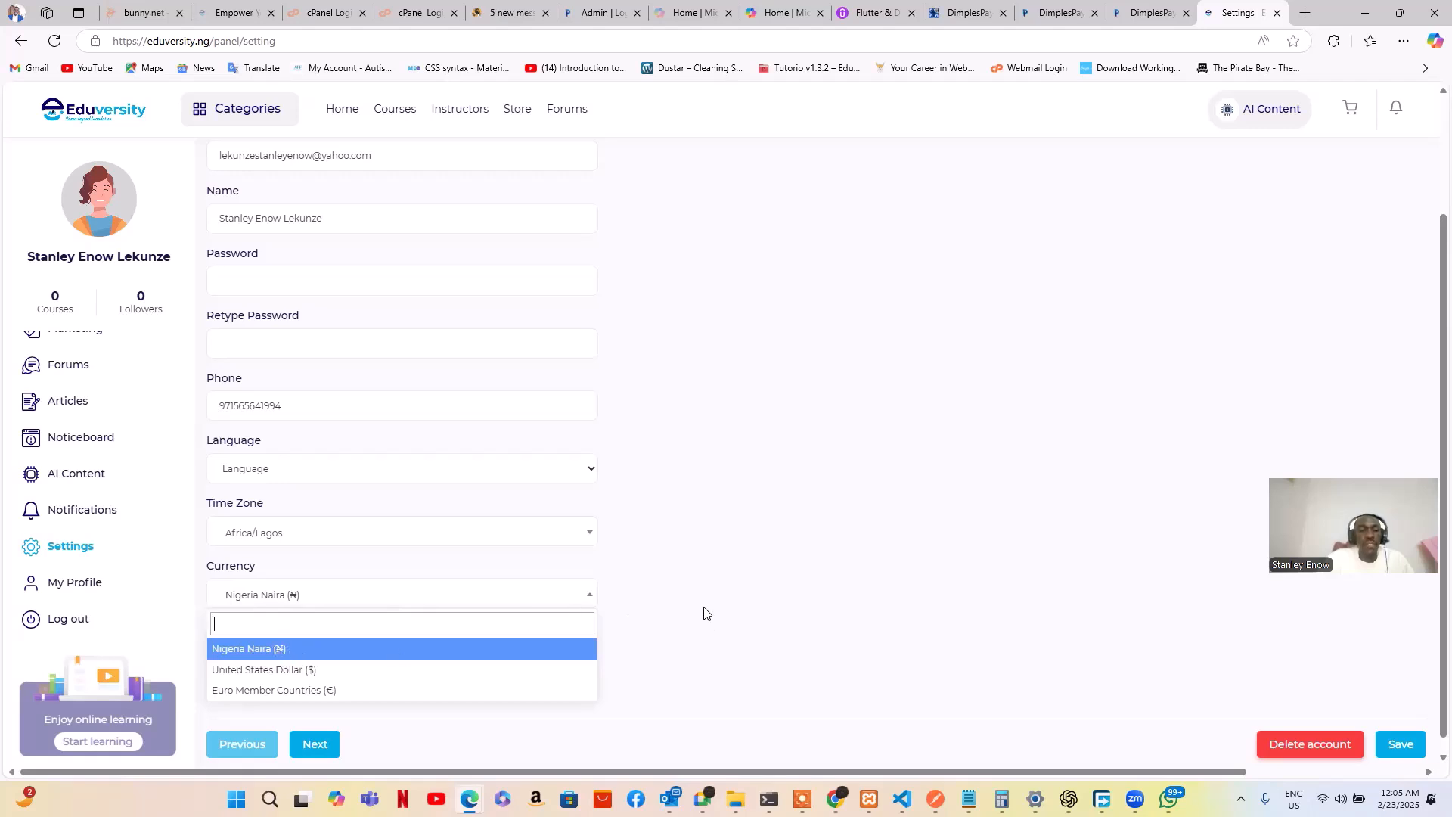
left_click(668, 641)
double_click(646, 642)
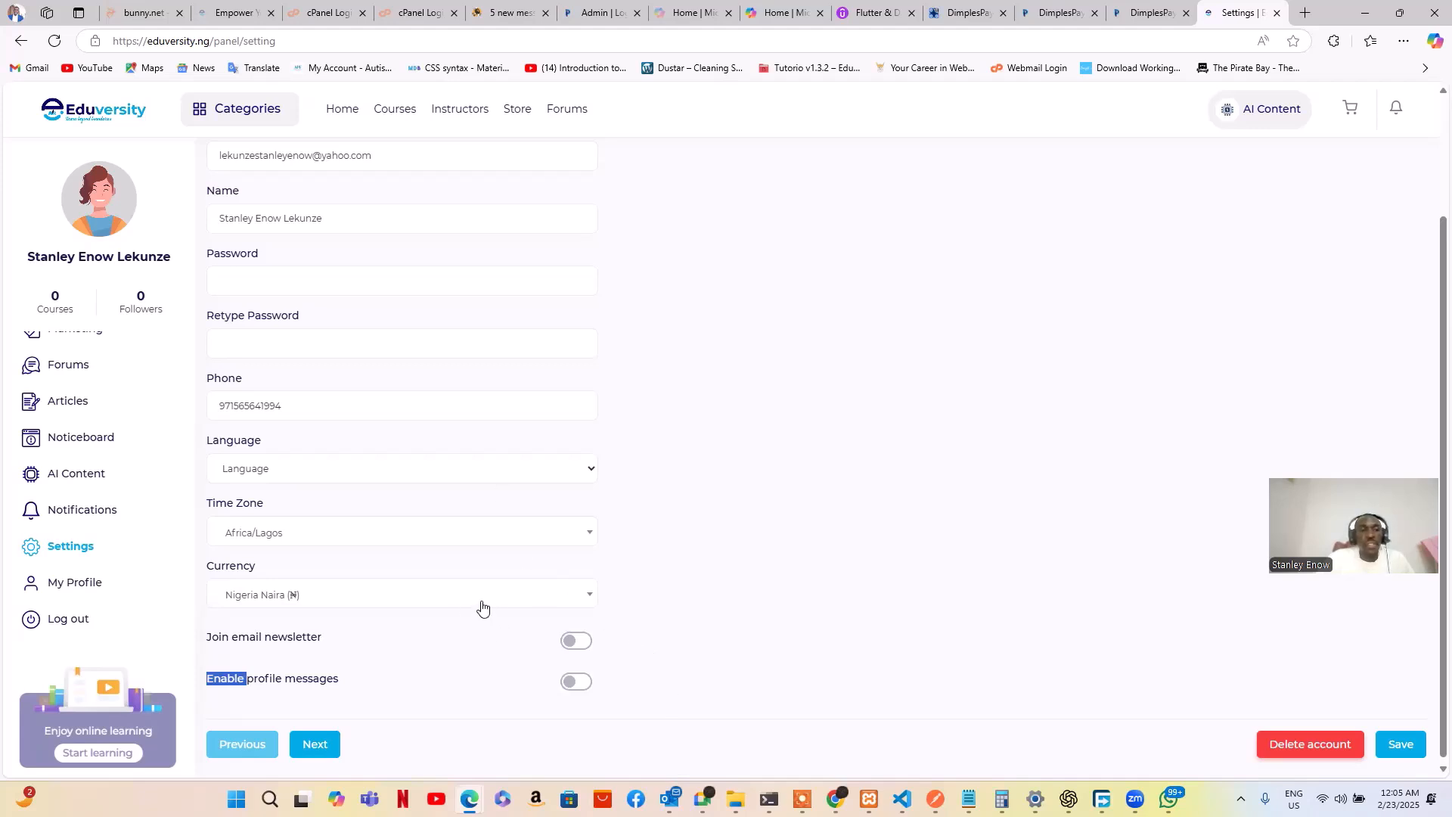
scroll(499, 598, "up", 2)
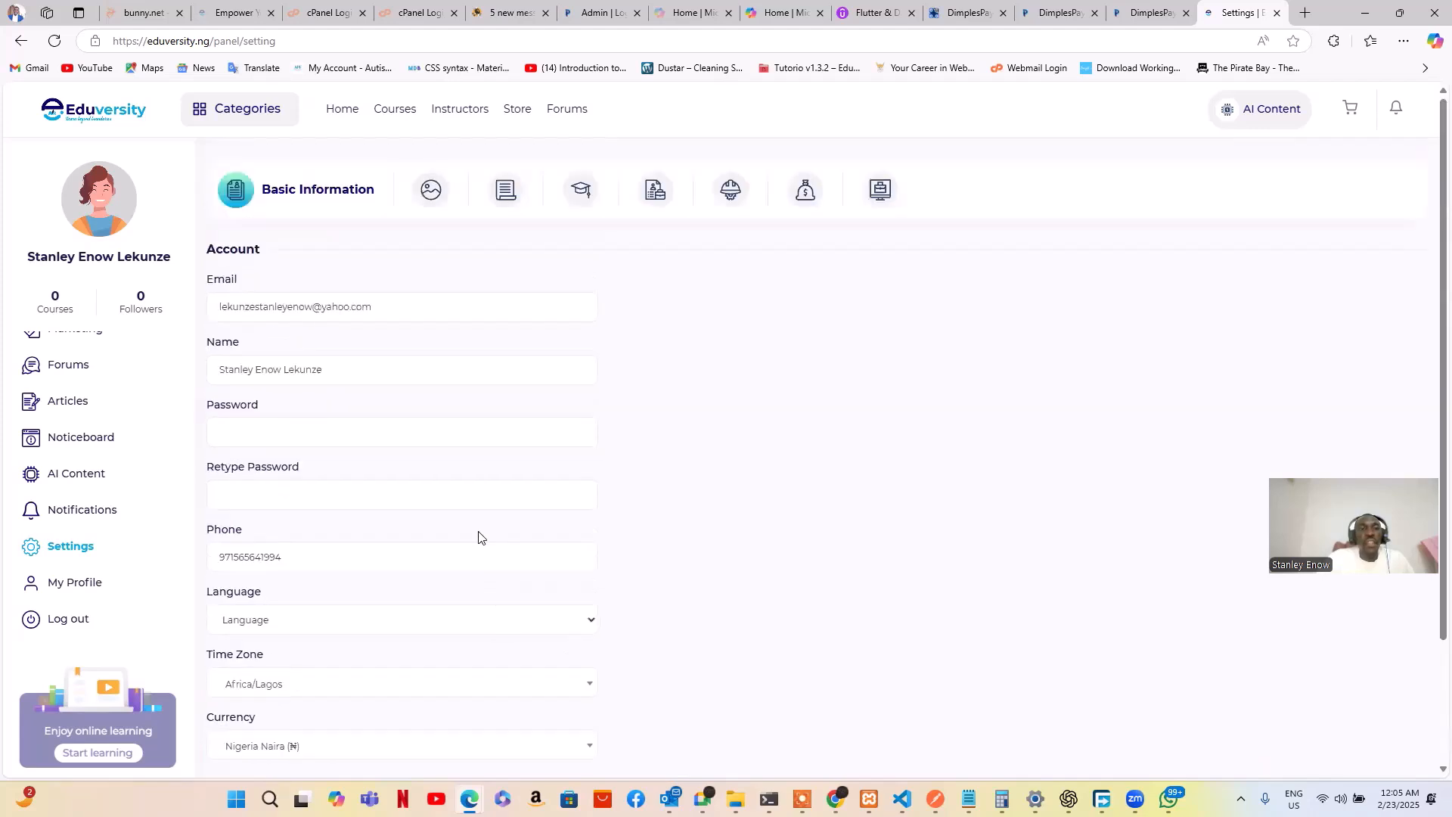
scroll(481, 496, "down", 2)
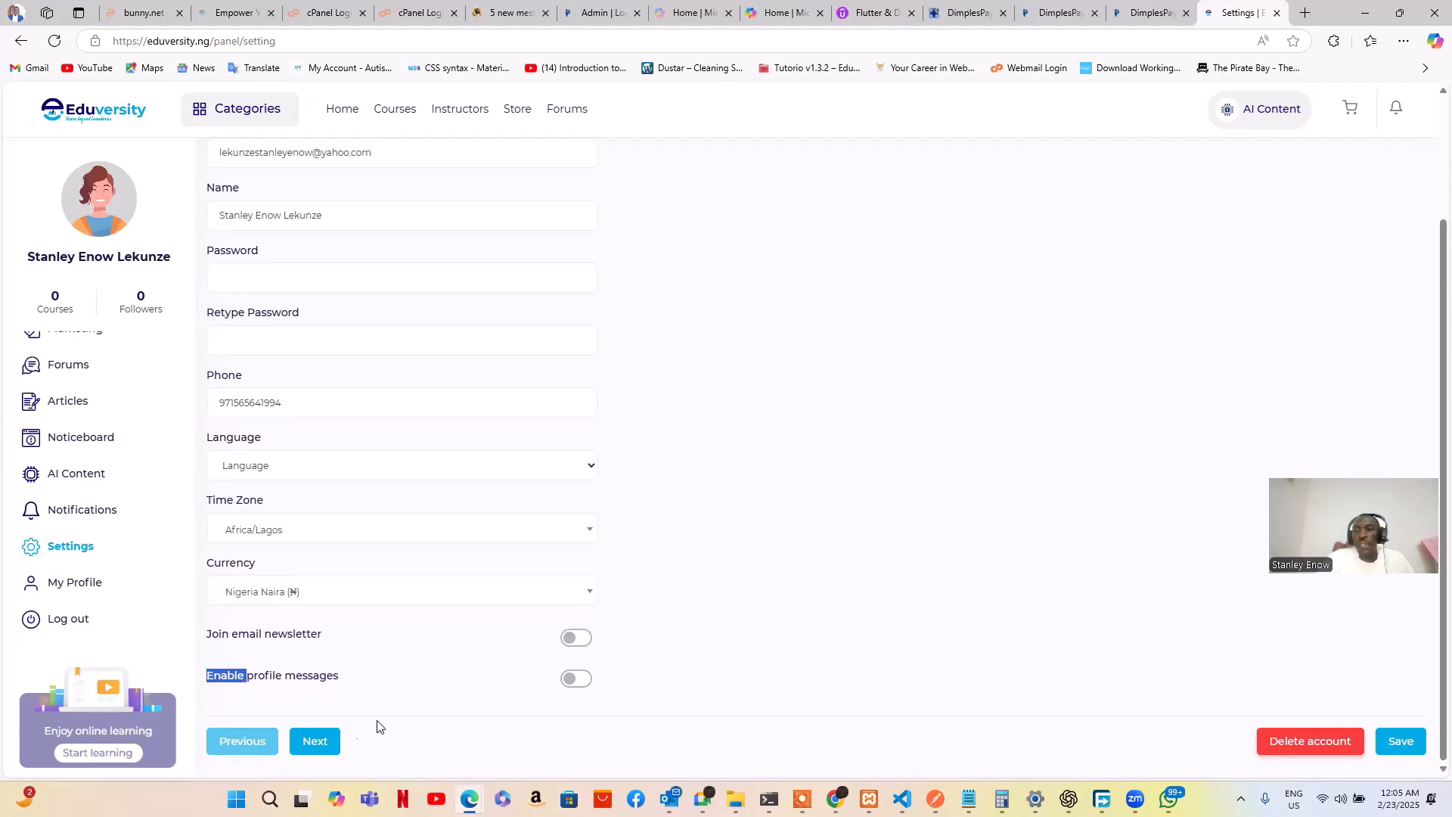
scroll(481, 688, "up", 2)
scroll(481, 687, "down", 2)
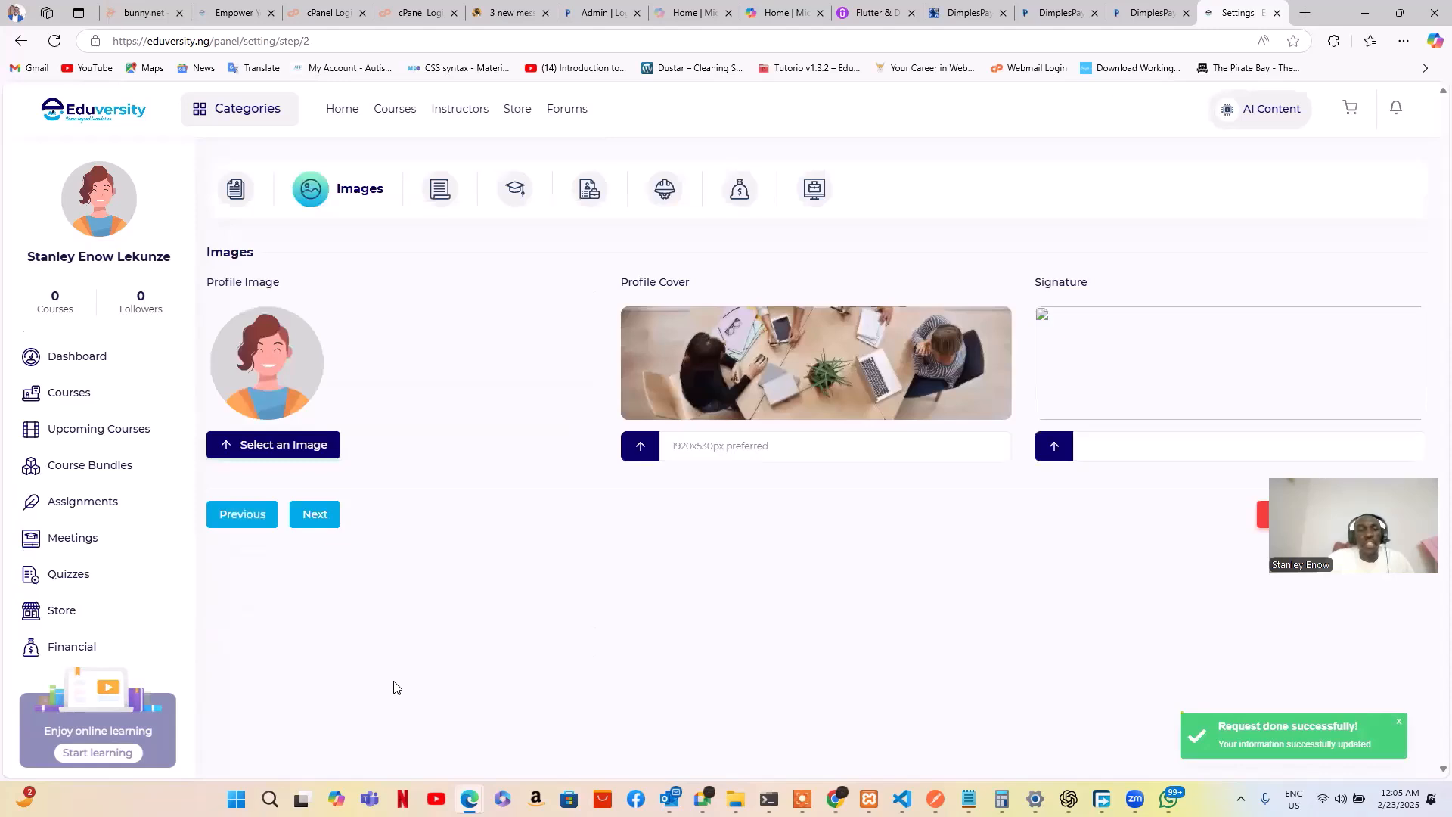
Upload the portrait photo file as the profile image and accept the crop
left_click(311, 386)
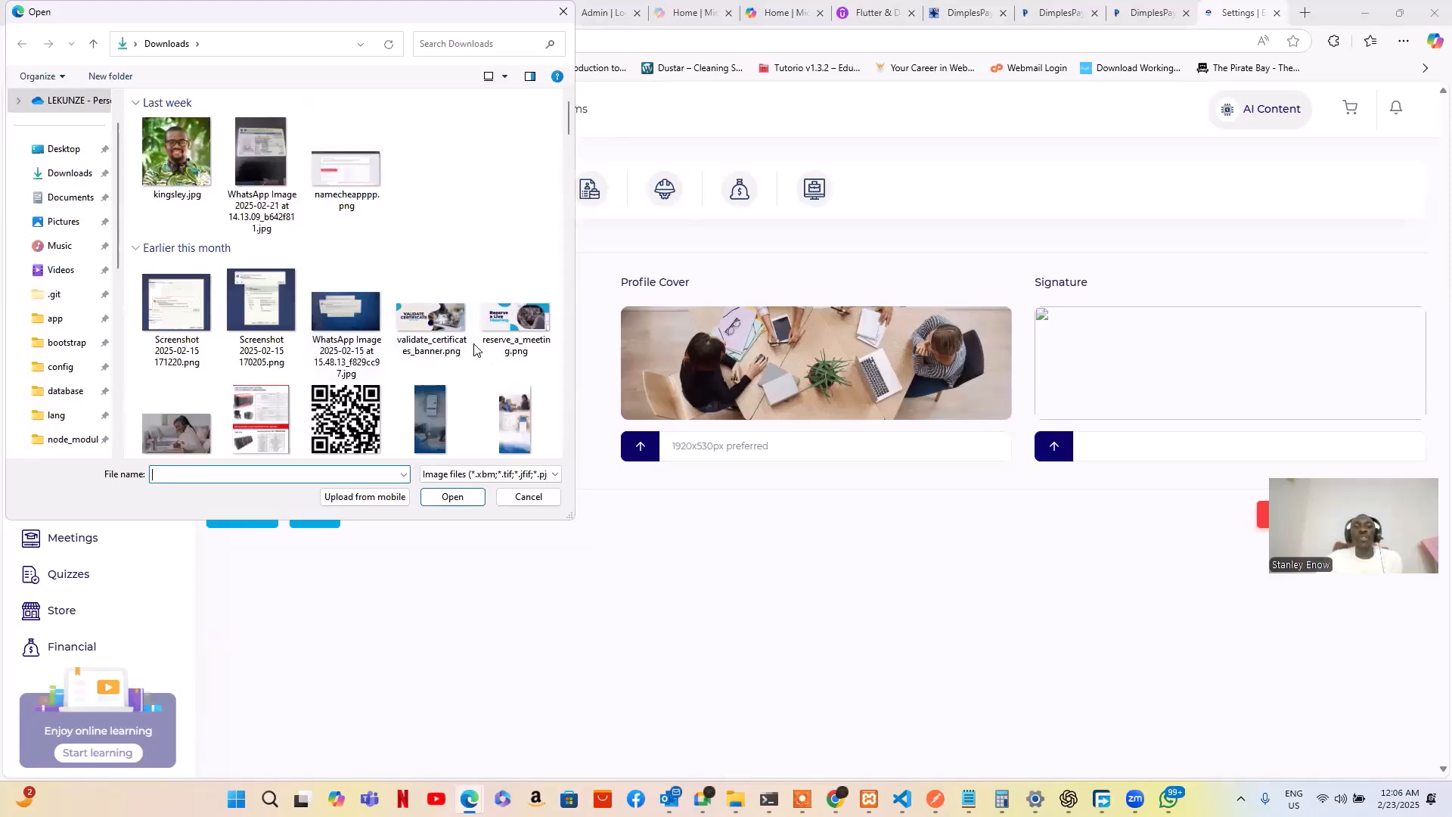
scroll(466, 346, "down", 10)
scroll(458, 347, "down", 15)
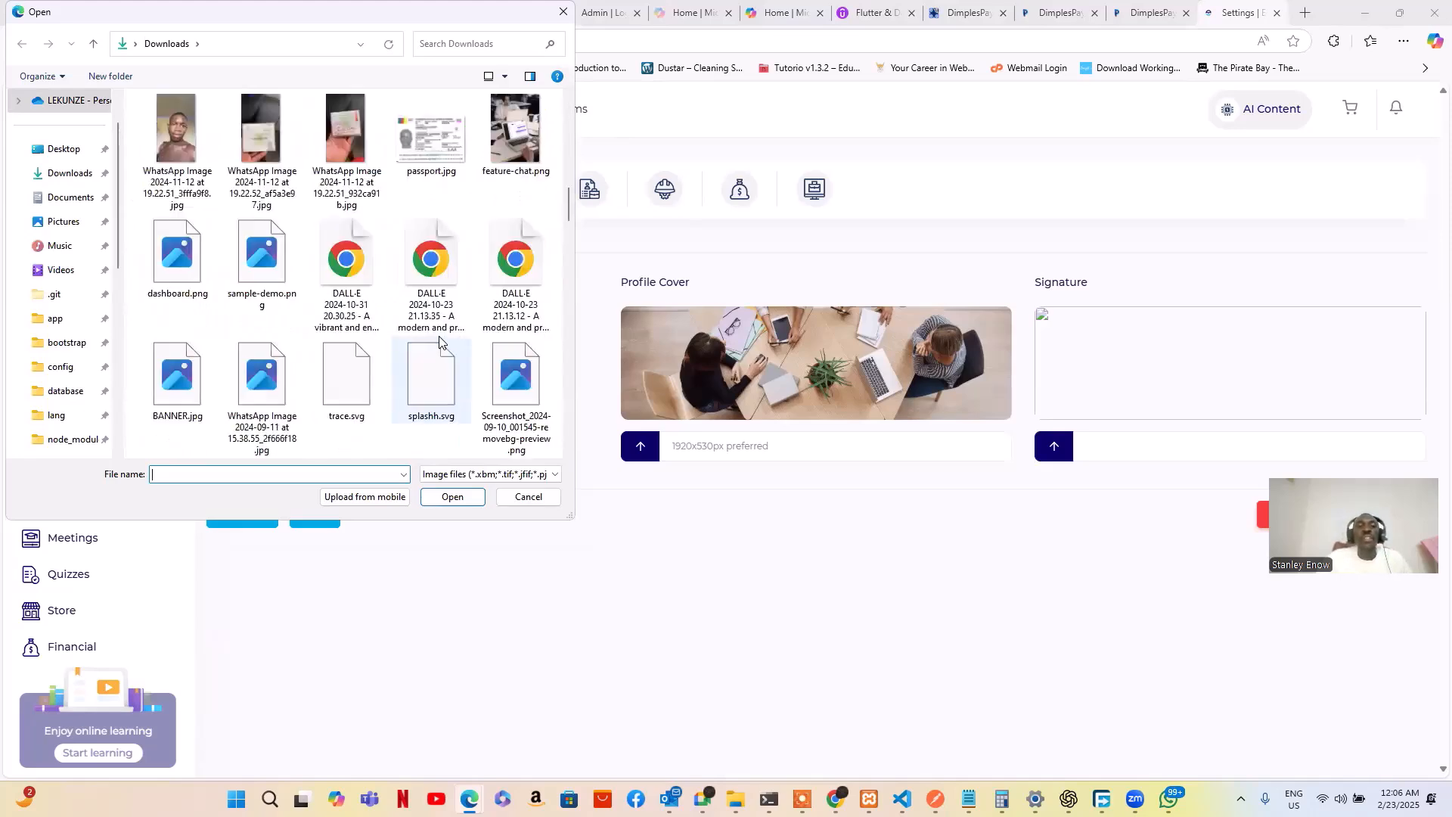
scroll(477, 396, "down", 5)
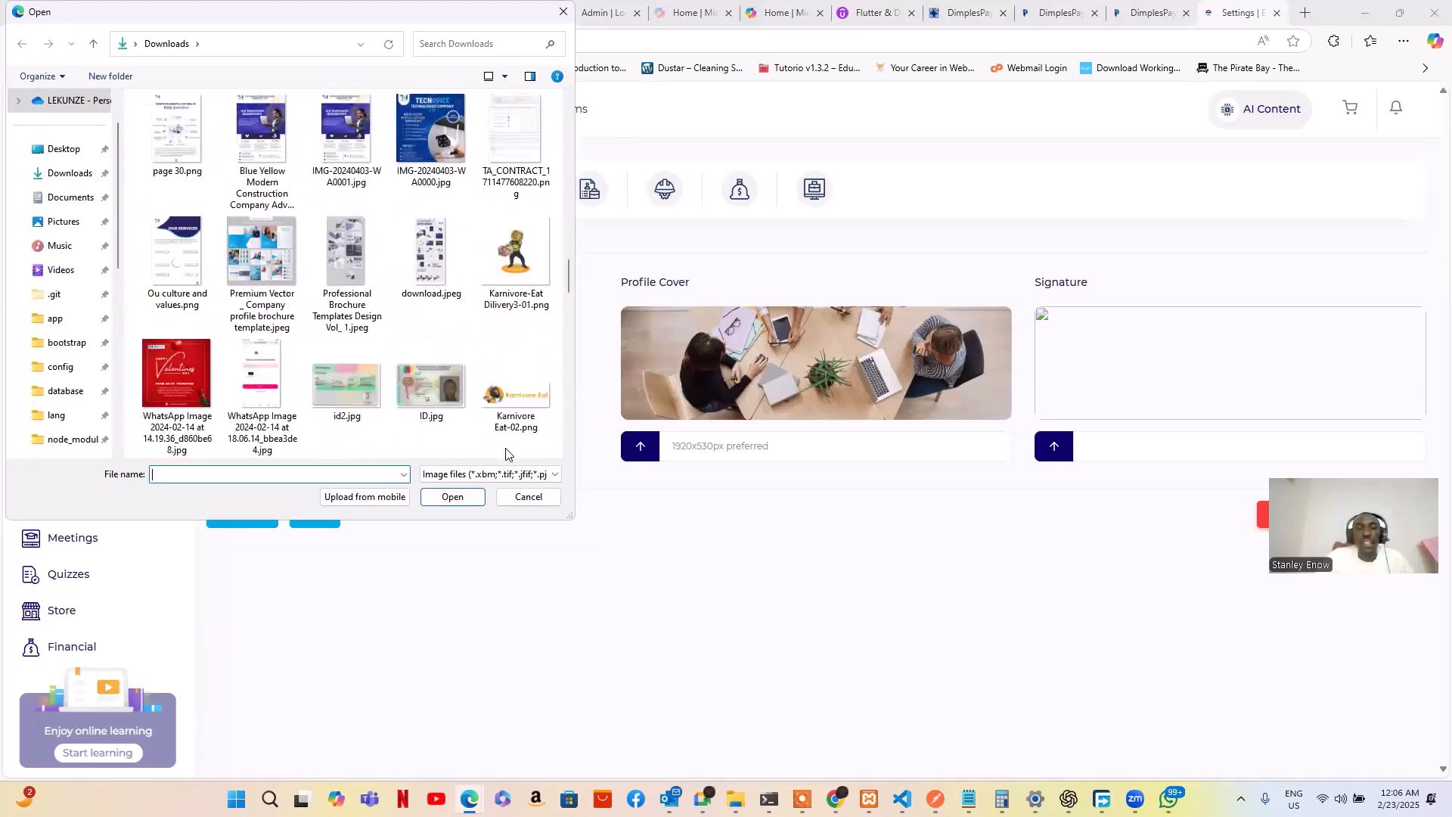
scroll(455, 392, "down", 3)
scroll(455, 392, "down", 5)
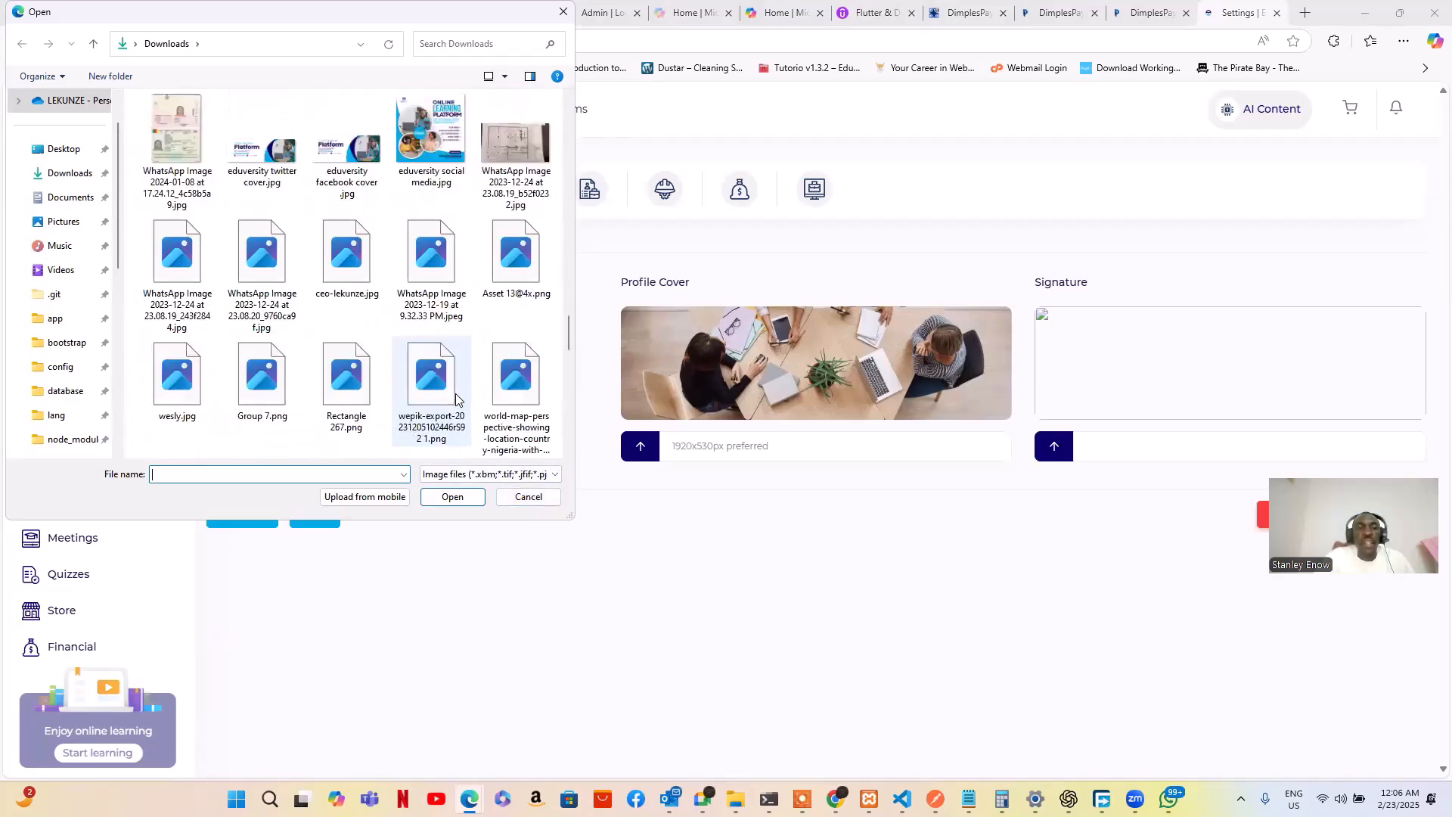
left_click(346, 256)
left_click(453, 496)
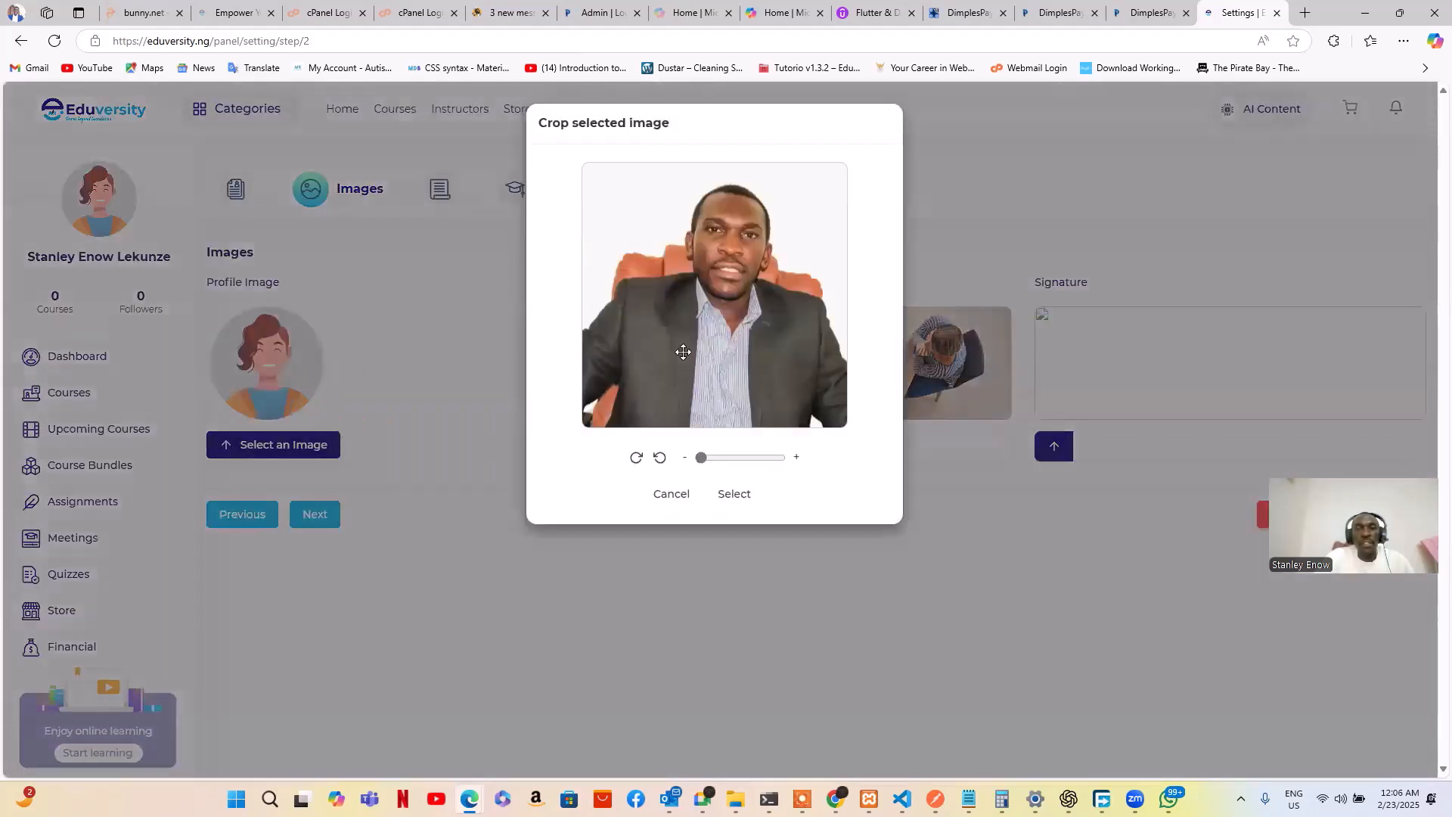
left_click(723, 493)
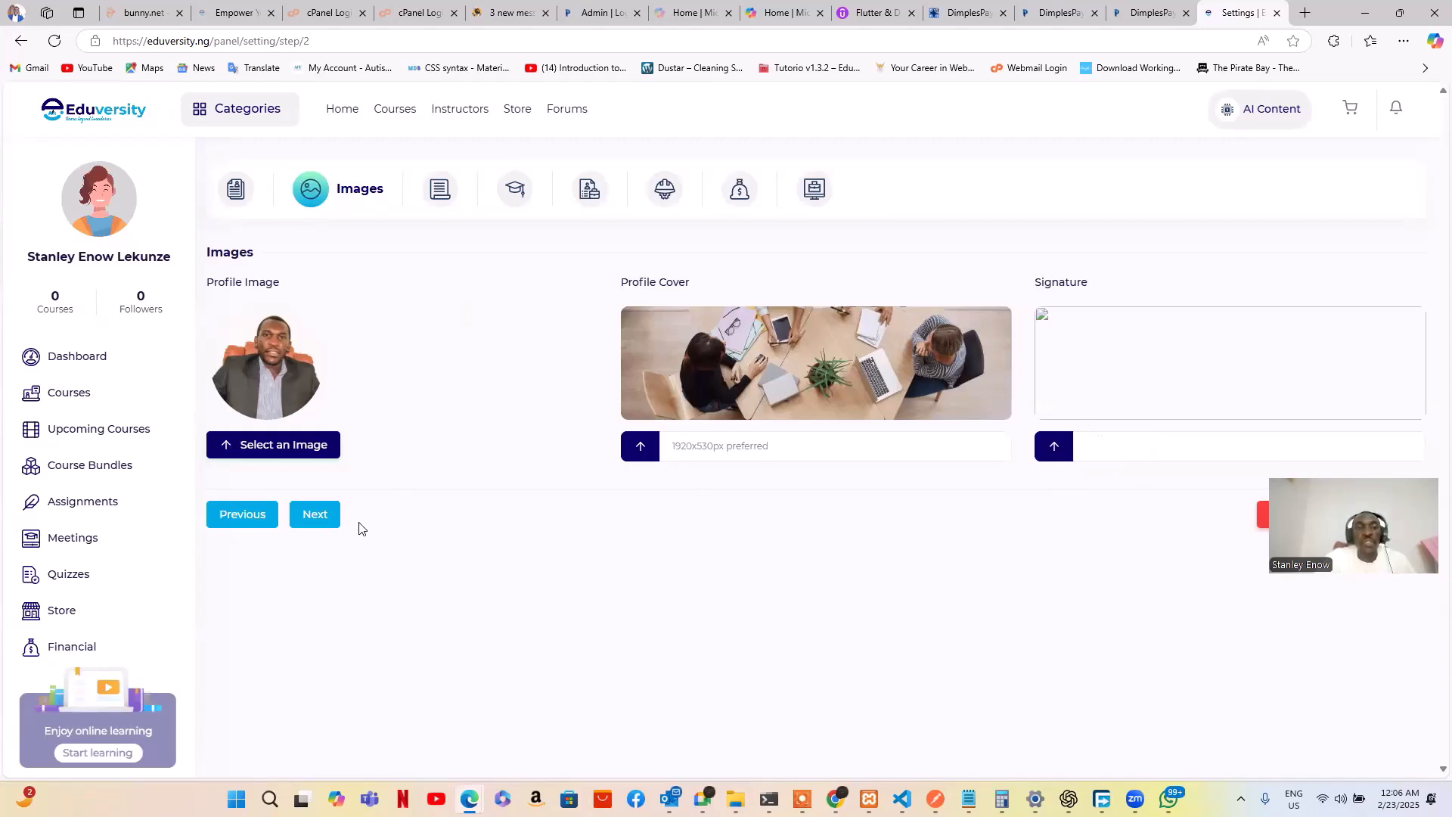
Save the images, go through the biography and Job Title fields, and submit the About step
left_click(326, 524)
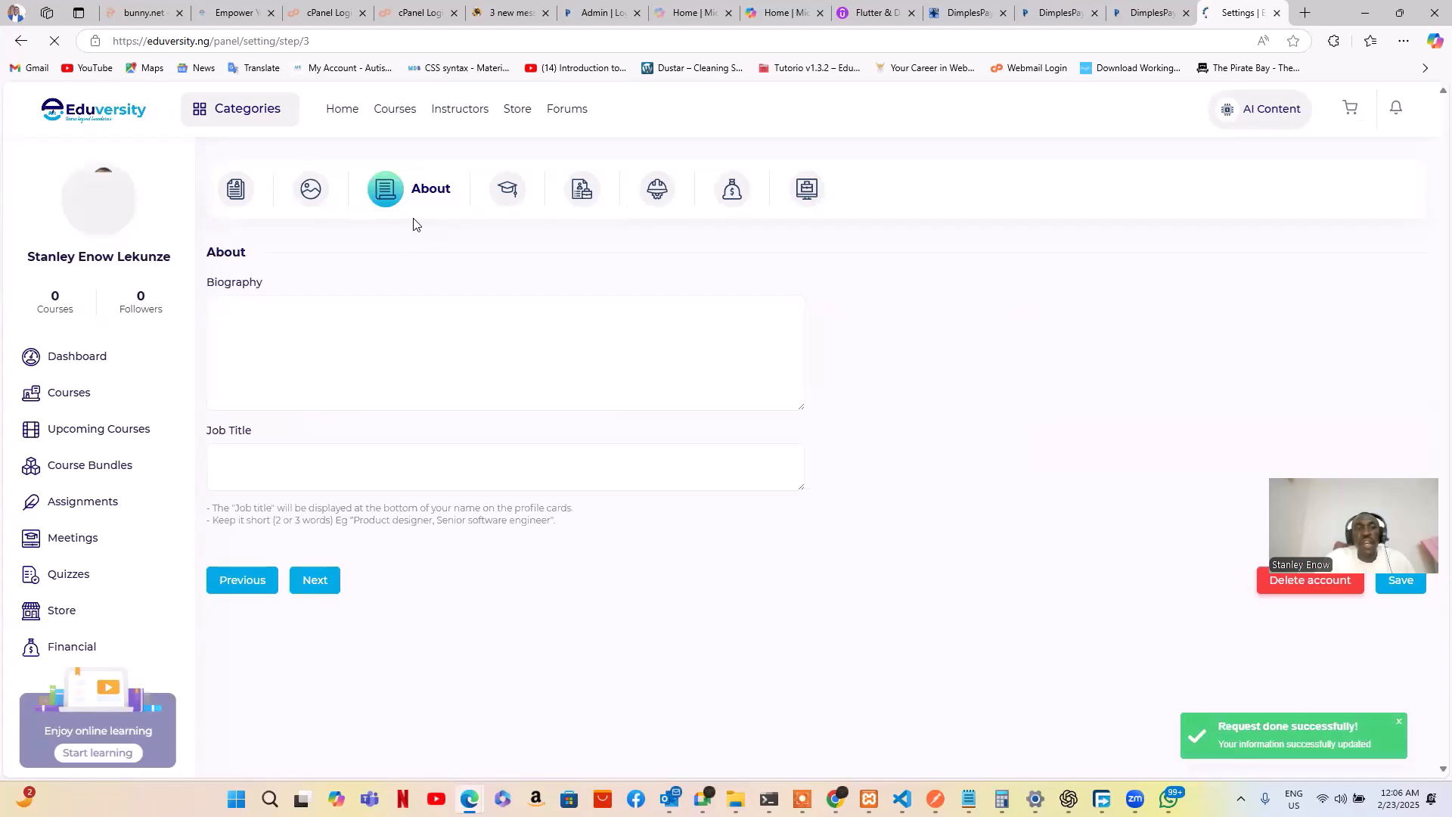
left_click(279, 351)
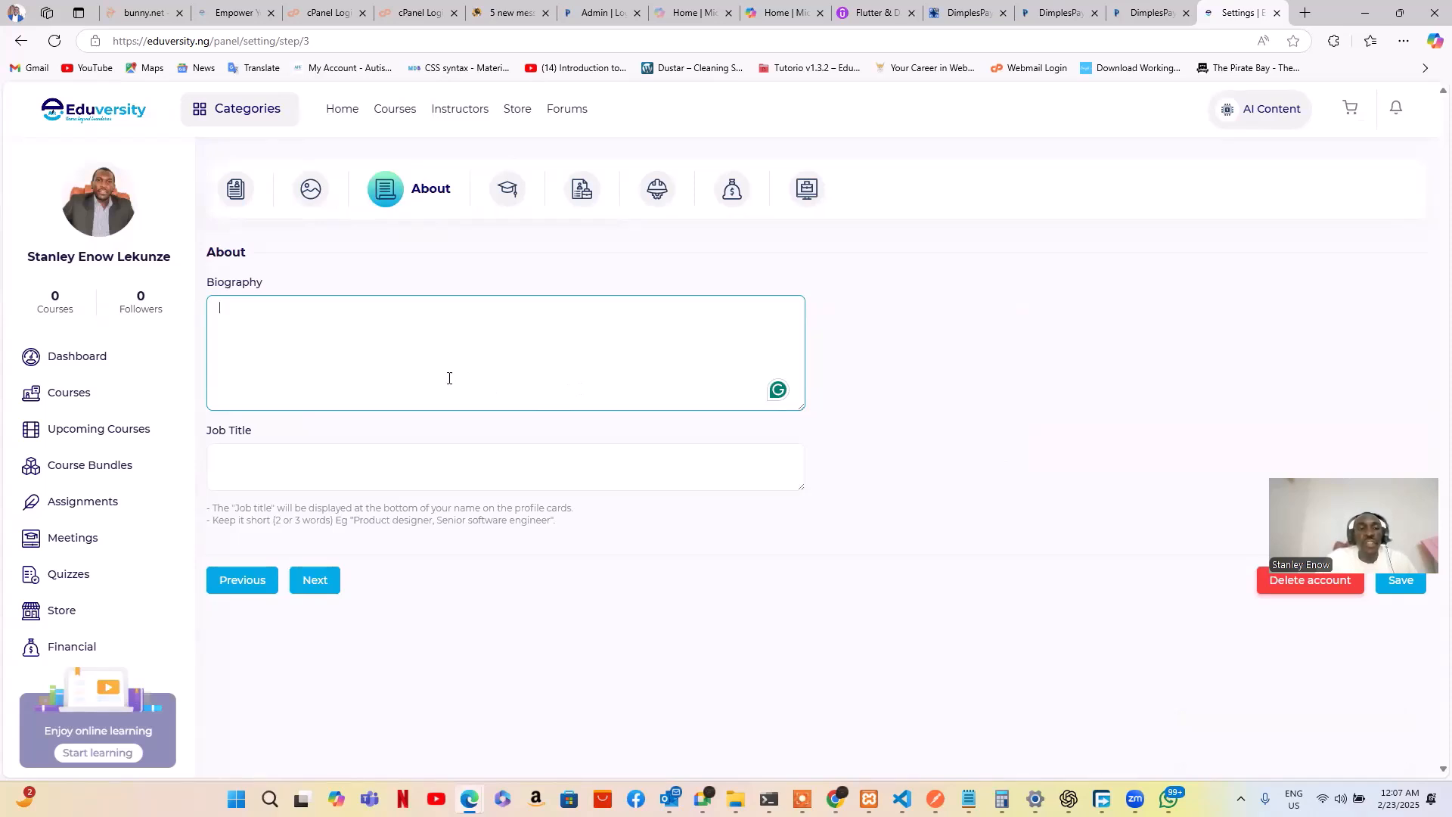
left_click(398, 469)
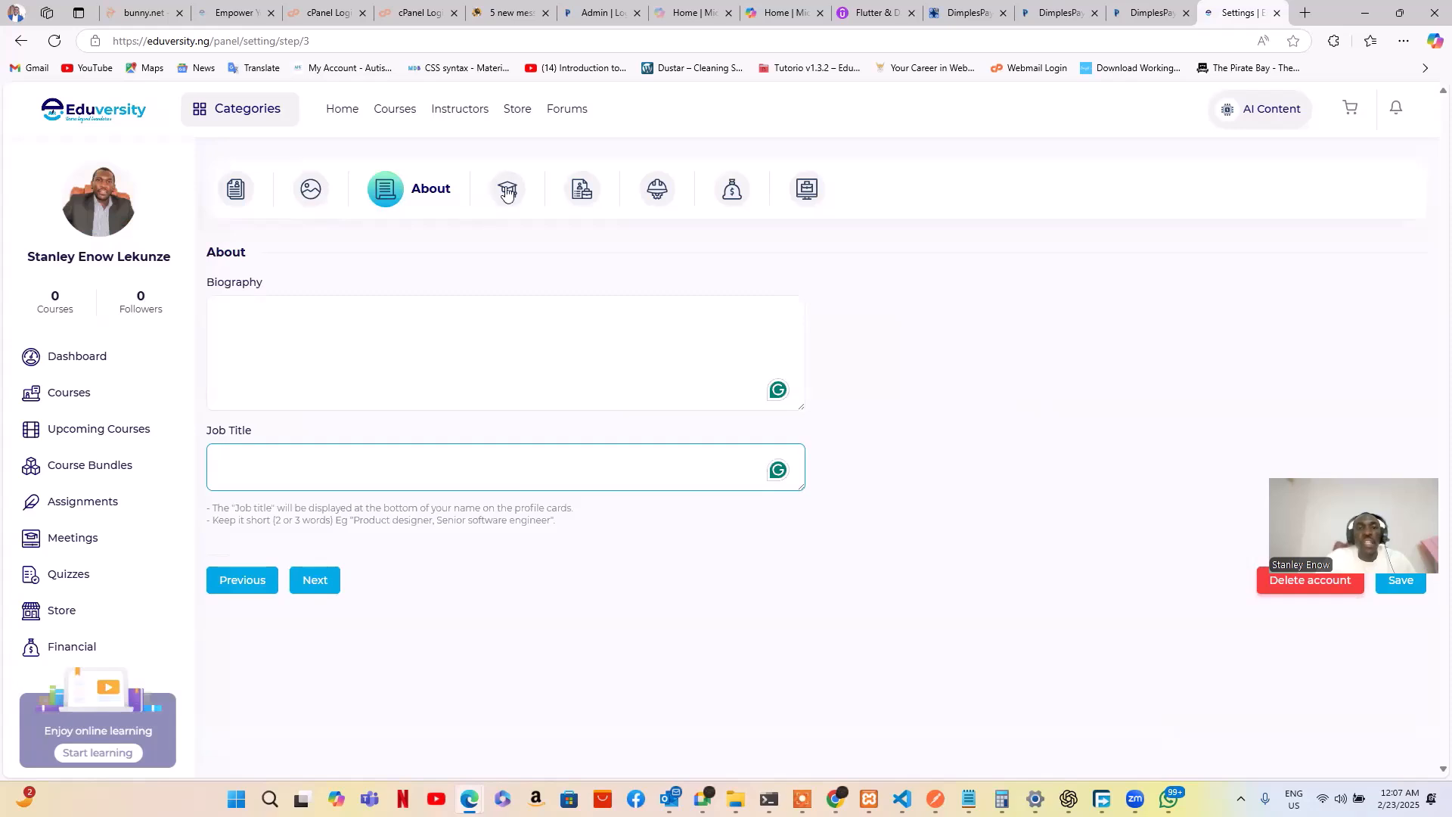
left_click(320, 588)
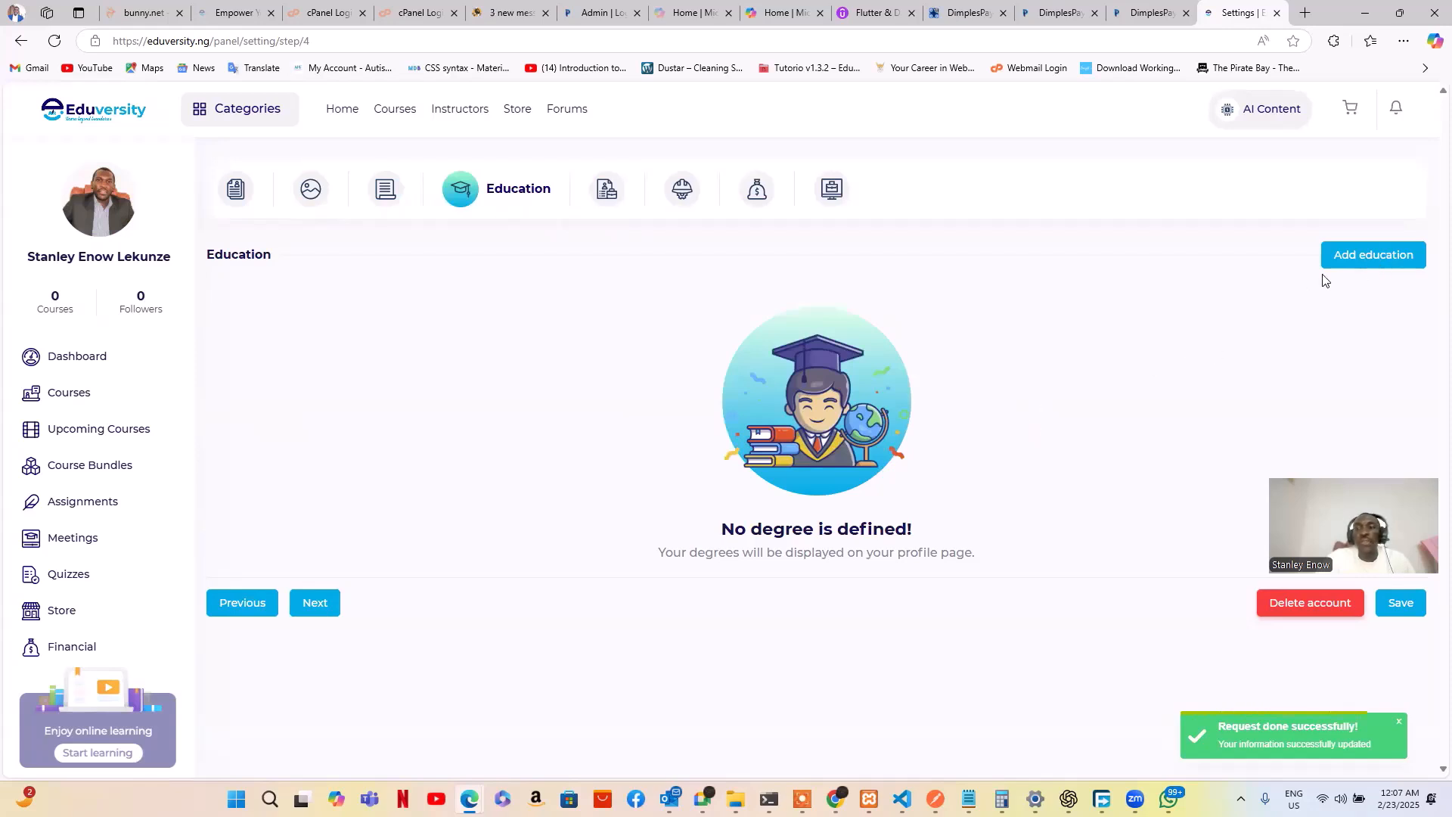
Add a BEd degree to the Education list and continue to Experiences
left_click(1347, 261)
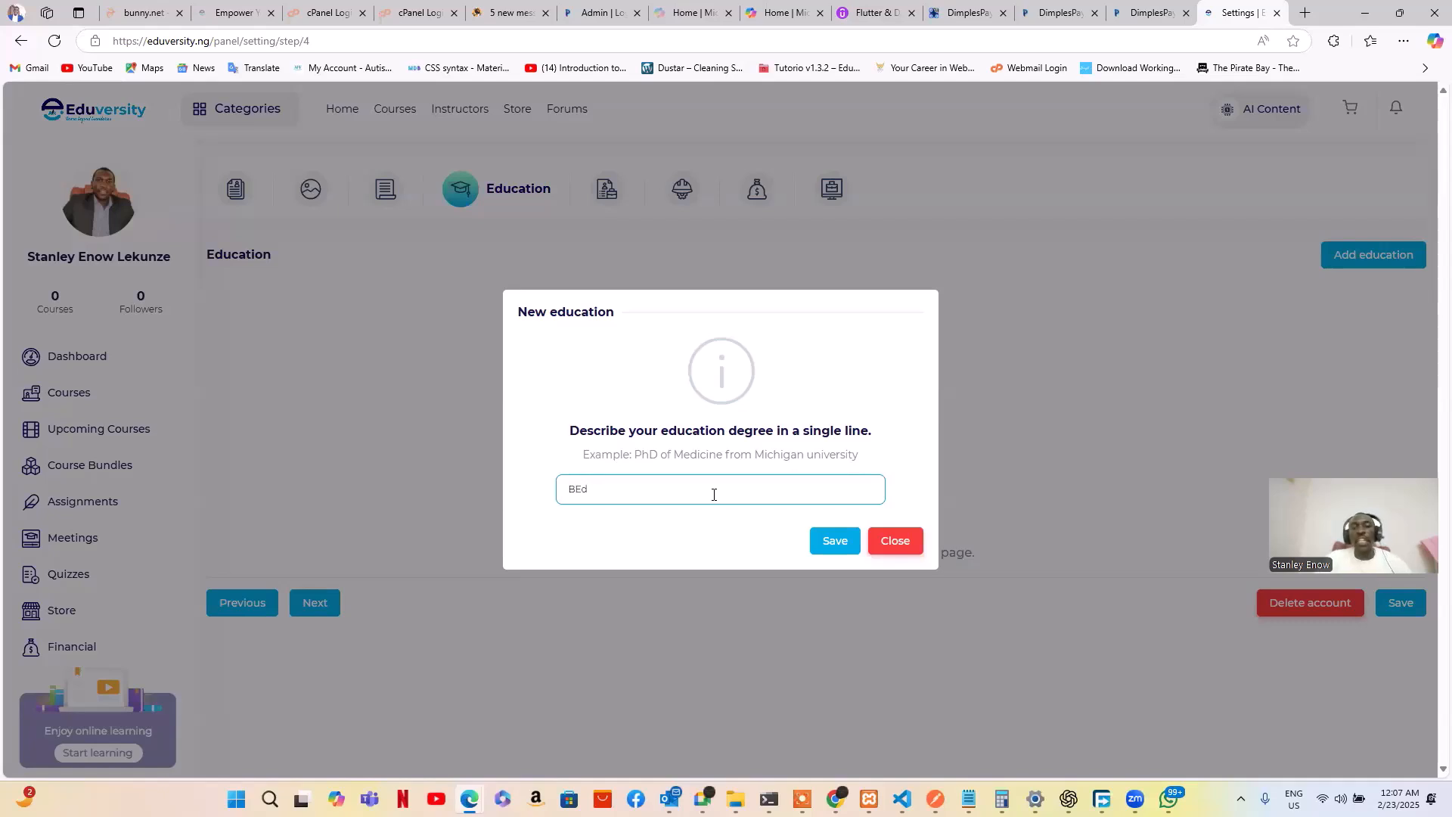
left_click(818, 547)
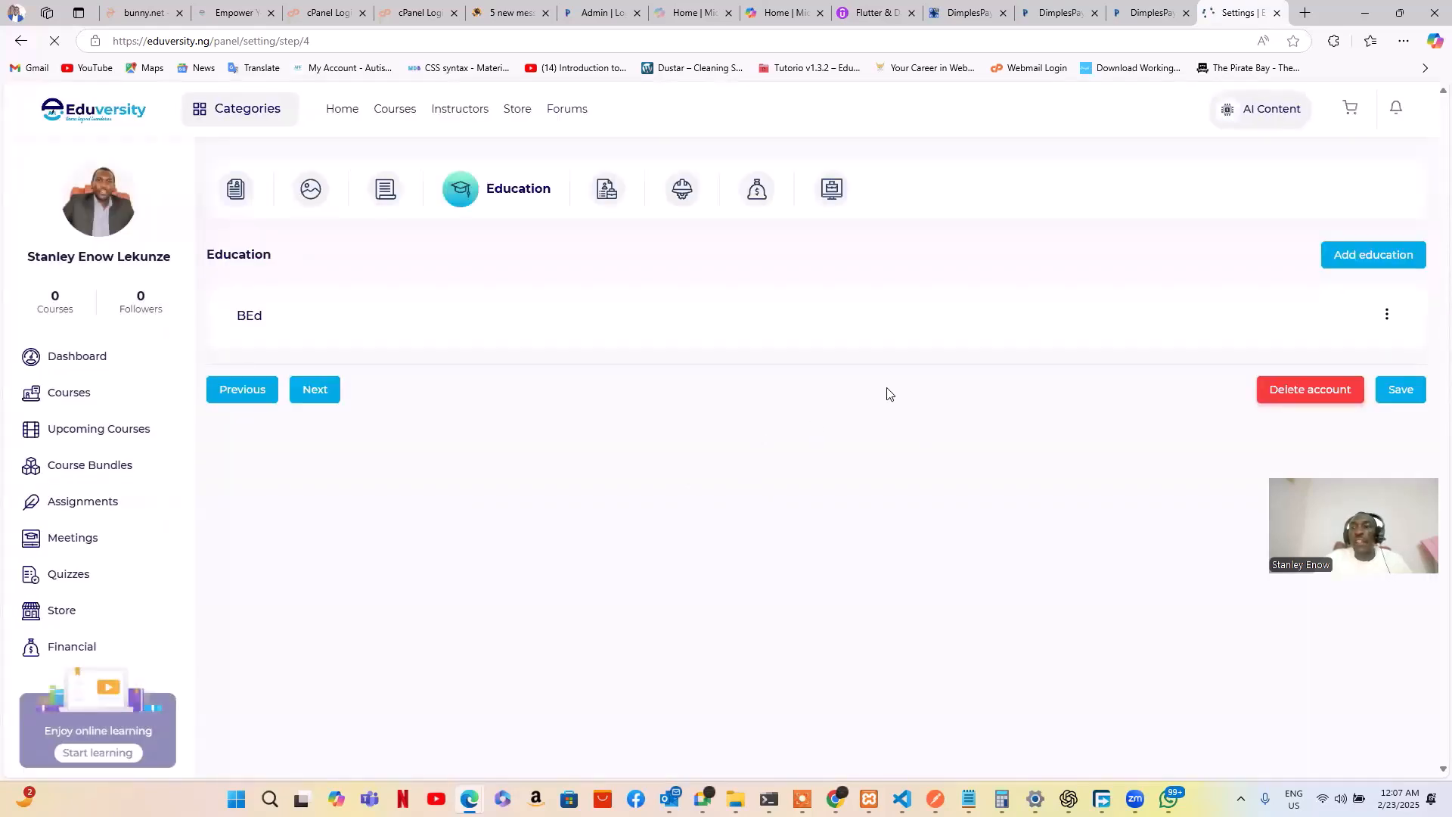
left_click(1388, 319)
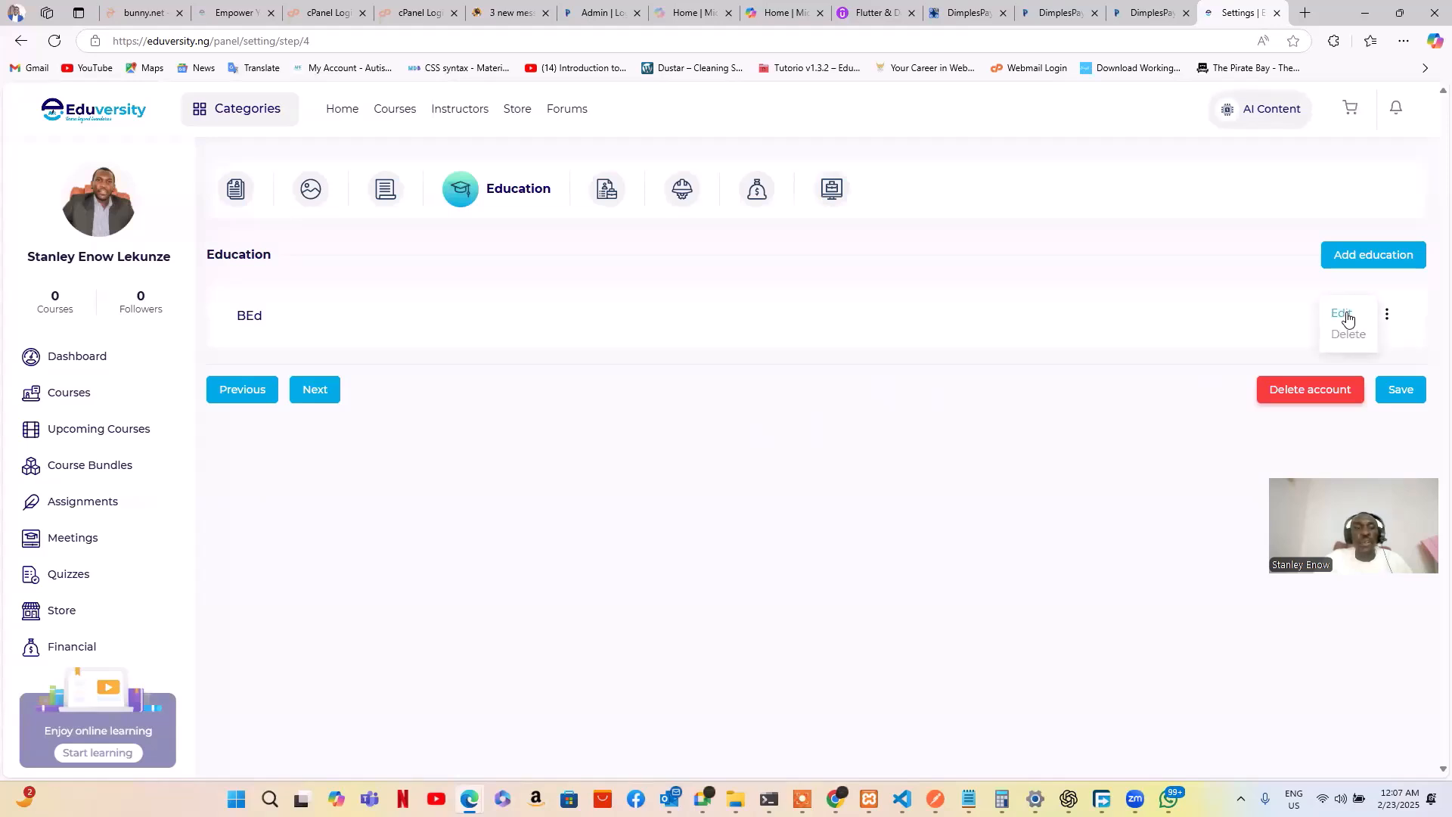
left_click(1103, 366)
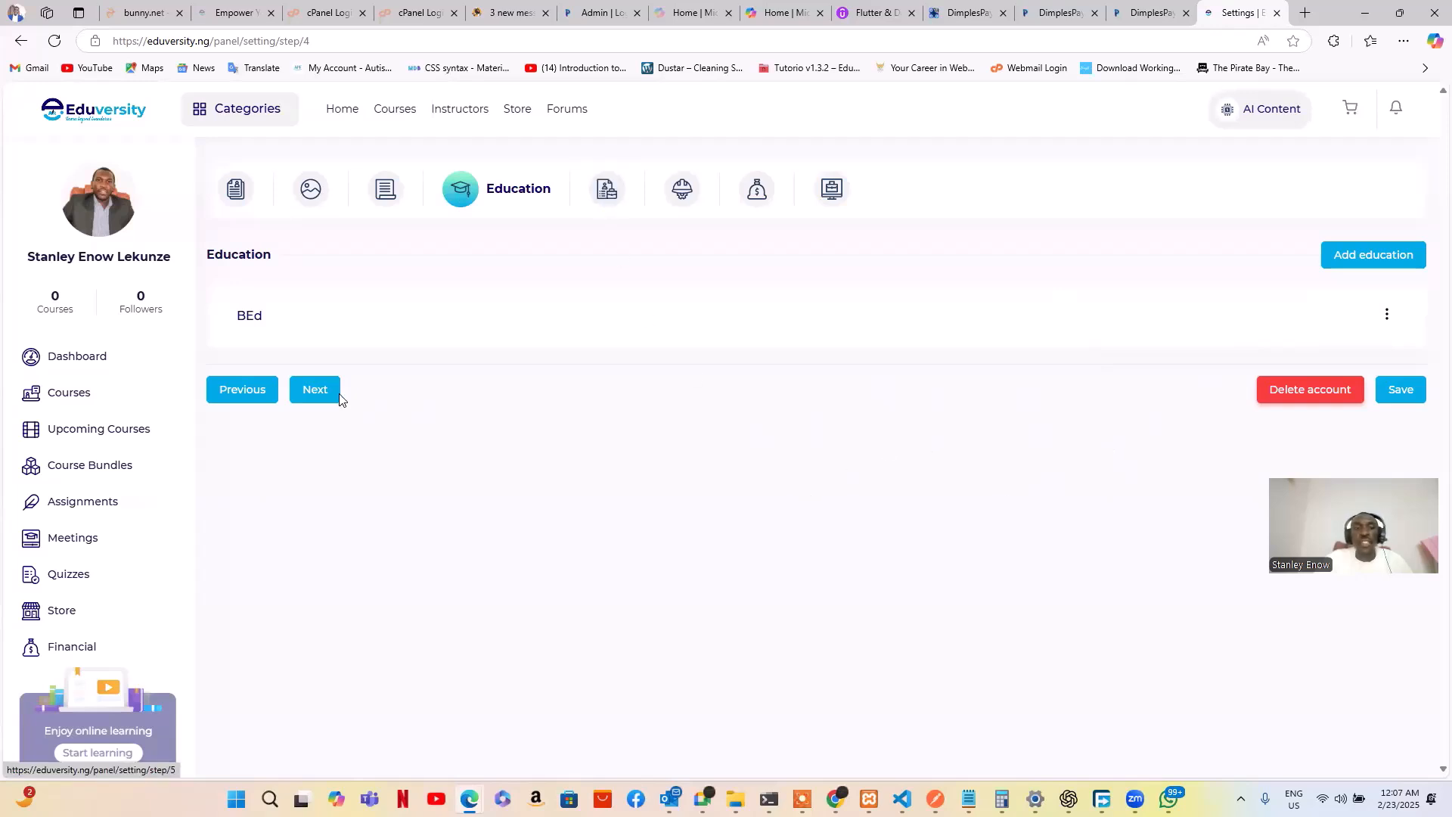
left_click(316, 393)
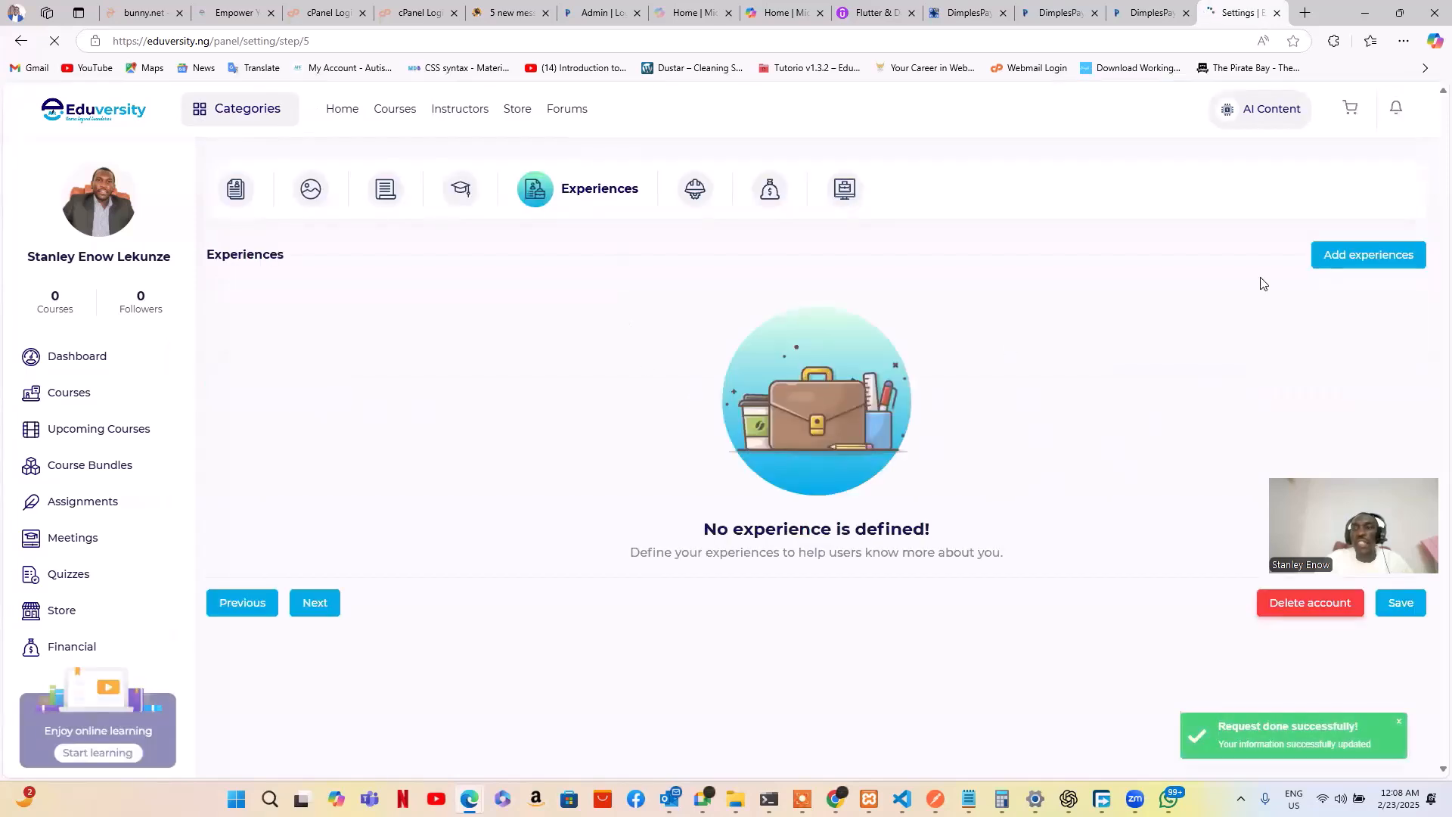
Add the experience 'Year 5 Mathemetics' and save it
left_click(1353, 264)
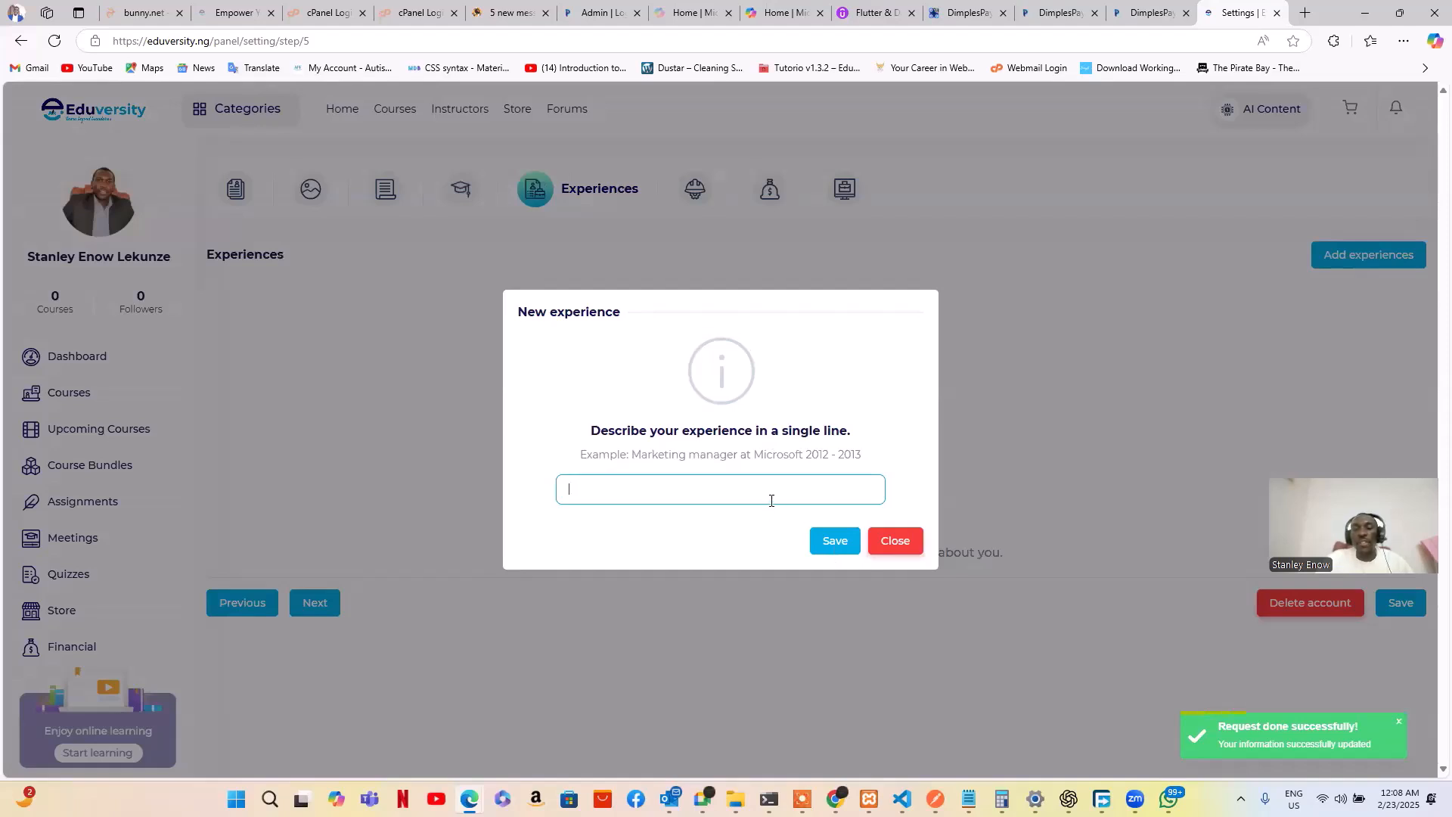
left_click(900, 541)
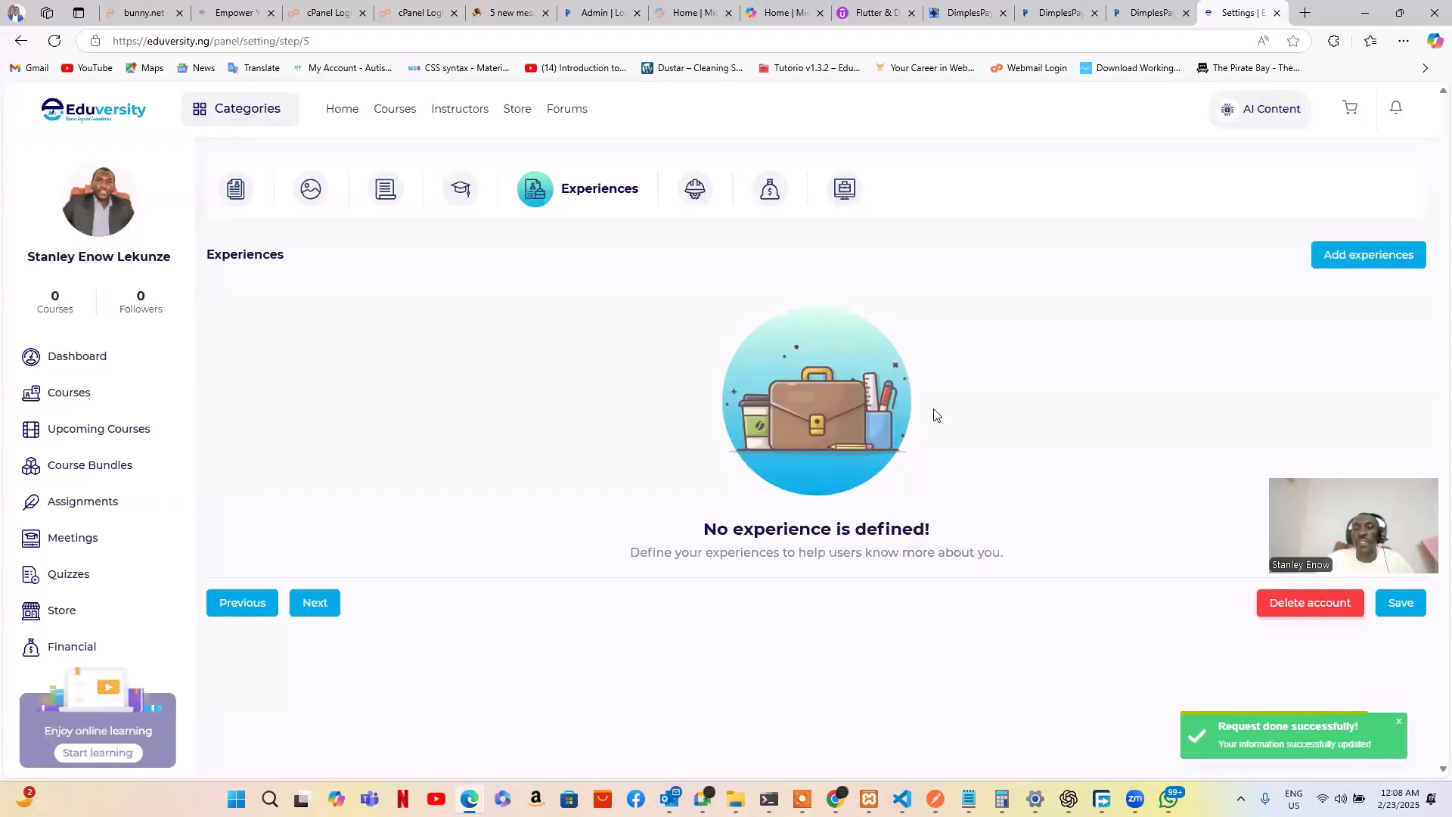
left_click(1350, 256)
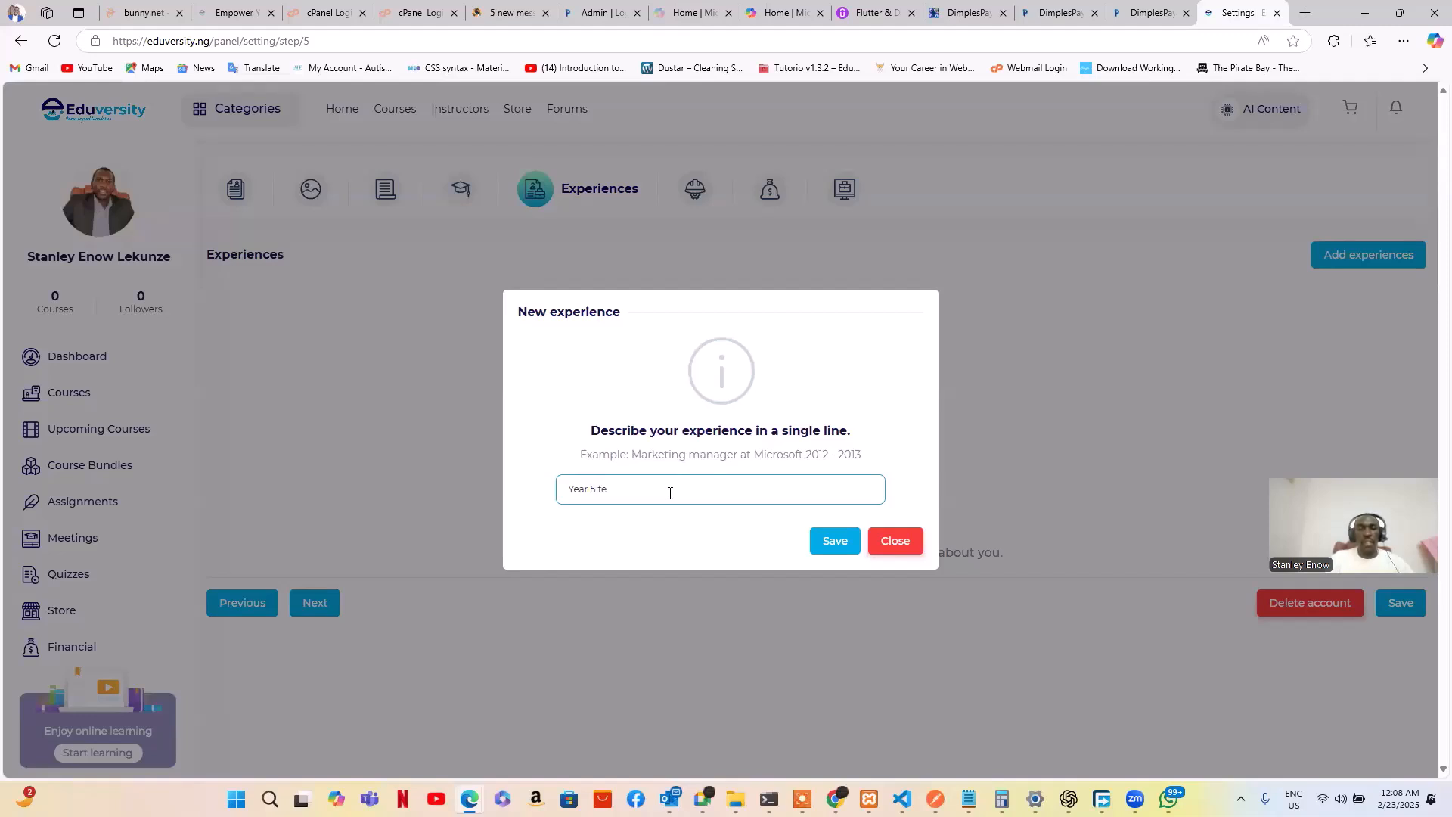
type("Mathemea")
key("BackSpace")
type("tics")
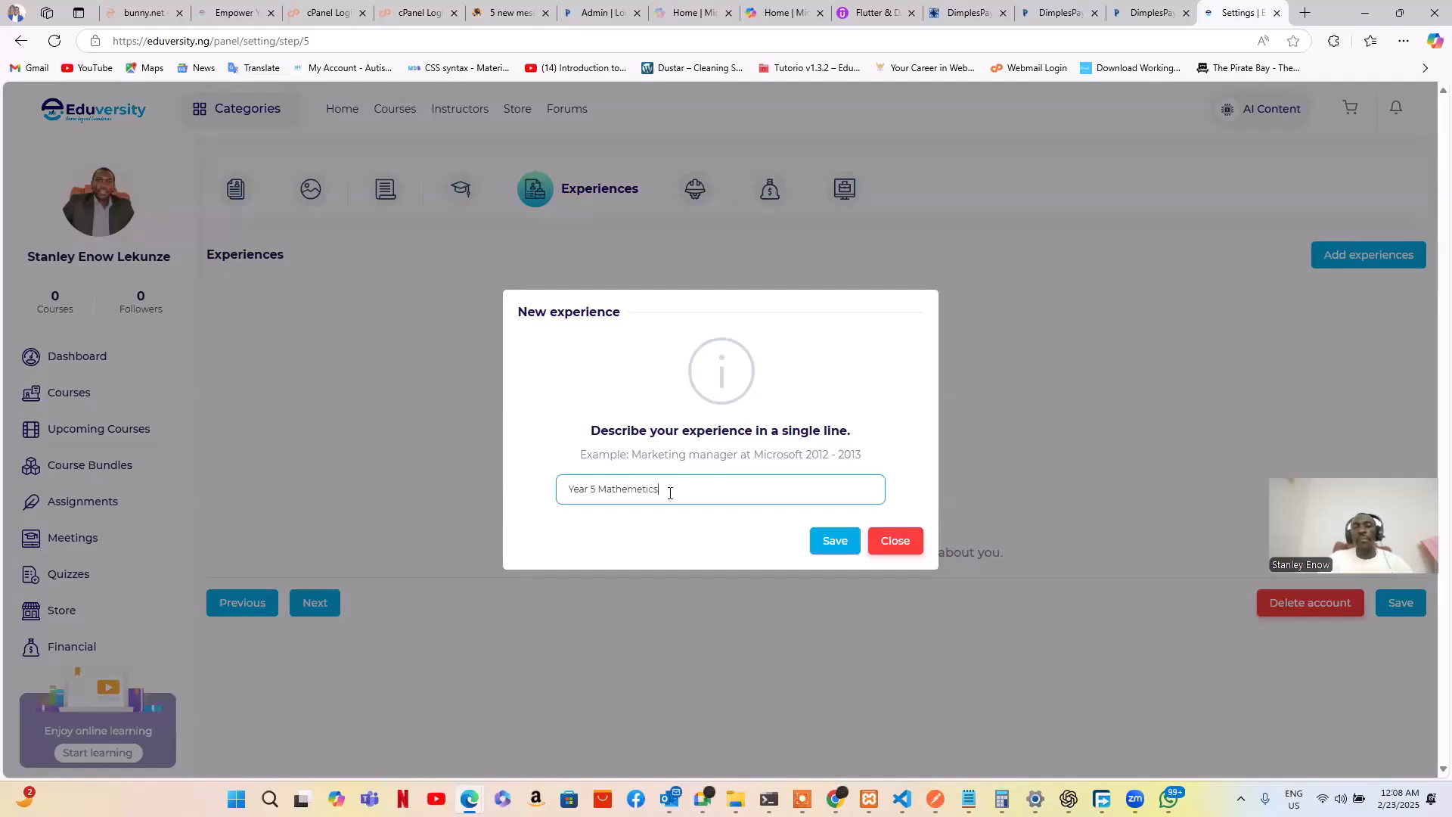
left_click(836, 544)
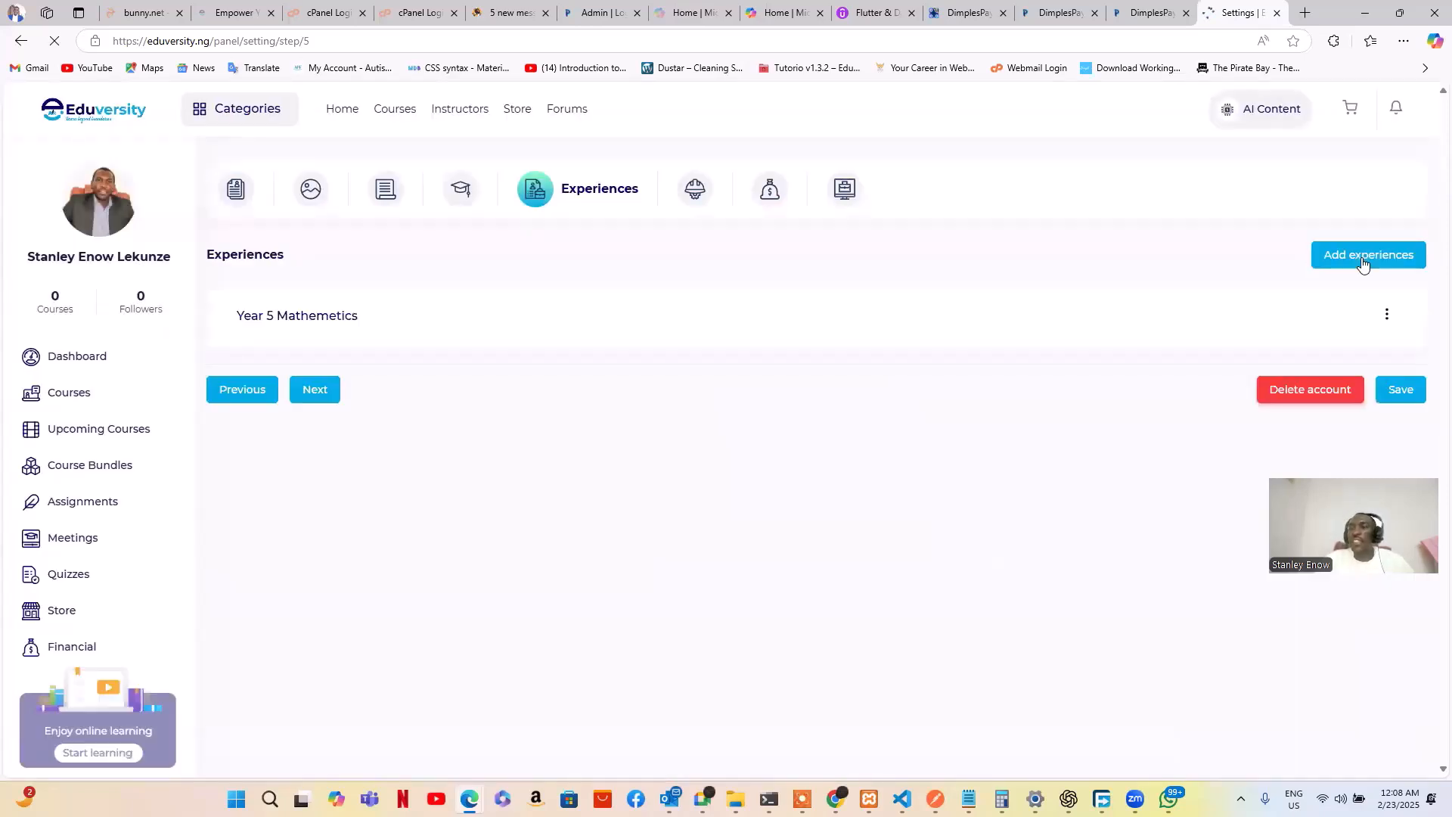
Dismiss the confirmation and the extra experience form, then continue to Skill Topics
left_click(1367, 255)
left_click(768, 499)
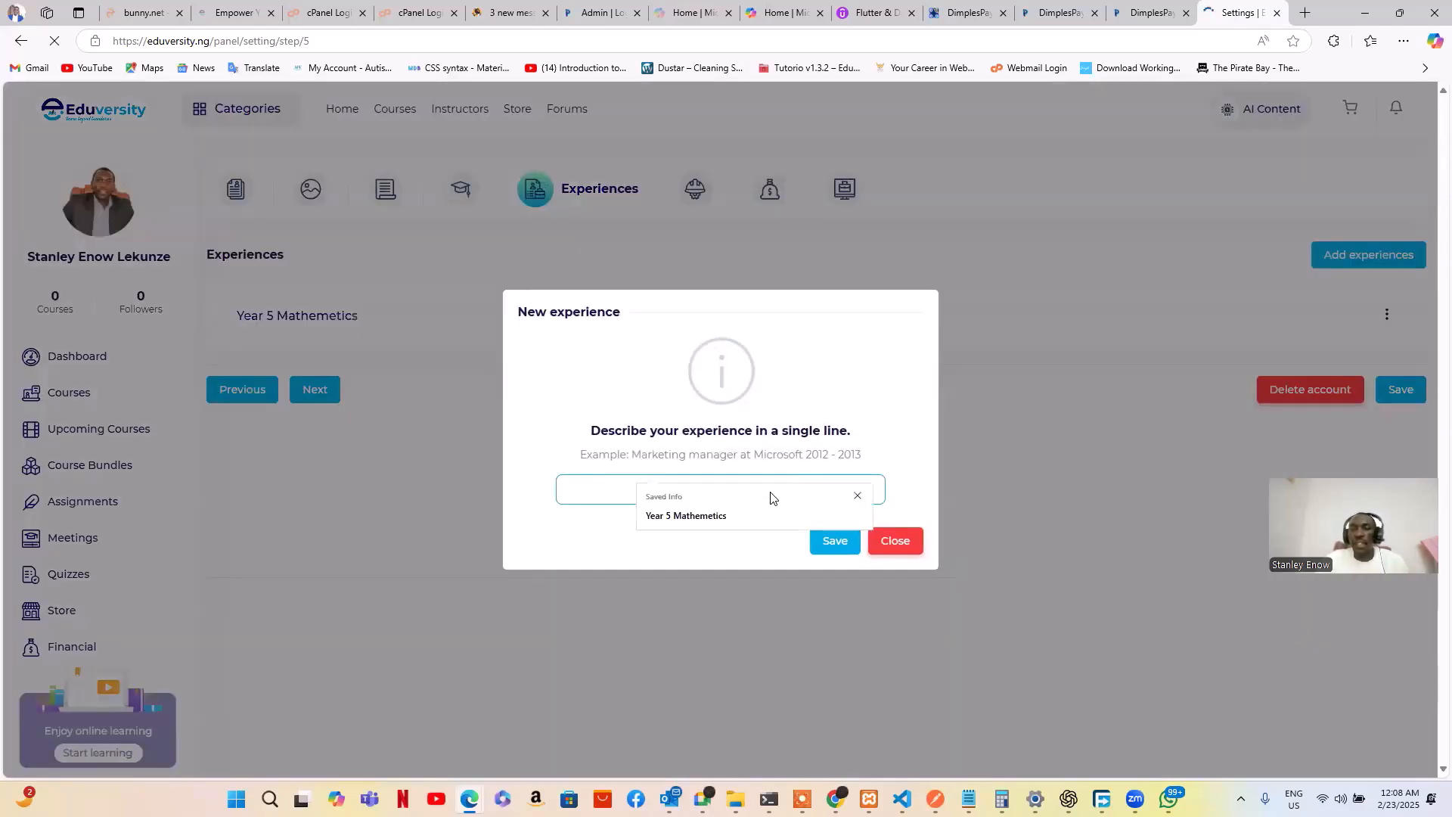
left_click(907, 541)
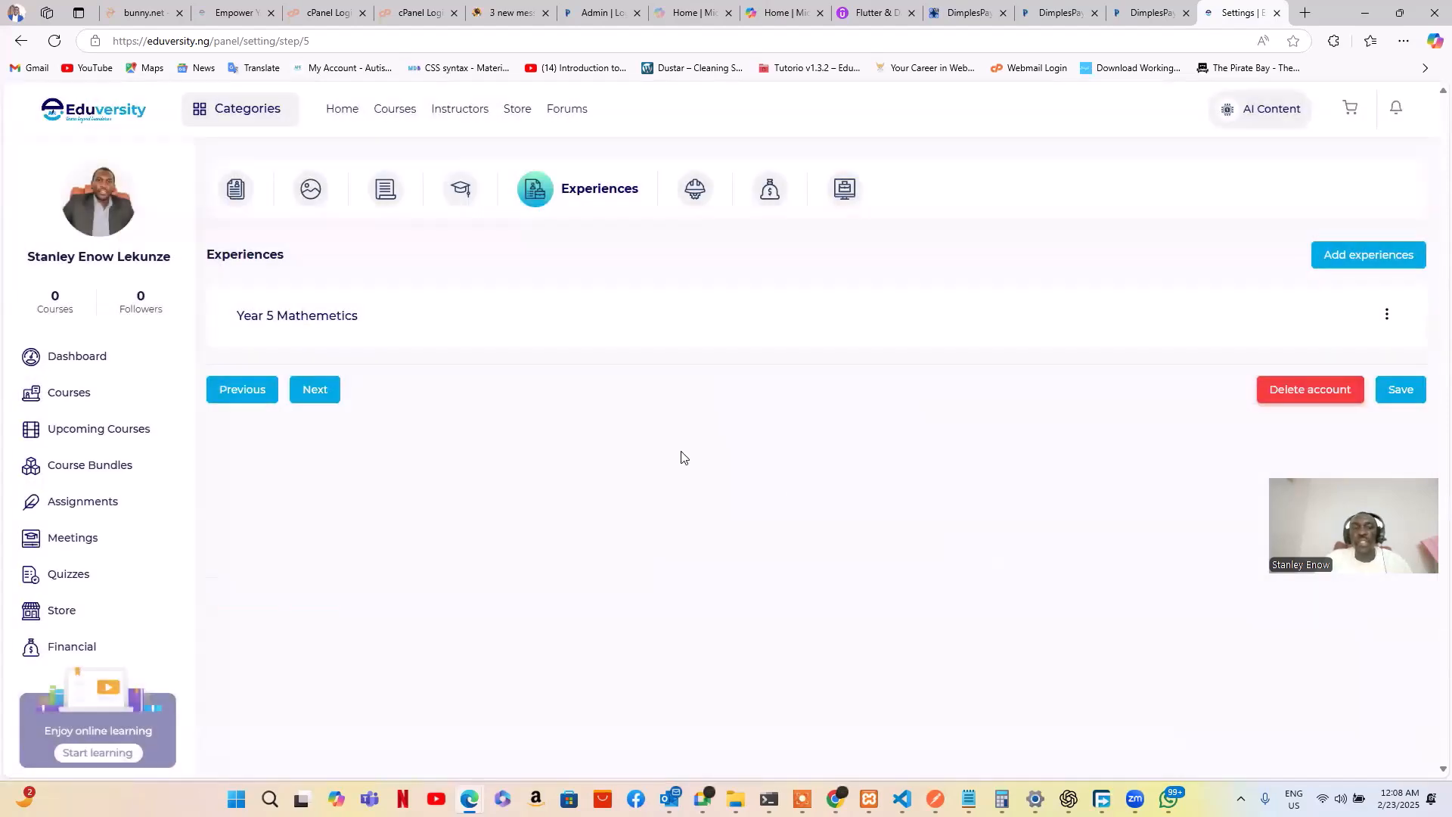
left_click(324, 390)
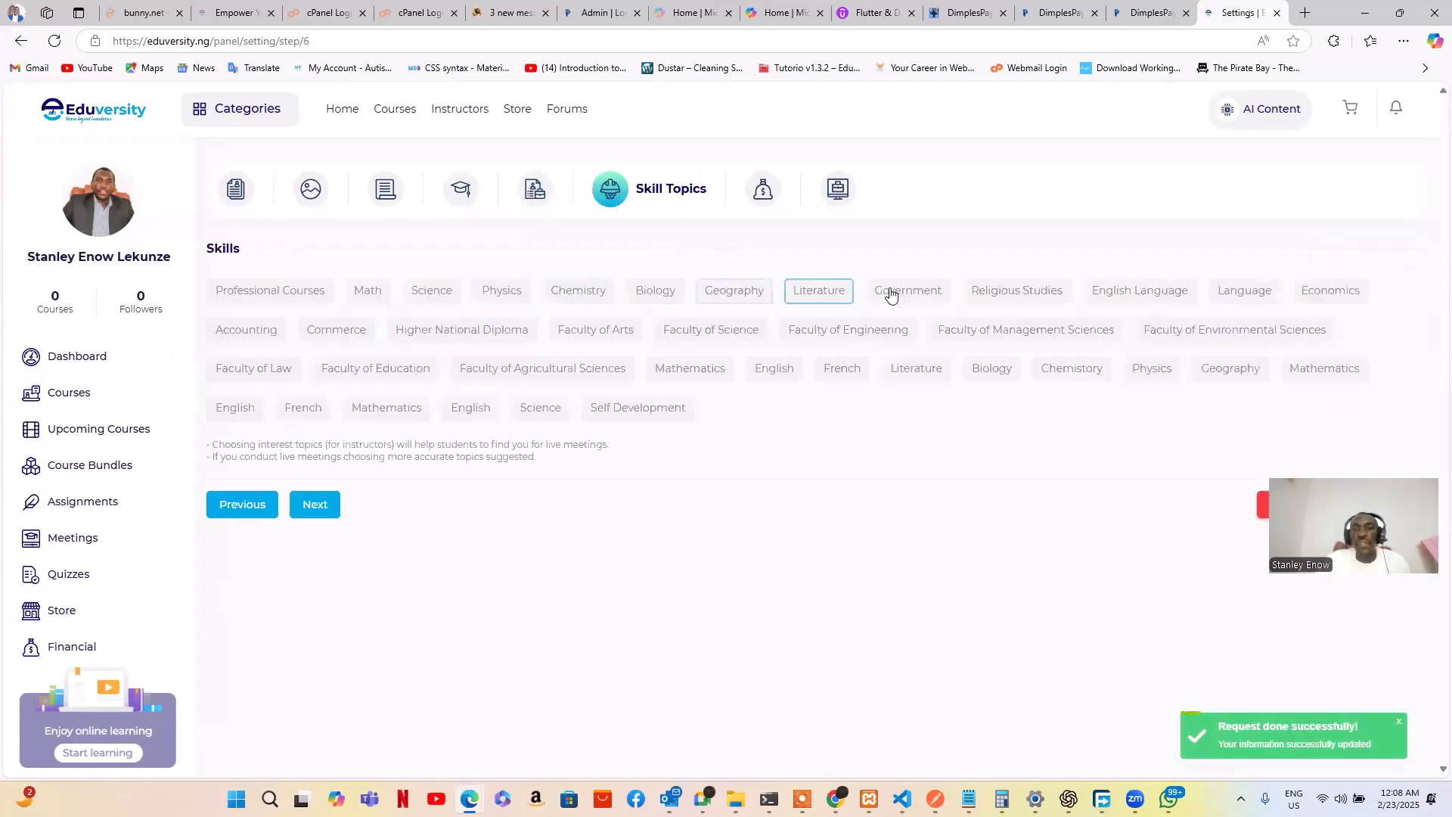
Select Math and Physics as skill topics and save to reach Identity & Financial
left_click(371, 295)
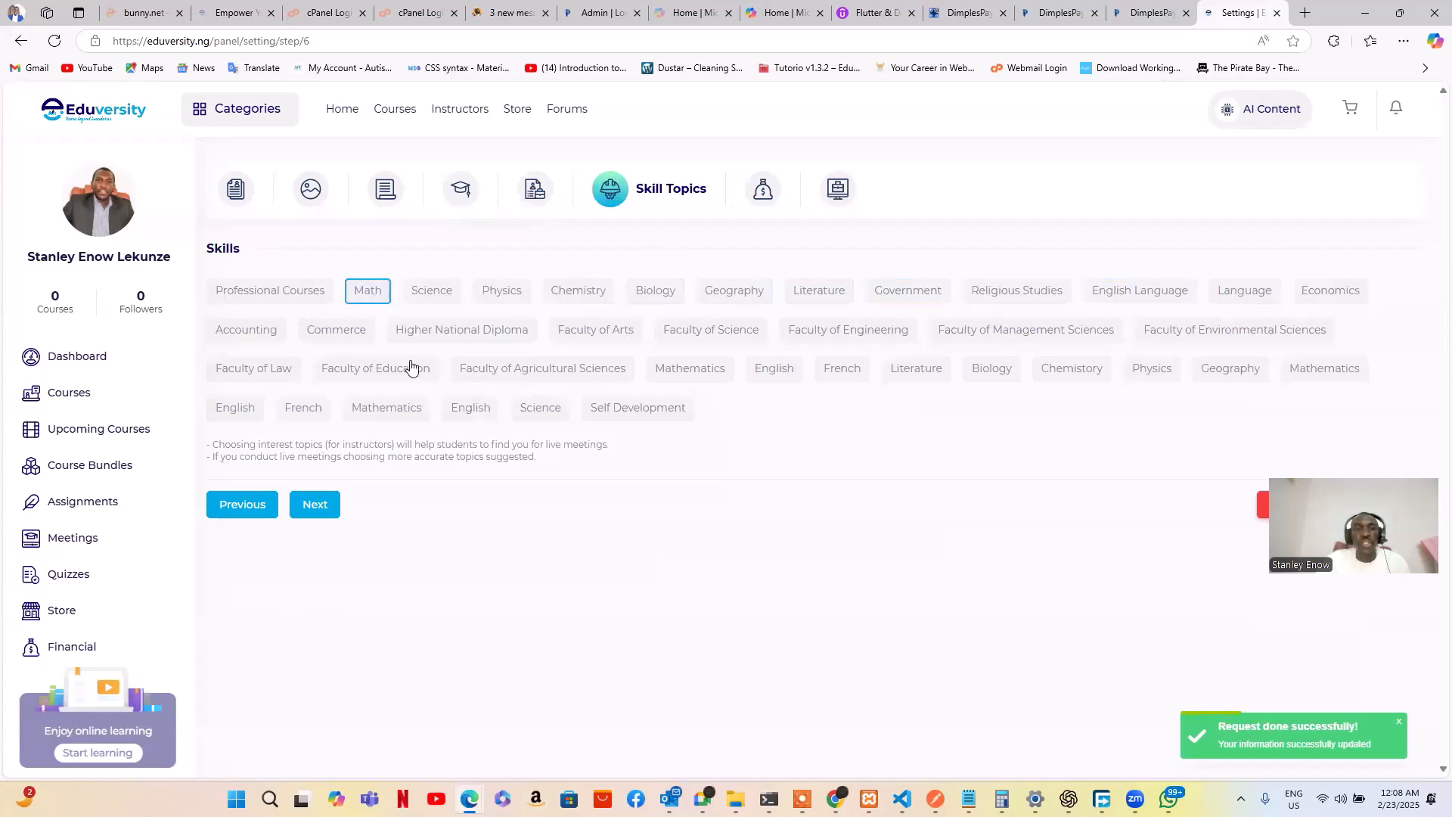
left_click(497, 293)
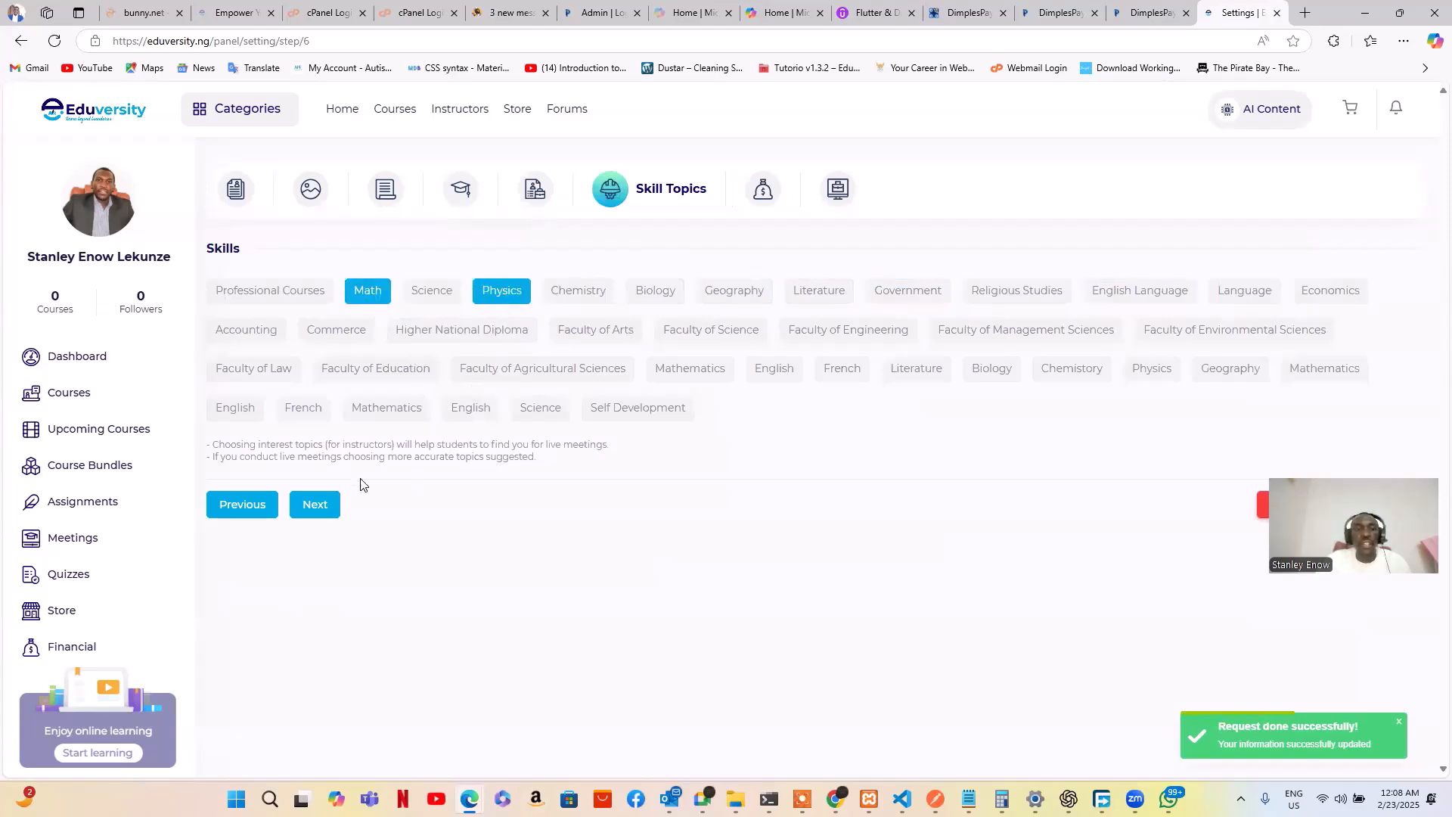
left_click(316, 508)
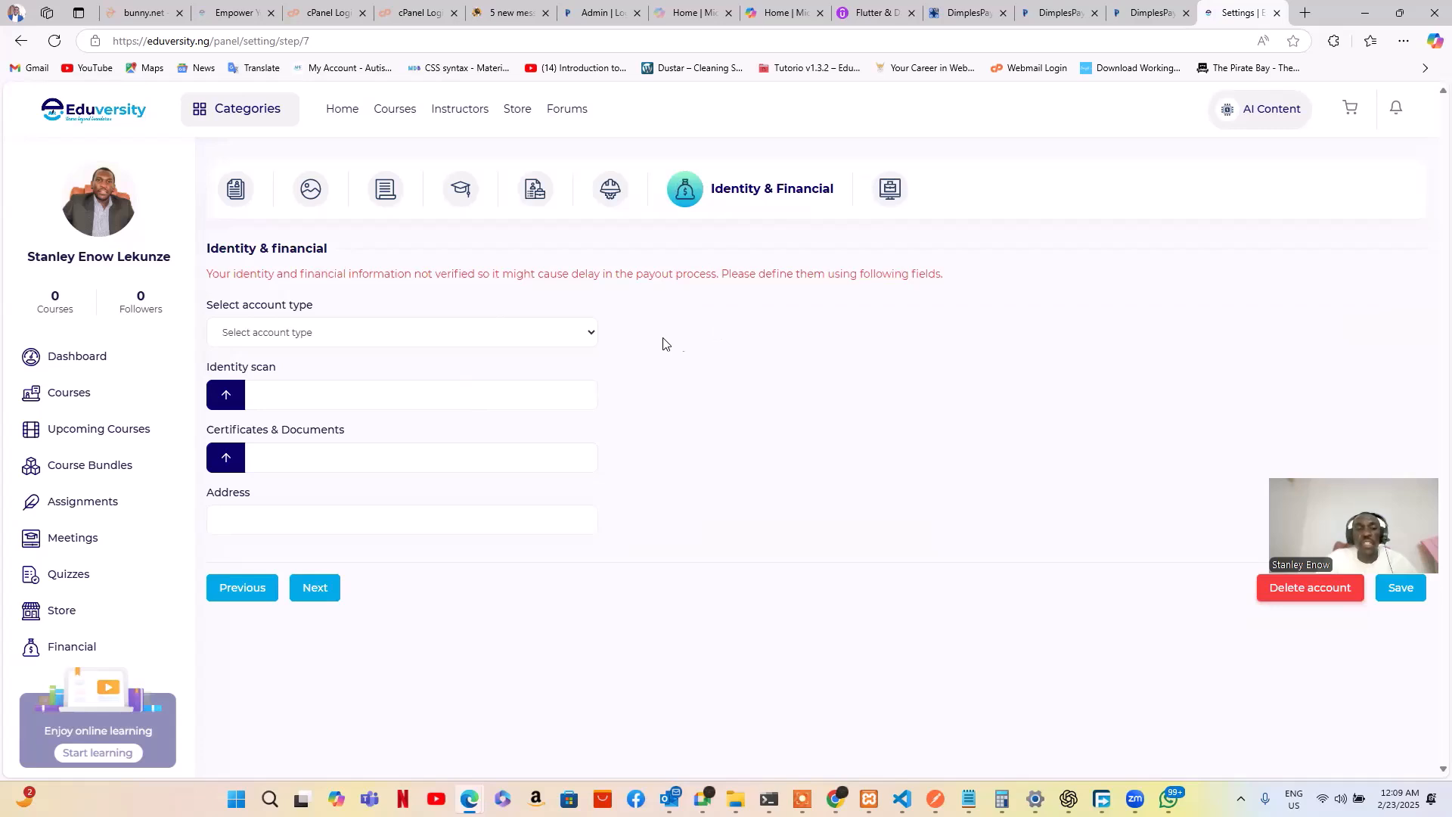
Choose Bank Account as the account type and review the empty bank name, number and owner fields
left_click(592, 335)
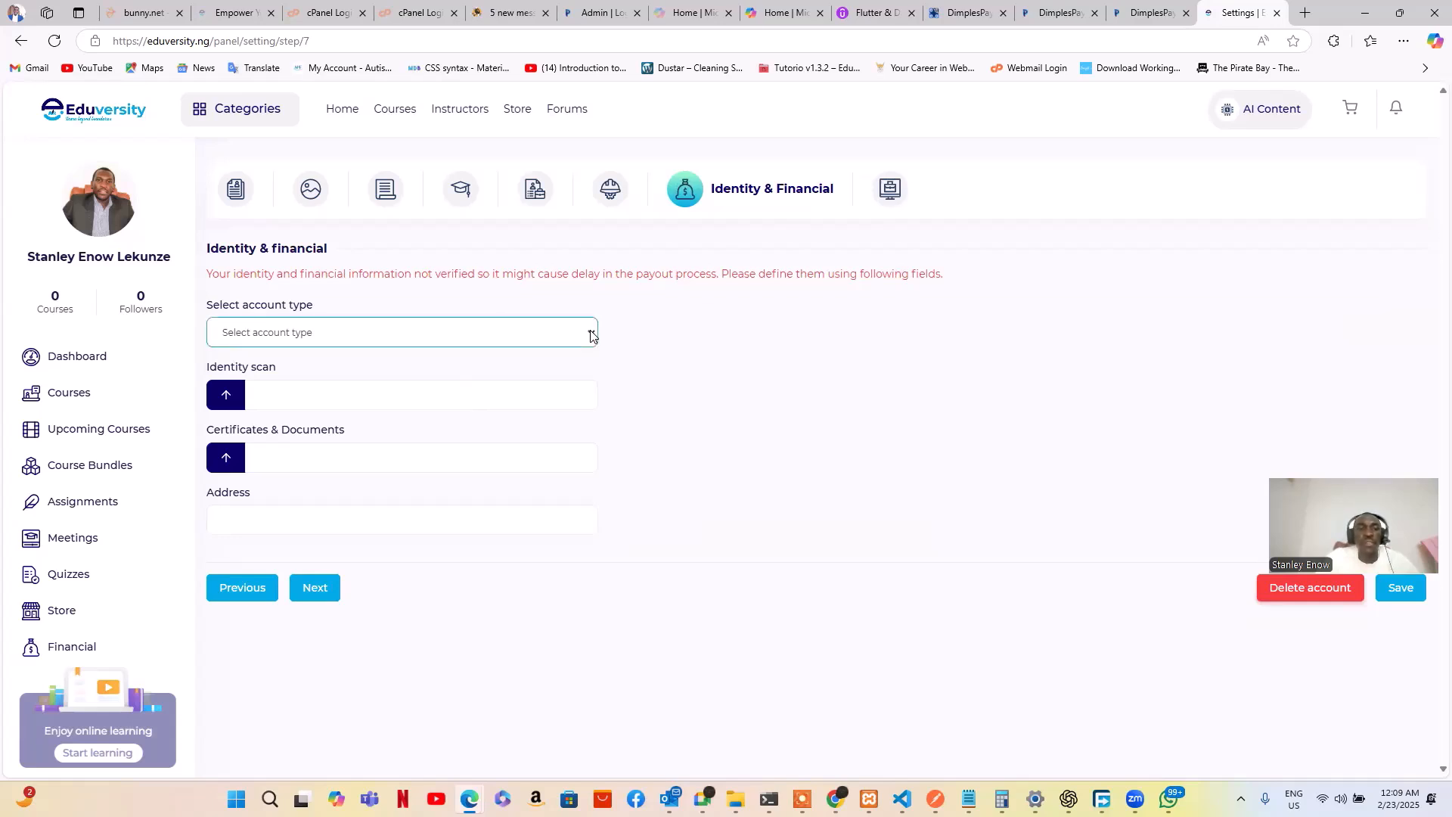
left_click(570, 343)
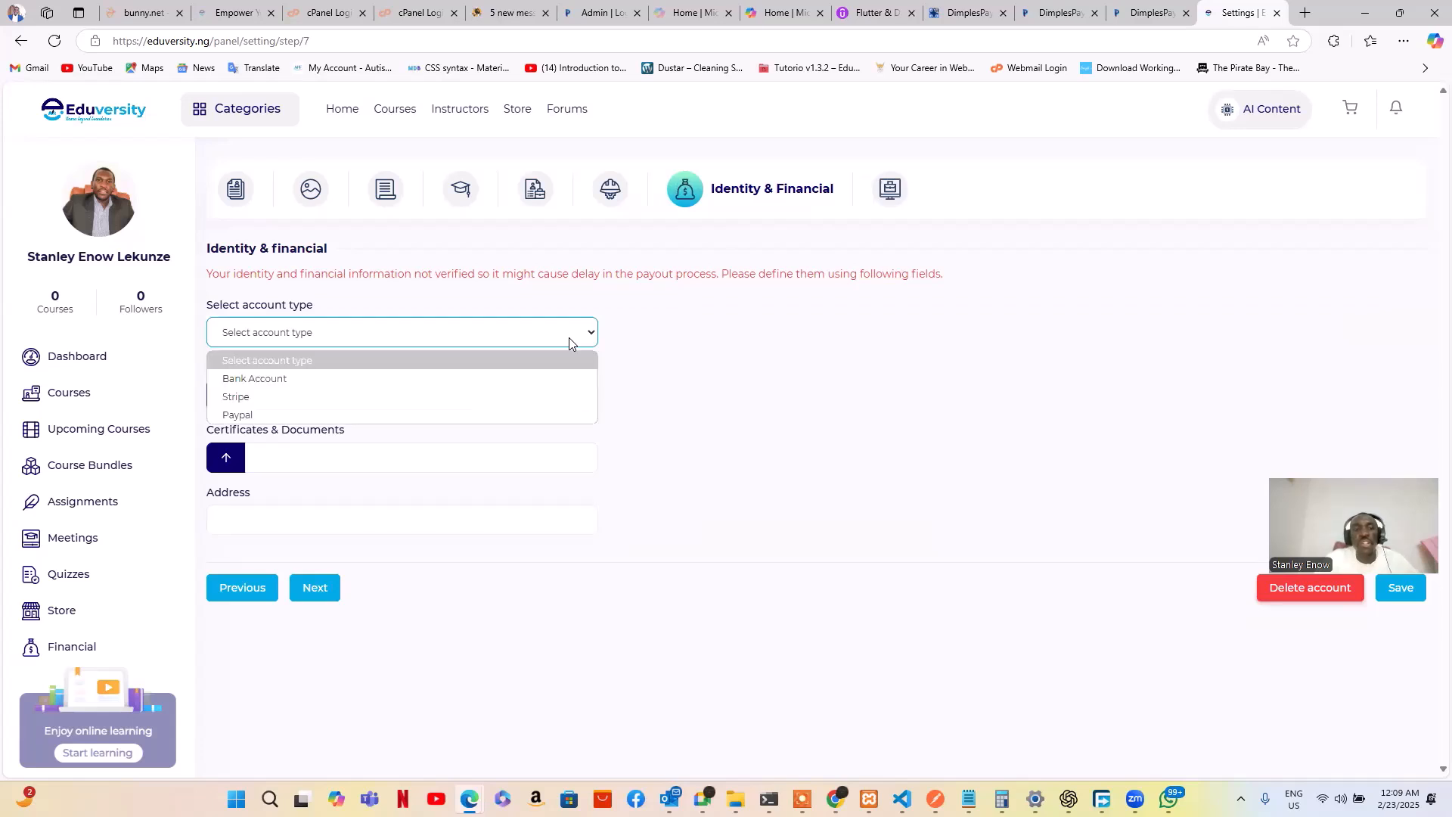
left_click(451, 379)
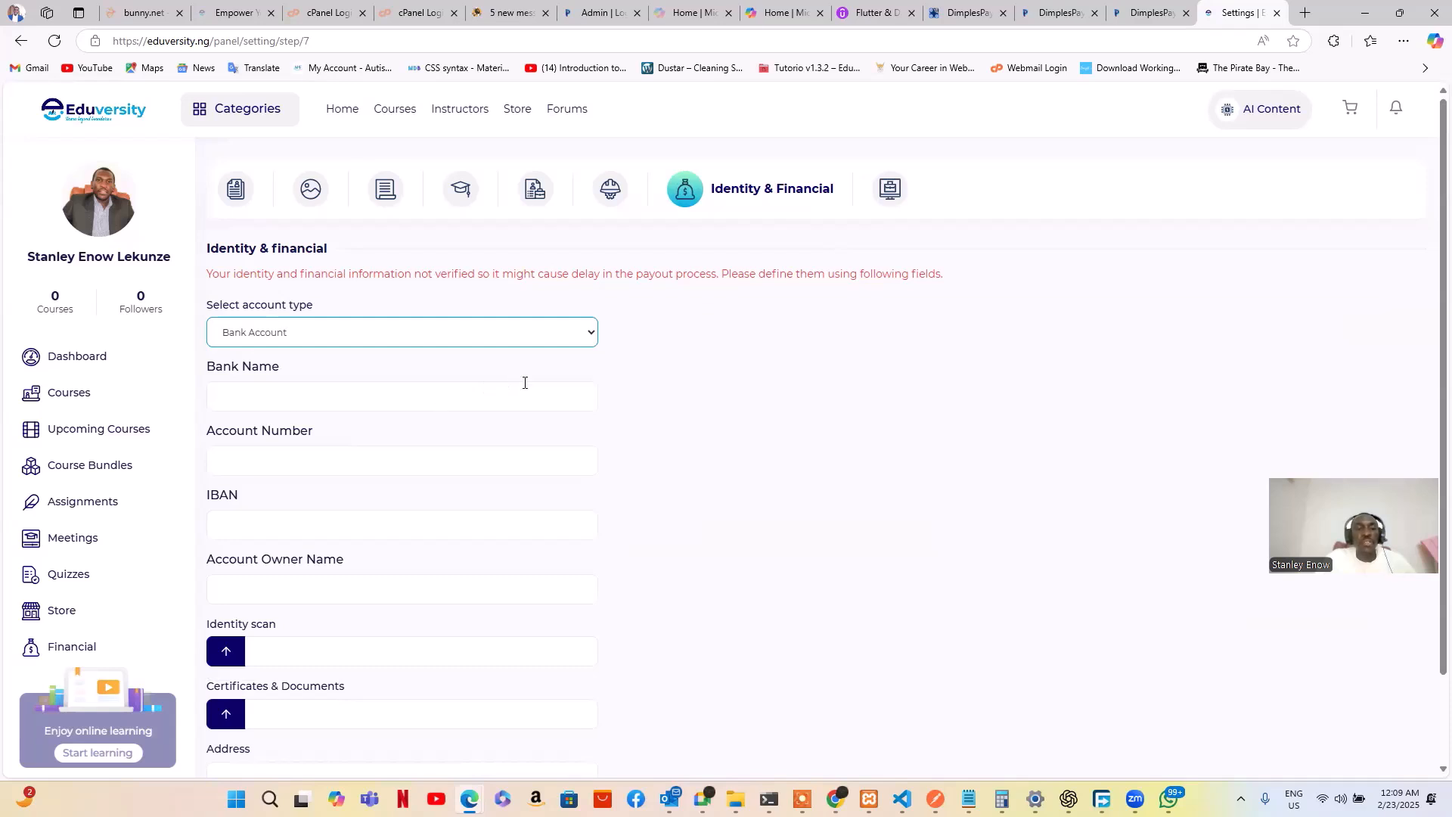
left_click(428, 393)
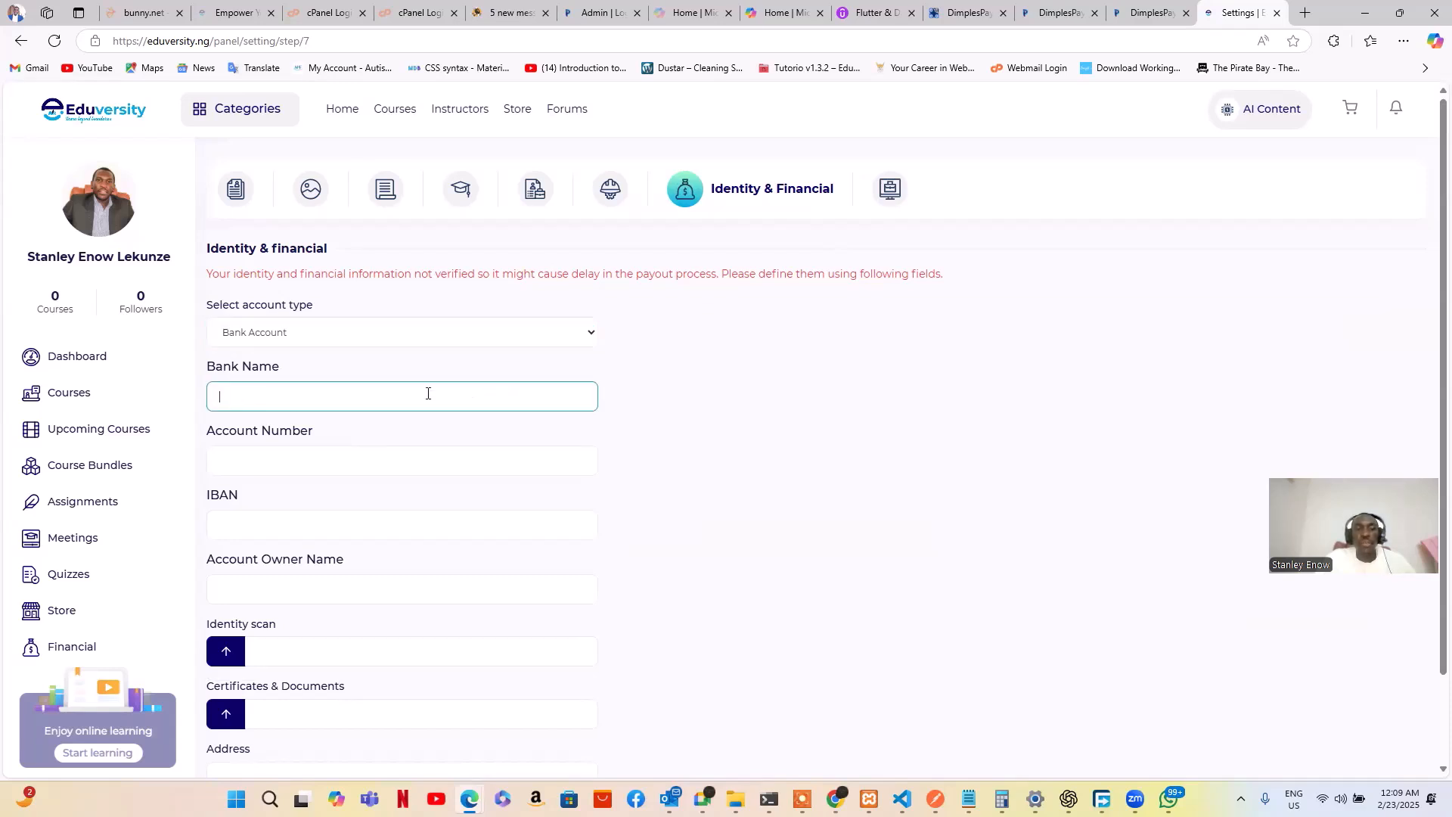
left_click(381, 462)
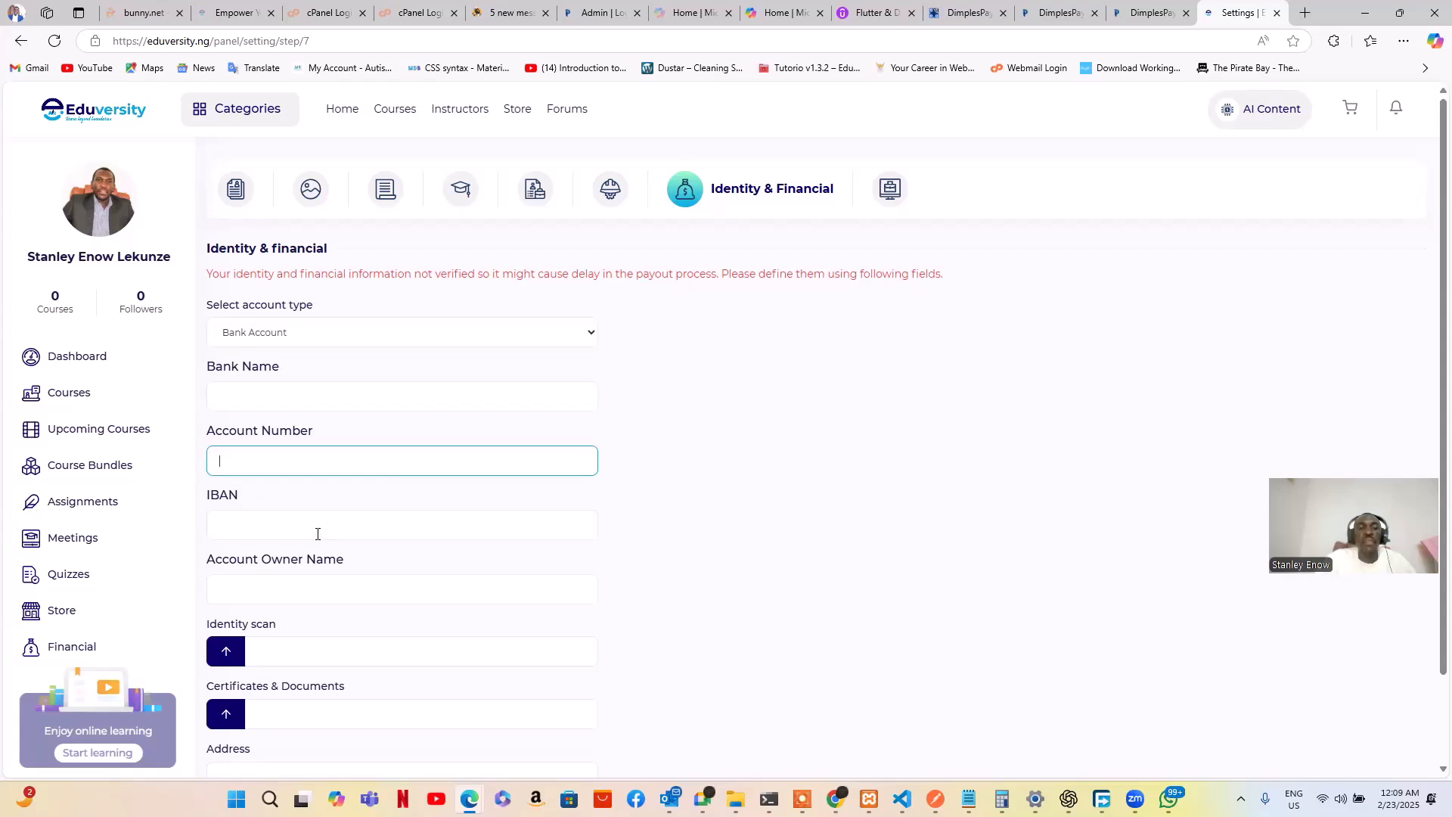
left_click(316, 587)
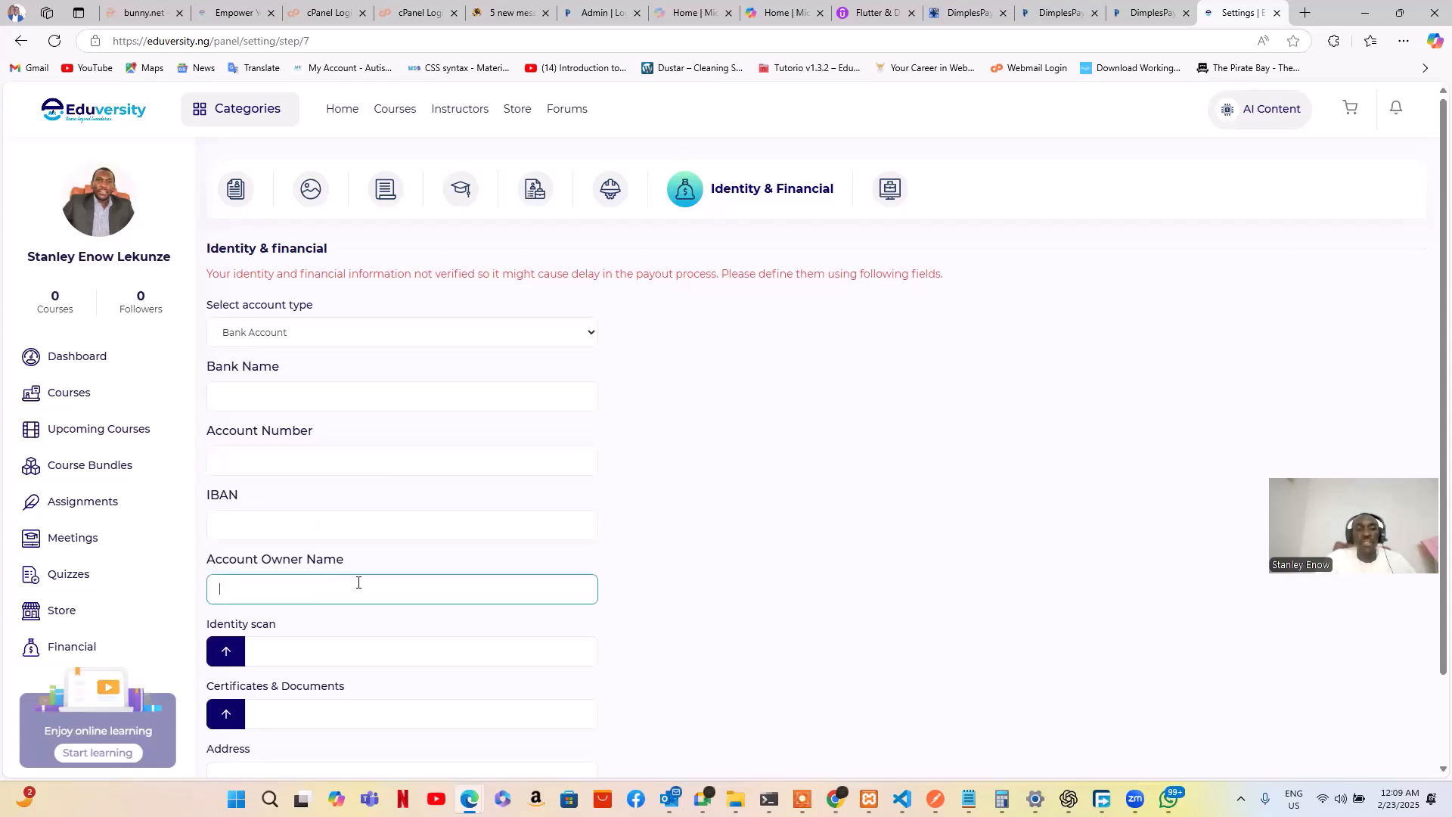
left_click(716, 611)
scroll(717, 613, "down", 2)
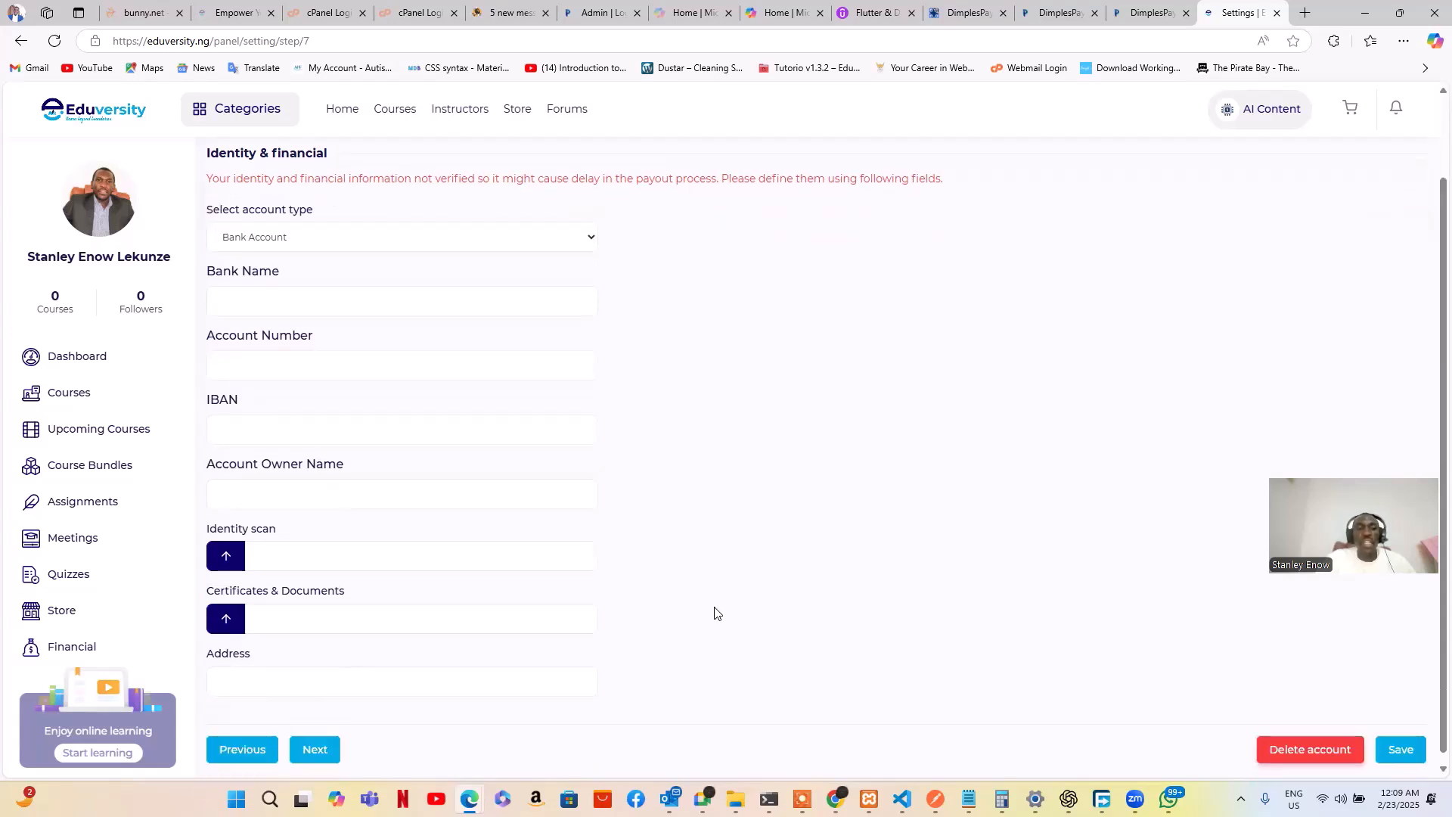
scroll(717, 613, "down", 1)
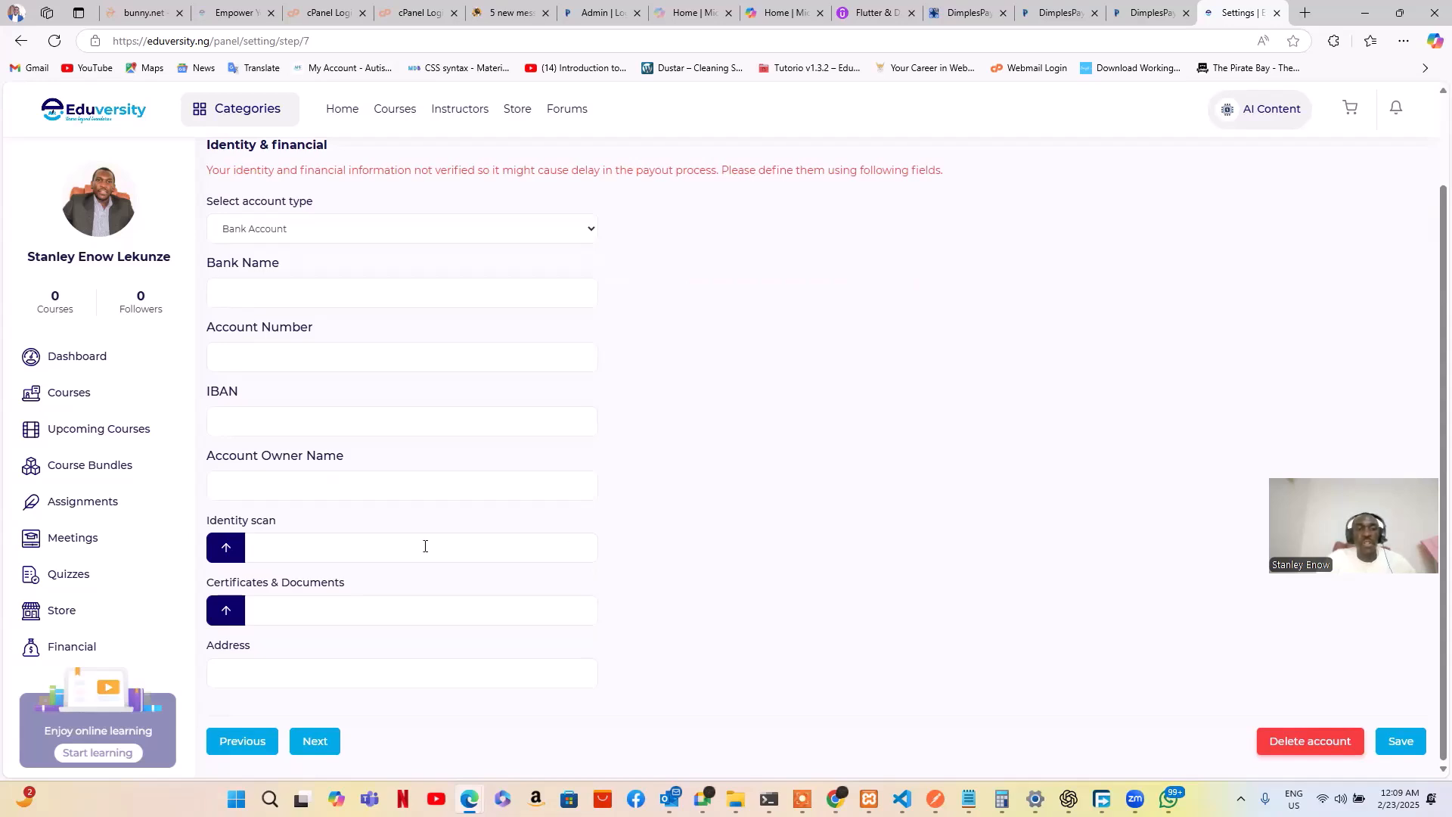
Review the Certificates & Documents and Address fields, leaving them blank
left_click(317, 617)
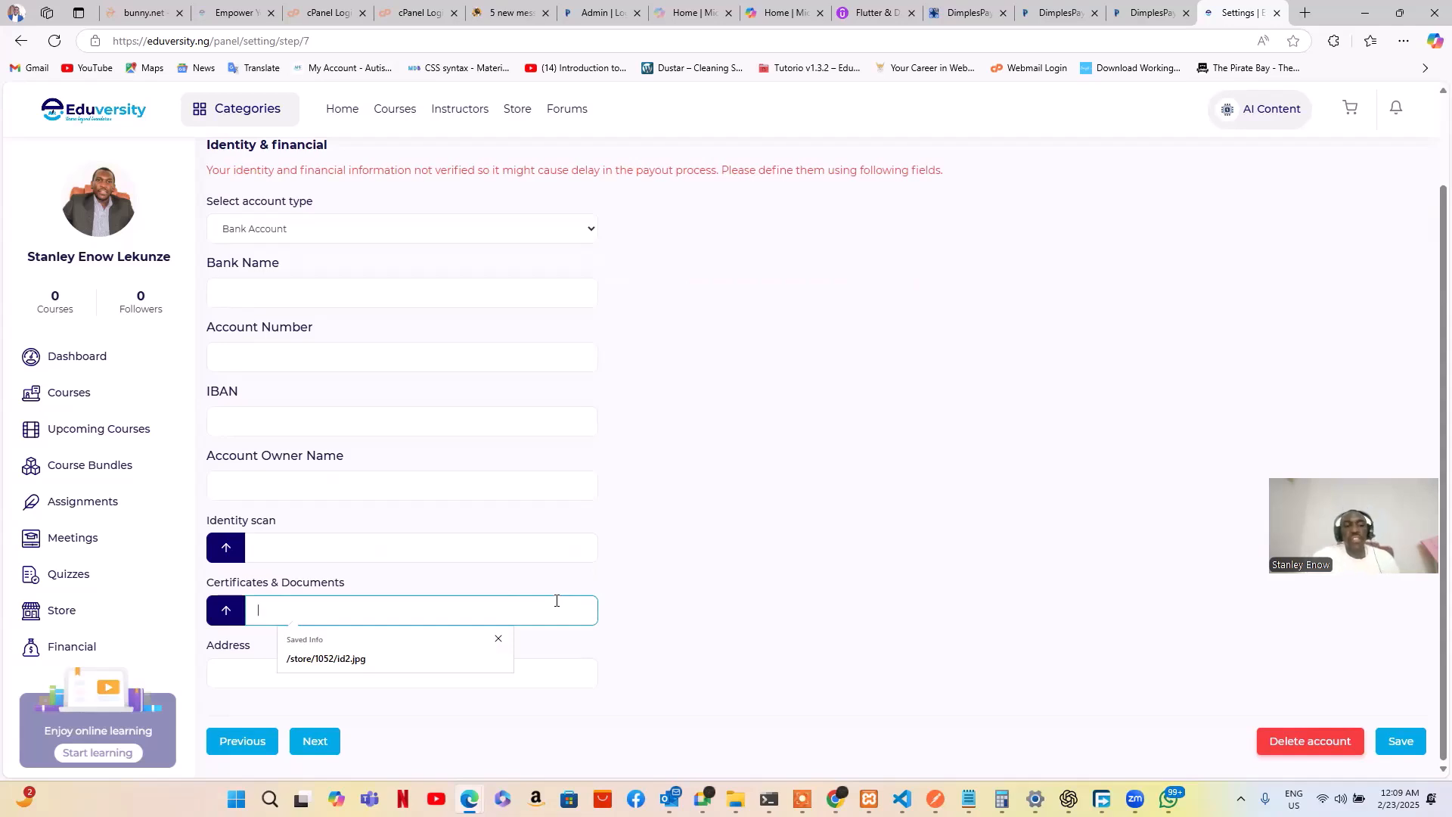
left_click(550, 682)
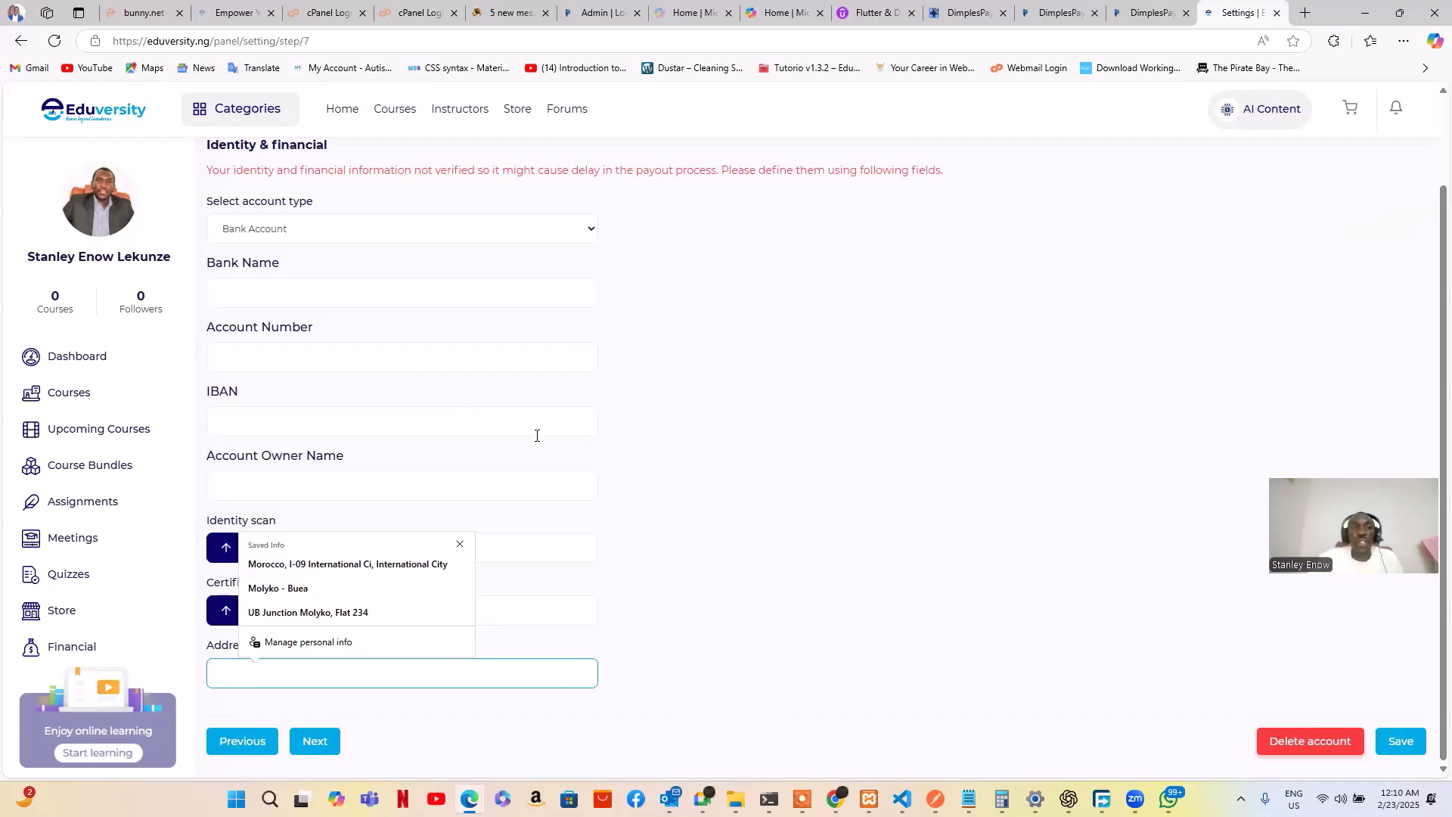
scroll(537, 442, "up", 2)
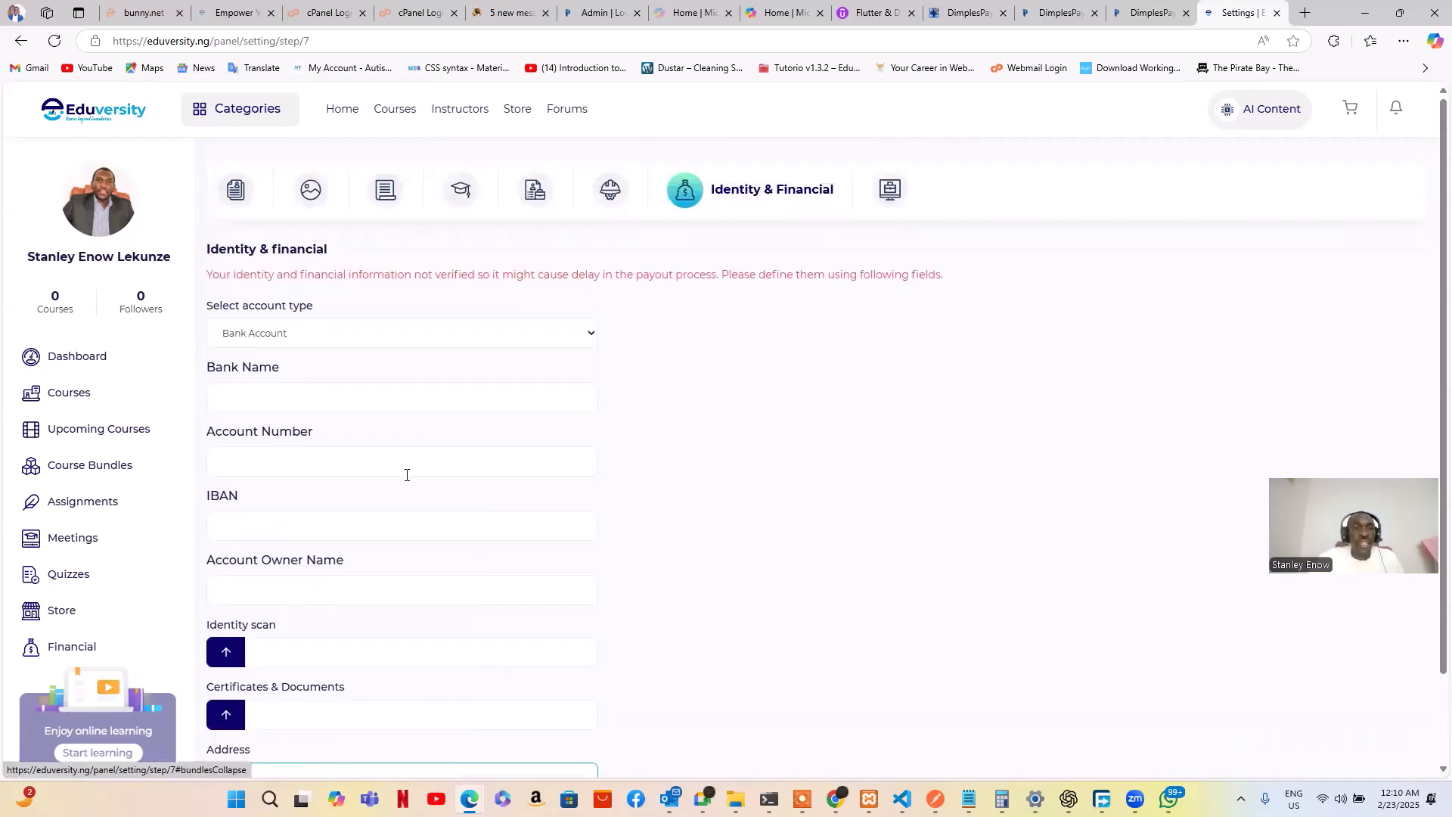
scroll(564, 434, "down", 2)
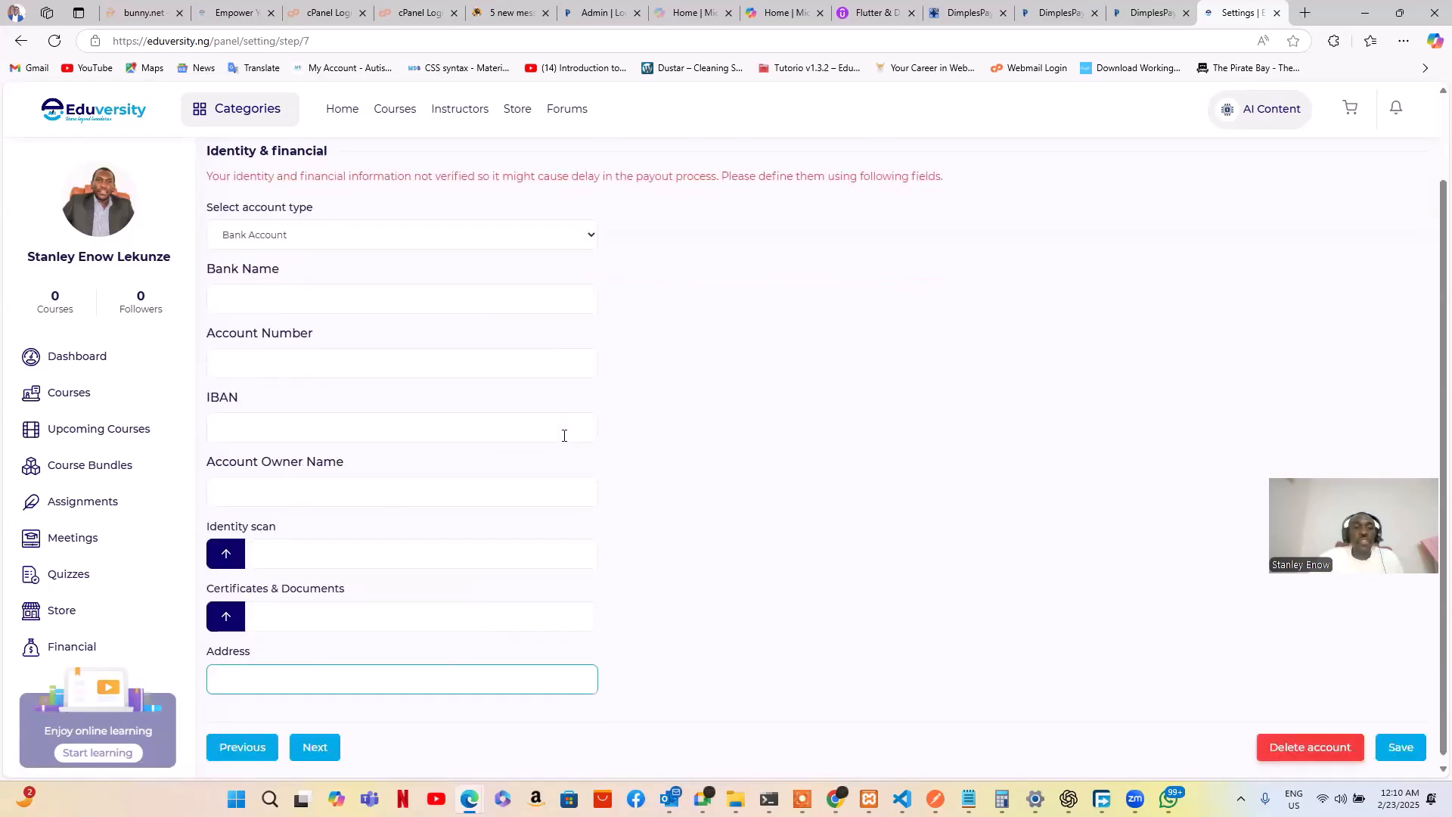
scroll(560, 484, "up", 1)
scroll(564, 474, "up", 1)
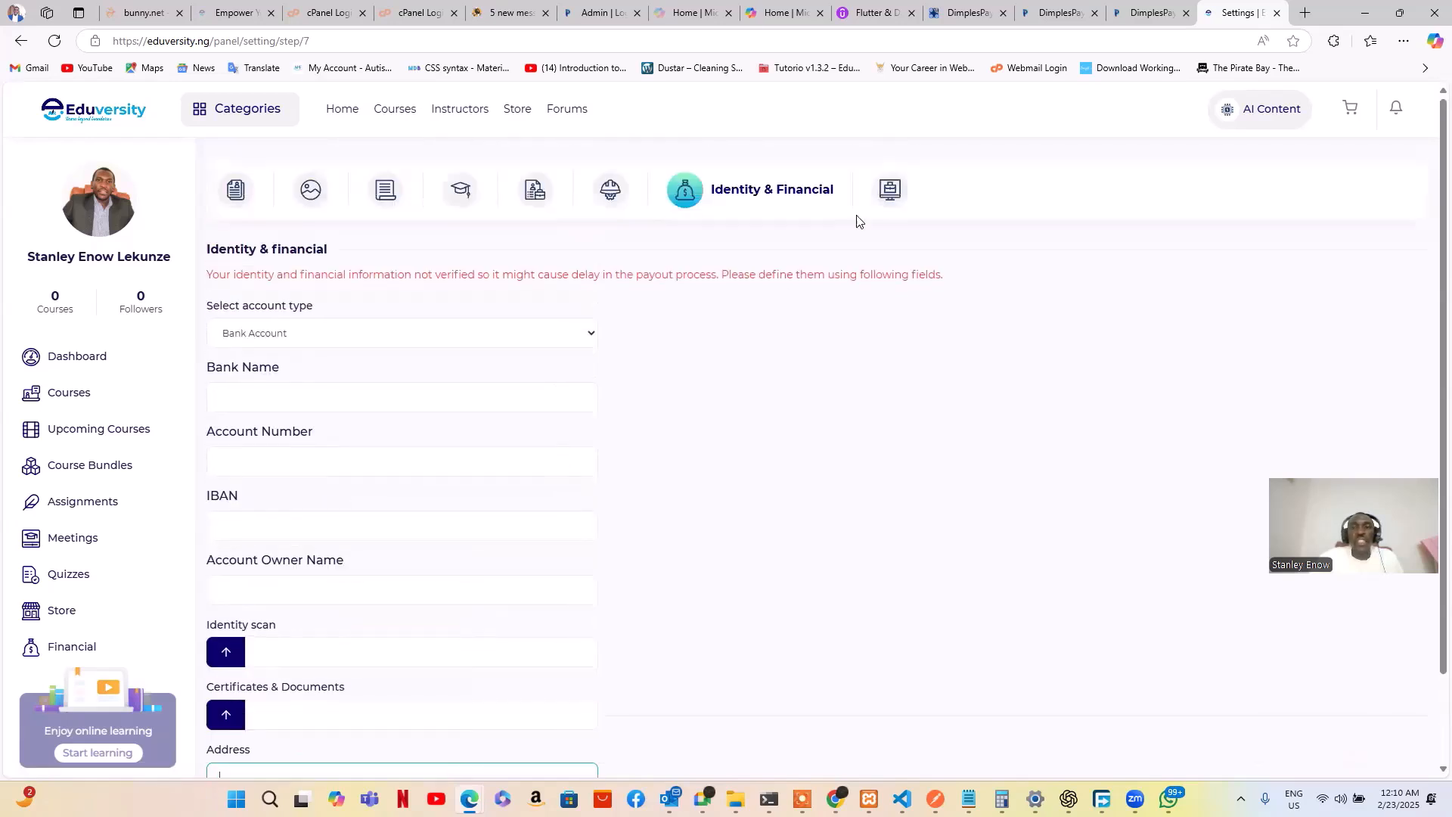
scroll(716, 376, "down", 2)
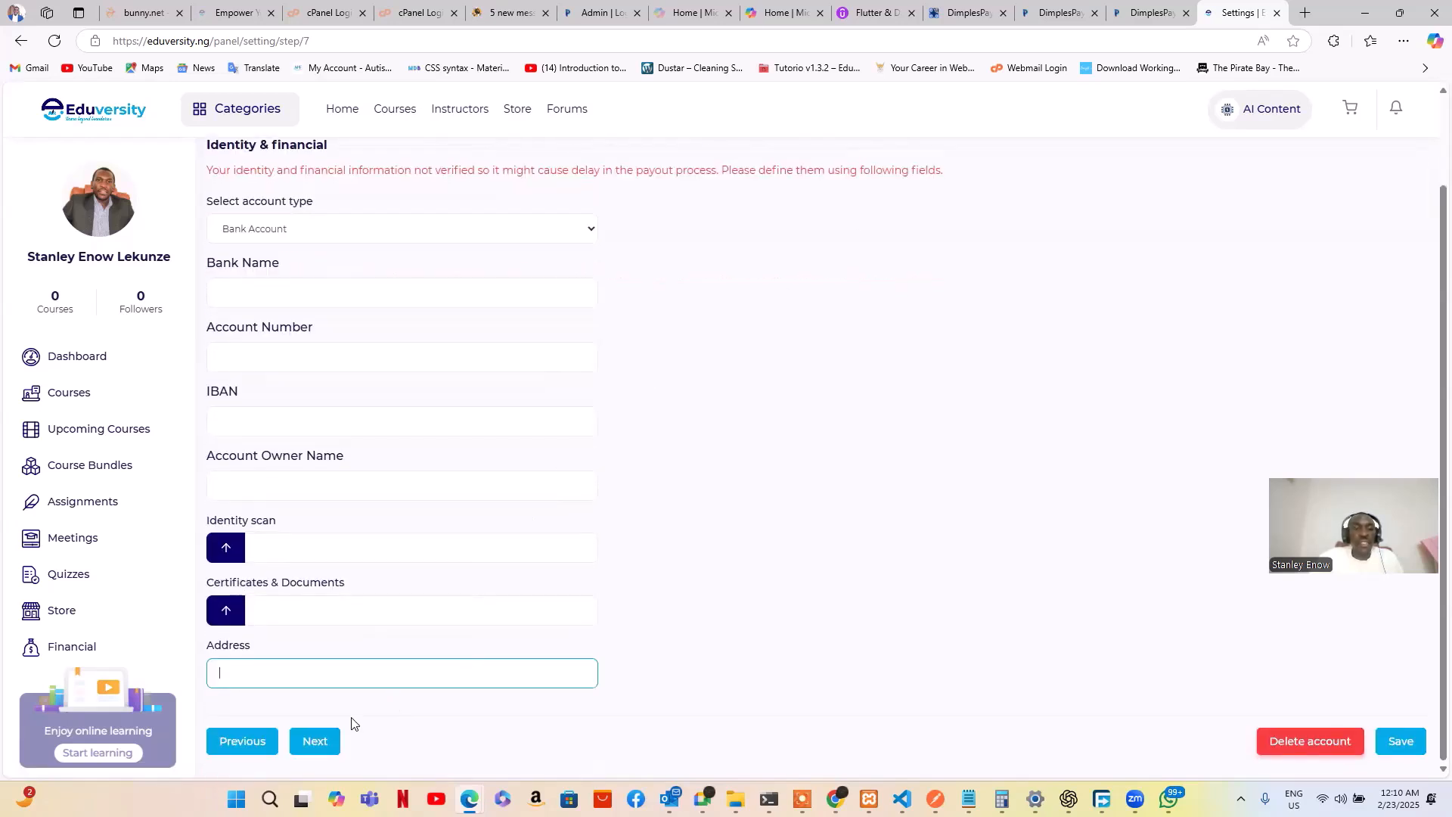
Save the identity step and set gender to Male on Extra Information
left_click(314, 741)
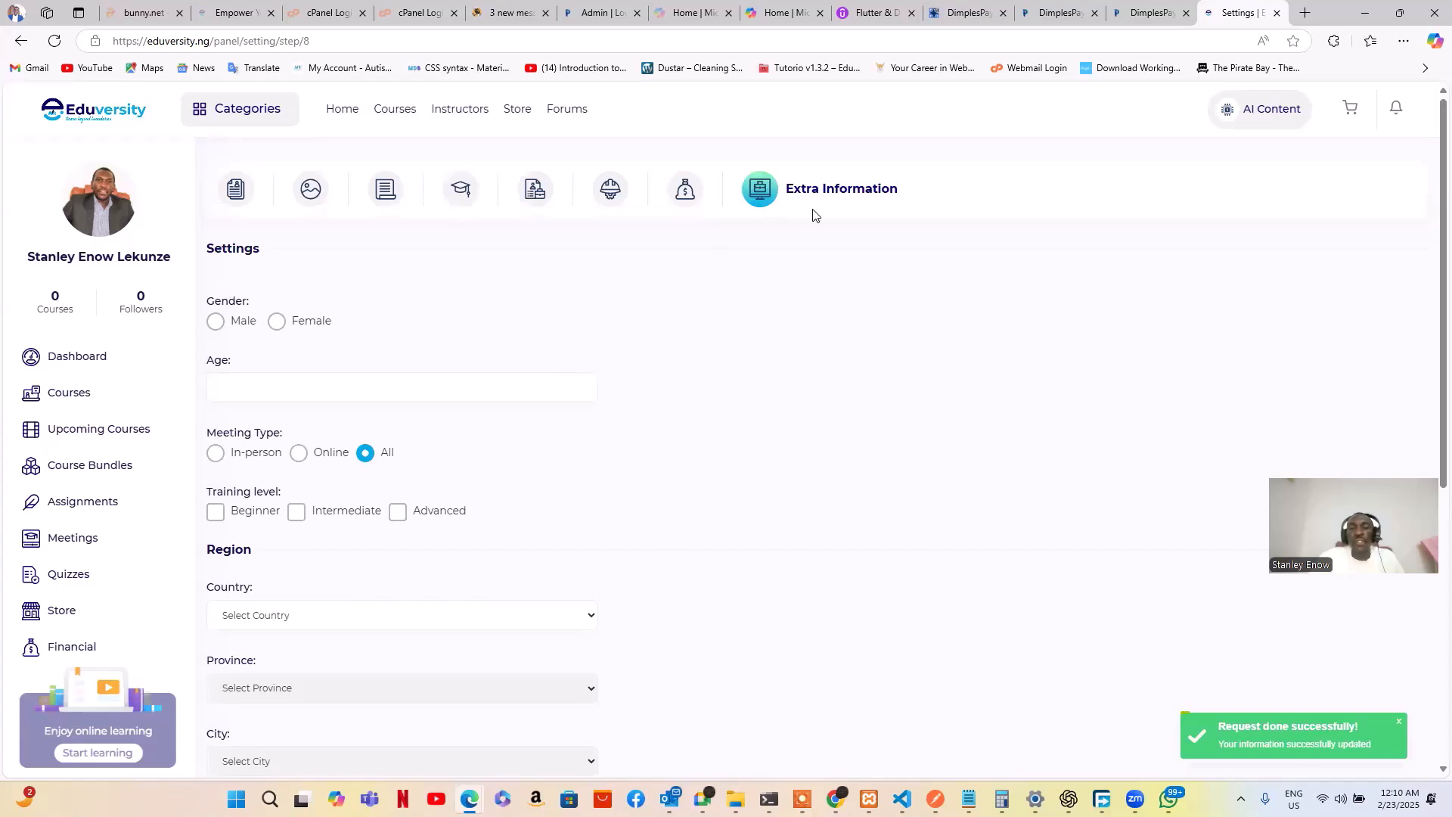
left_click(217, 322)
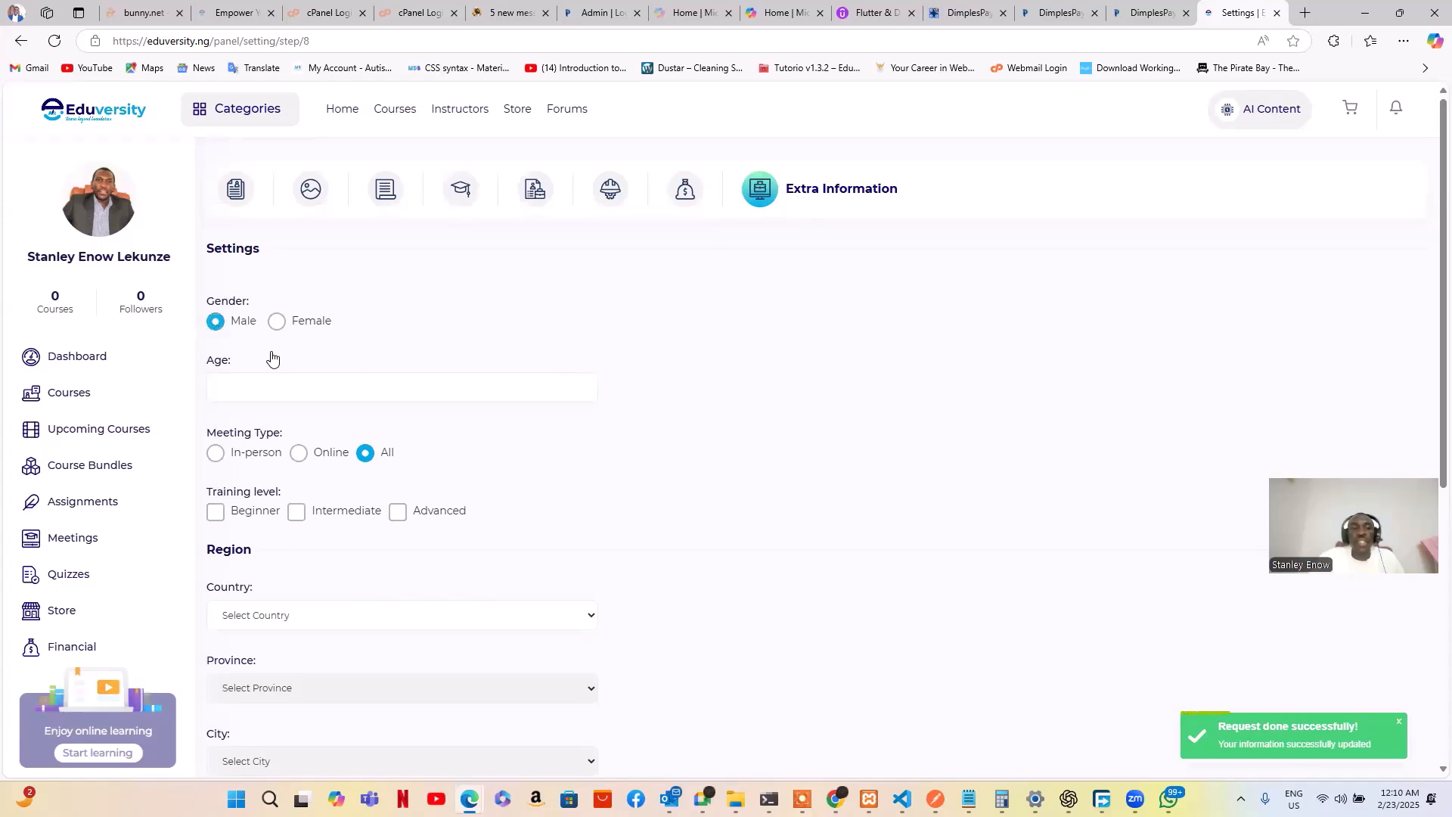
left_click(431, 386)
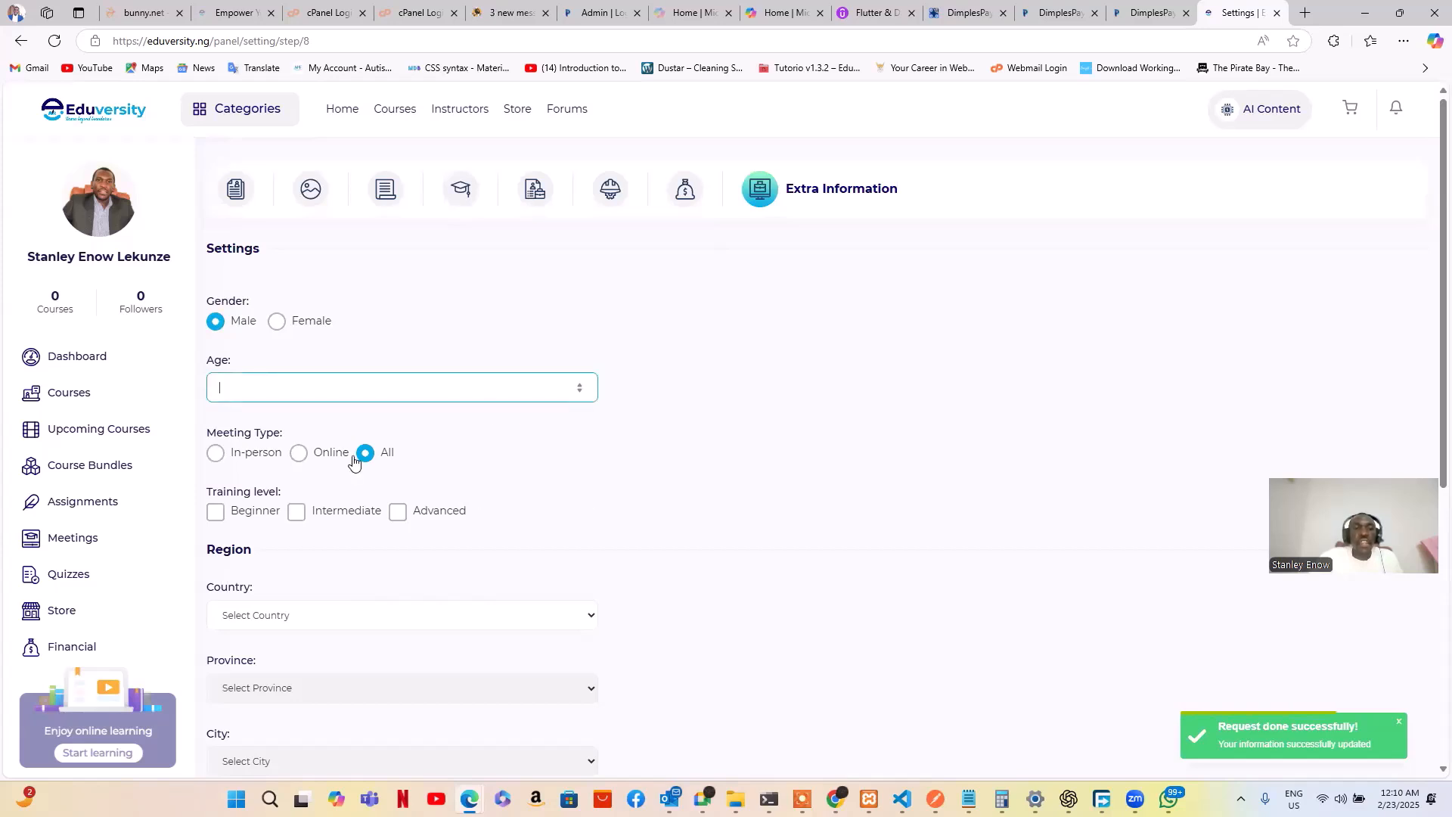
scroll(356, 453, "down", 1)
scroll(344, 456, "down", 1)
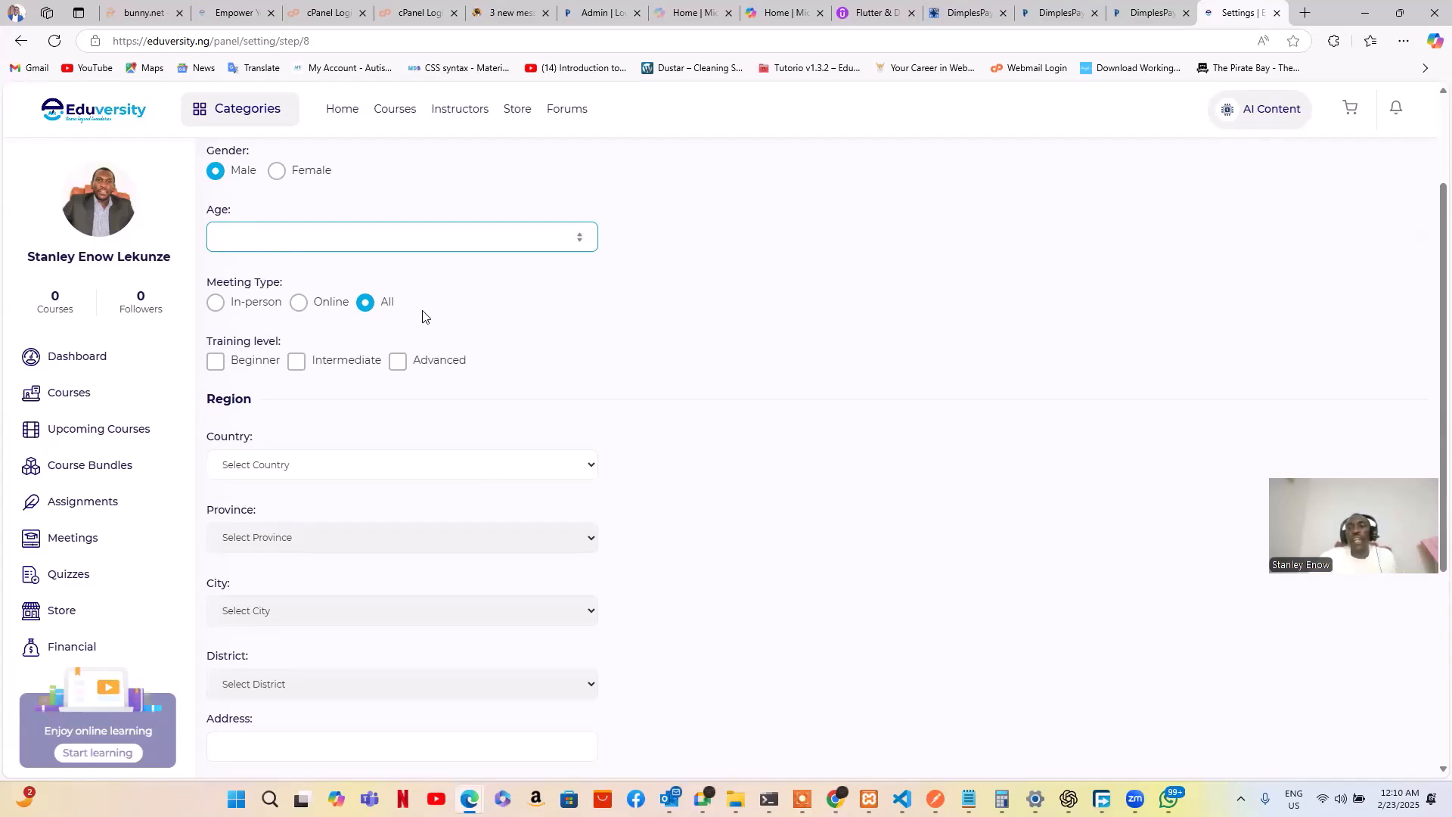
Set meeting type to All and mark Advanced as the training level
double_click(220, 306)
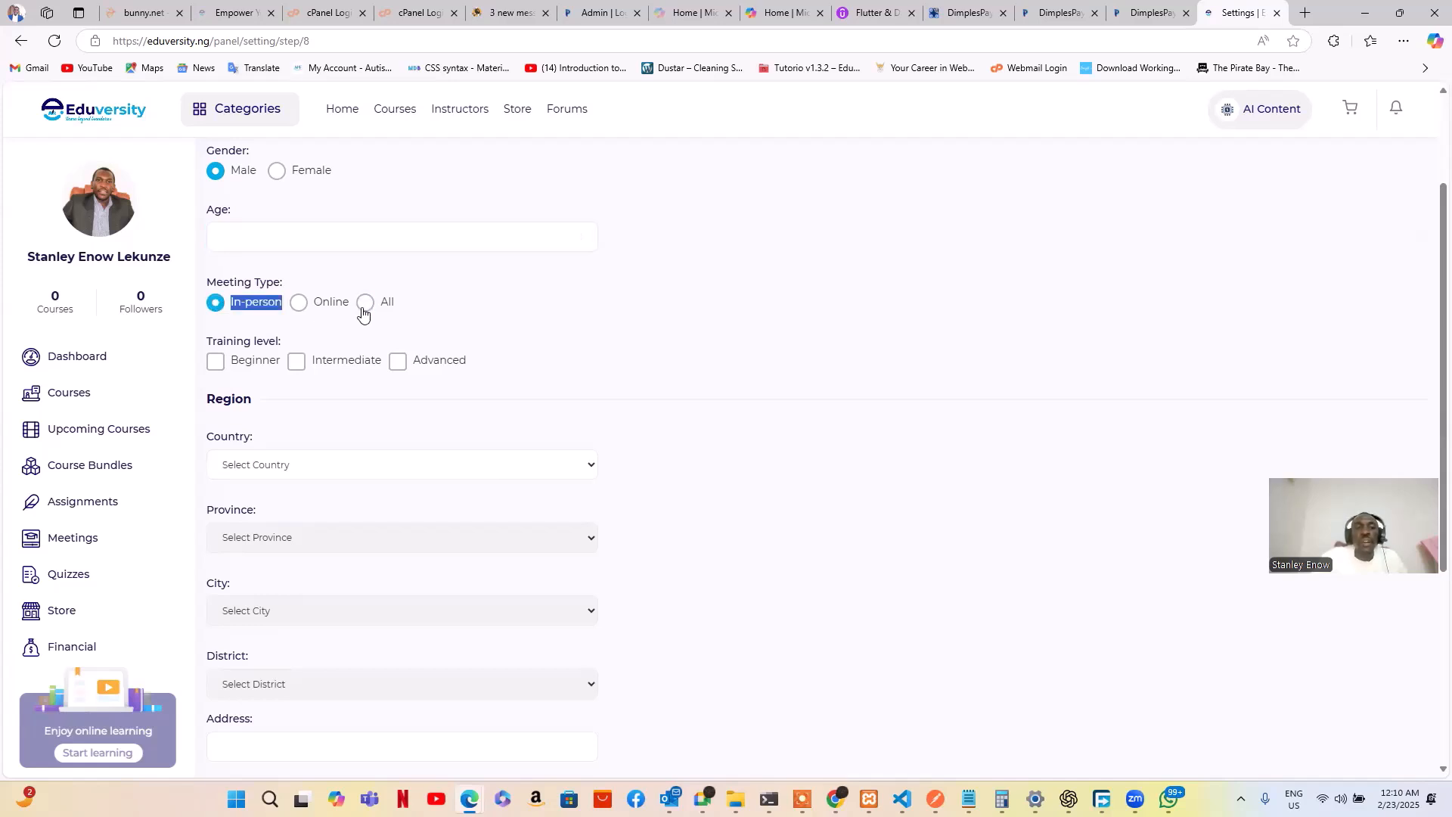
left_click(301, 309)
left_click(366, 304)
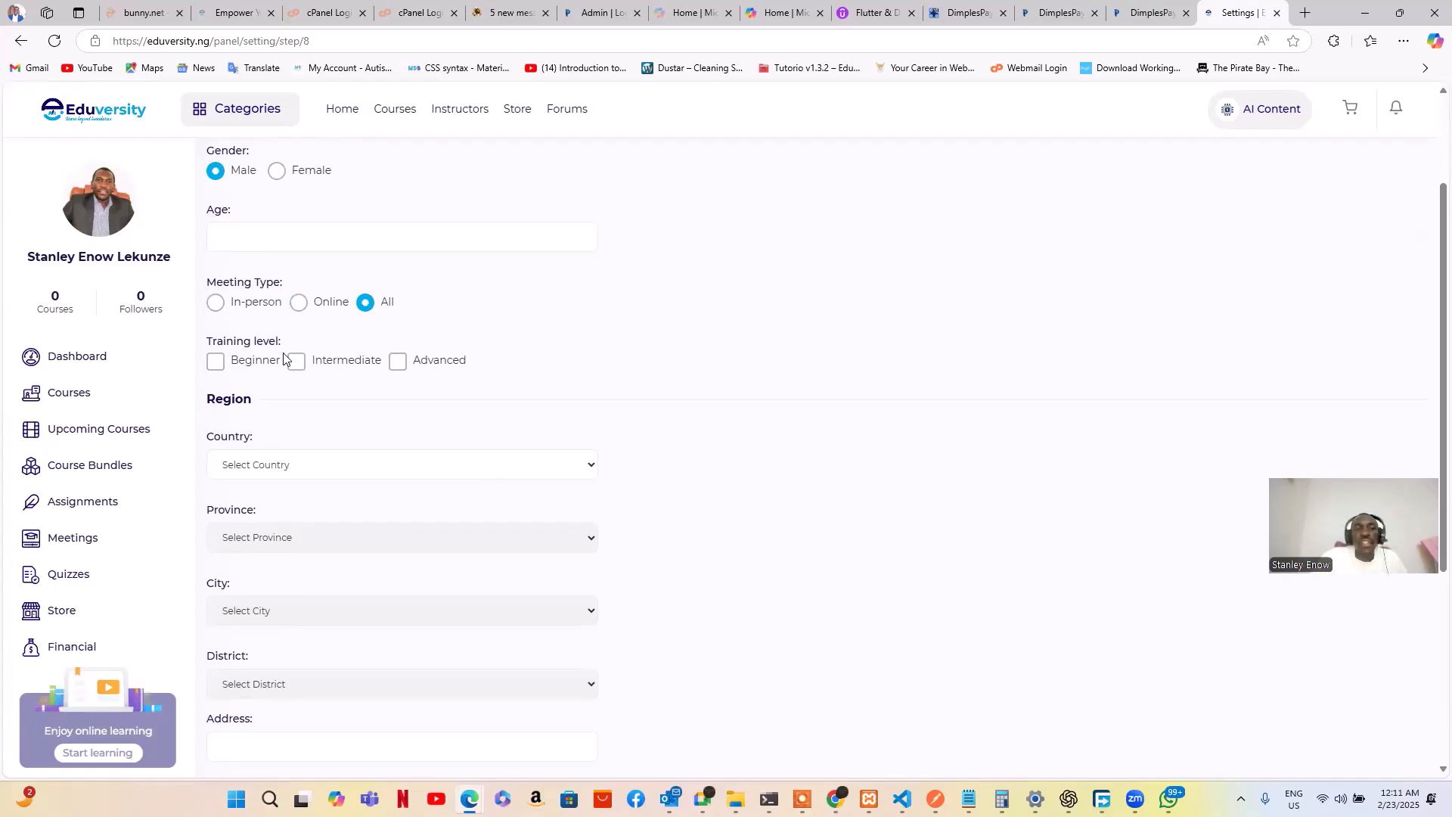
left_click(397, 361)
scroll(575, 390, "down", 2)
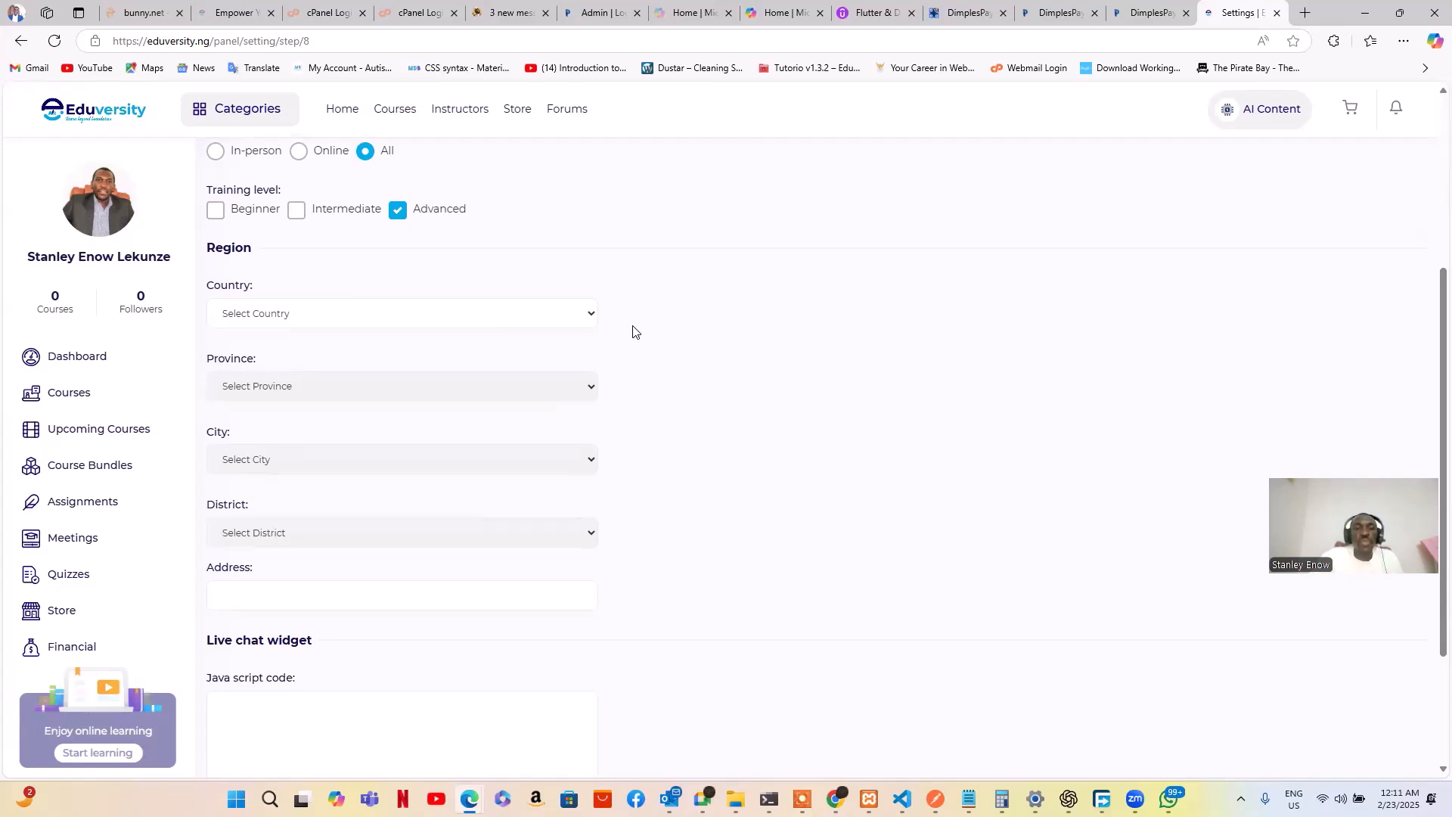
Set the region to country Nigeria, province Enugu and city Enugu
left_click(578, 316)
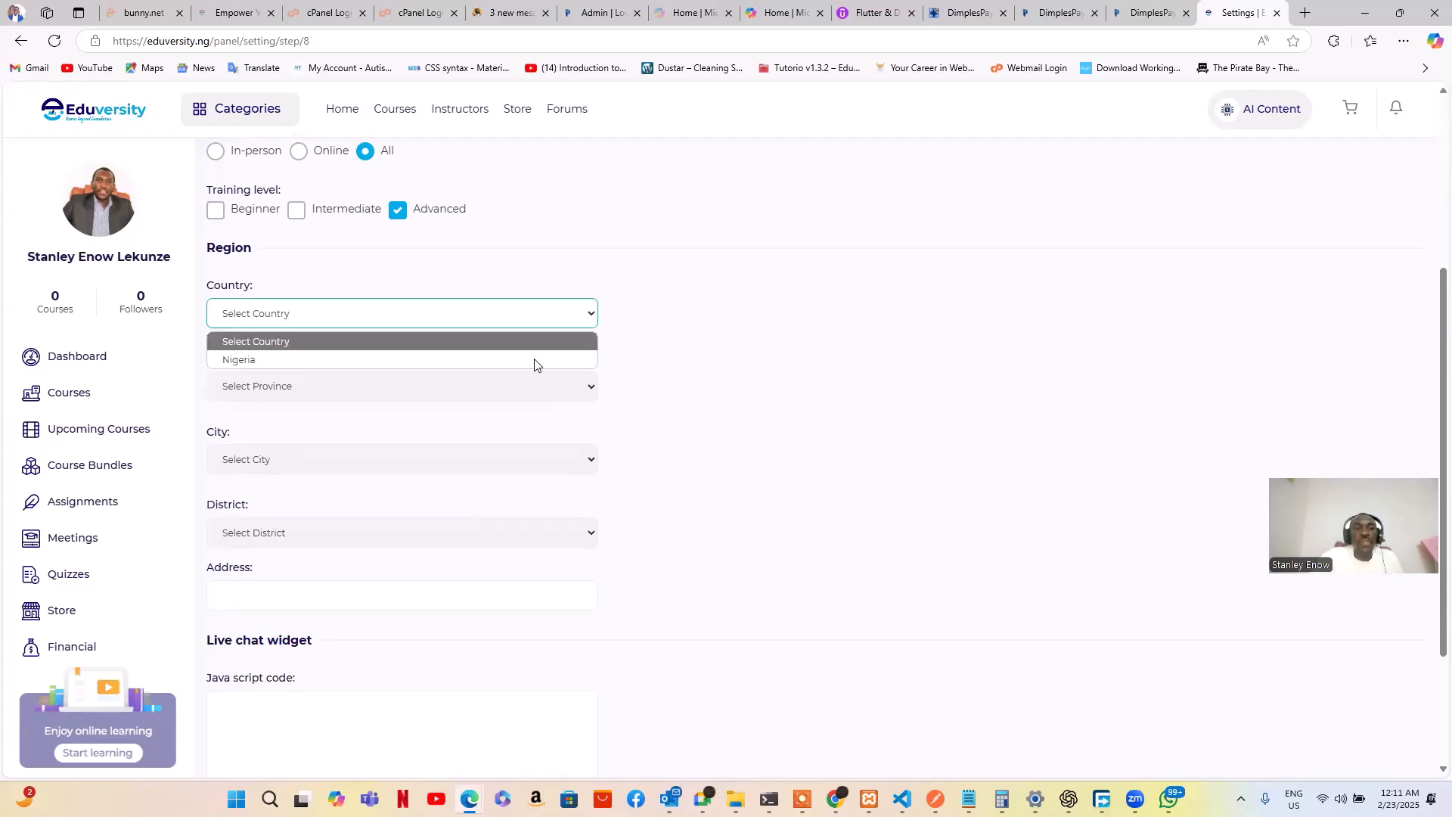
left_click(534, 360)
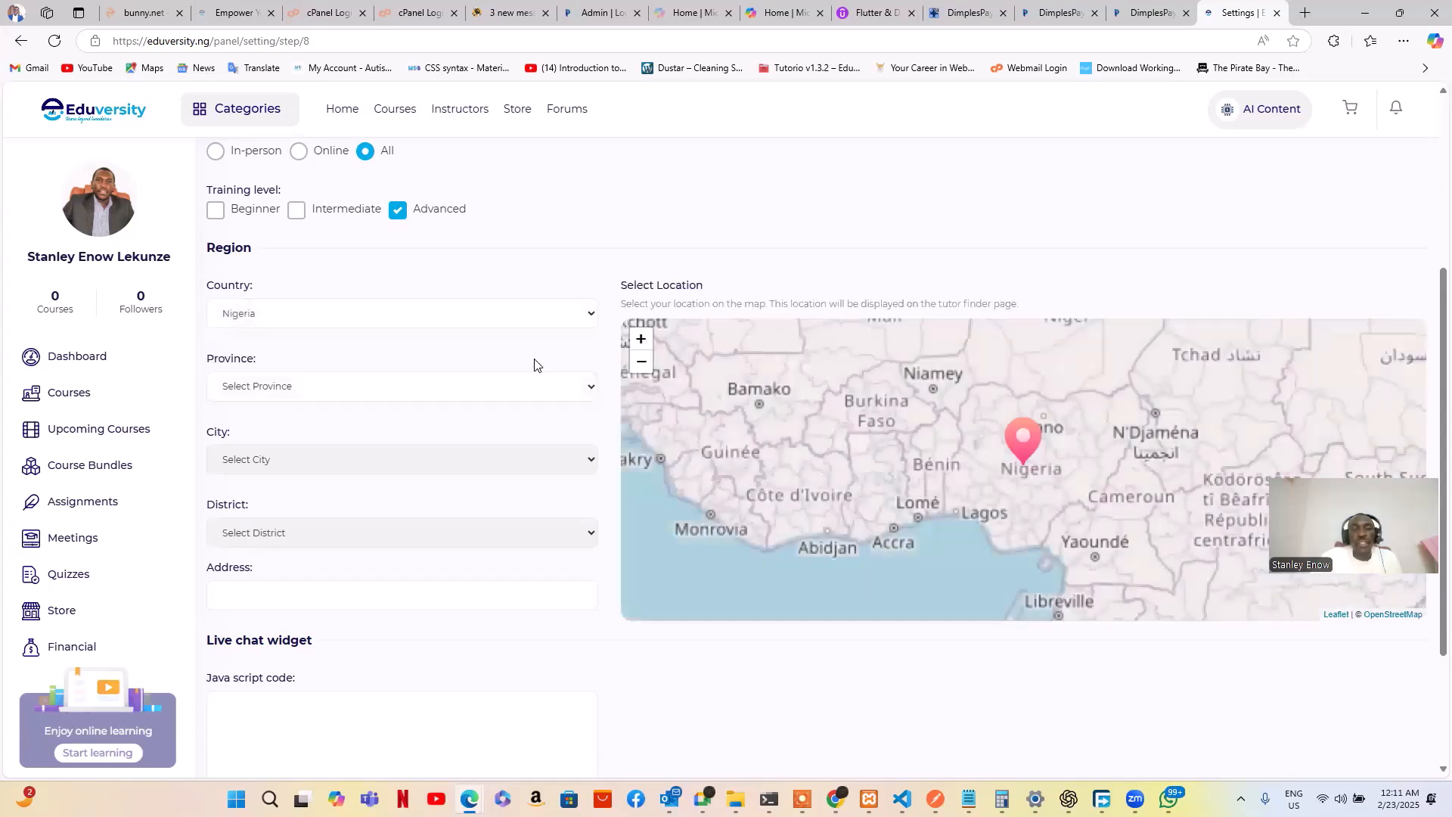
left_click(544, 387)
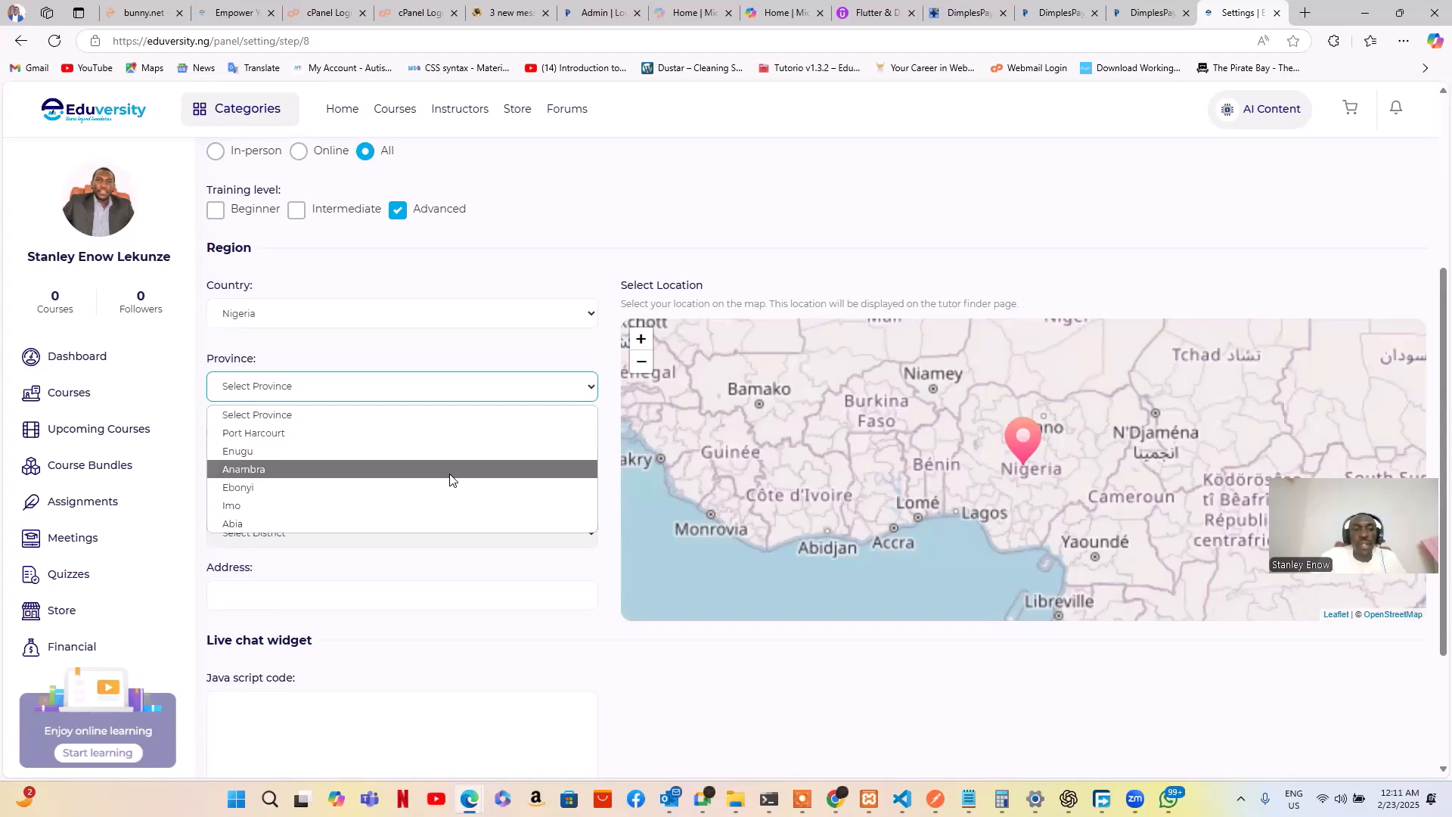
left_click(416, 452)
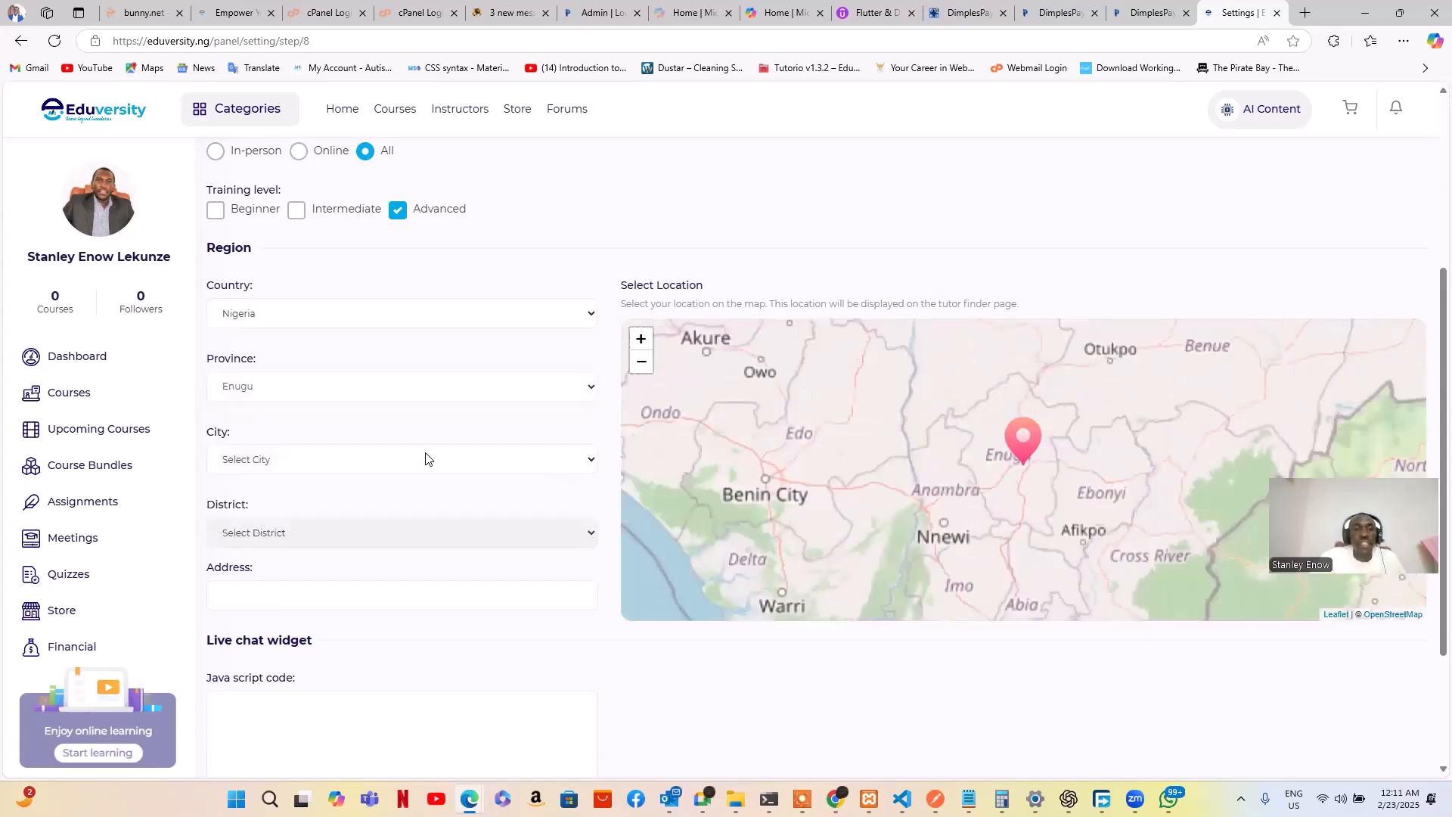
left_click(425, 460)
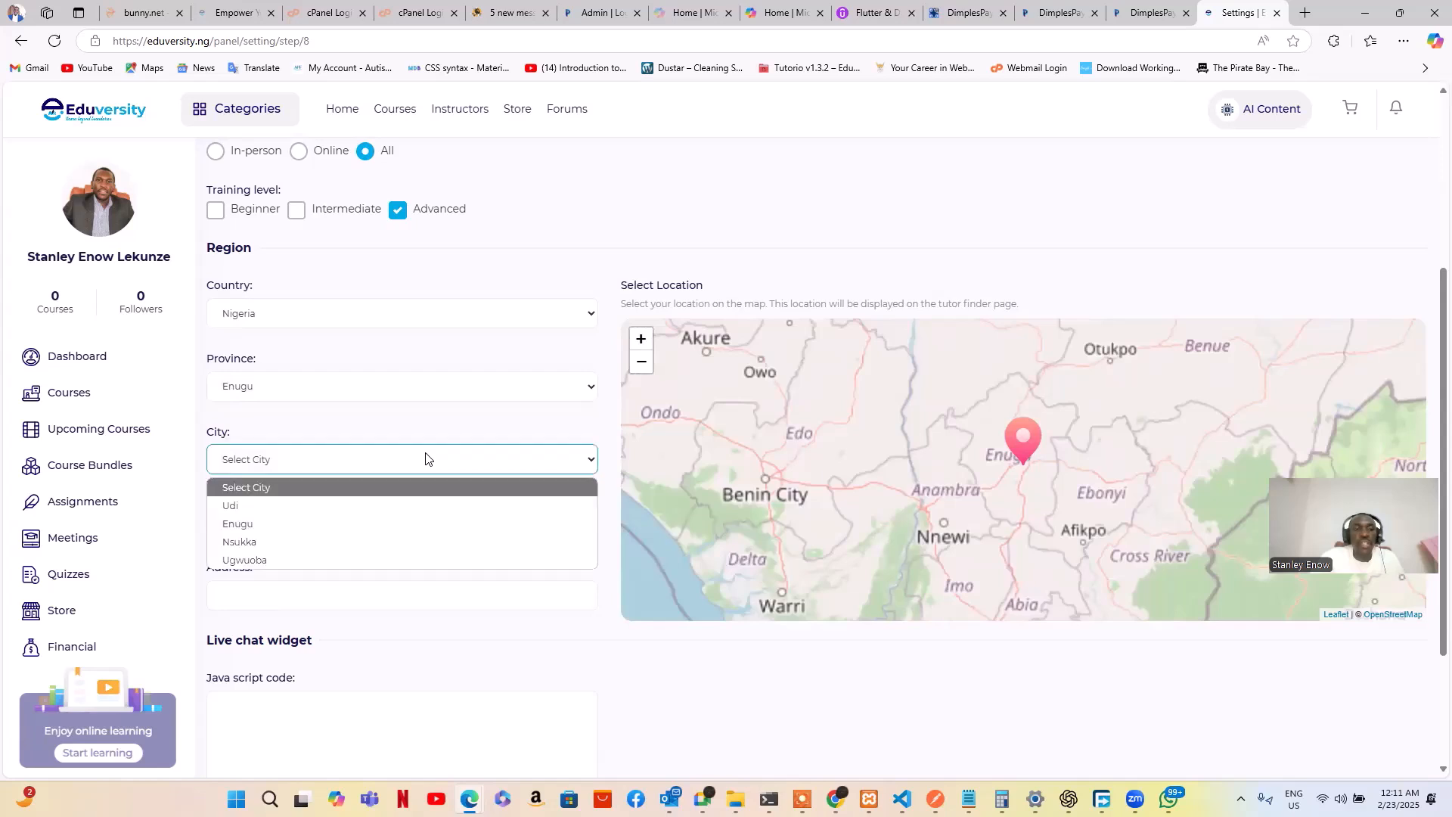
left_click(389, 521)
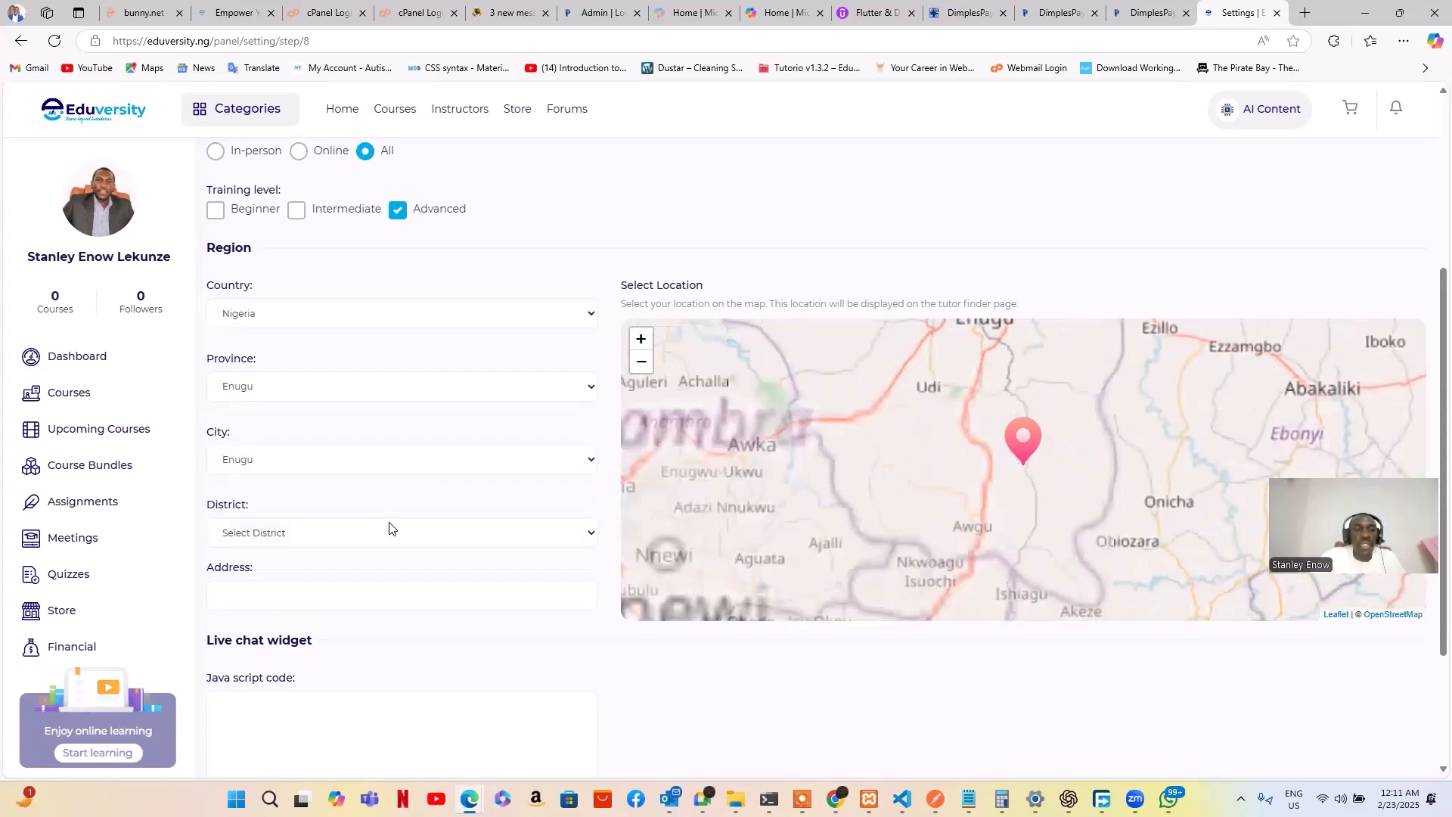
Leave district and address unset and scroll down to the Save button
left_click(389, 531)
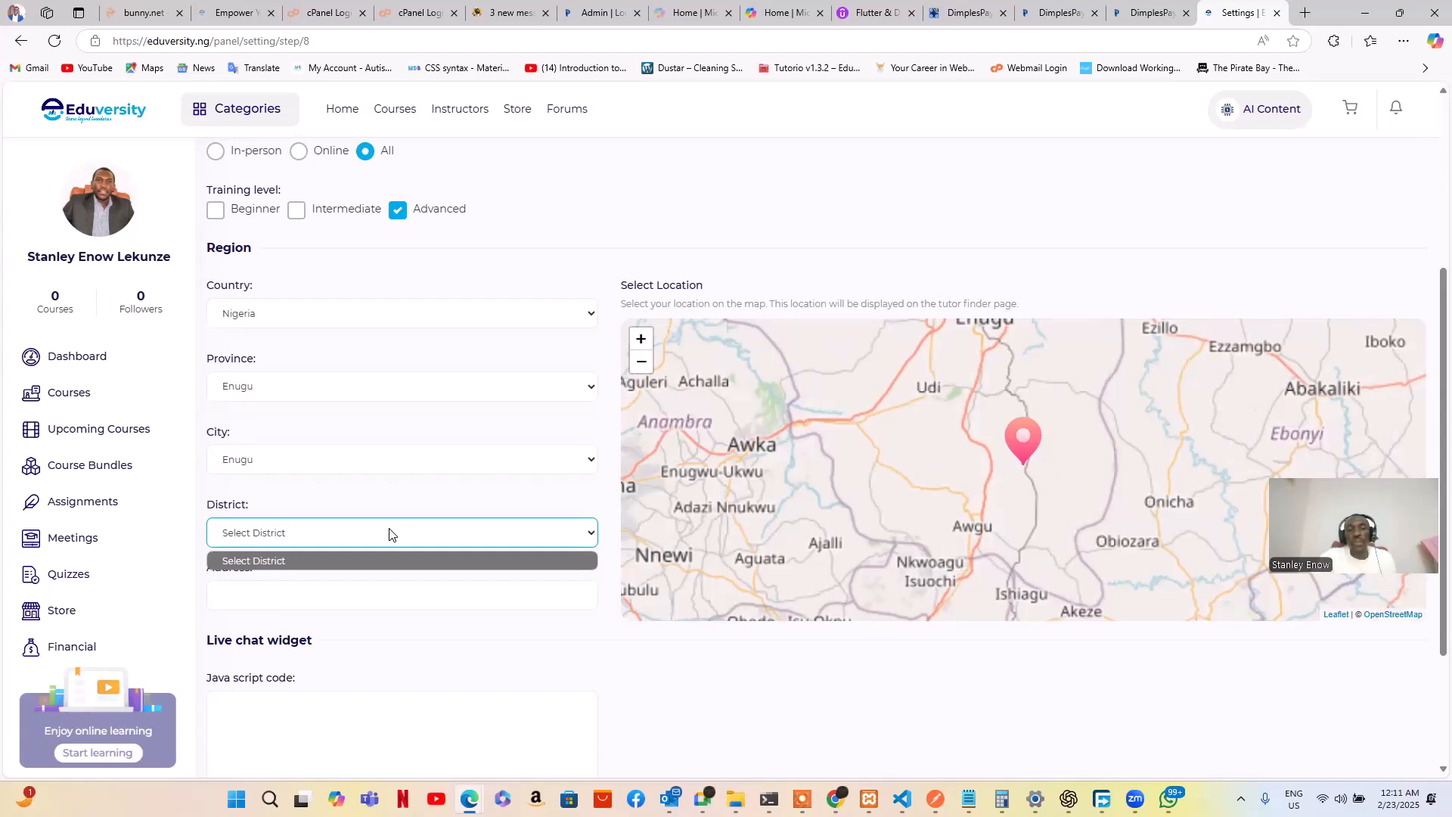
left_click(385, 602)
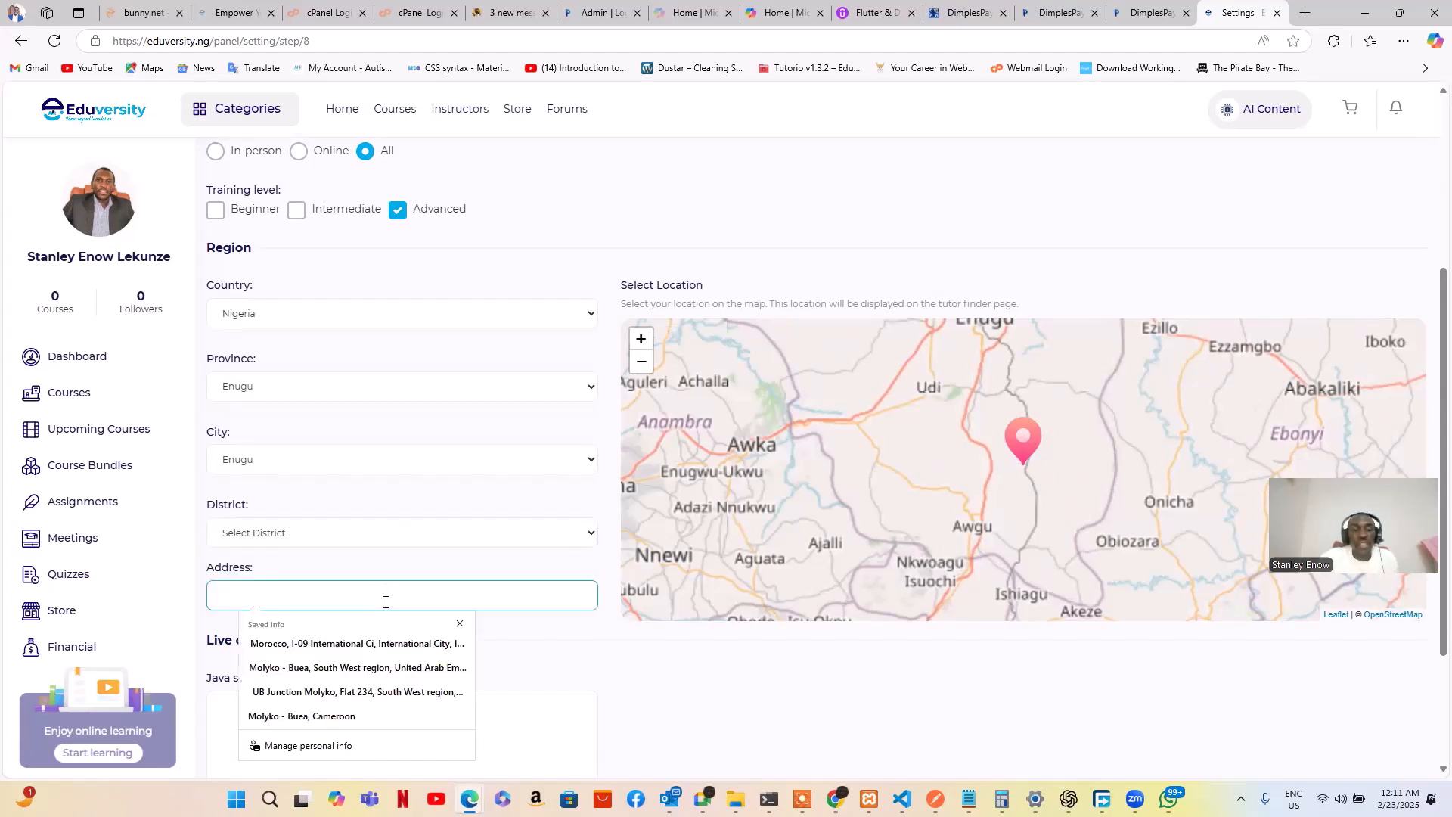
left_click(537, 631)
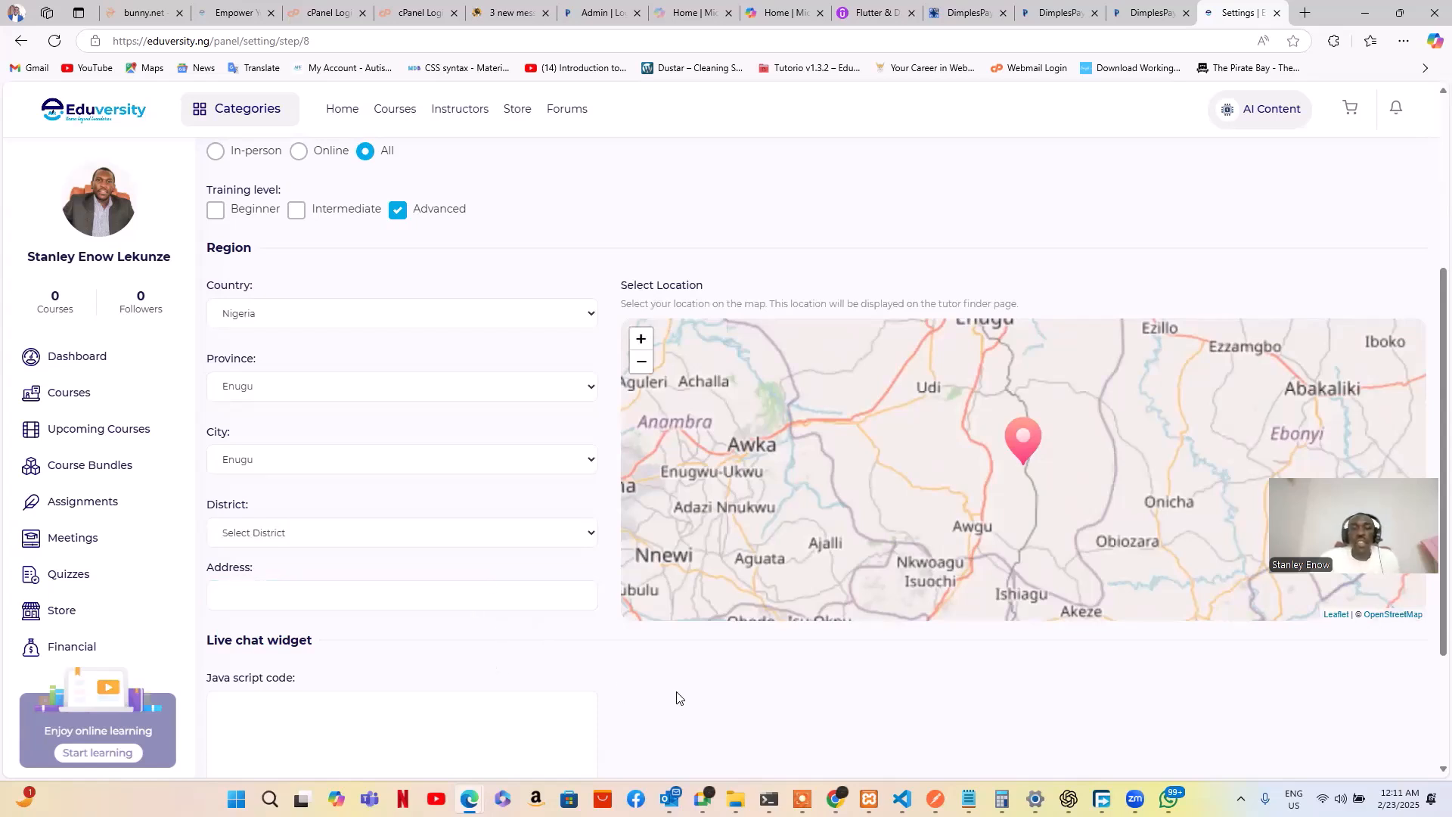
scroll(680, 697, "down", 3)
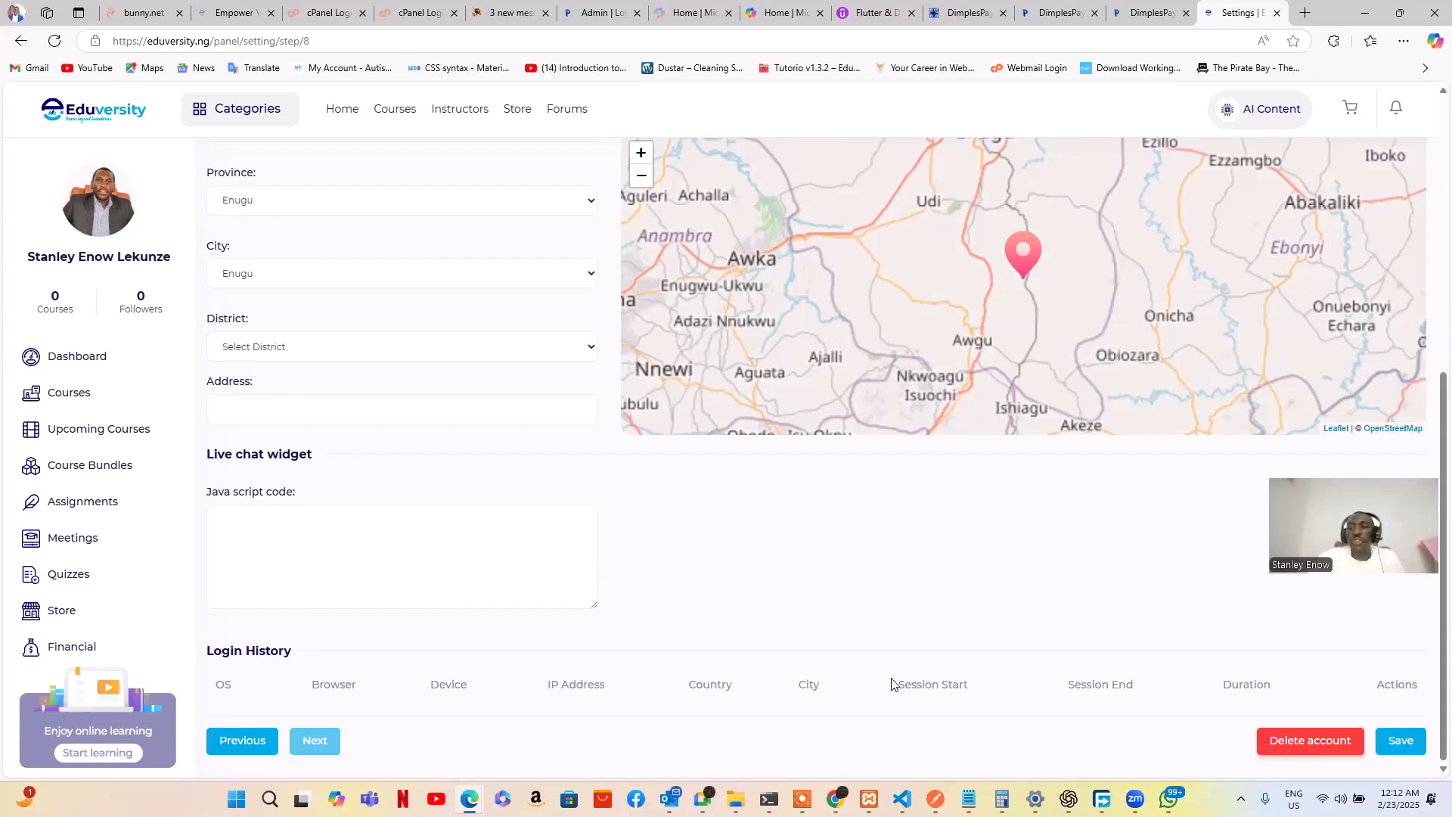
Save the extra information (Male, All meeting type, Advanced, Enugu, Nigeria), then expand the sidebar's Courses menu
left_click(1402, 745)
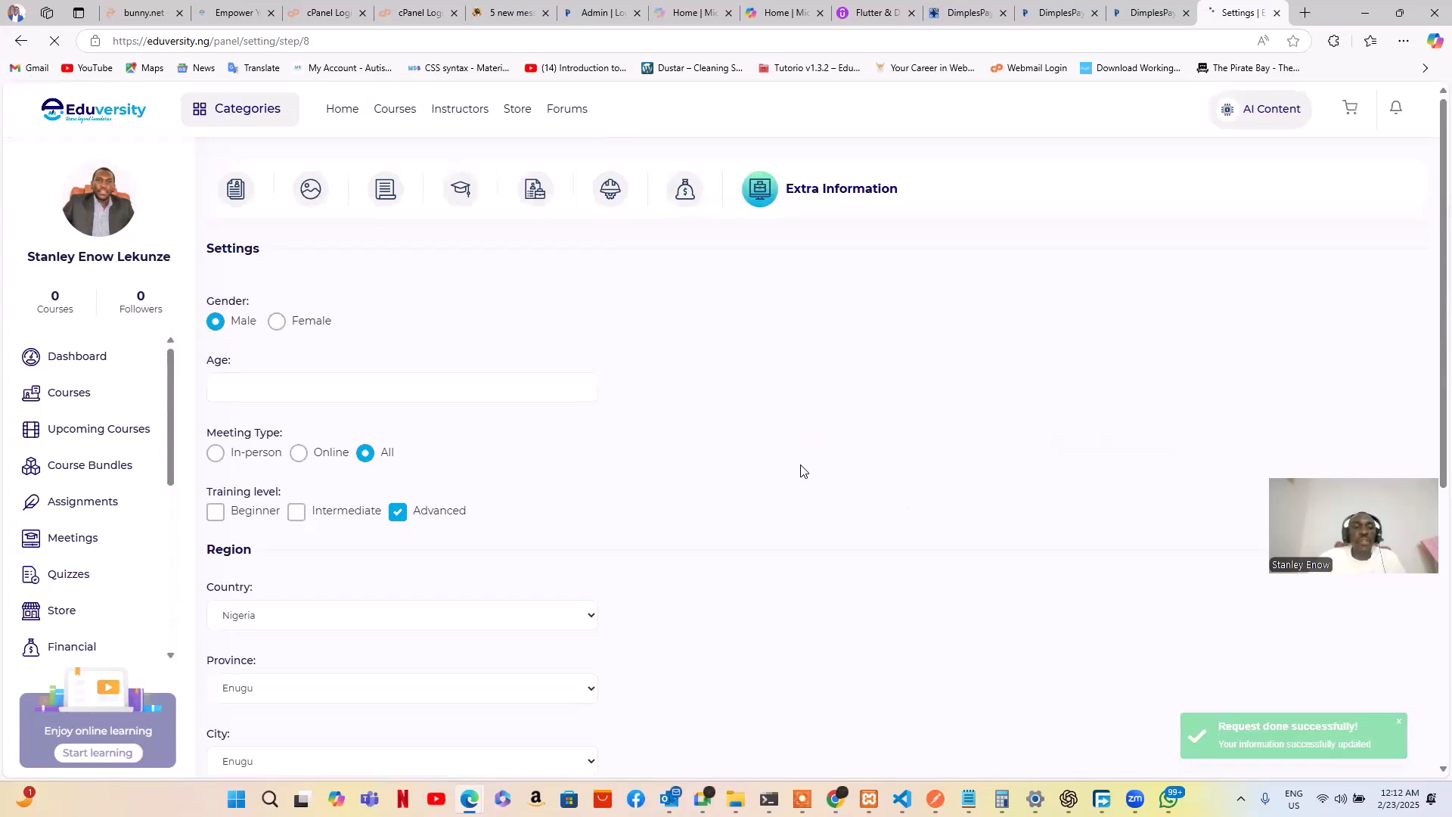
scroll(801, 469, "down", 2)
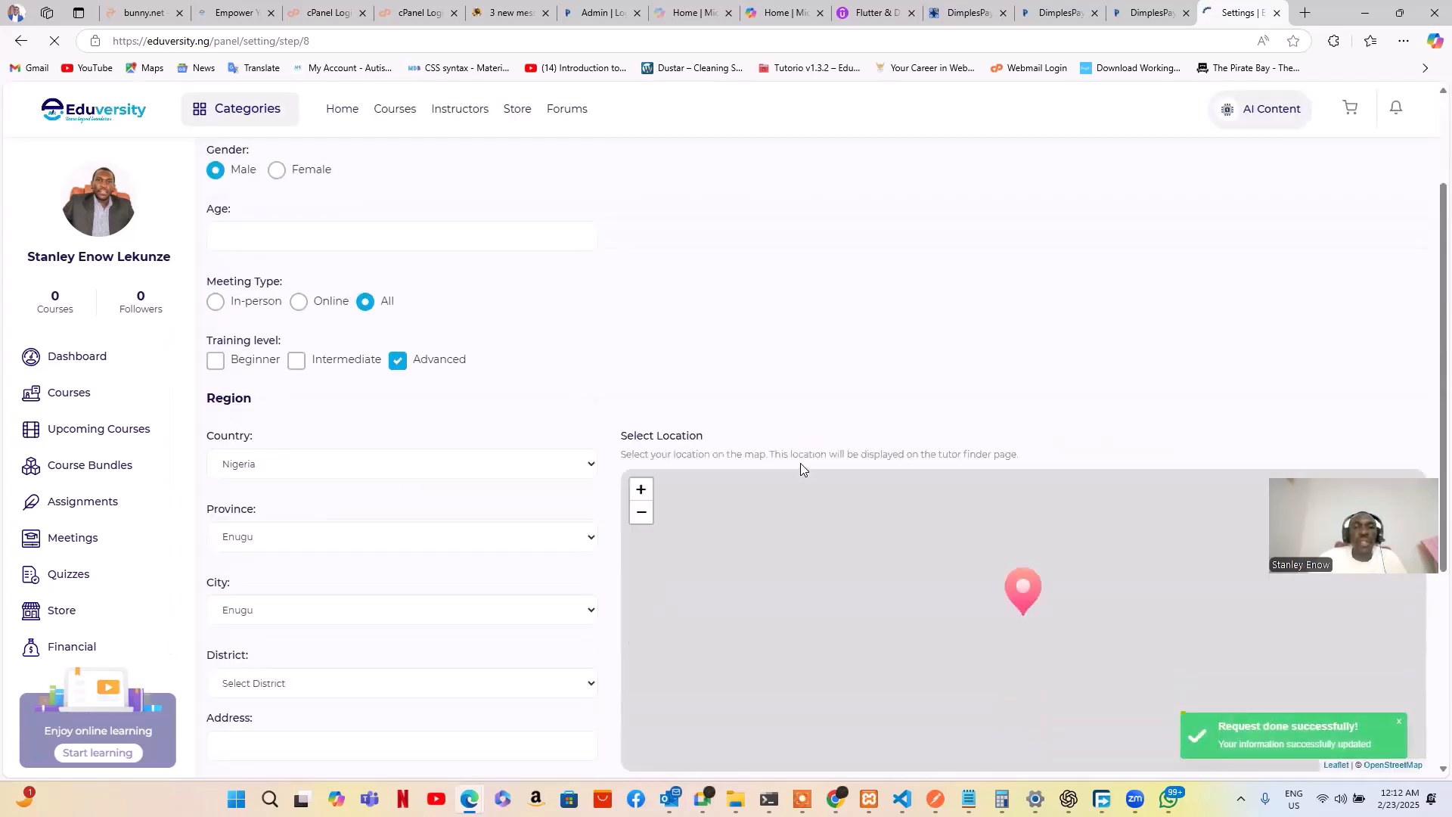
scroll(800, 469, "up", 2)
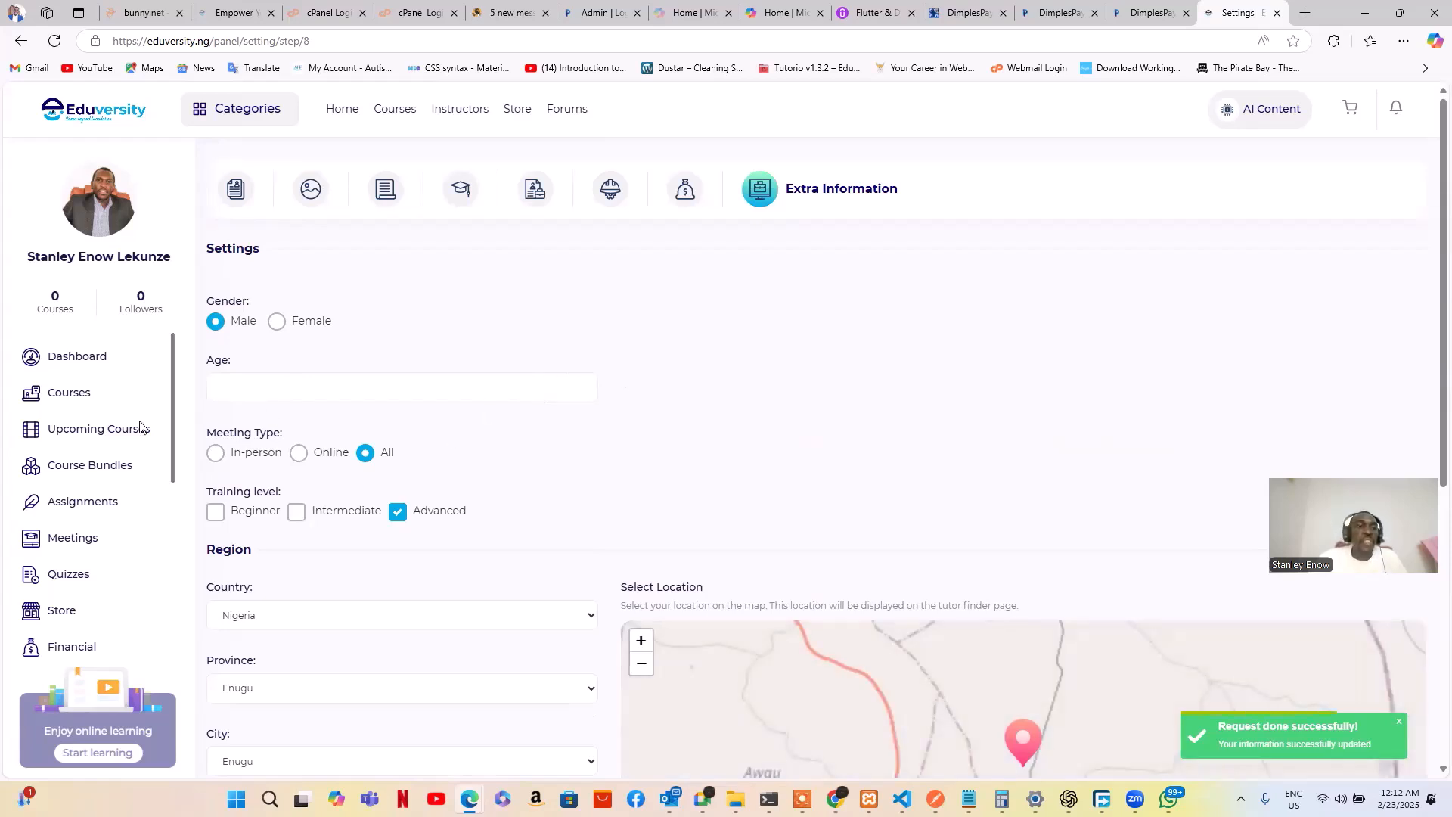
scroll(114, 470, "down", 1)
scroll(114, 471, "up", 1)
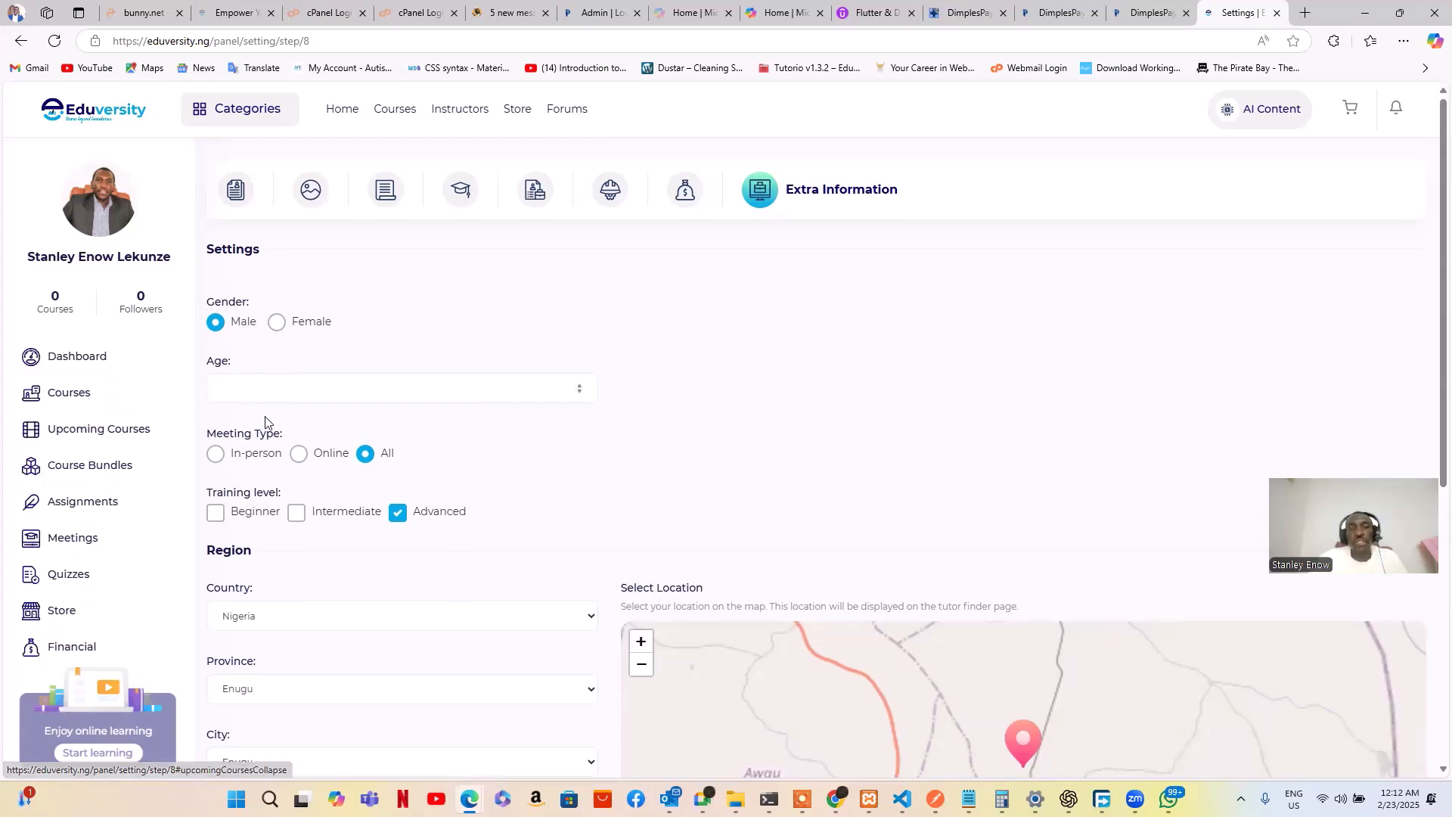
scroll(364, 512, "down", 3)
scroll(364, 511, "down", 5)
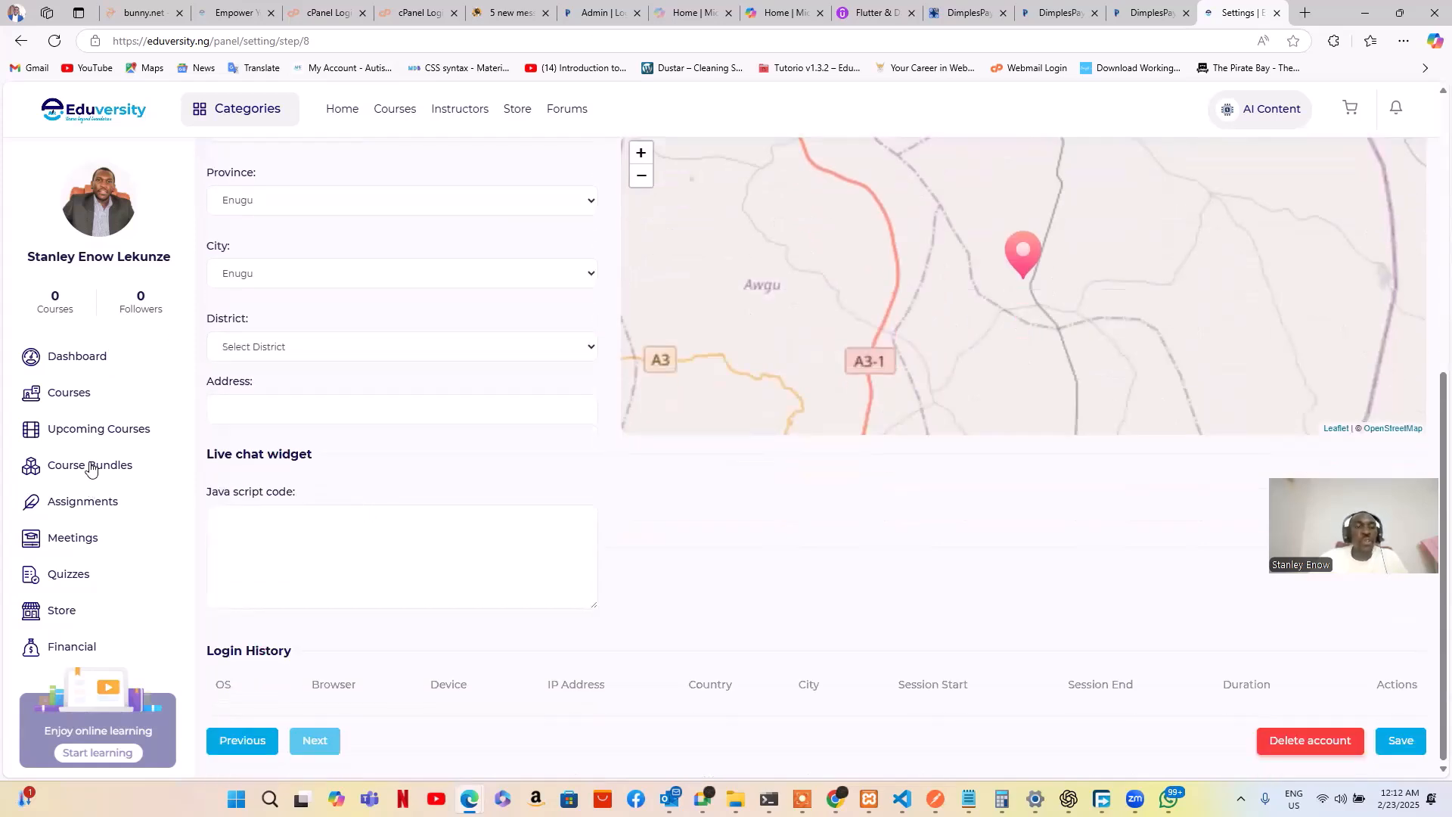
scroll(85, 424, "up", 1)
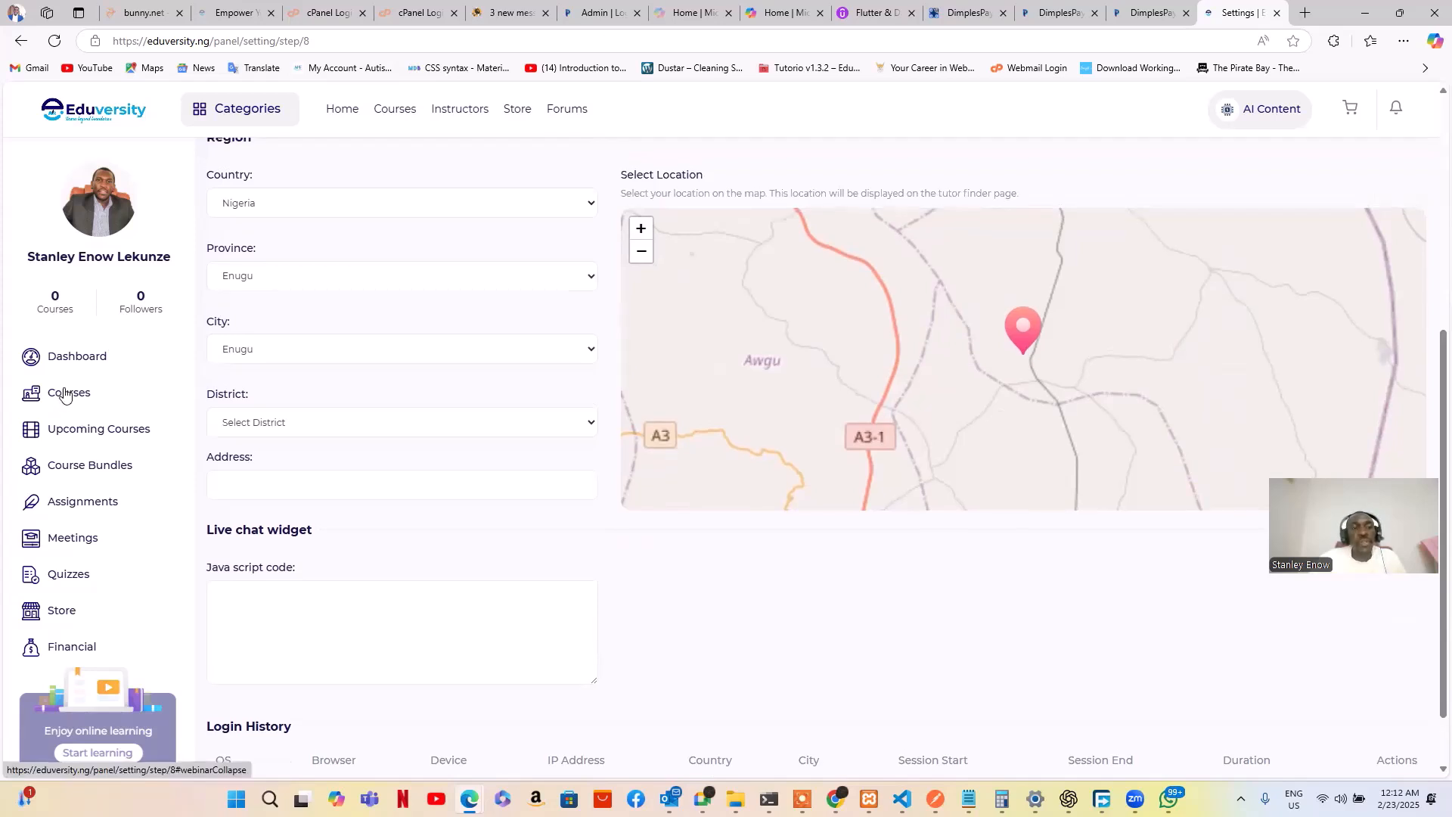
left_click(66, 394)
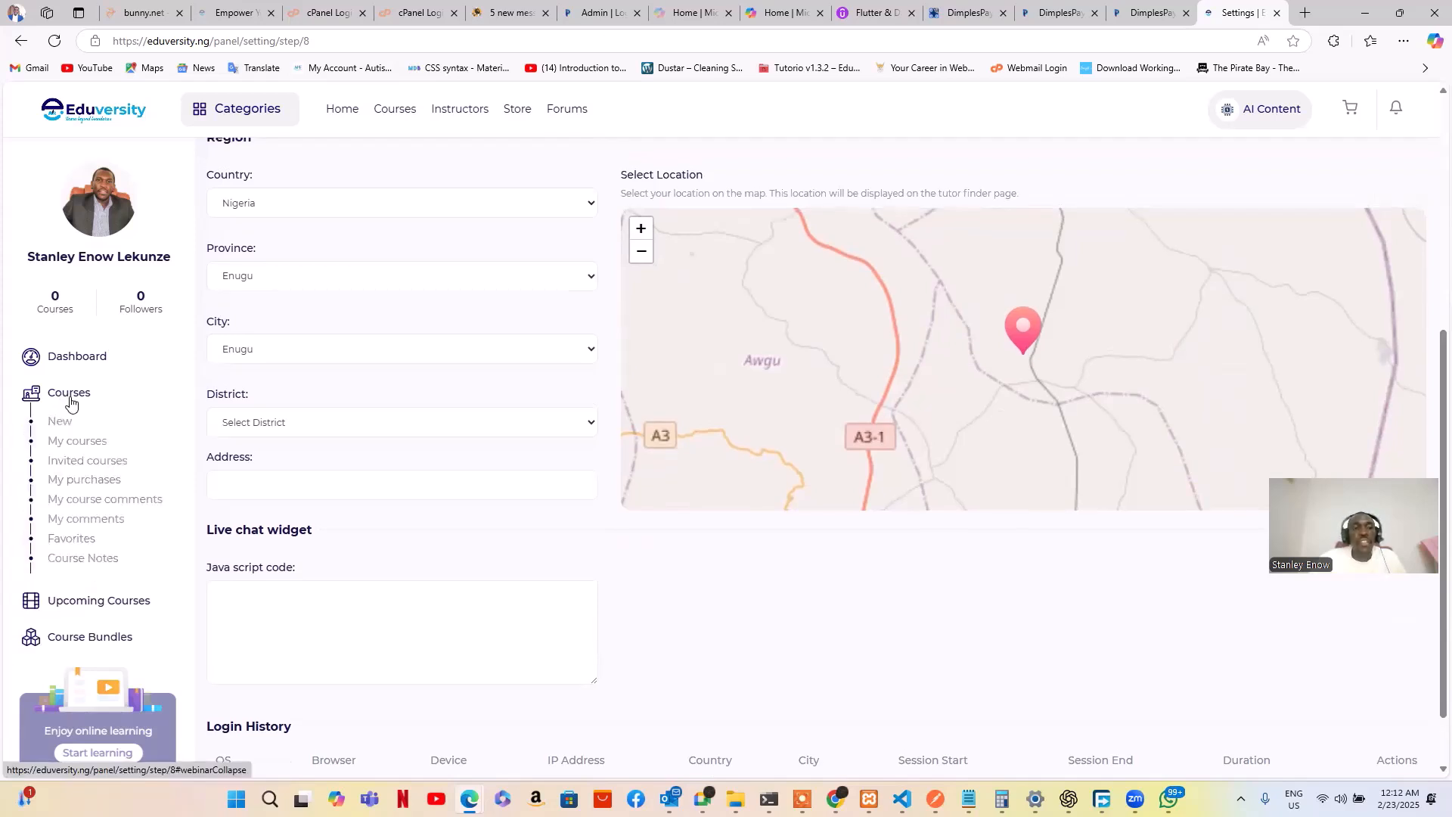
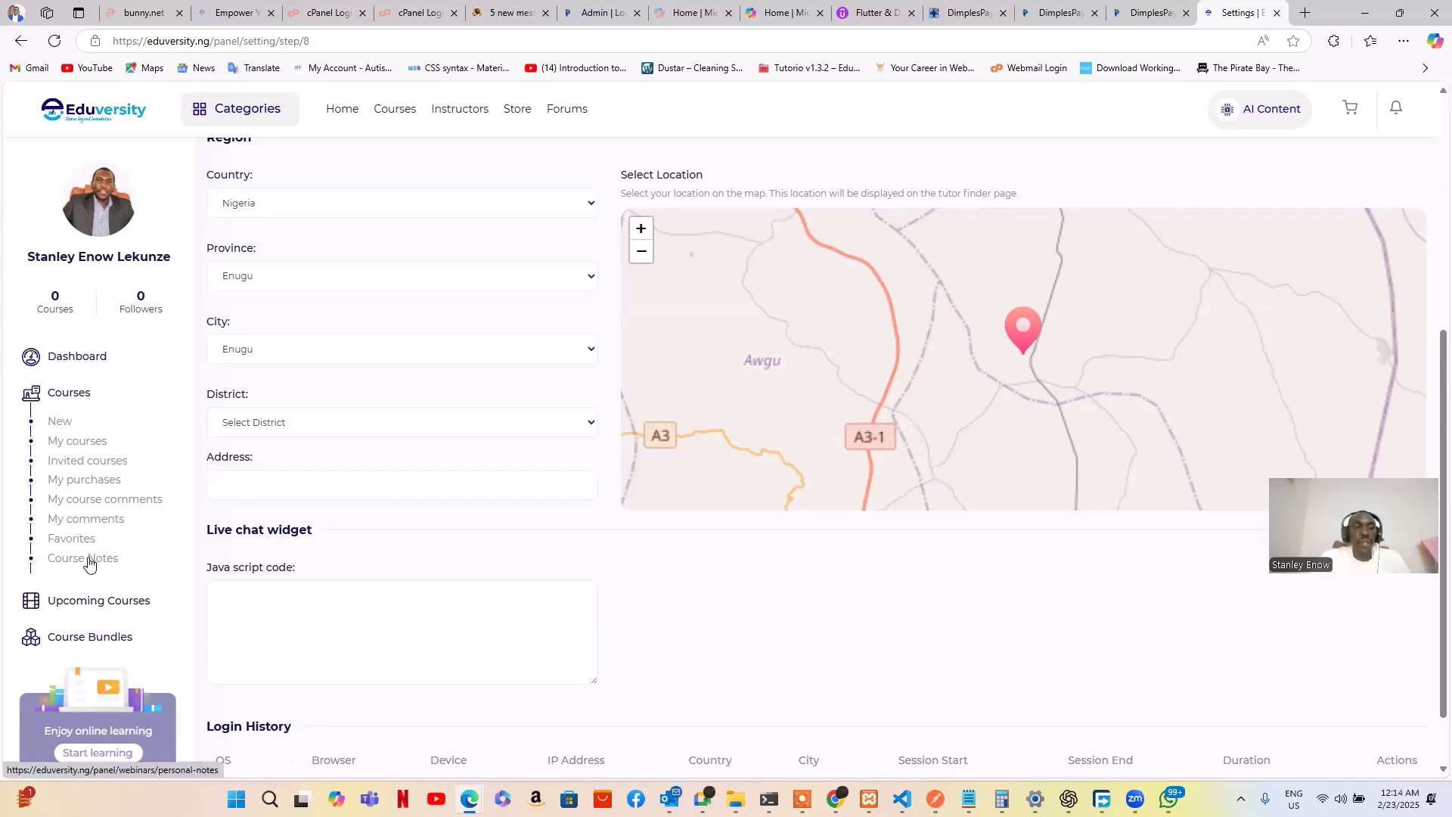
Expand Upcoming Courses, Course Bundles and Assignments in the sidebar, then open My Assignments
scroll(100, 572, "down", 2)
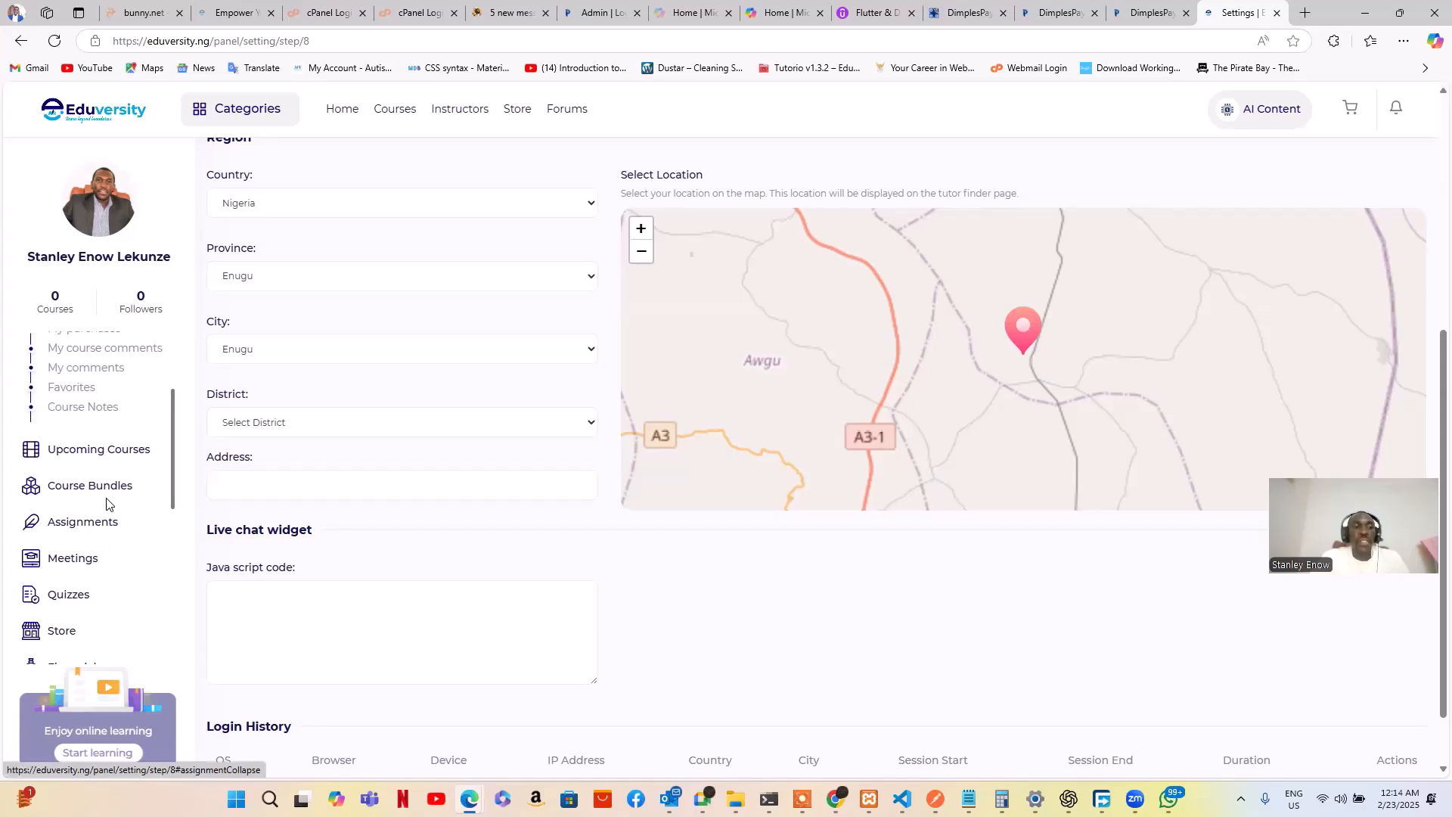
left_click(109, 457)
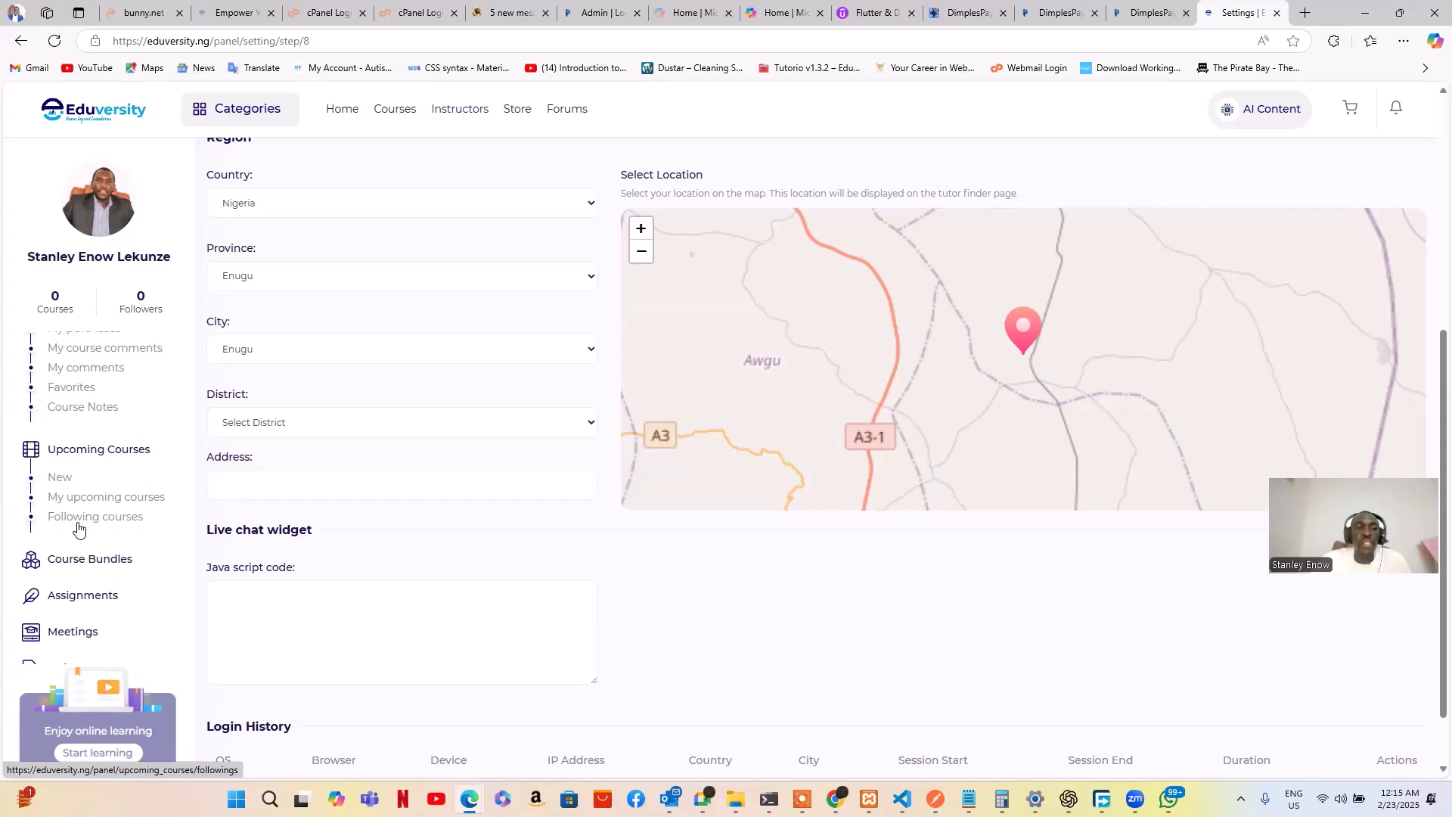
scroll(102, 522, "down", 2)
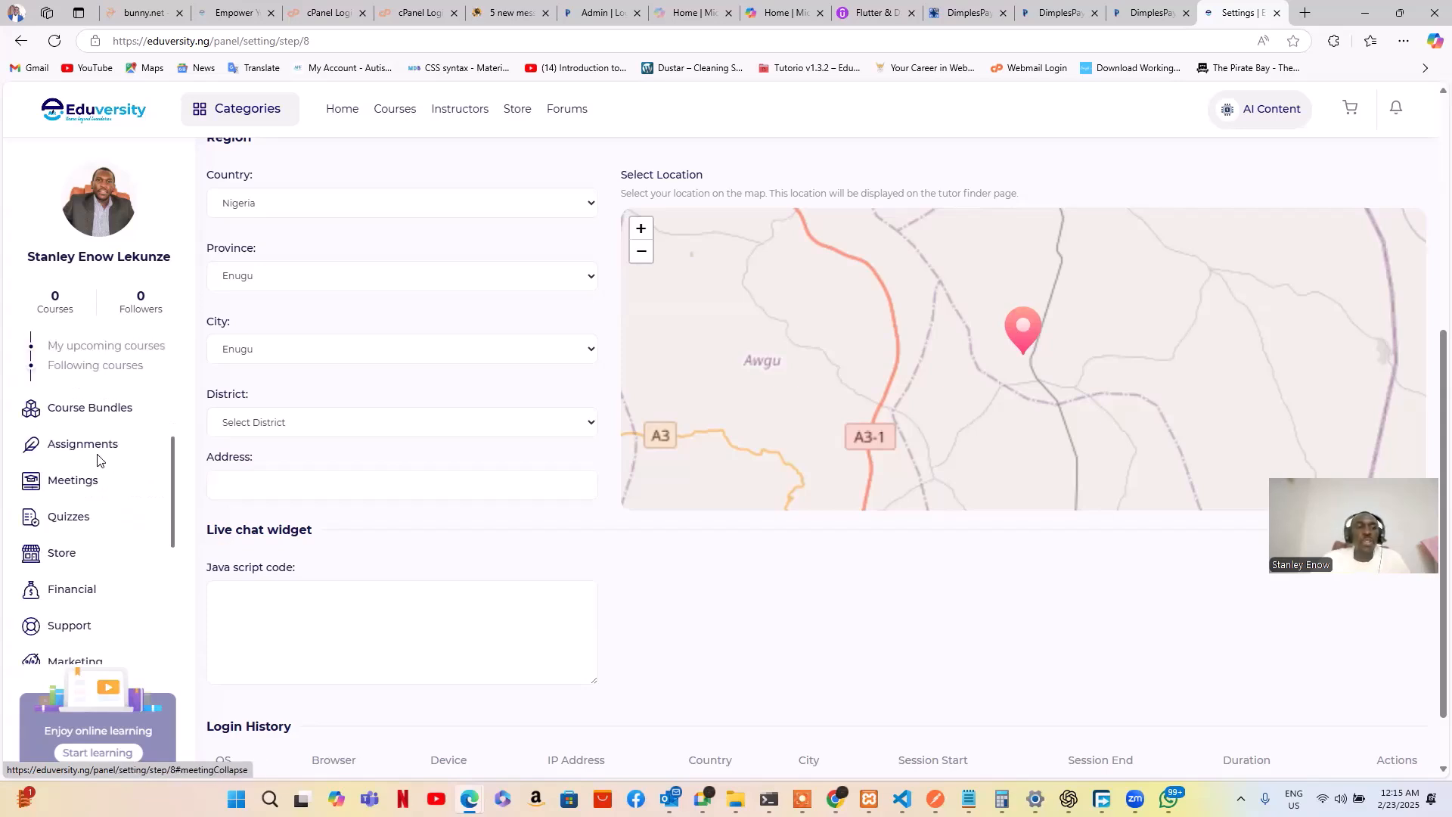
left_click(96, 413)
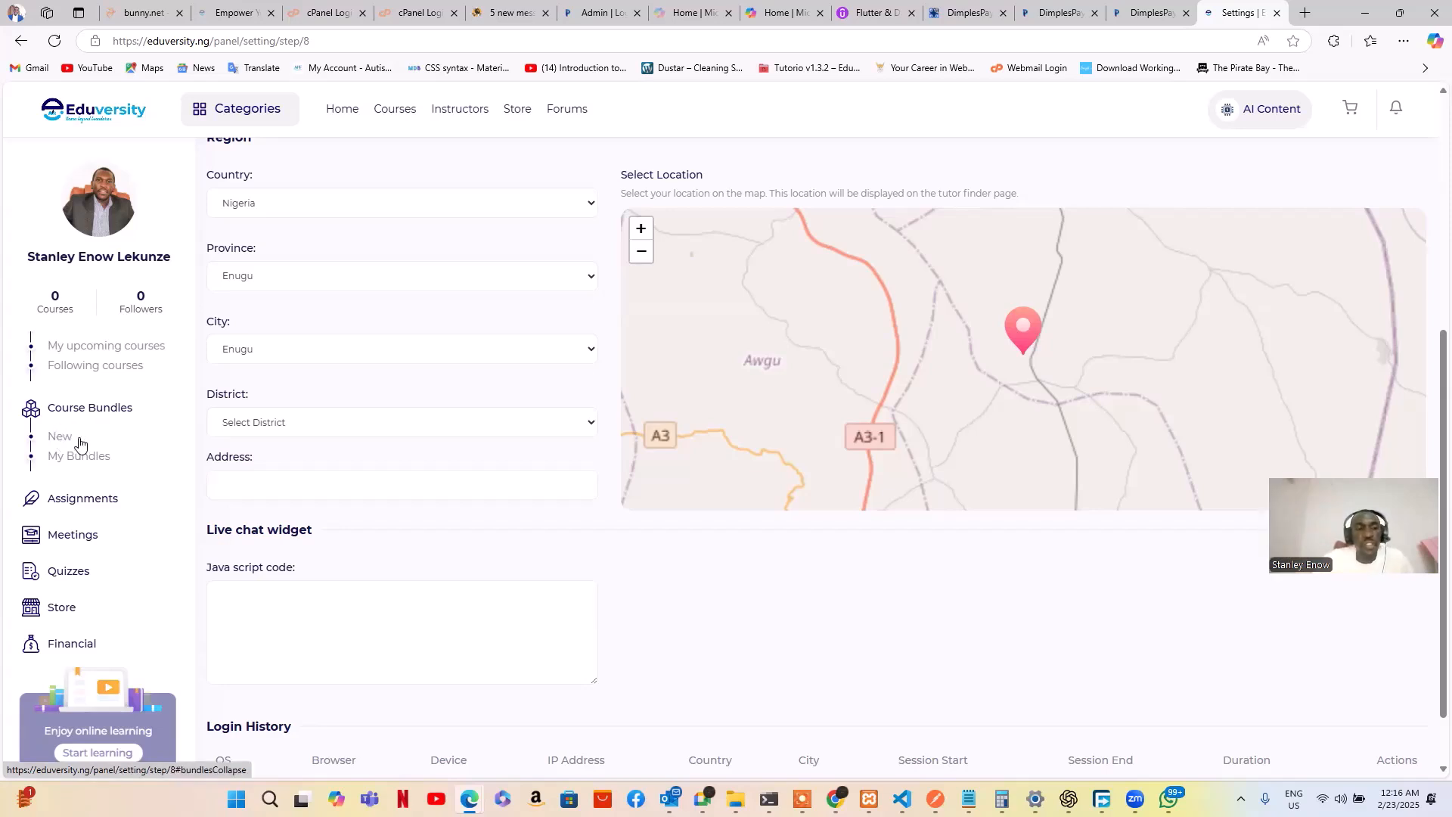
scroll(94, 473, "down", 1)
left_click(83, 430)
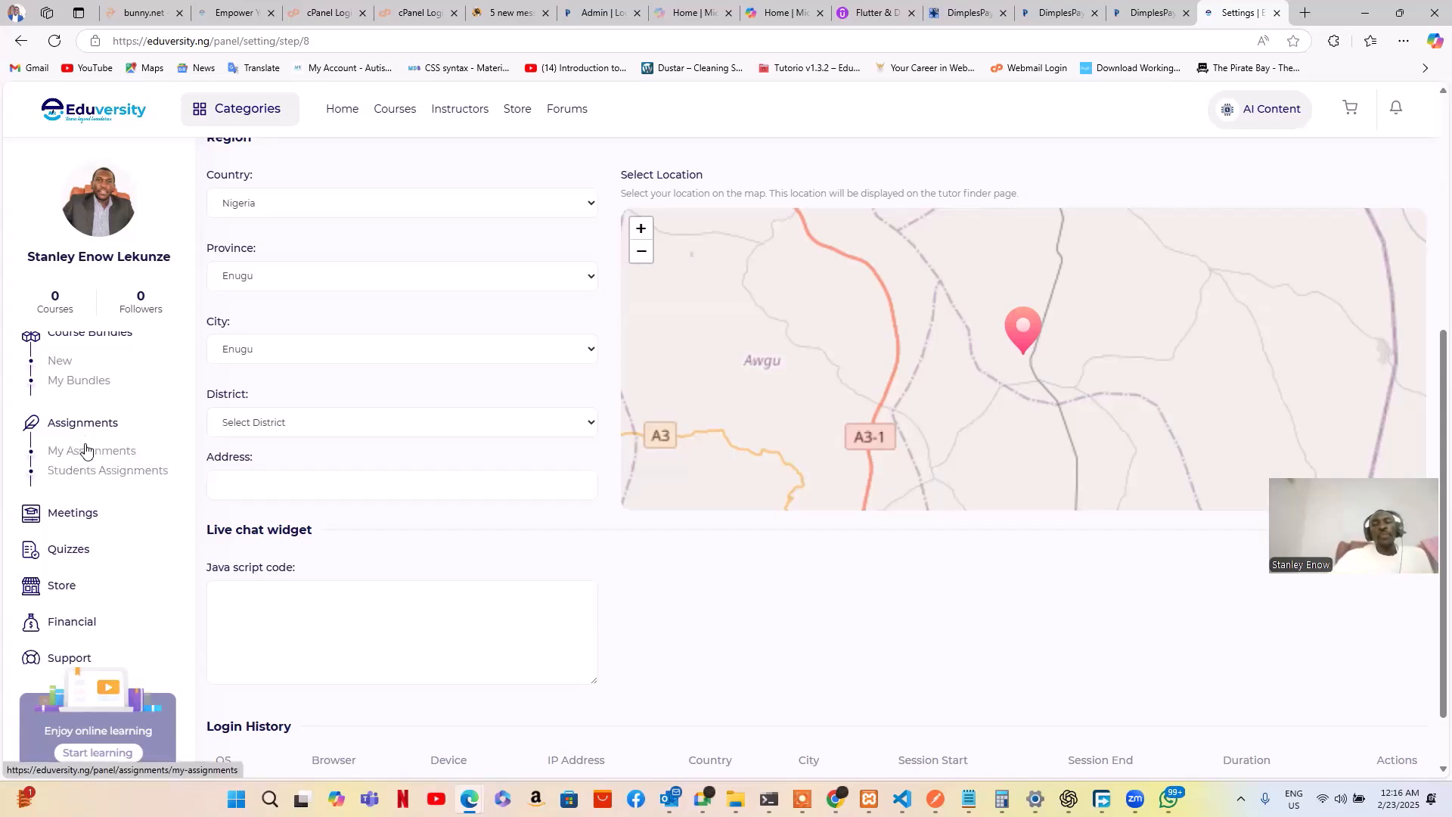
left_click(88, 449)
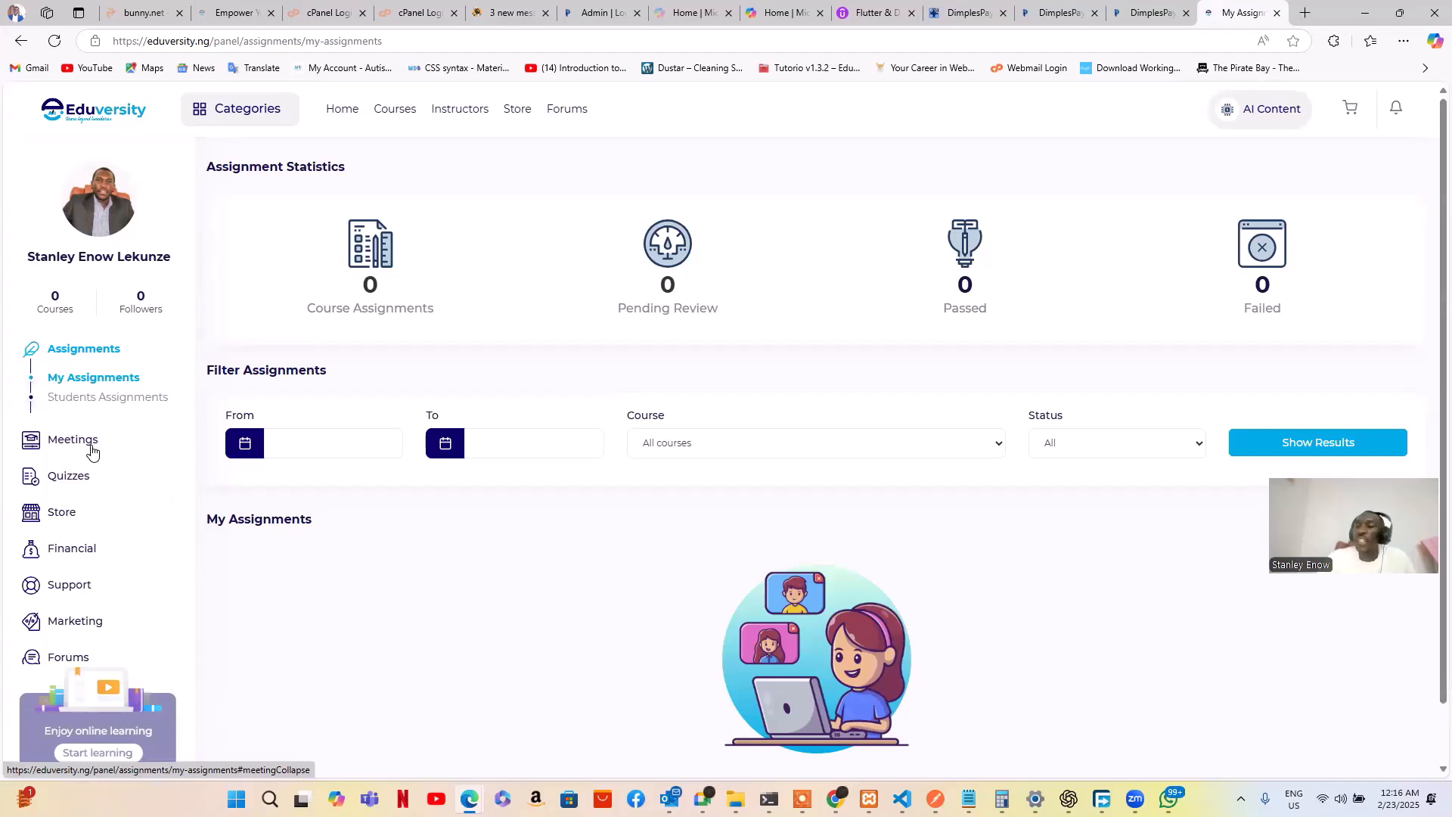
Open Students Assignments and look over its empty list with zero statistics
left_click(98, 404)
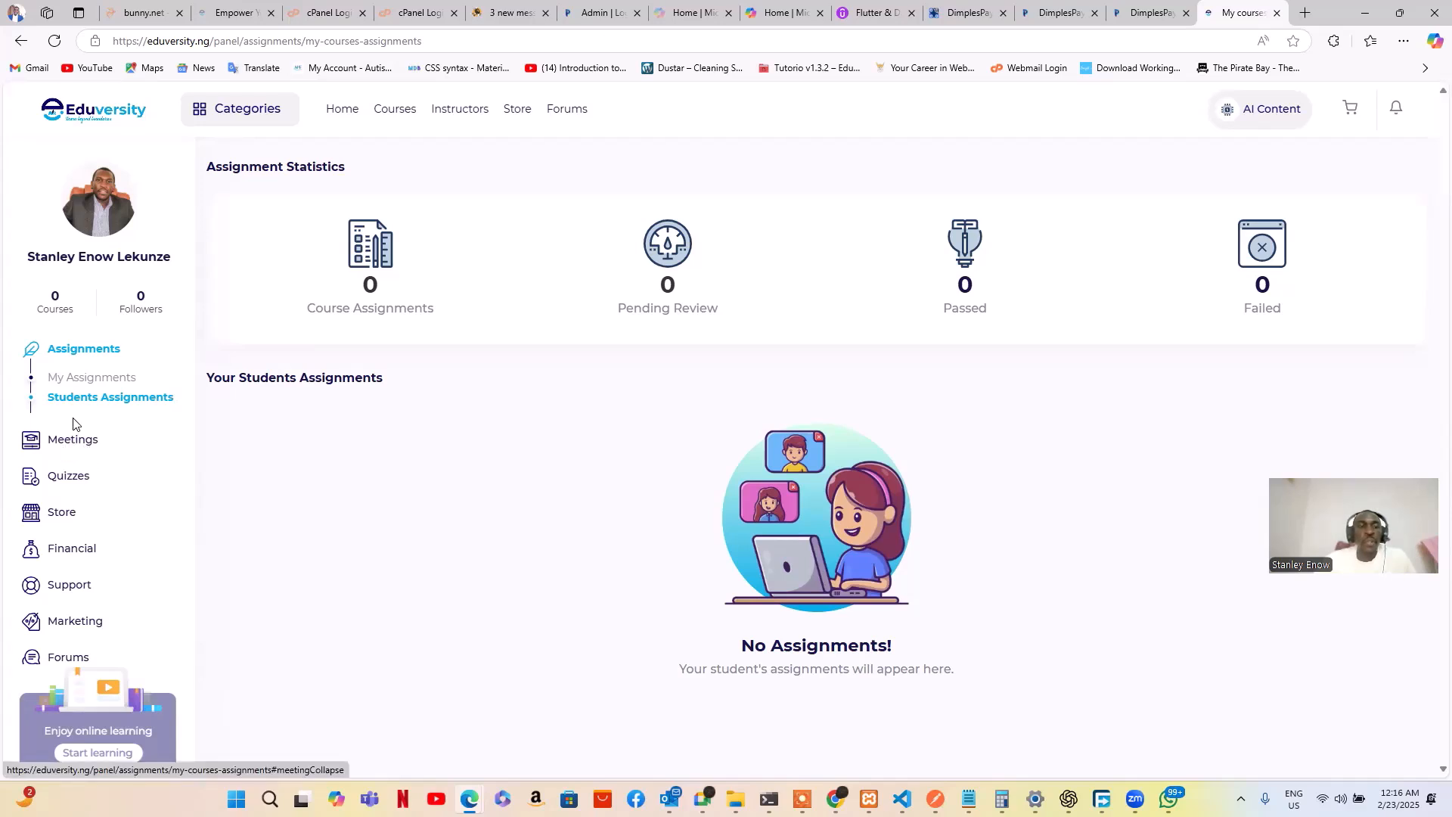
scroll(79, 409, "up", 2)
scroll(78, 409, "down", 1)
scroll(79, 409, "up", 1)
scroll(82, 439, "down", 2)
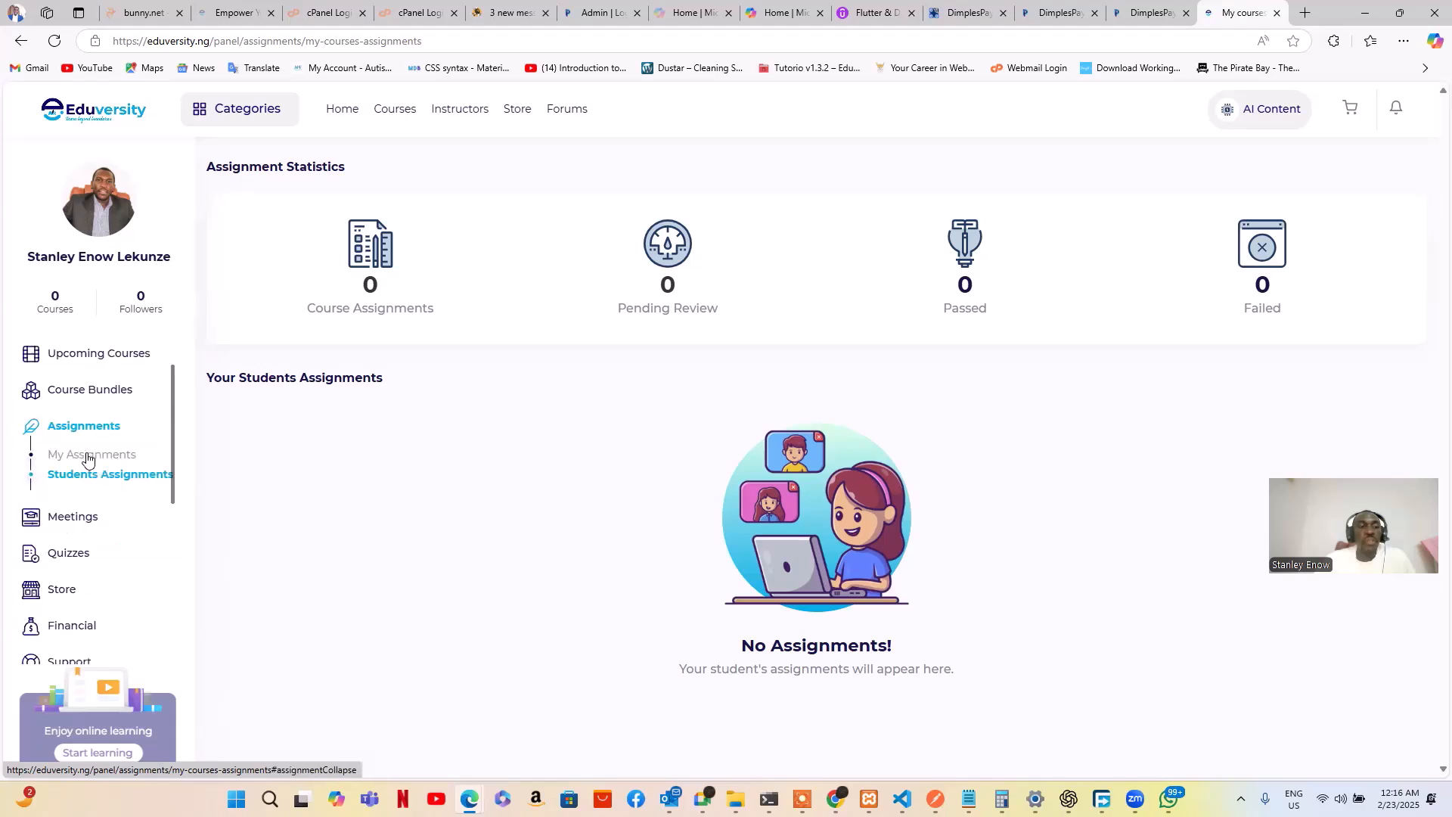
scroll(85, 508, "down", 2)
Start a new course from the sidebar's Courses menu
scroll(86, 505, "up", 5)
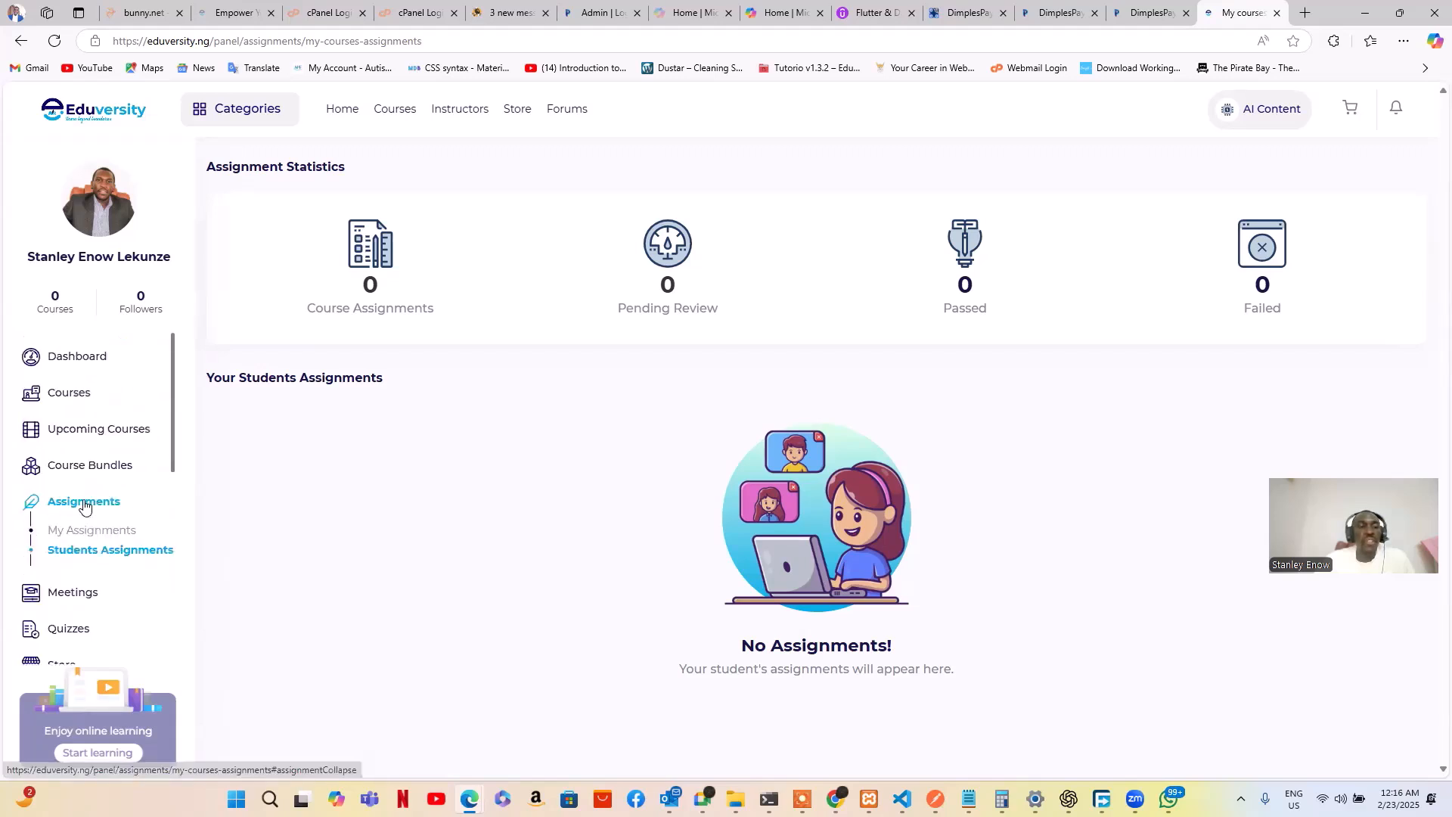
left_click(74, 399)
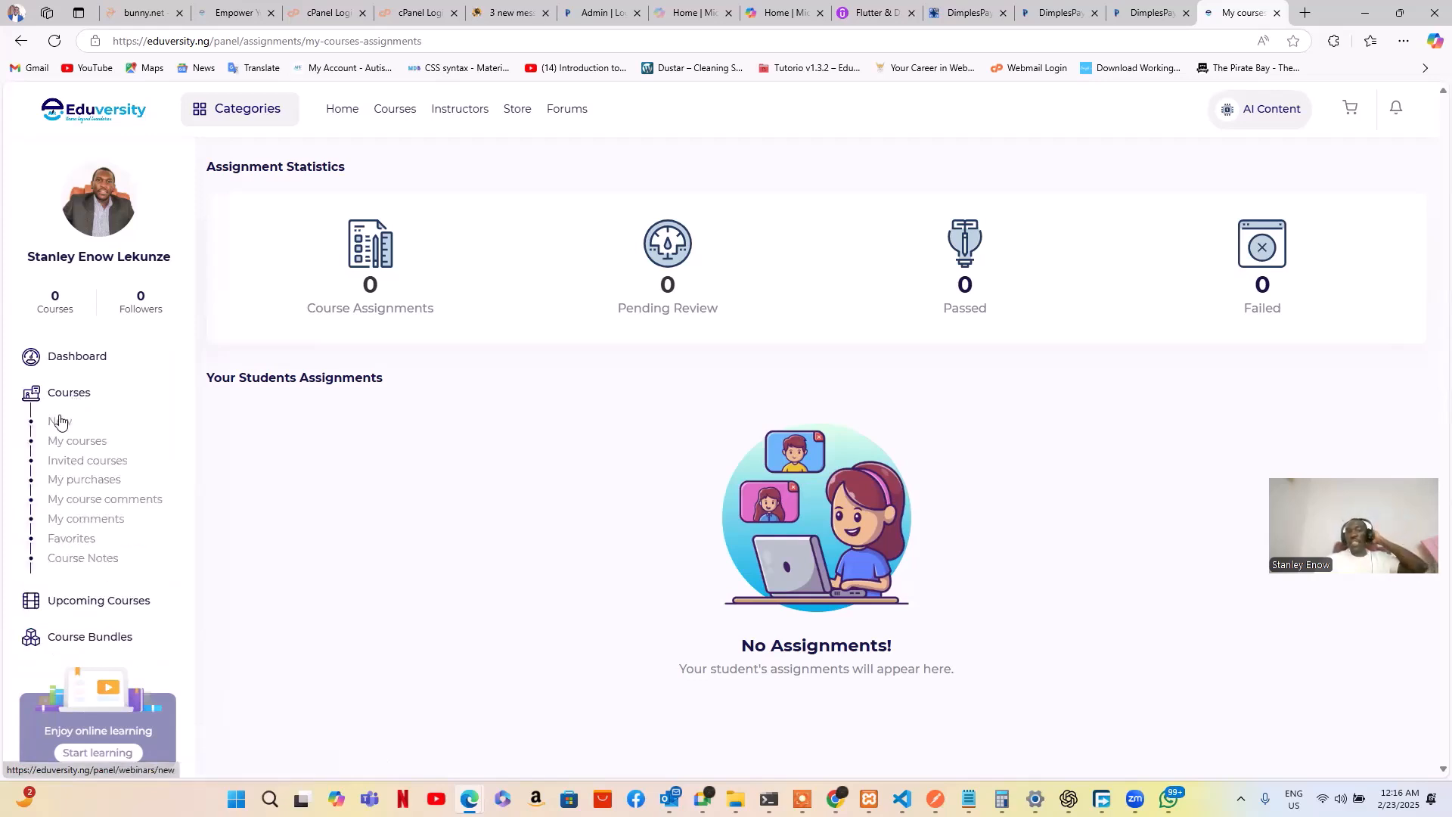
left_click(61, 422)
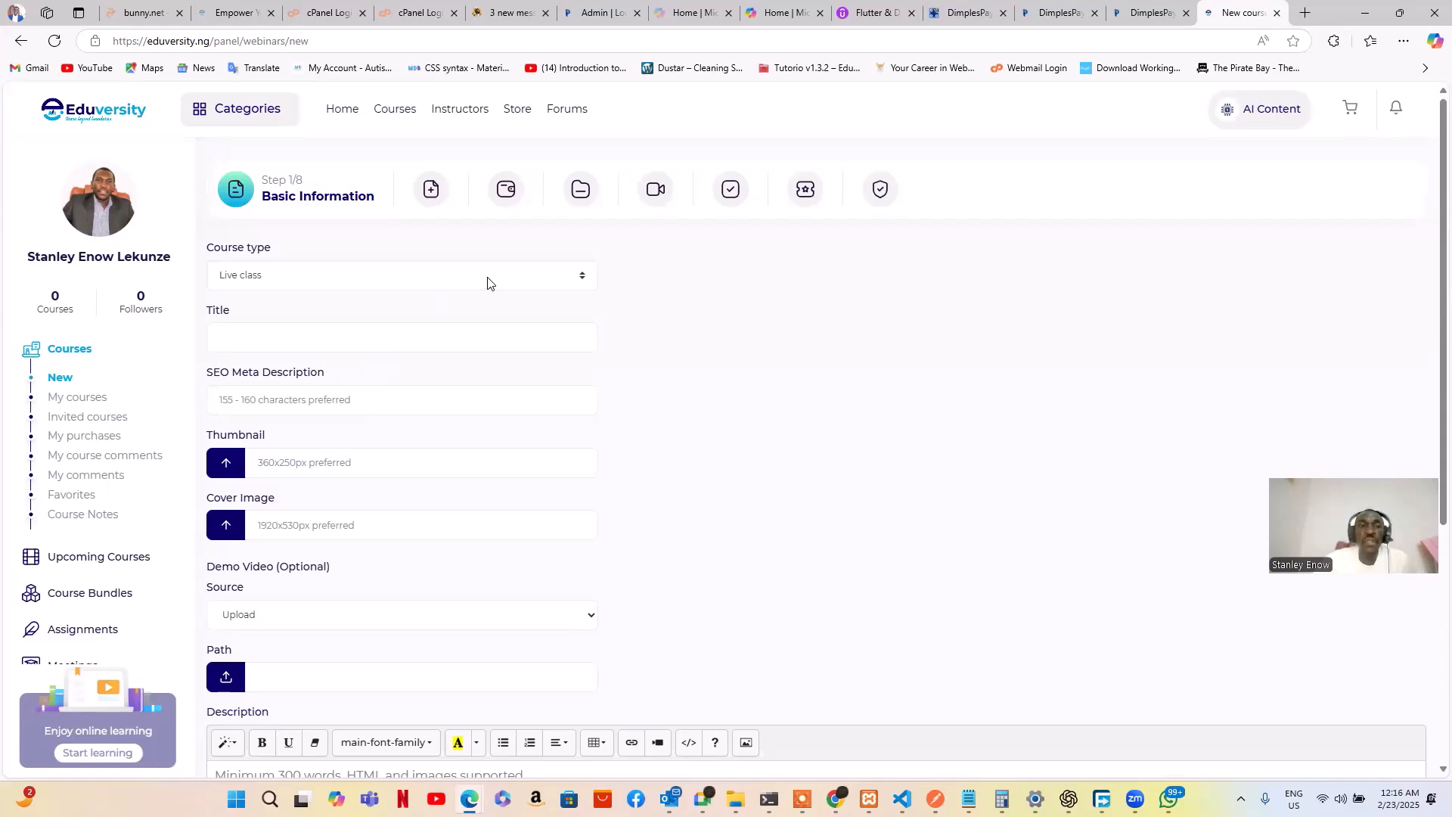
Open the Course type dropdown on the Step 1/8 Basic Information form
left_click(332, 283)
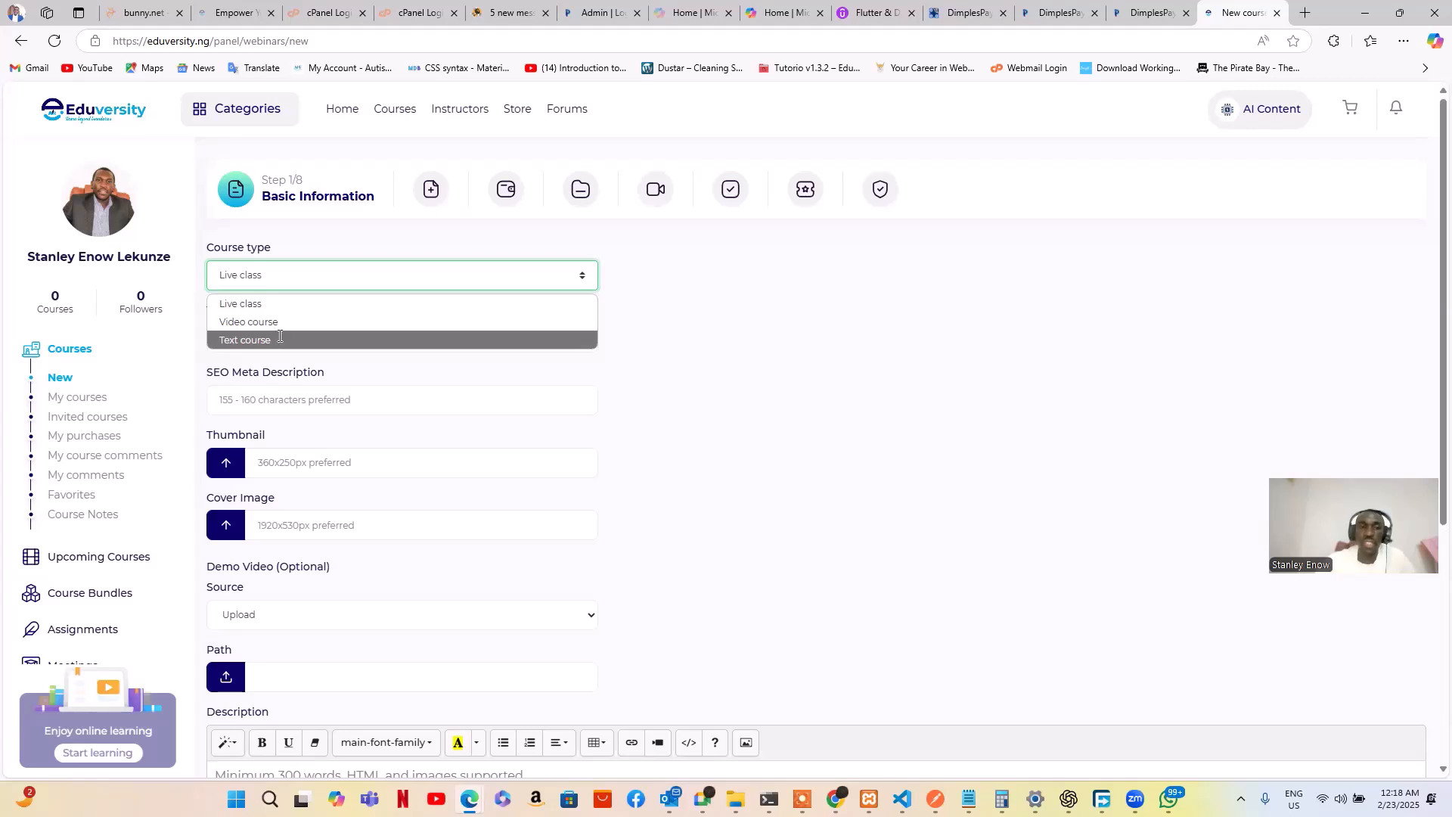
Set the course type to Text course and focus the empty title field
left_click(279, 337)
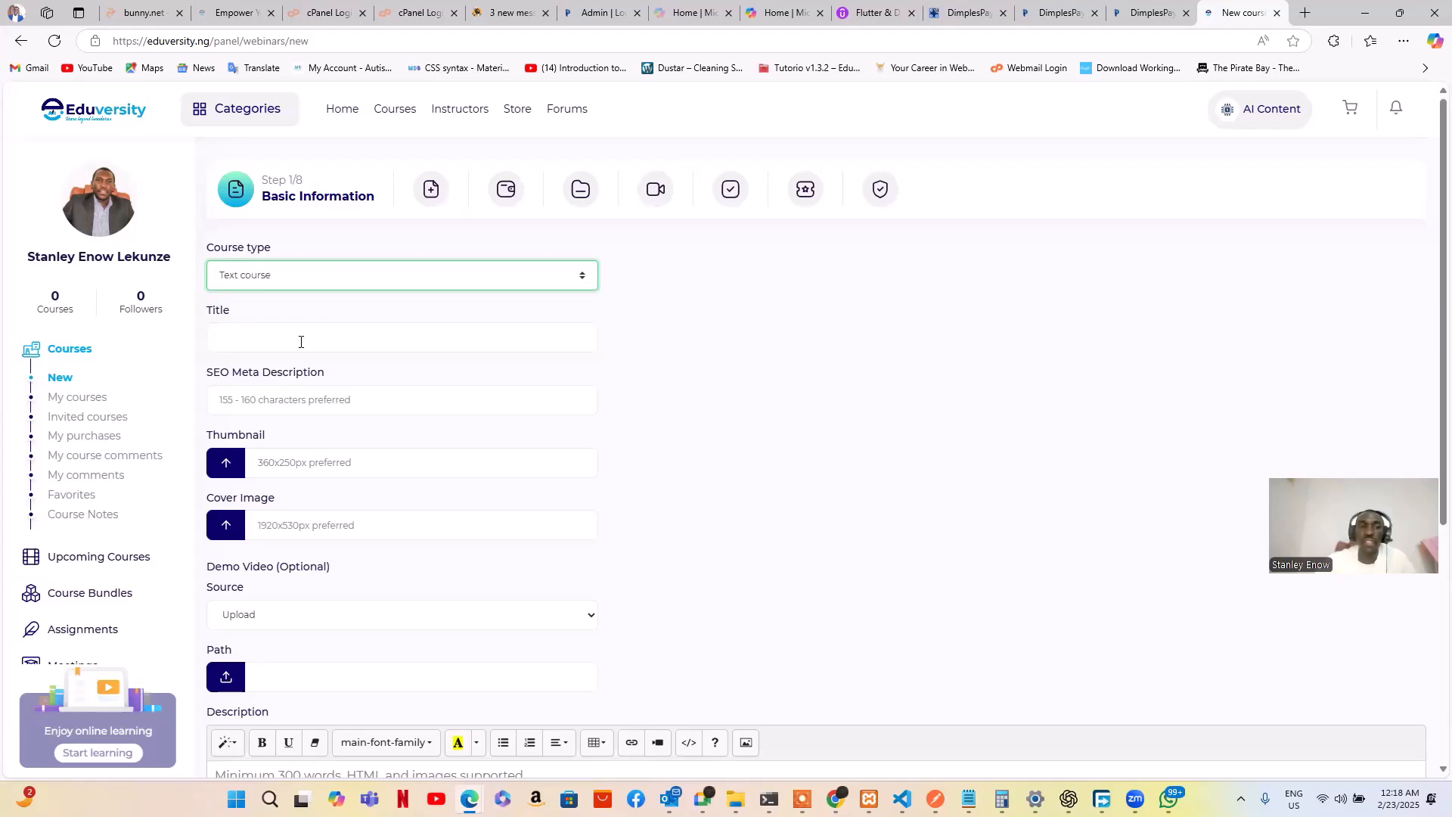
left_click(398, 340)
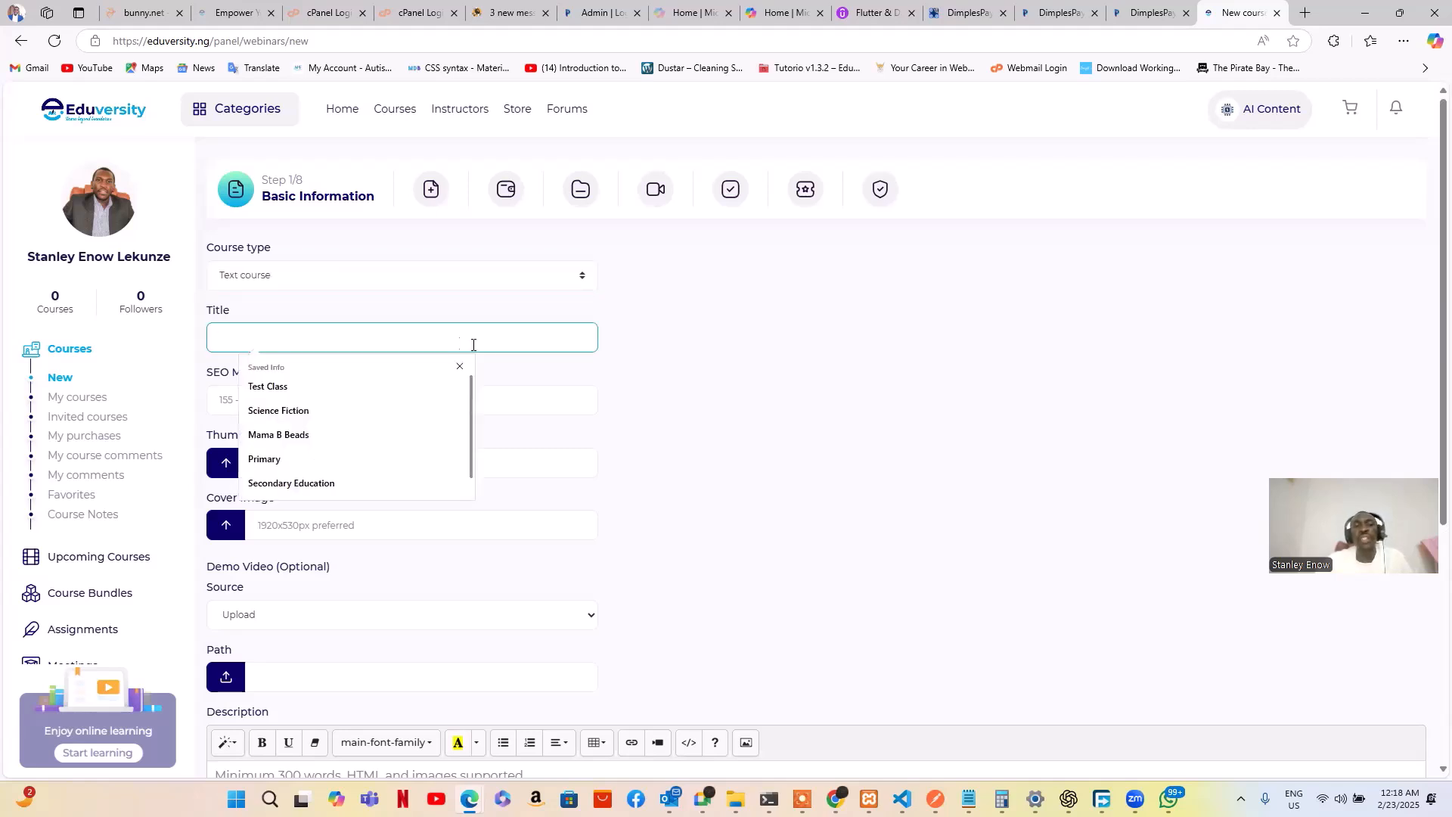
left_click(647, 377)
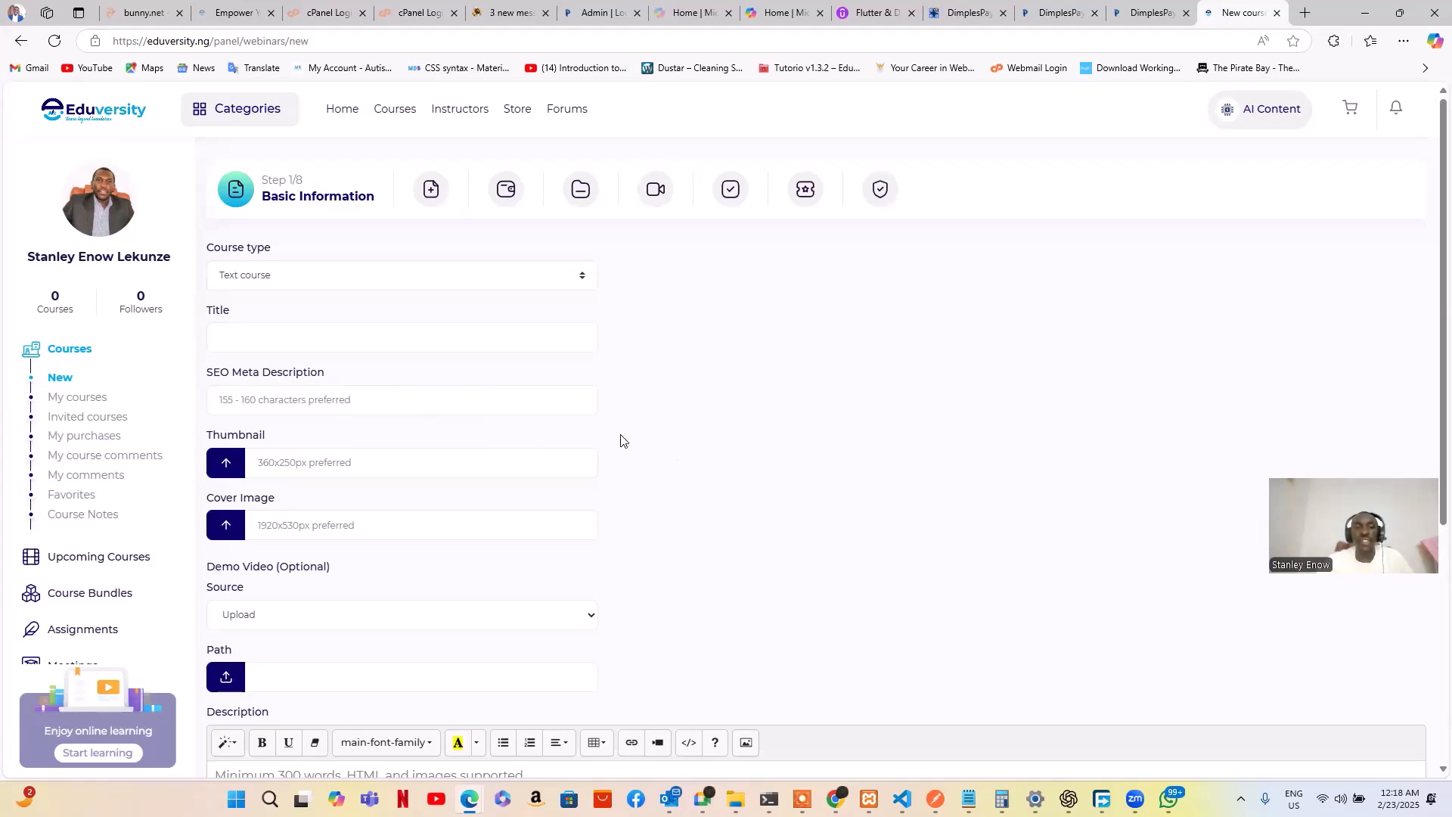
Keep Upload as the demo video source and return to the top of the form
scroll(575, 443, "down", 1)
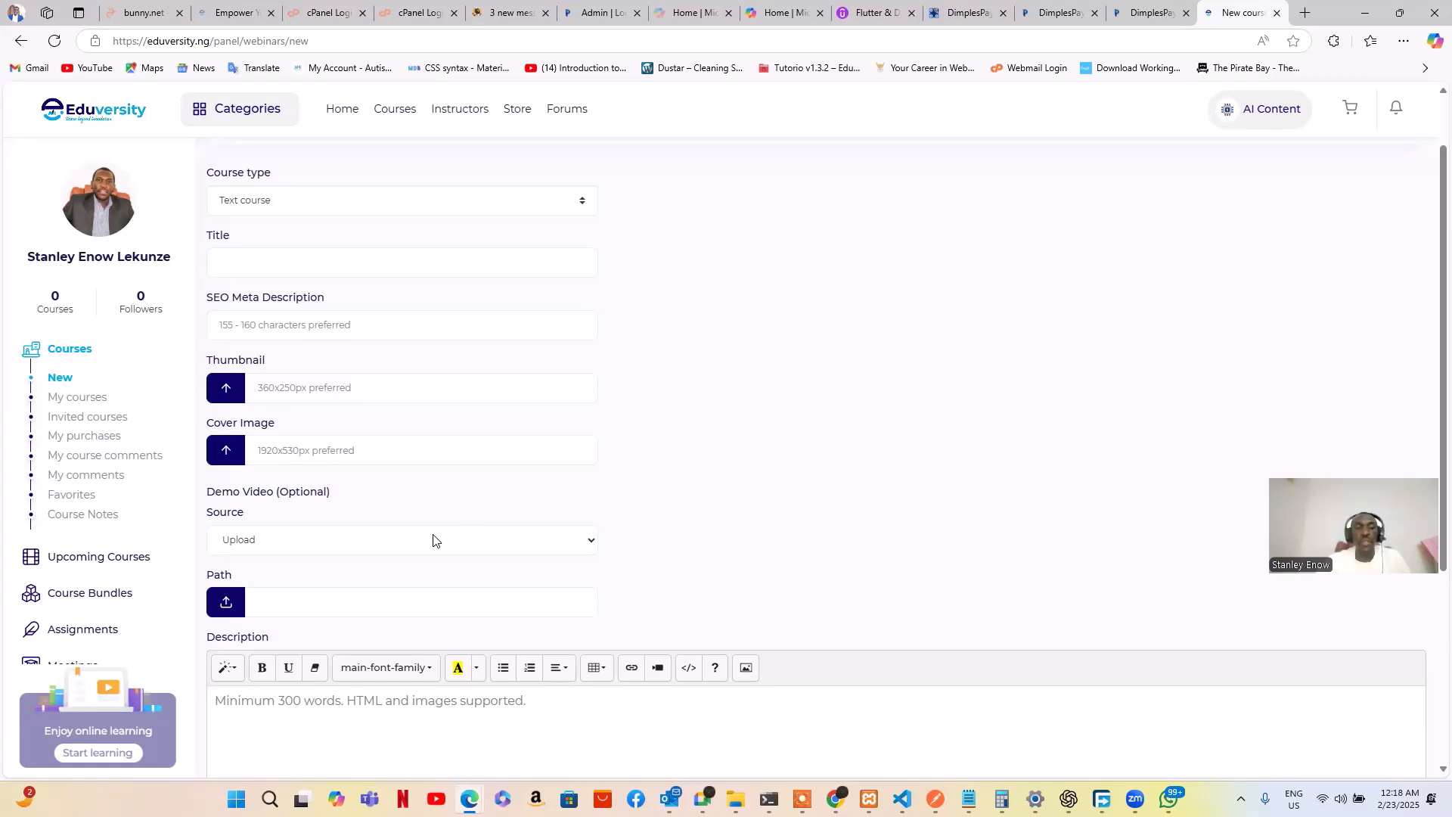
left_click(566, 545)
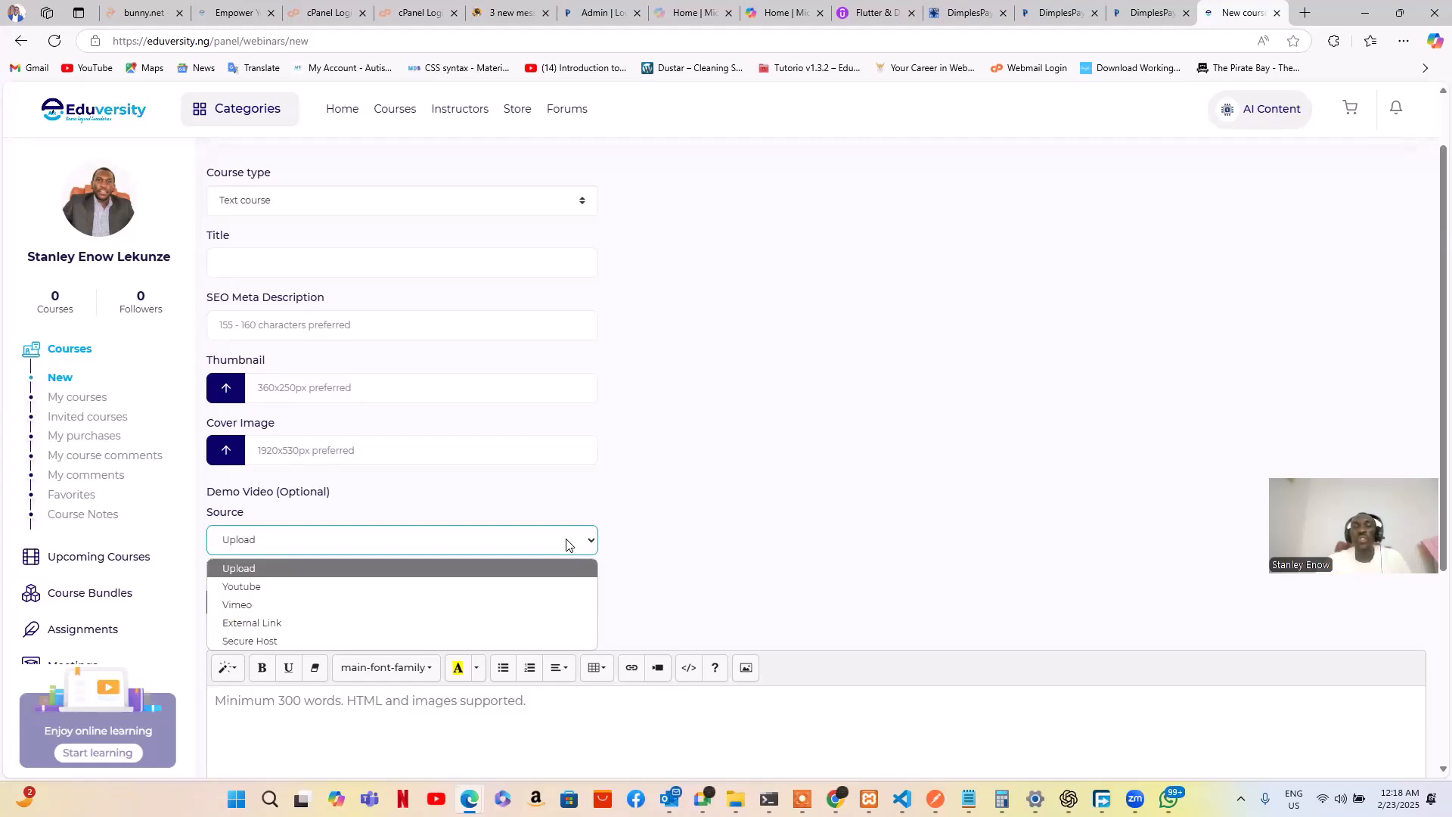
left_click(699, 564)
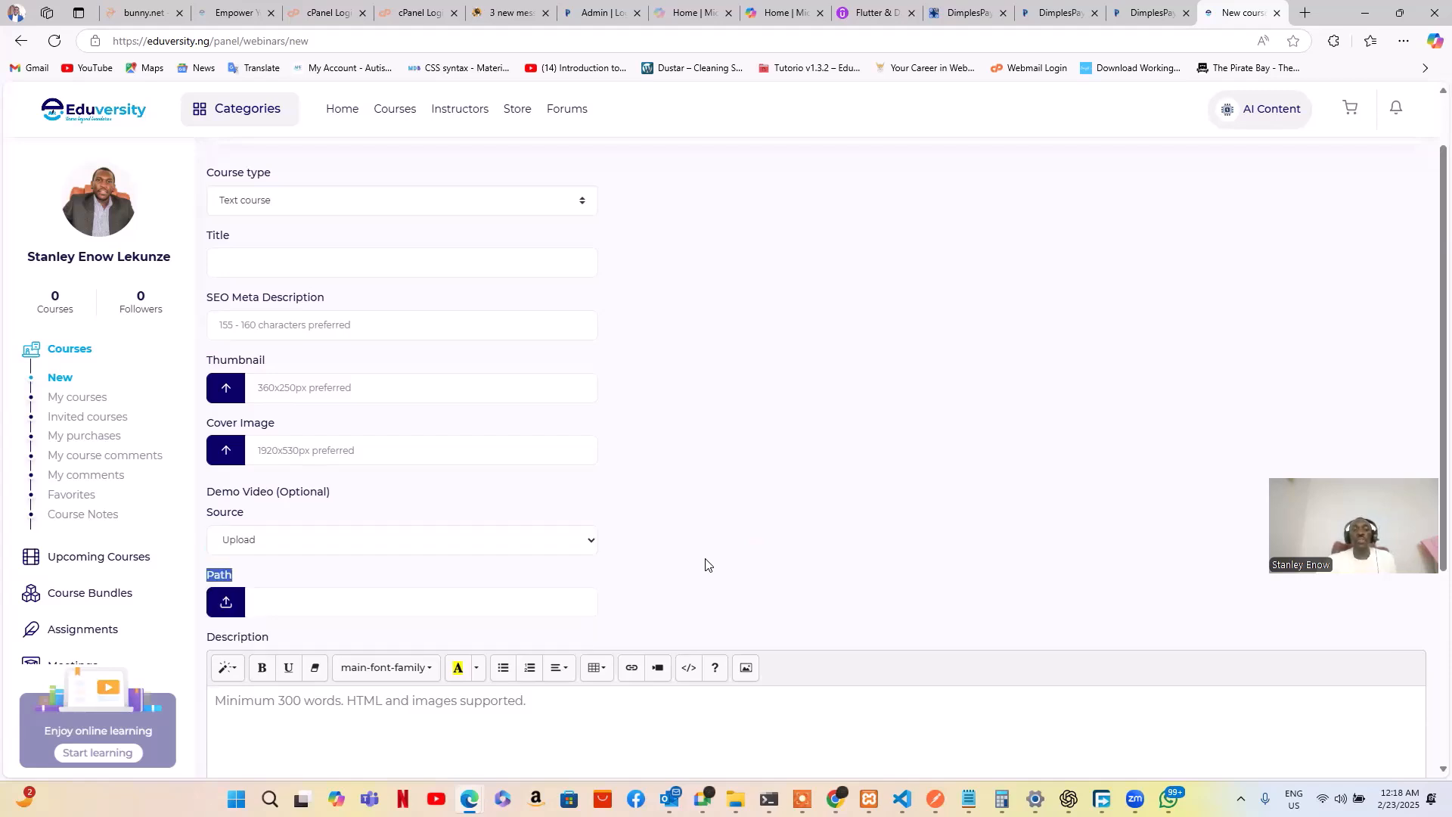
scroll(704, 564, "down", 2)
scroll(707, 564, "down", 2)
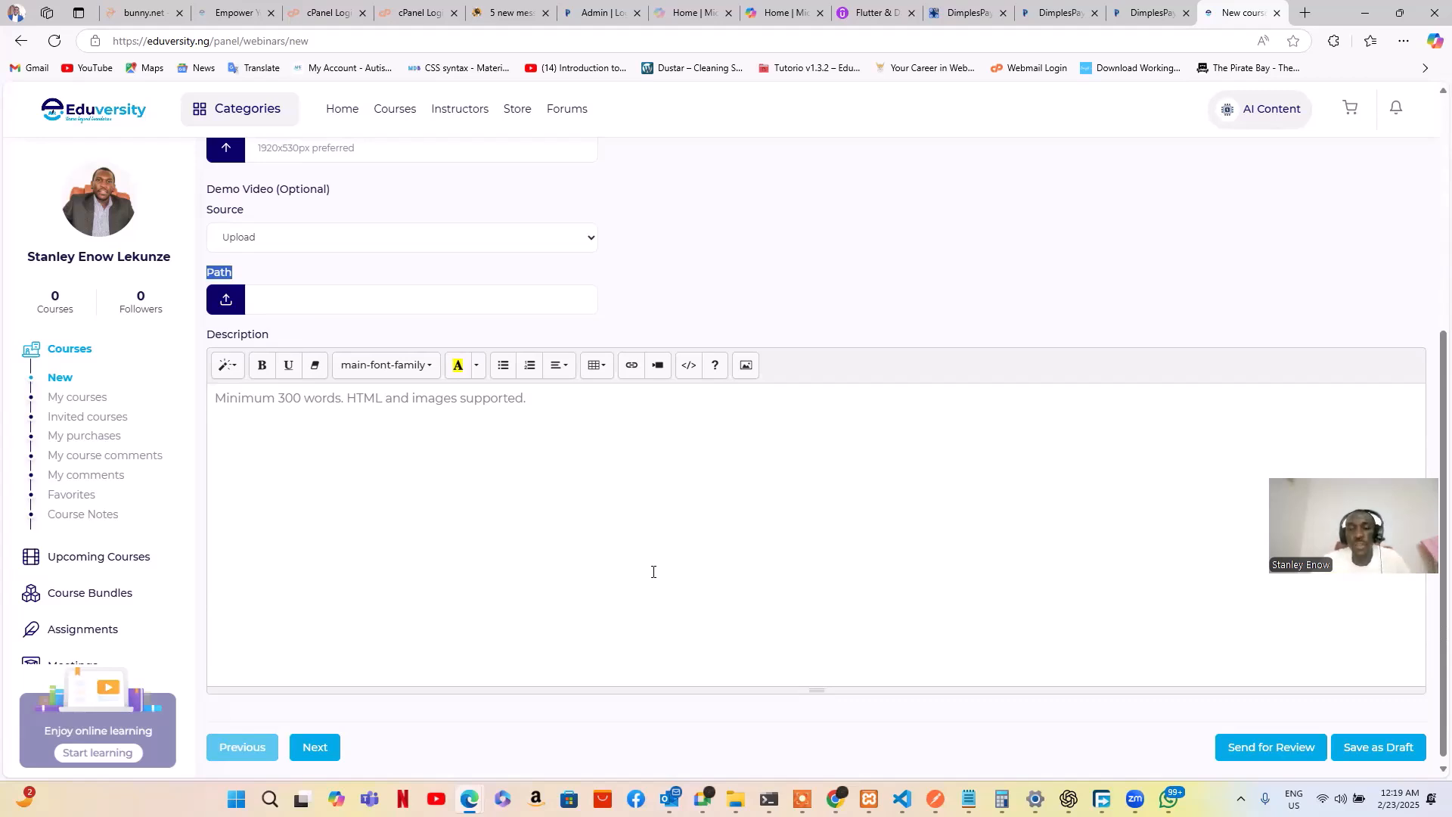
scroll(656, 574, "up", 3)
scroll(656, 573, "up", 3)
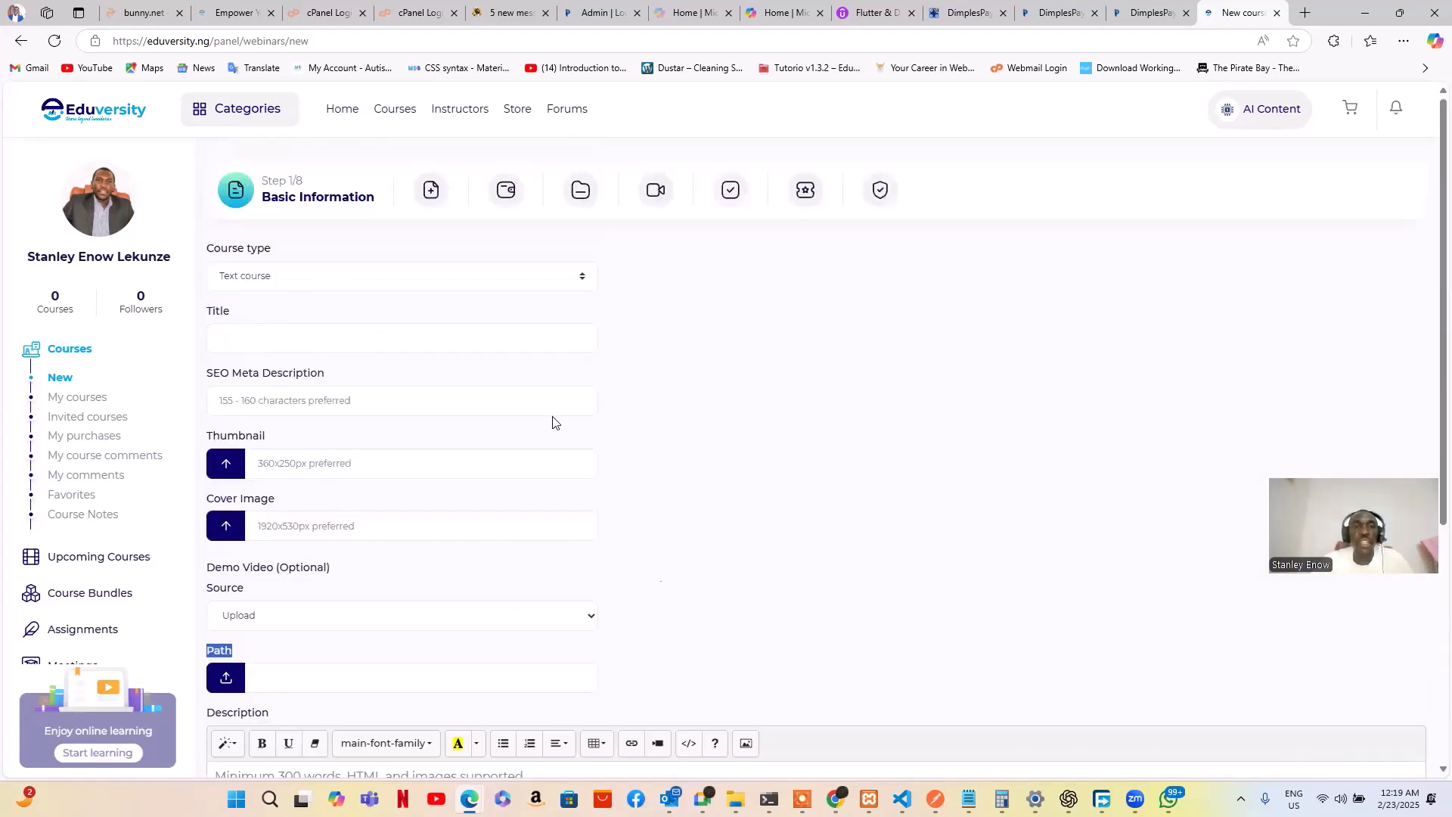
Try jumping to the Extra Information step from the wizard's step bar
left_click(433, 194)
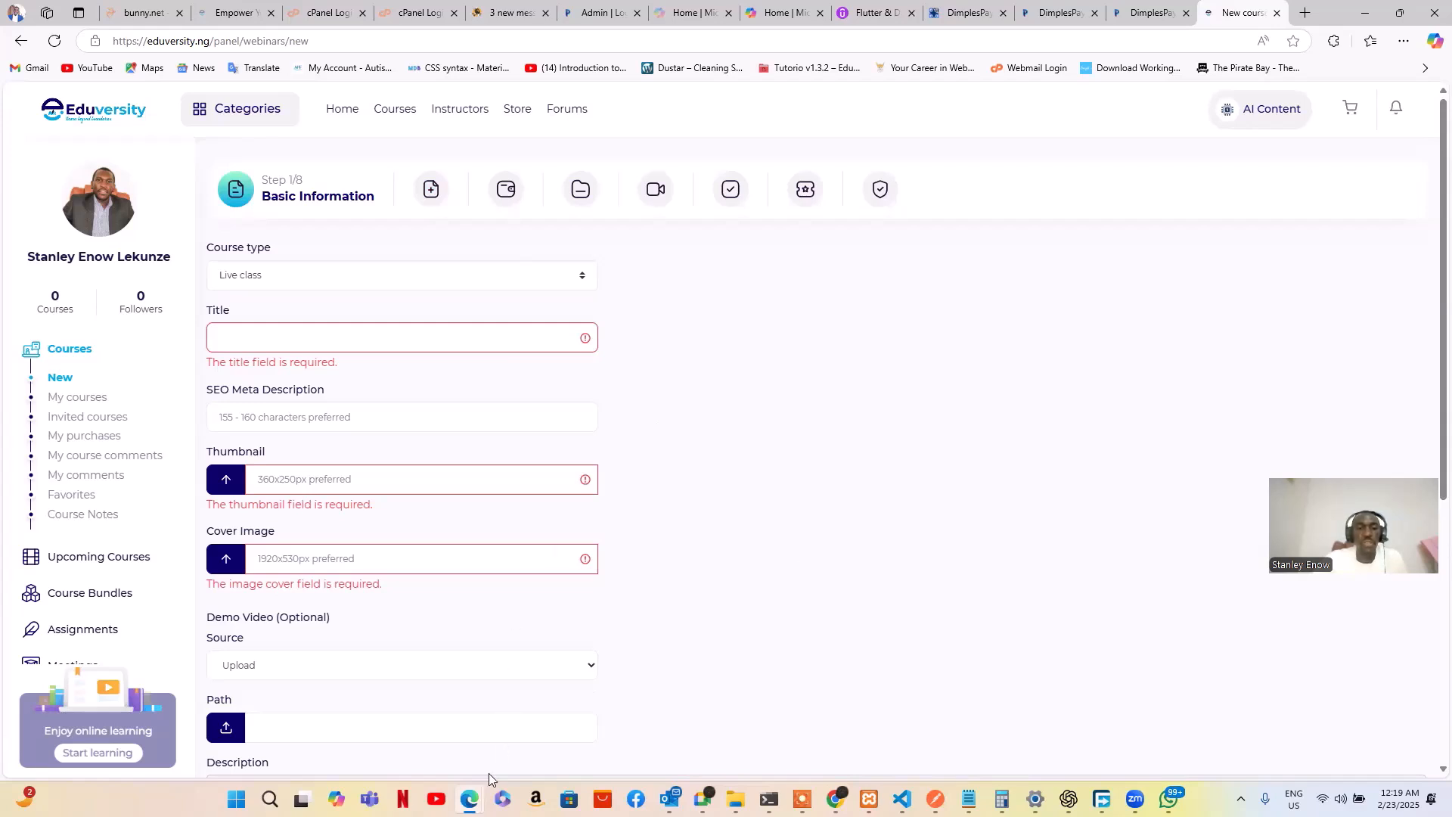
mouse_move(470, 799)
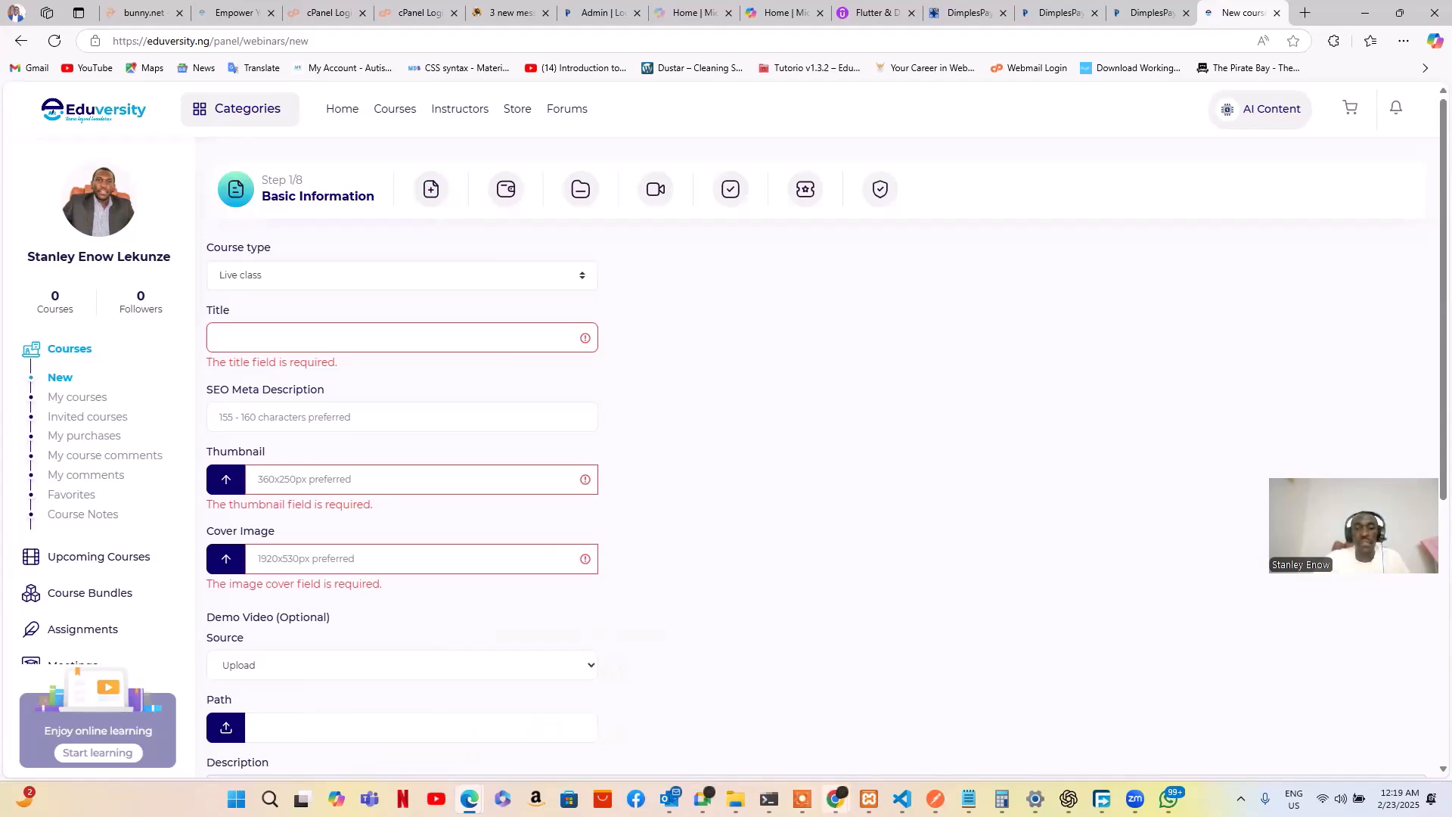
Switch to the admin window and show page 1 of the instructors list
mouse_move(835, 798)
left_click(993, 743)
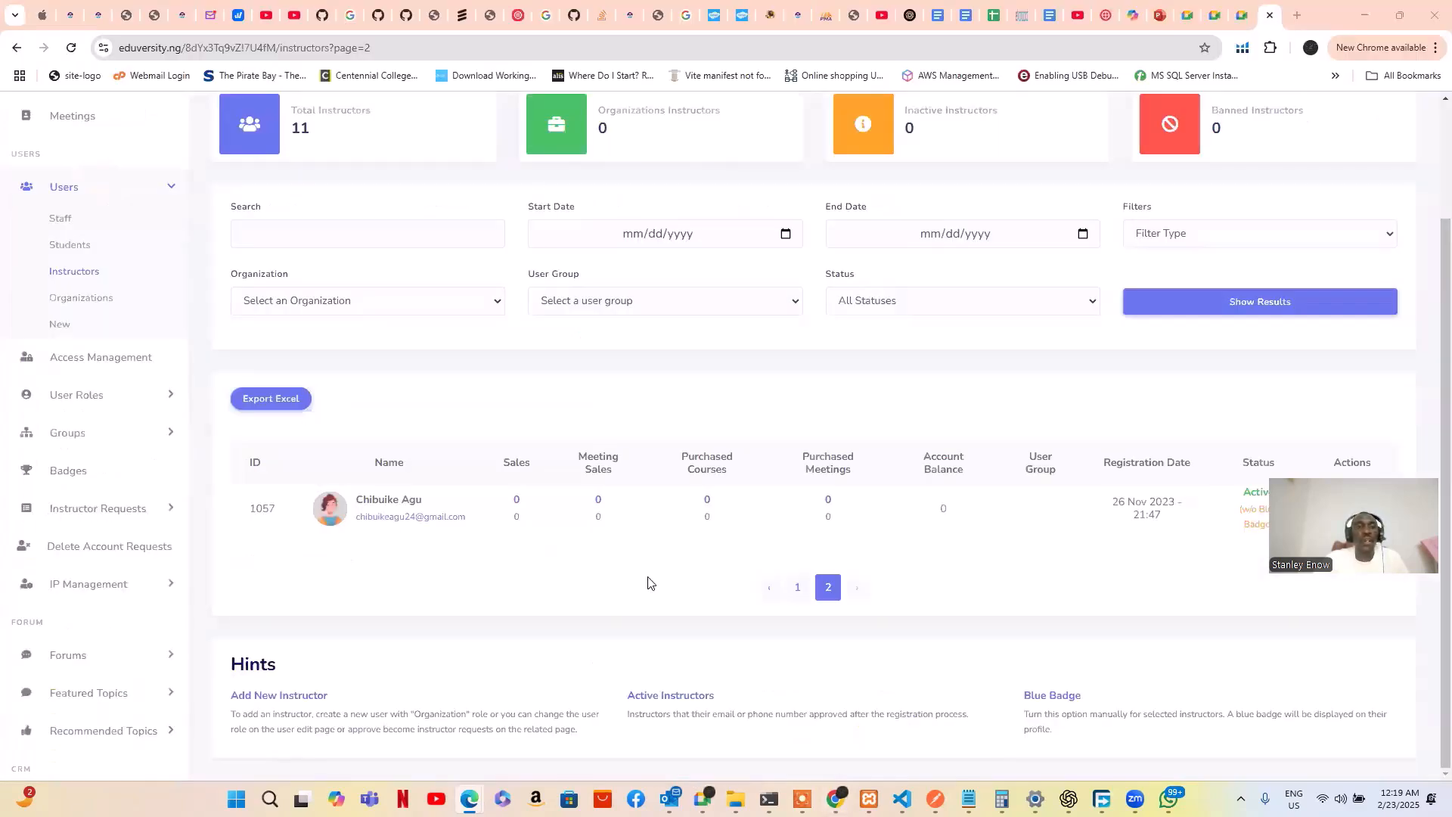
scroll(104, 333, "up", 2)
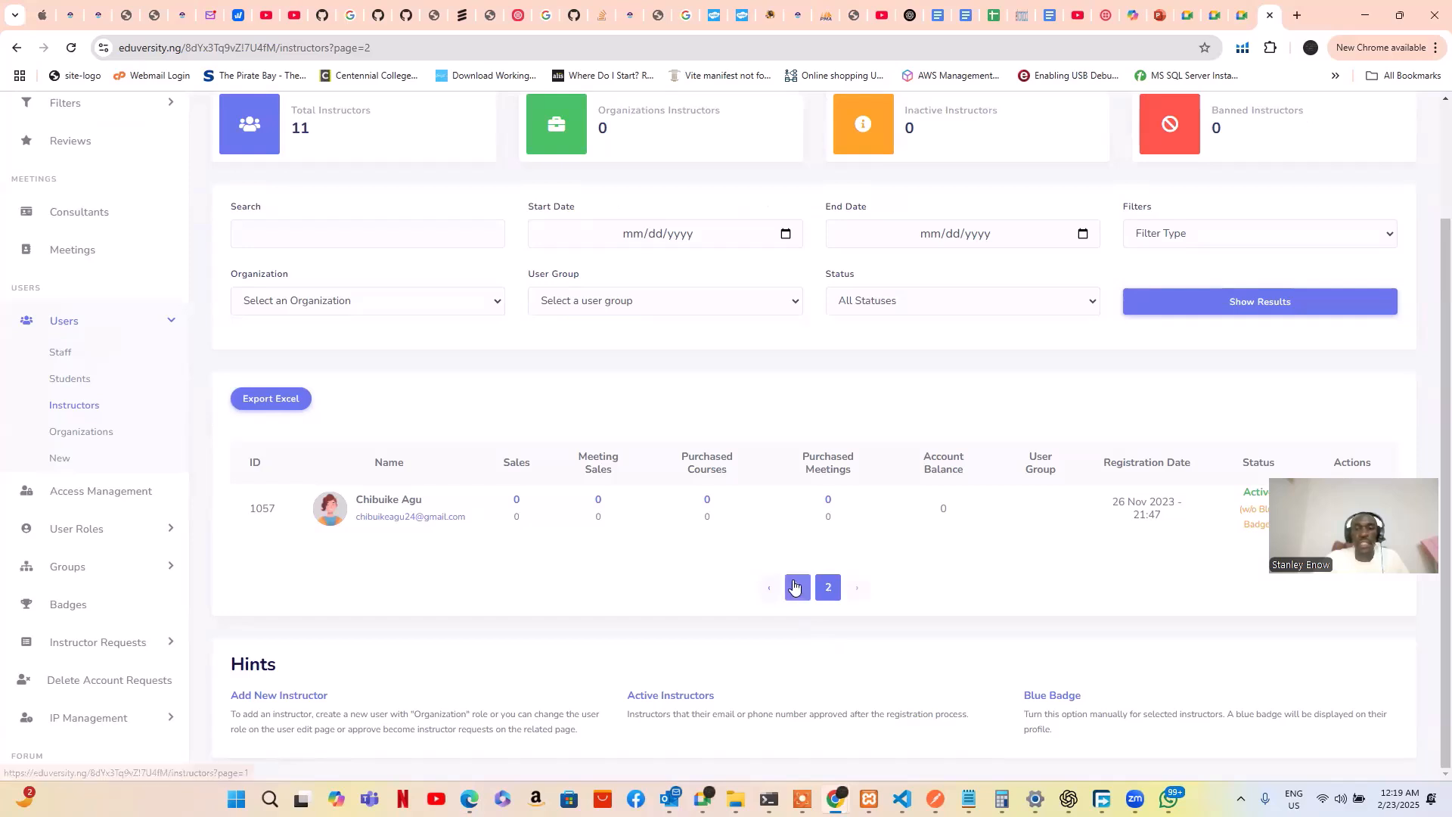
left_click(789, 588)
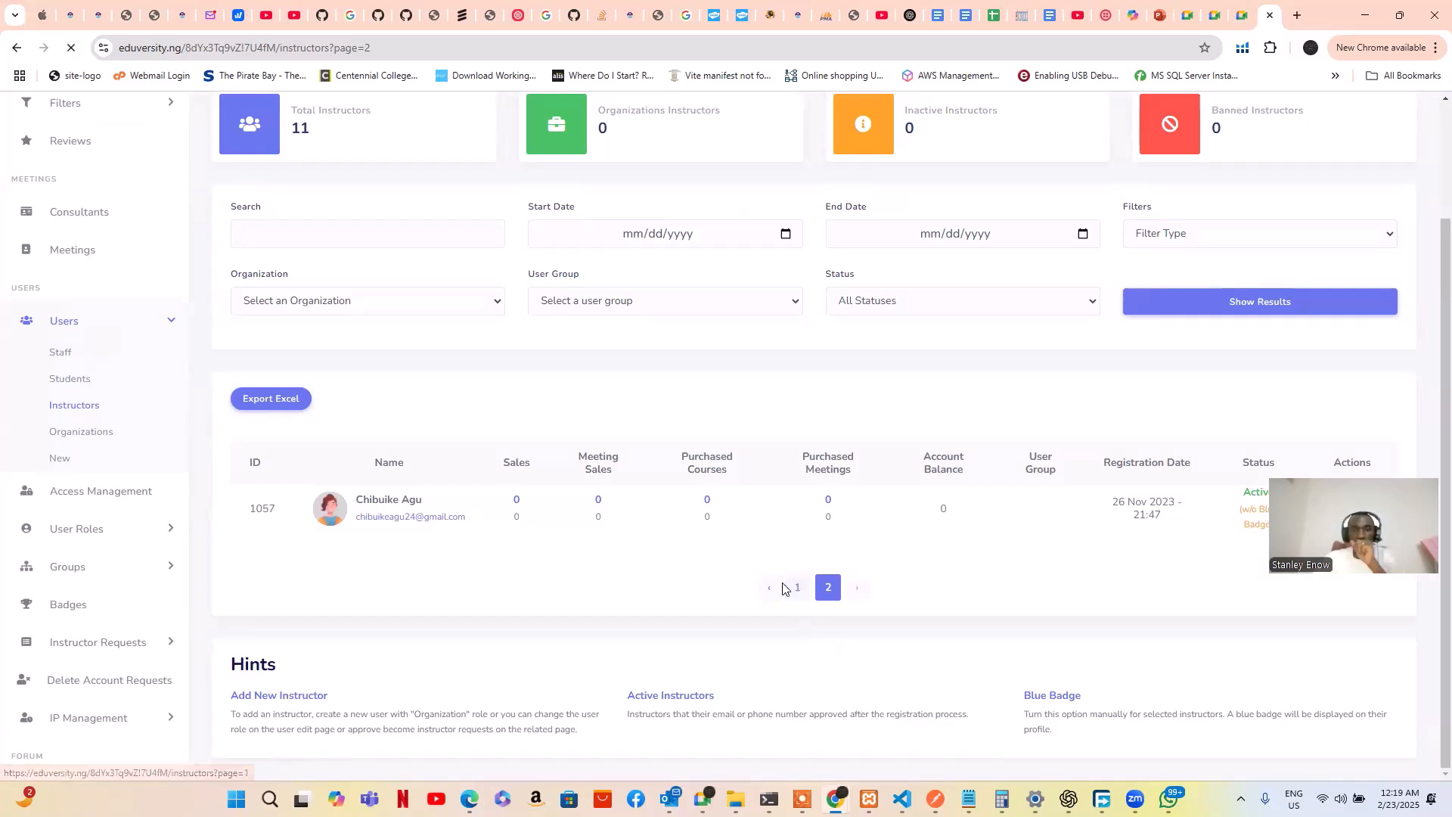
scroll(778, 580, "down", 3)
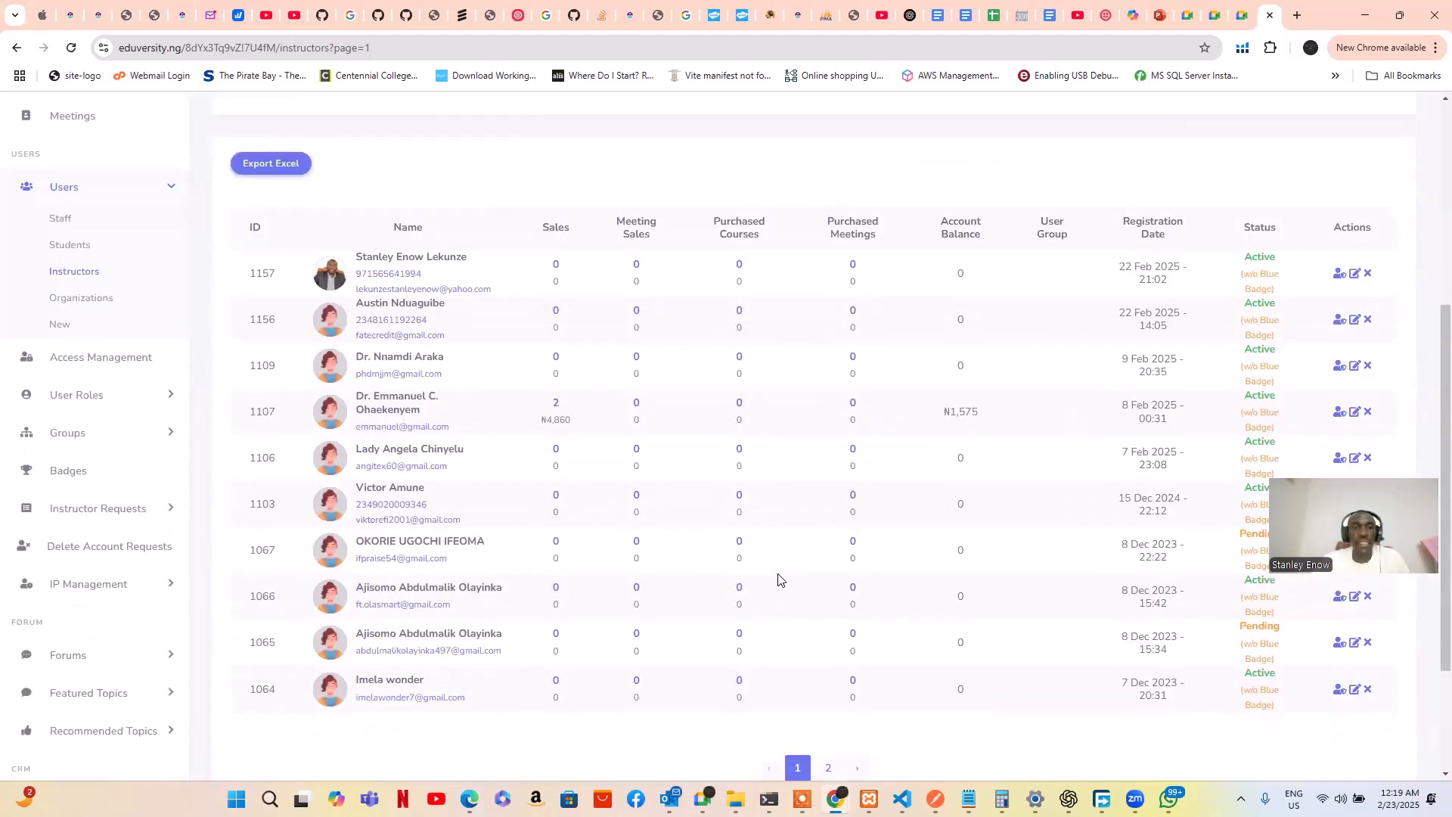
scroll(777, 580, "down", 1)
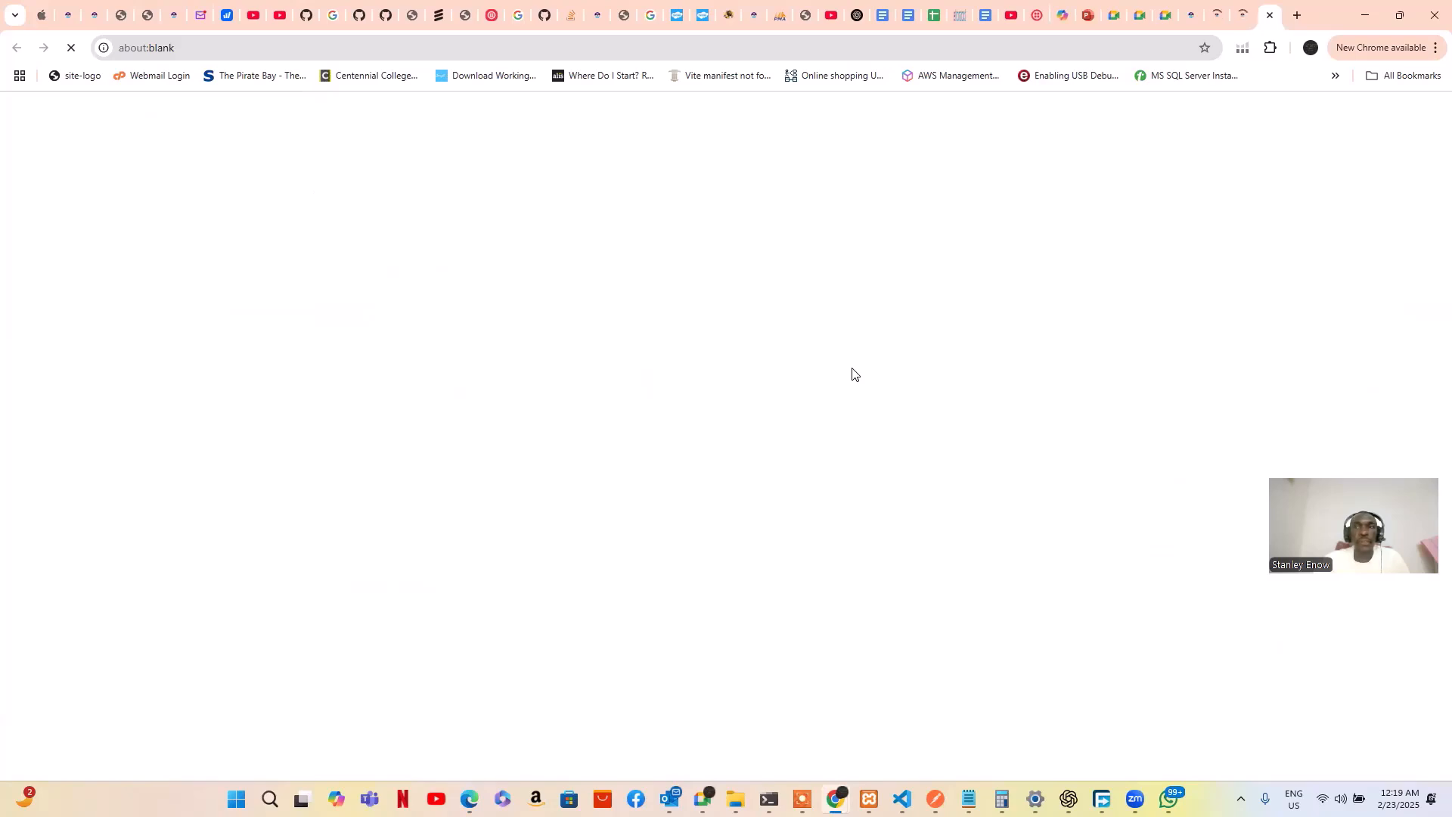
Open the instructor's My courses list from the sidebar's Courses menu
scroll(609, 401, "down", 4)
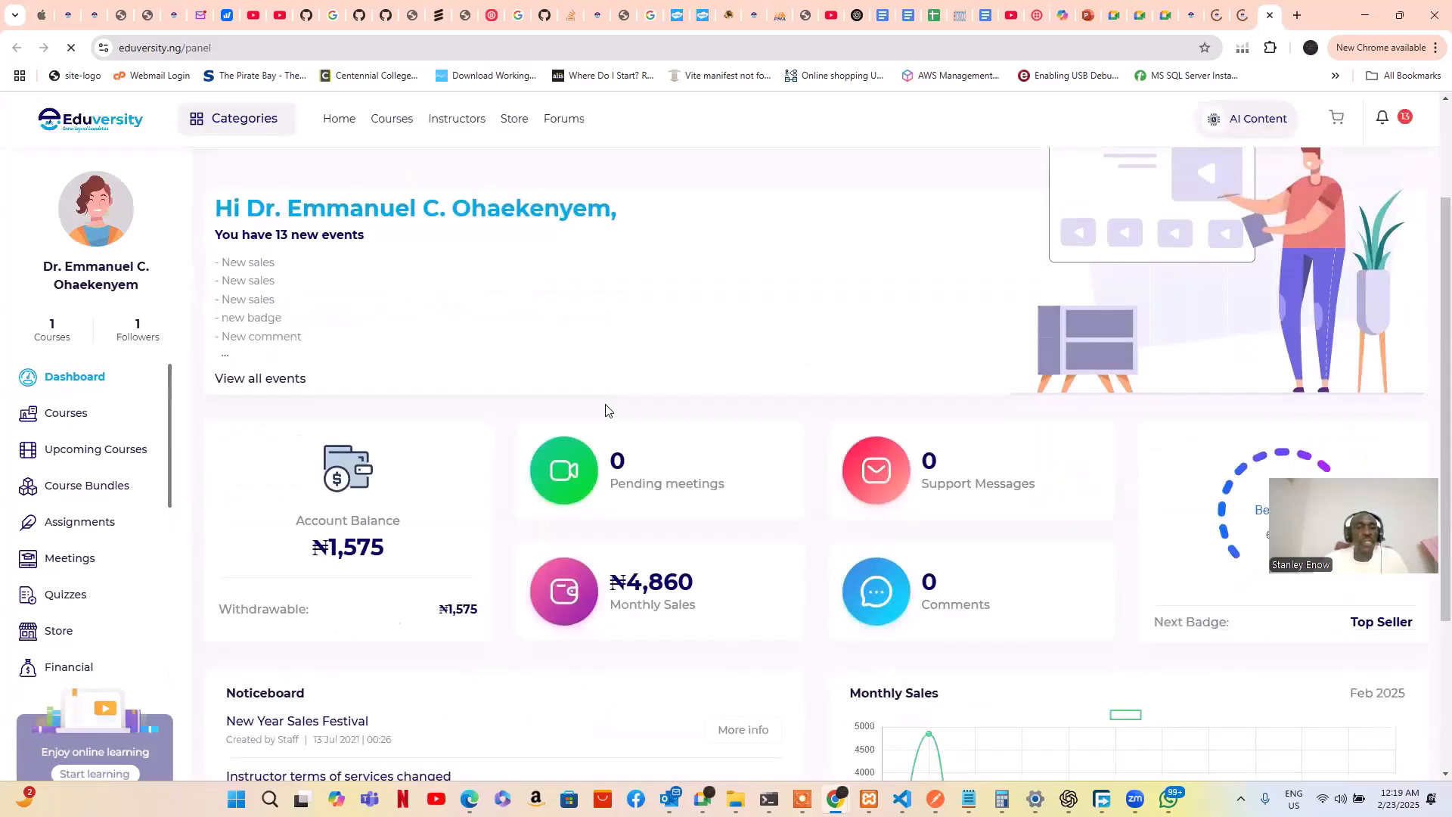
left_click(77, 420)
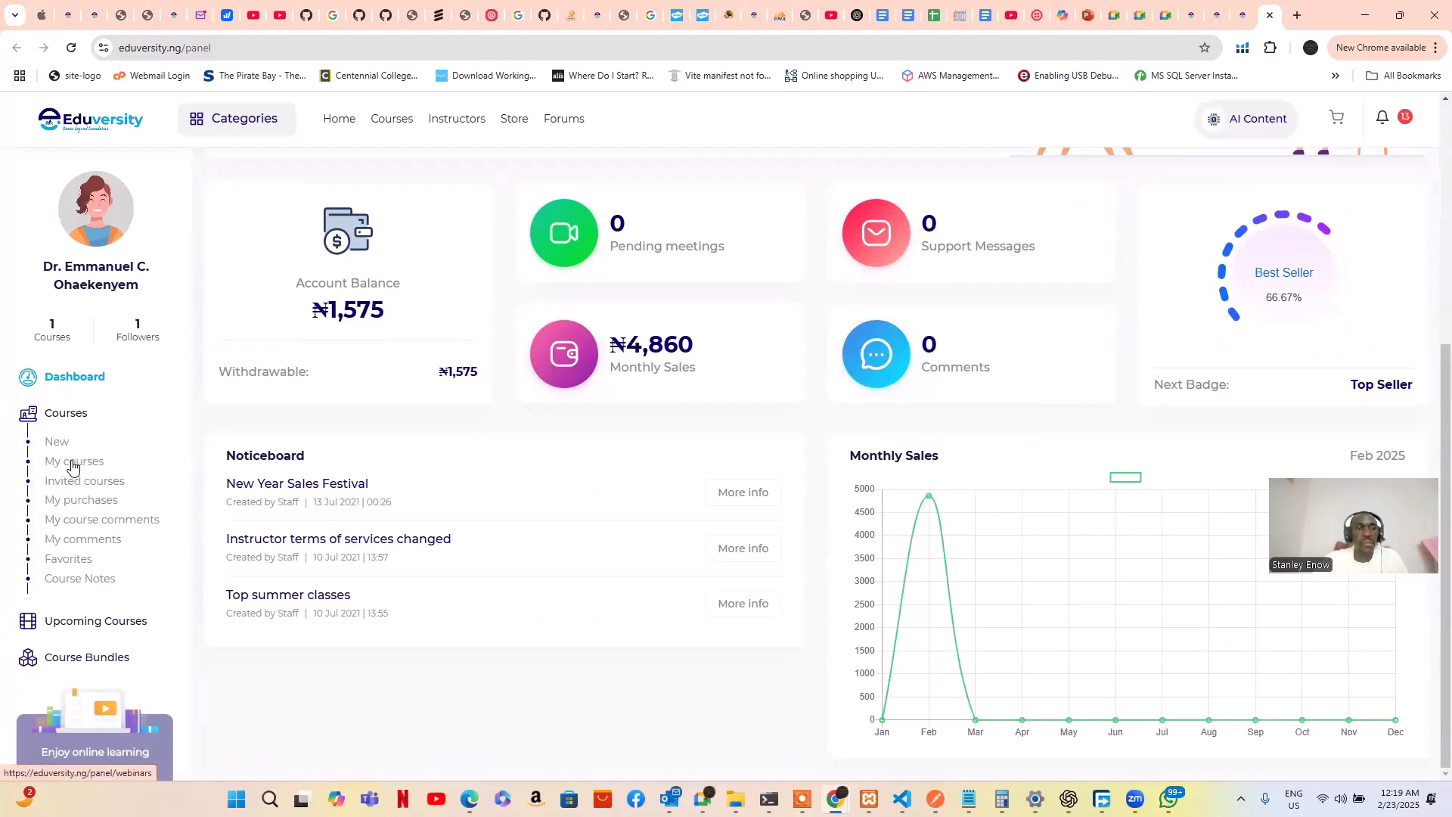
left_click(73, 463)
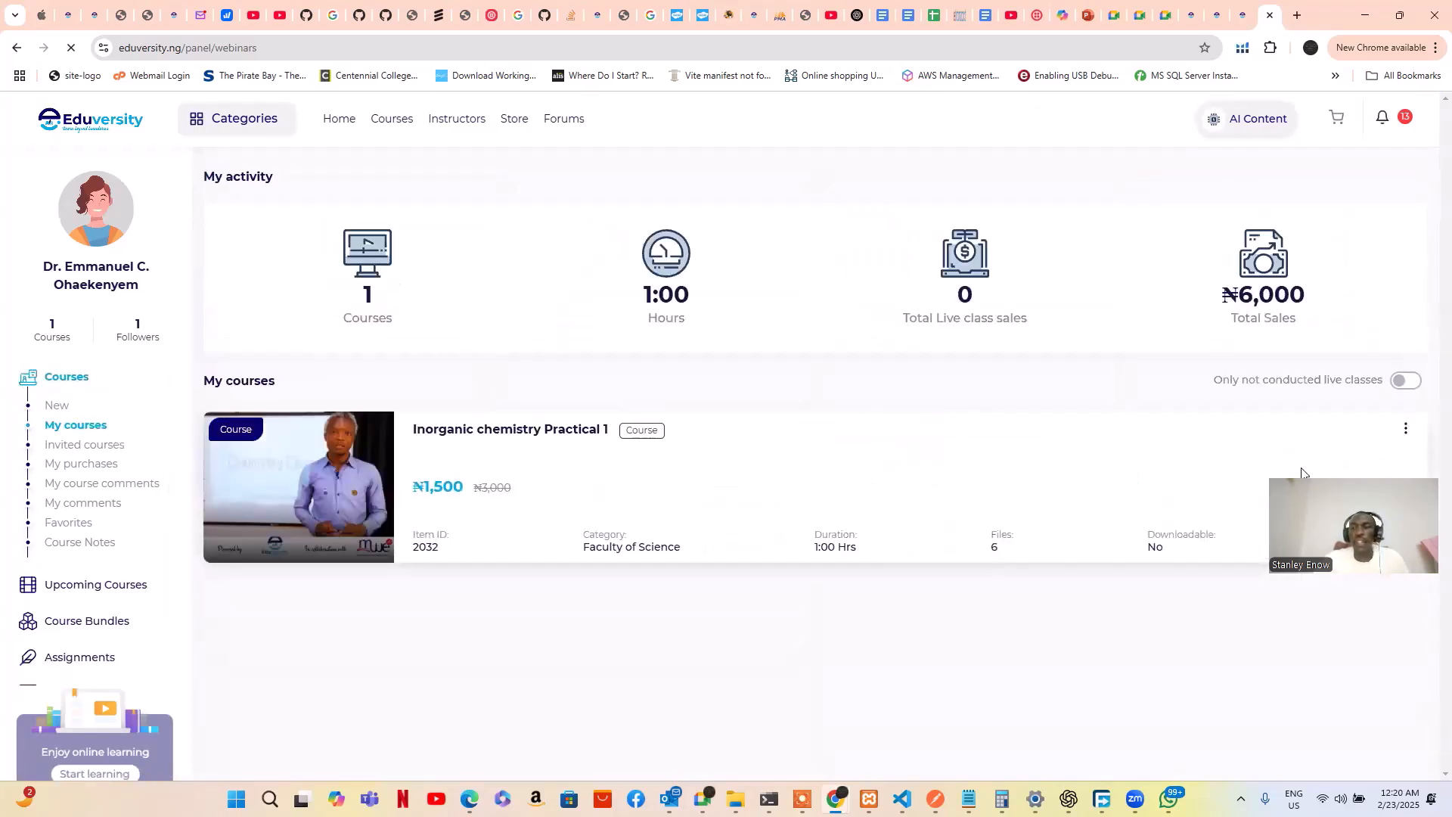
Edit Inorganic chemistry Practical 1 and submit its Basic Information step unchanged
left_click(1406, 431)
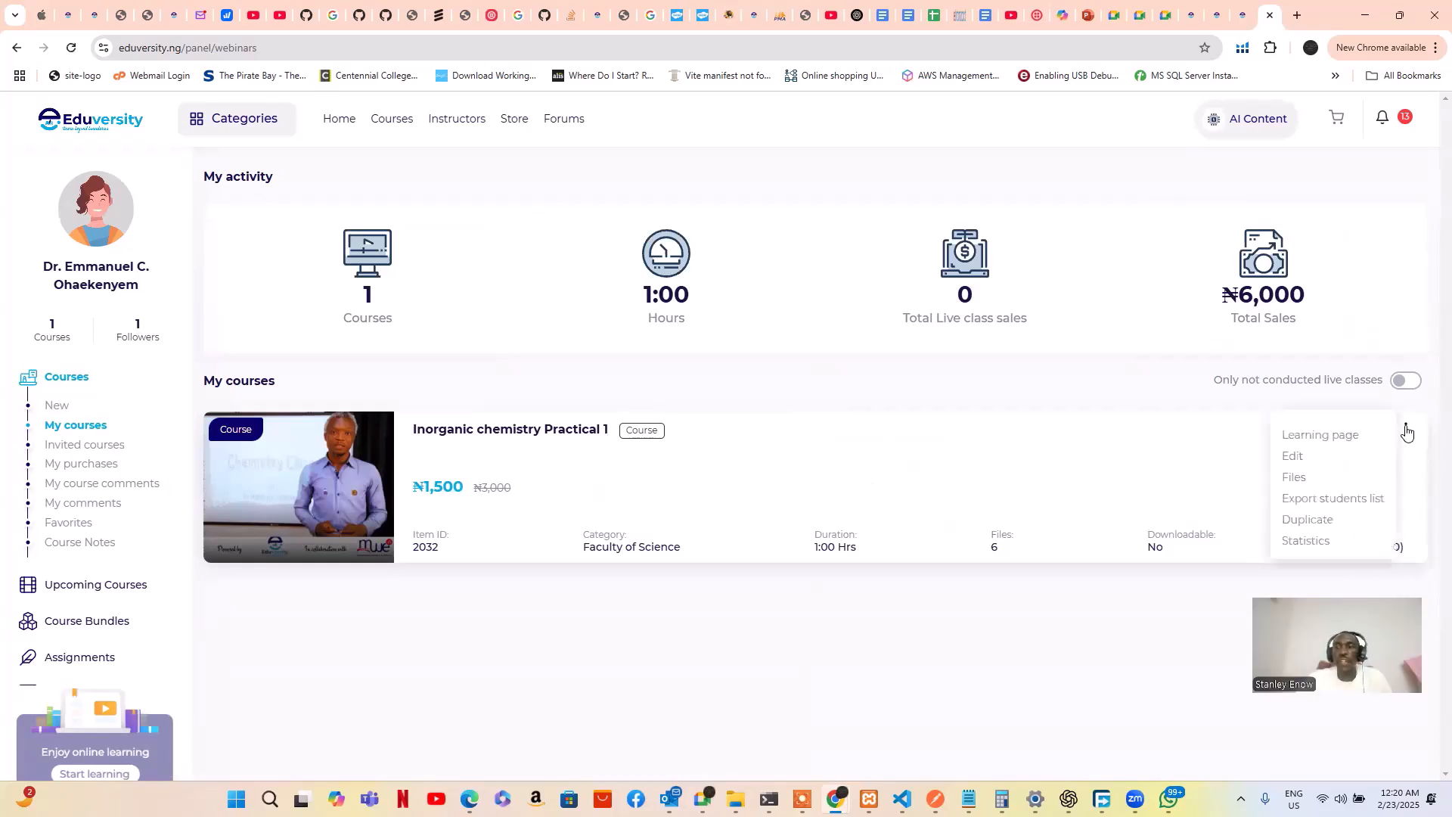
left_click(1303, 461)
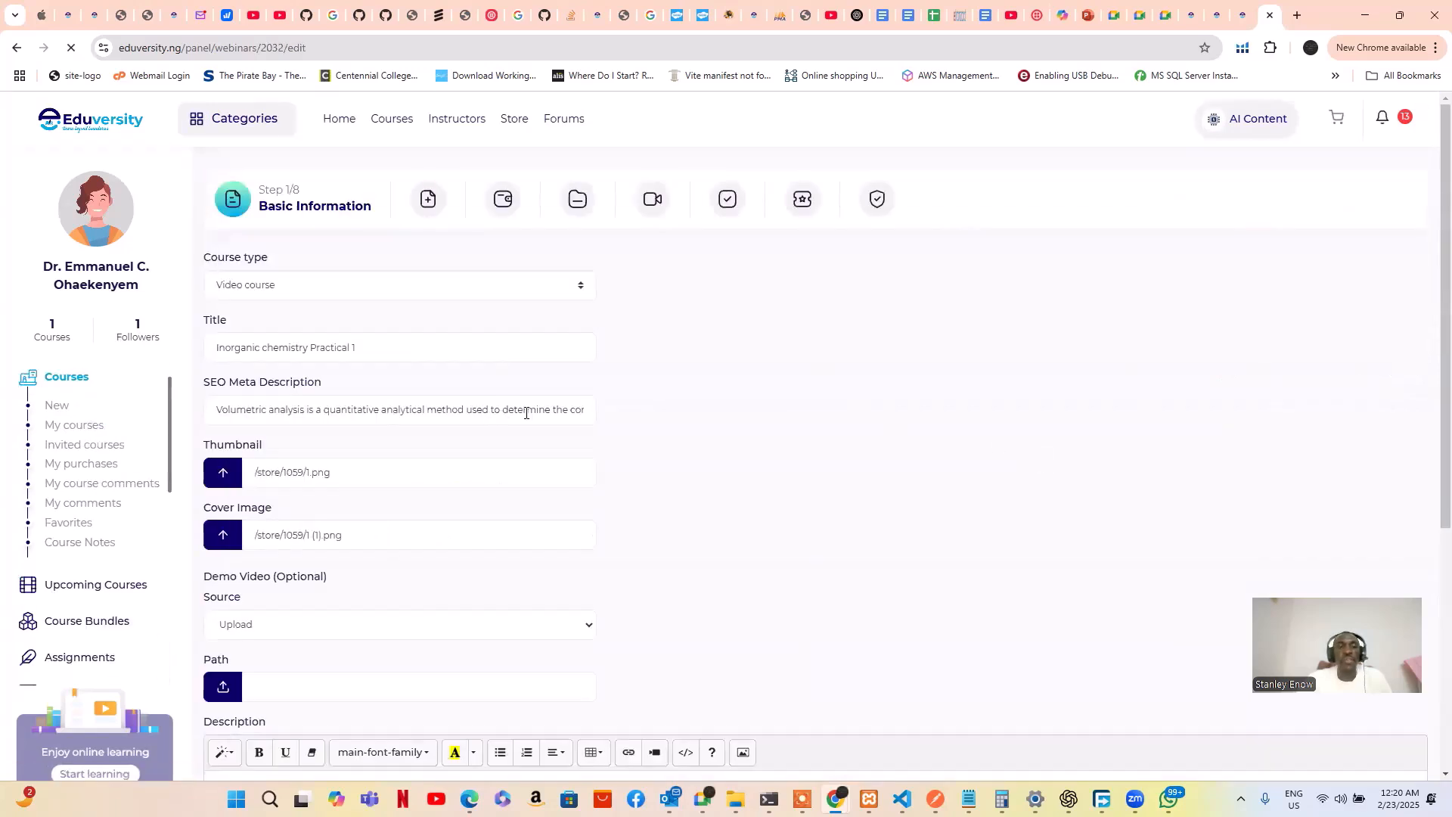
scroll(524, 413, "down", 4)
scroll(525, 413, "down", 3)
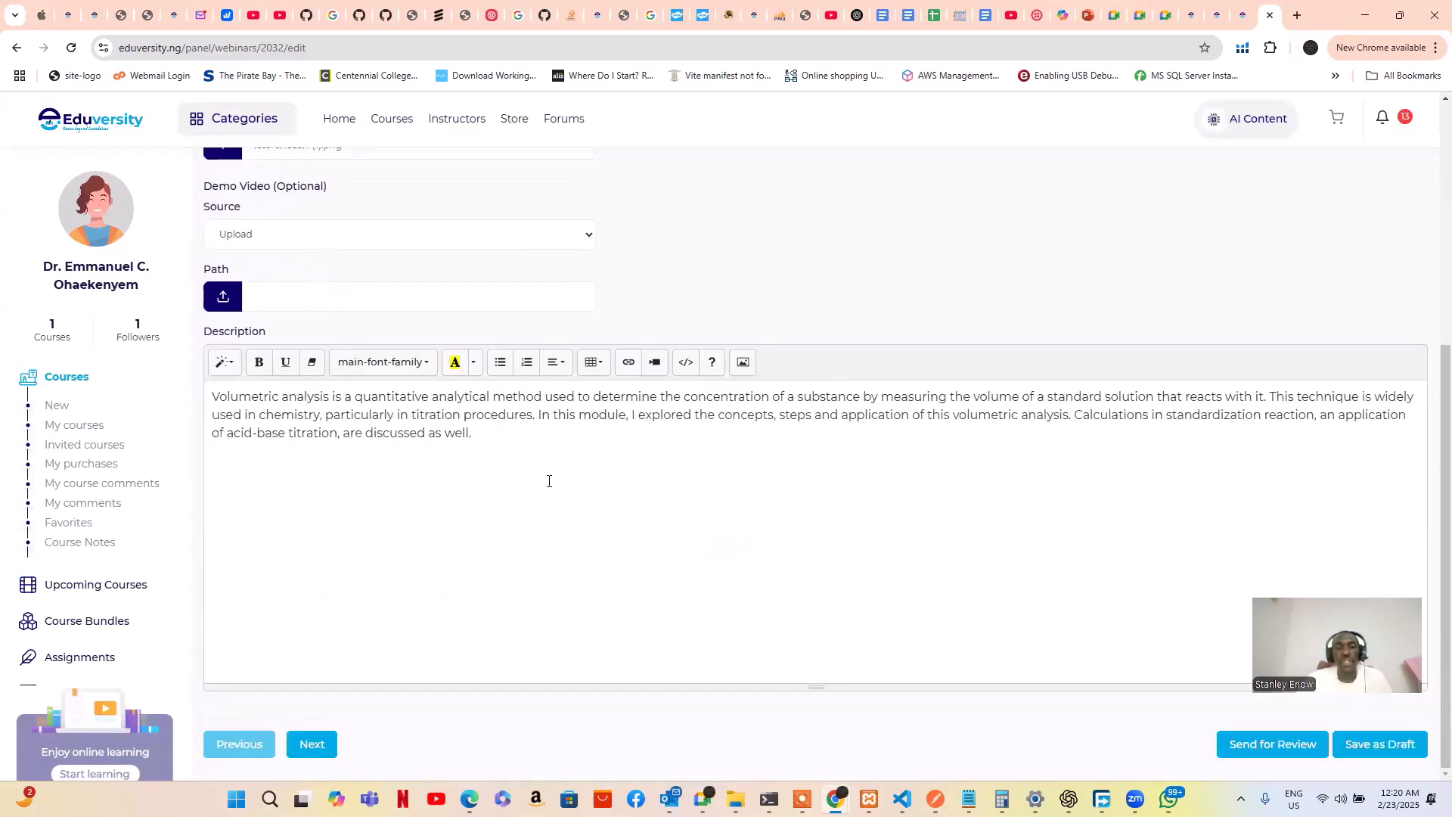
scroll(564, 493, "up", 5)
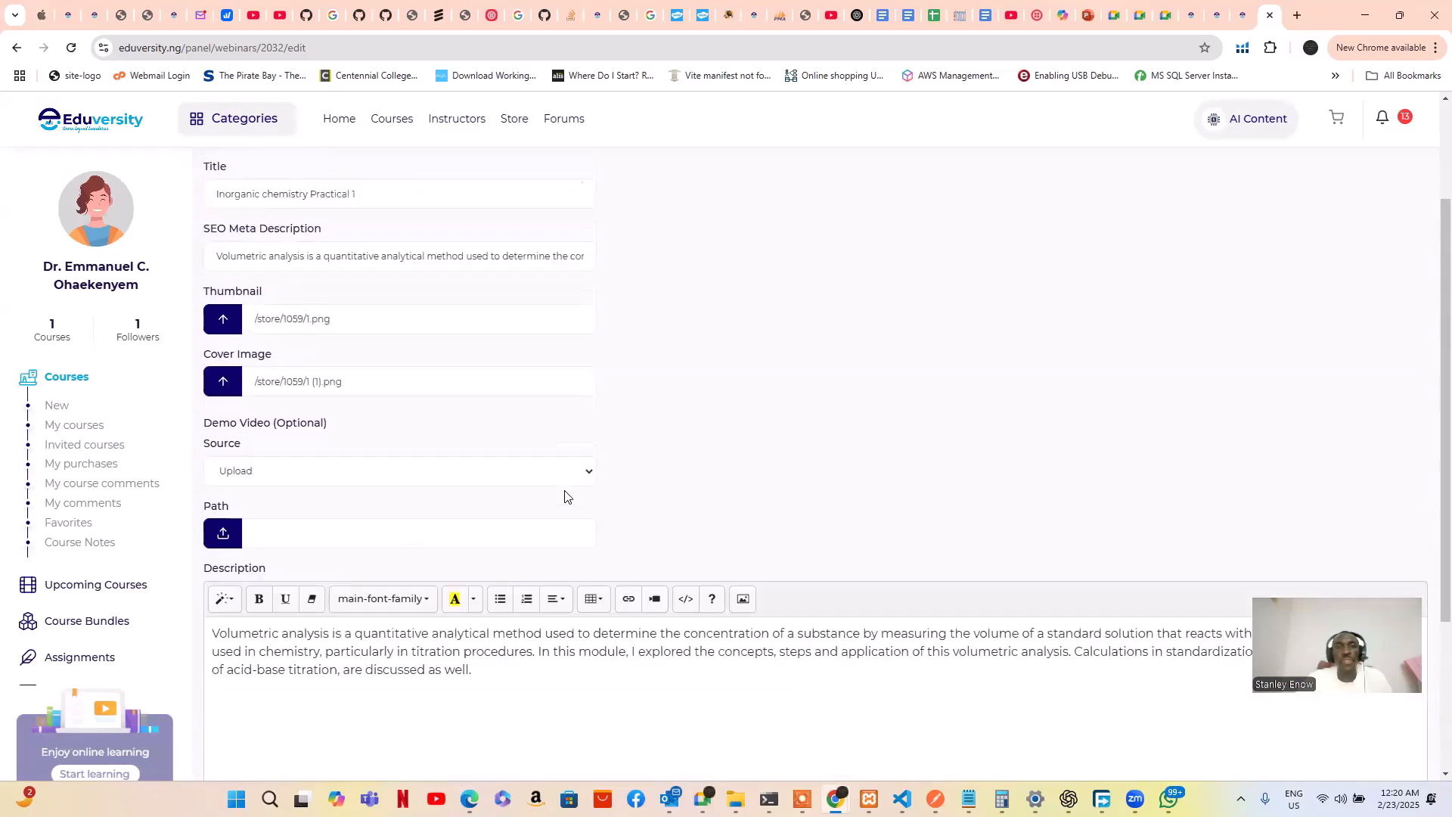
scroll(560, 495, "down", 5)
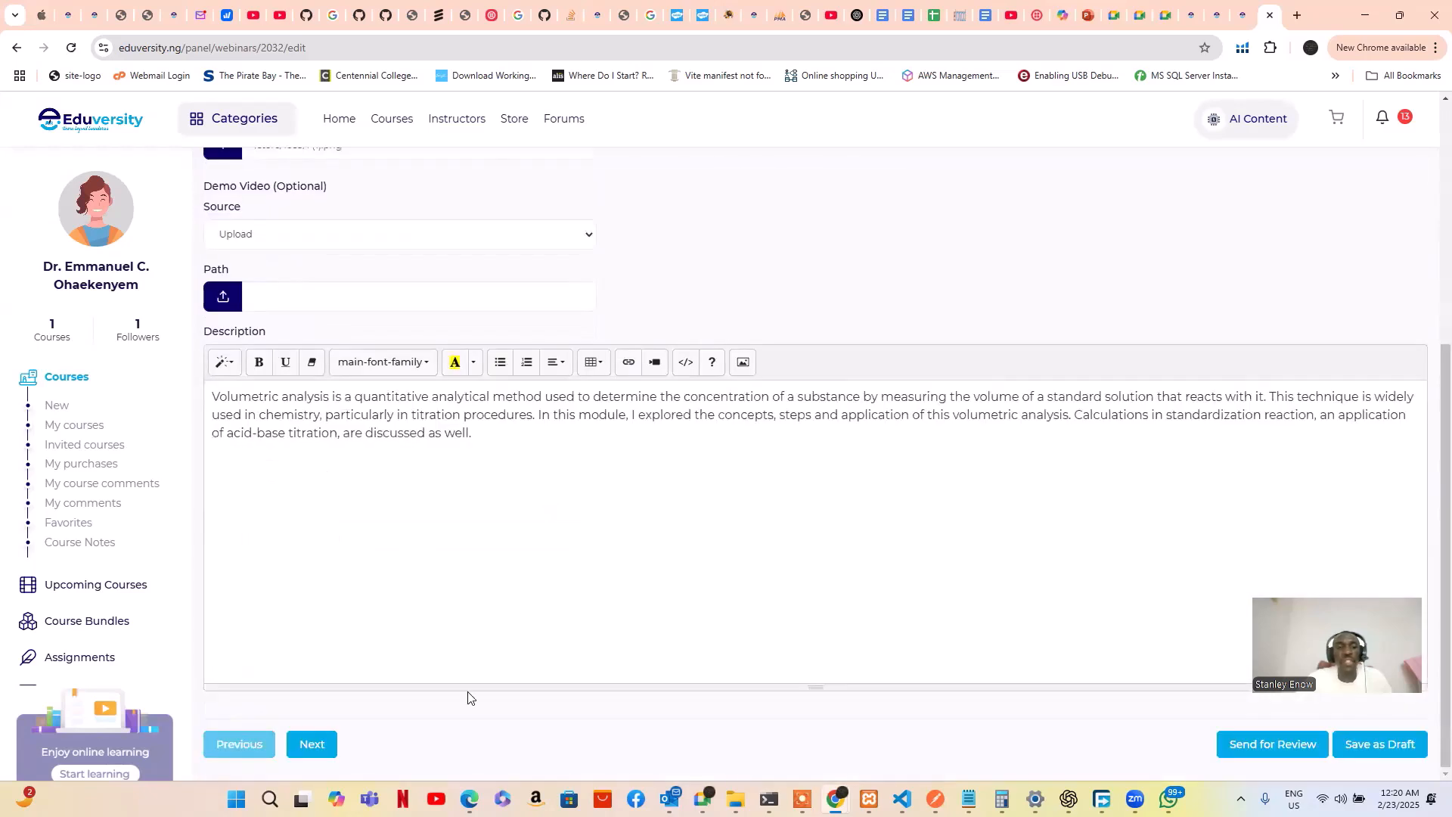
left_click(323, 745)
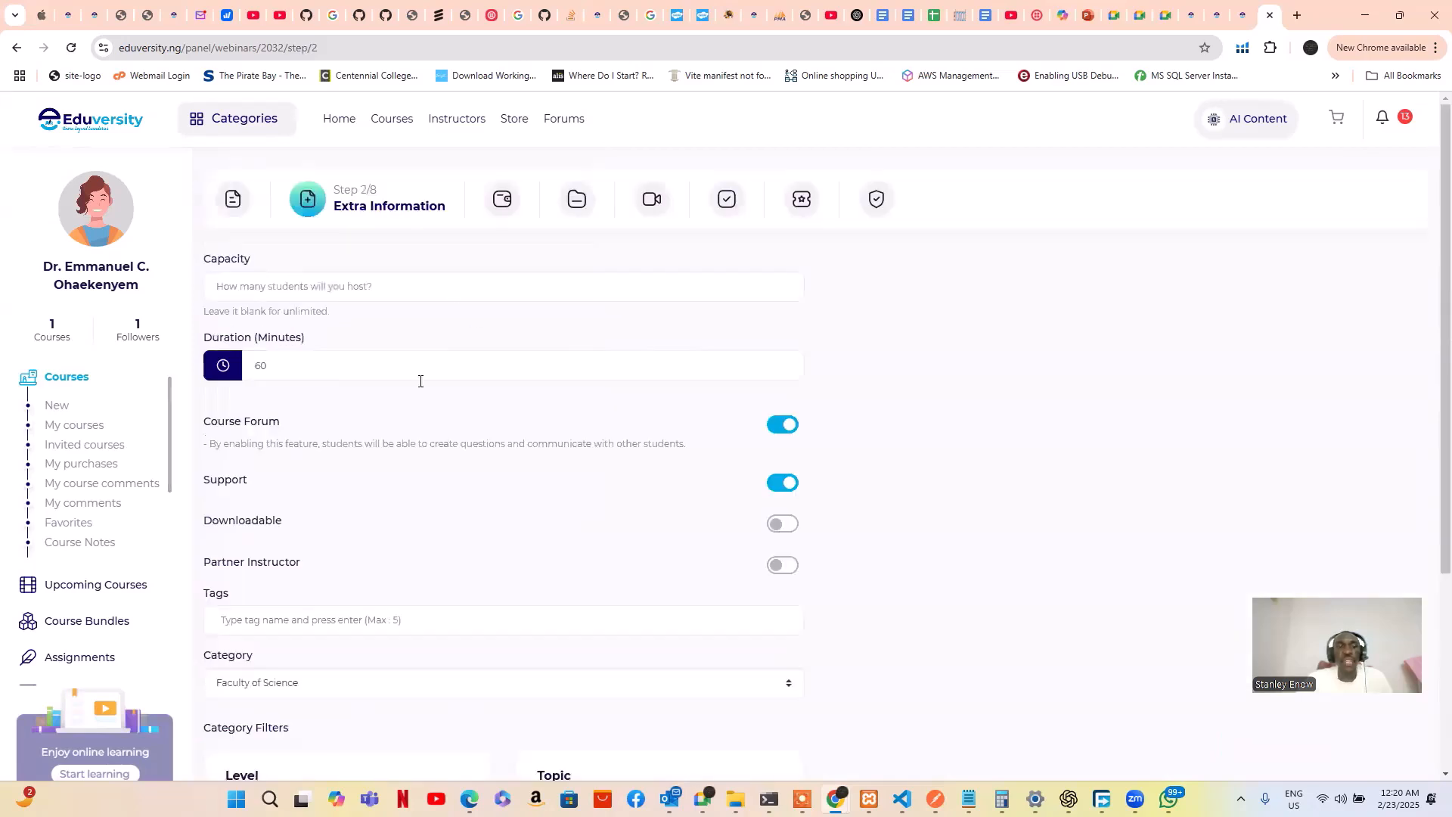
Leave Capacity blank and review the 60-minute duration, Forum, Support and category settings
scroll(419, 381, "down", 1)
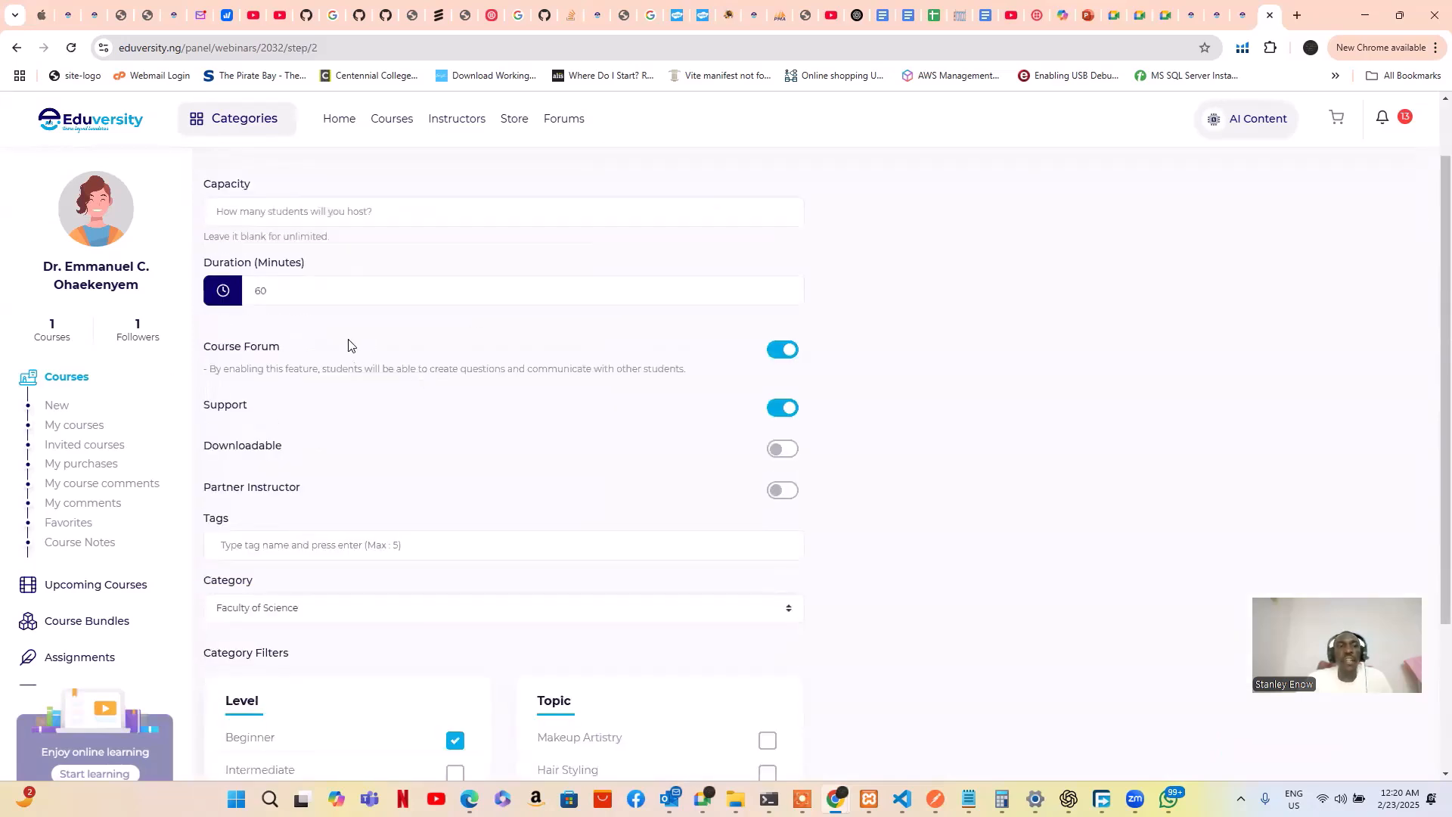
scroll(347, 345, "up", 1)
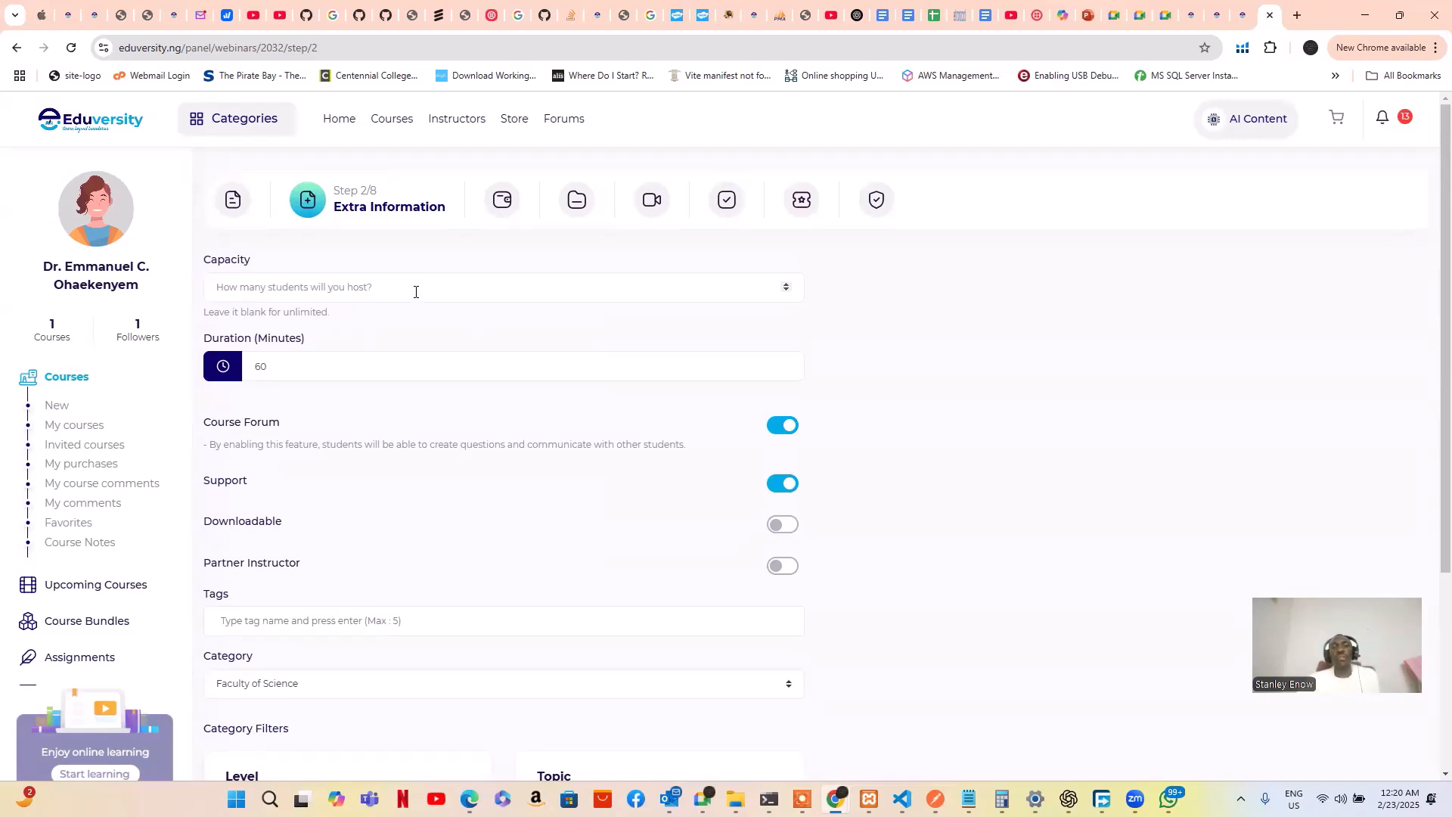
left_click(402, 281)
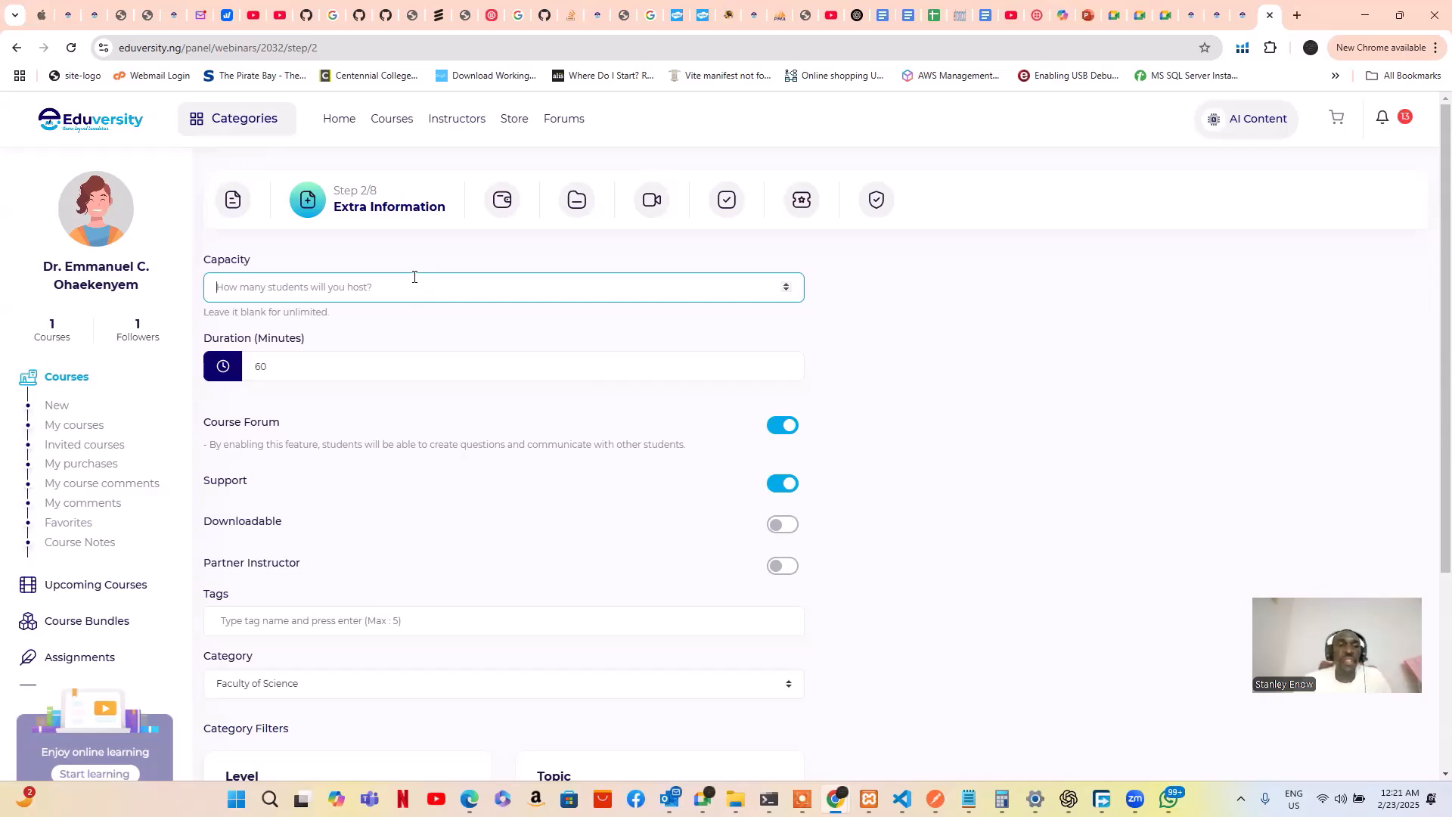
scroll(415, 275, "down", 1)
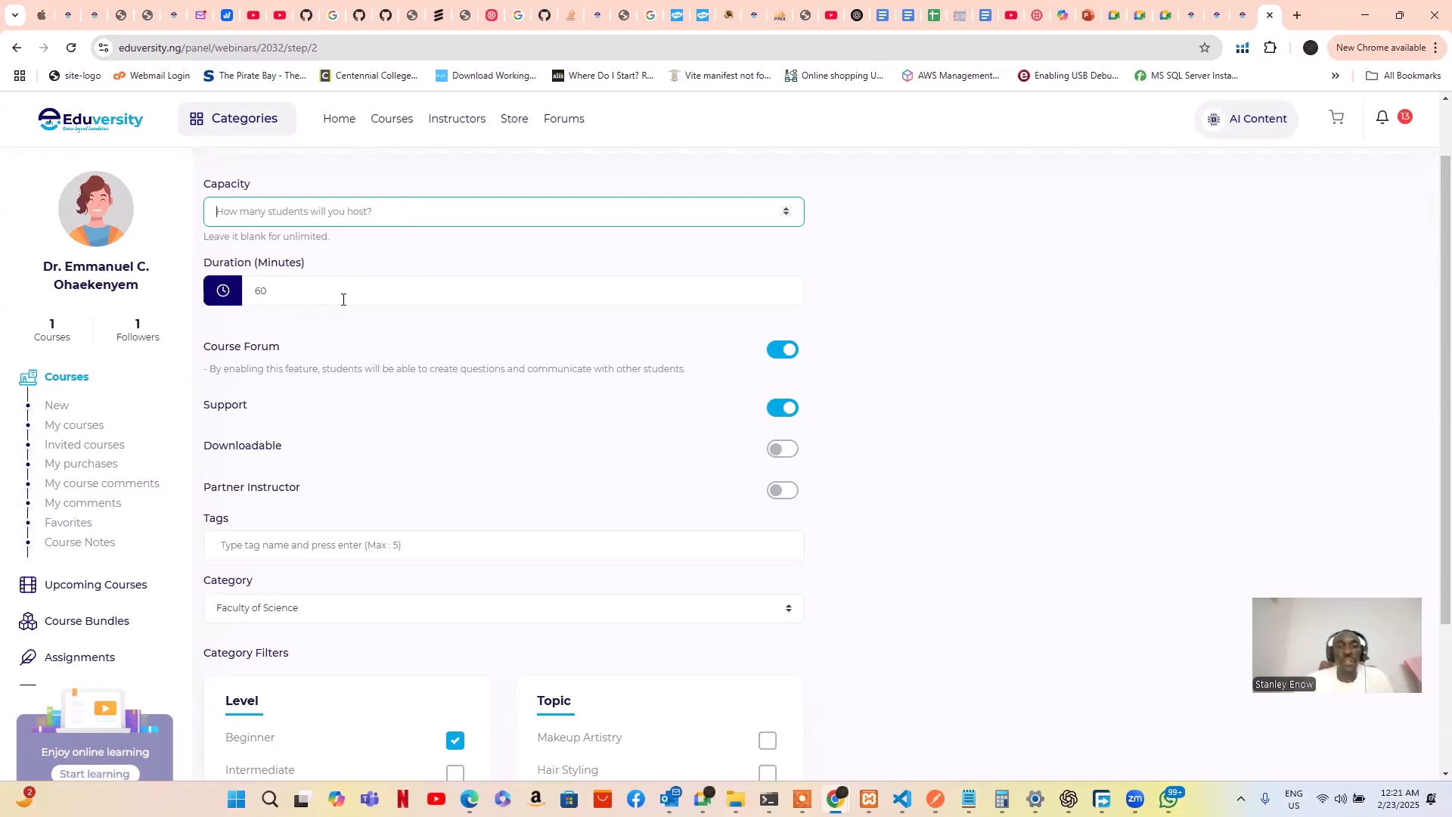
scroll(348, 295, "down", 1)
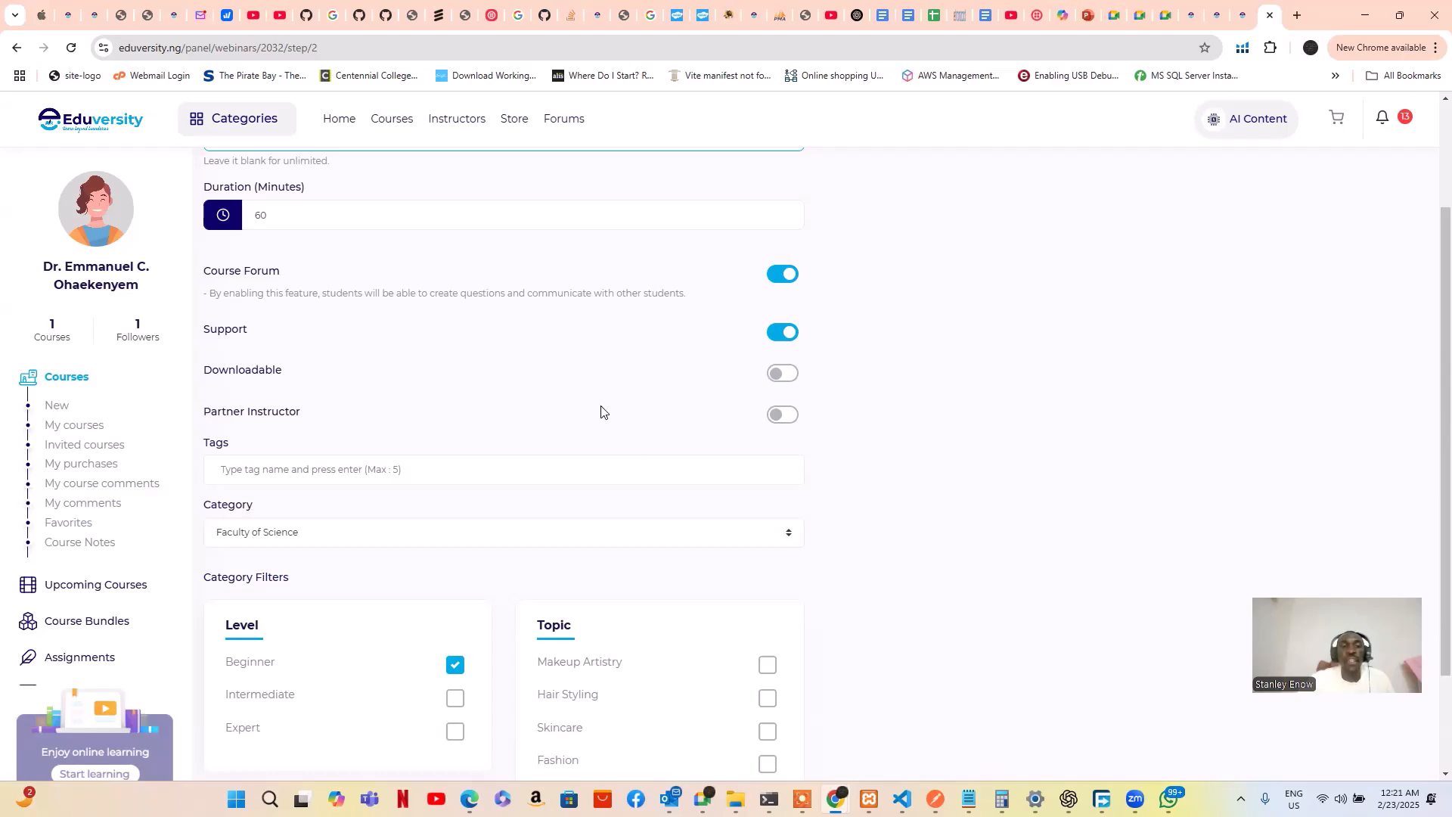
scroll(597, 411, "down", 1)
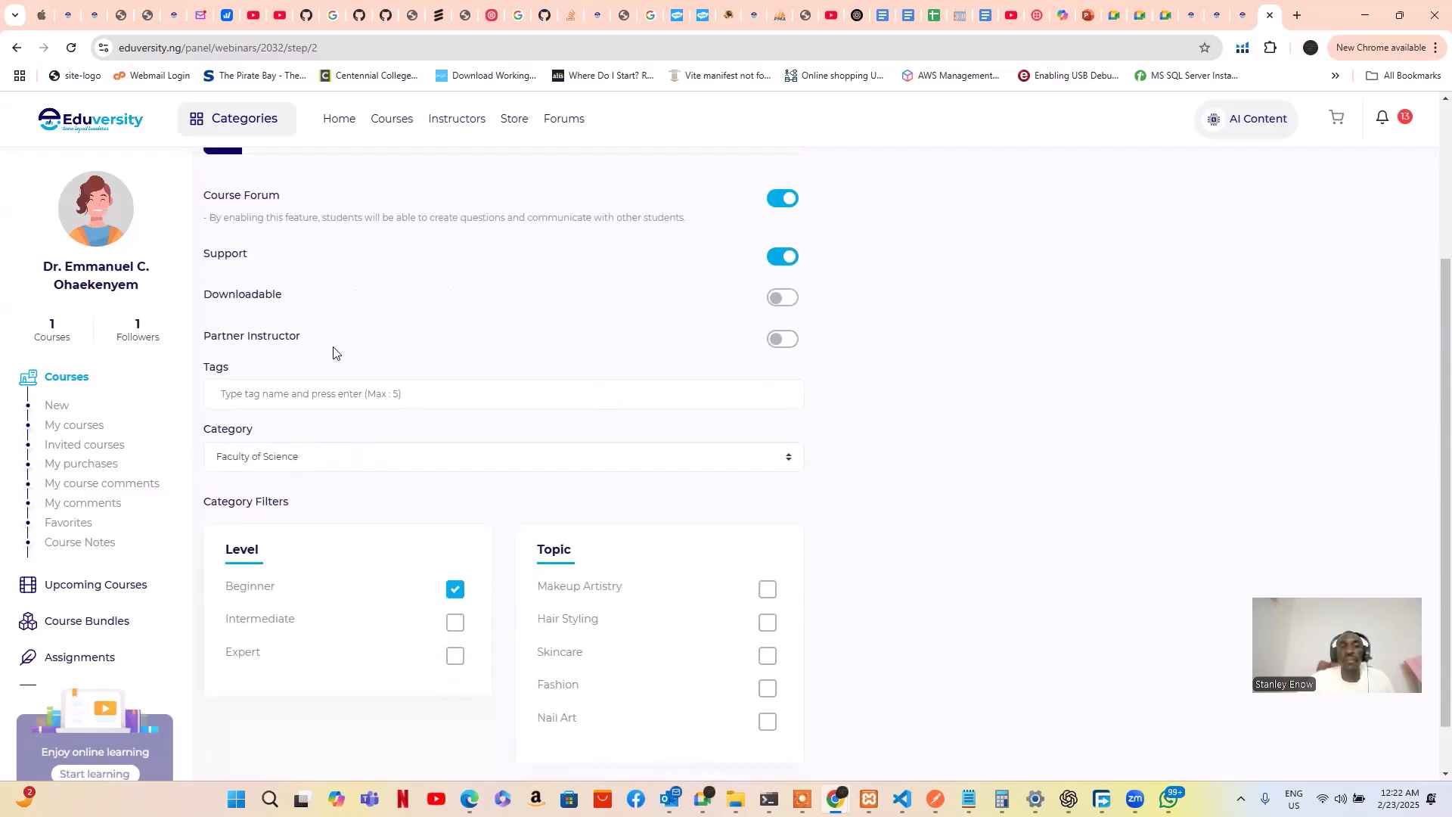
left_click(791, 344)
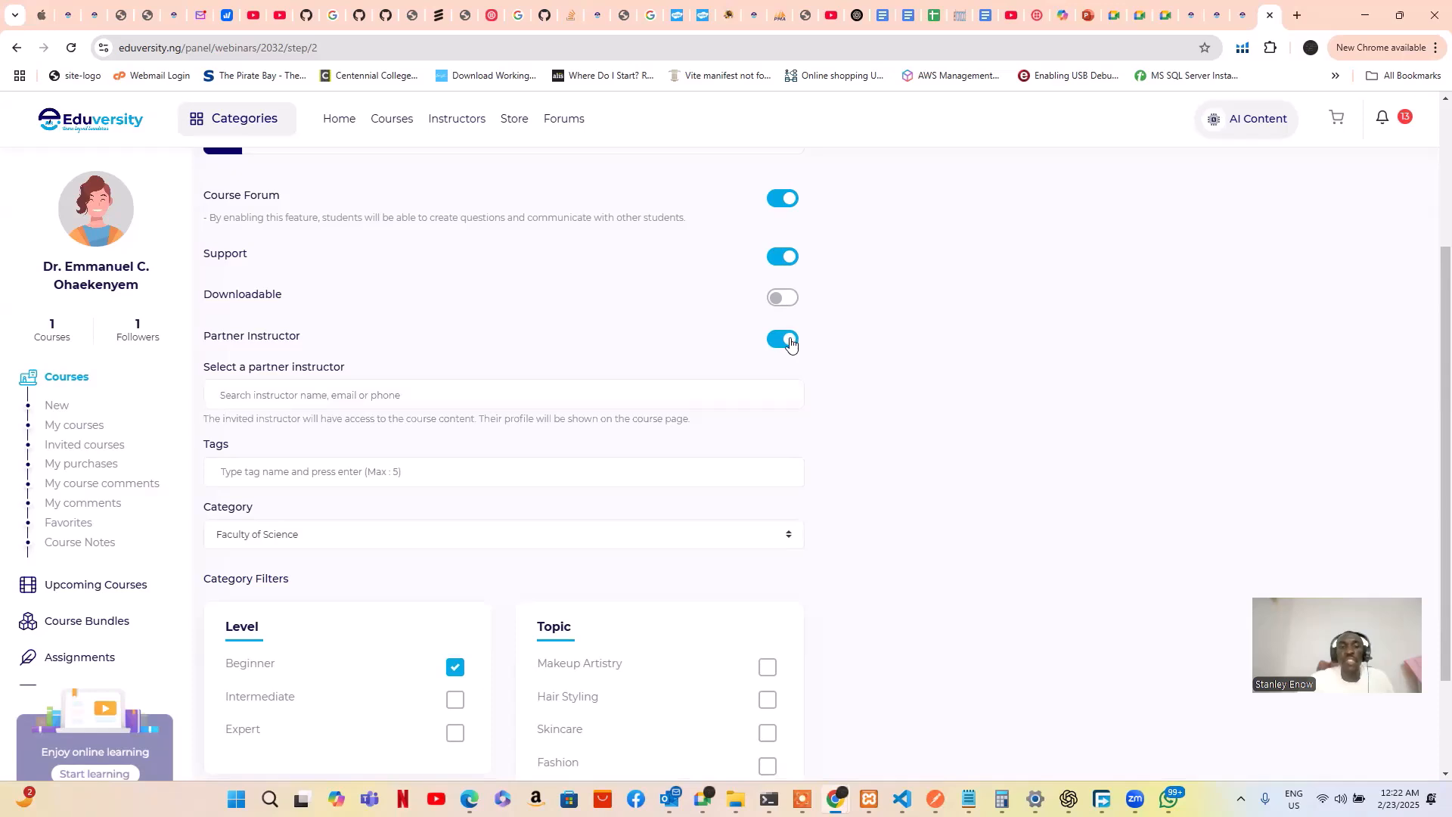
left_click(524, 394)
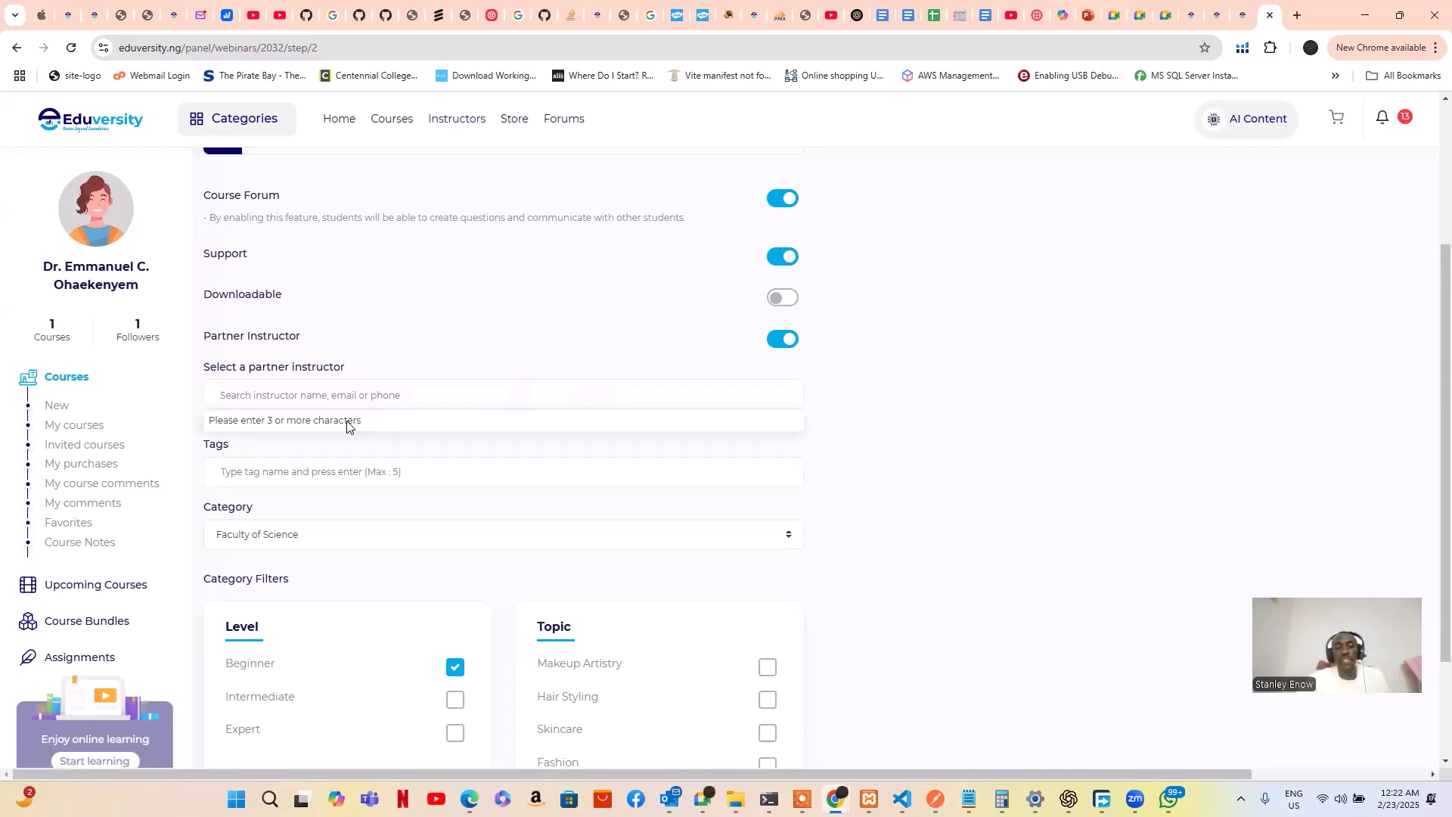
type("king")
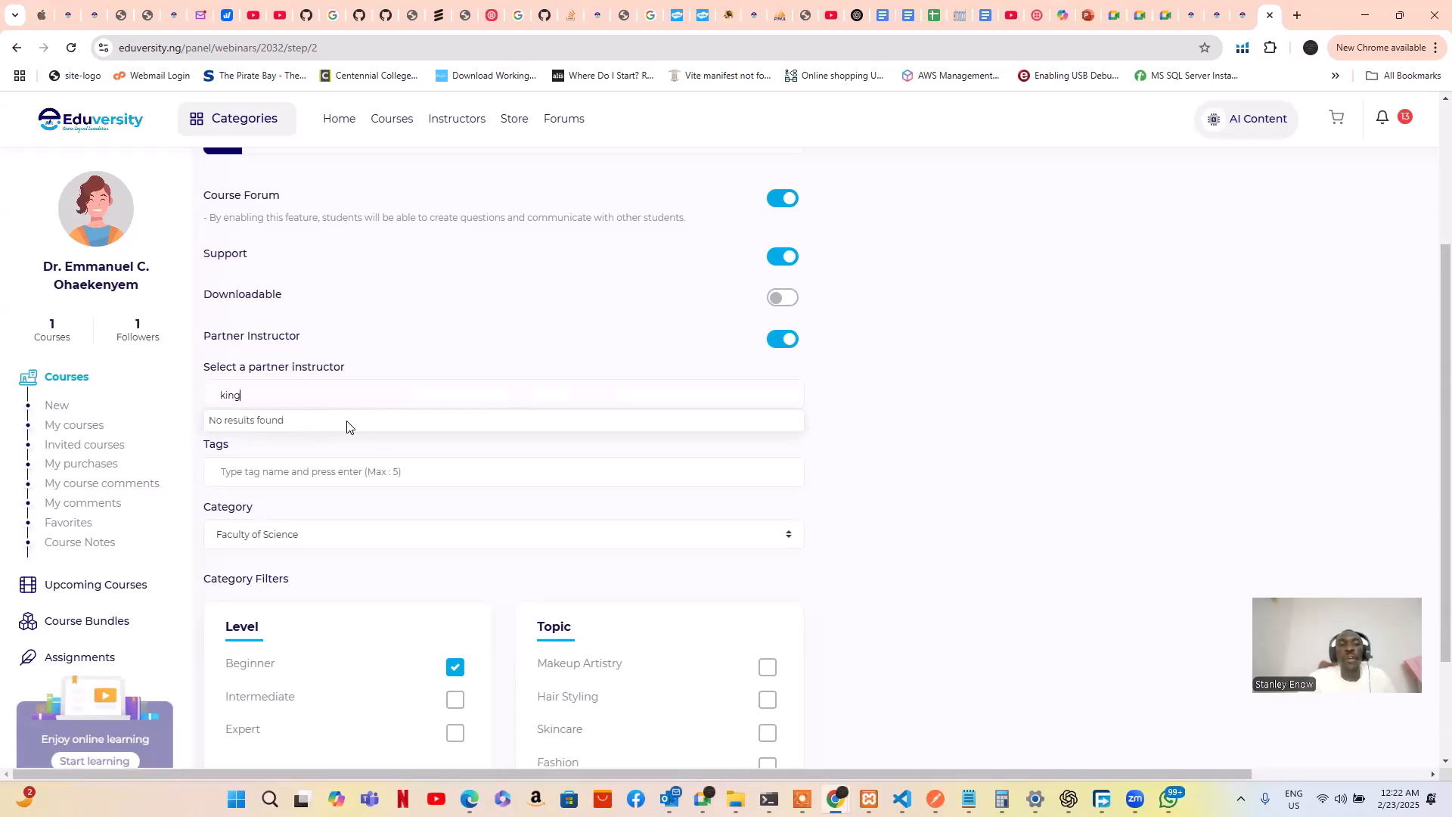
key("BackSpace")
key("BackSpace")
key("BackSpace")
key("BackSpace")
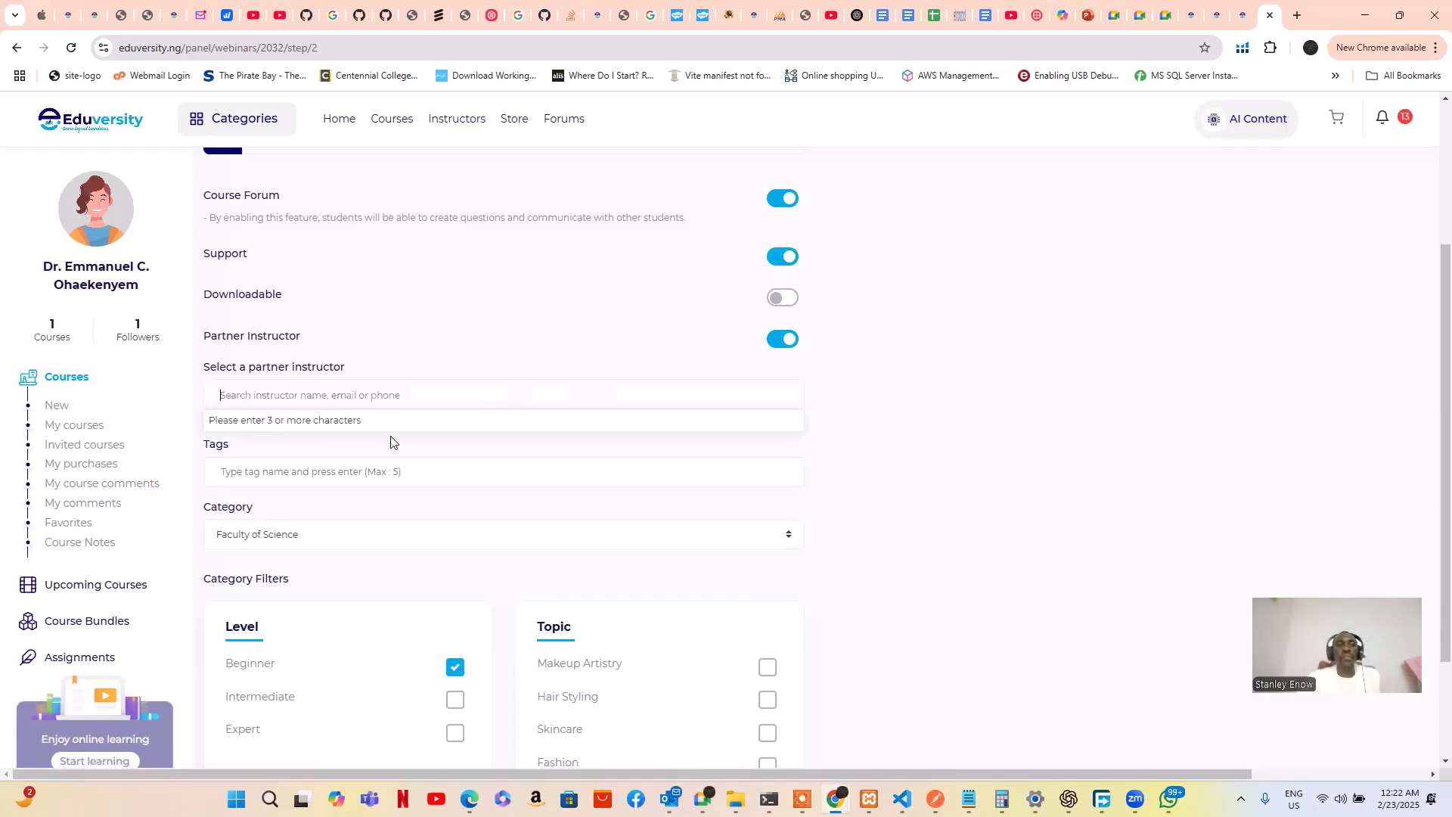
type("stan")
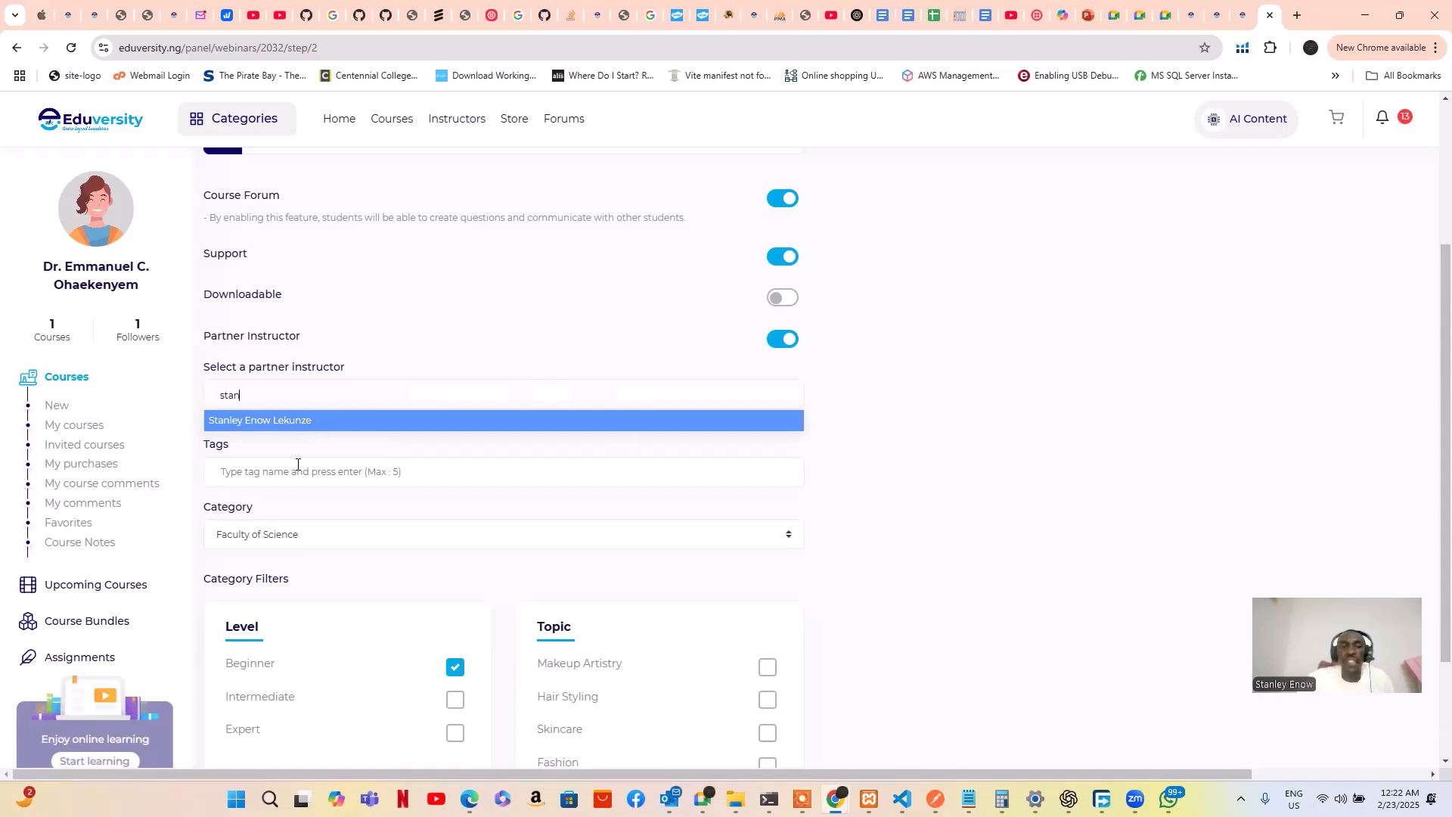
left_click(857, 477)
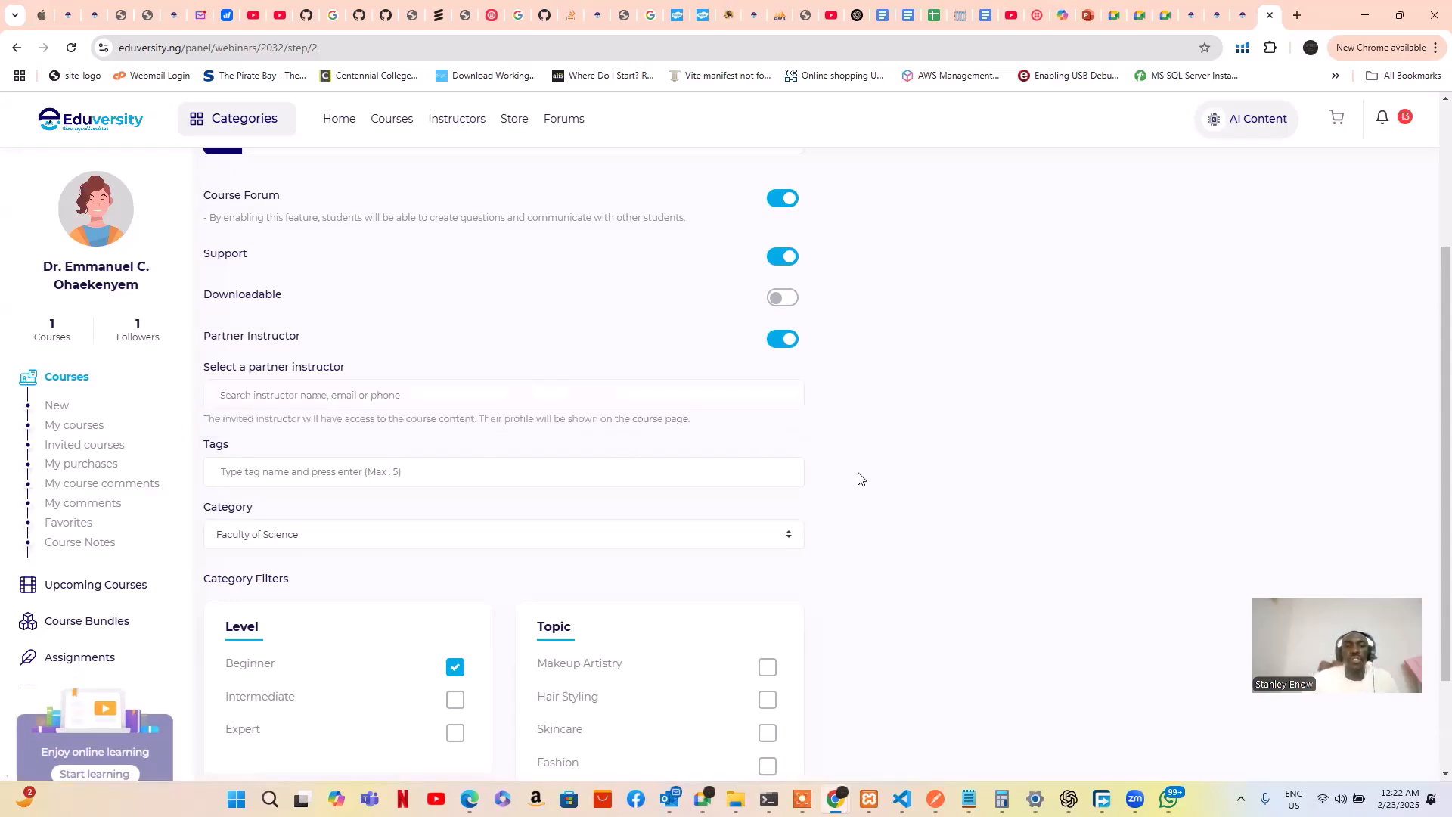
left_click(781, 341)
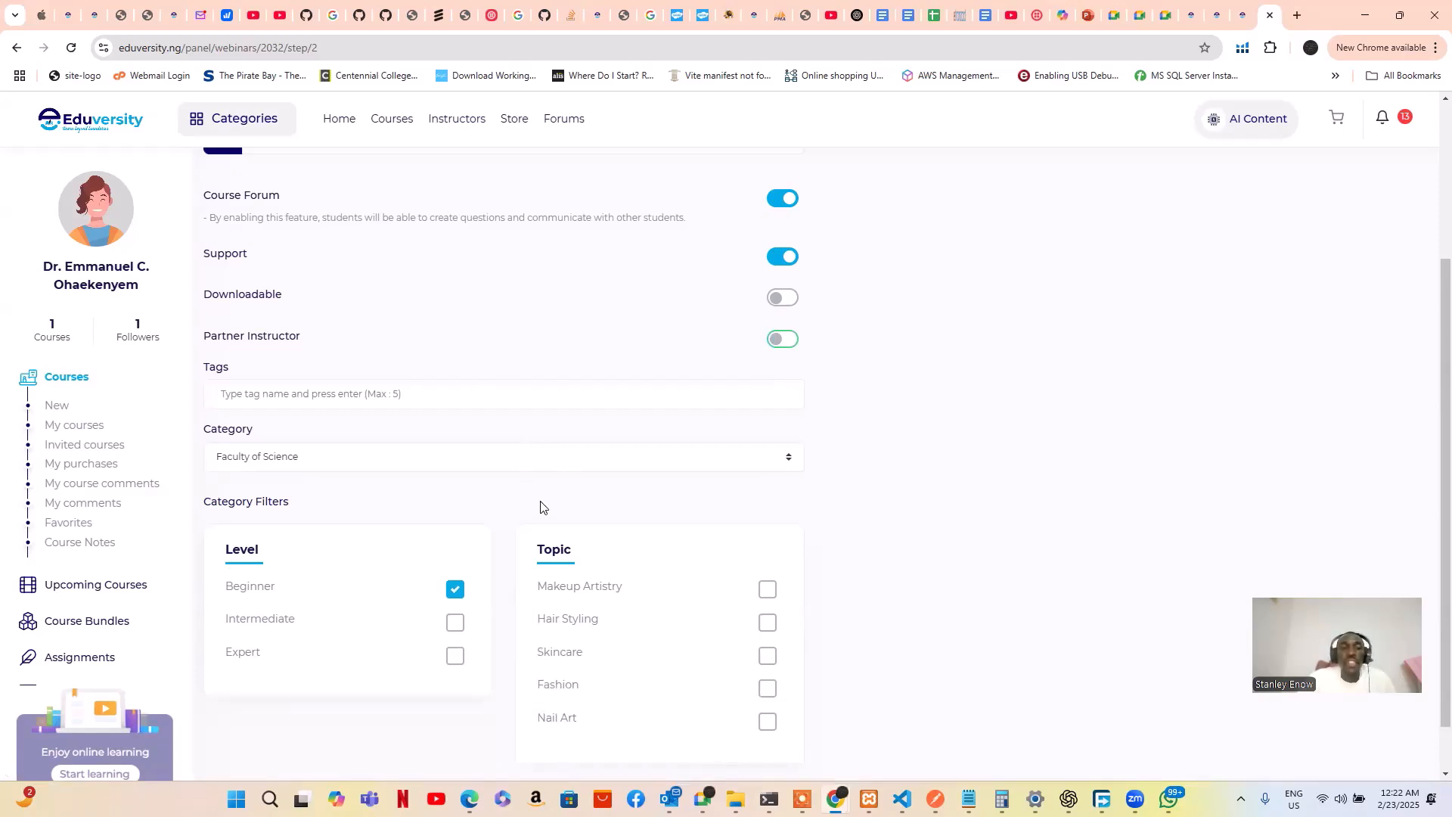
scroll(537, 509, "down", 1)
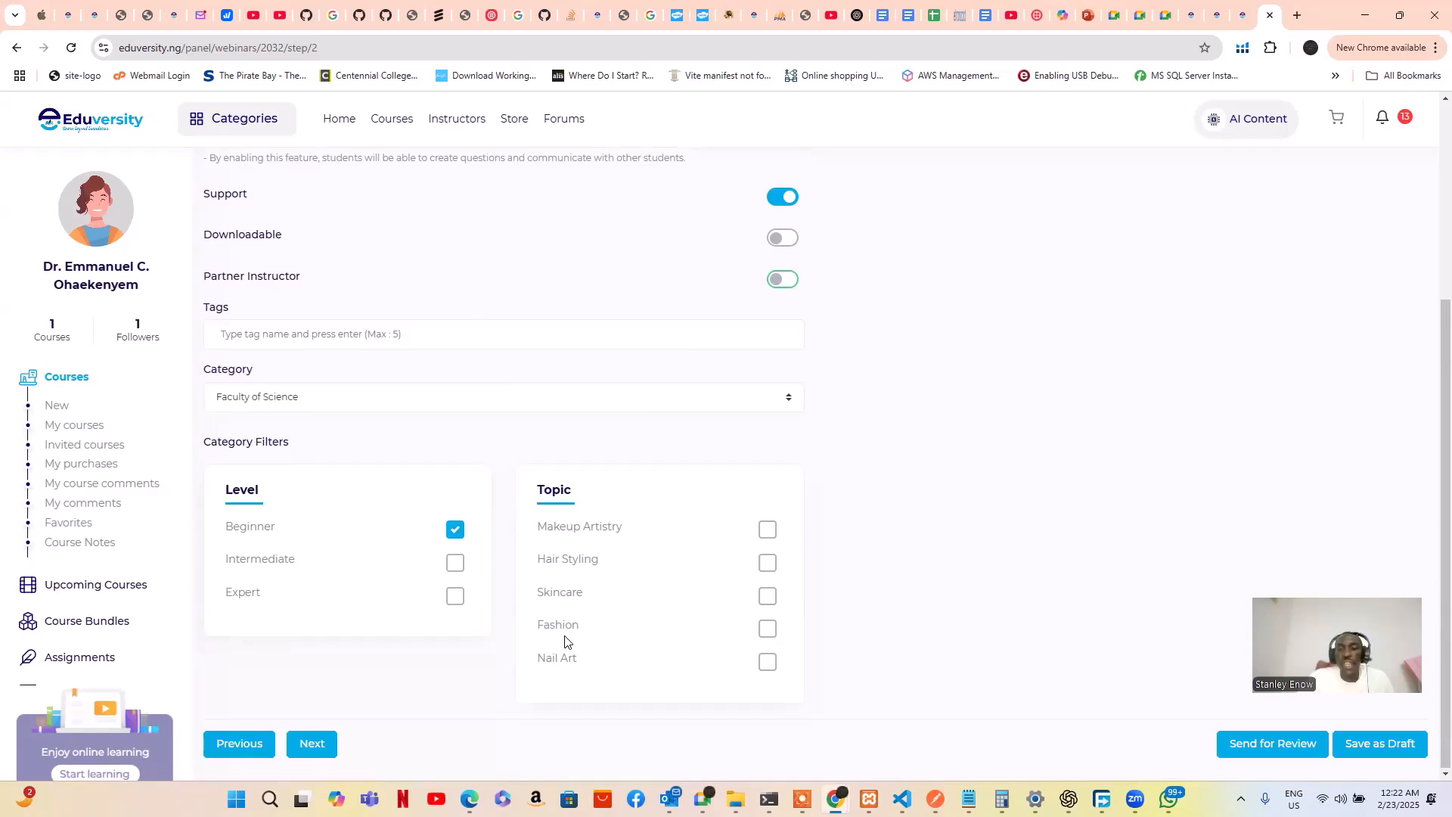
Advance to step 3 Pricing, showing ₦3000 and an Early Bird plan
left_click(318, 744)
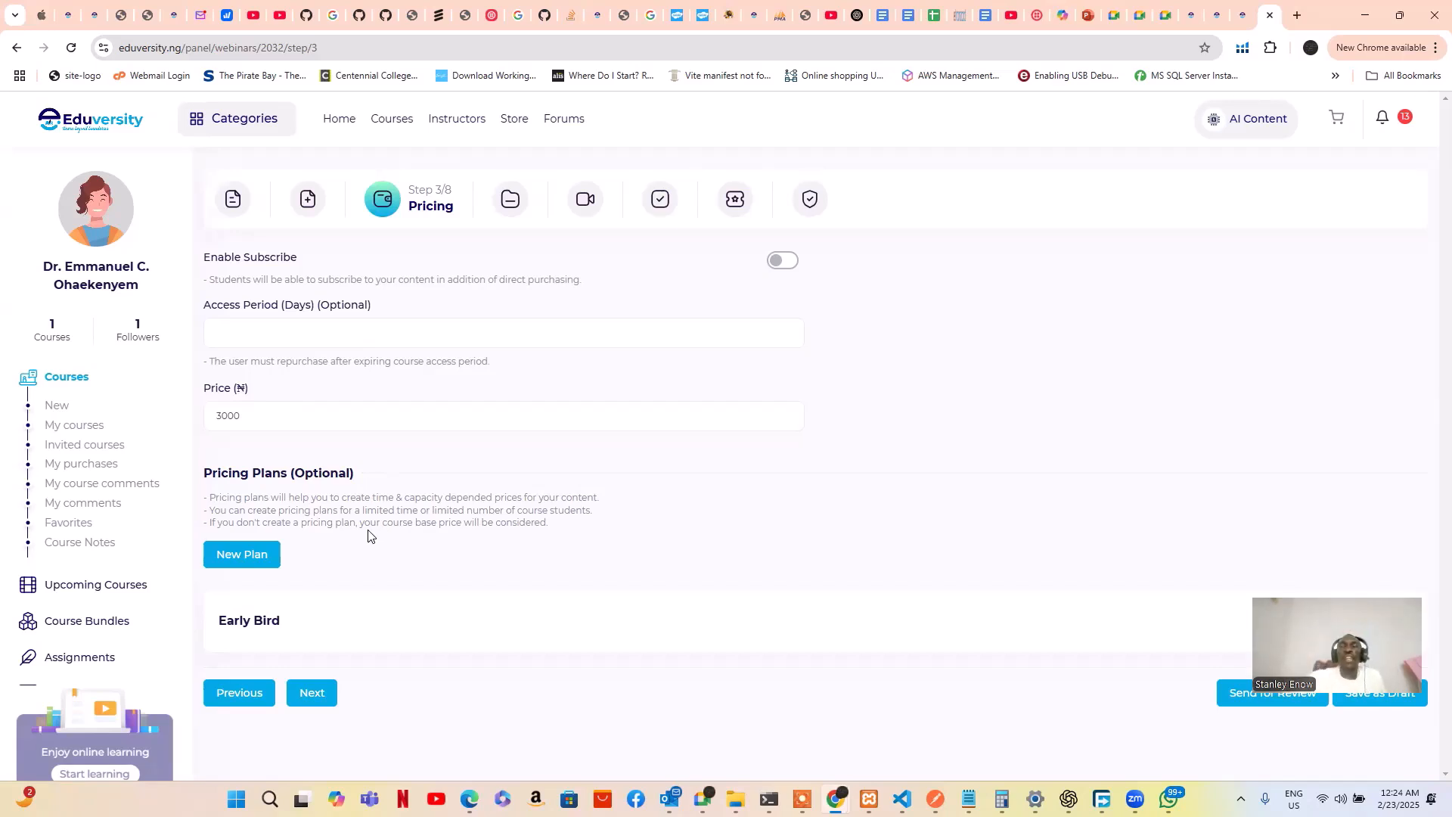
Open a New Pricing Plan form, leave its title, discount and start date blank, and dismiss it
left_click(245, 559)
scroll(375, 577, "down", 4)
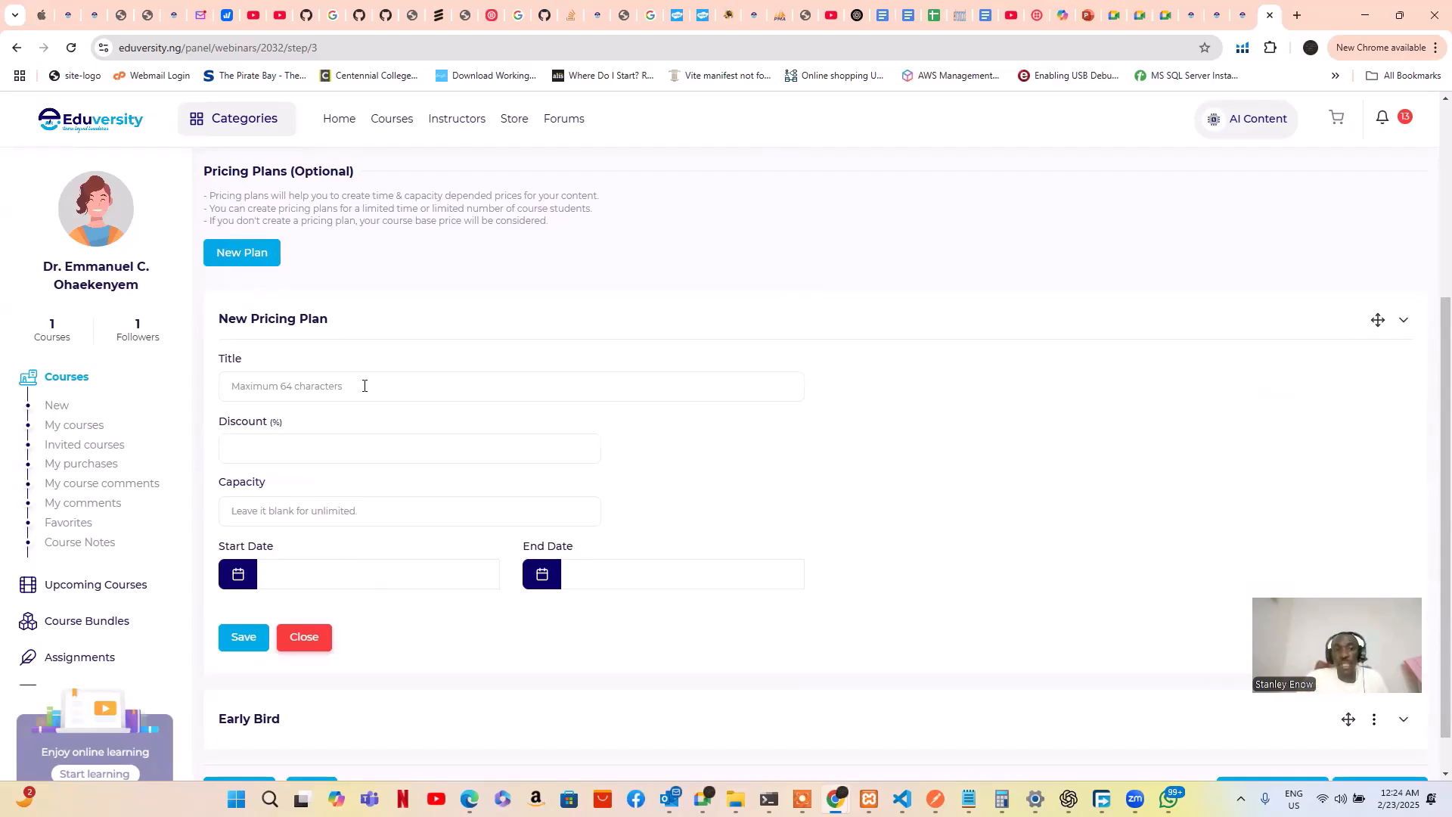
left_click(337, 386)
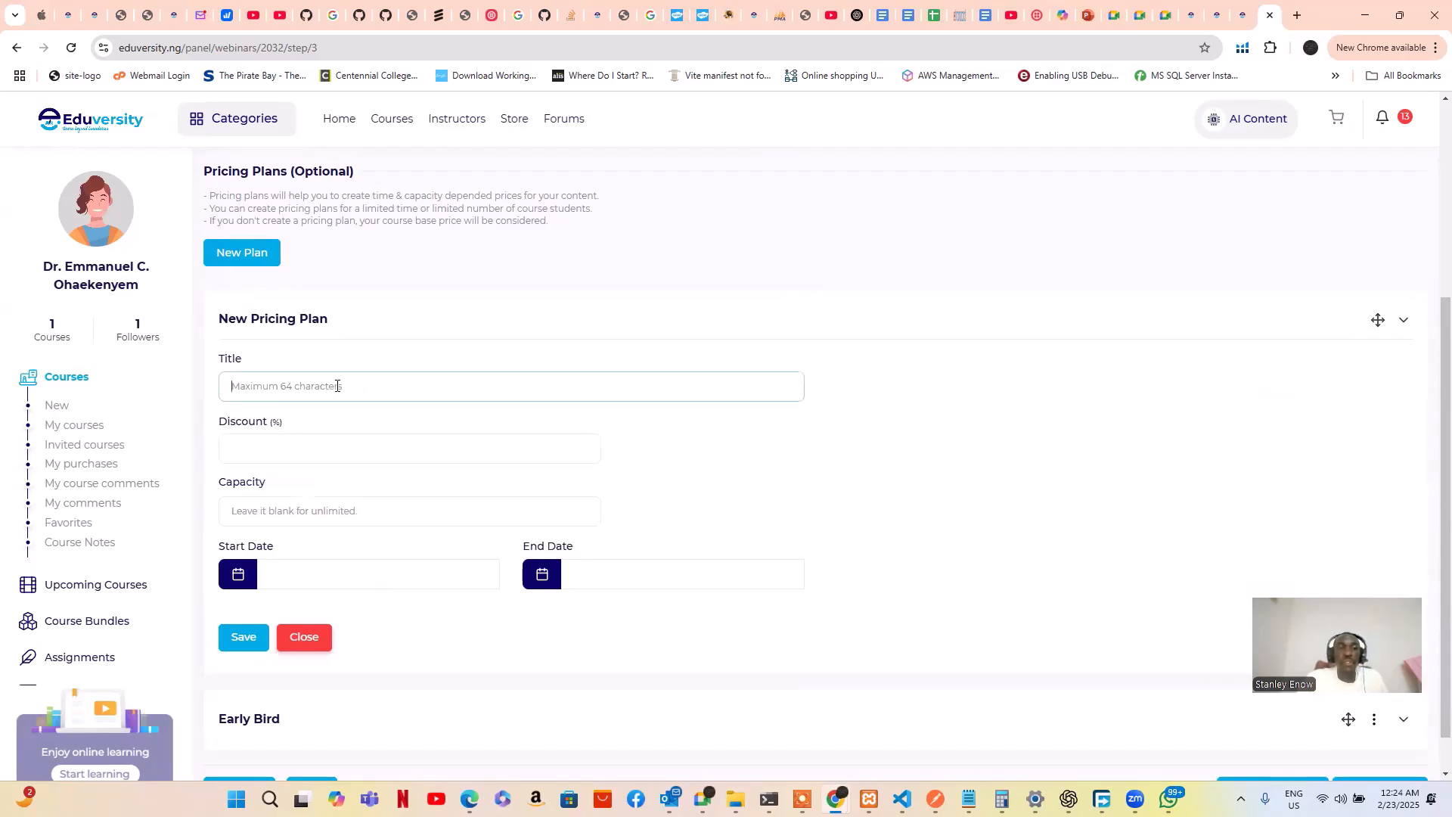
left_click(369, 453)
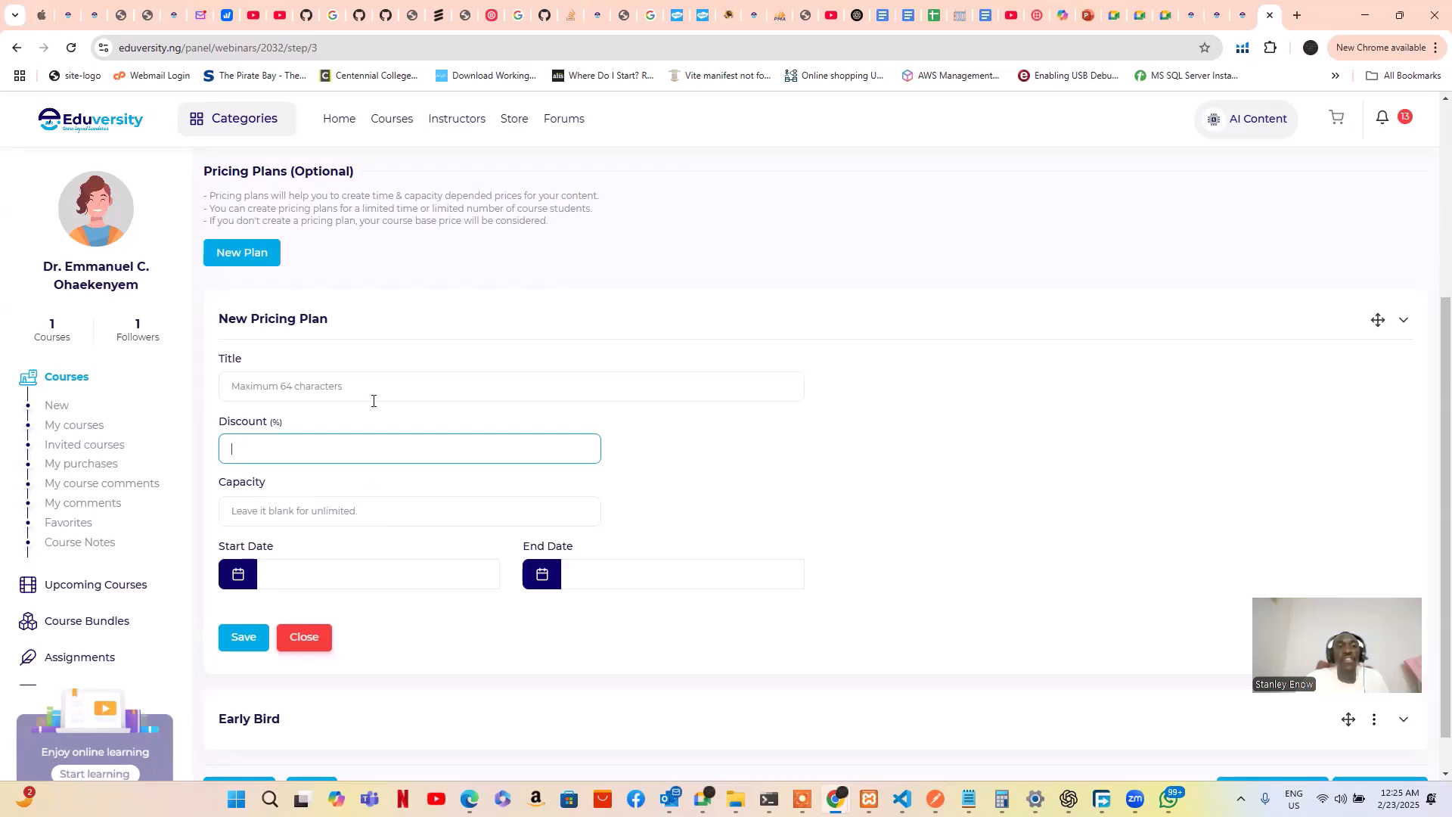
scroll(300, 335, "up", 3)
scroll(295, 386, "down", 4)
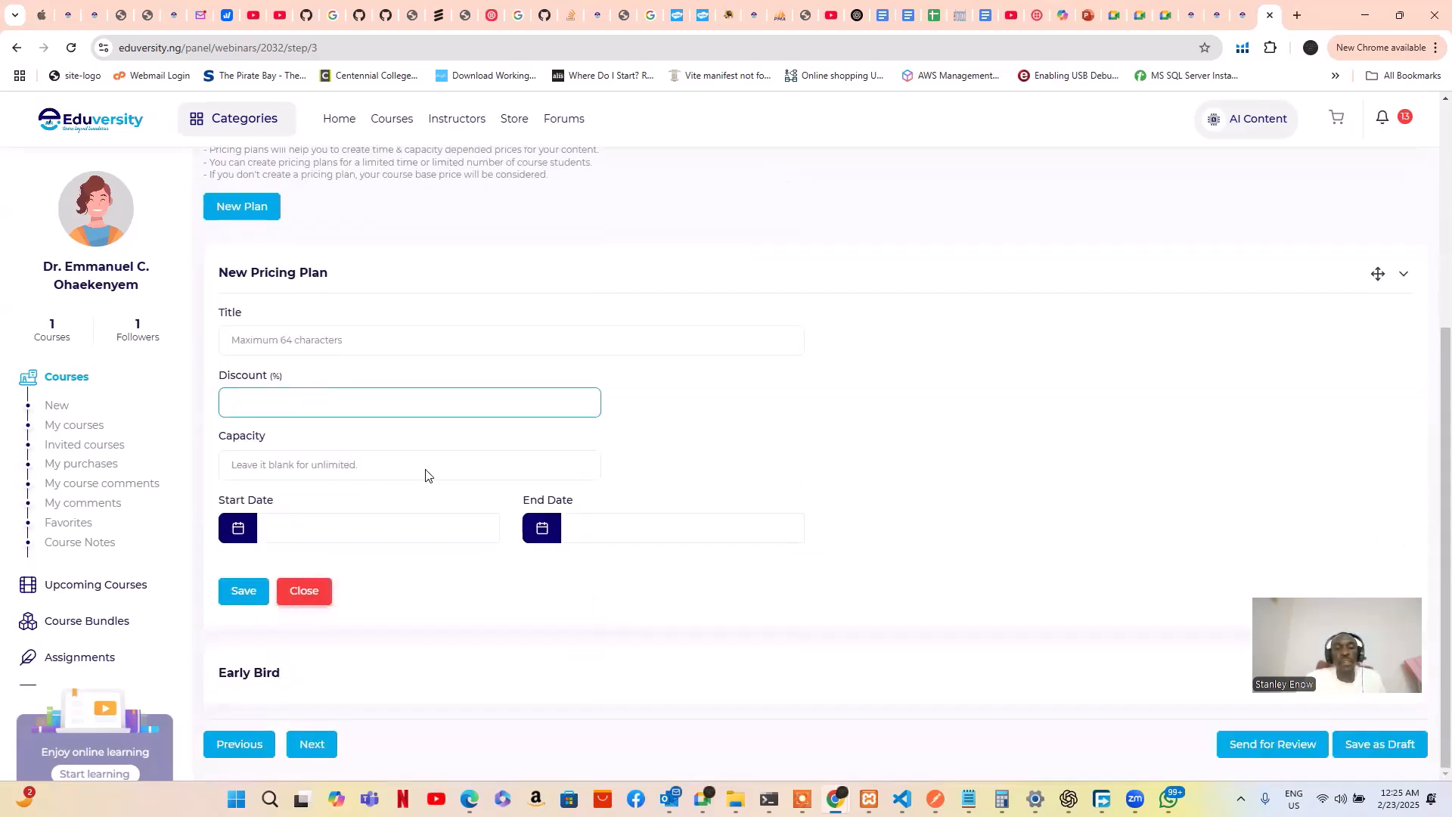
left_click(367, 528)
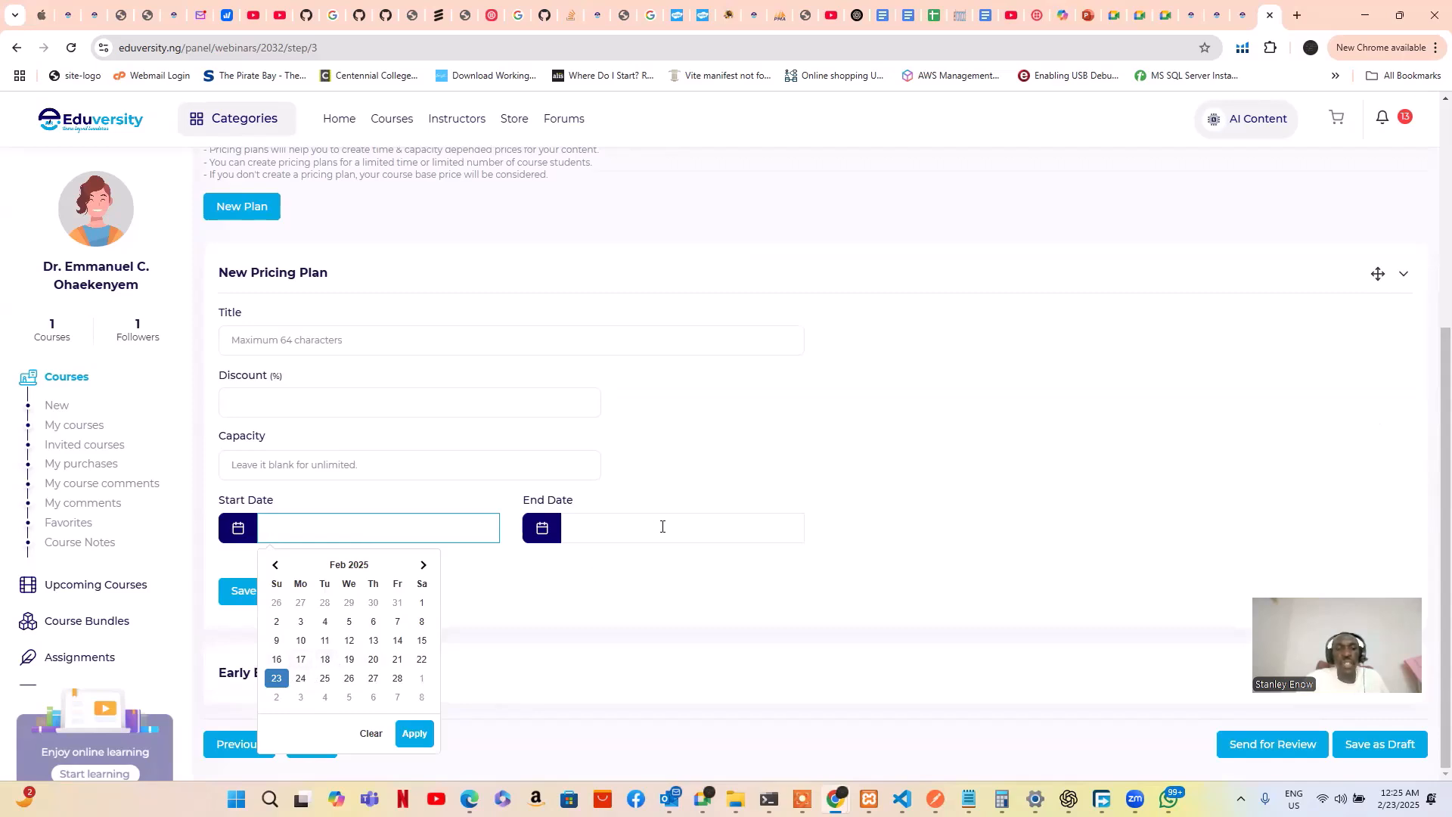
left_click(611, 579)
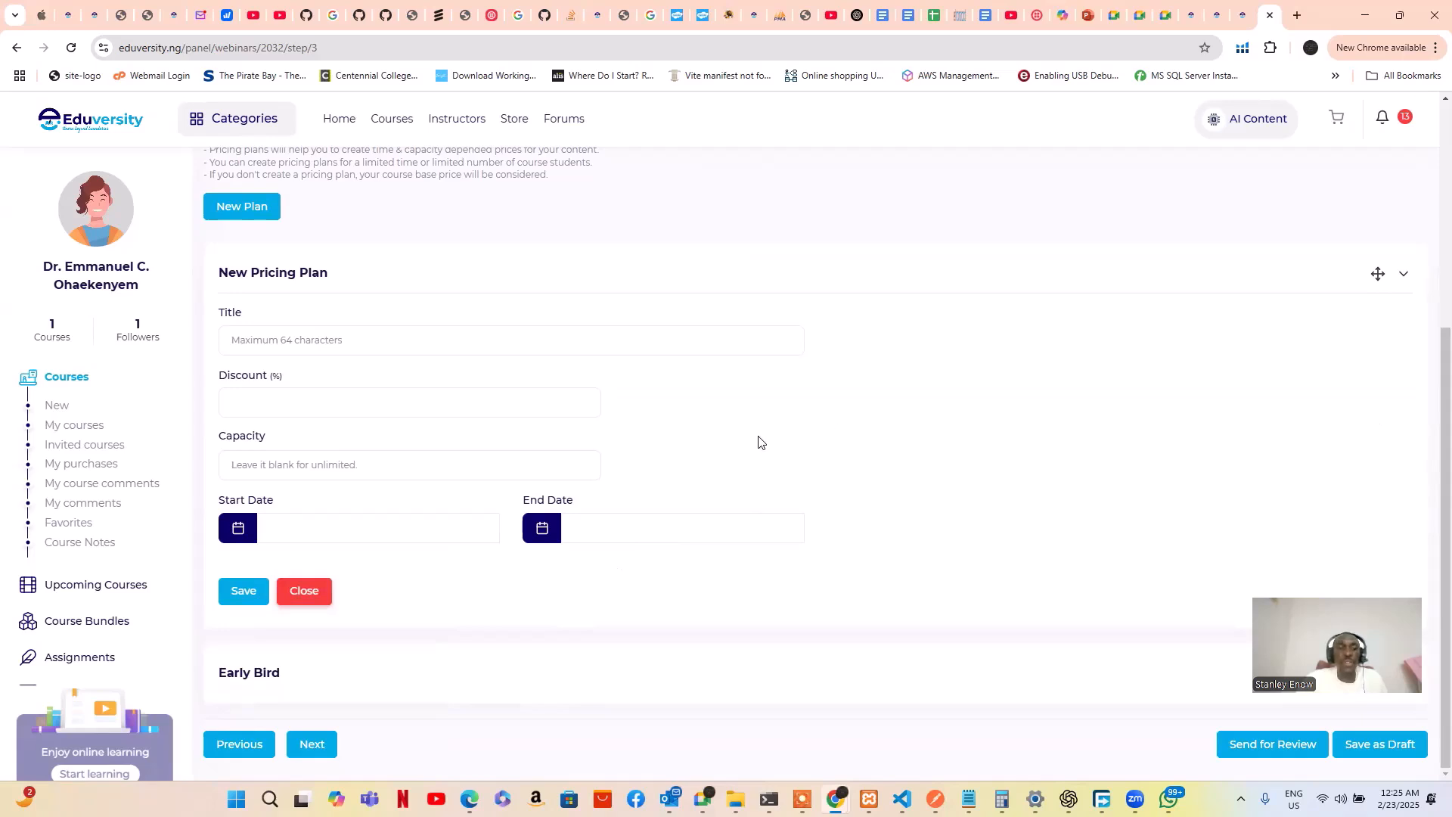
left_click(315, 588)
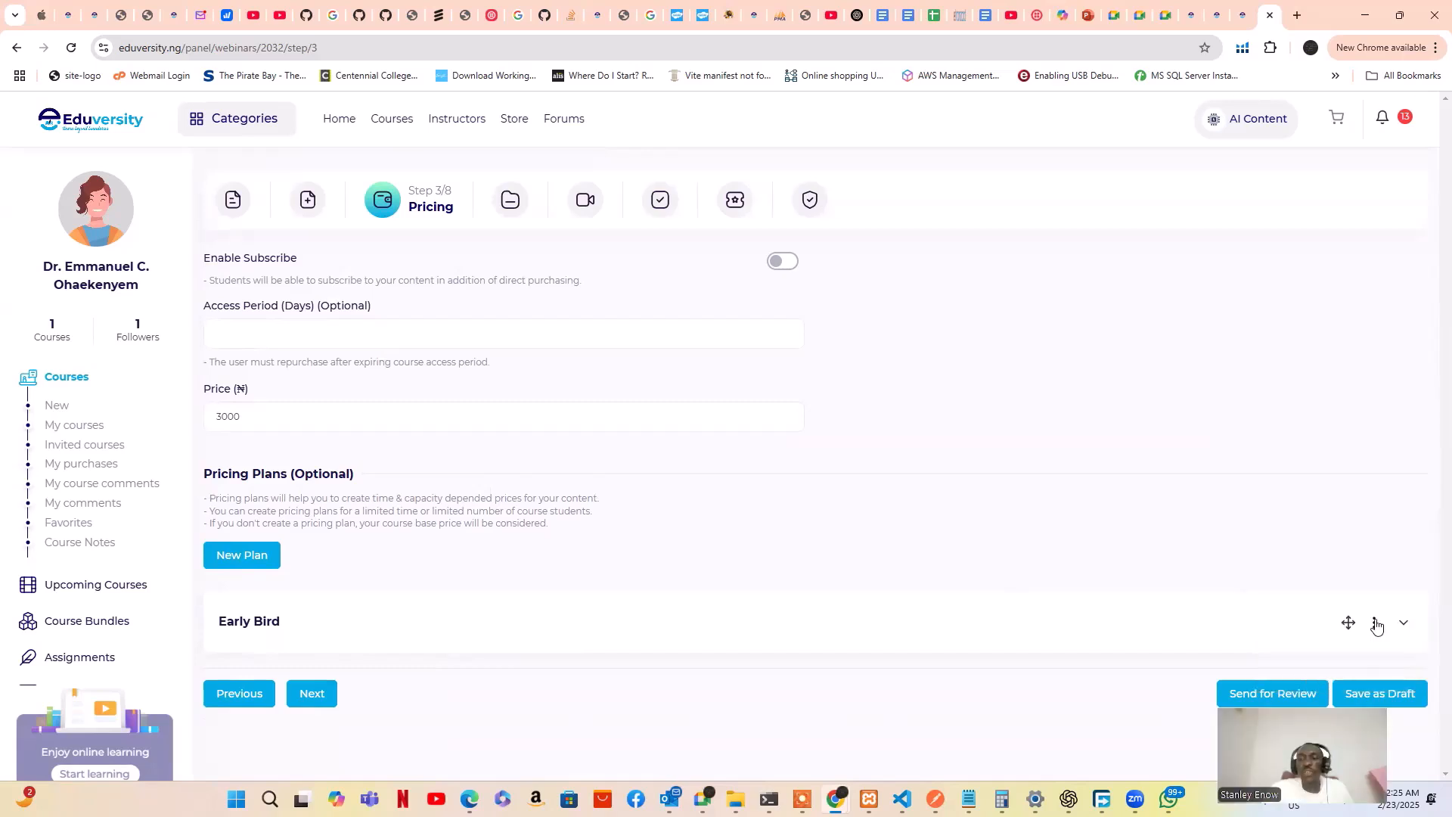
Expand the Early Bird plan to show its 50% discount, 1000 capacity and 2025-02-09 to 2025-02-28 dates
left_click(1375, 624)
left_click(1404, 628)
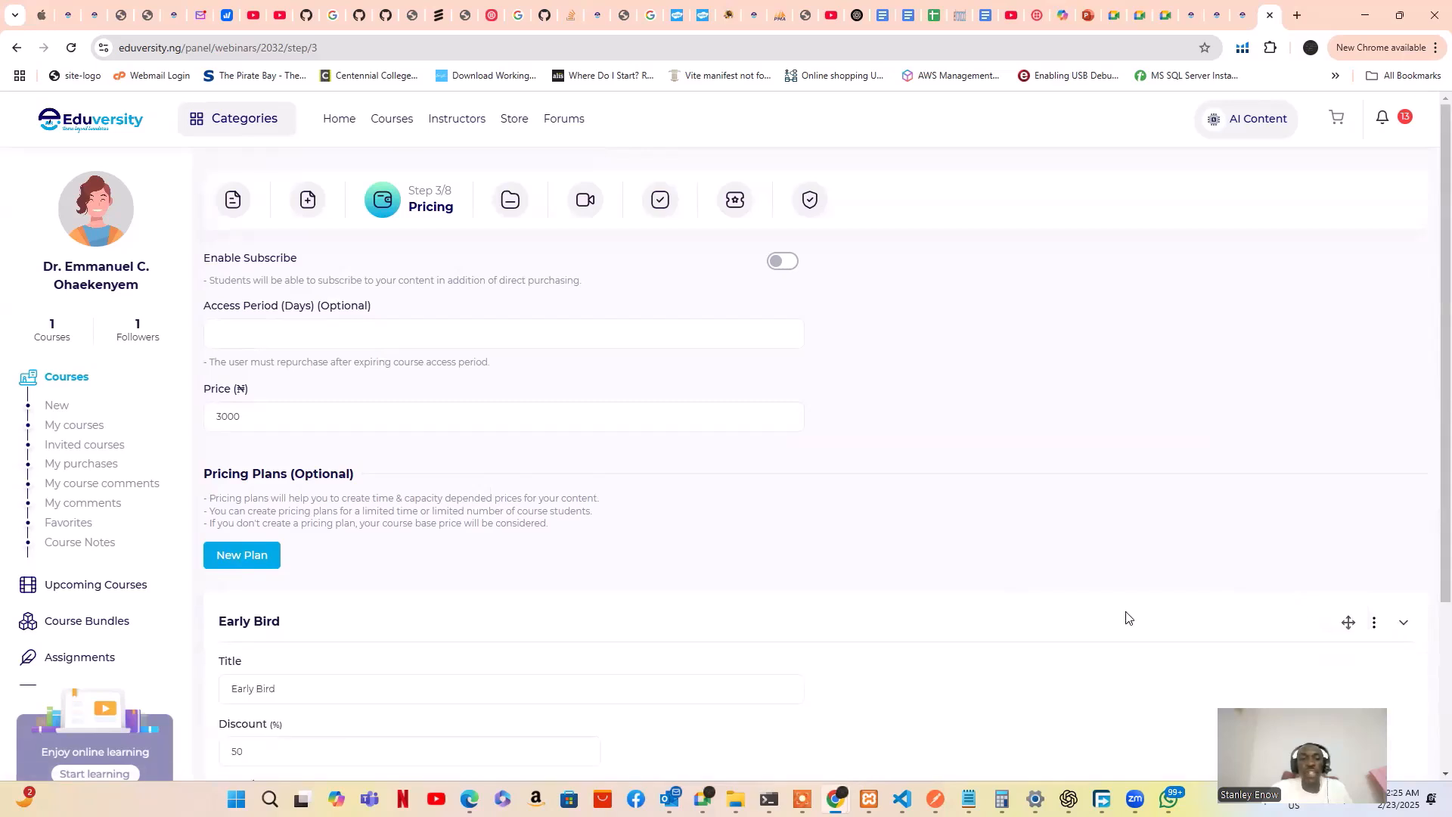
scroll(599, 500, "down", 4)
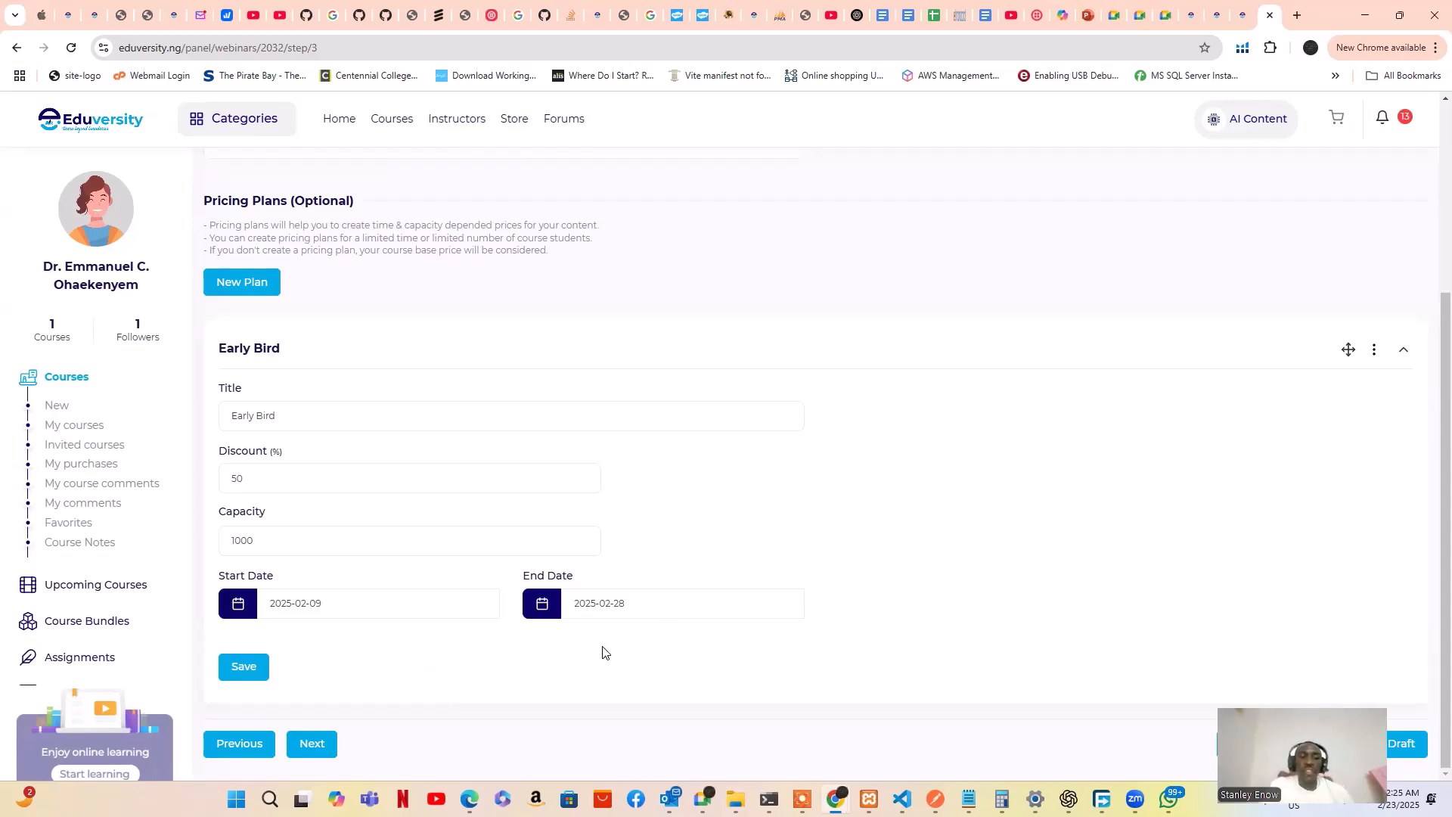
scroll(494, 617, "up", 1)
scroll(453, 681, "down", 1)
Advance to step 4/8 Content and review the Volumetric Analysis section's lessons, briefly trying New Section
left_click(311, 744)
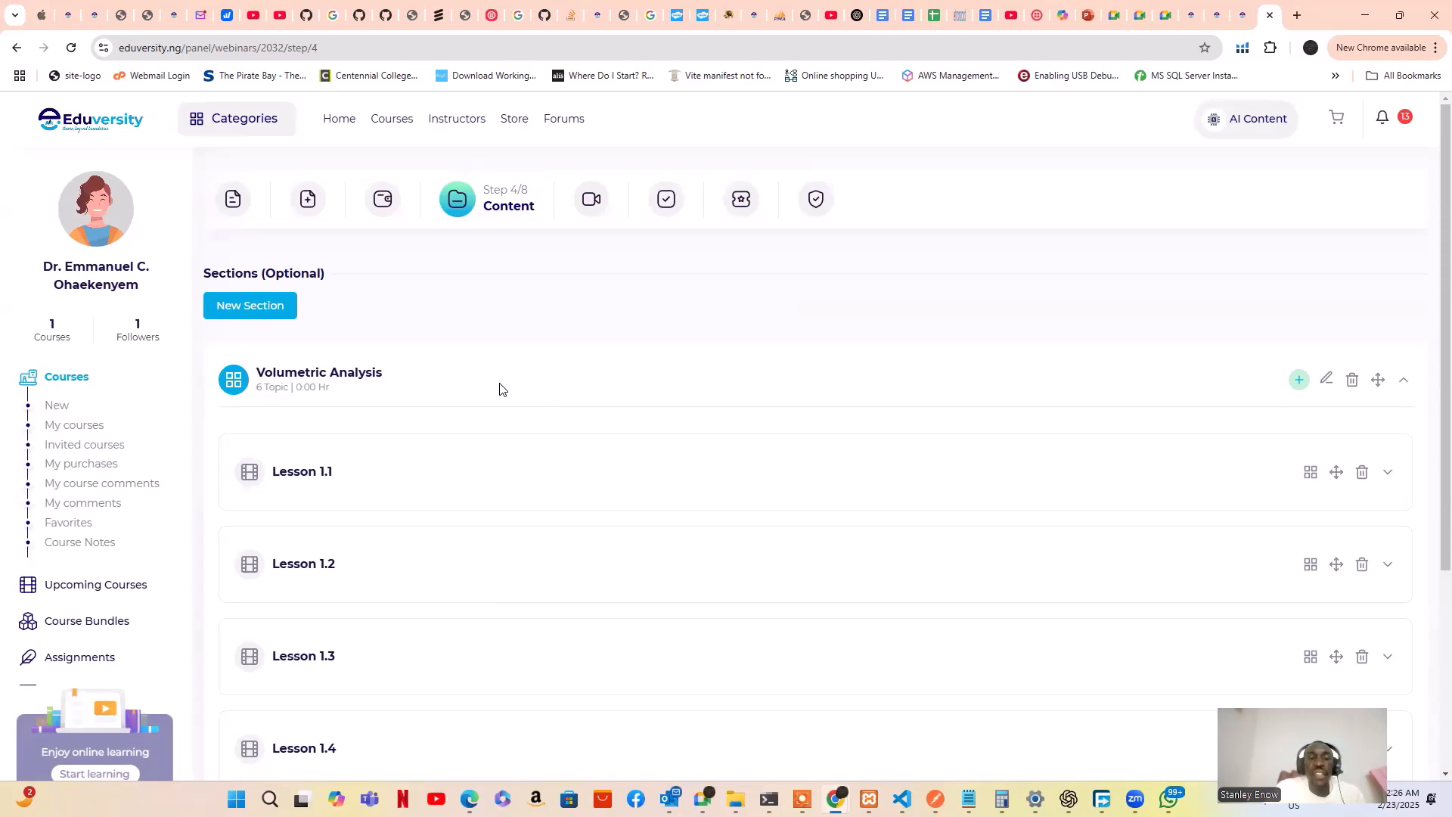
scroll(505, 373, "down", 1)
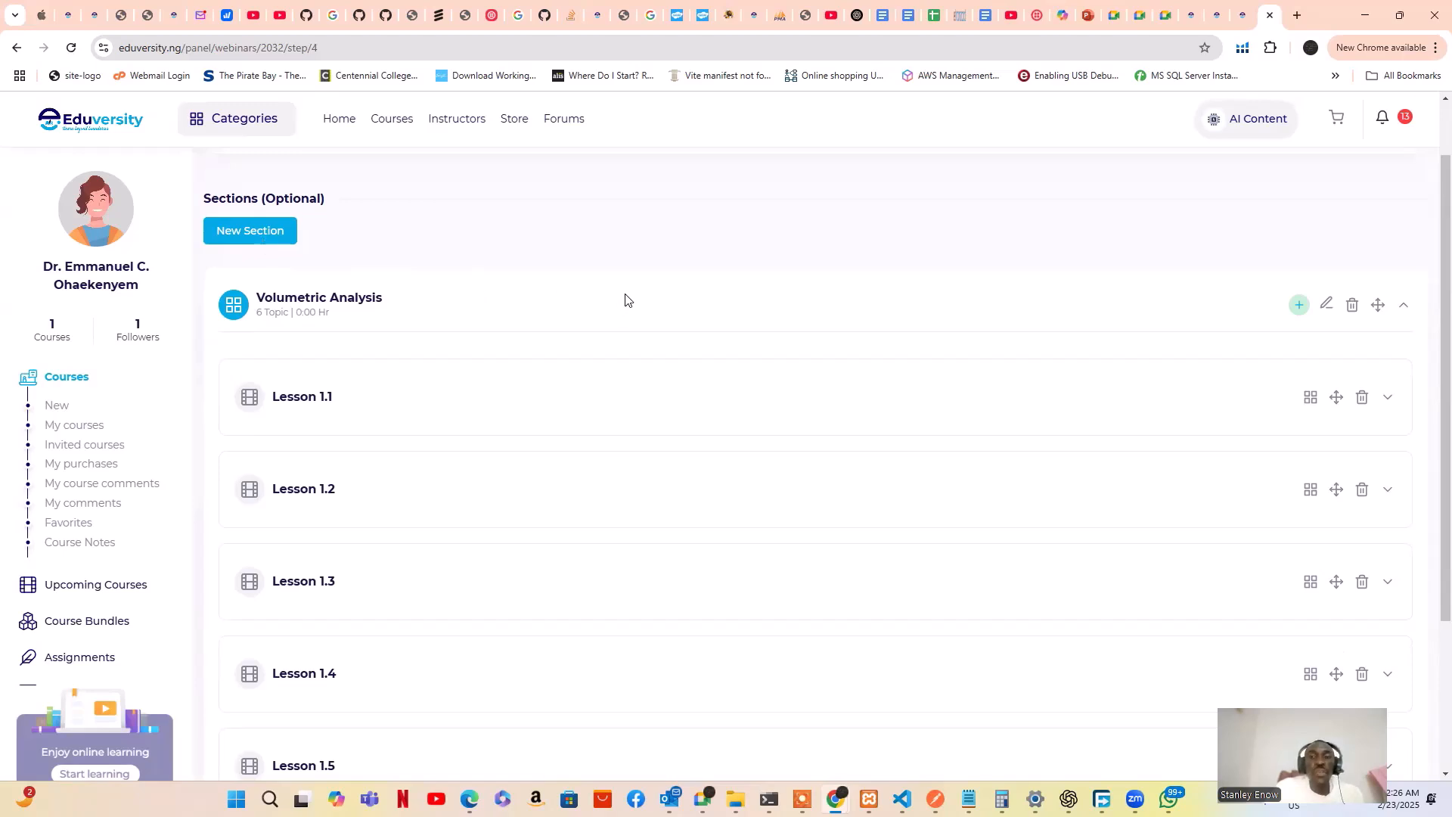
scroll(624, 300, "down", 3)
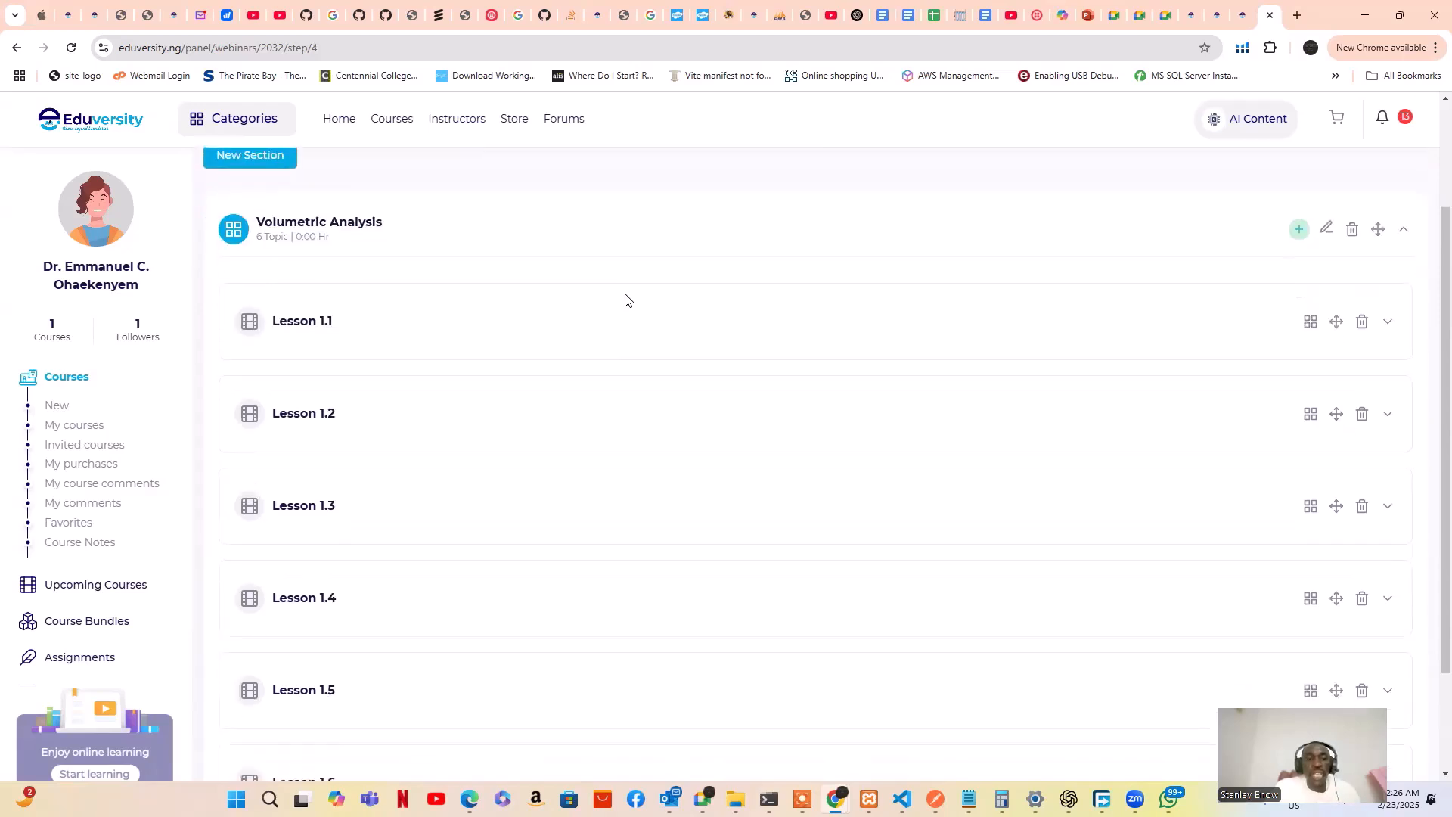
scroll(625, 301, "up", 1)
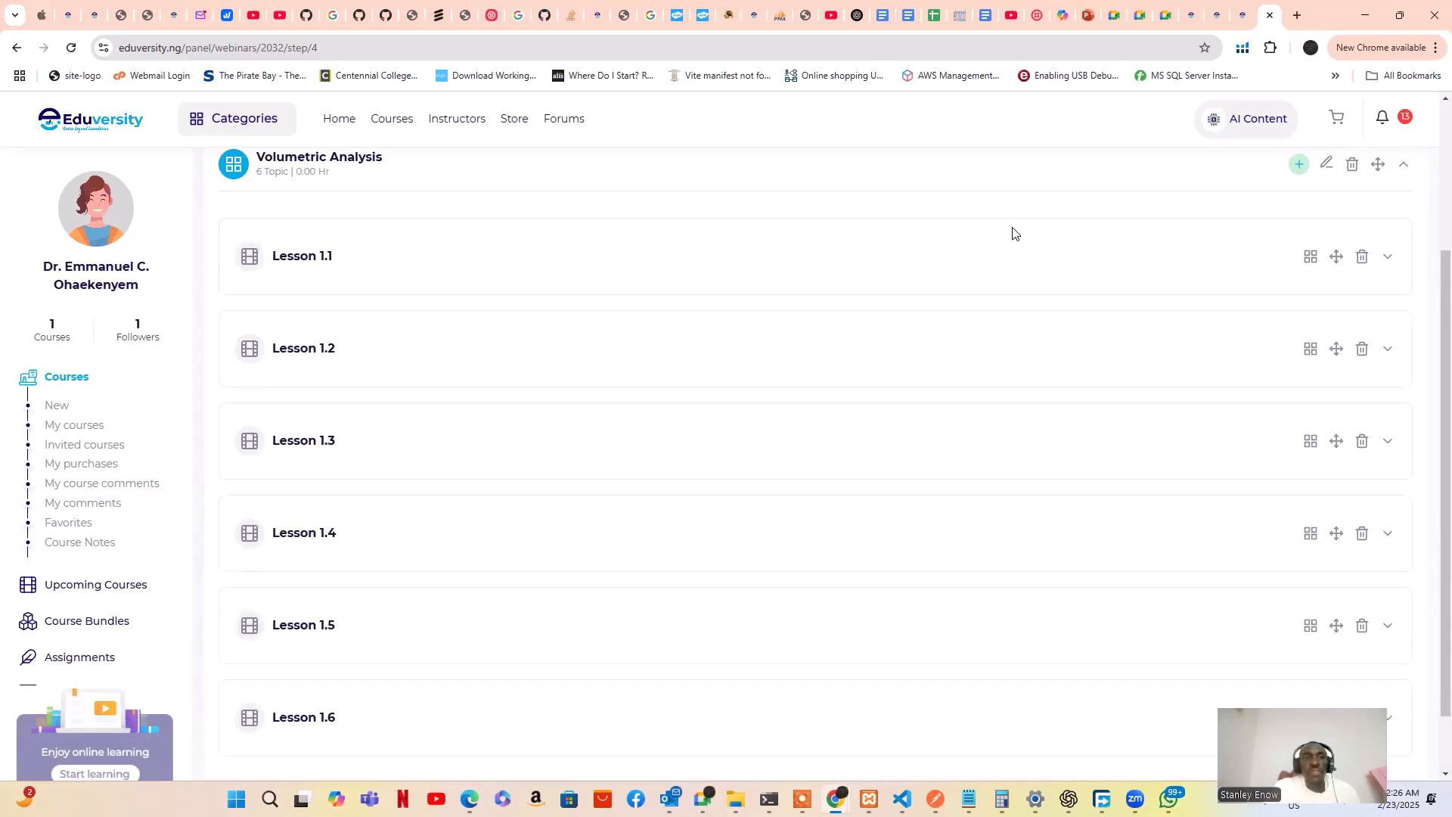
scroll(1013, 233, "up", 2)
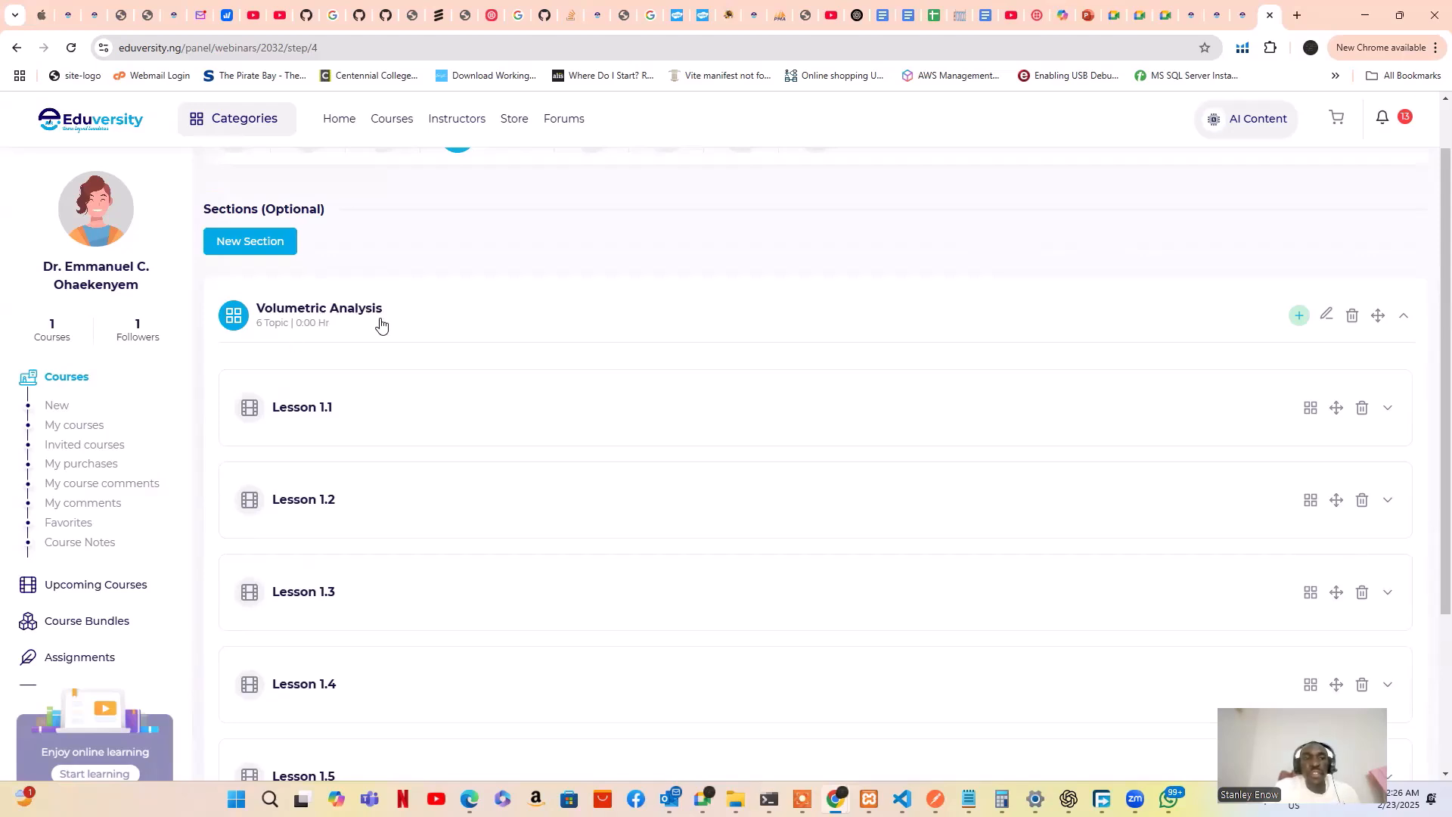
left_click(265, 254)
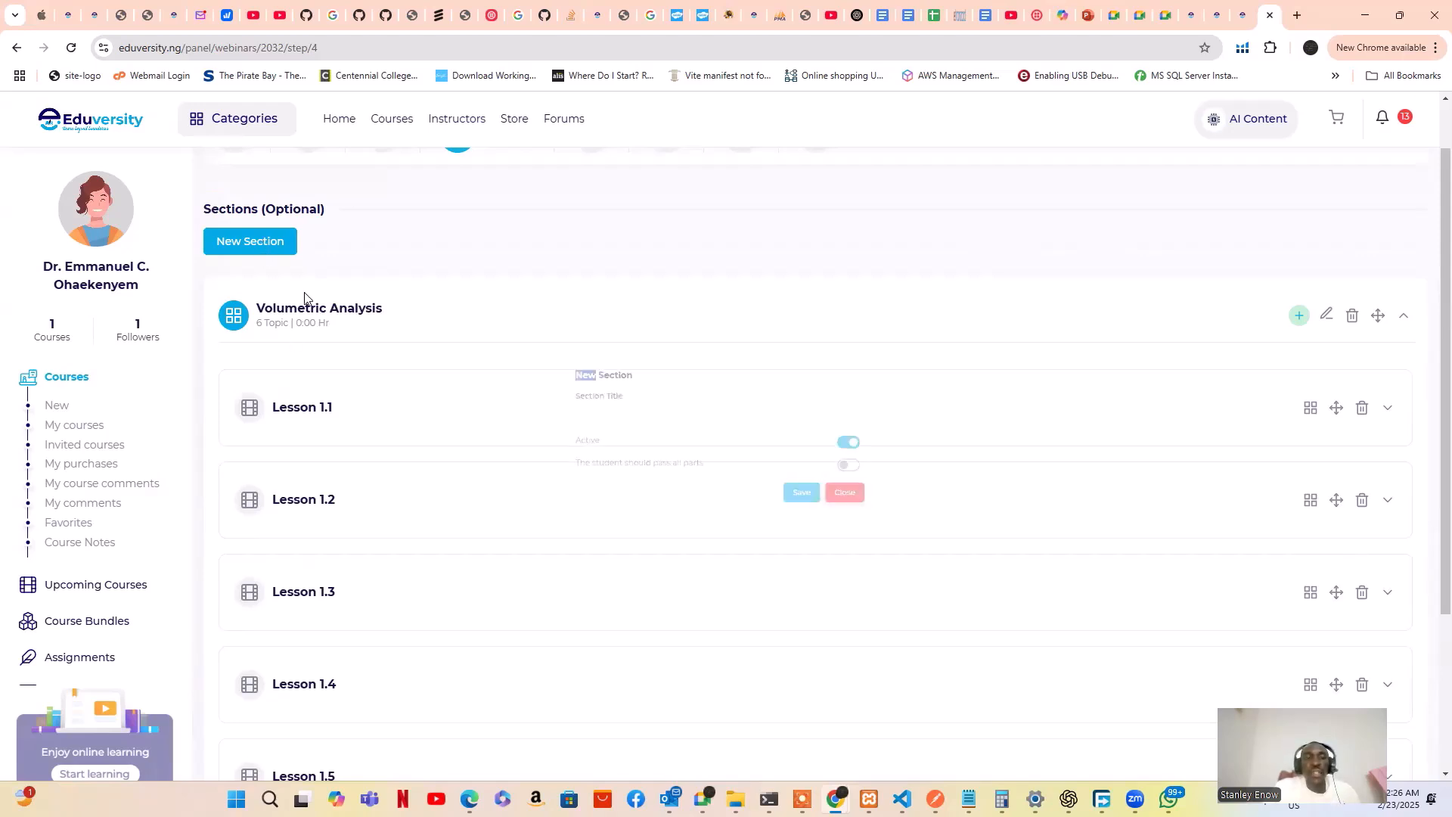
scroll(405, 324, "down", 3)
scroll(404, 324, "up", 4)
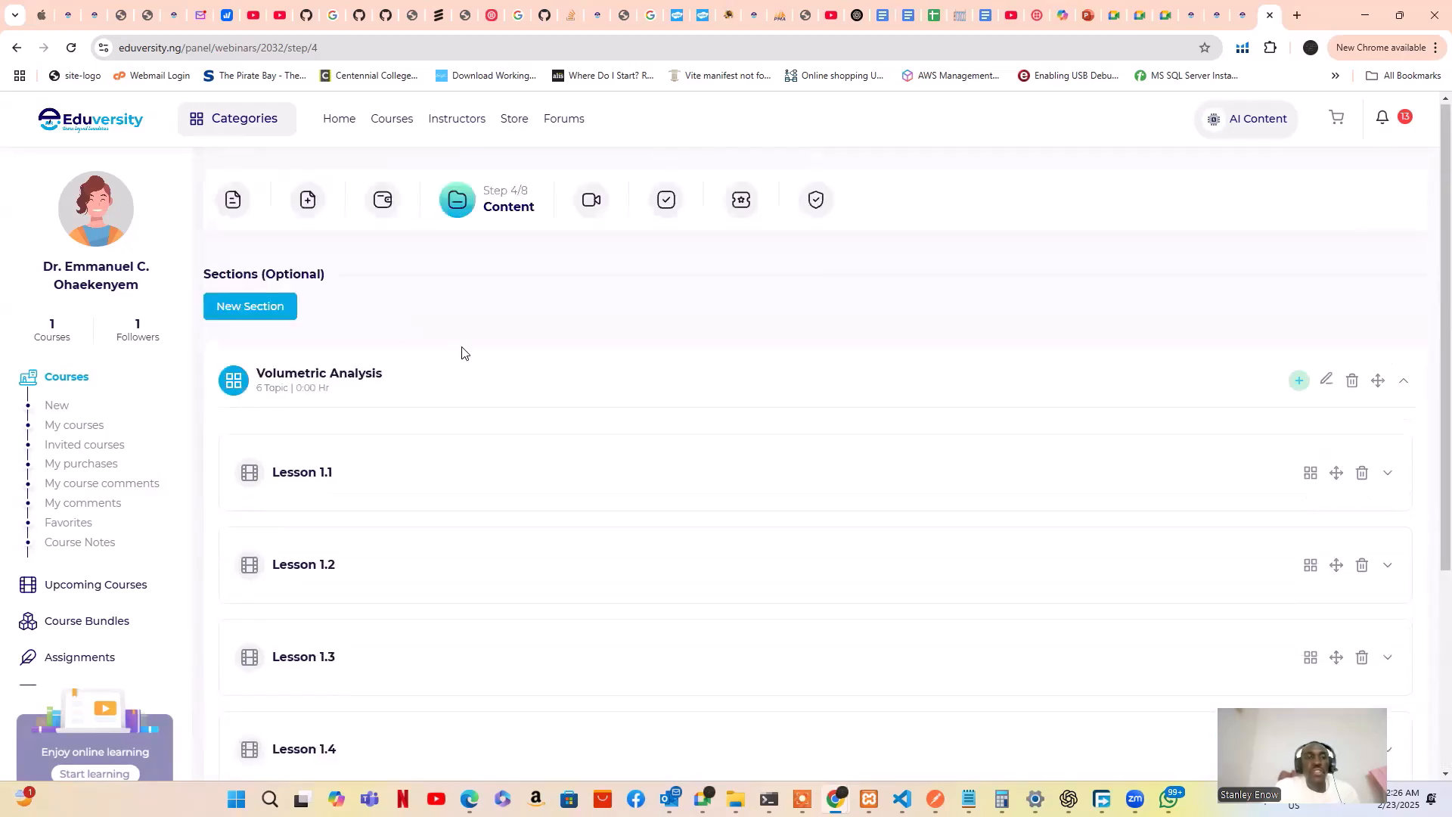
left_click(267, 308)
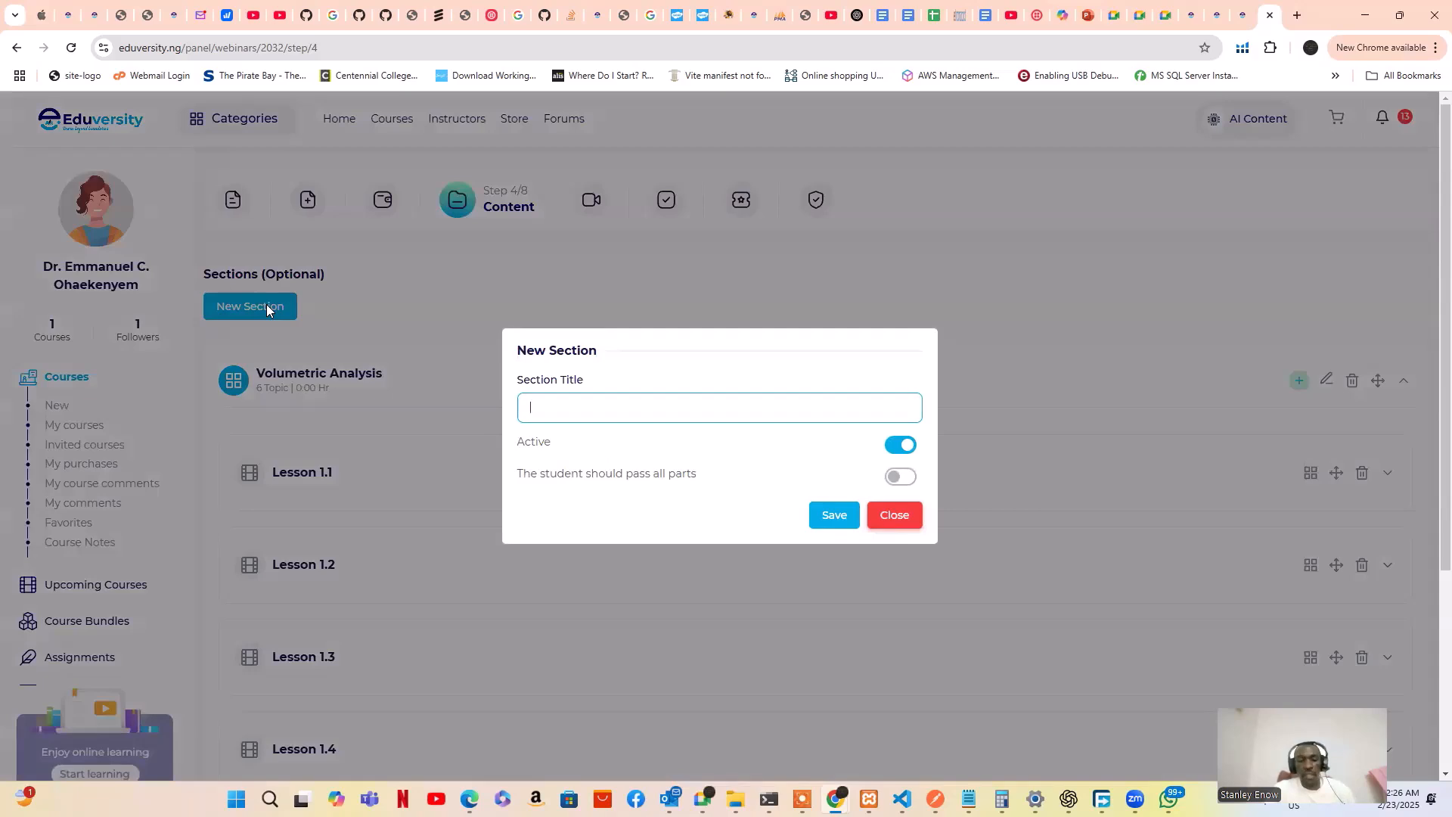
type("Titration")
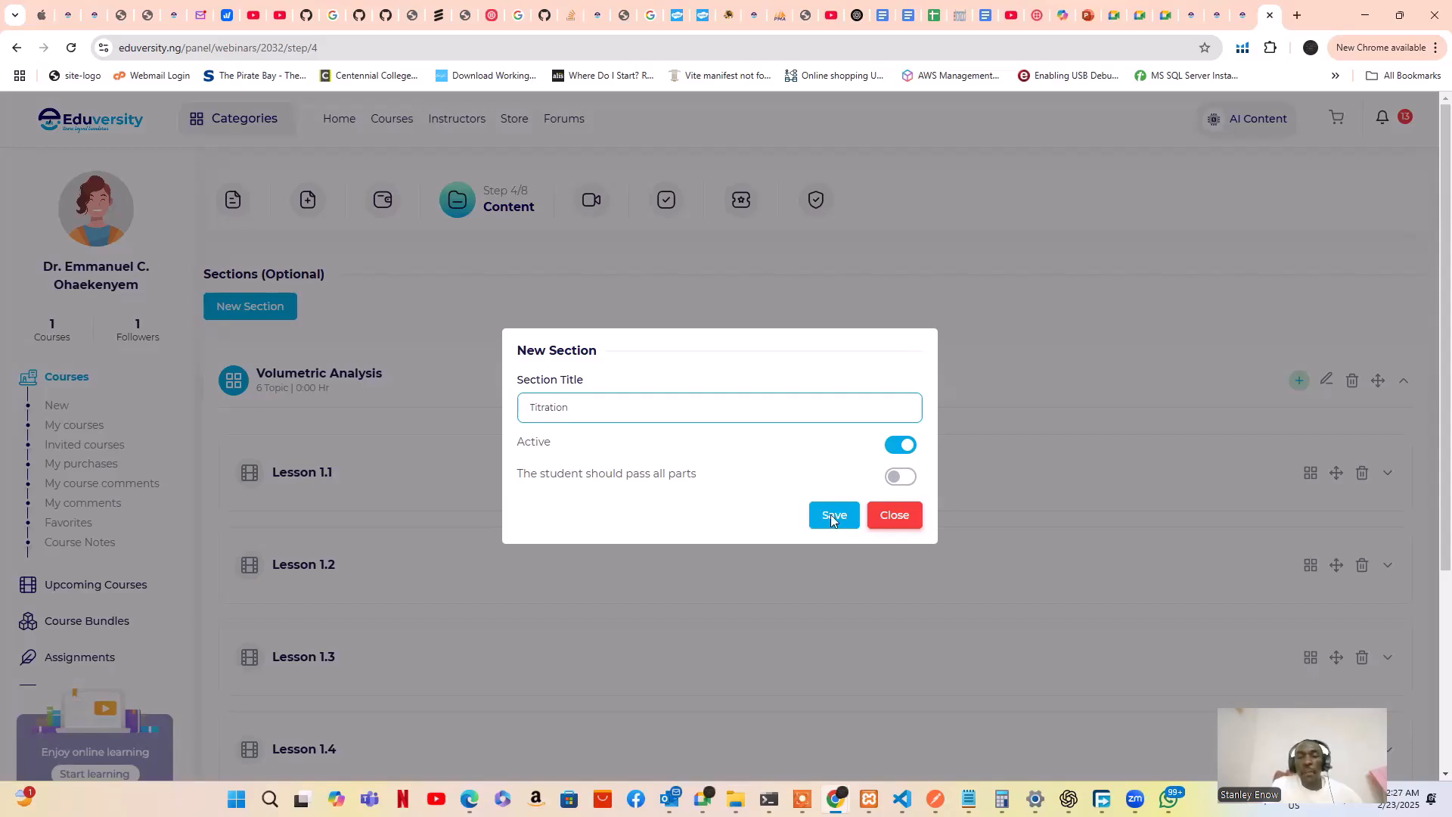
left_click(883, 517)
scroll(397, 442, "down", 1)
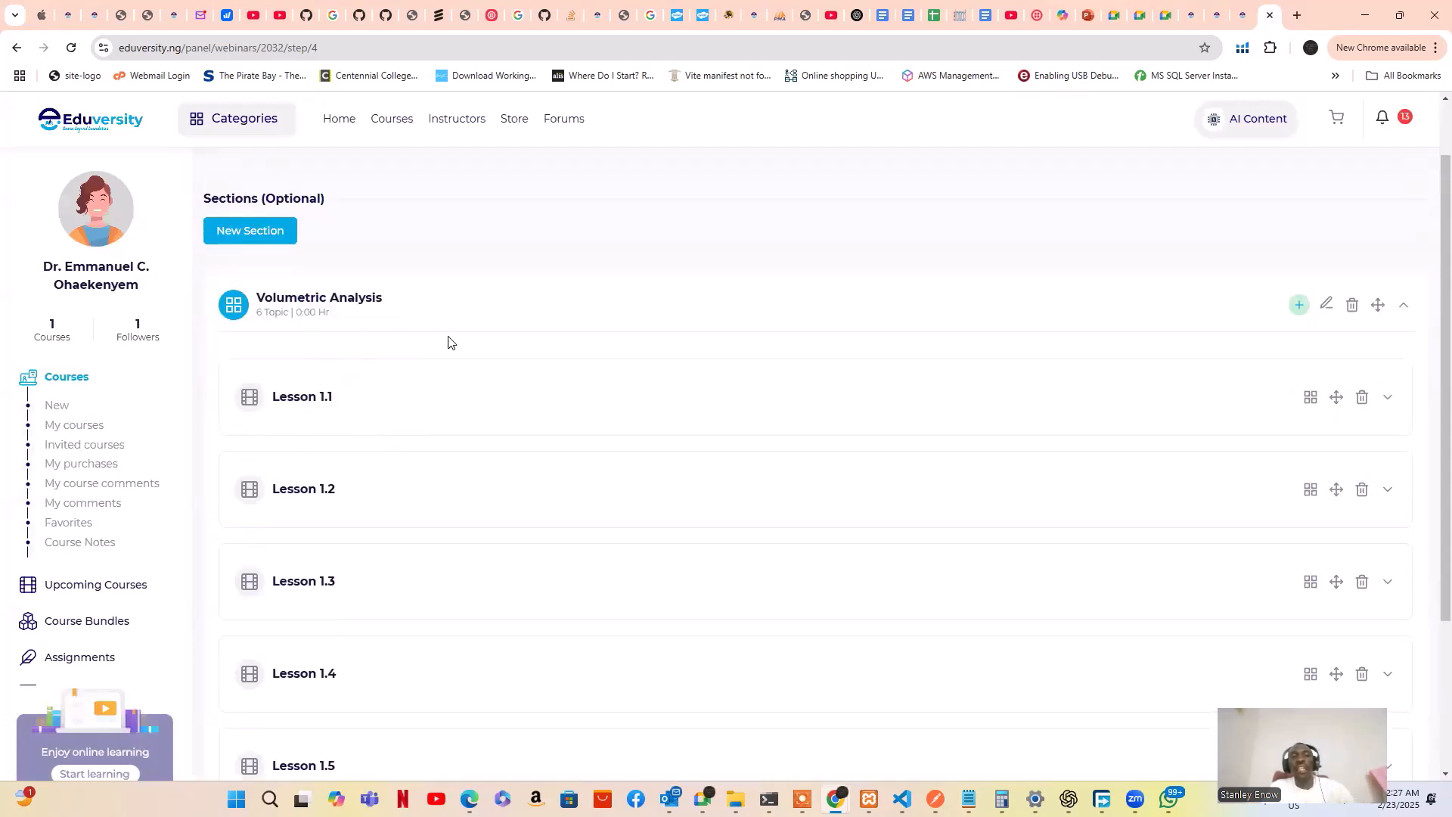
scroll(586, 406, "down", 1)
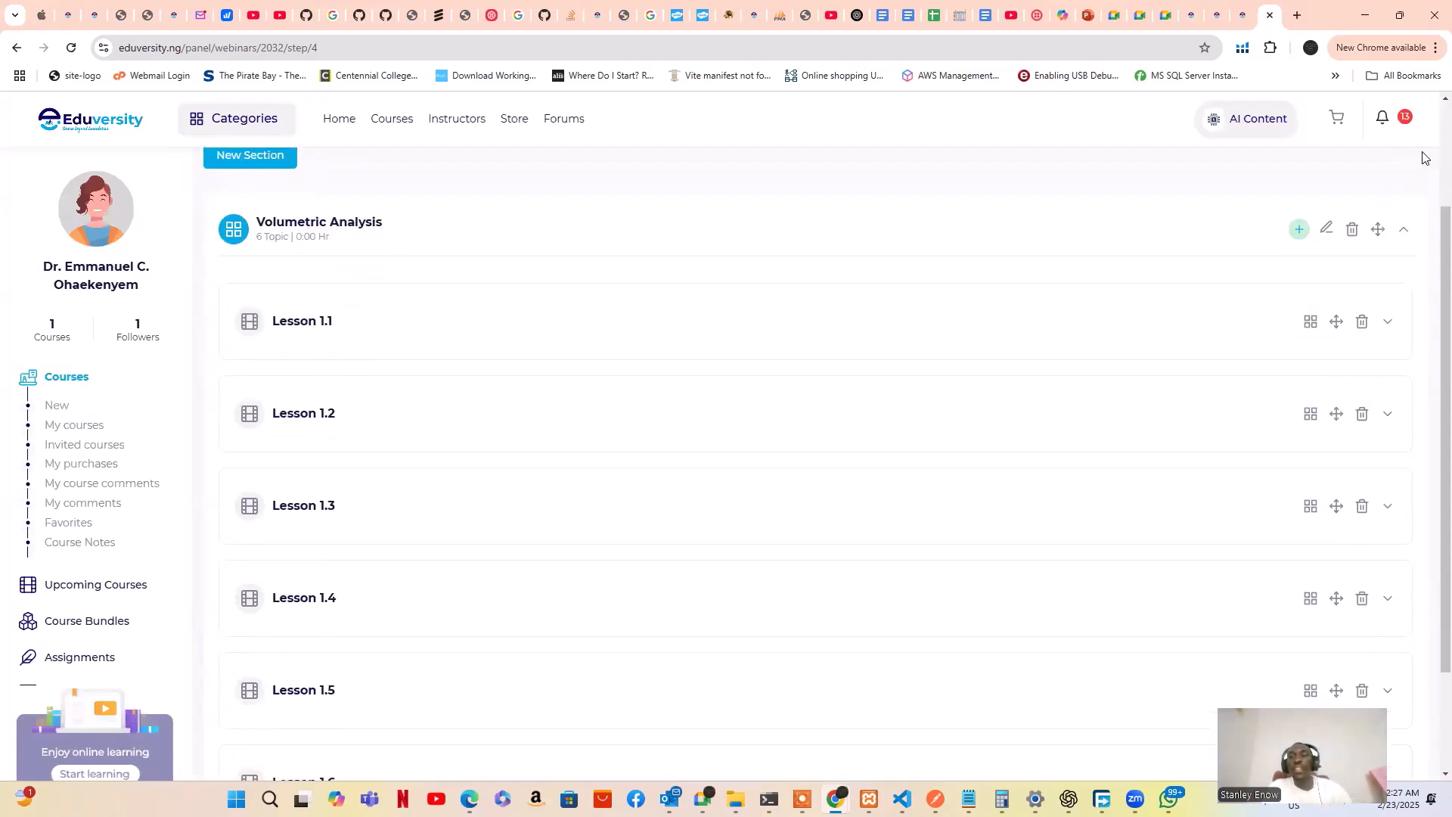
left_click(1302, 237)
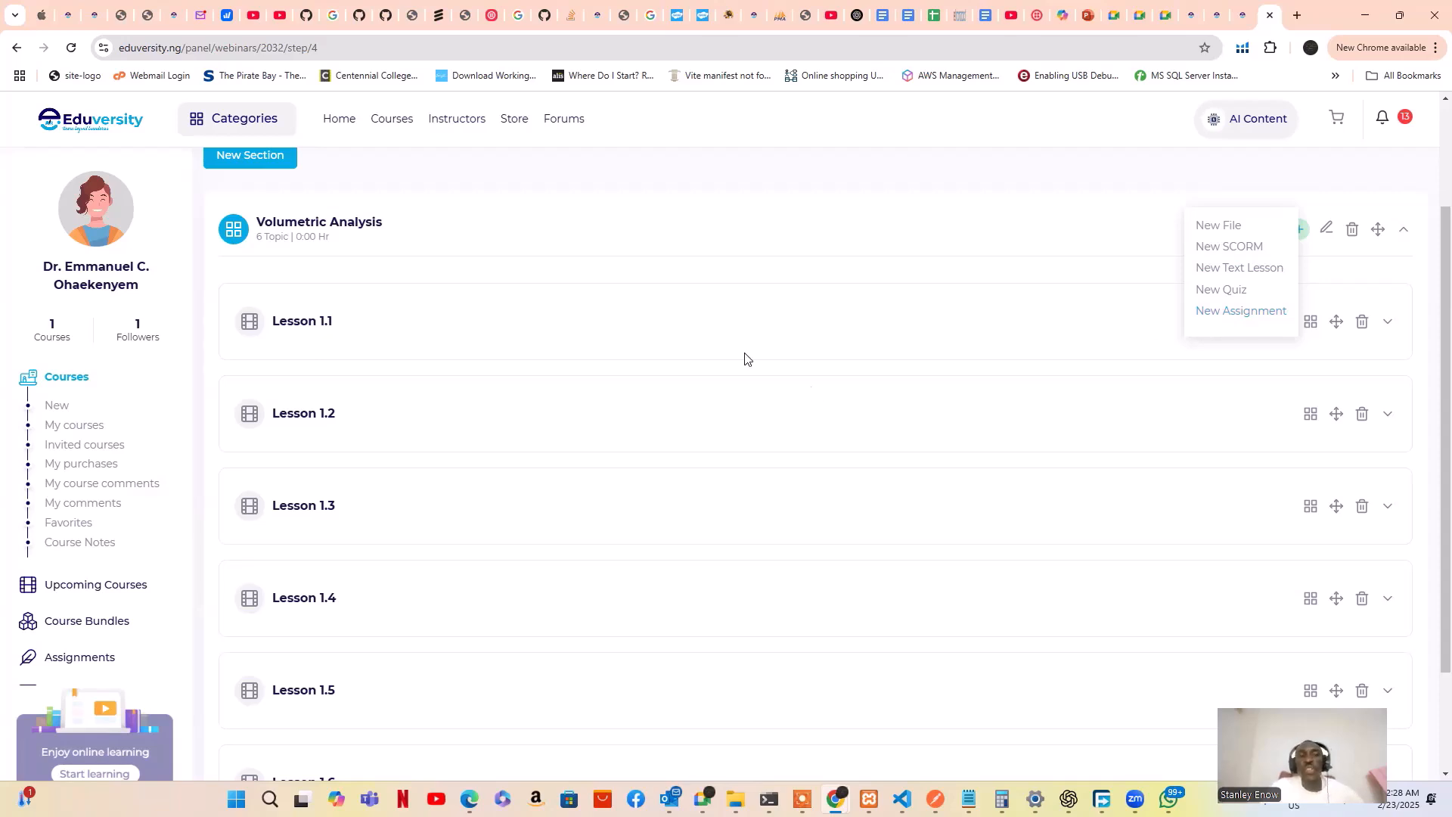
scroll(744, 356, "up", 1)
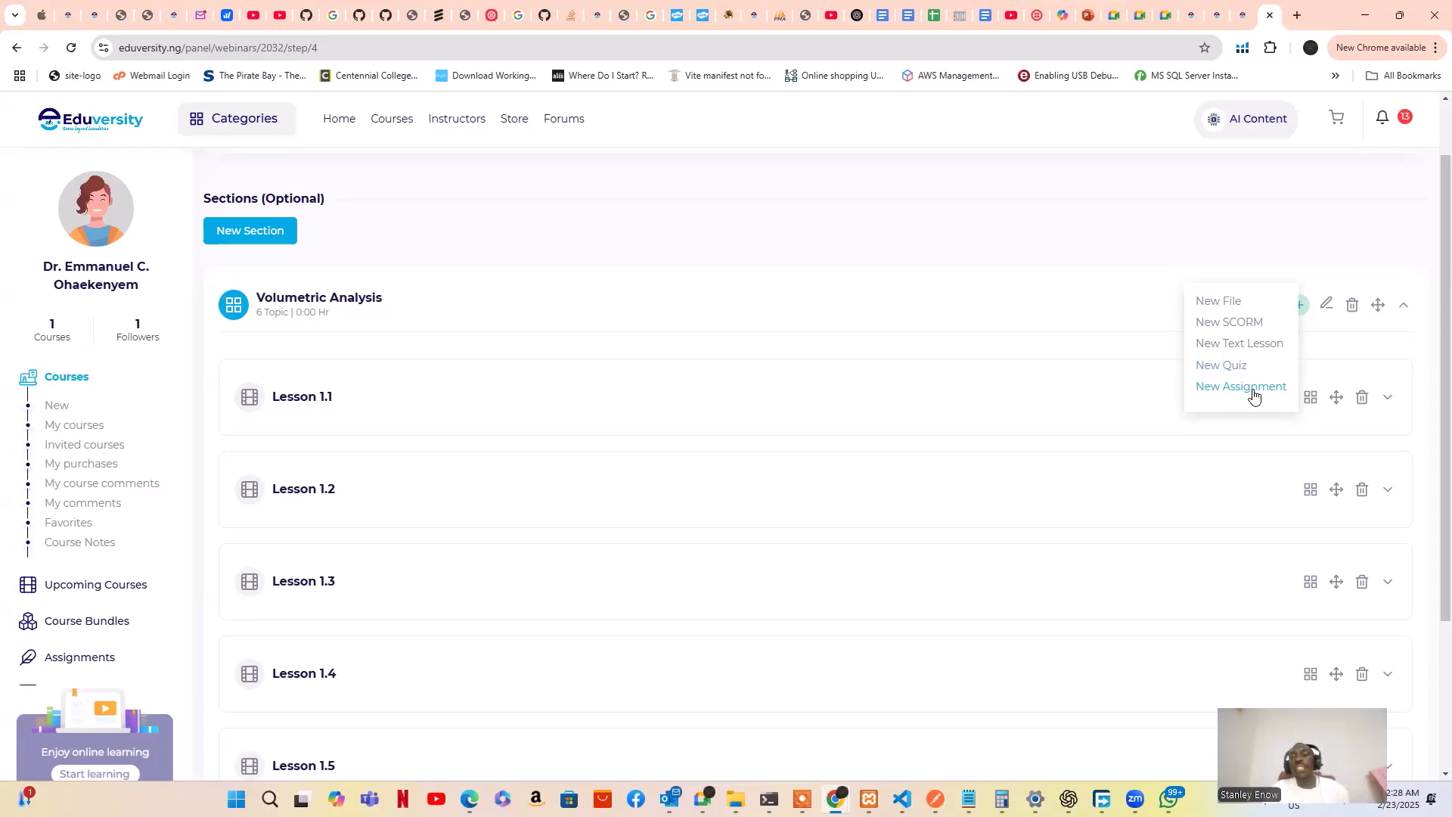
double_click(1152, 249)
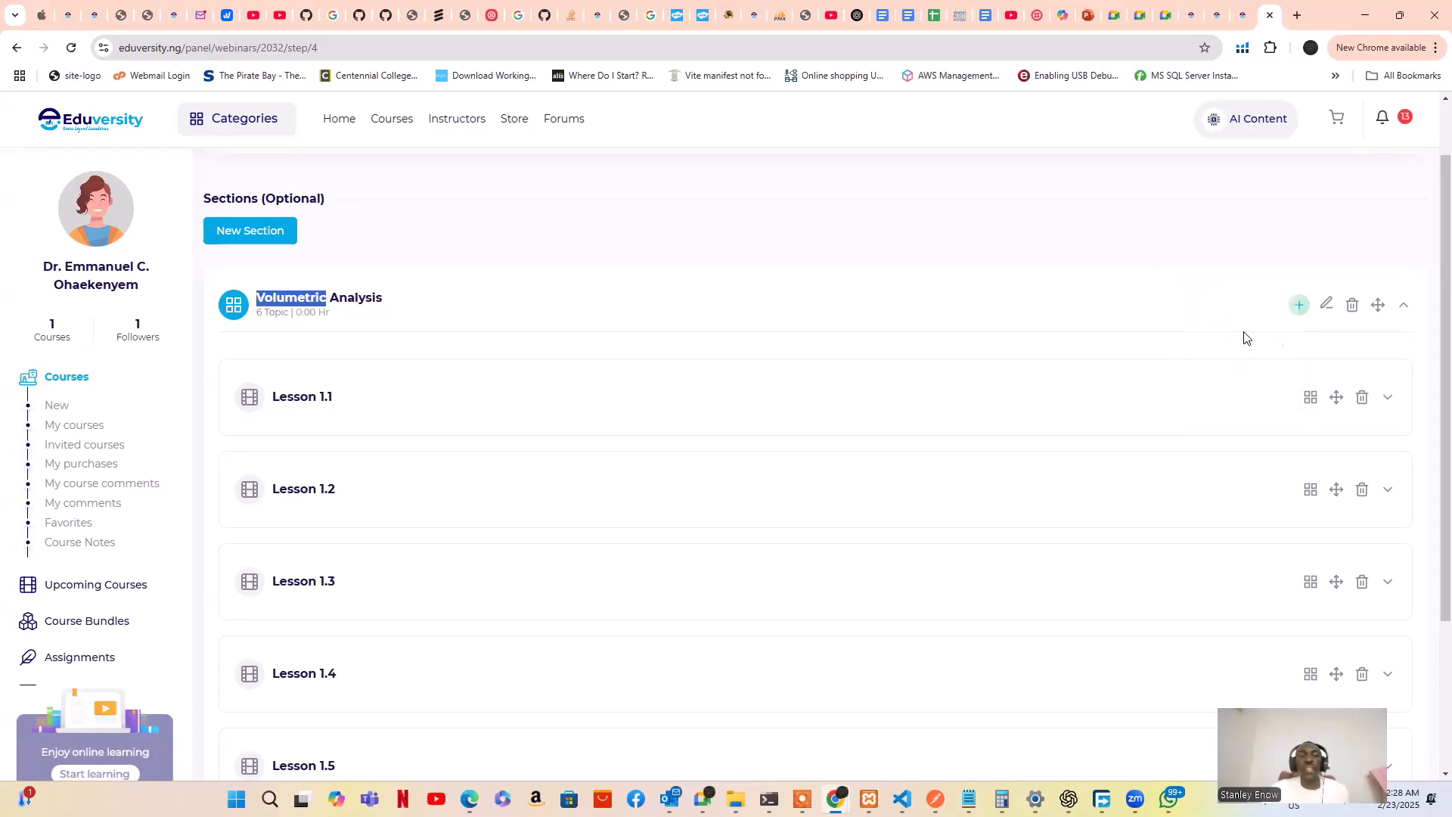
scroll(1285, 371, "down", 1)
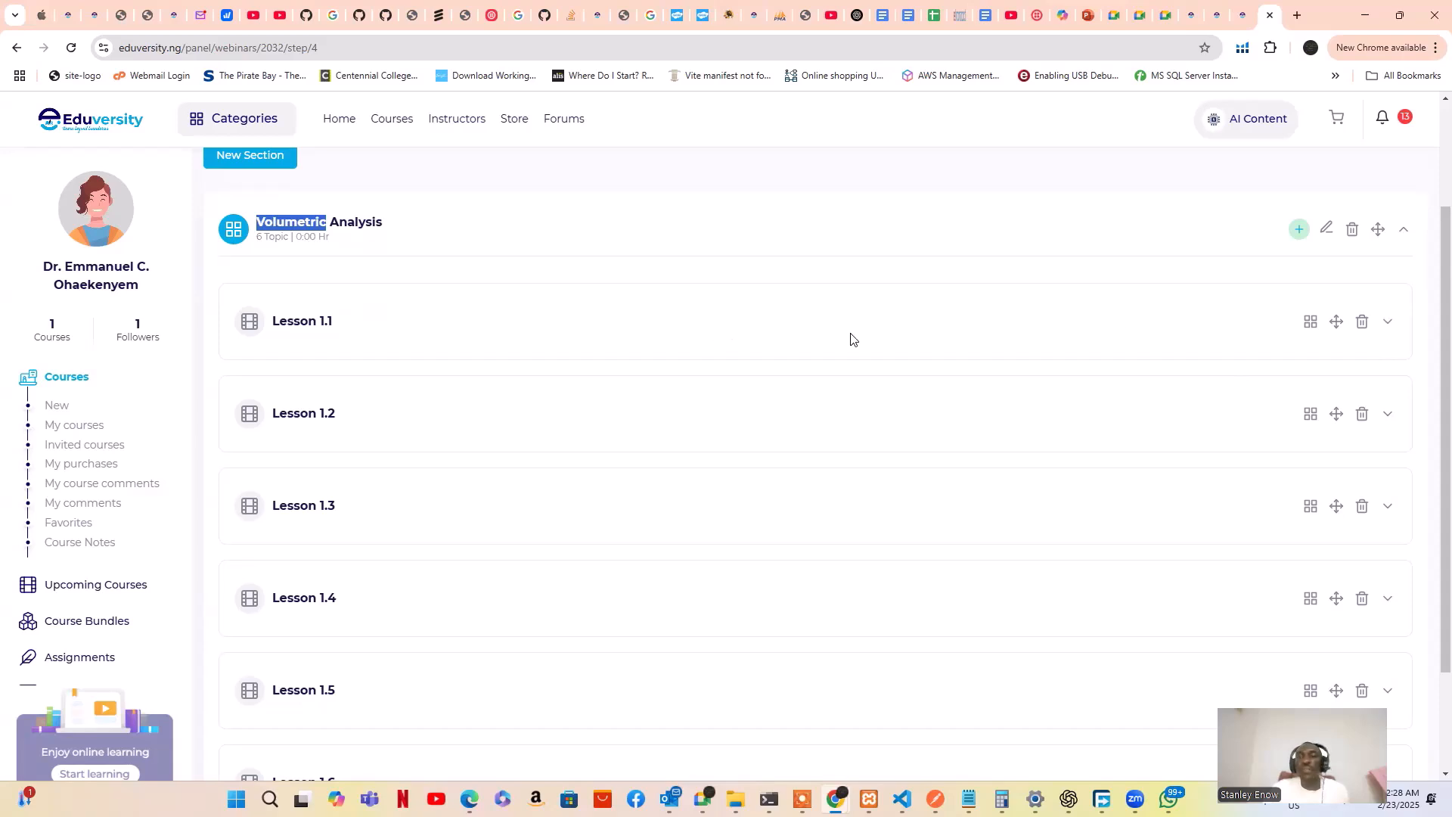
Expand Lesson 1.1's edit form and open its Source dropdown
left_click(1386, 326)
scroll(1172, 405, "down", 1)
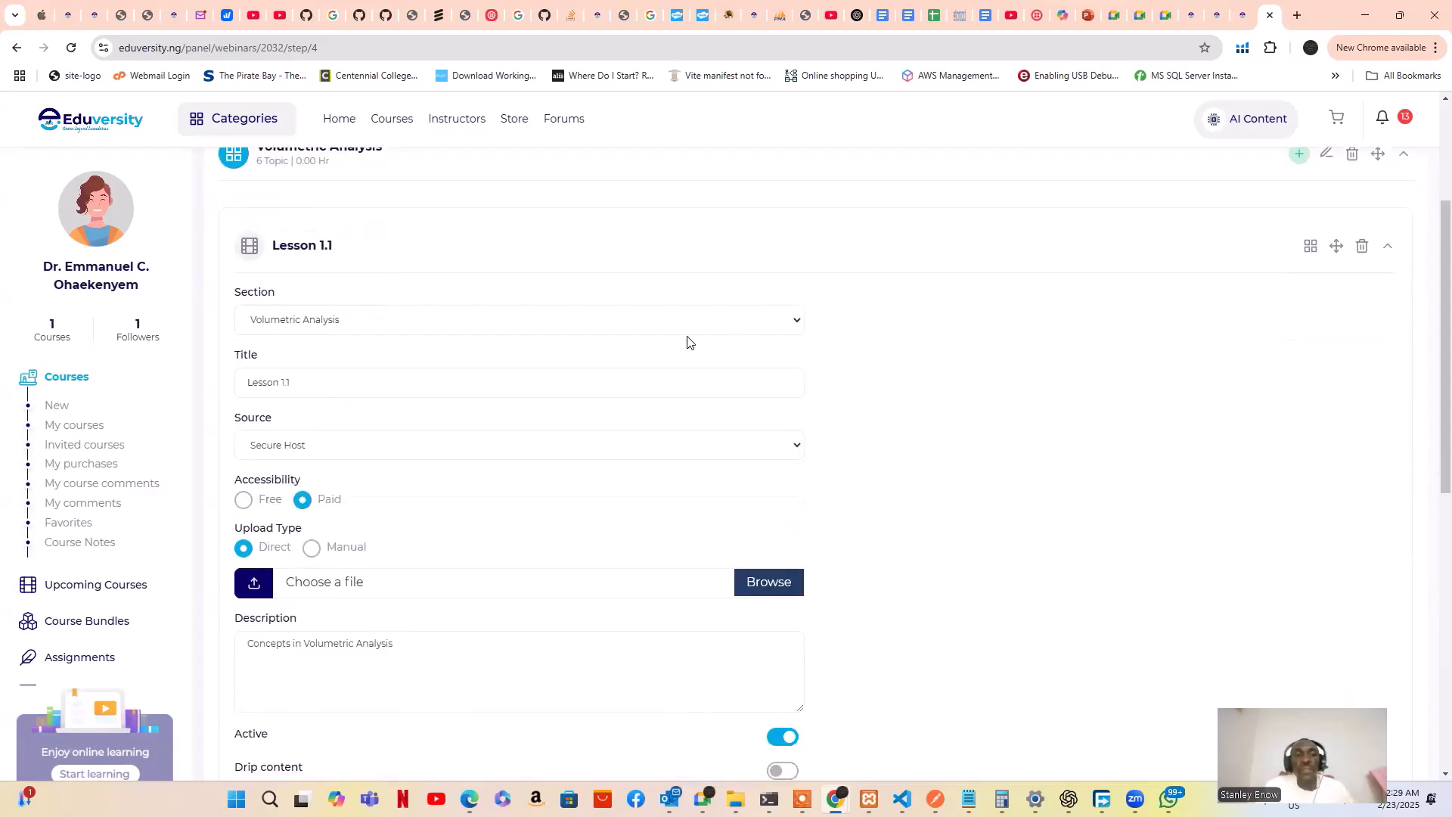
scroll(454, 317, "up", 1)
scroll(454, 317, "down", 1)
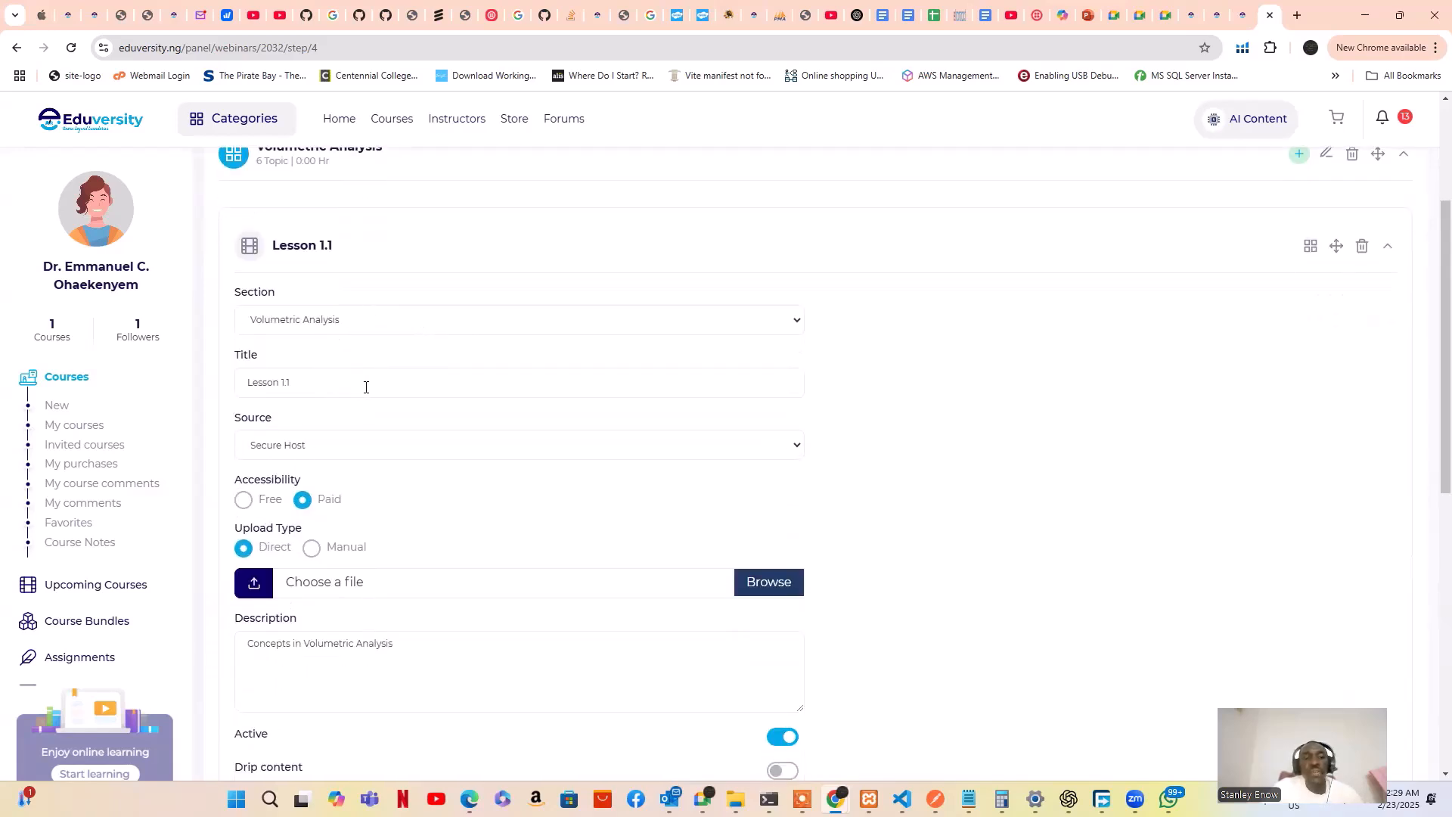
scroll(371, 383, "down", 1)
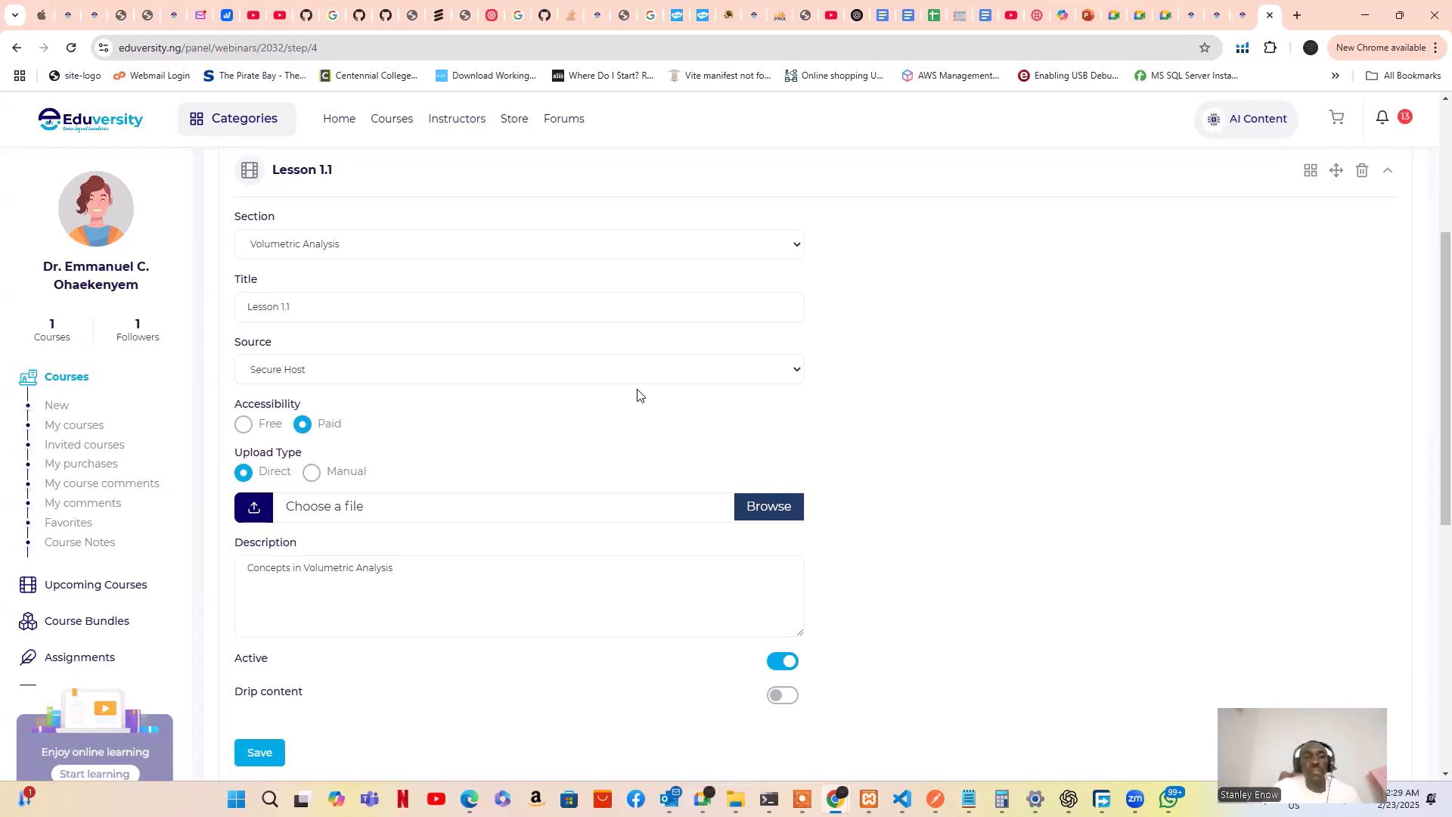
scroll(322, 295, "down", 1)
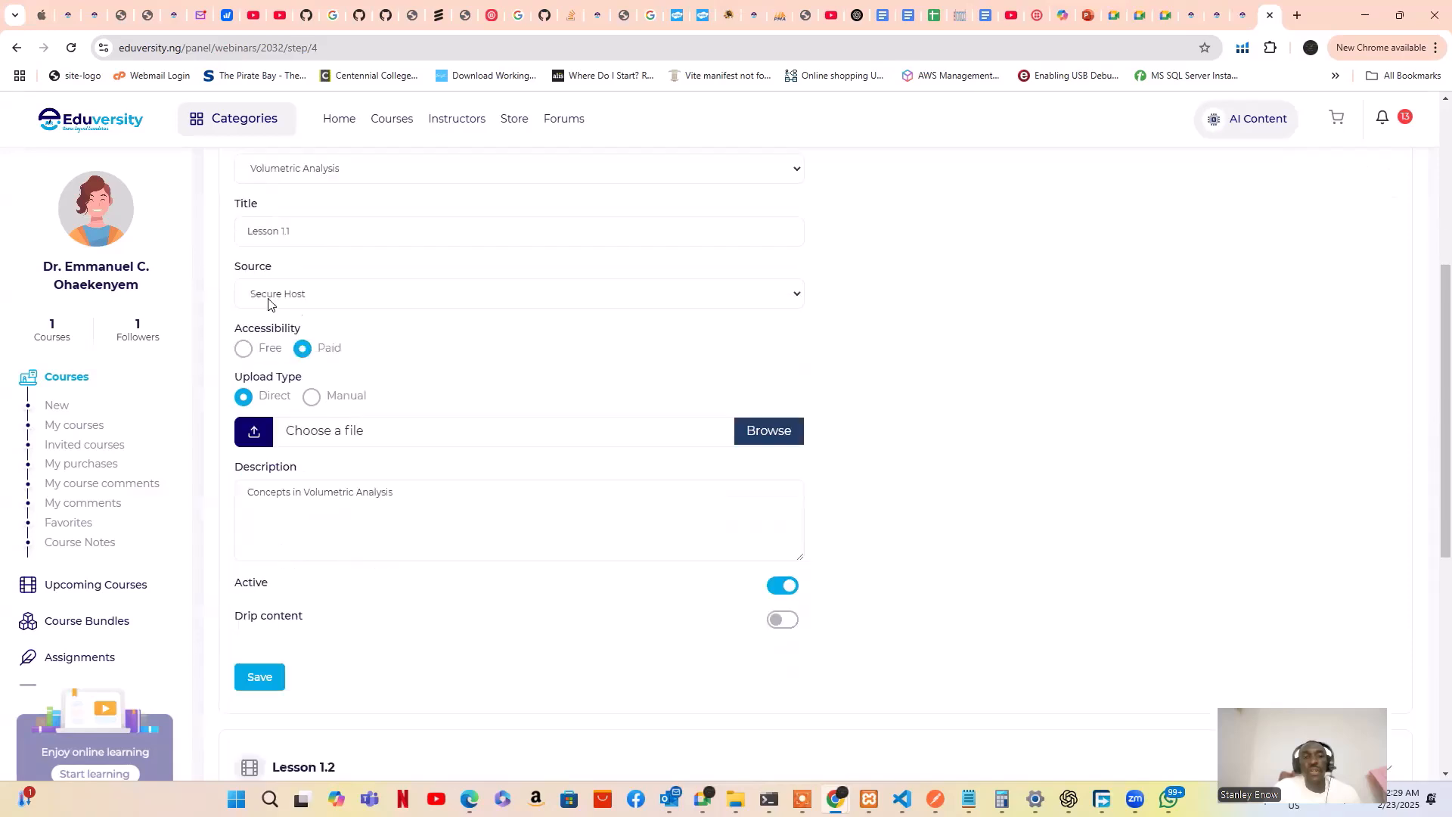
left_click(785, 298)
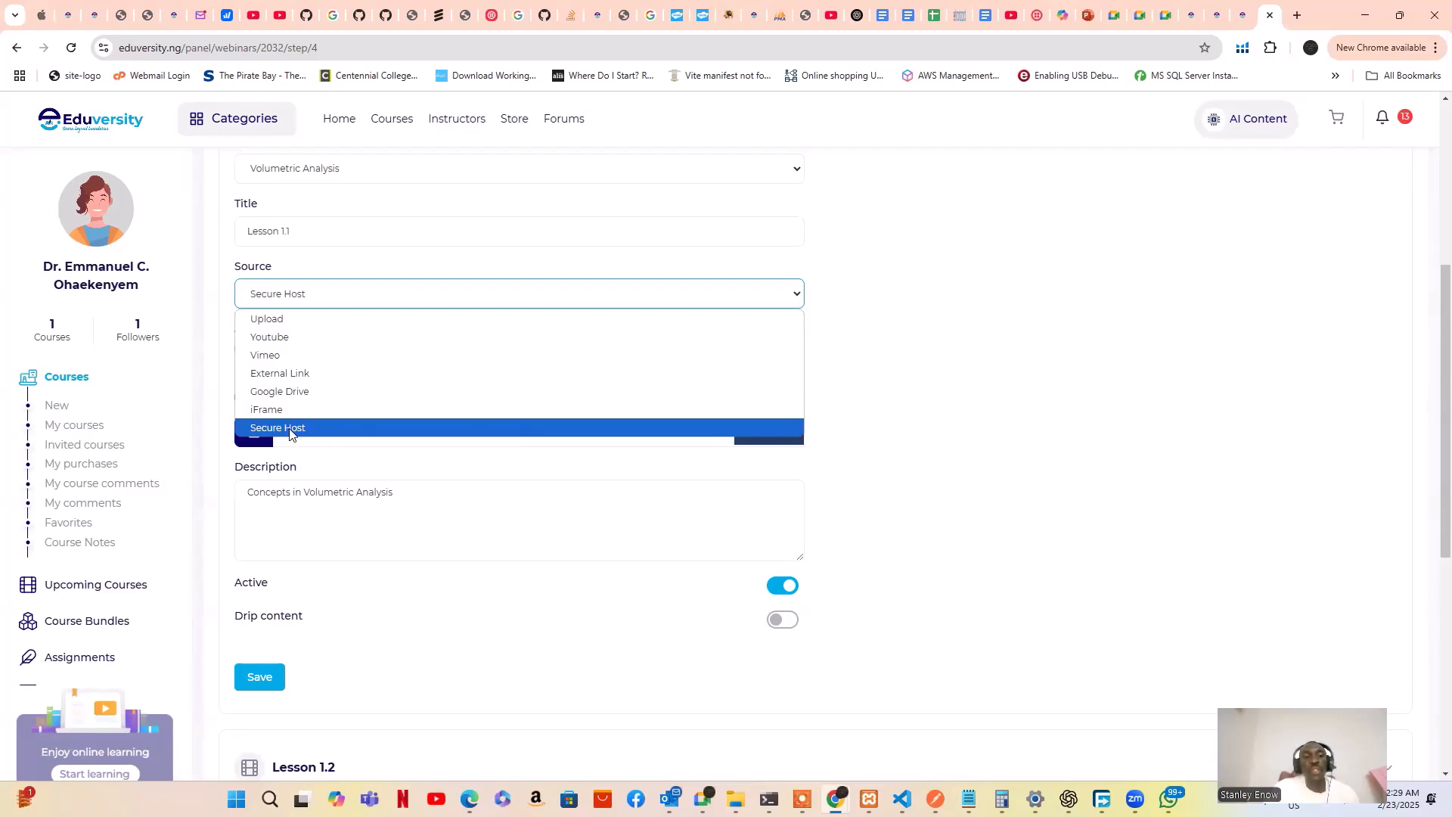
Keep Secure Host as Lesson 1.1's source and edit its description 'Concepts in Volumetric Analysis'
left_click(917, 409)
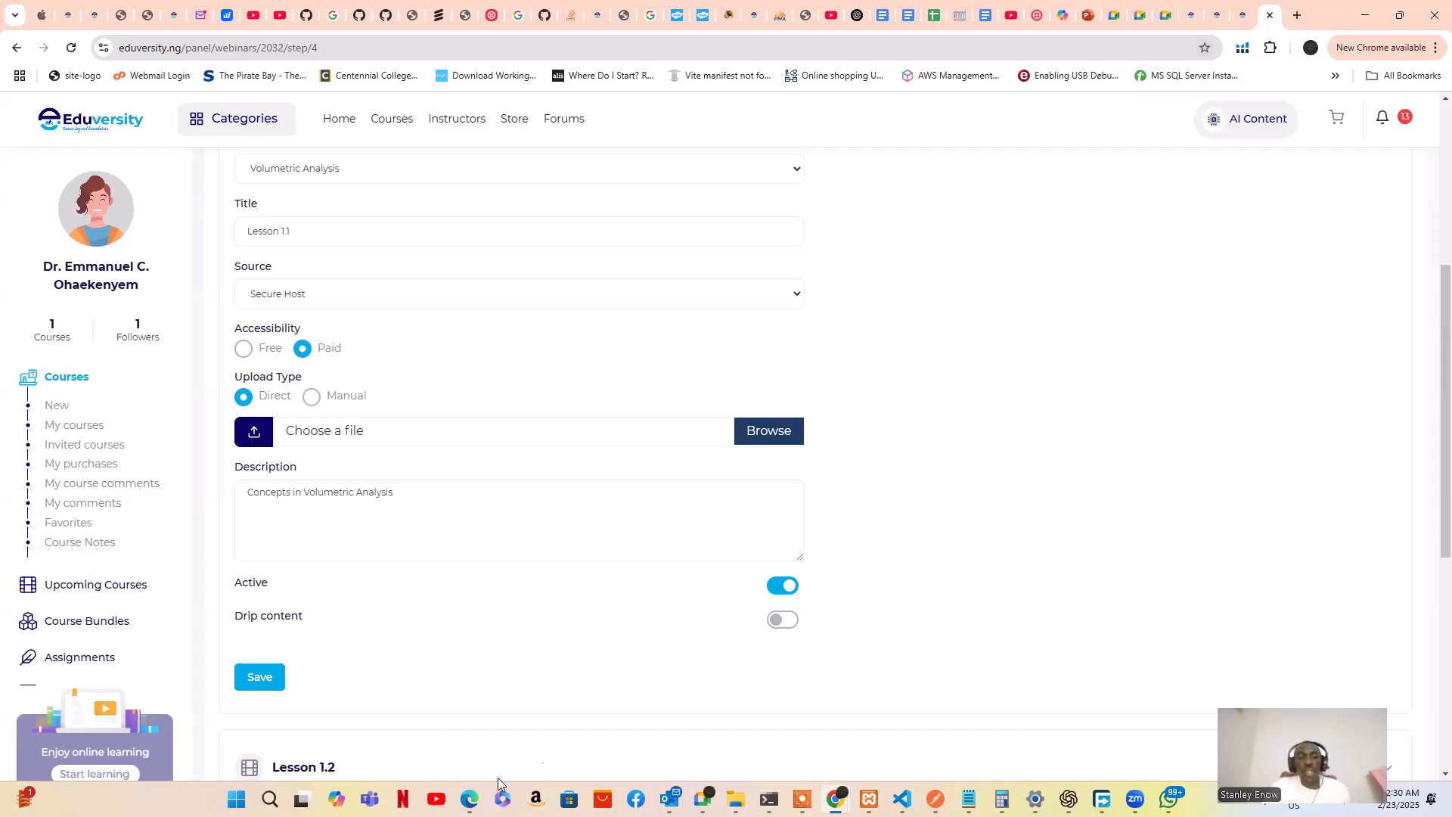
mouse_move(470, 798)
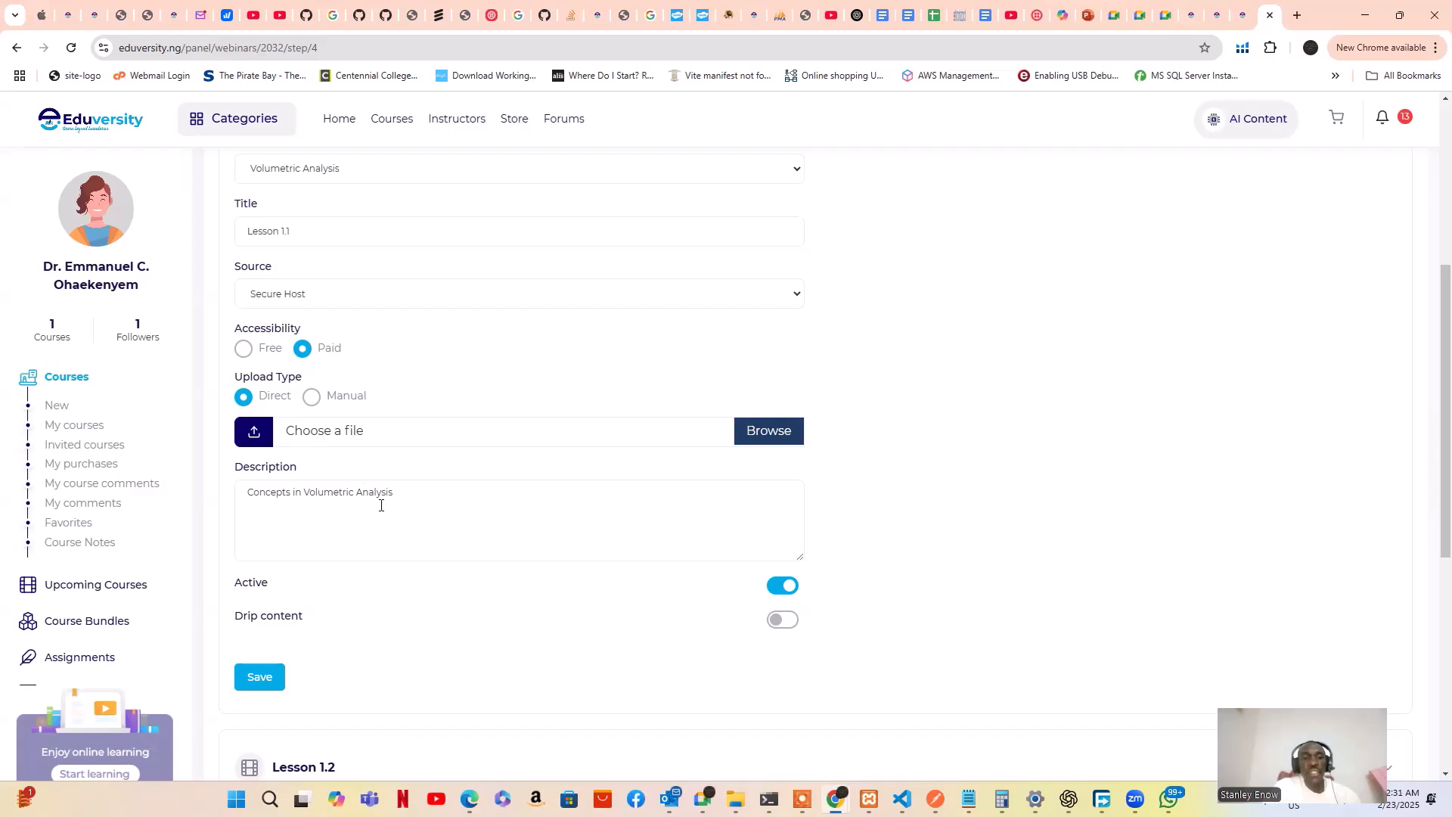
left_click(442, 522)
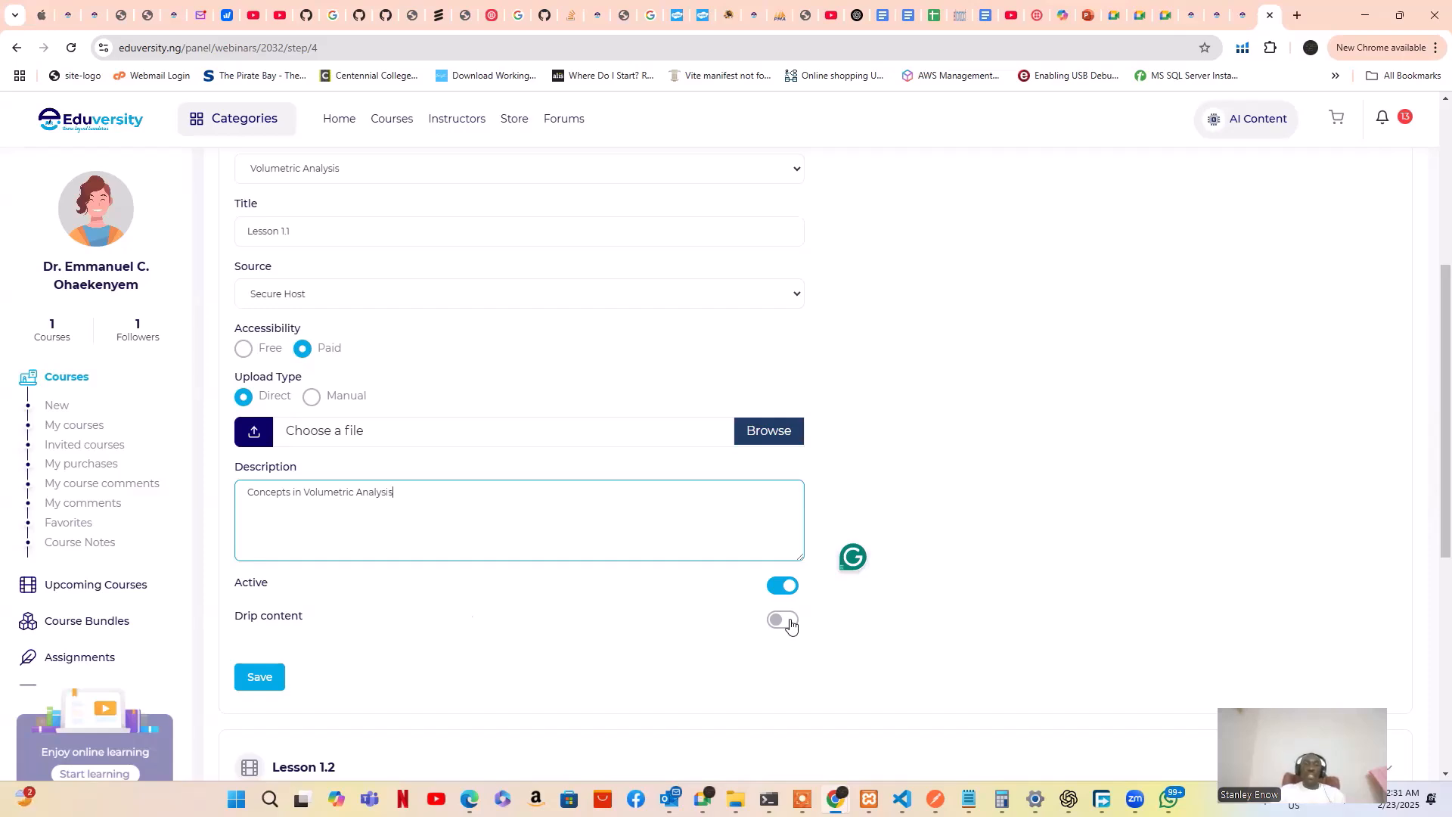
Scroll past Lessons 1.2–1.6 down to the Previous/Next buttons
scroll(826, 527, "up", 4)
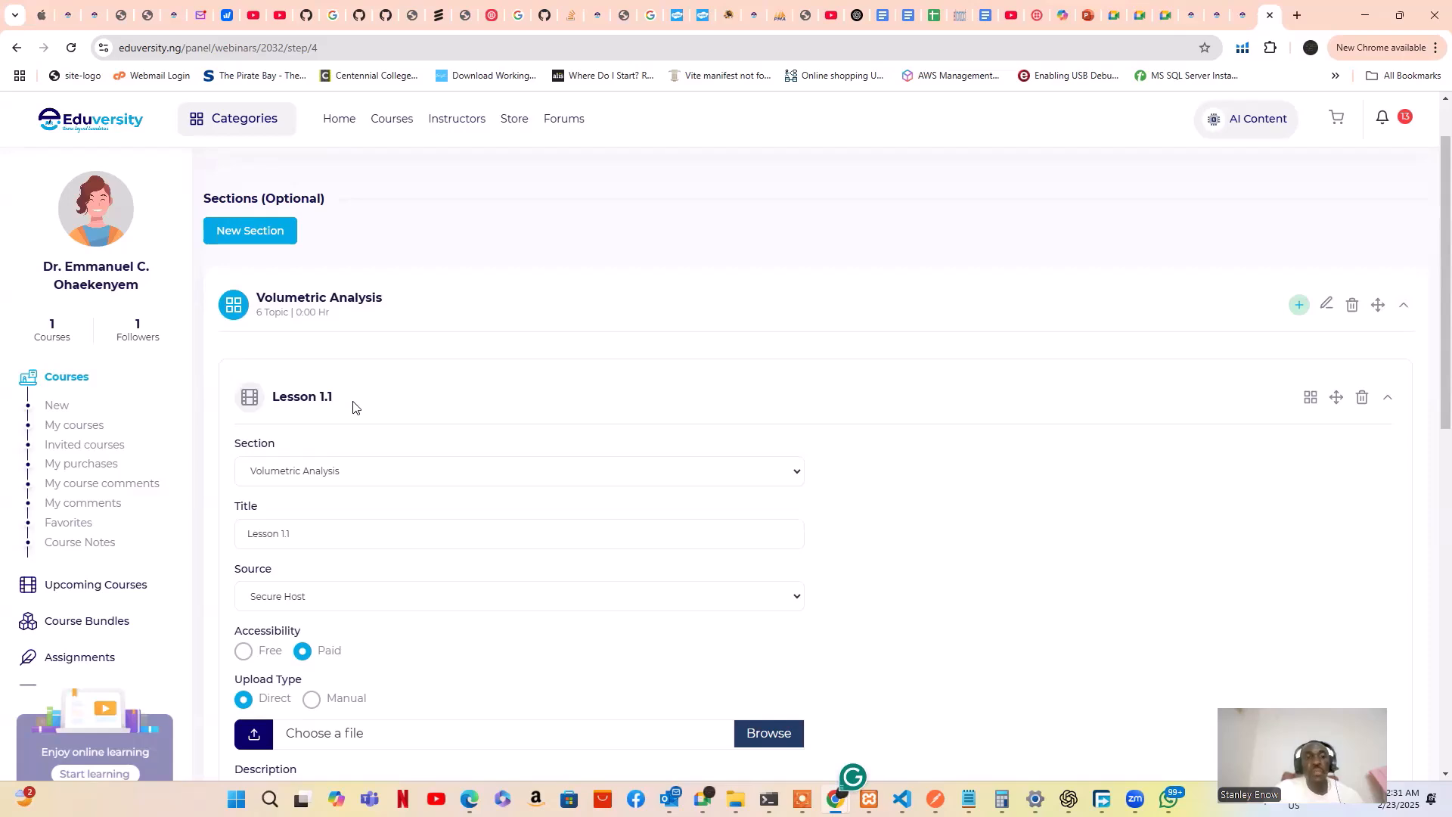
scroll(353, 408, "down", 6)
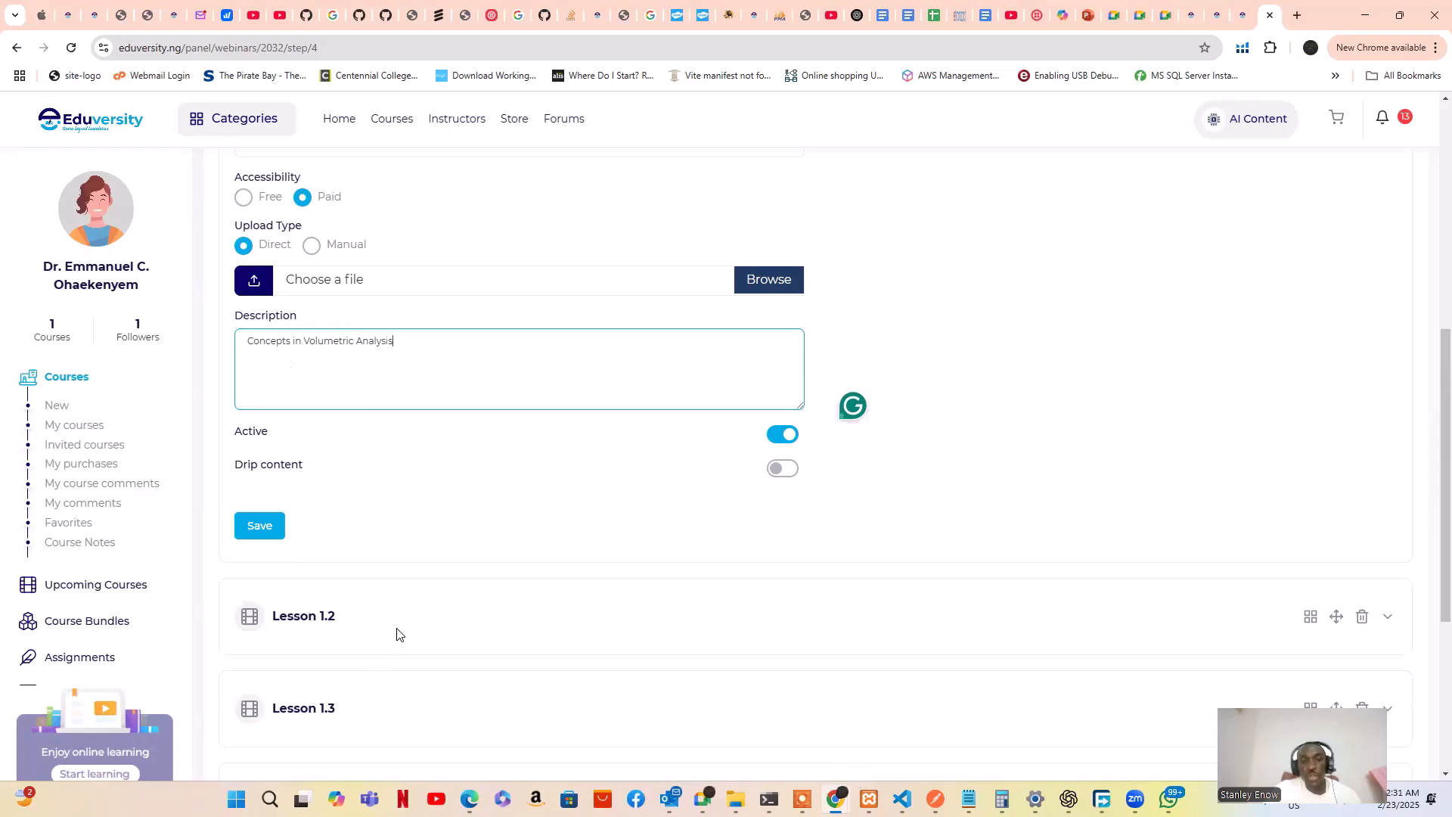
scroll(465, 462, "up", 4)
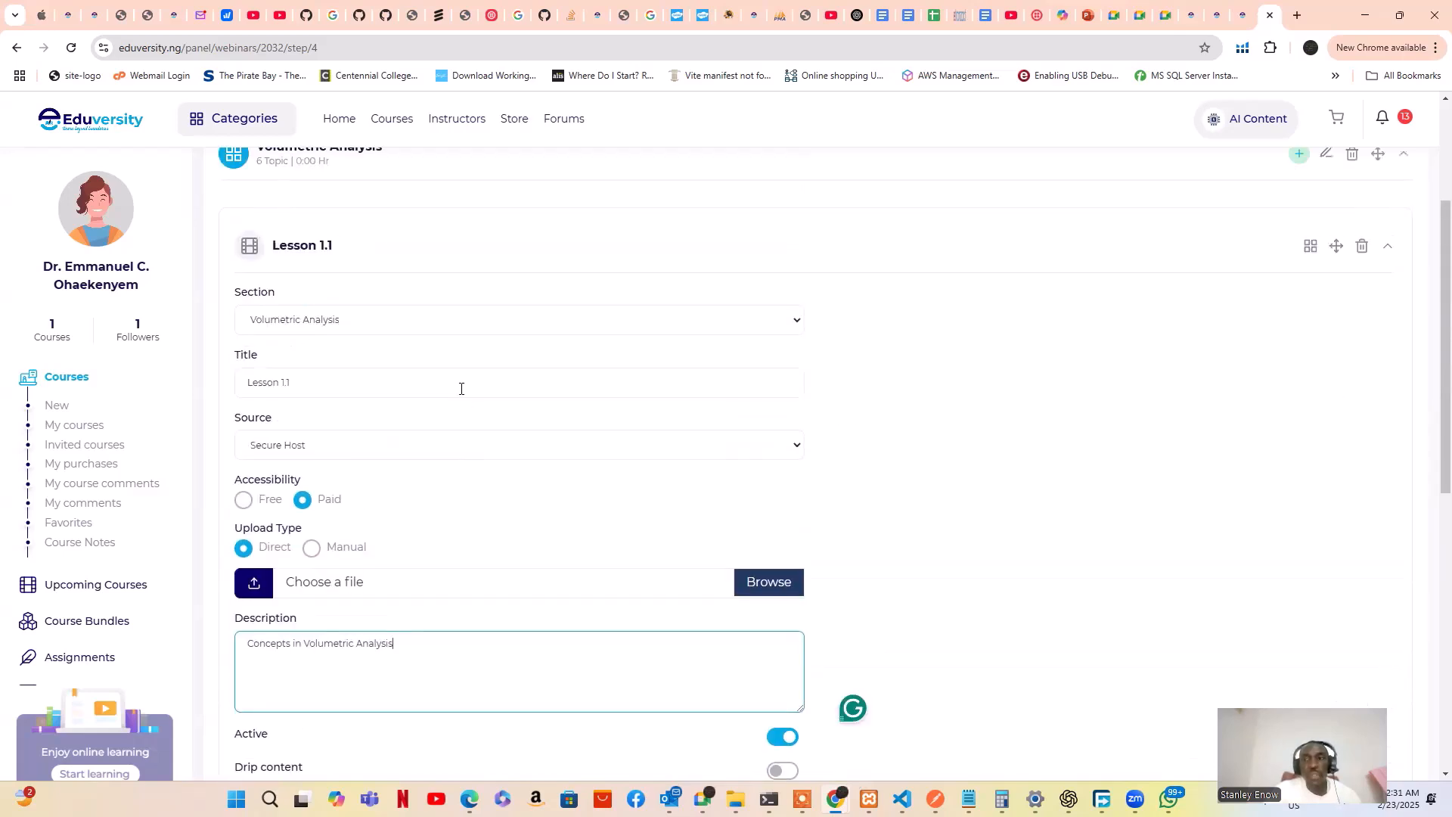
scroll(457, 390, "down", 3)
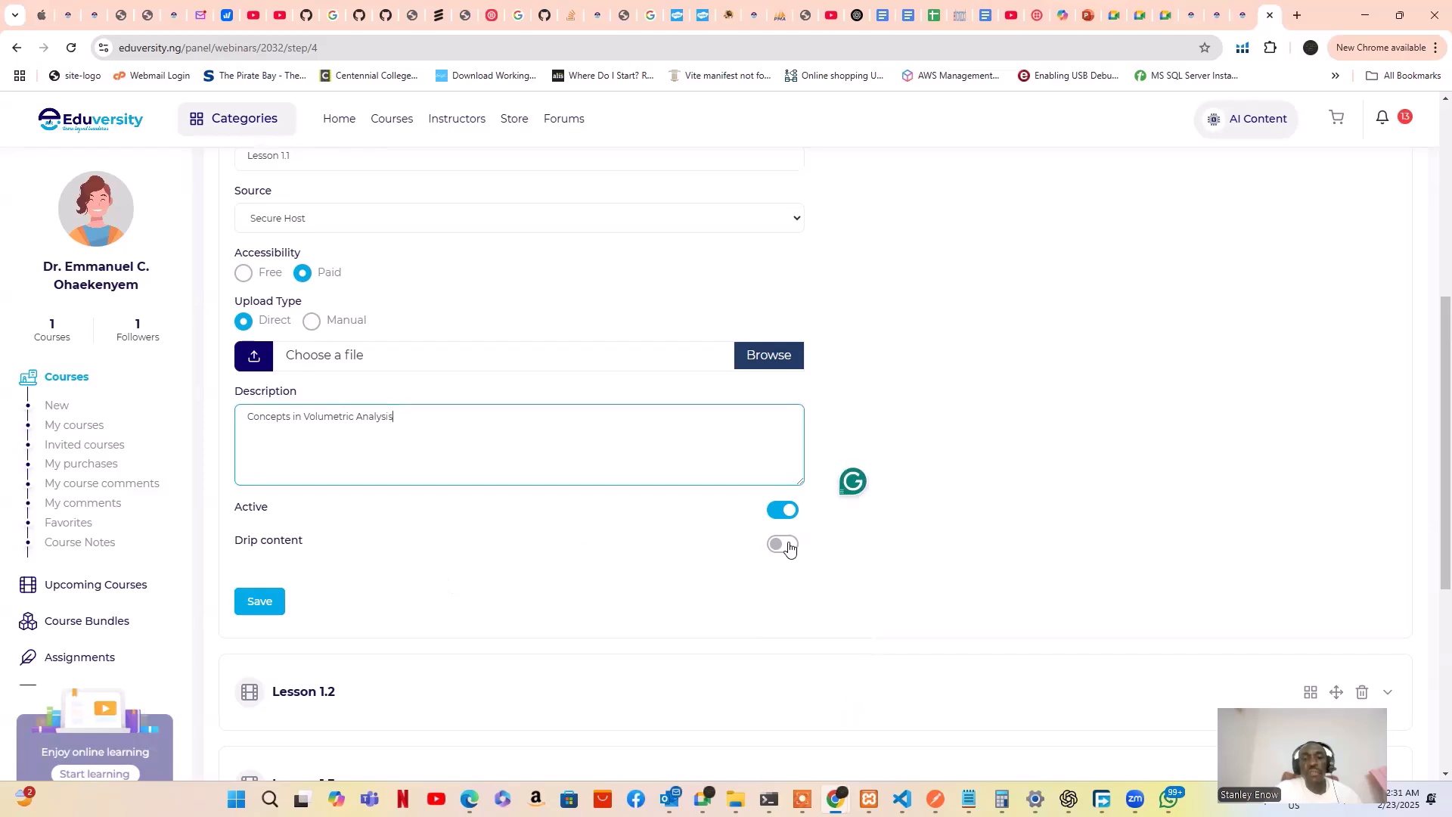
scroll(534, 405, "up", 4)
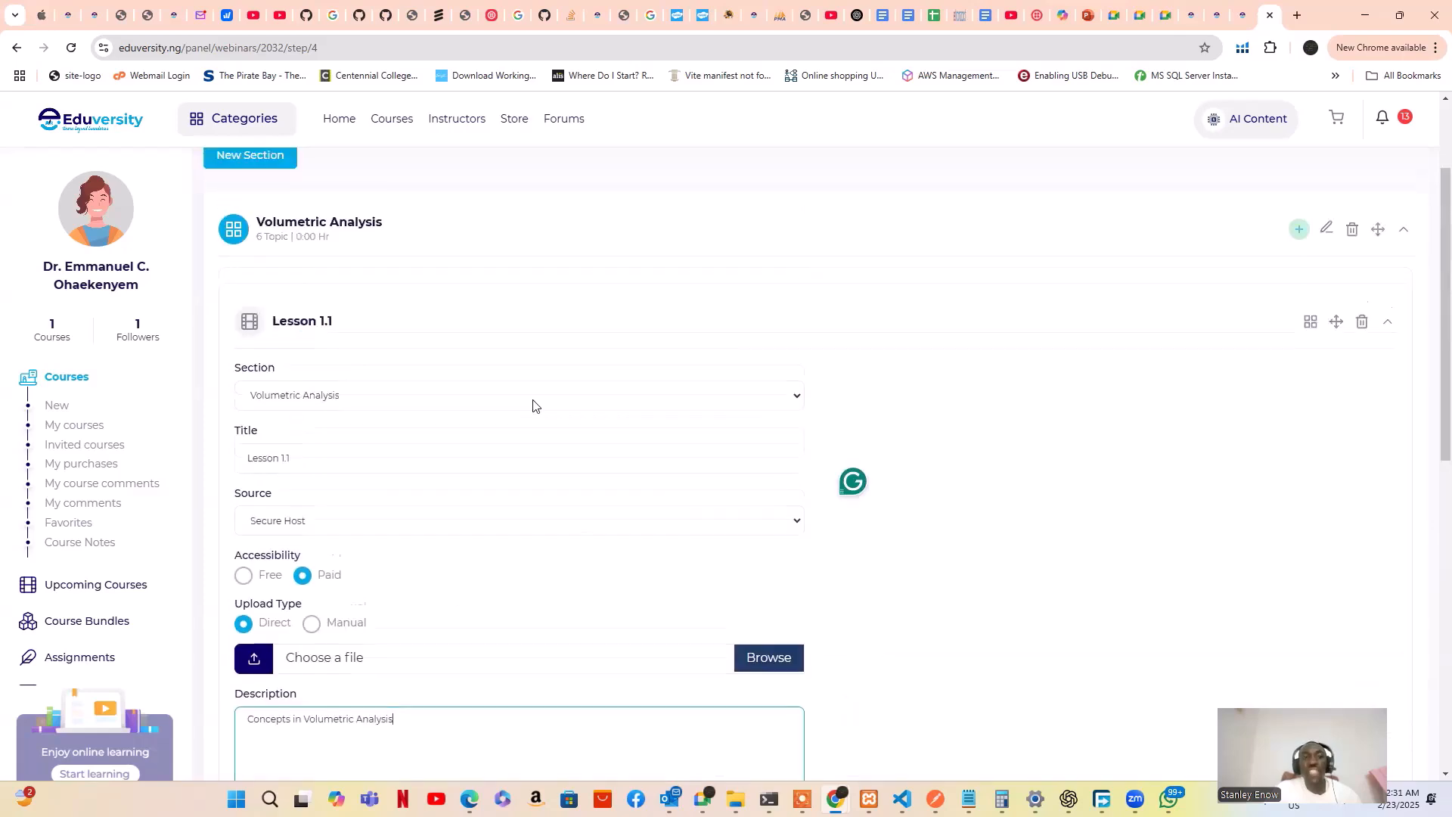
scroll(423, 401, "down", 7)
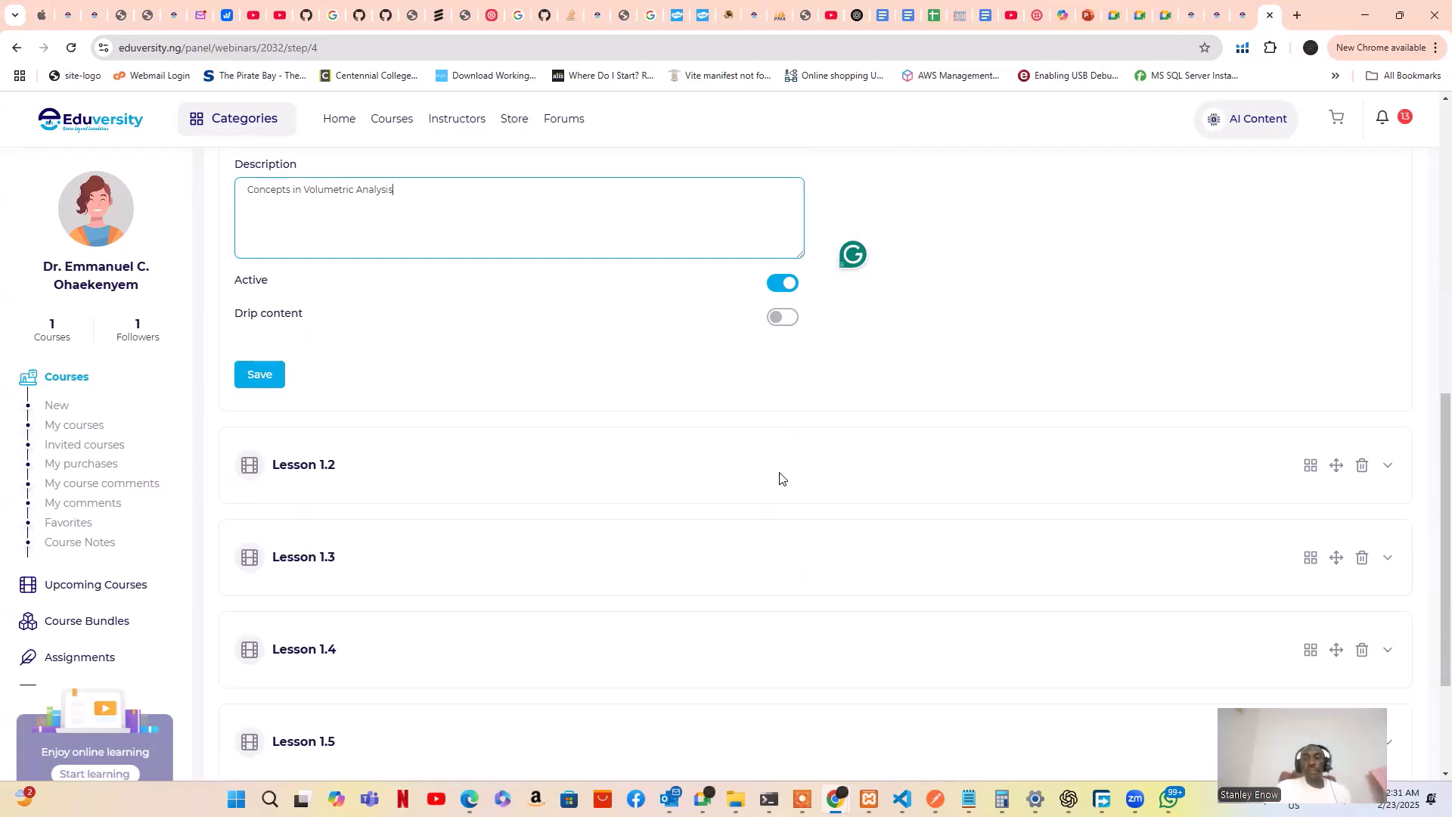
scroll(781, 479, "down", 1)
scroll(782, 480, "down", 2)
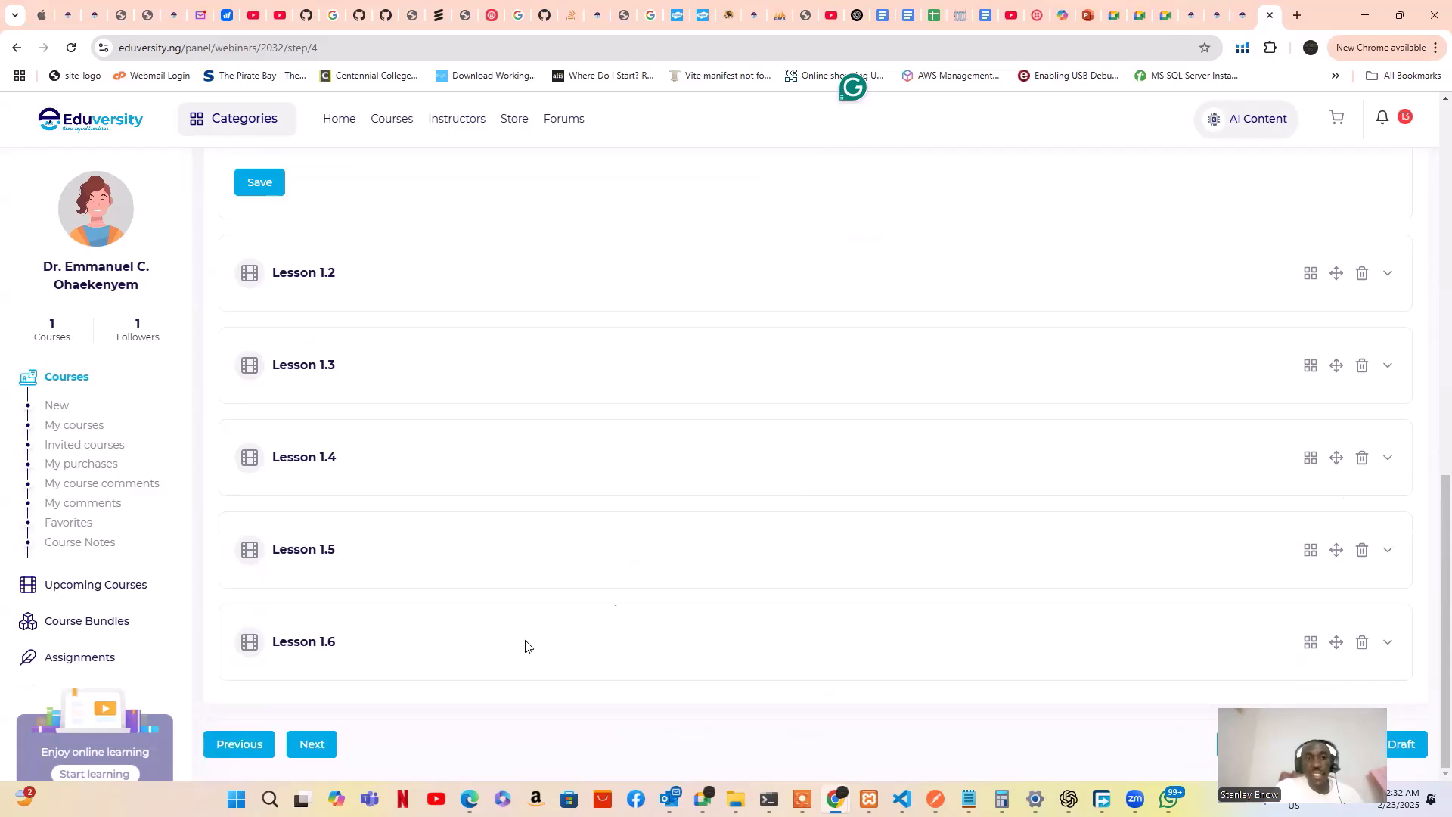
scroll(448, 652, "up", 2)
scroll(378, 710, "down", 2)
Advance to step 5 Prerequisites, then open and close an empty New Prerequisite form
left_click(325, 756)
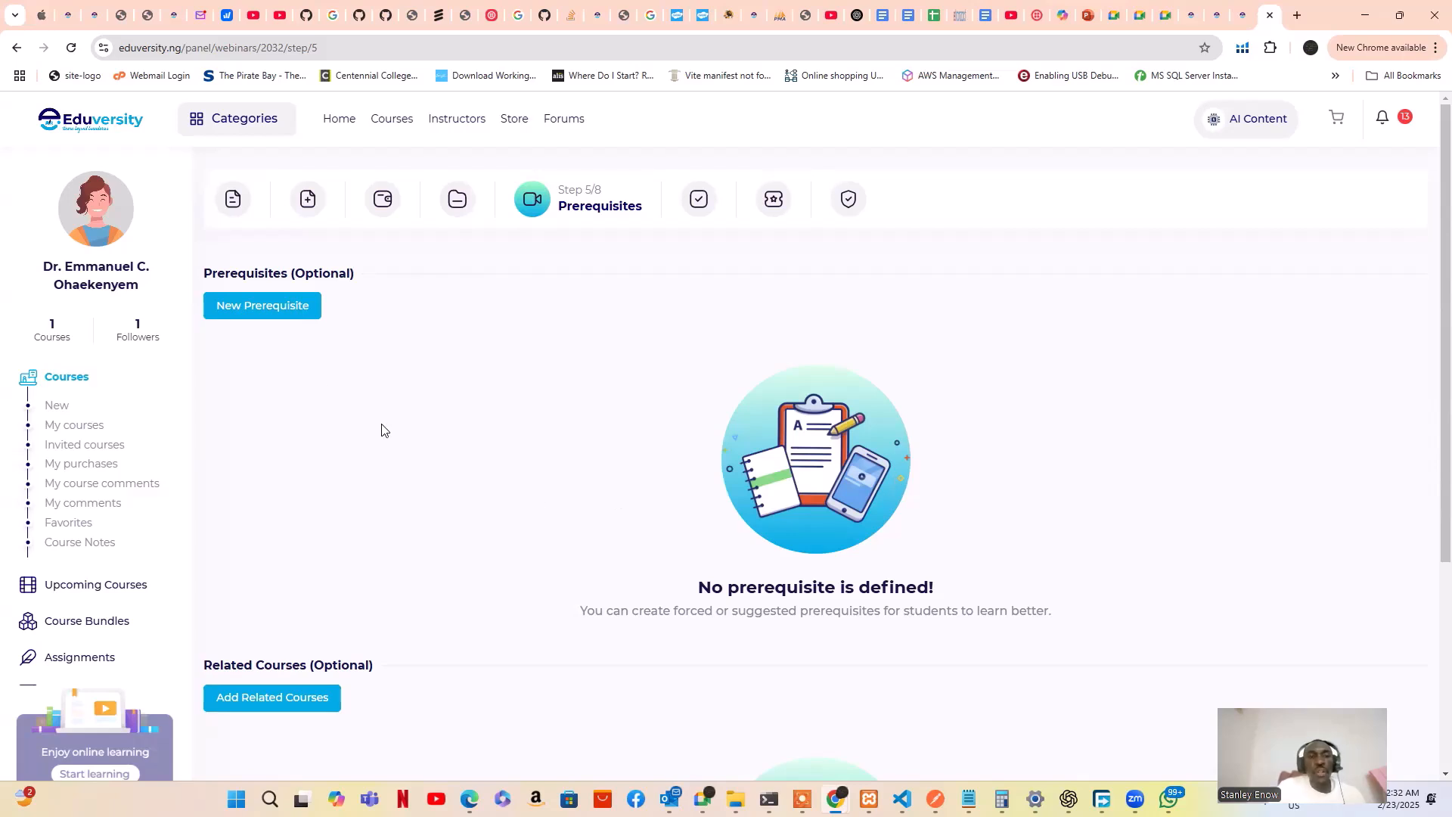
left_click(268, 321)
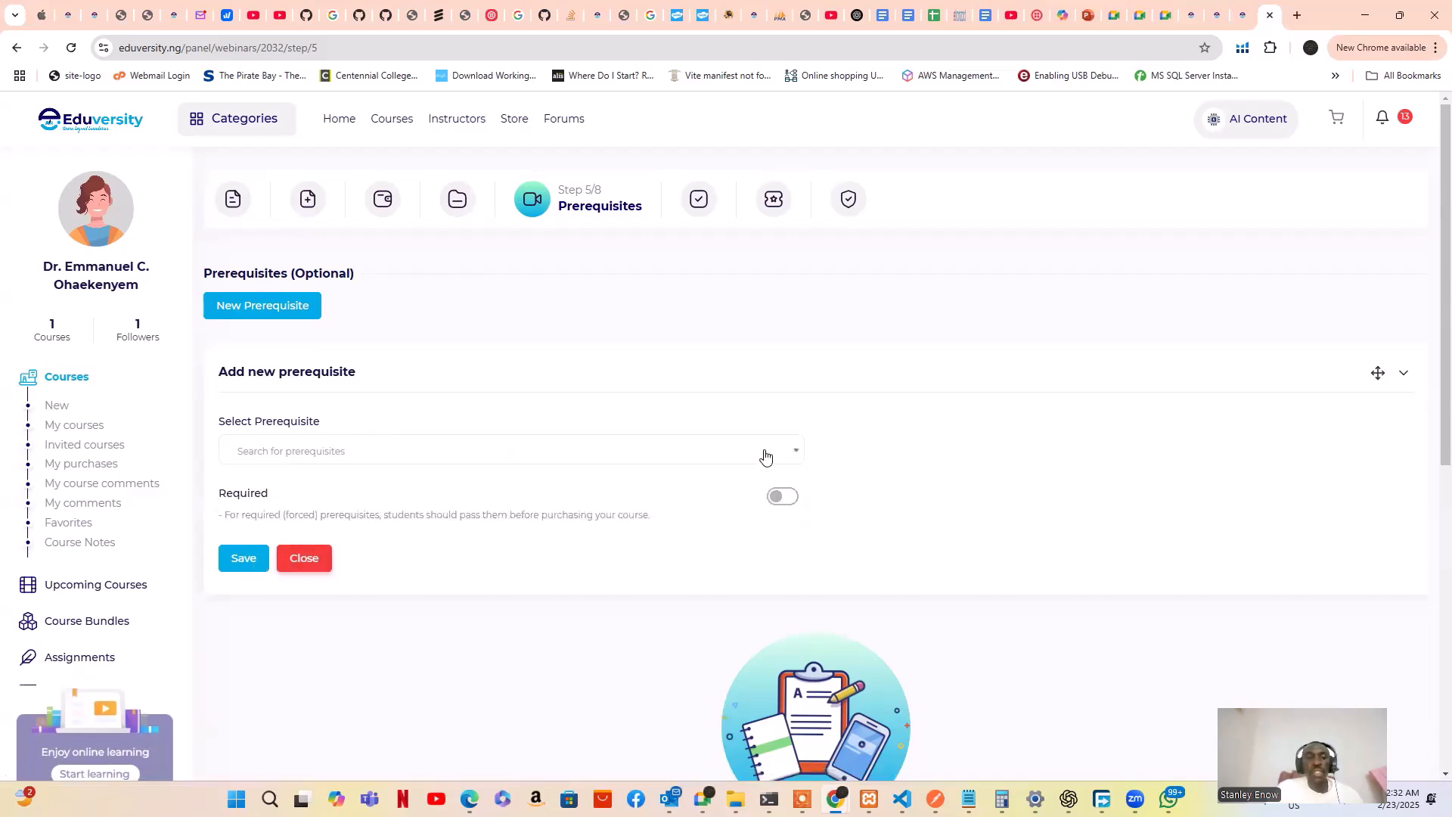
left_click(310, 558)
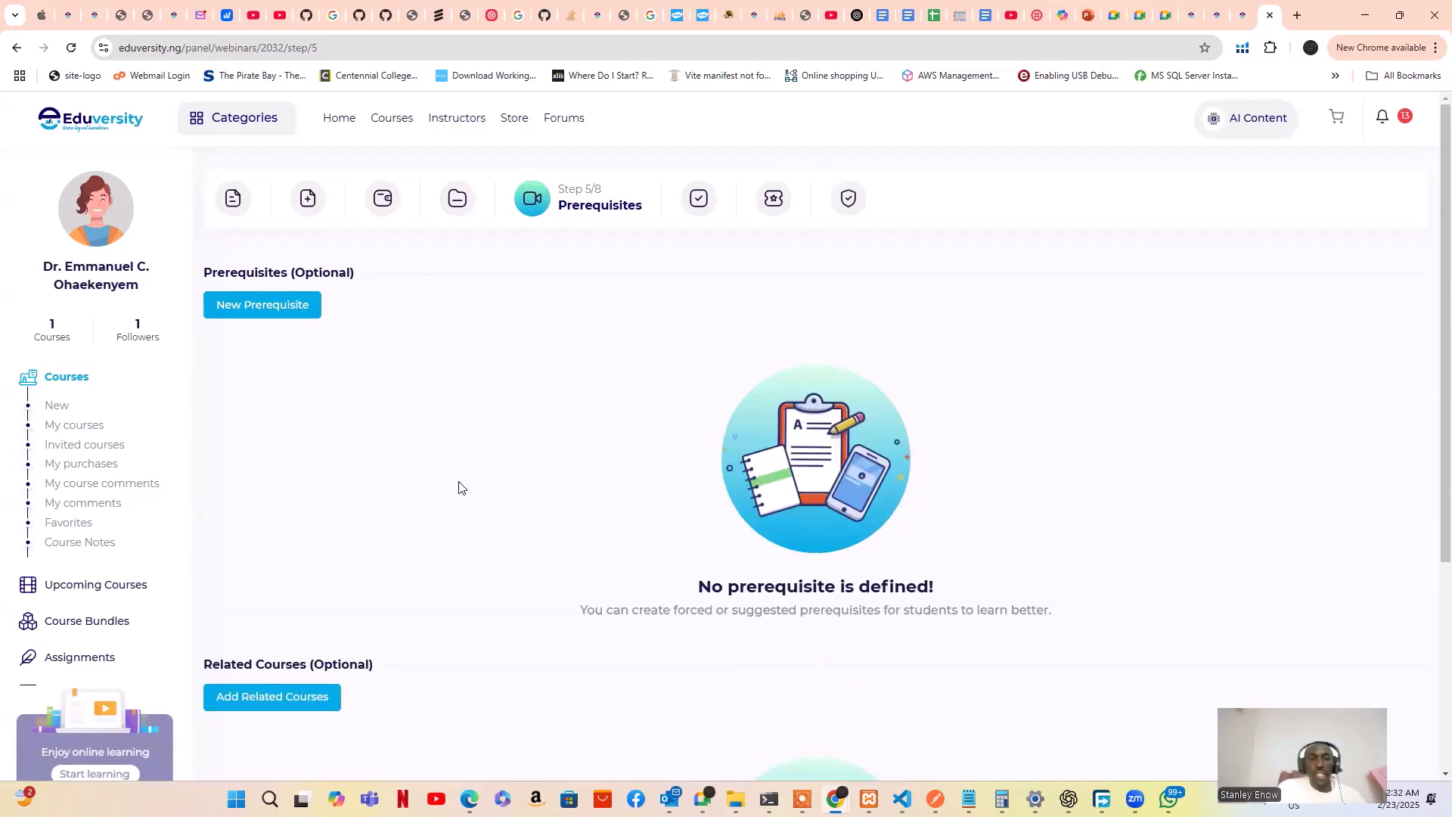
scroll(459, 486, "down", 2)
scroll(459, 485, "down", 2)
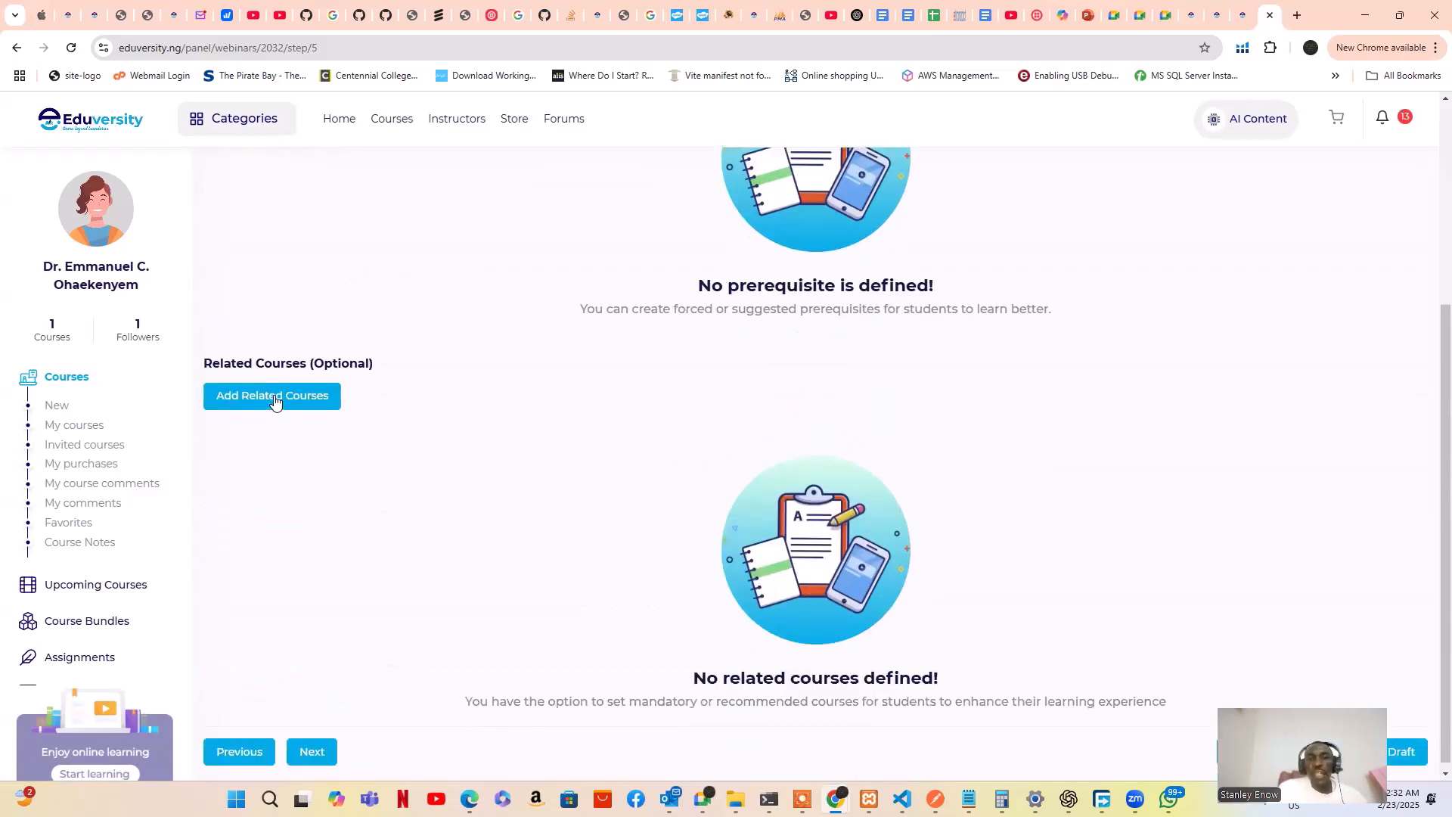
Add related course forms and open the Search Courses dropdown without choosing a course
left_click(275, 403)
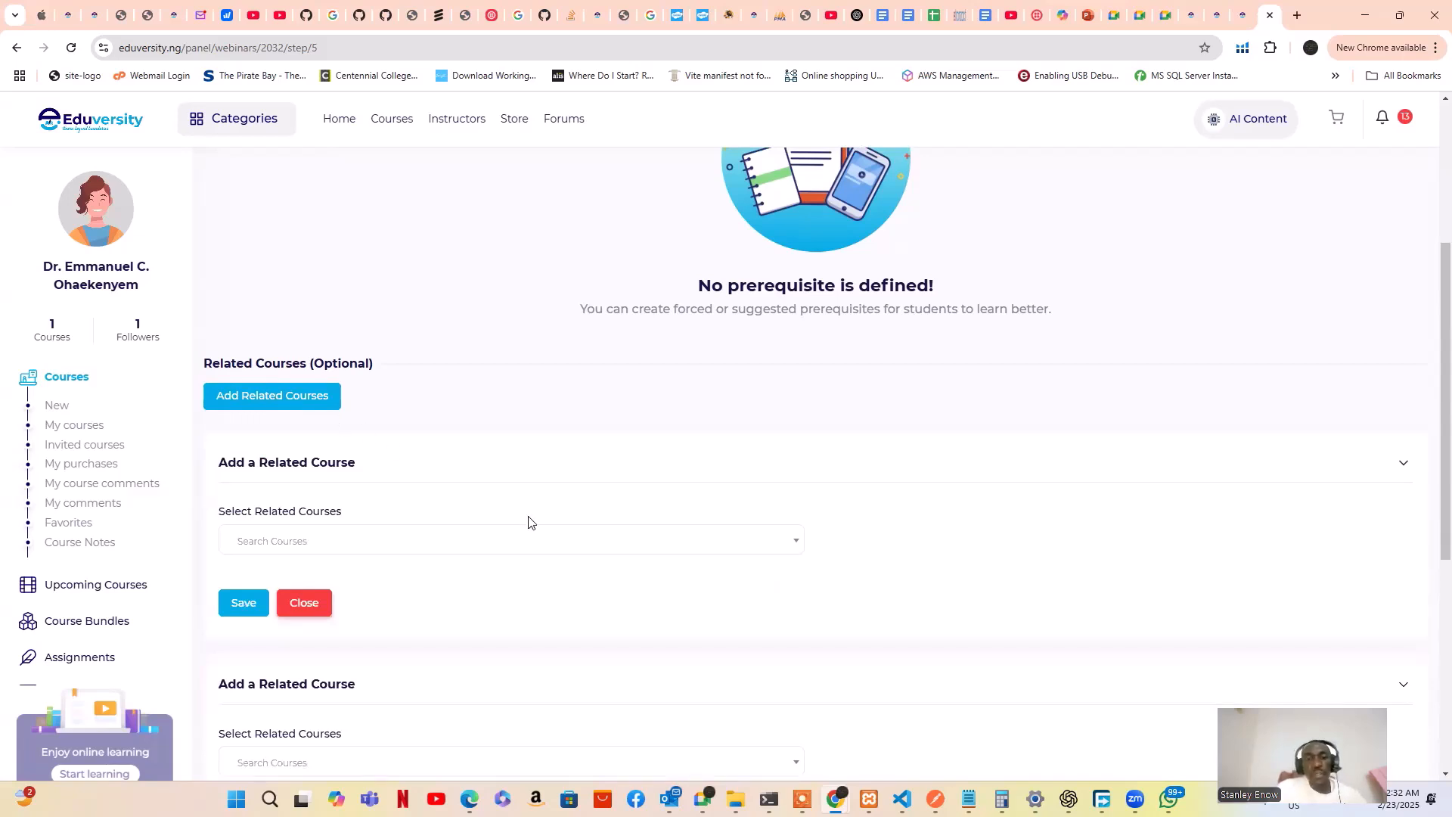
left_click(795, 543)
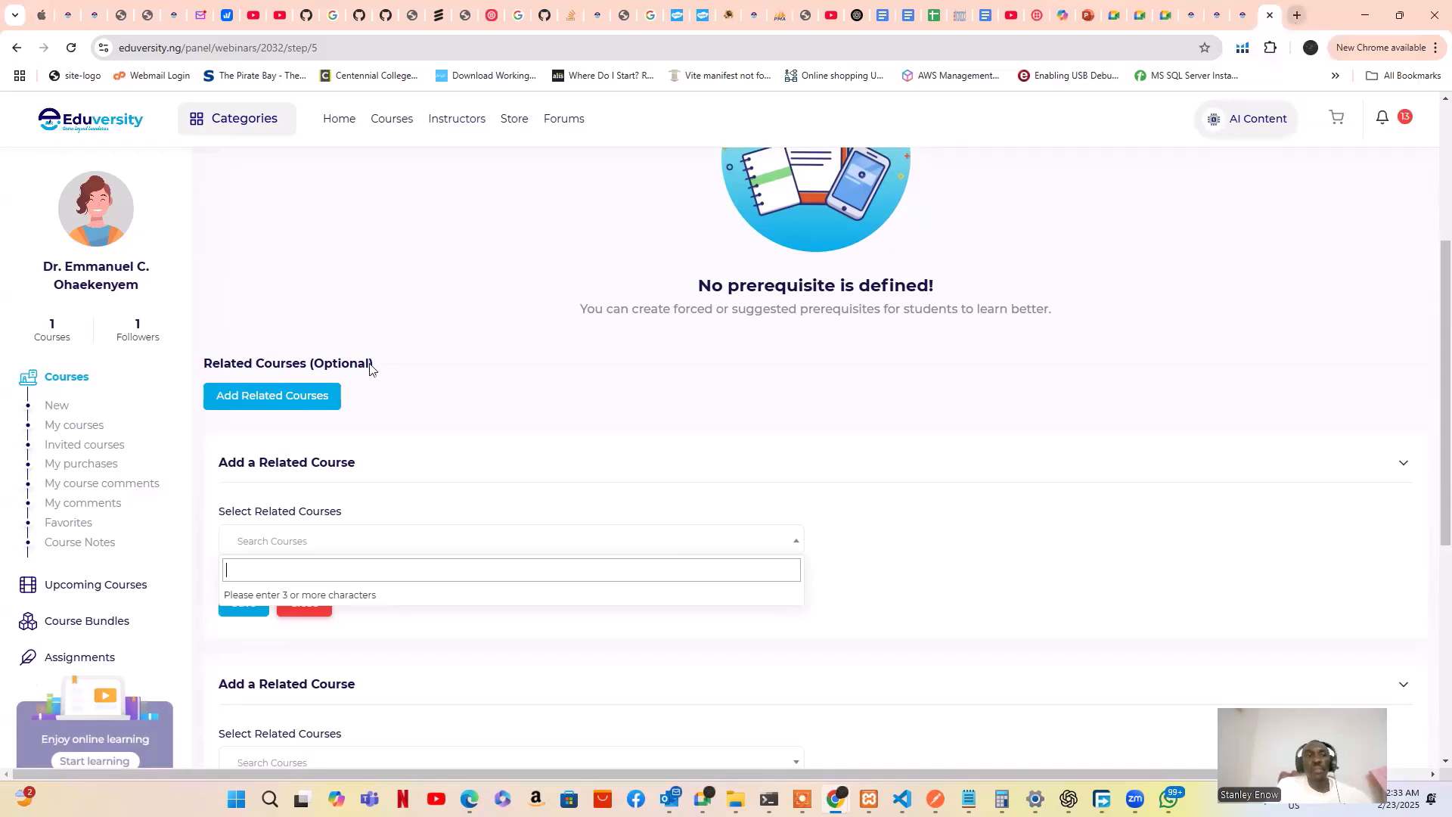
right_click(118, 122)
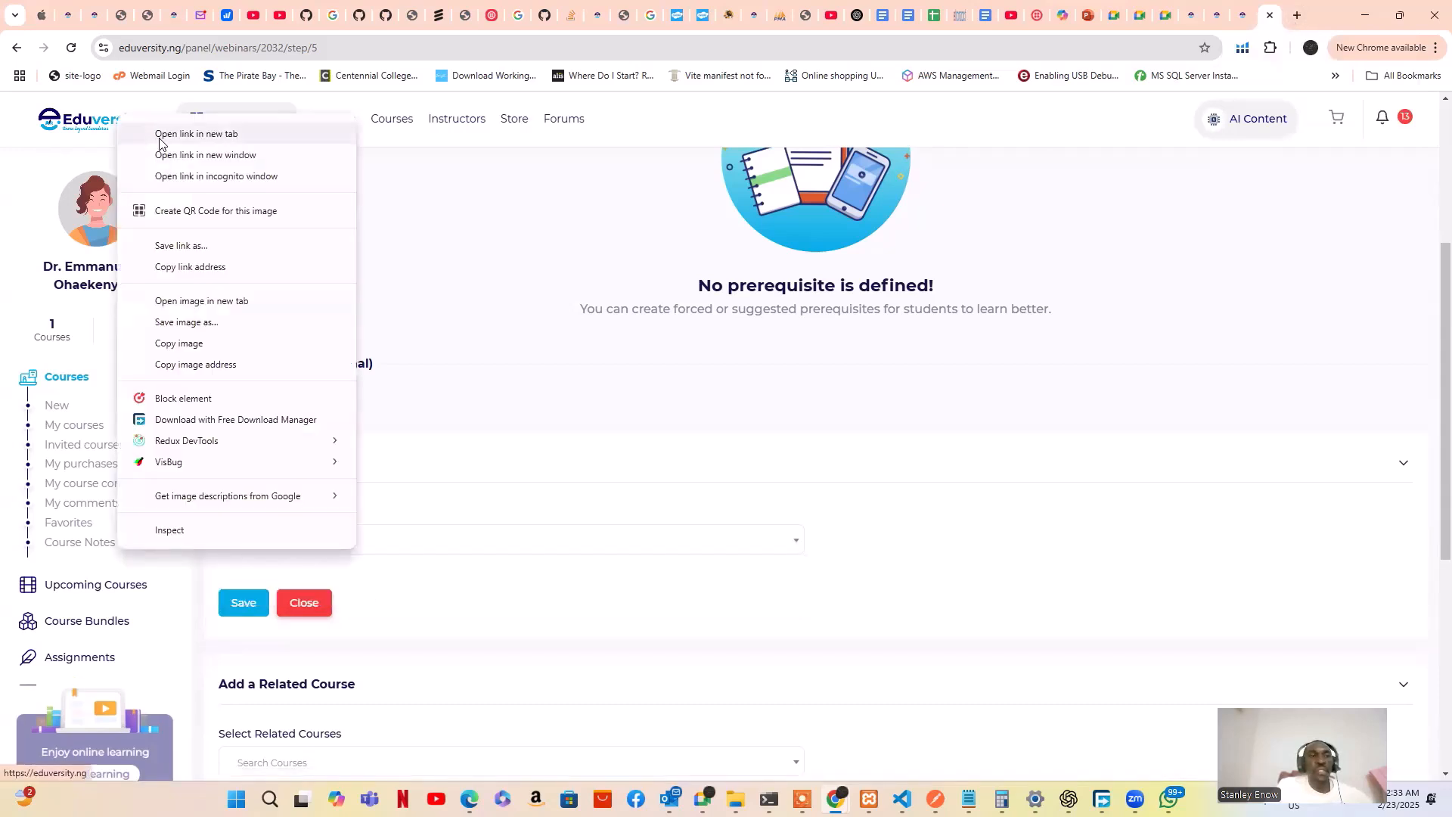
Open the Eduversity home page in a new tab and browse its course listings
left_click(160, 134)
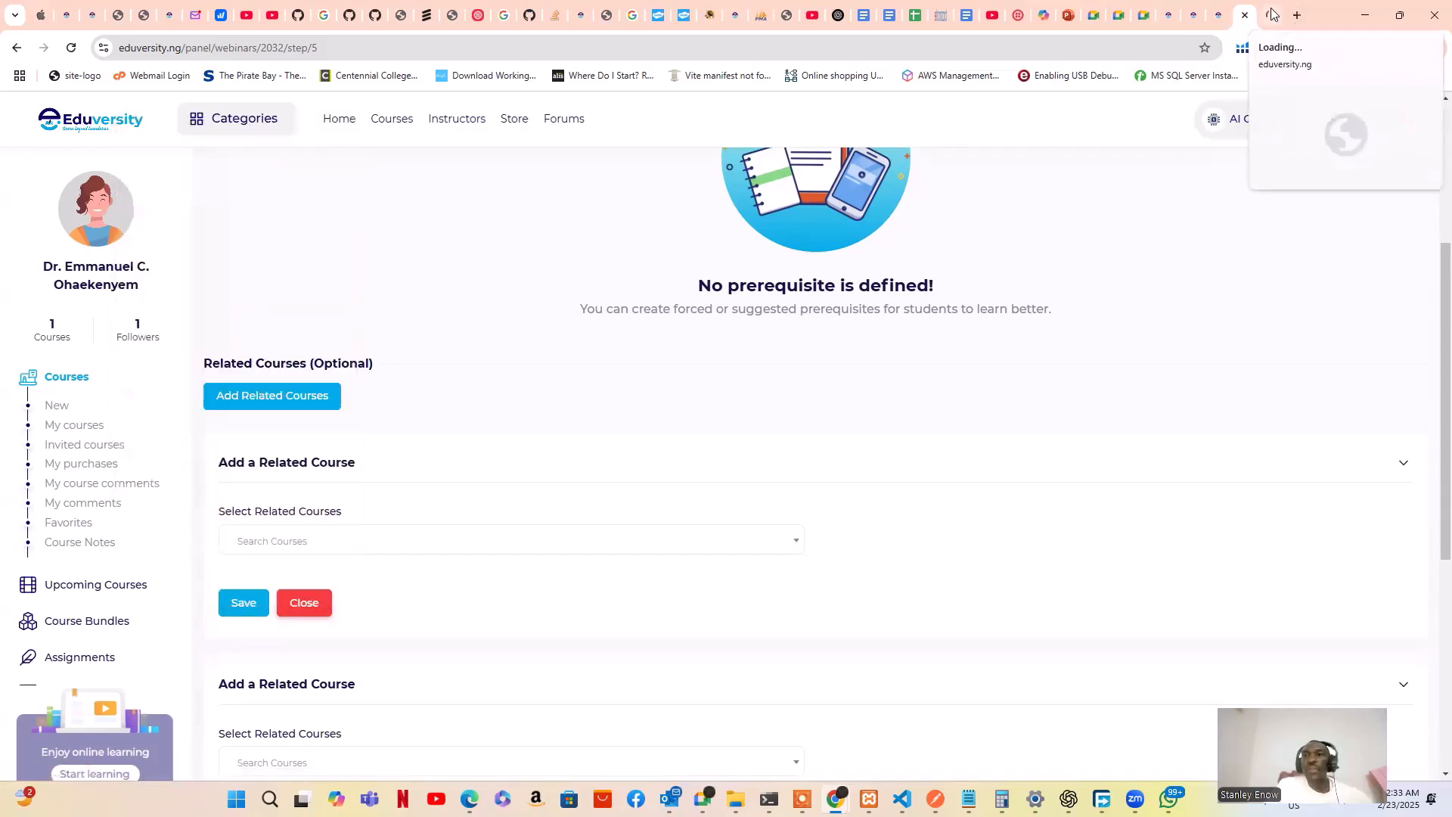
left_click(1270, 15)
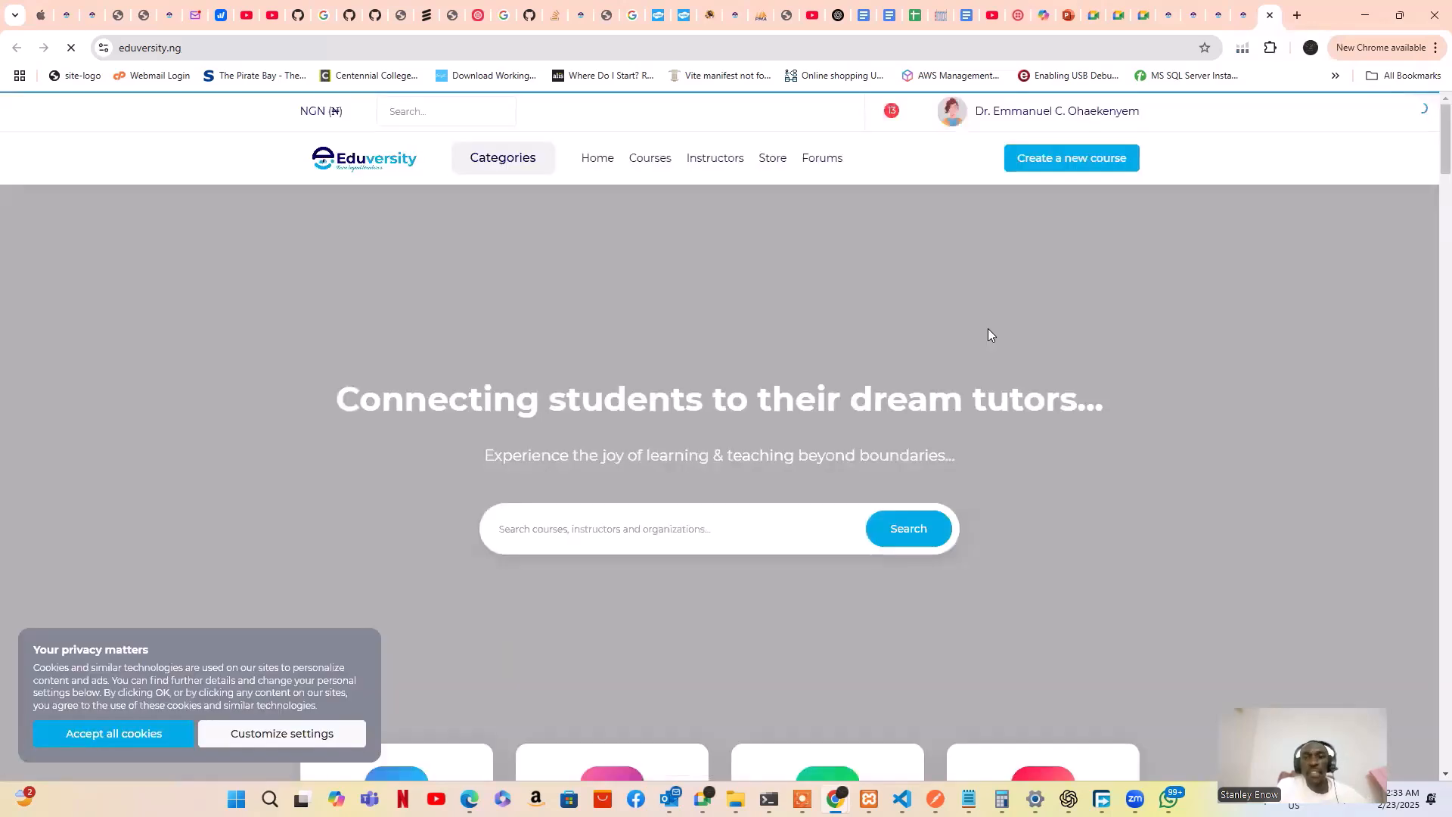
scroll(991, 335, "down", 5)
scroll(991, 334, "down", 4)
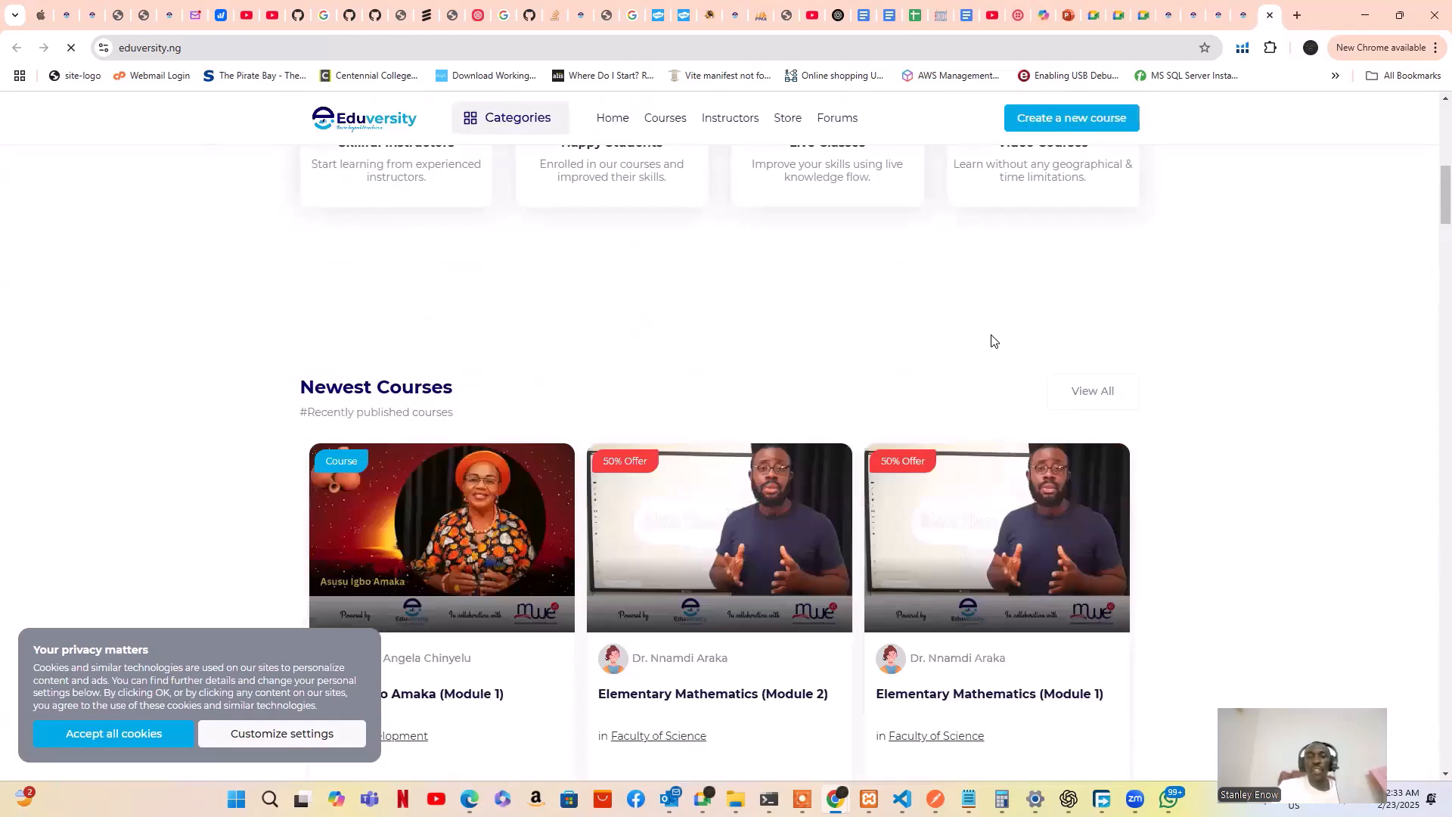
scroll(990, 334, "down", 12)
scroll(991, 335, "up", 3)
scroll(991, 340, "up", 6)
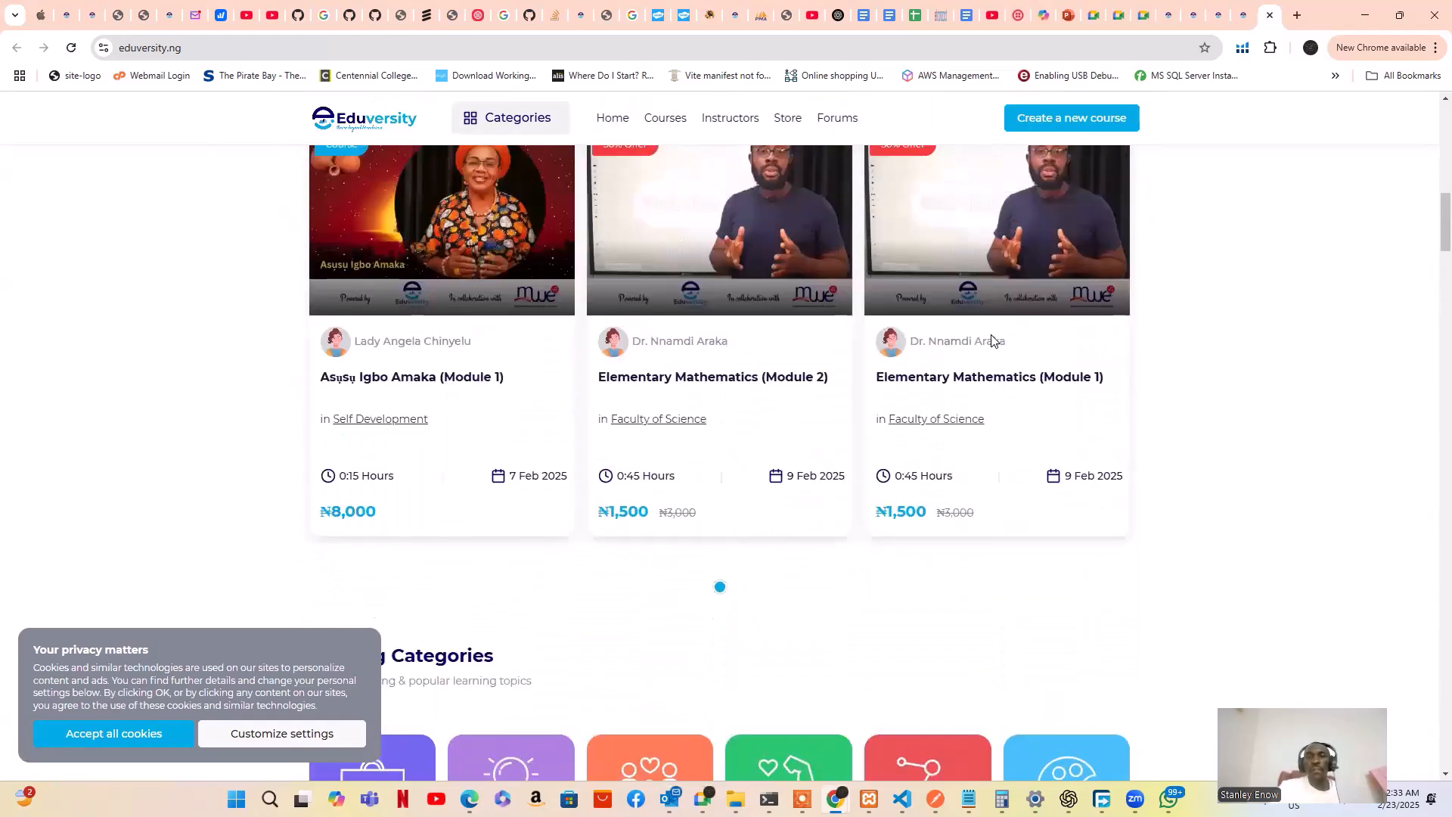
scroll(992, 340, "up", 1)
scroll(990, 339, "up", 1)
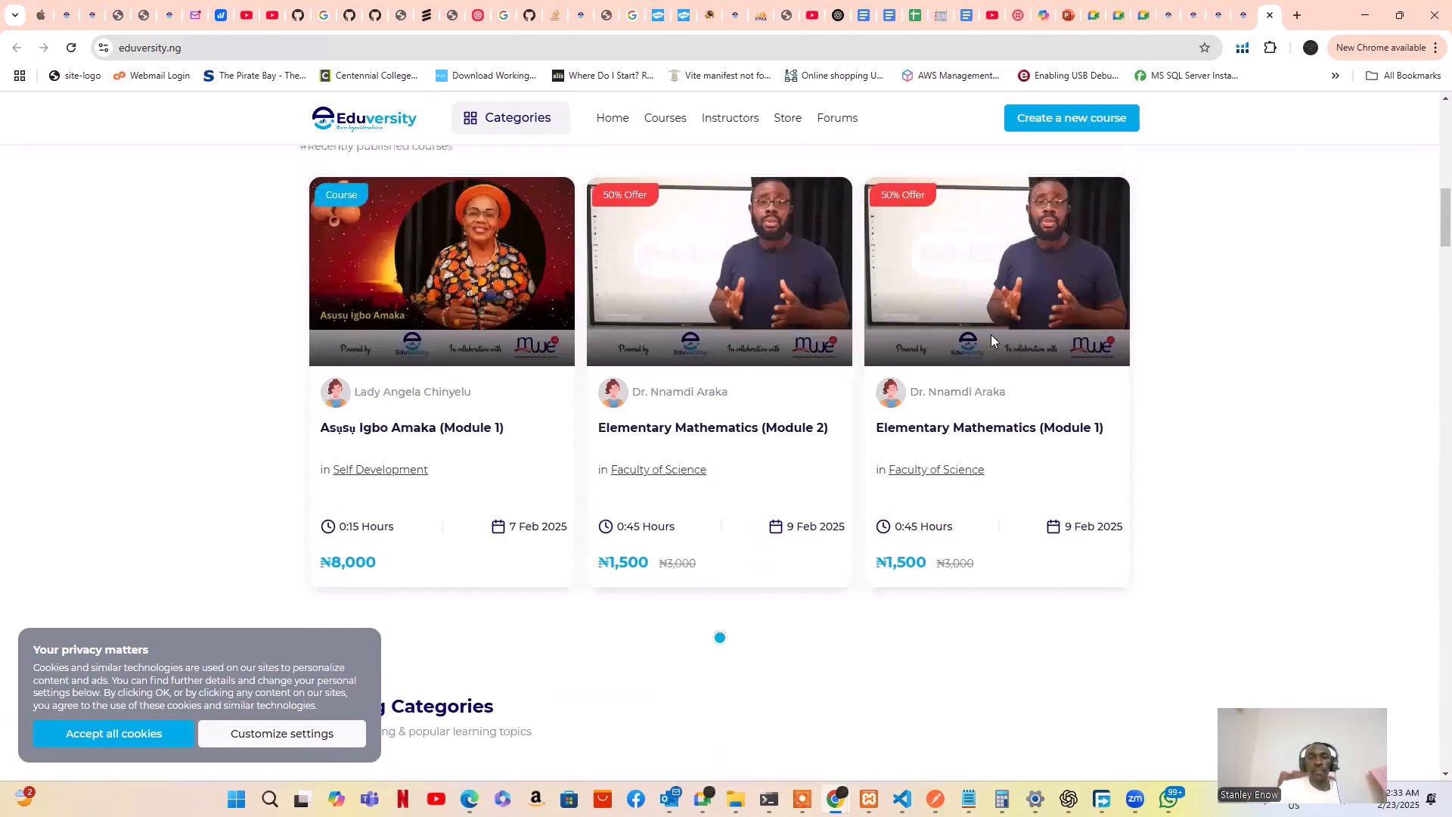
View the Elementary Mathematics (Module 2) page, which lists Module 1 as a related course at ₦1,500
left_click(719, 302)
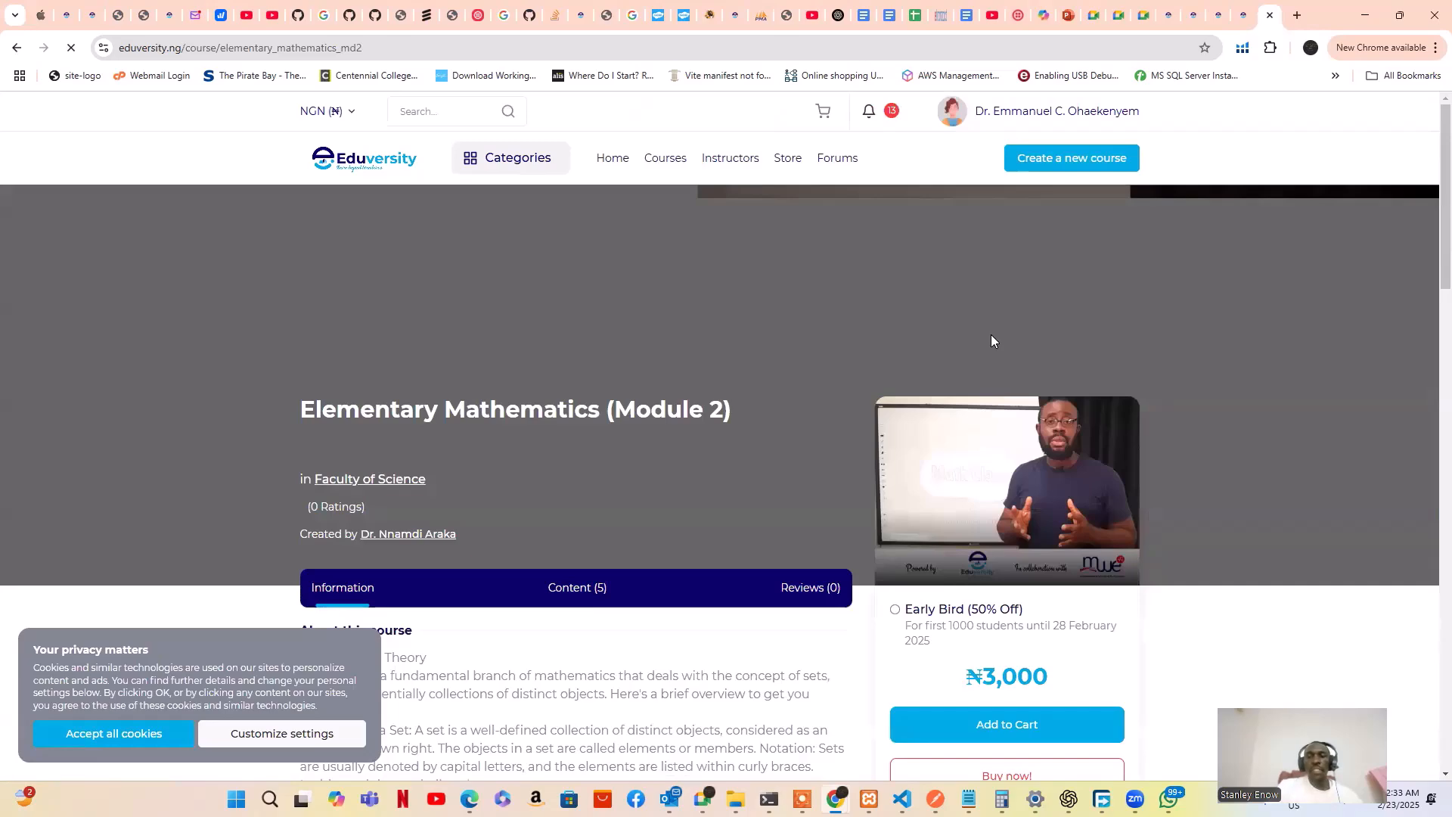
scroll(991, 341, "down", 6)
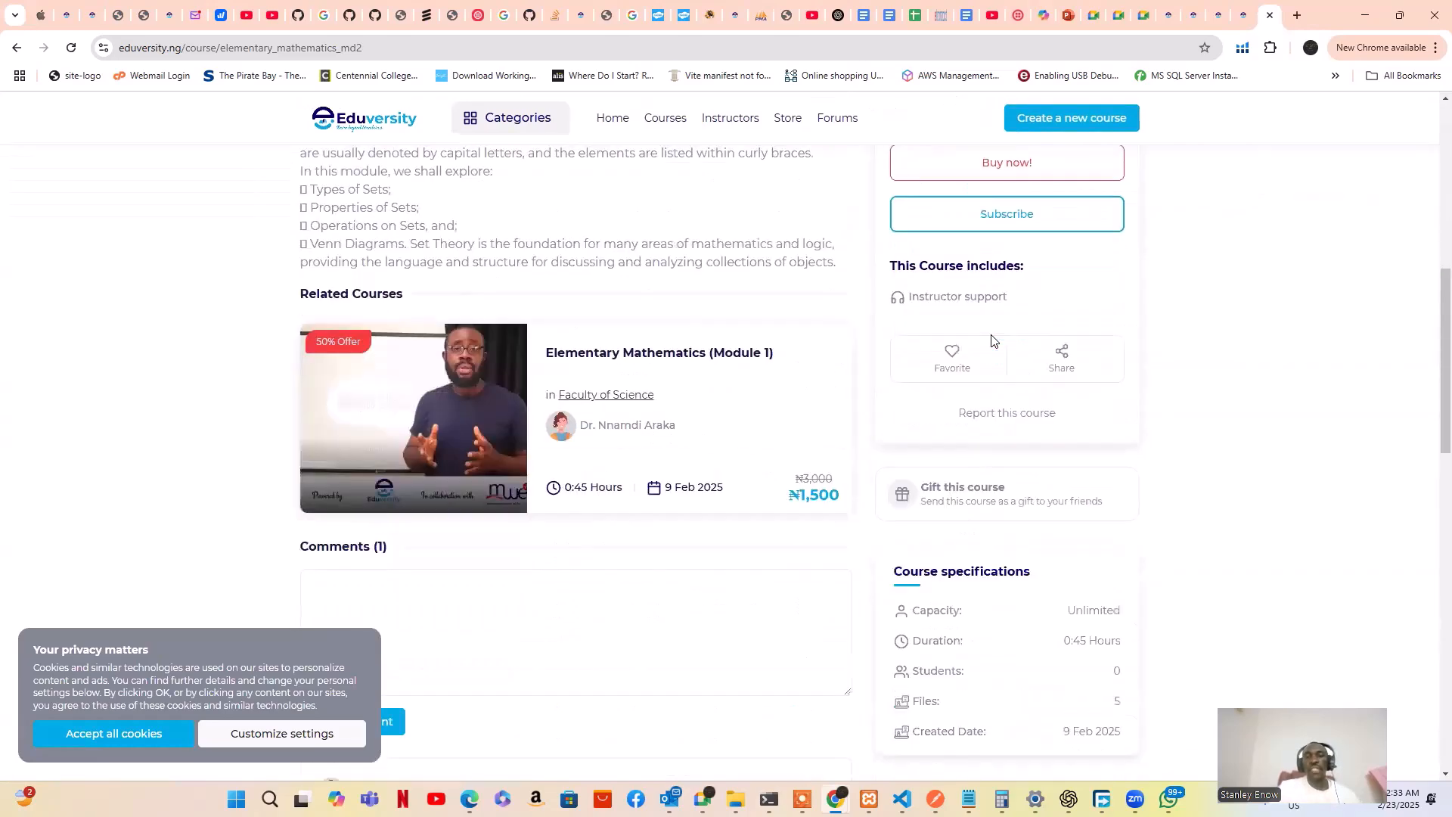
scroll(992, 340, "up", 7)
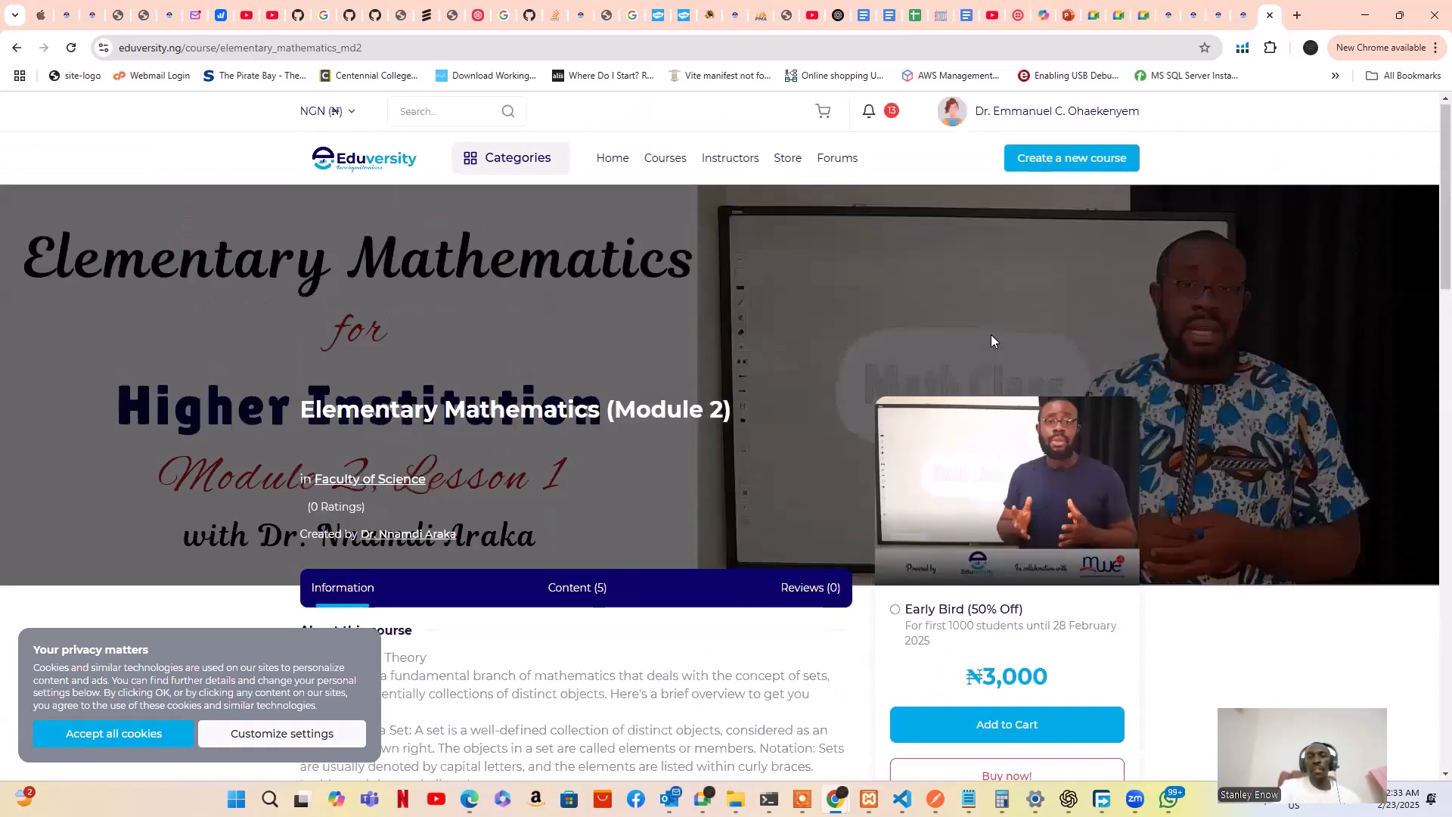
scroll(990, 336, "down", 5)
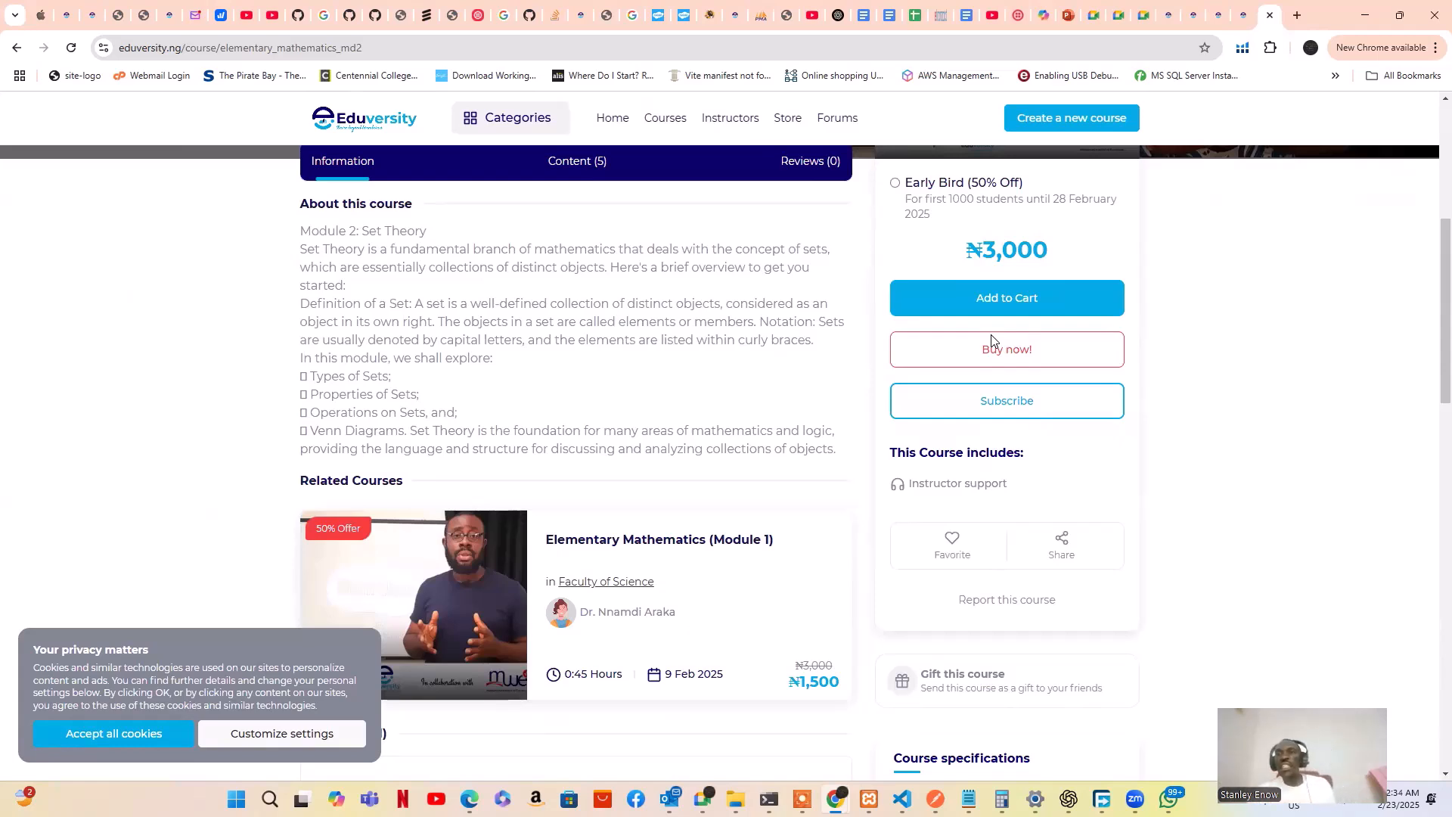
Back in the wizard tab, close the lower empty Add a Related Course form
left_click(1241, 13)
scroll(629, 490, "down", 3)
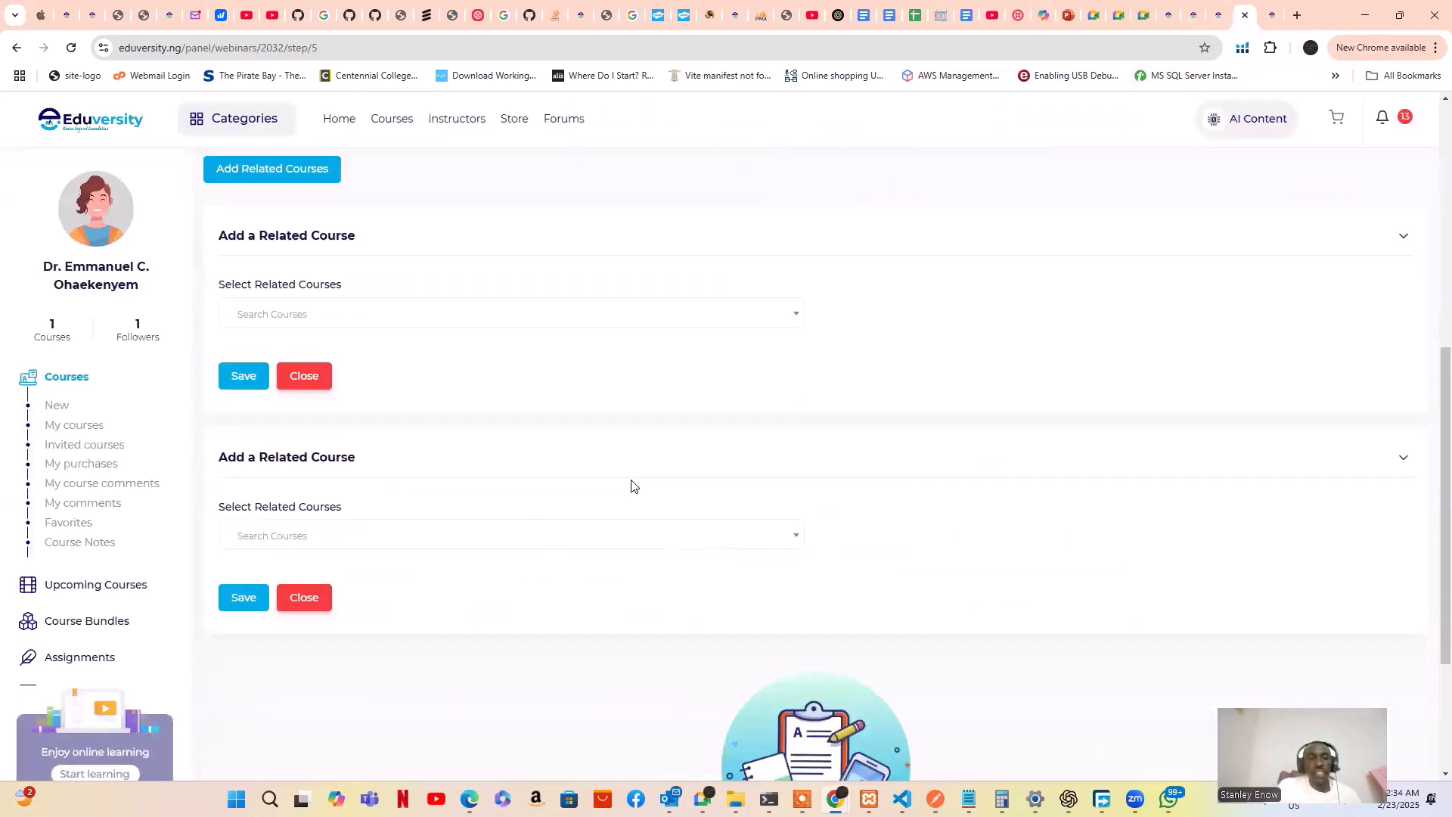
scroll(632, 484, "down", 3)
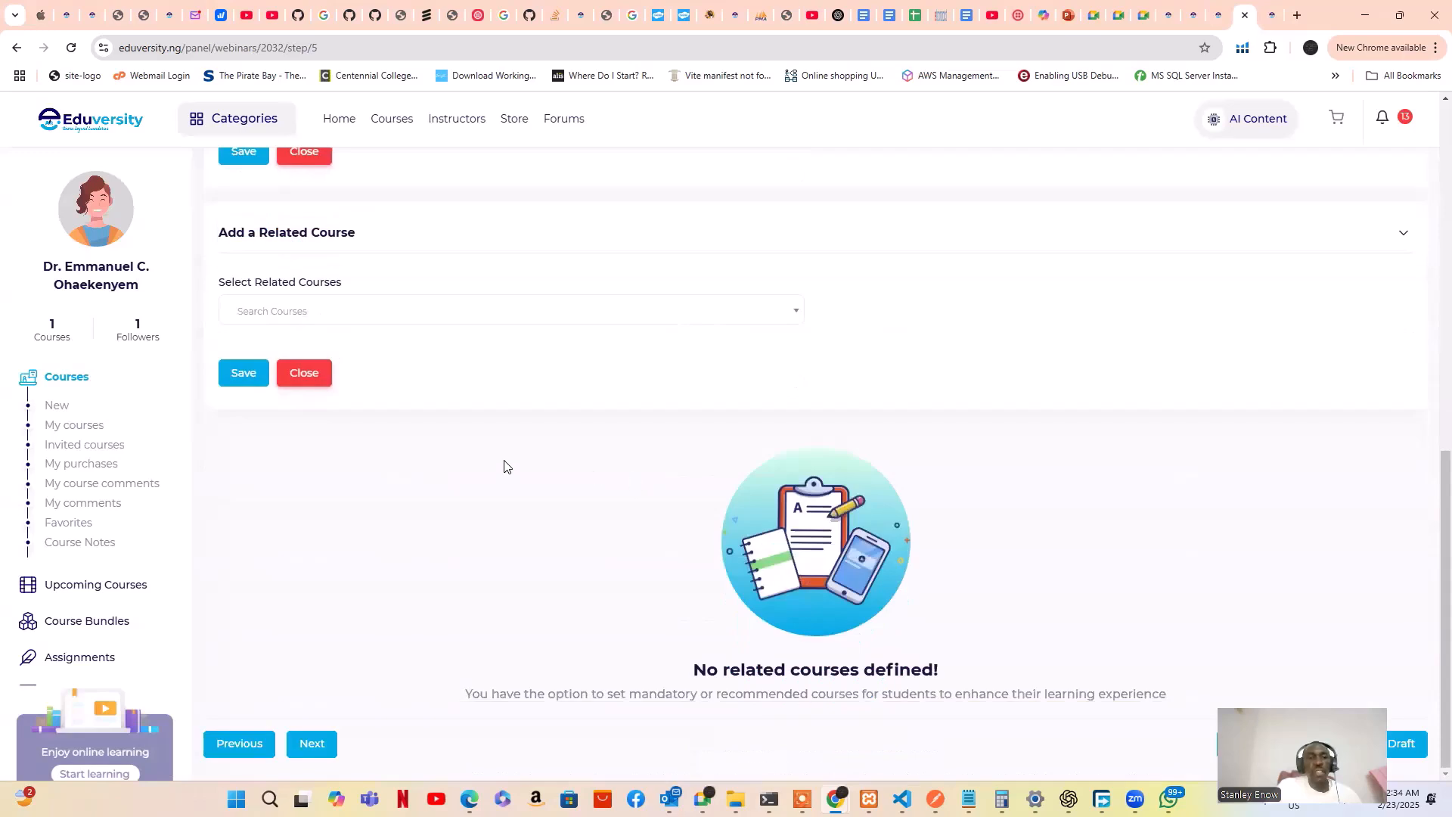
left_click(314, 375)
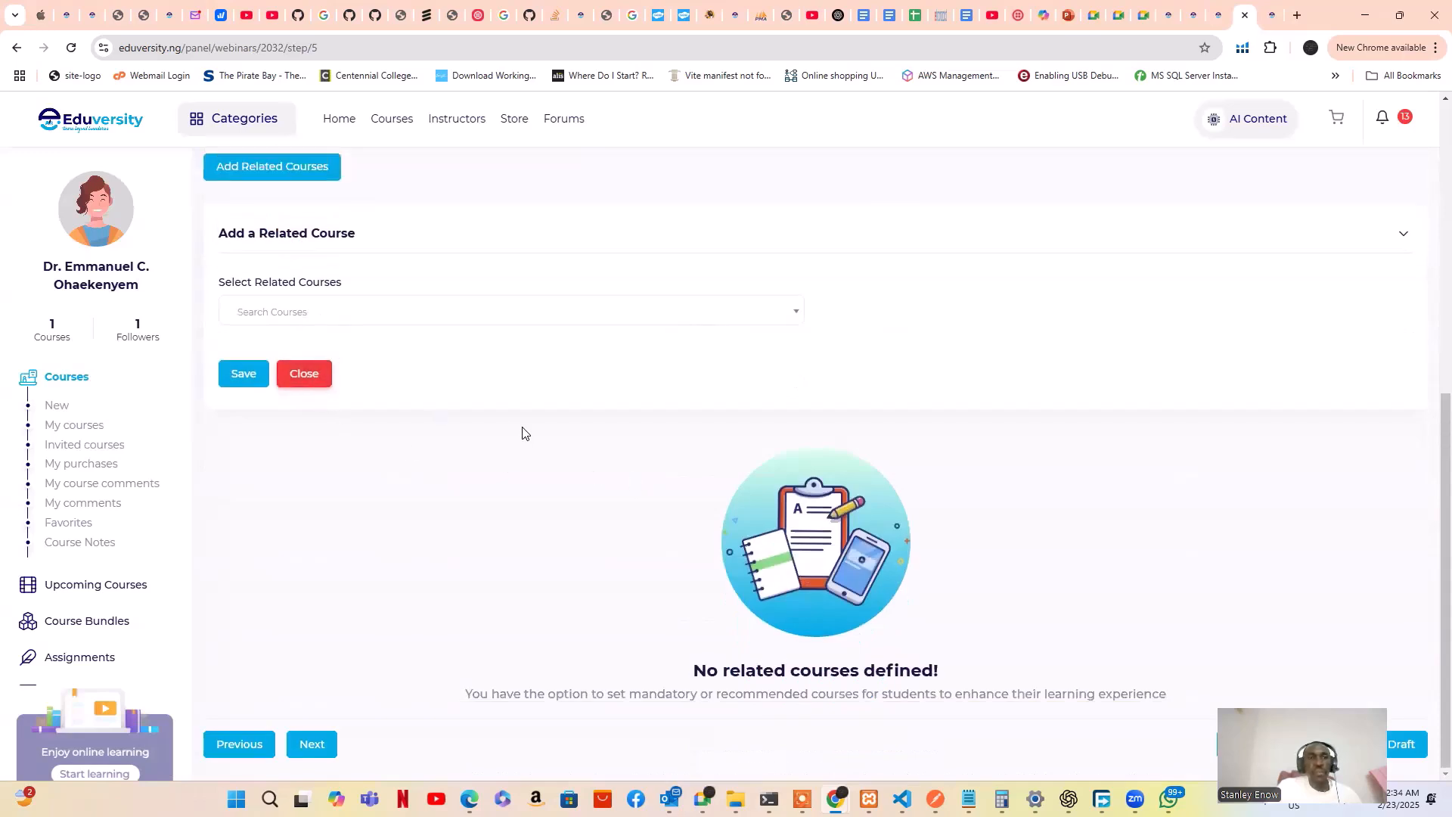
scroll(590, 437, "up", 4)
scroll(596, 437, "down", 1)
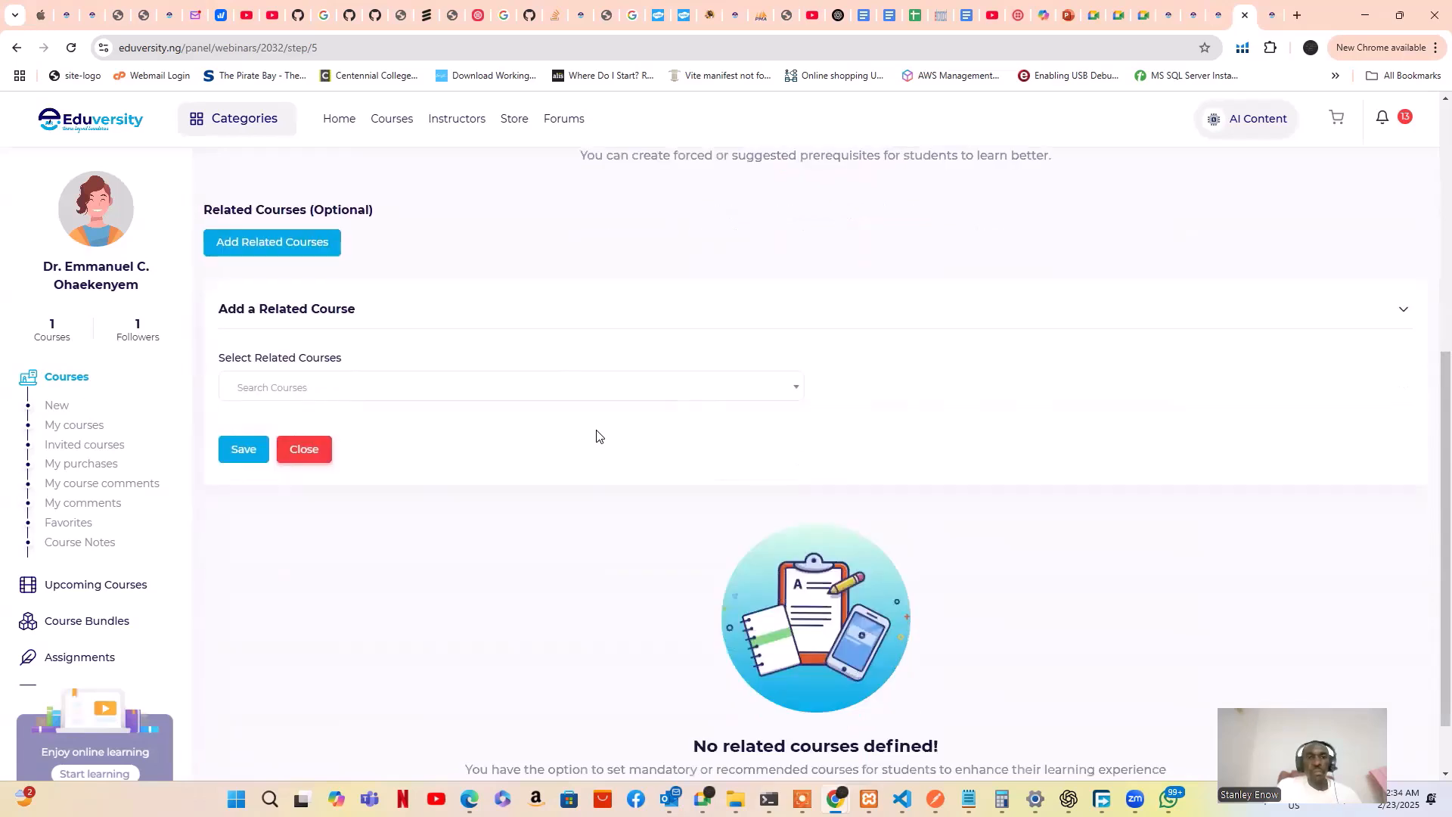
scroll(596, 428, "down", 1)
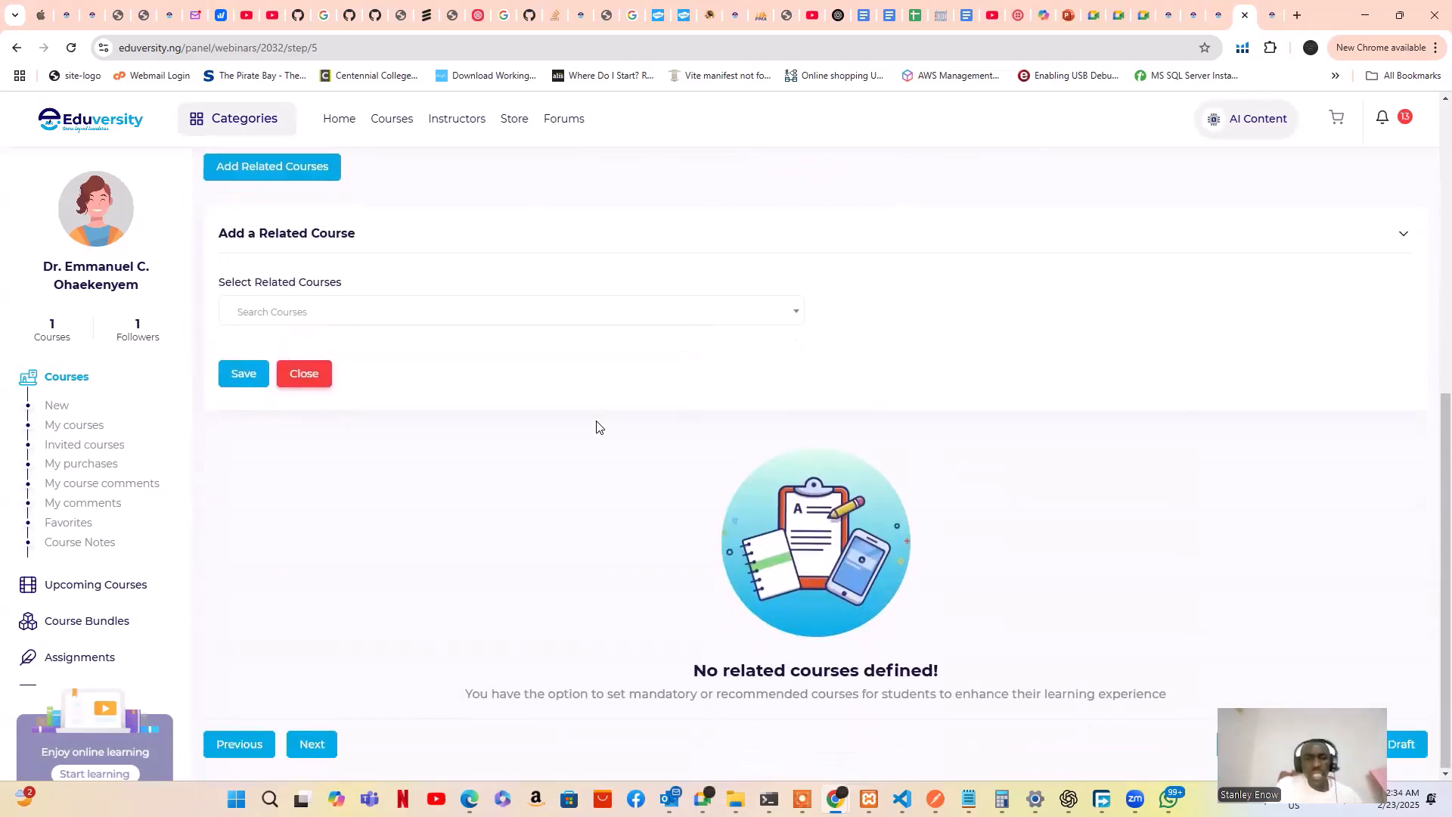
scroll(596, 425, "up", 7)
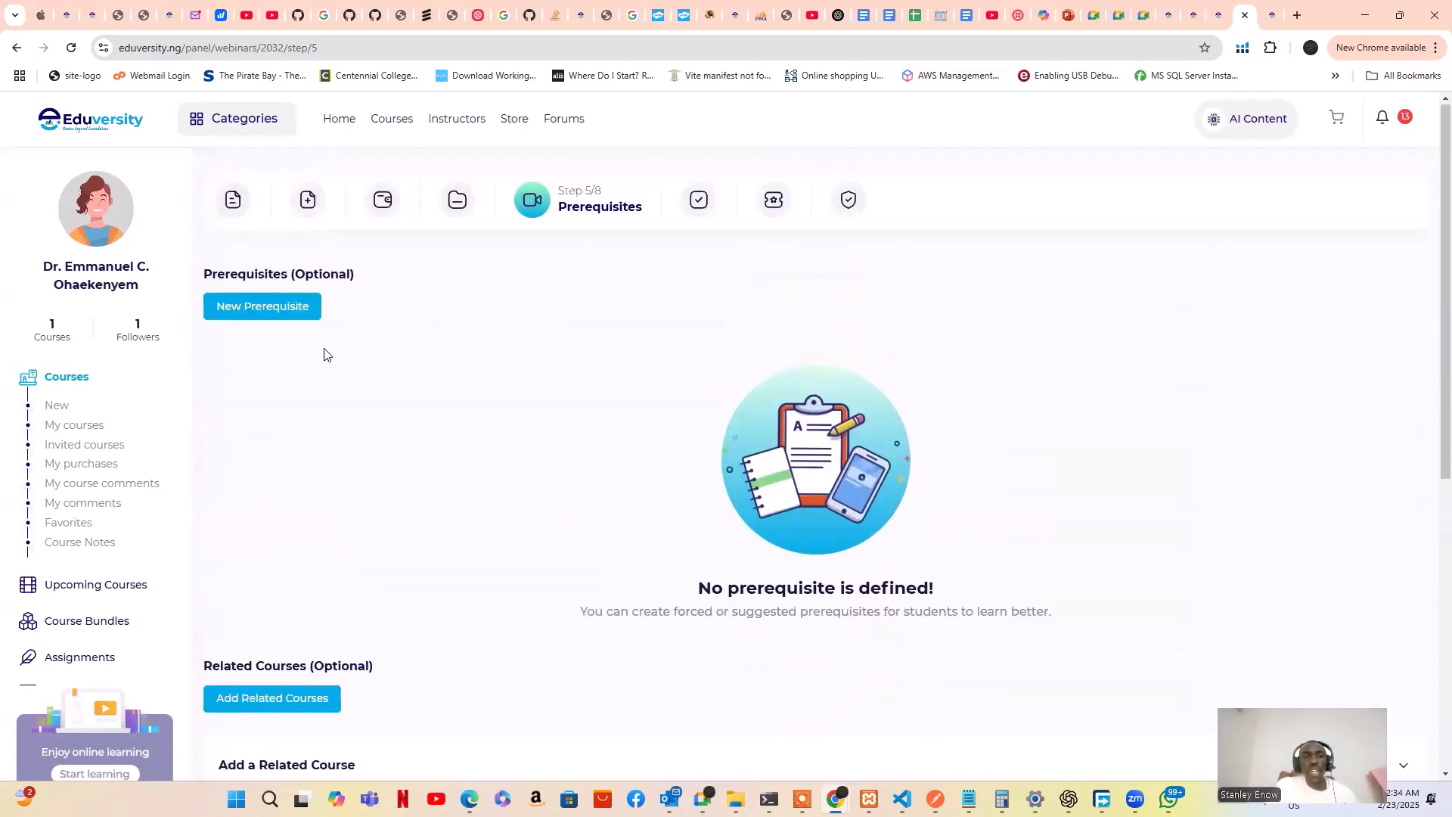
scroll(325, 353, "down", 6)
scroll(327, 358, "down", 1)
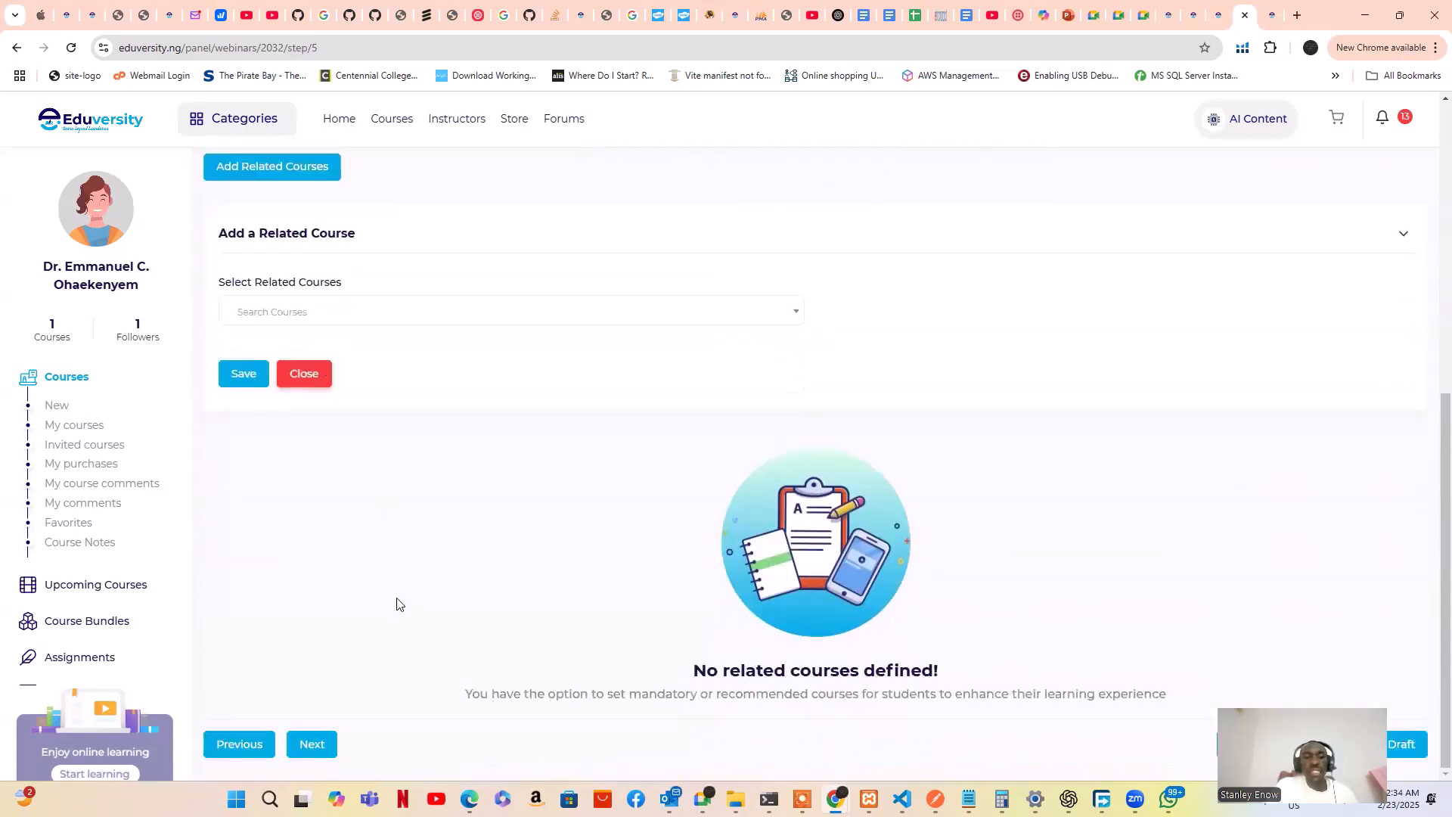
Advance to the FAQ step and start a new FAQ, visiting its title and answer fields
left_click(321, 743)
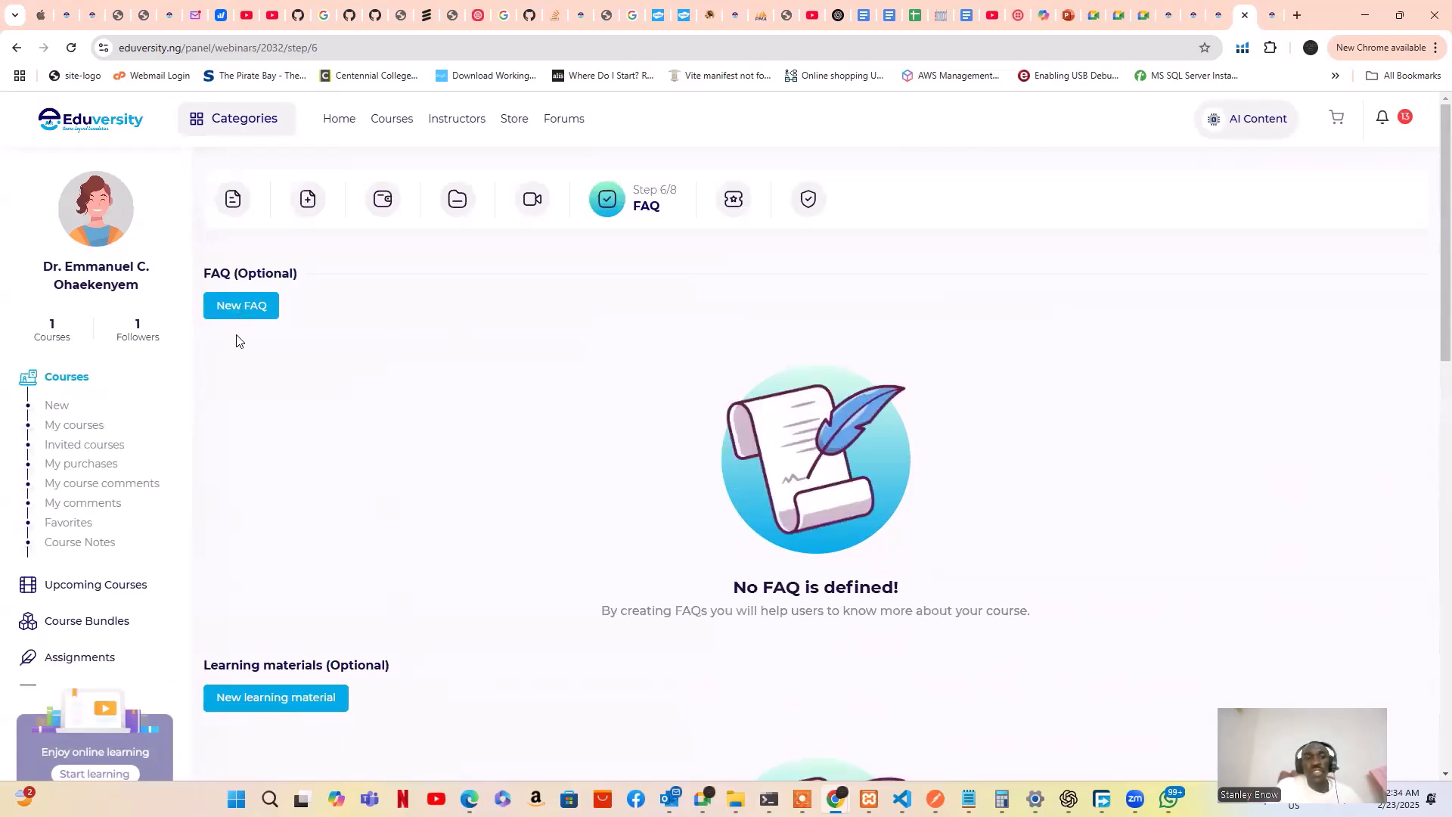
left_click(248, 315)
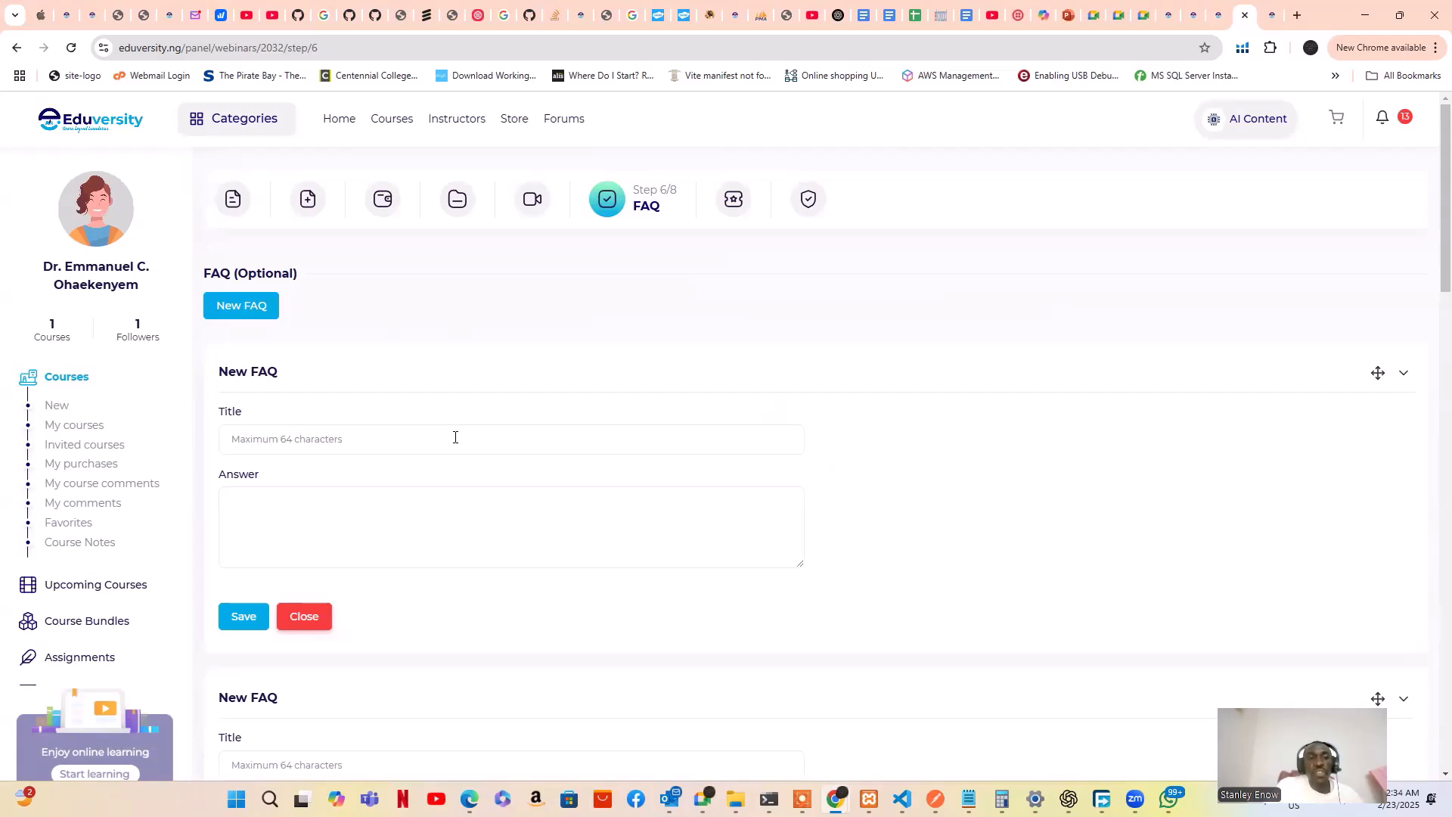
left_click(361, 441)
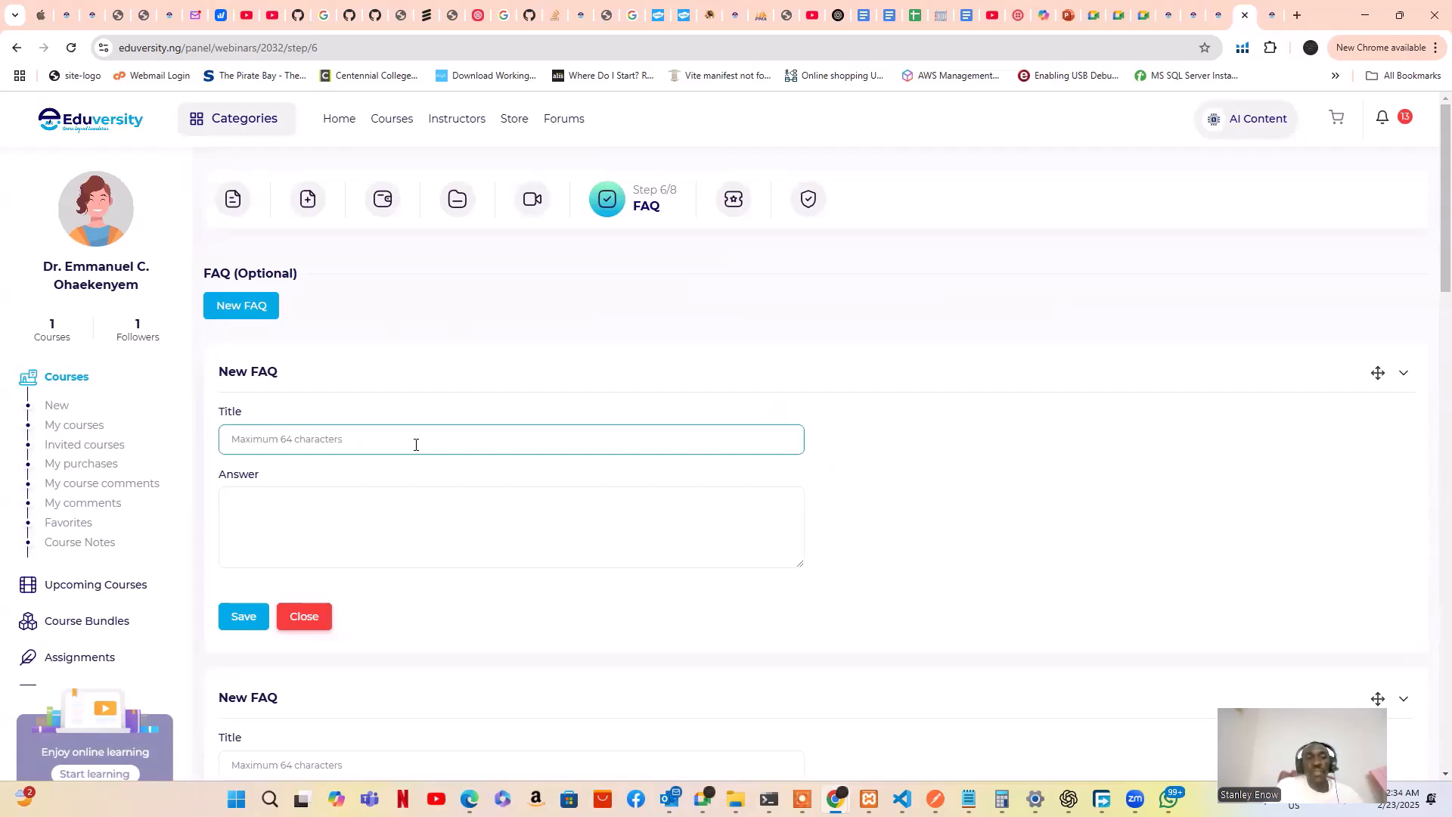
left_click(383, 534)
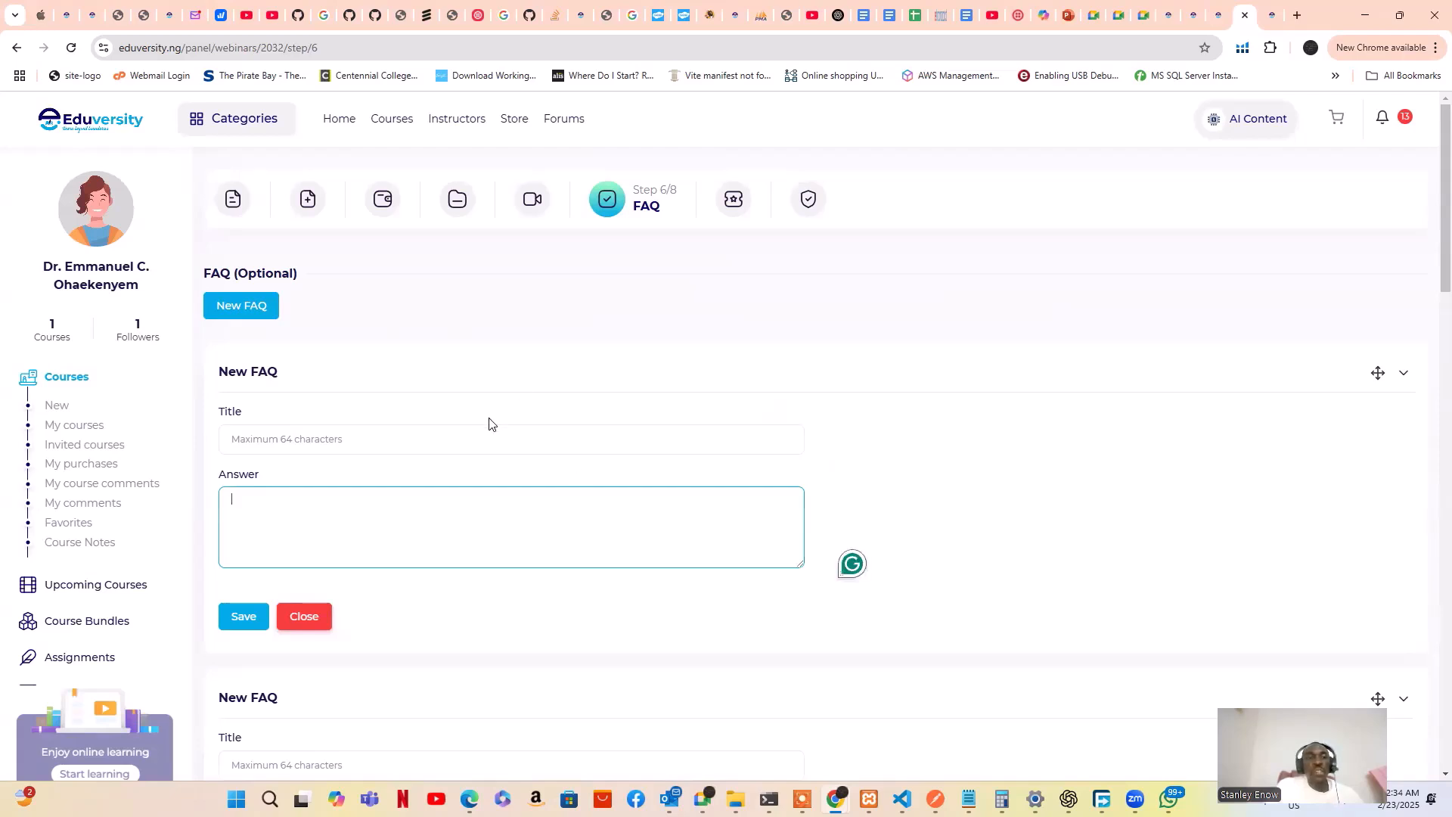
Attempt saving the empty second FAQ, then close both empty FAQ forms
scroll(337, 394, "down", 4)
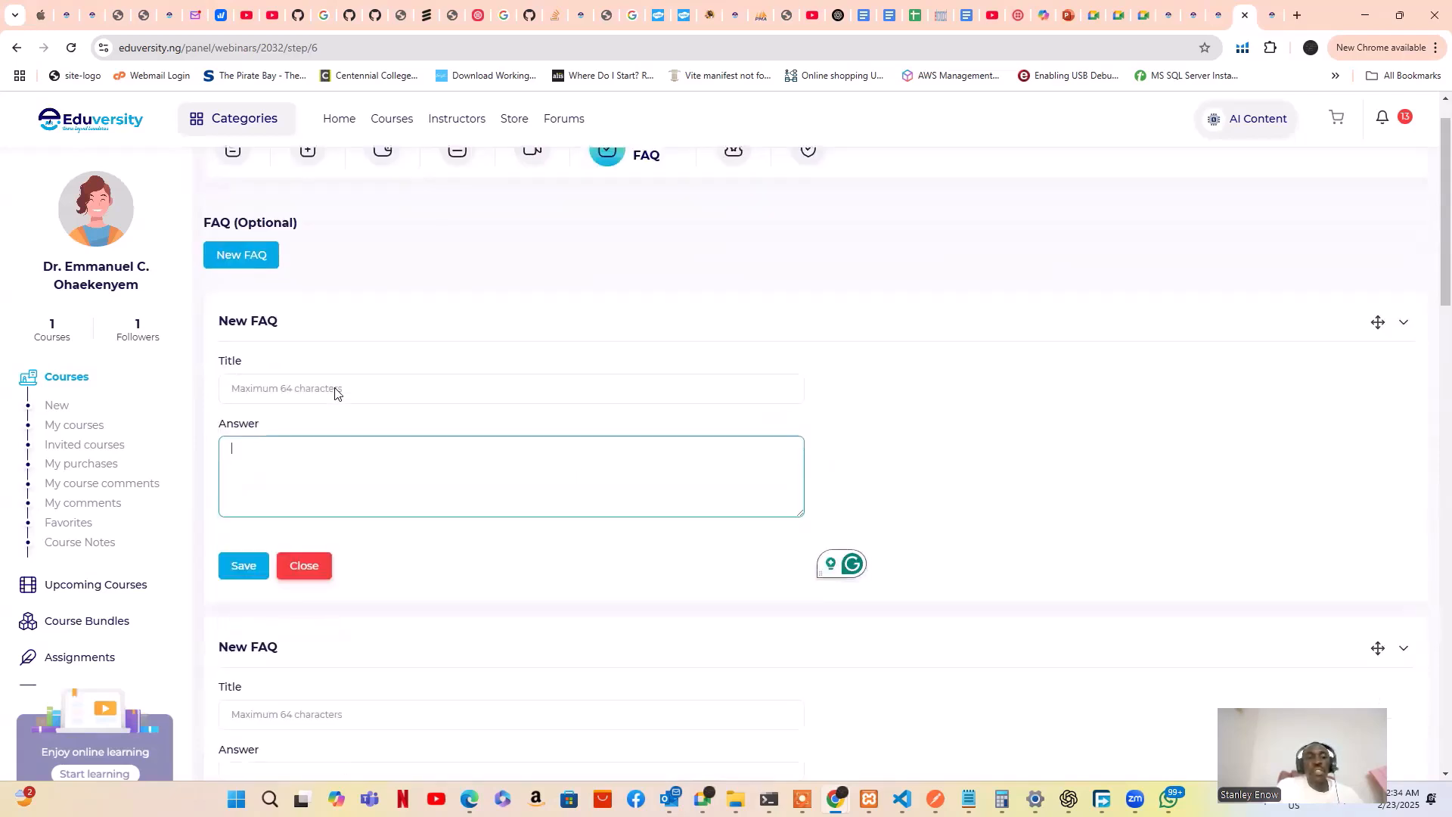
scroll(415, 509, "up", 4)
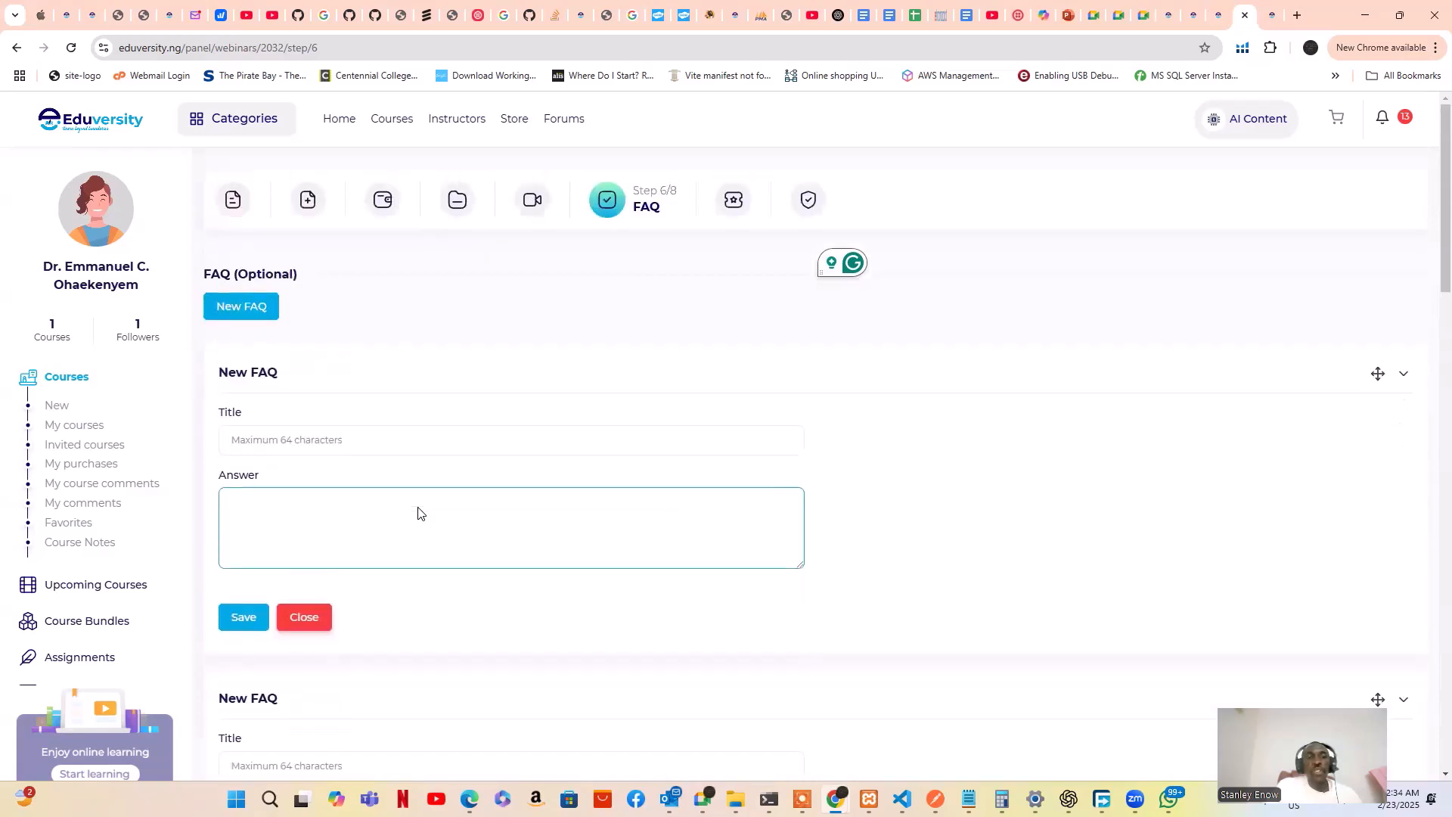
scroll(418, 510, "down", 3)
scroll(372, 549, "down", 2)
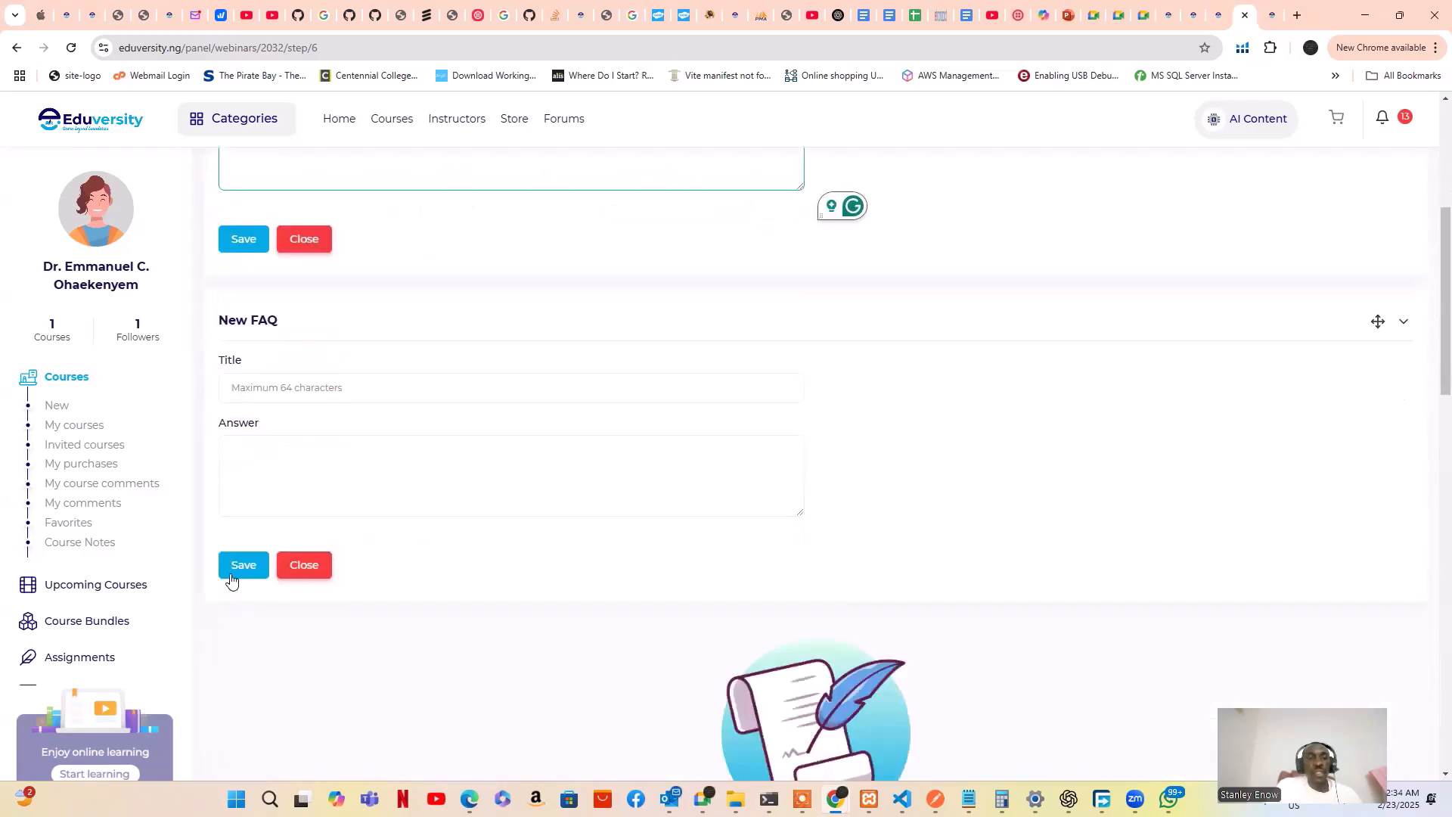
left_click(296, 575)
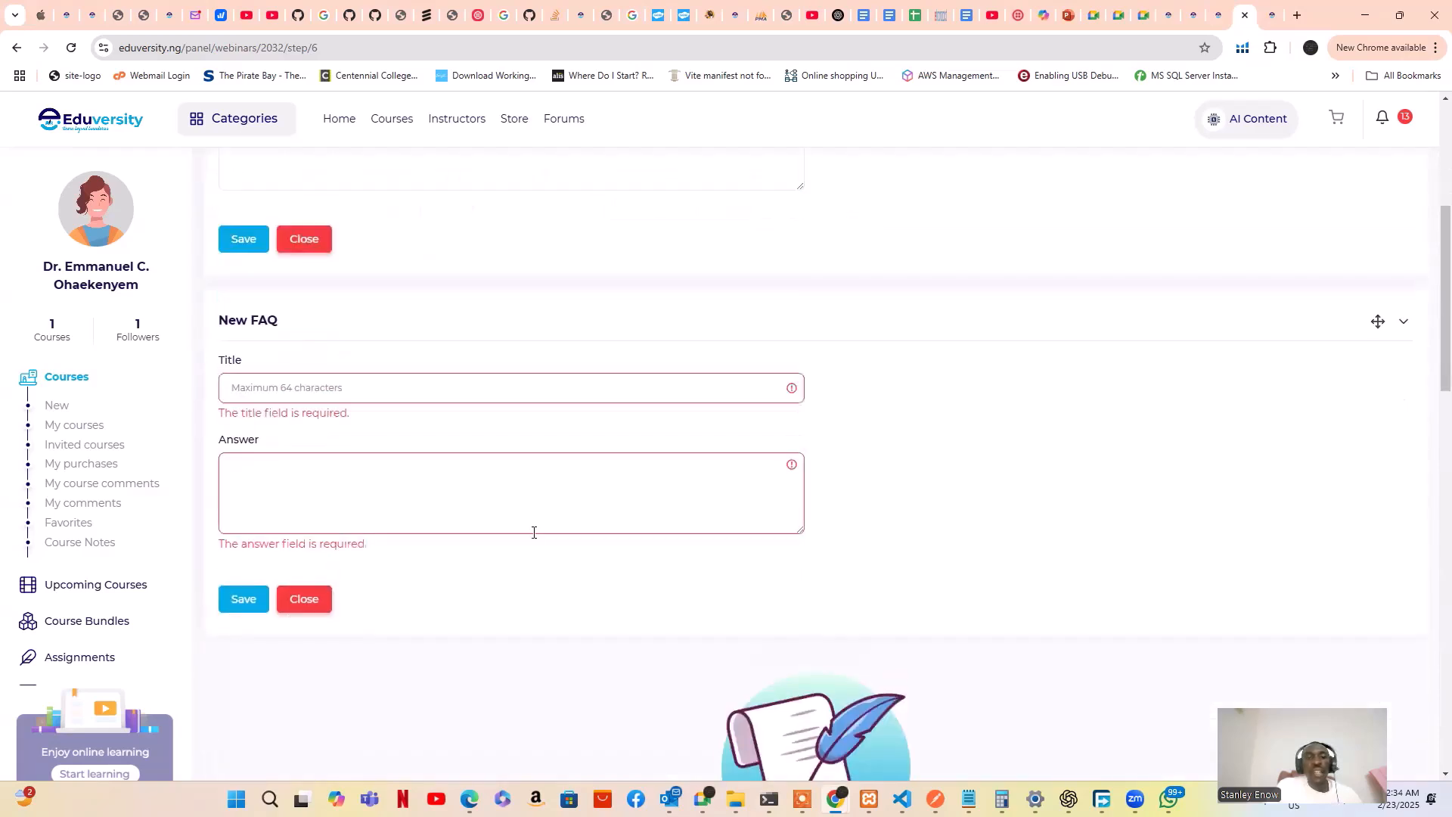
left_click(316, 597)
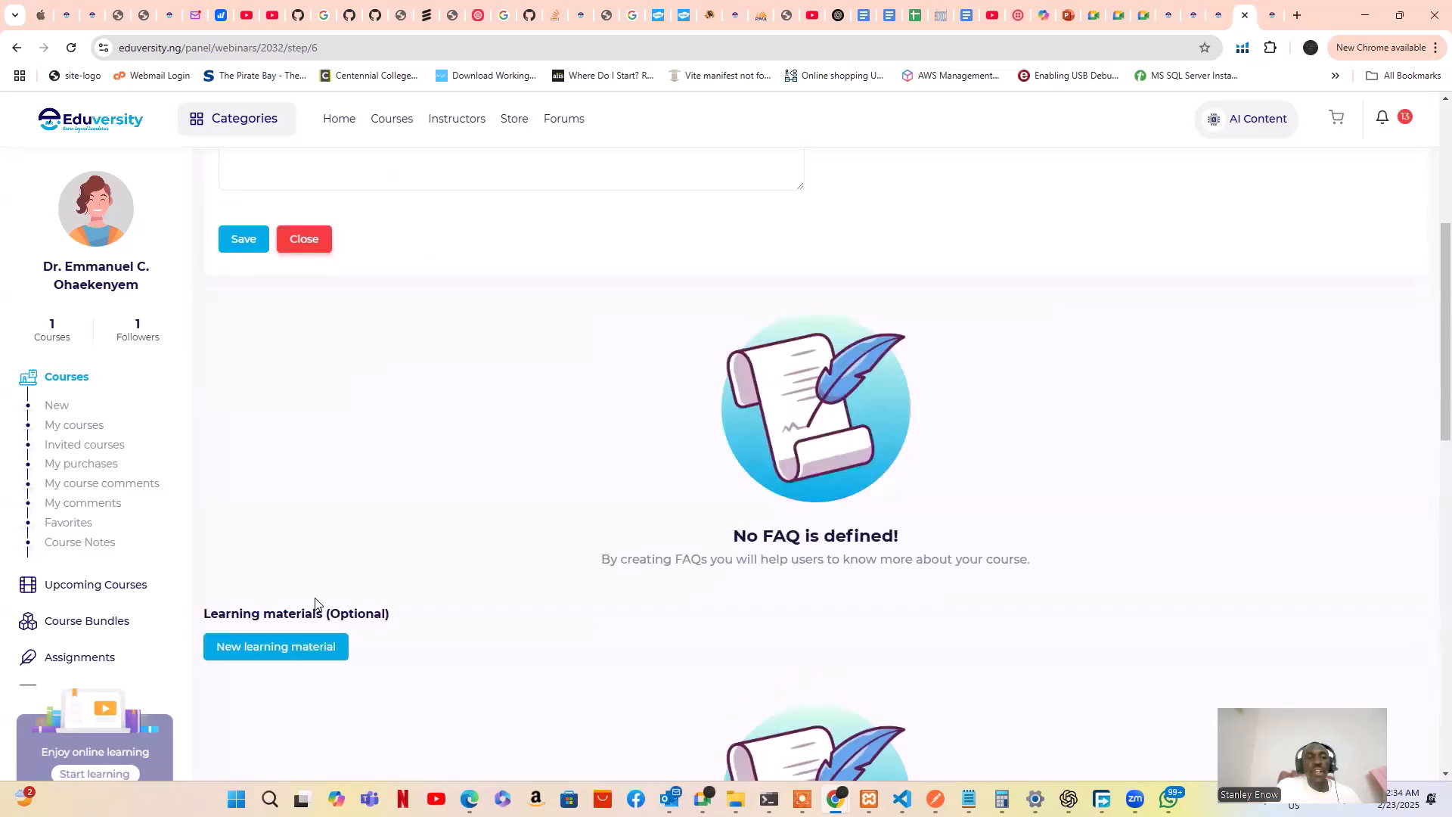
scroll(366, 457, "up", 3)
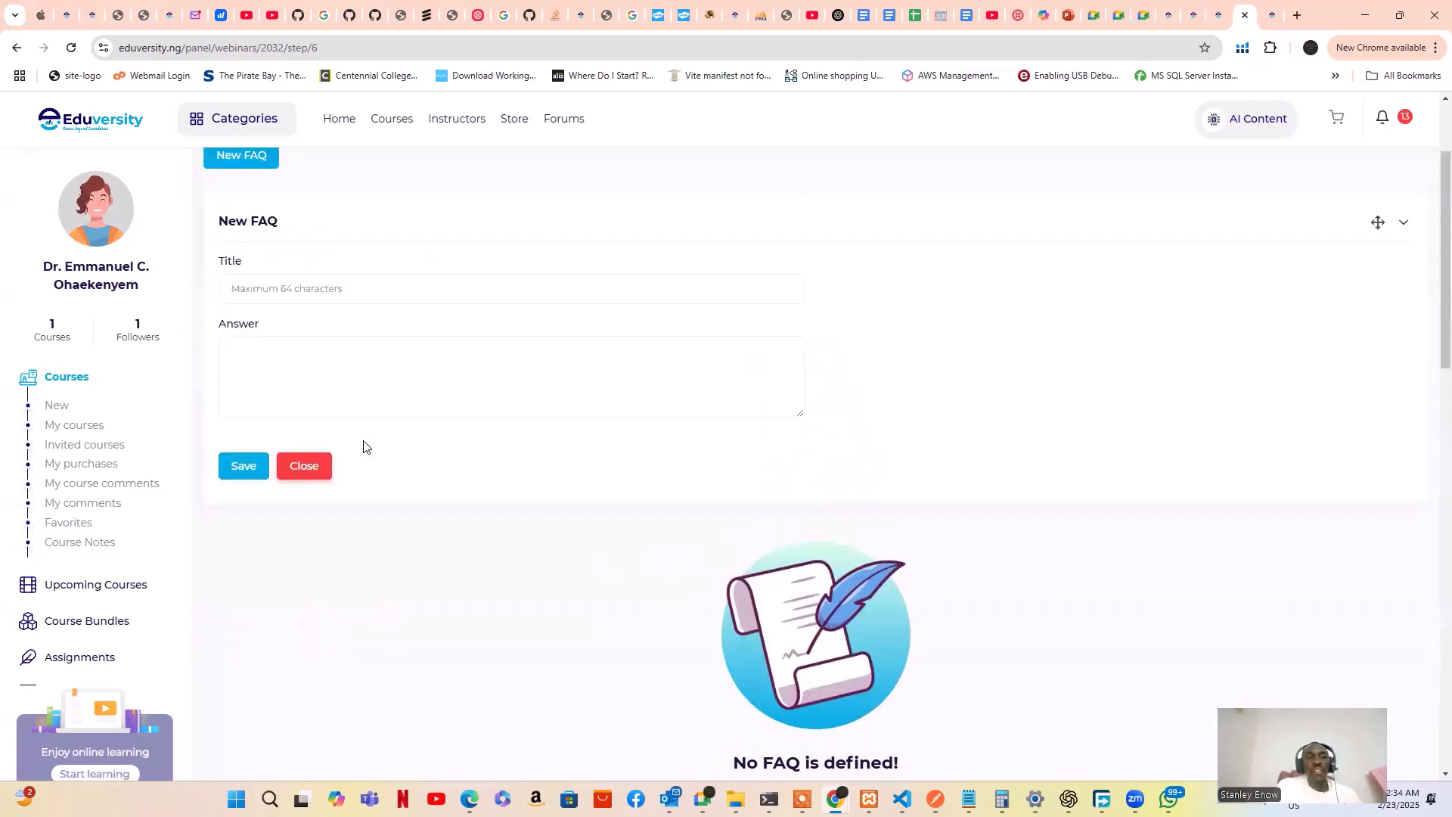
left_click(316, 467)
scroll(470, 458, "down", 2)
scroll(470, 457, "up", 4)
scroll(308, 383, "down", 4)
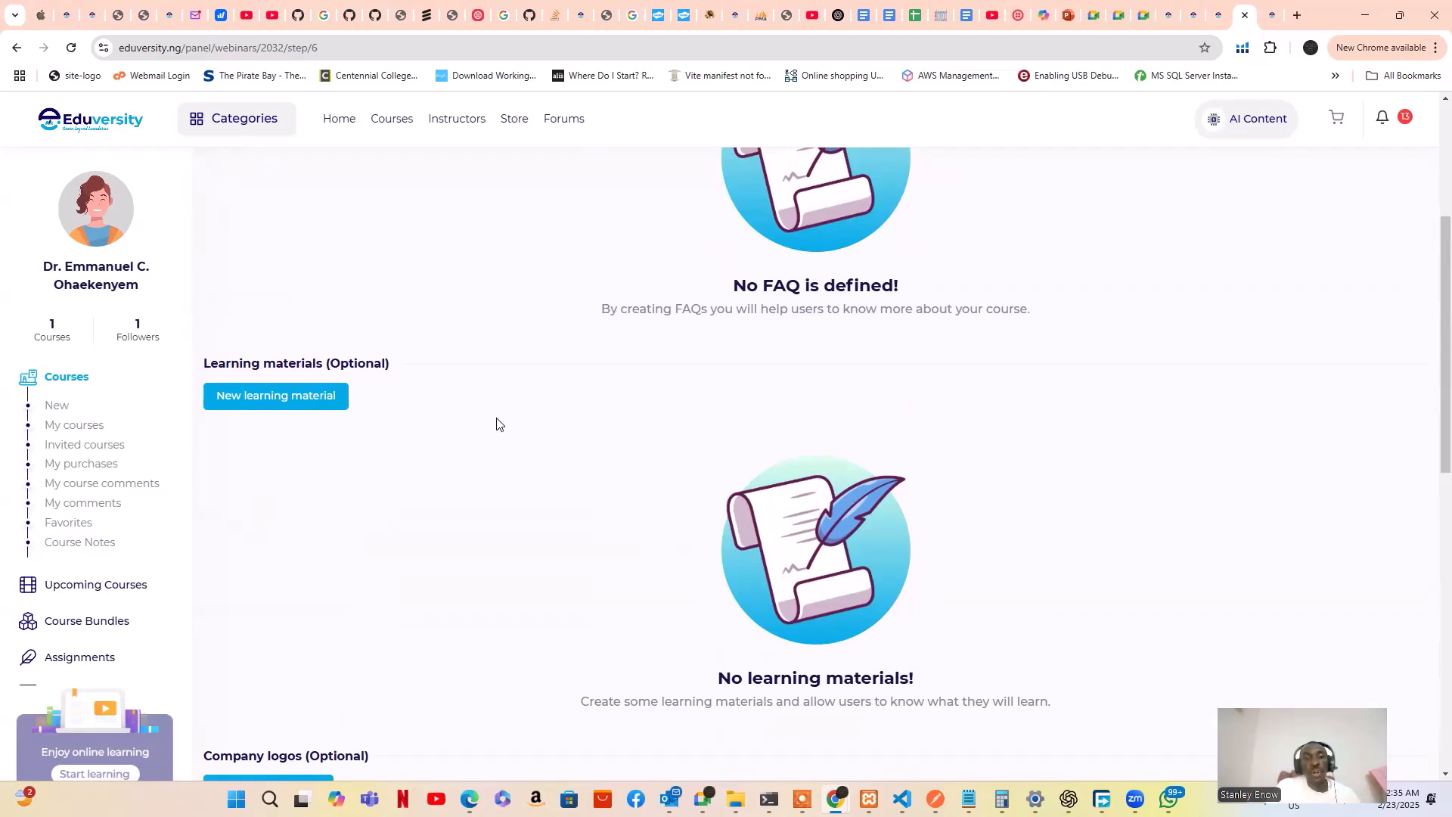
scroll(441, 468, "down", 1)
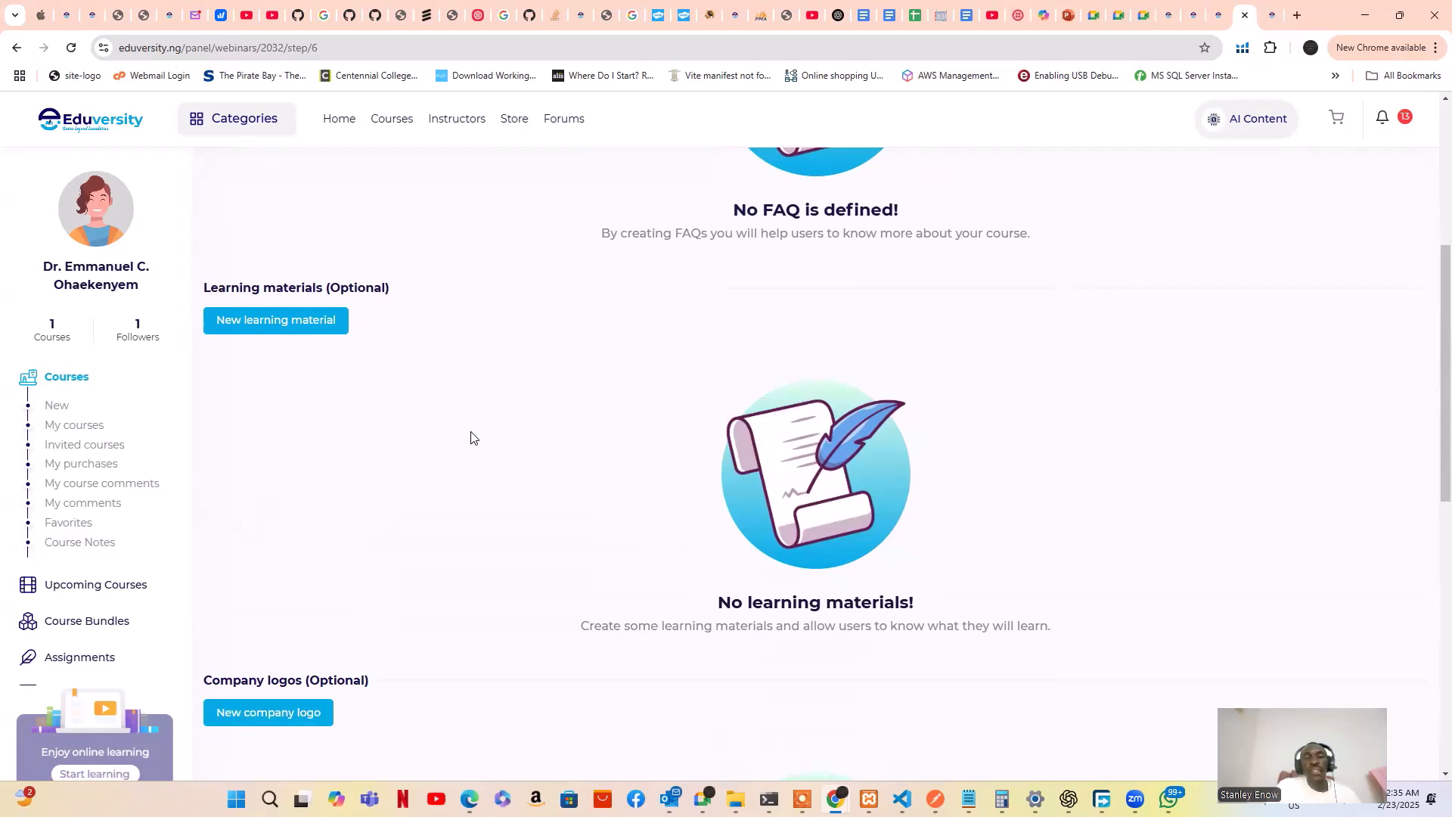
scroll(337, 463, "down", 1)
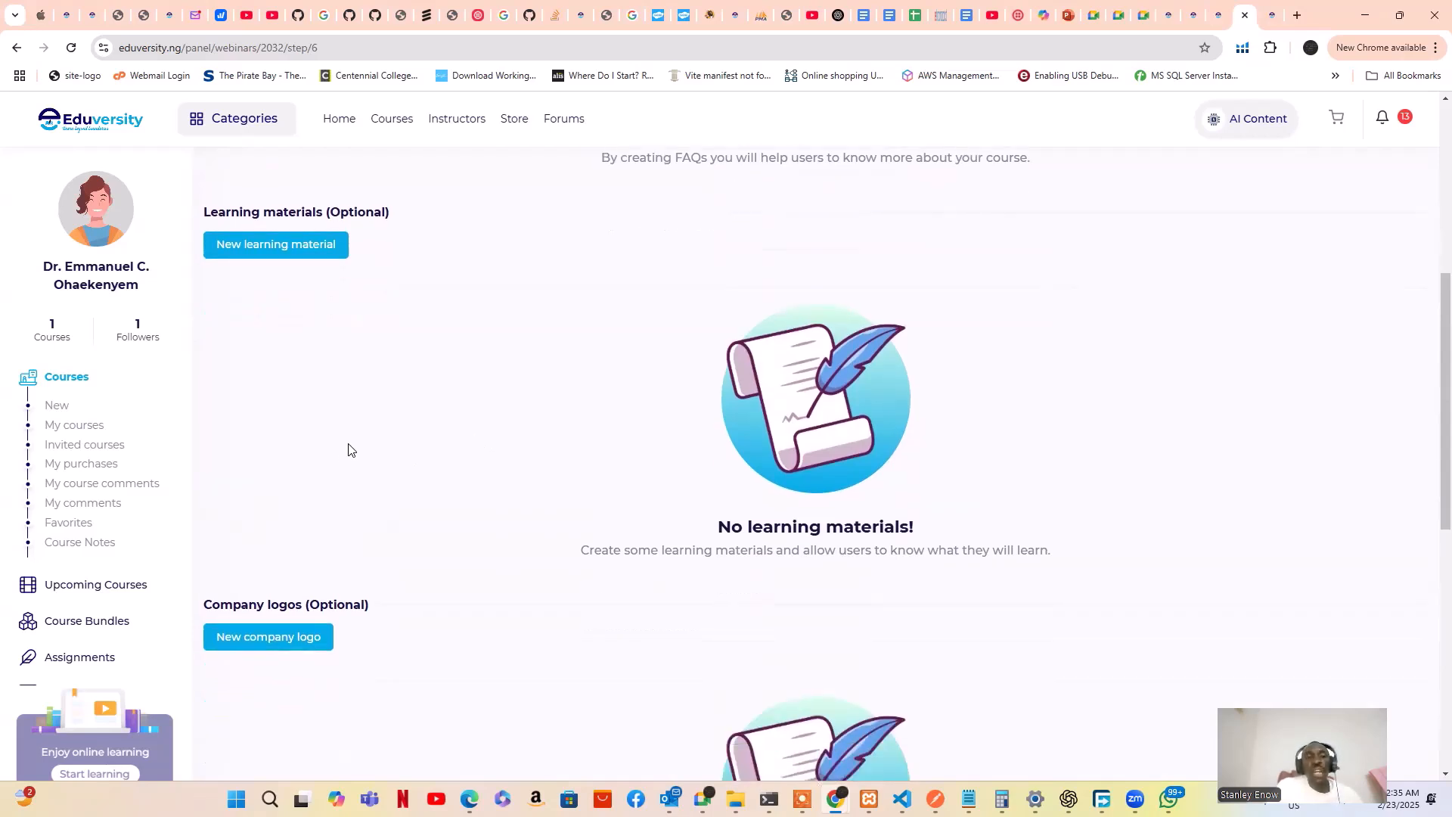
scroll(580, 408, "down", 3)
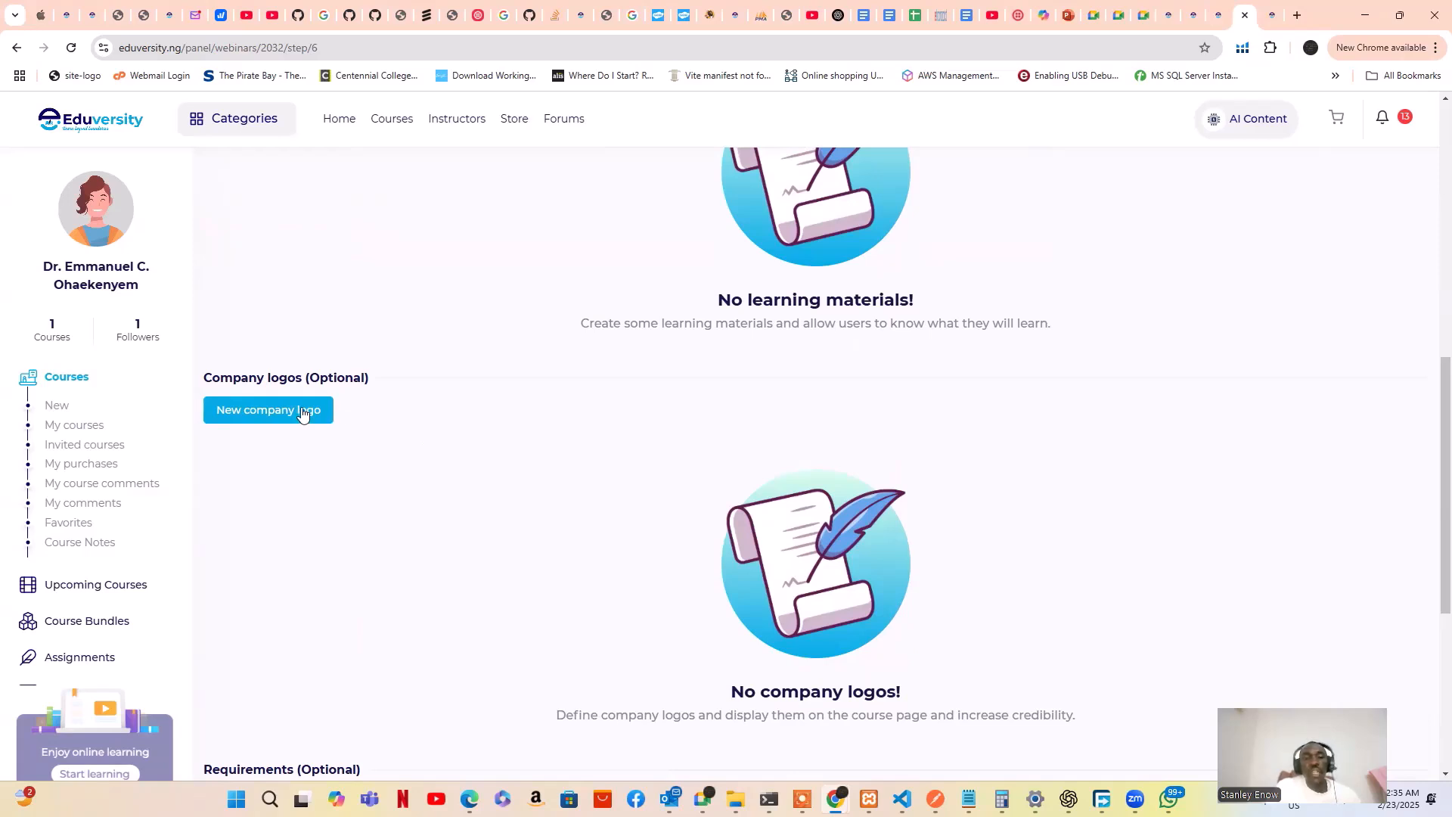
scroll(303, 416, "down", 1)
scroll(303, 415, "down", 2)
scroll(304, 415, "down", 2)
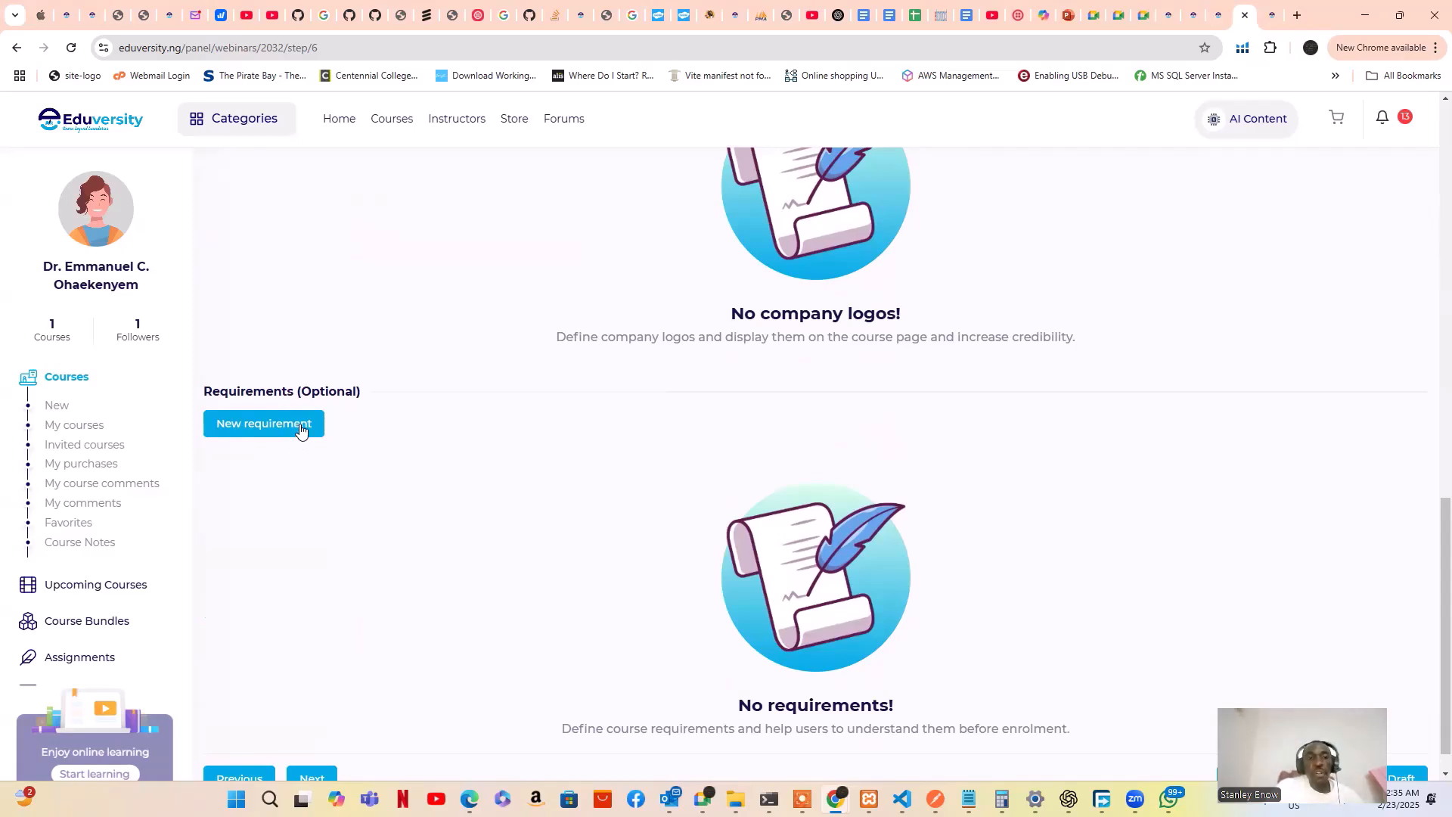
scroll(300, 429, "down", 1)
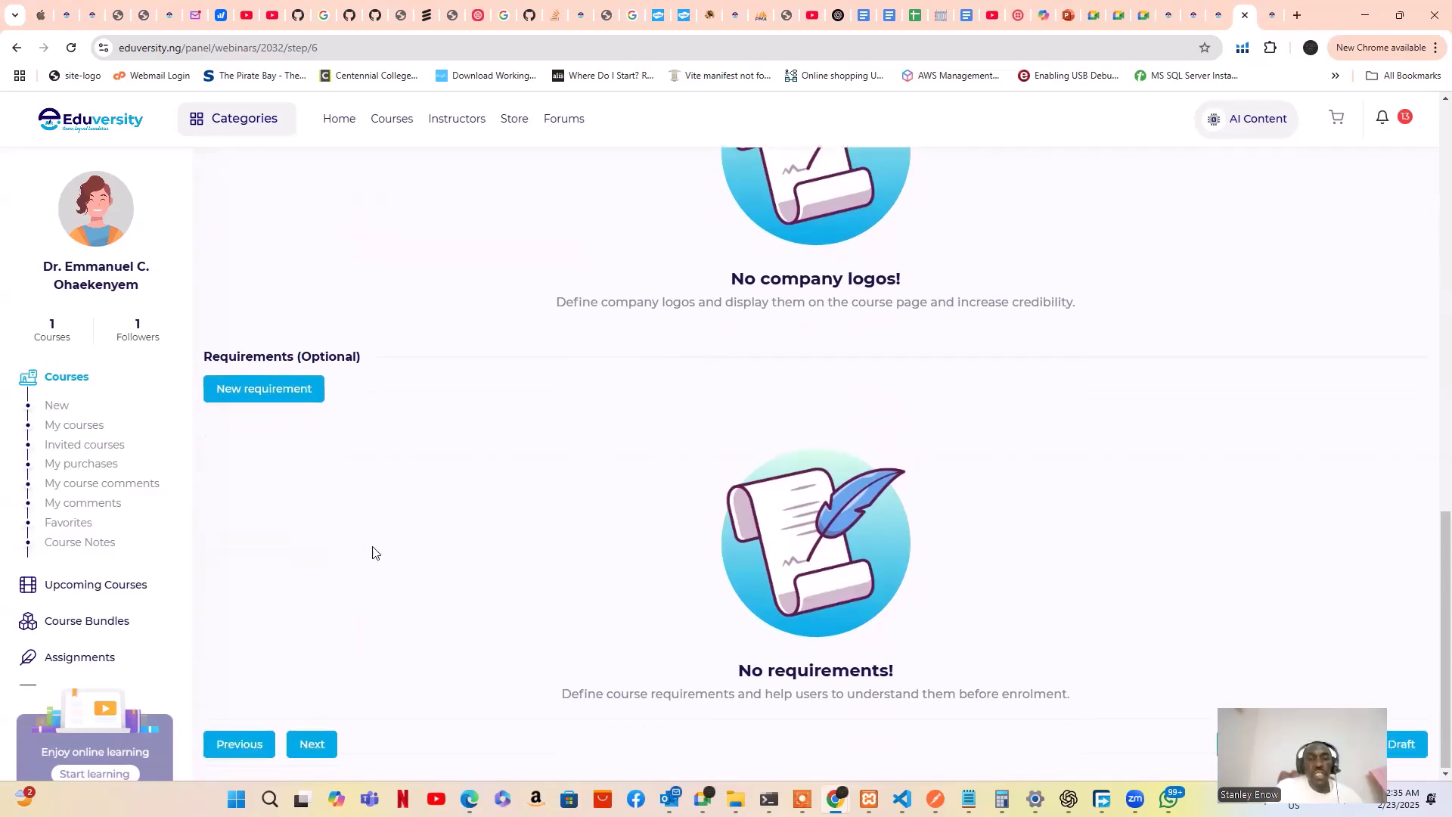
Advance the wizard to step 7, Quiz & Certification, and open the New Quiz form
left_click(306, 743)
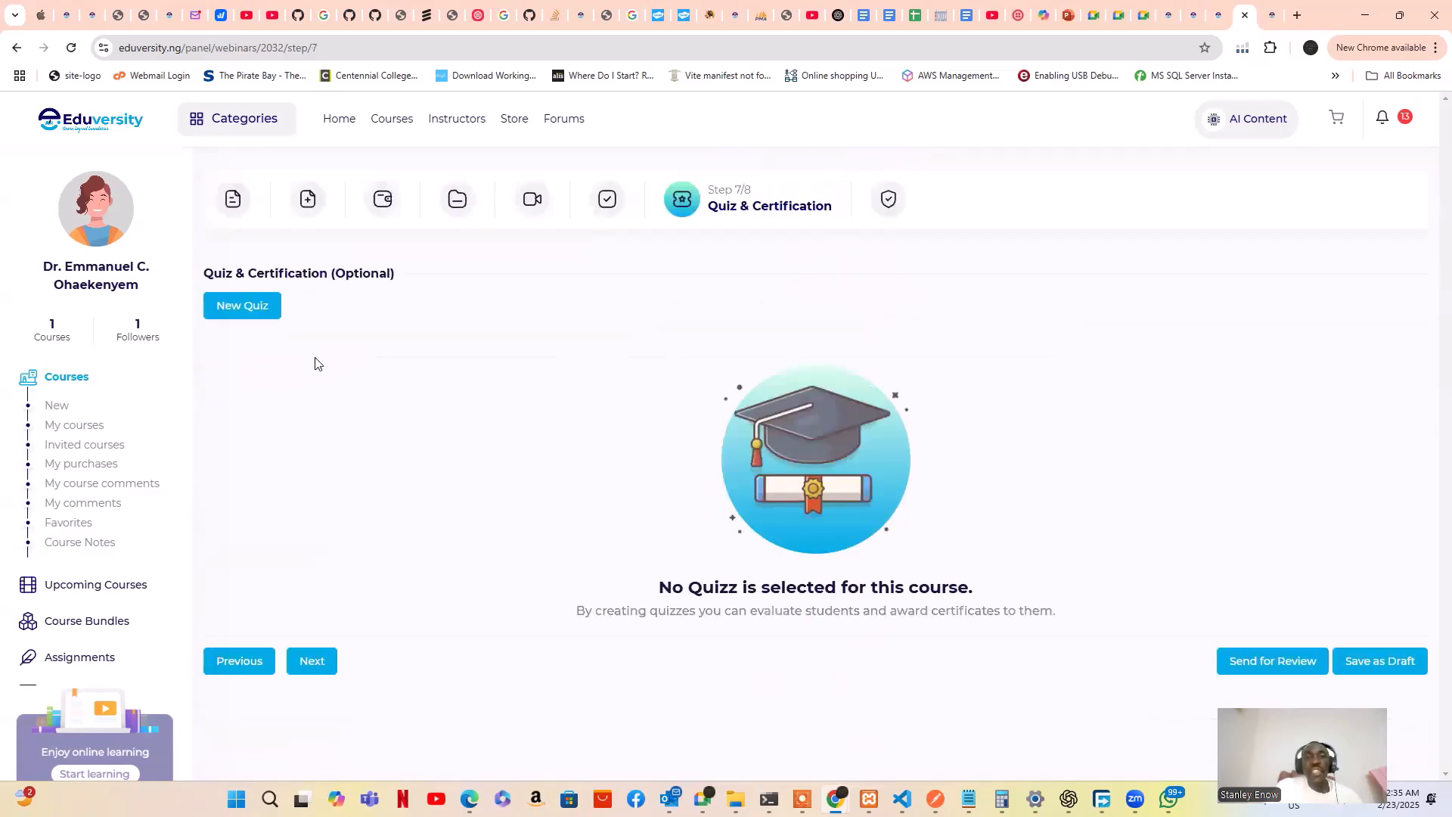
left_click(257, 312)
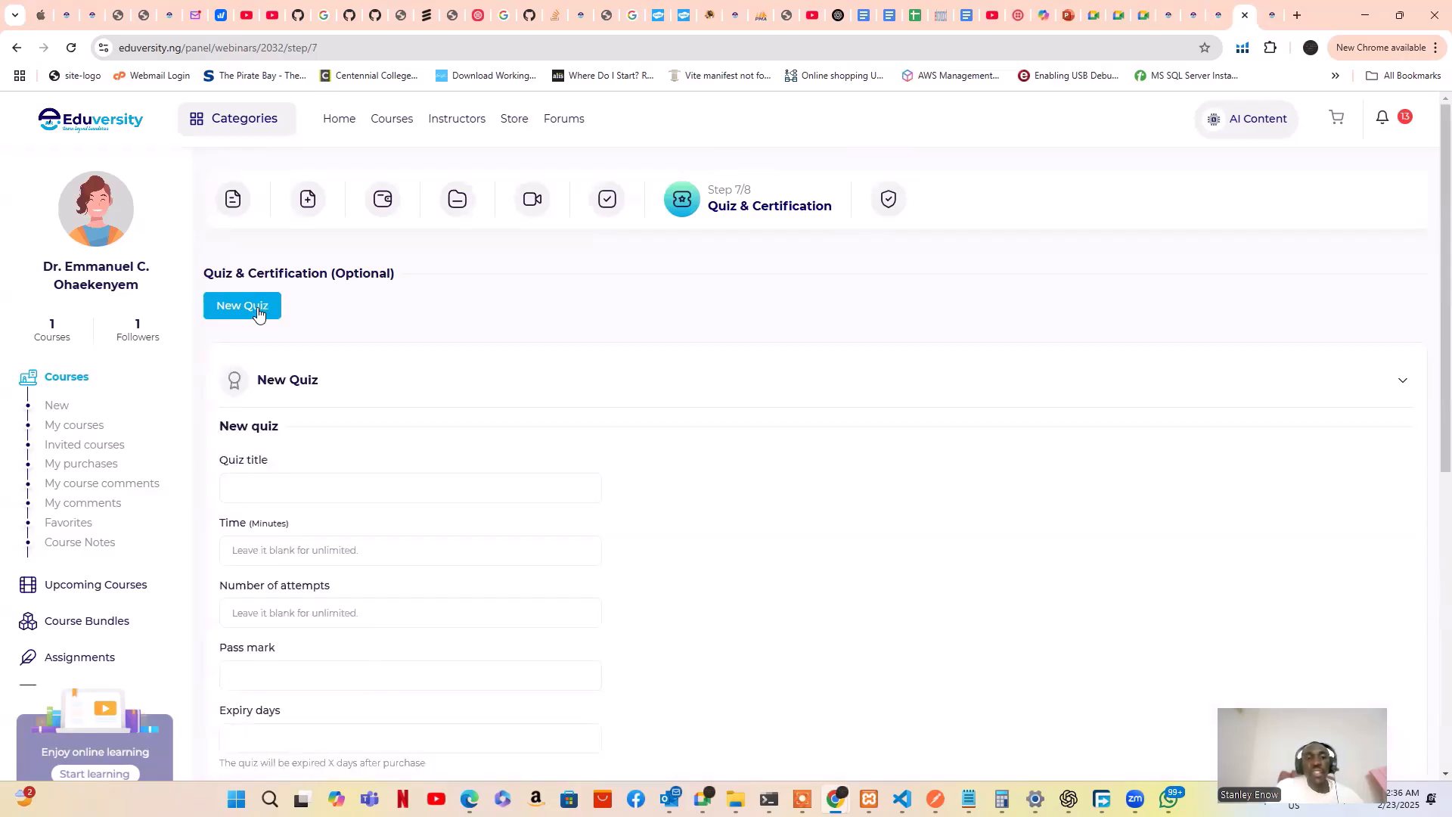
scroll(446, 412, "down", 1)
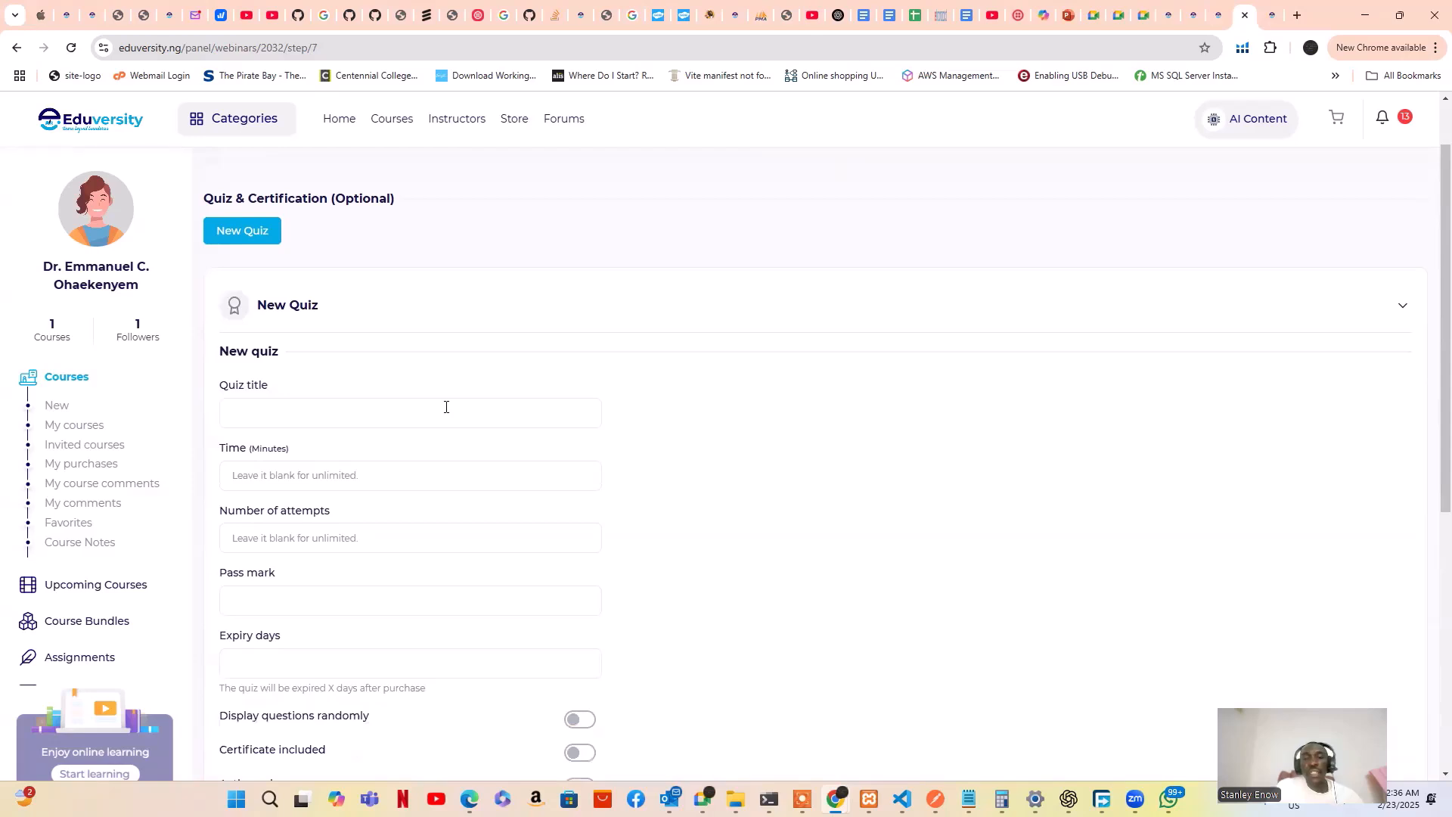
scroll(446, 407, "up", 1)
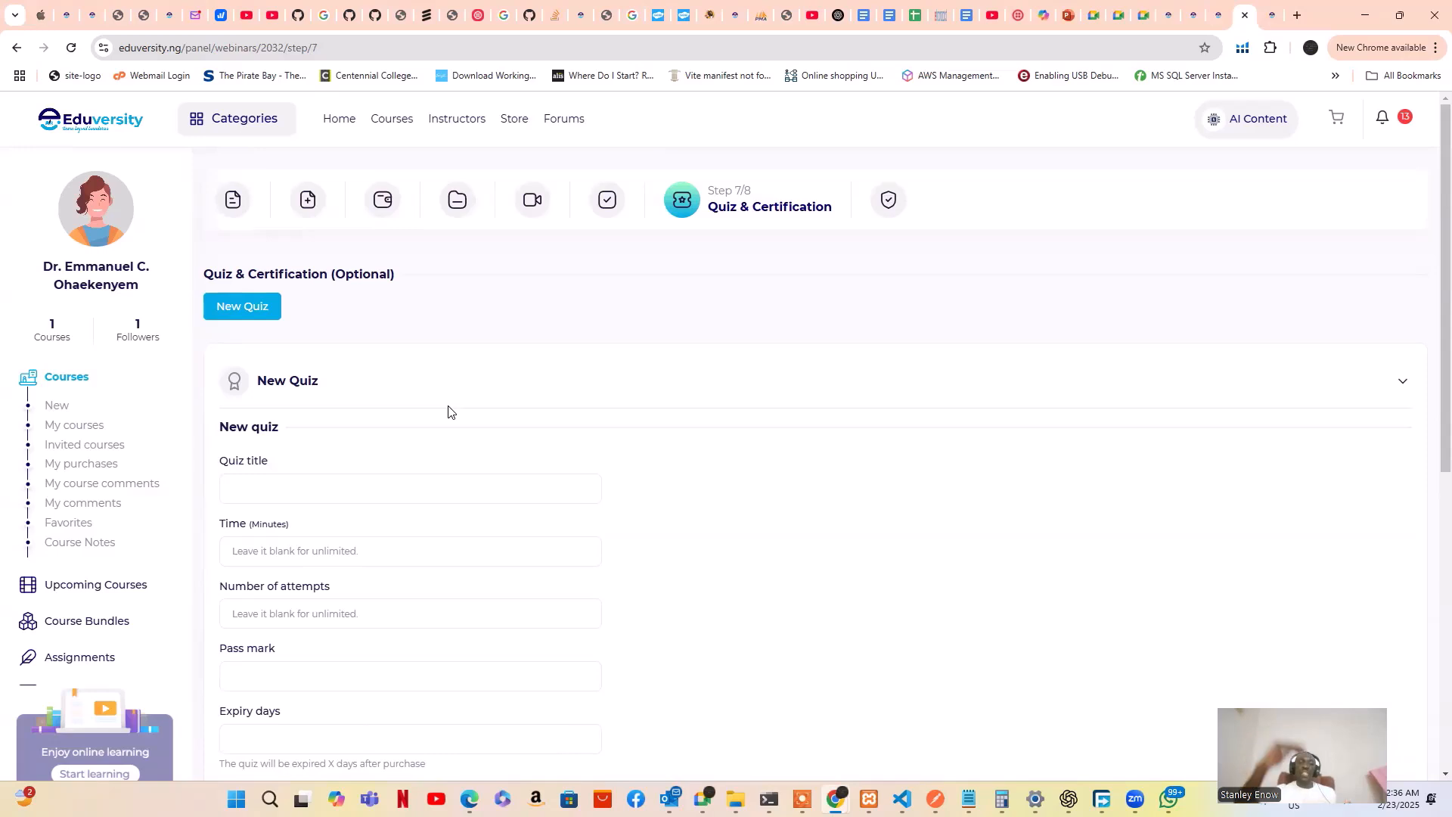
Review the new-quiz form fields, then close it without creating a quiz
scroll(448, 413, "down", 2)
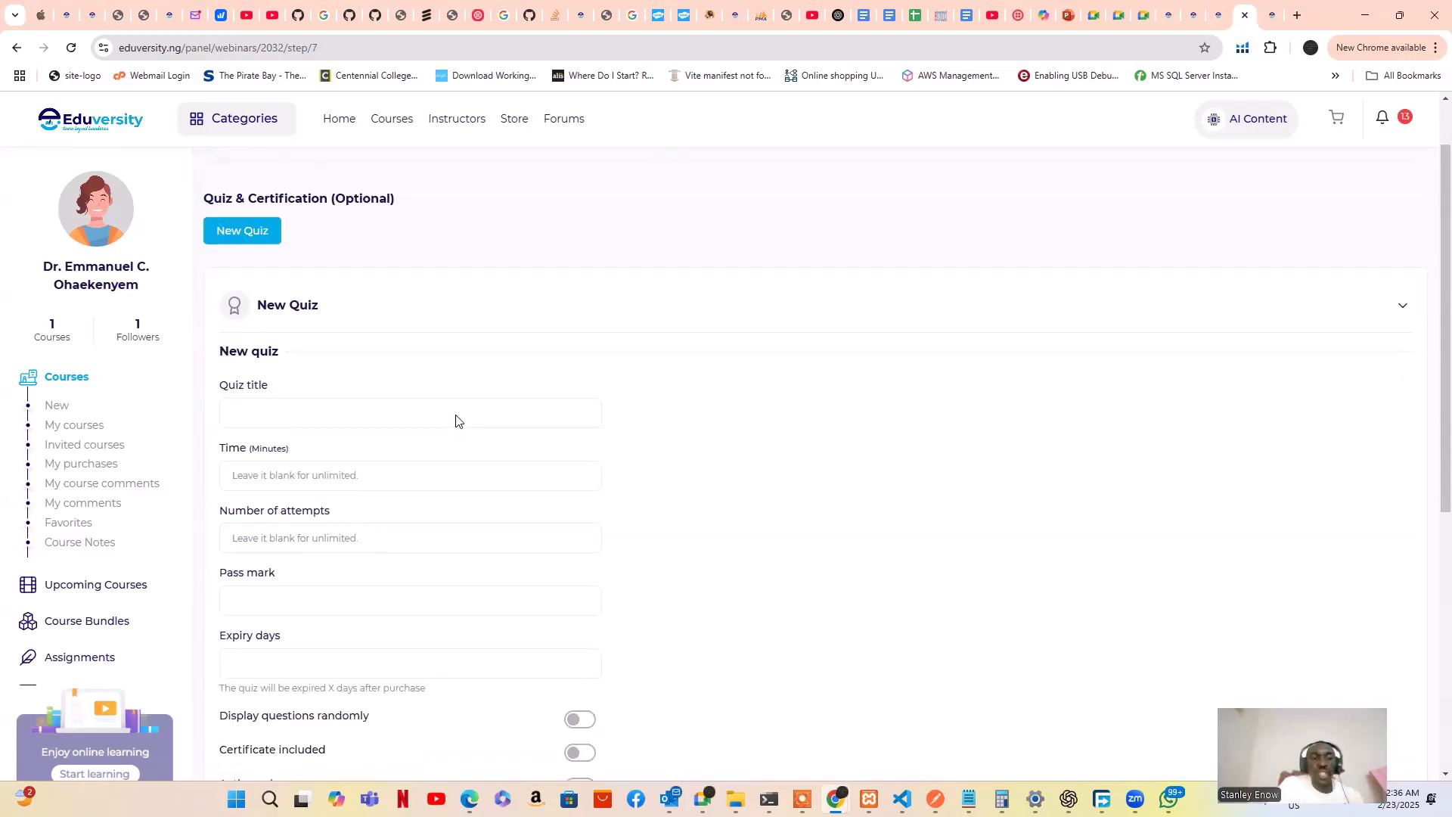
scroll(414, 393, "down", 1)
scroll(412, 392, "up", 1)
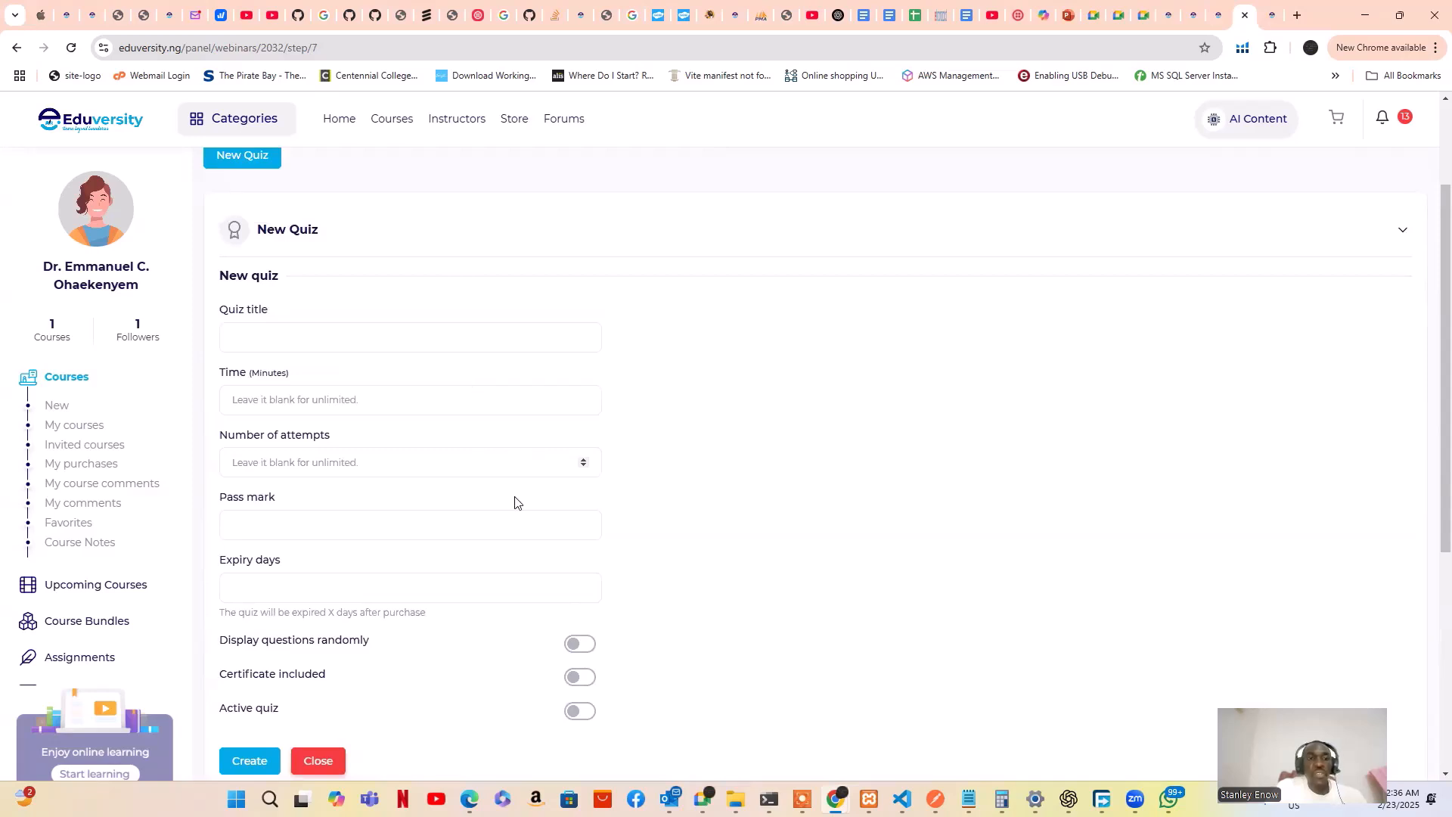
scroll(513, 501, "down", 1)
scroll(499, 453, "up", 1)
scroll(395, 393, "down", 1)
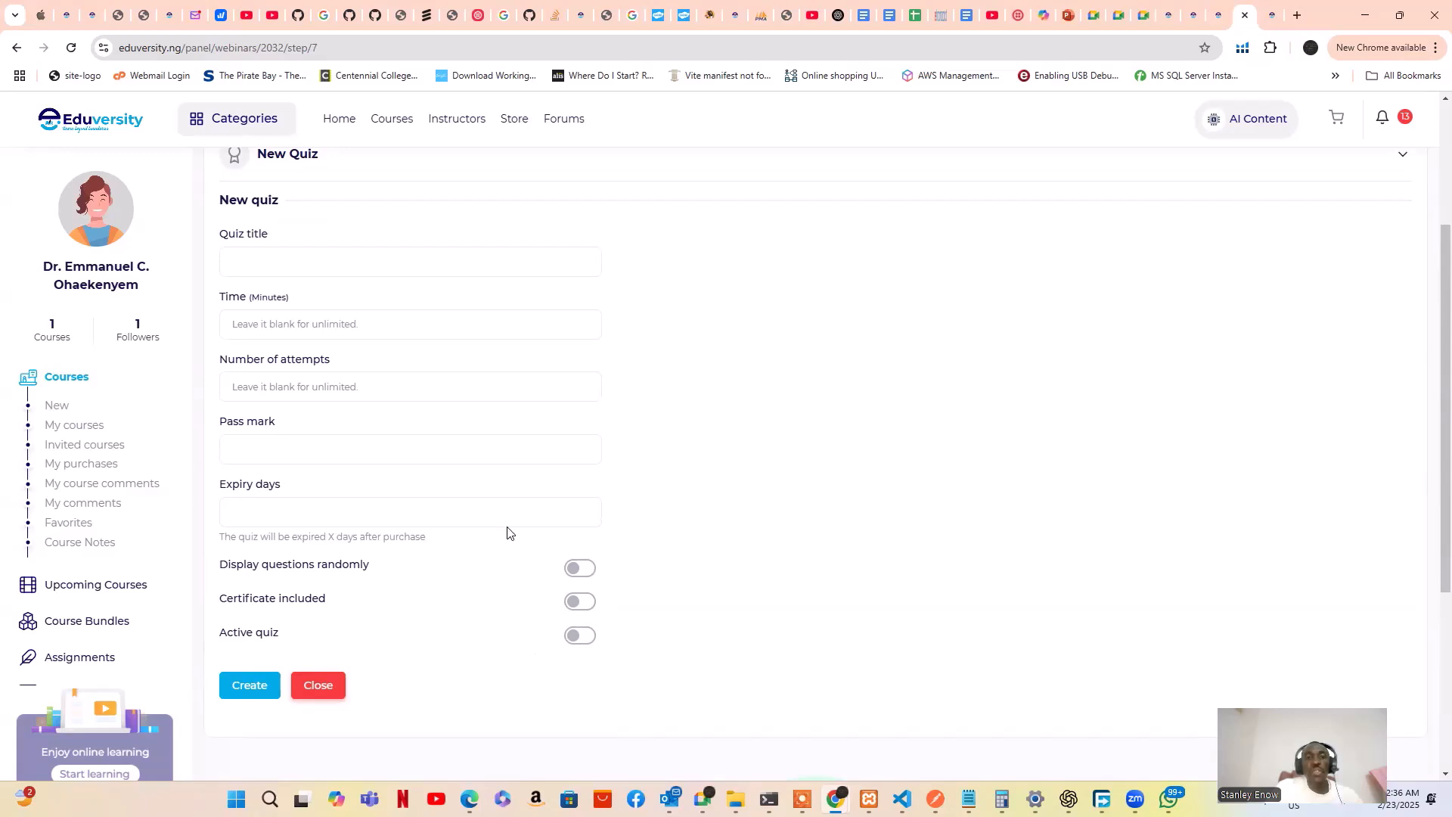
scroll(509, 520, "up", 2)
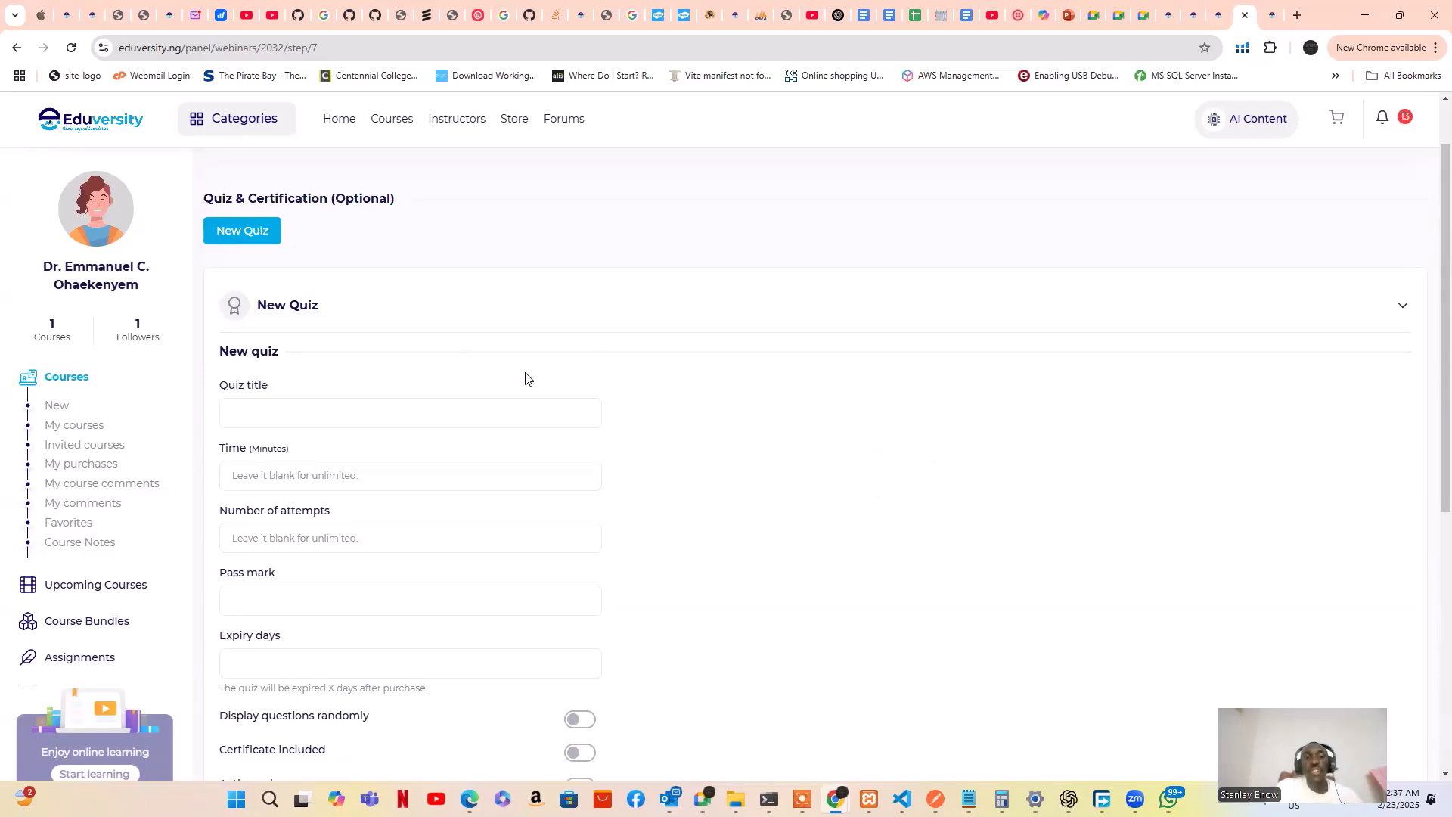
scroll(542, 408, "down", 2)
scroll(544, 408, "down", 1)
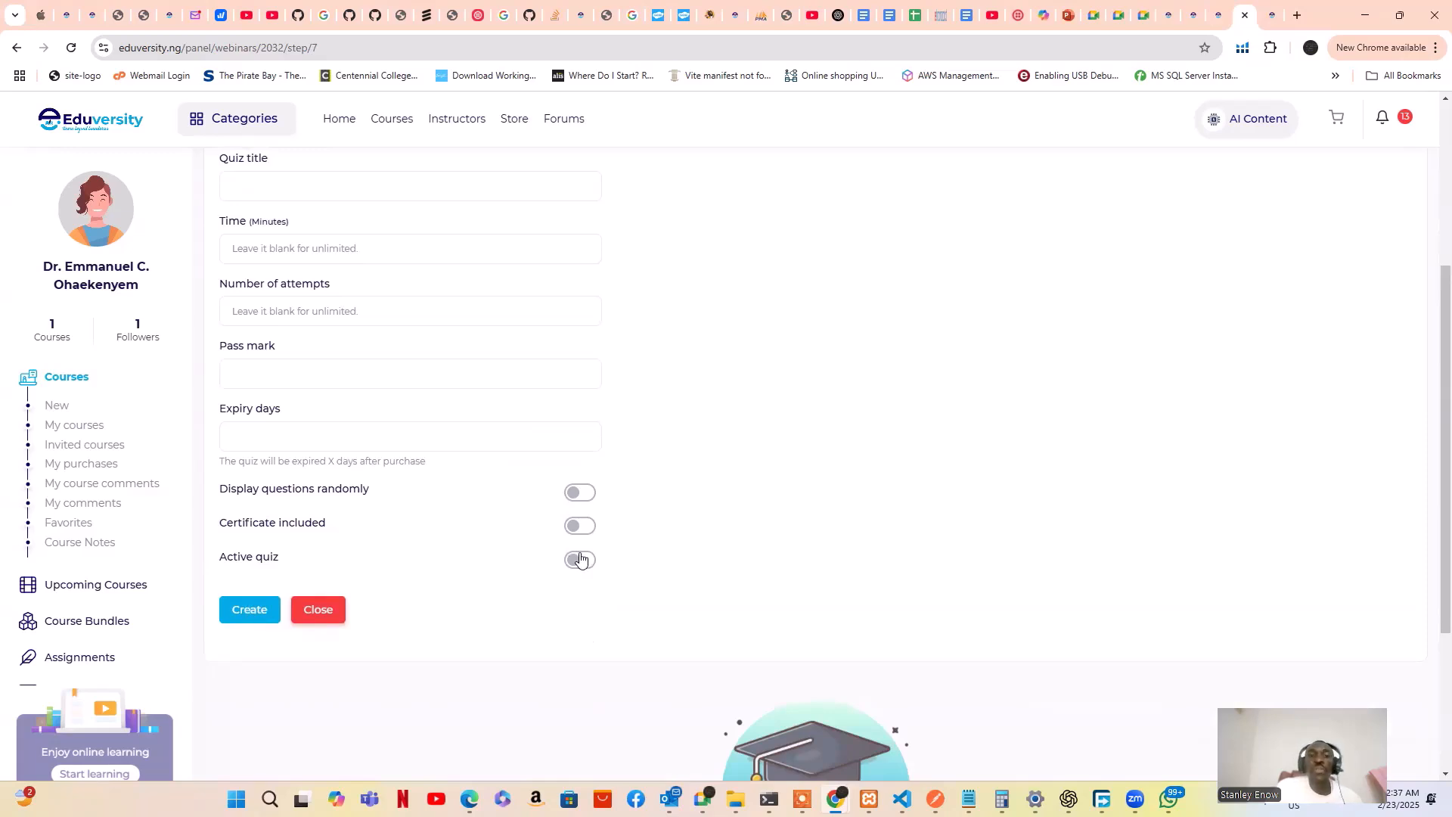
left_click(319, 610)
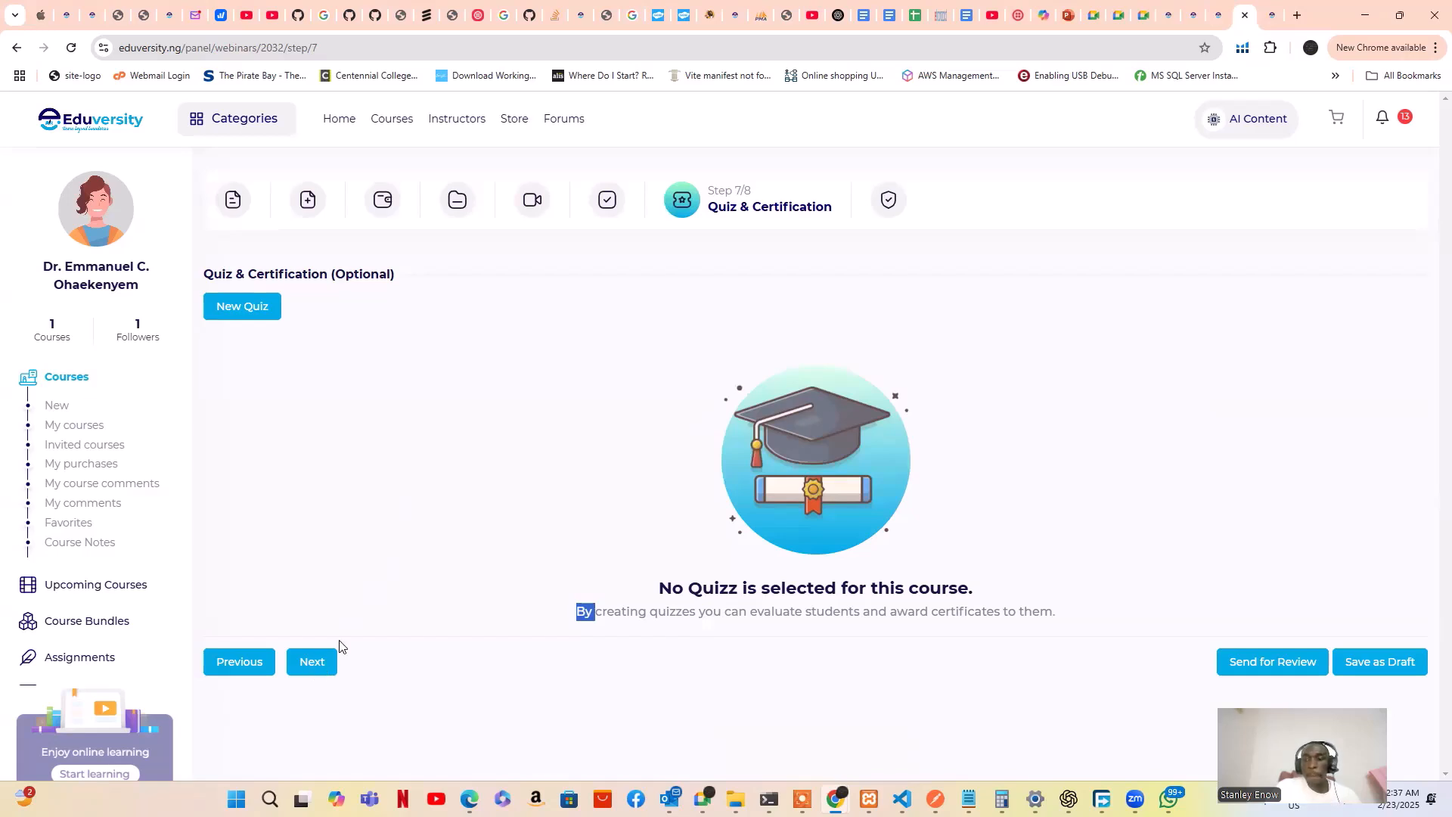
left_click(469, 550)
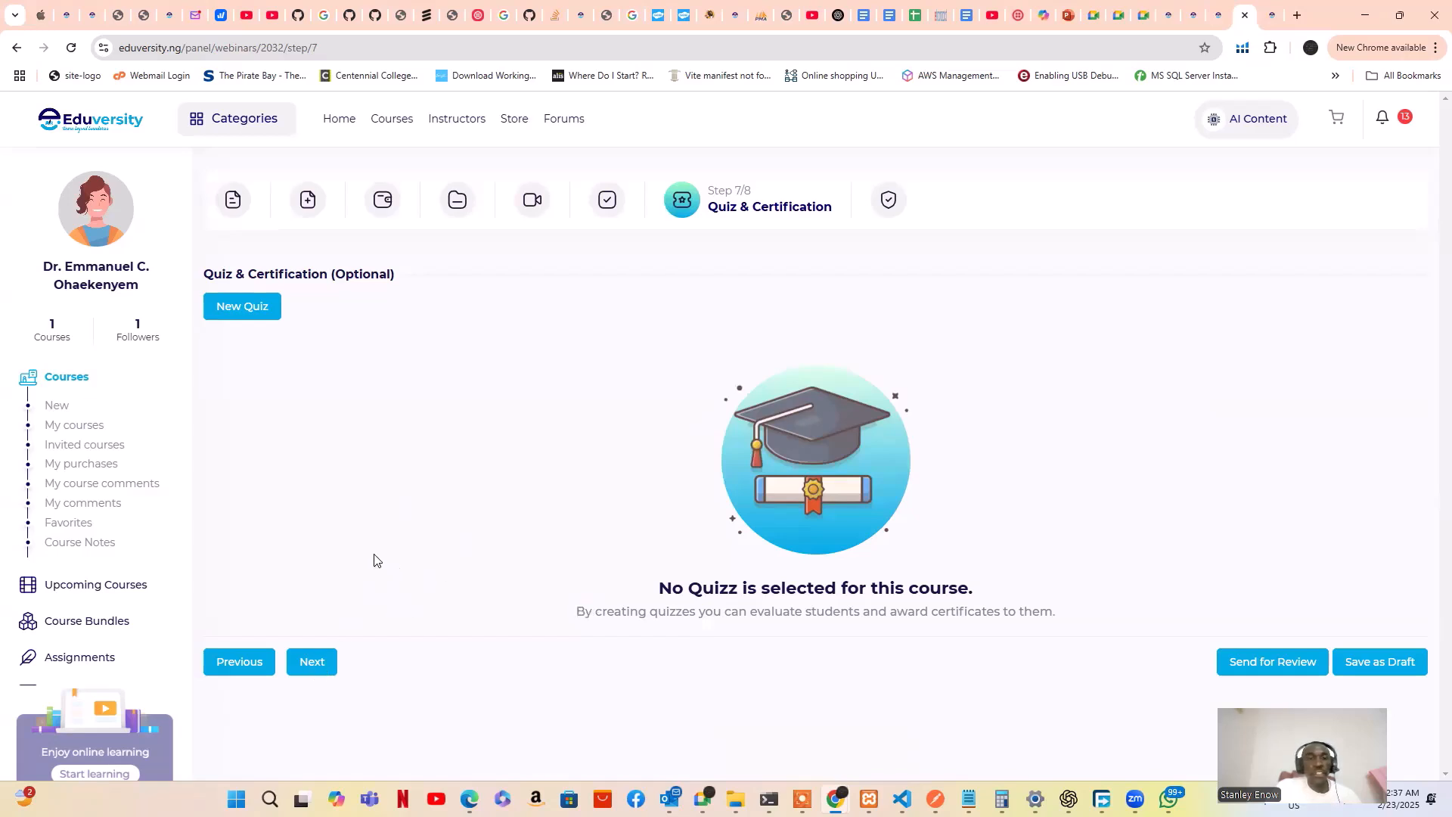
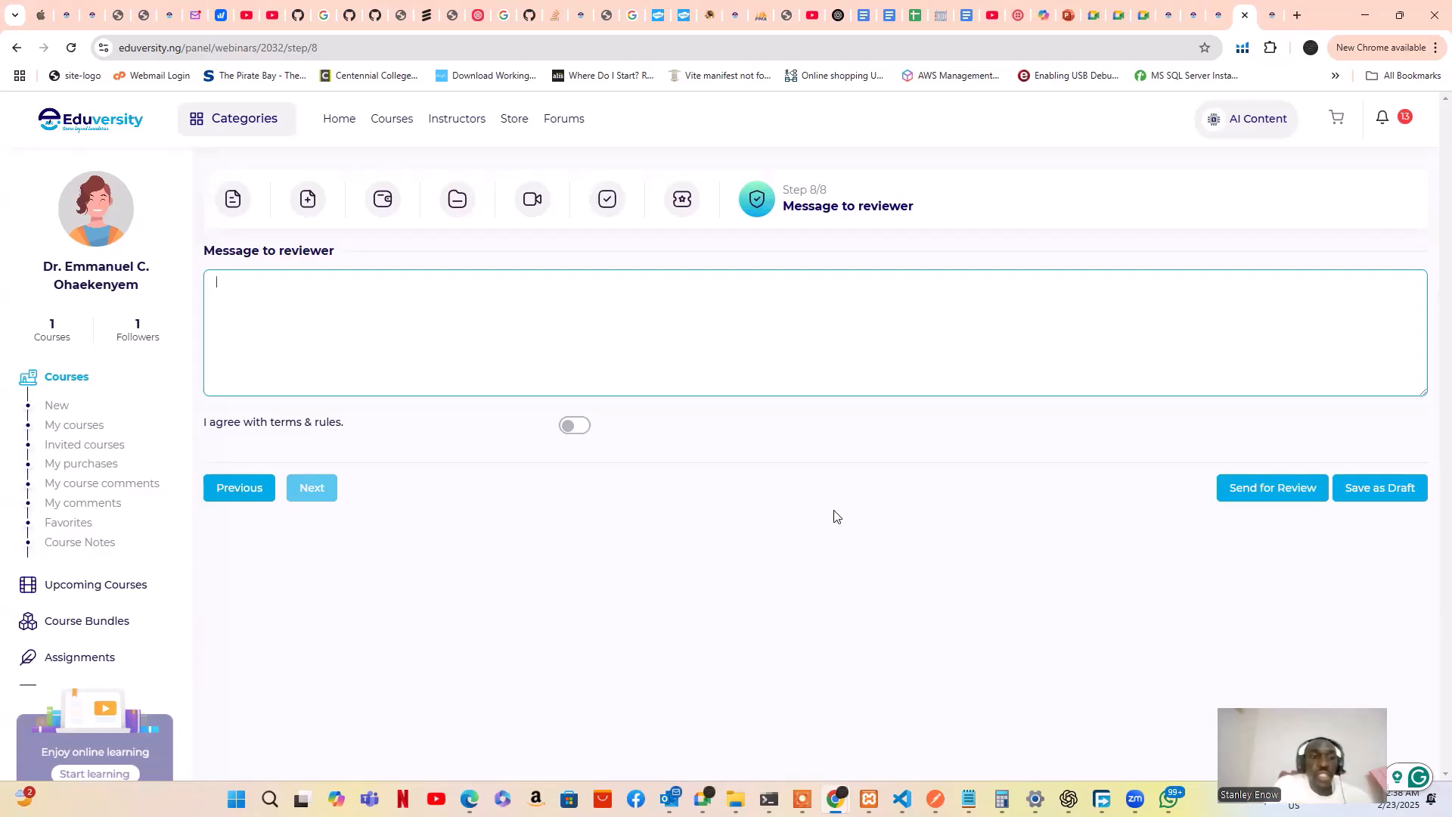
Expand Meetings in the sidebar to reveal My reservations, Requests and Settings
scroll(104, 571, "down", 3)
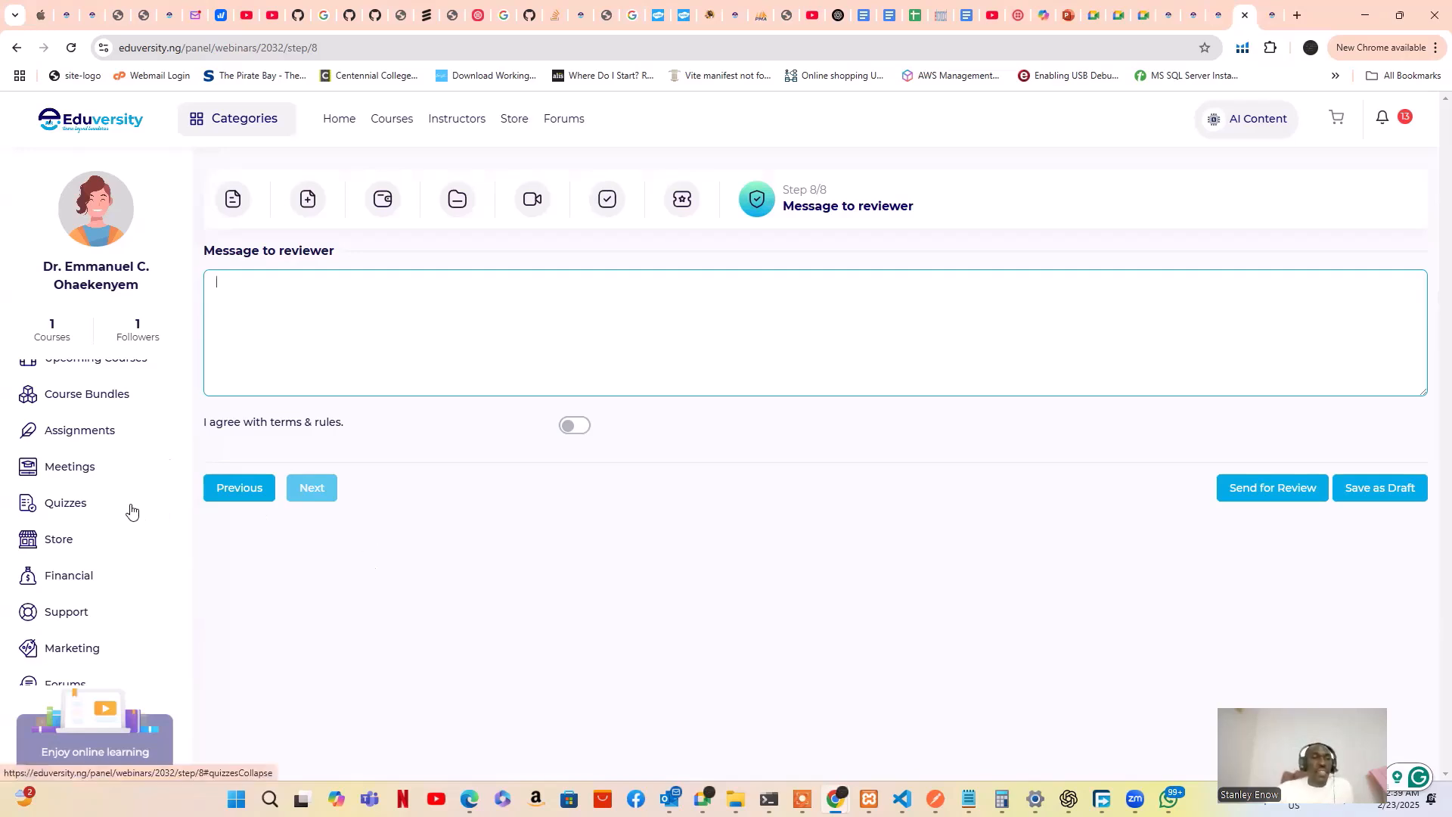
scroll(138, 504, "up", 1)
scroll(138, 504, "up", 3)
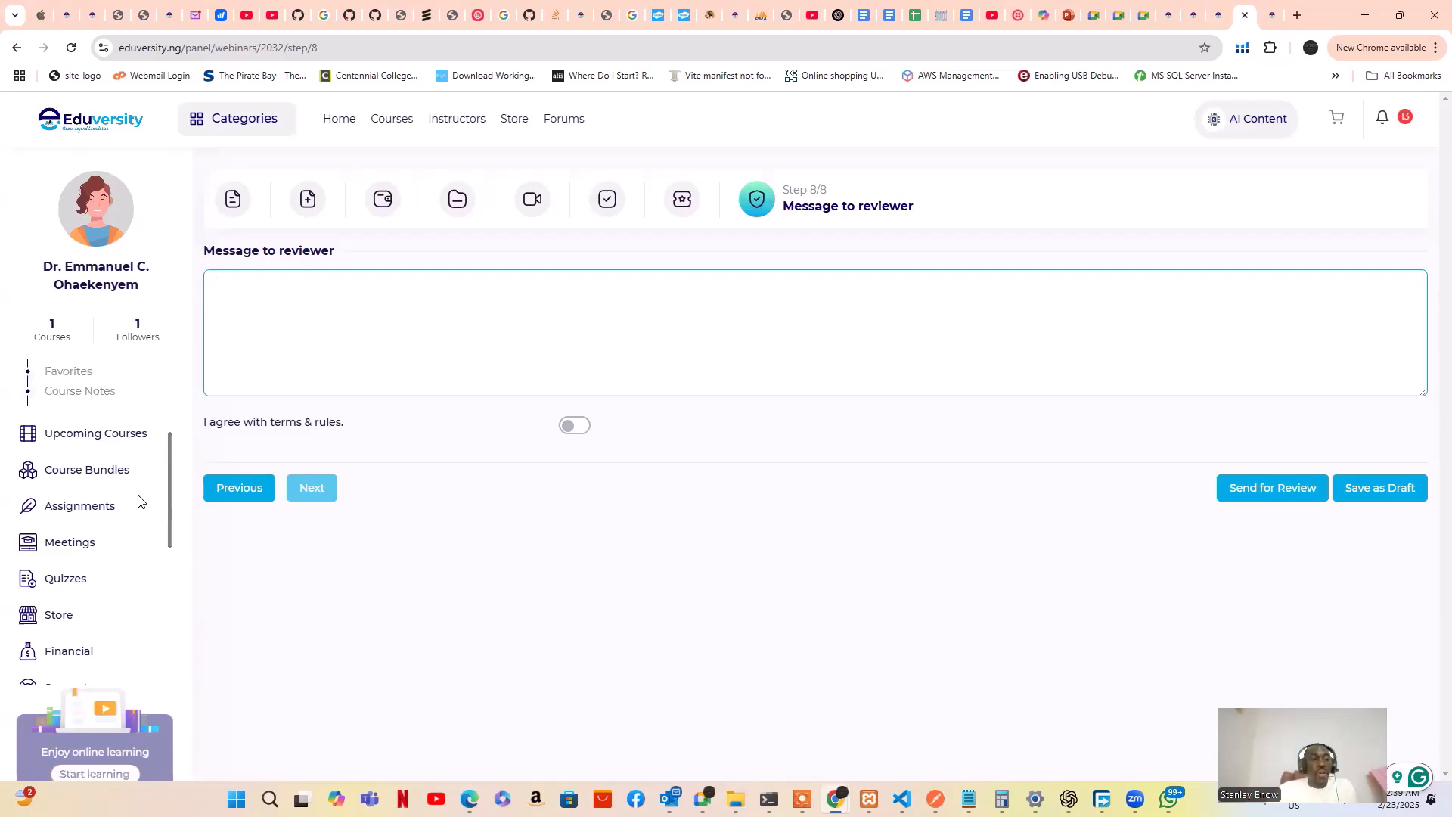
scroll(105, 496, "down", 4)
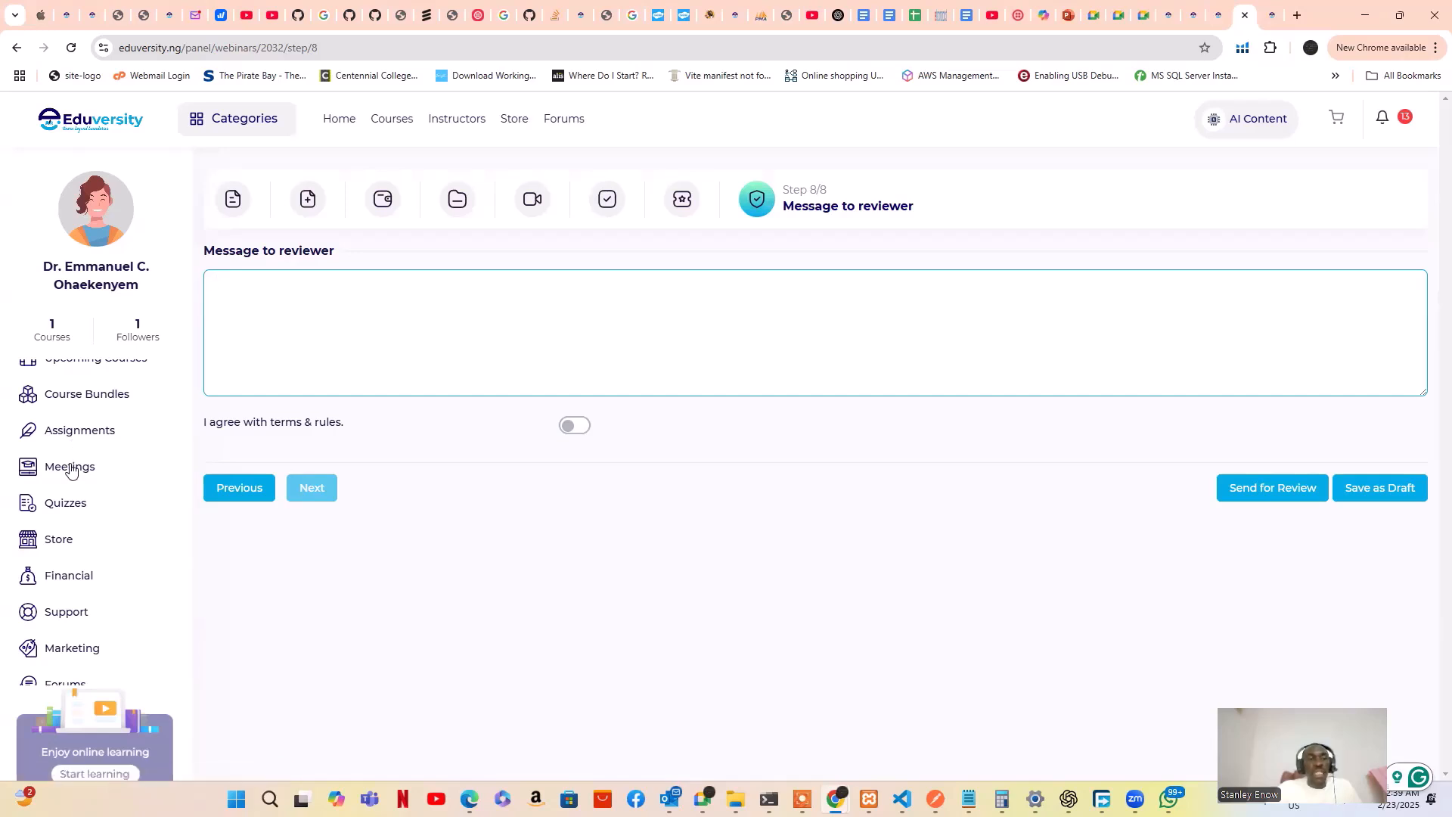
left_click(69, 469)
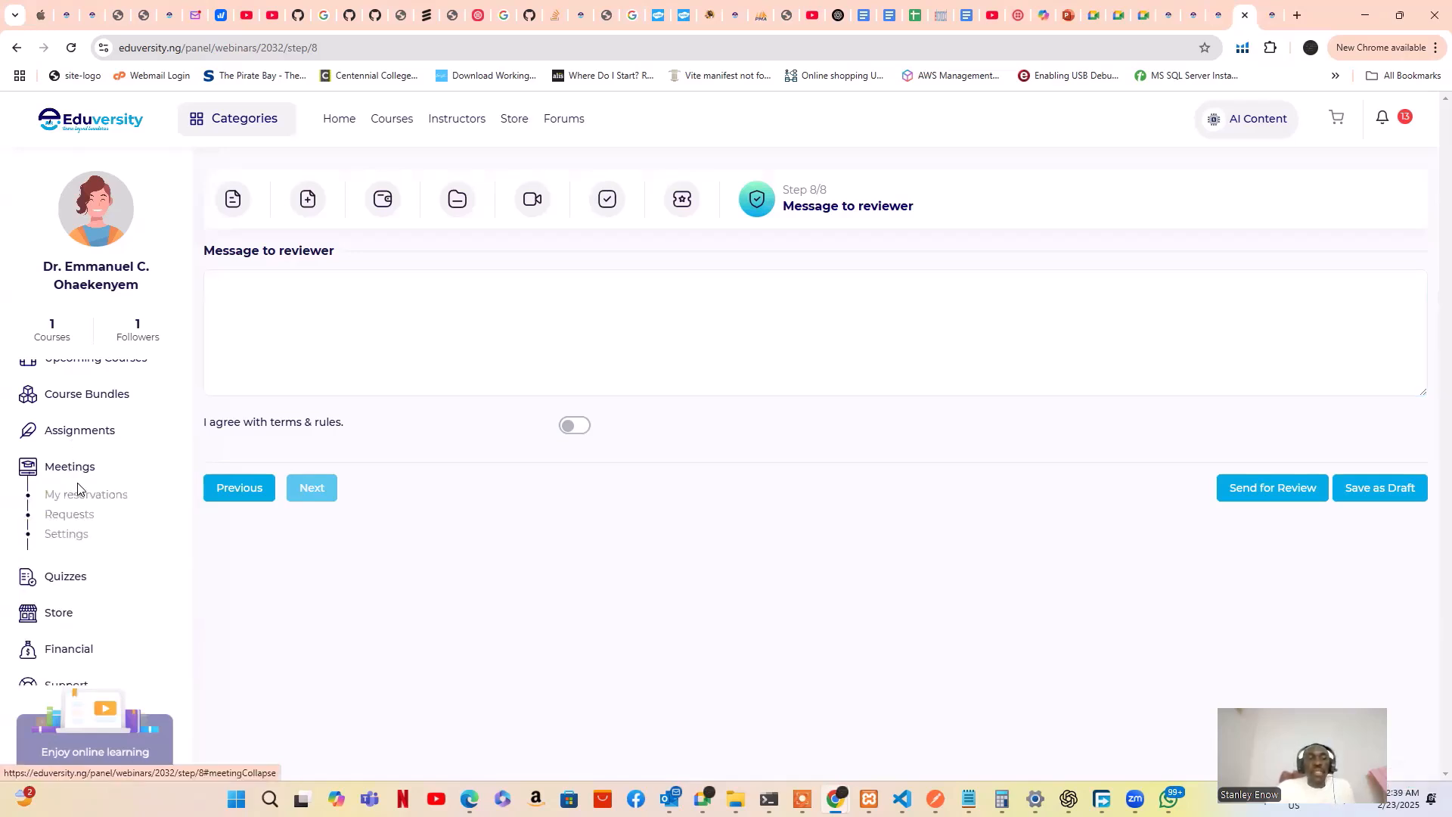
Go to Meetings Settings and begin adding a Saturday time slot
left_click(70, 536)
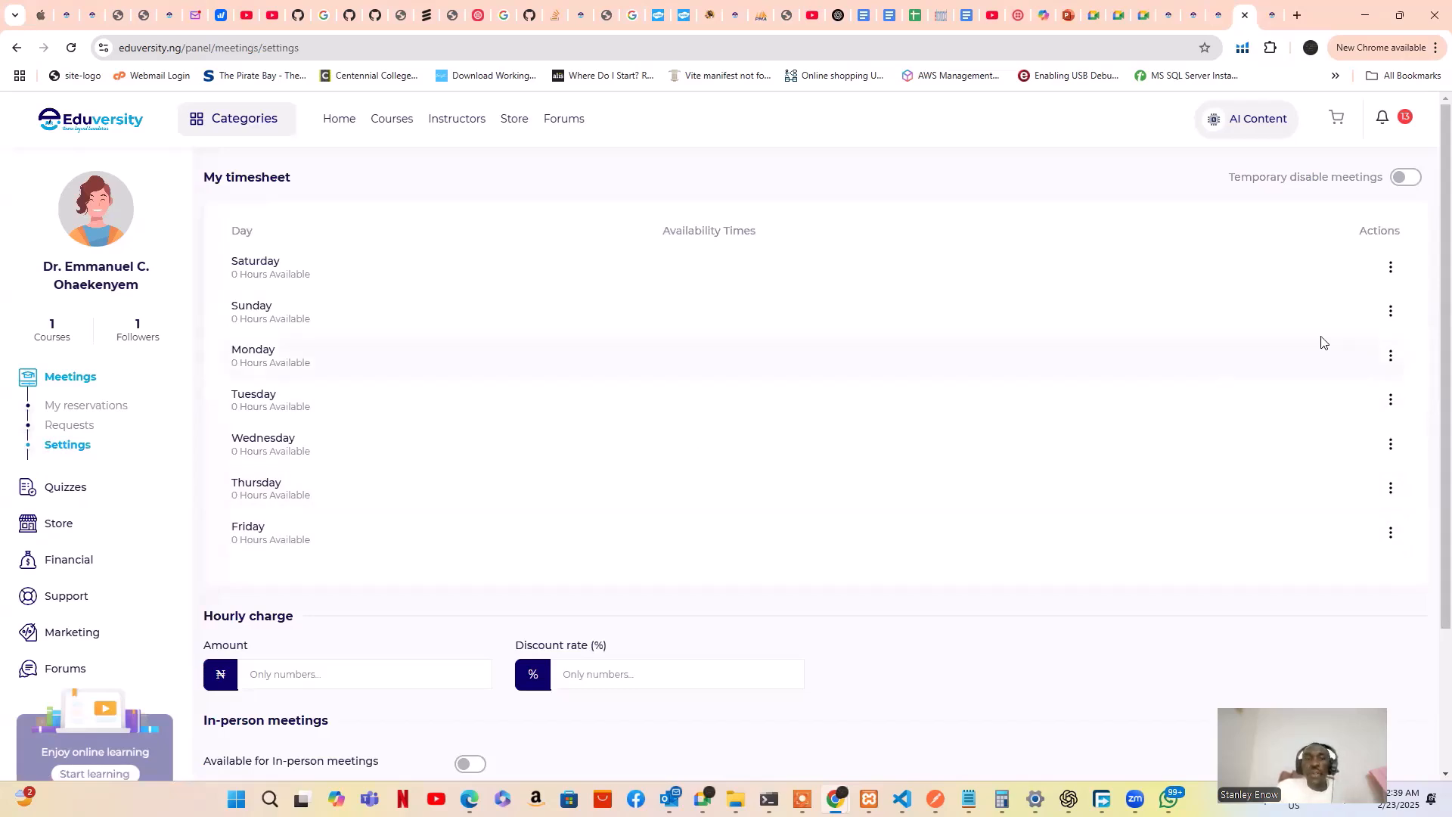
left_click(1391, 266)
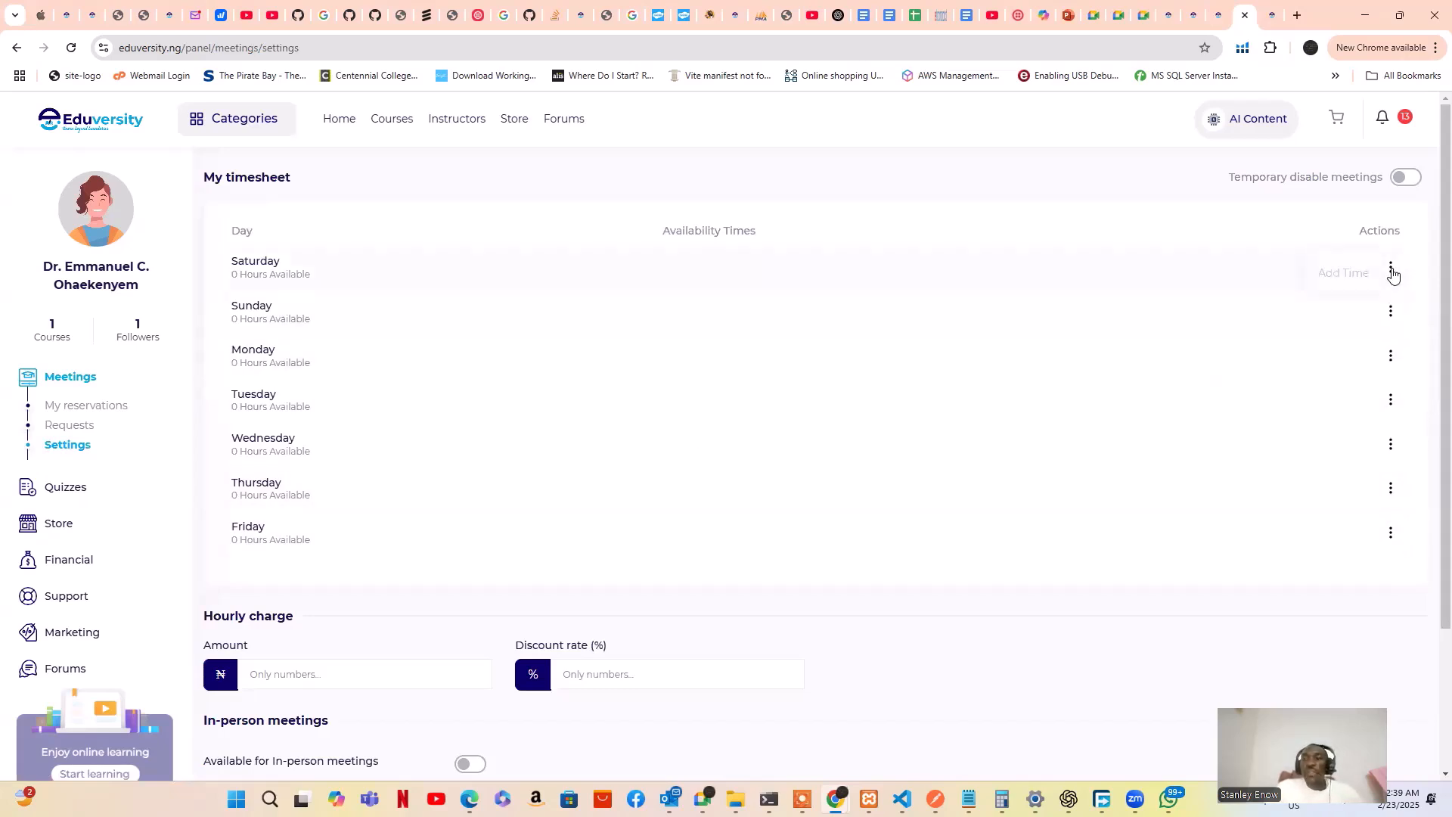
left_click(1350, 273)
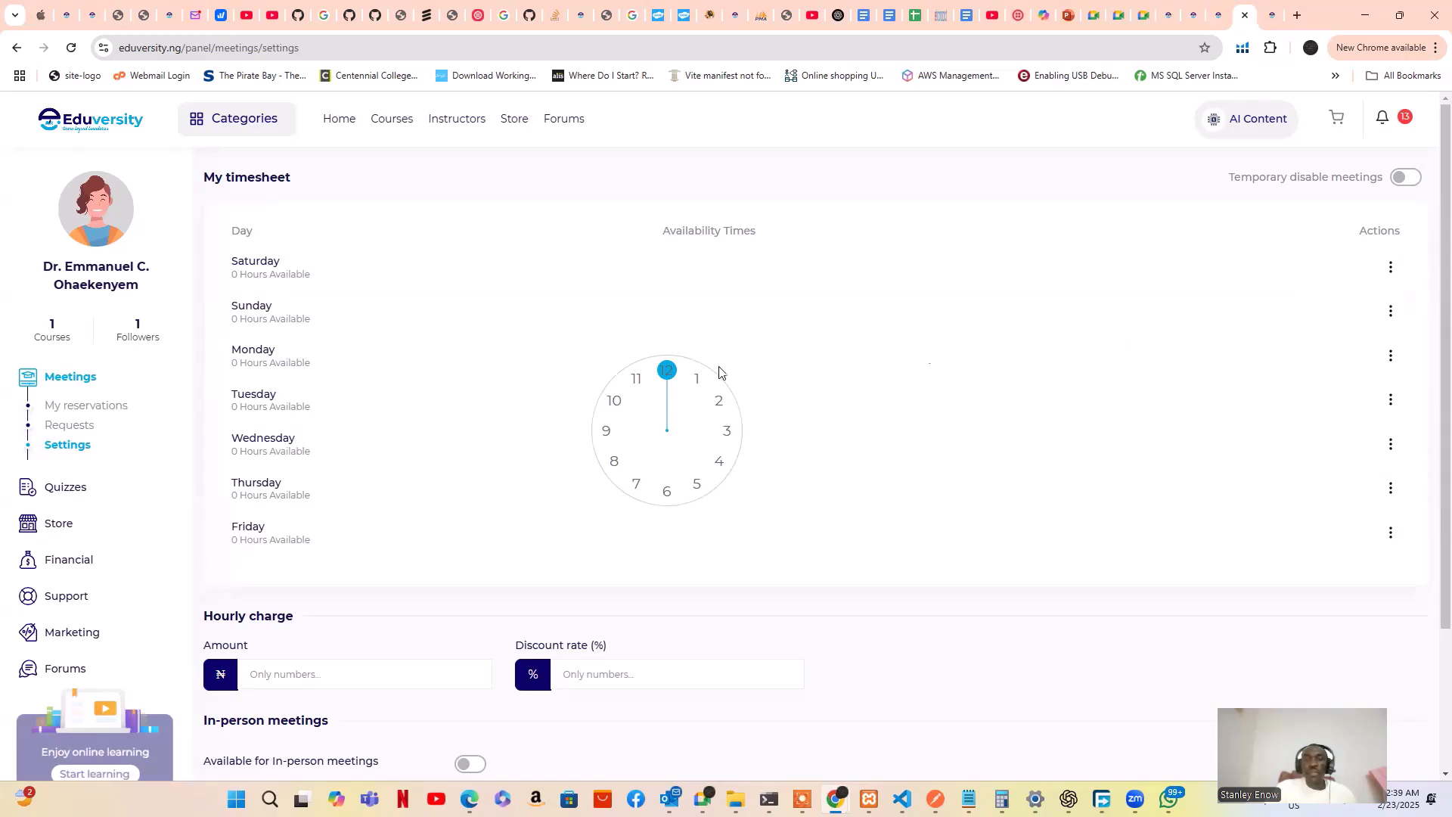
Try hours and minutes on the clock picker, then return to the timesheet unsaved
left_click_drag(699, 369, 728, 437)
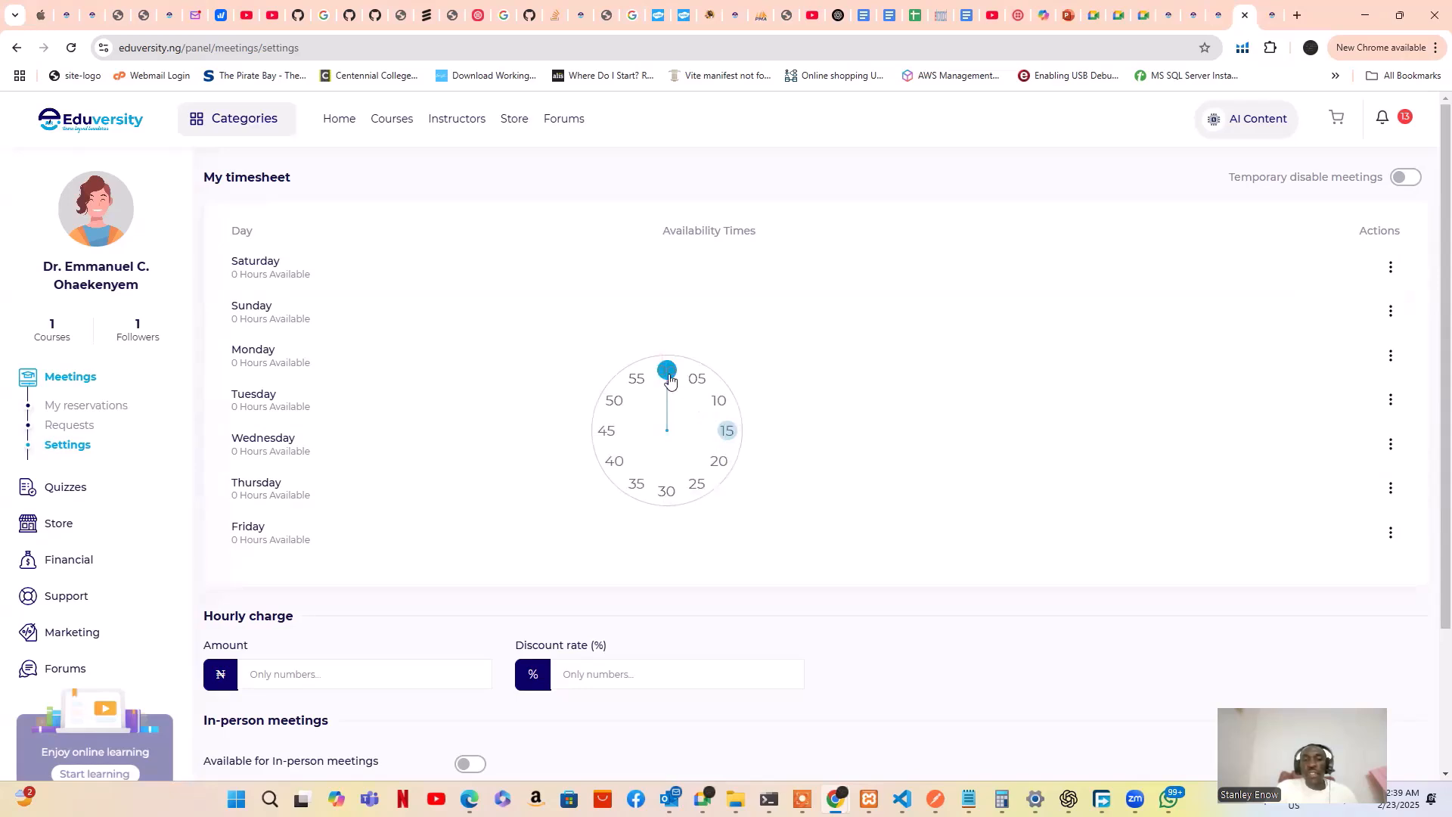
left_click_drag(667, 374, 722, 433)
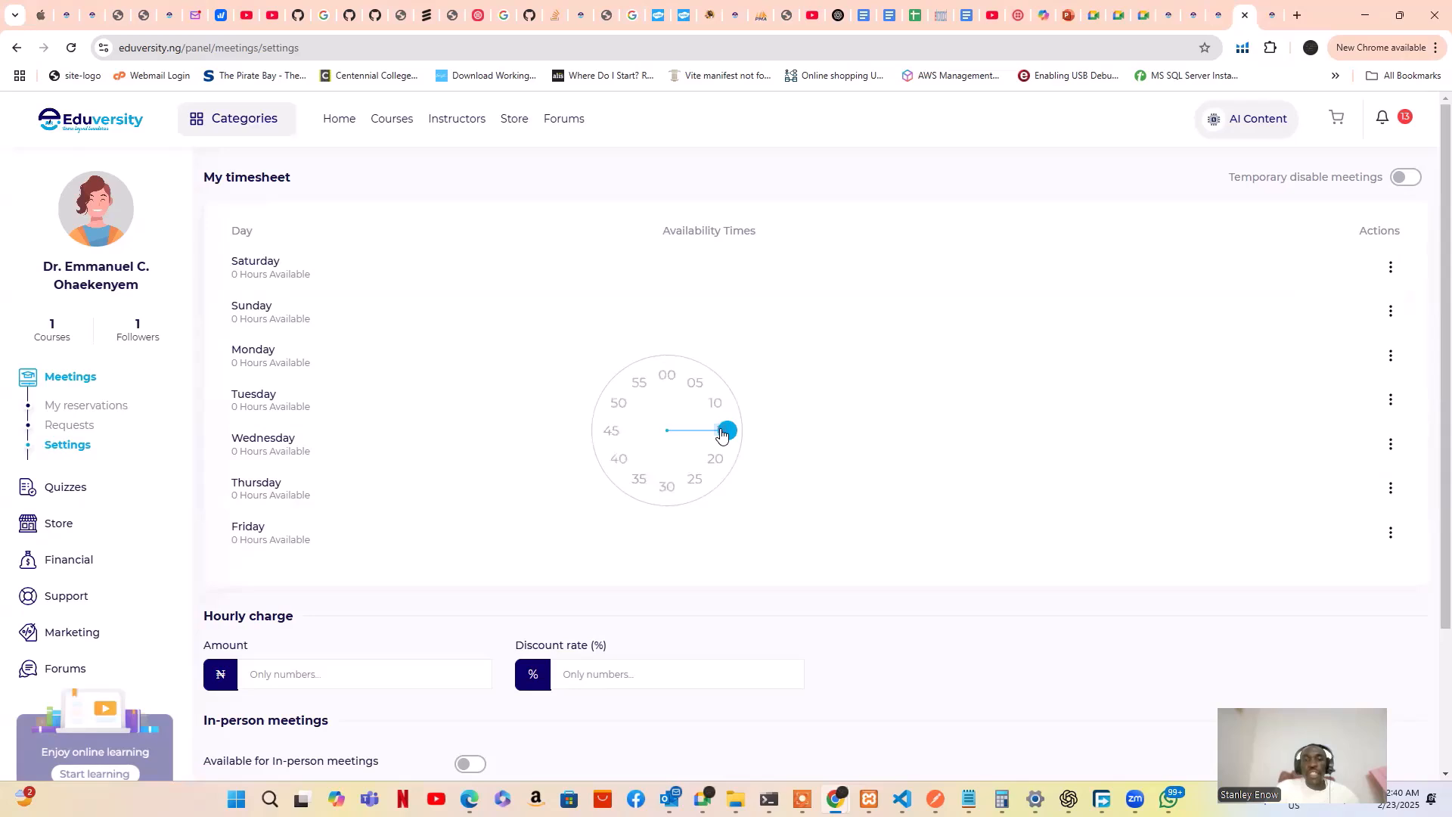
left_click(723, 433)
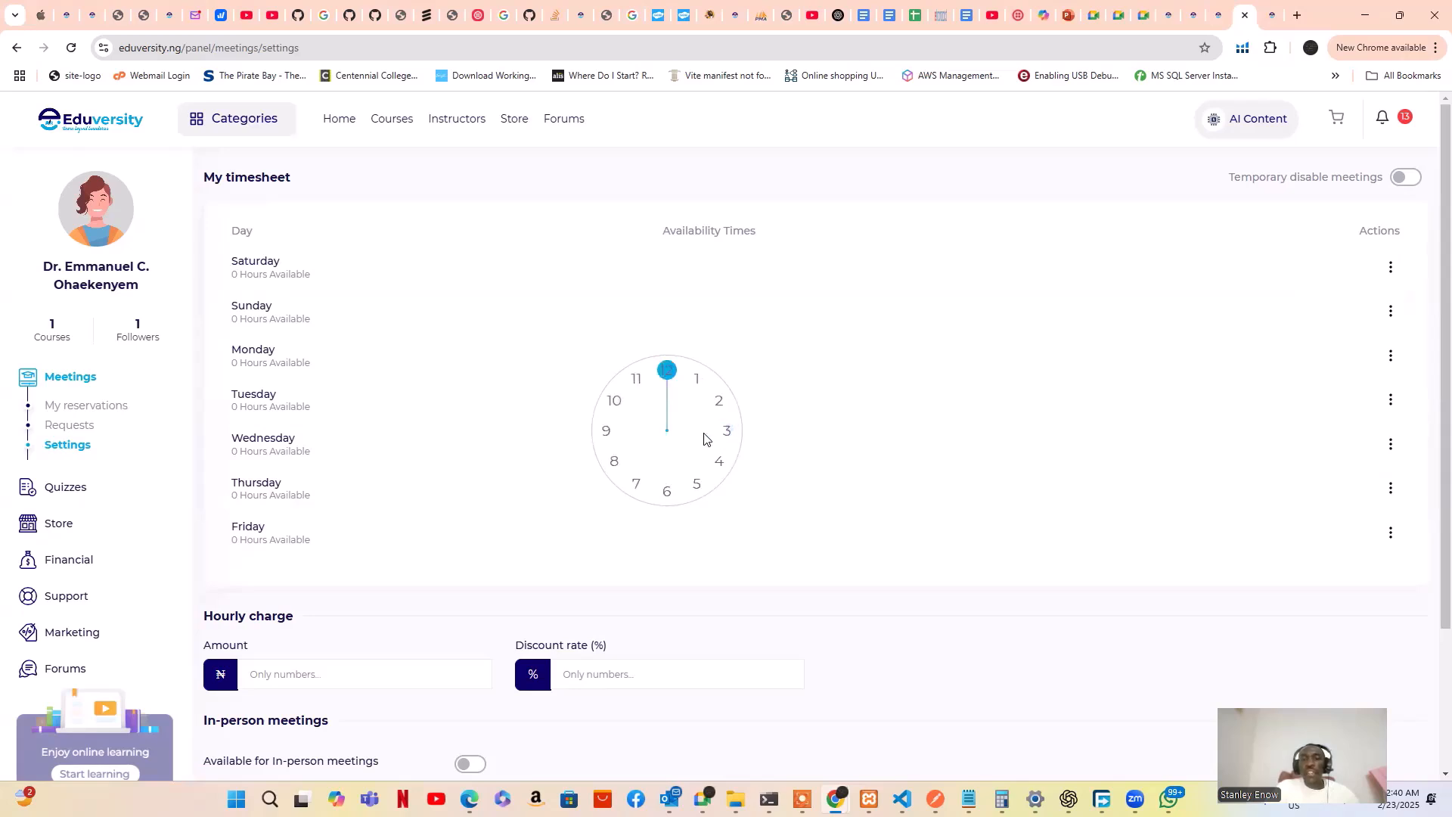
left_click_drag(666, 370, 726, 428)
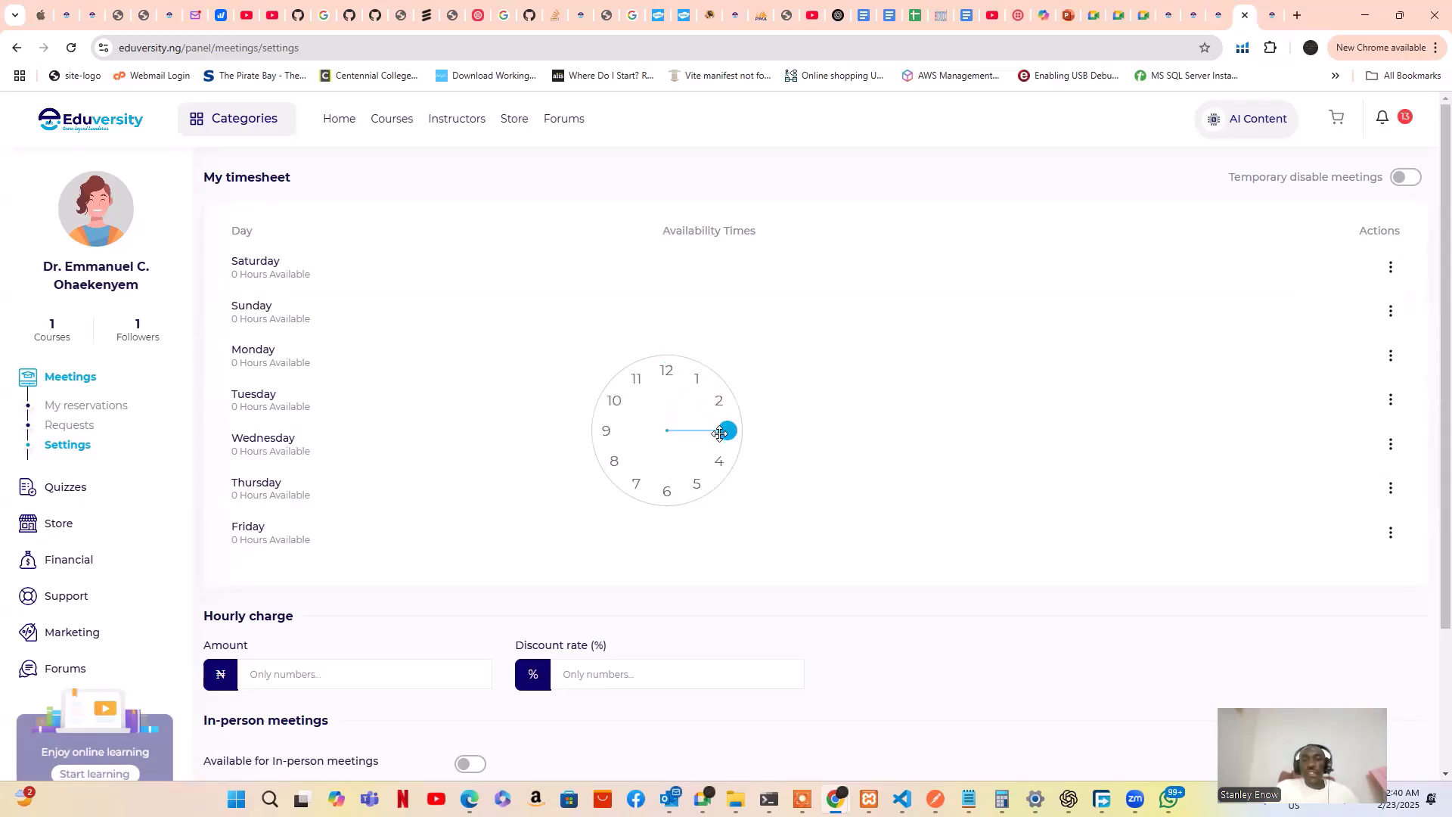
left_click(659, 370)
left_click(658, 372)
left_click(662, 374)
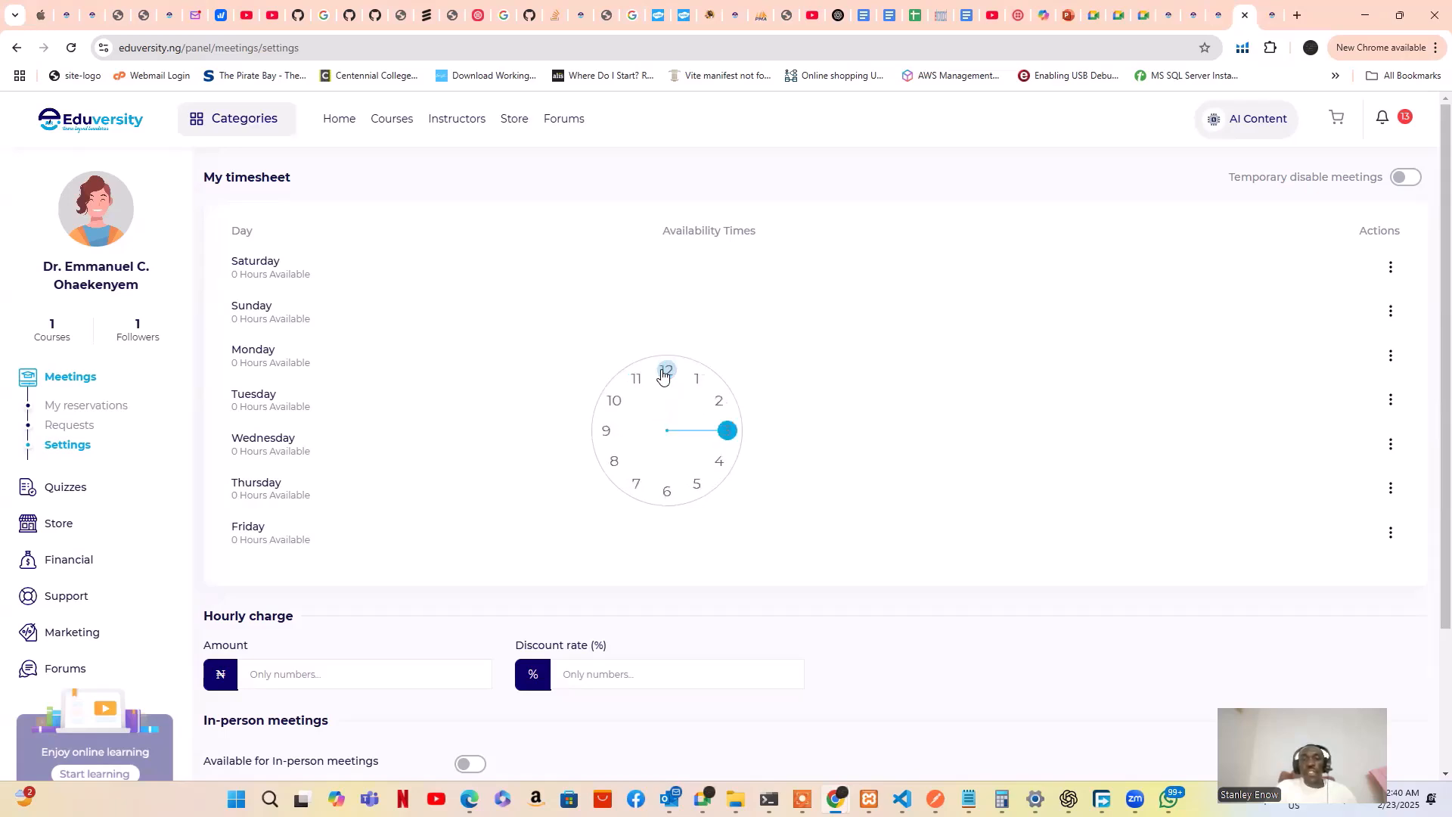
left_click(663, 373)
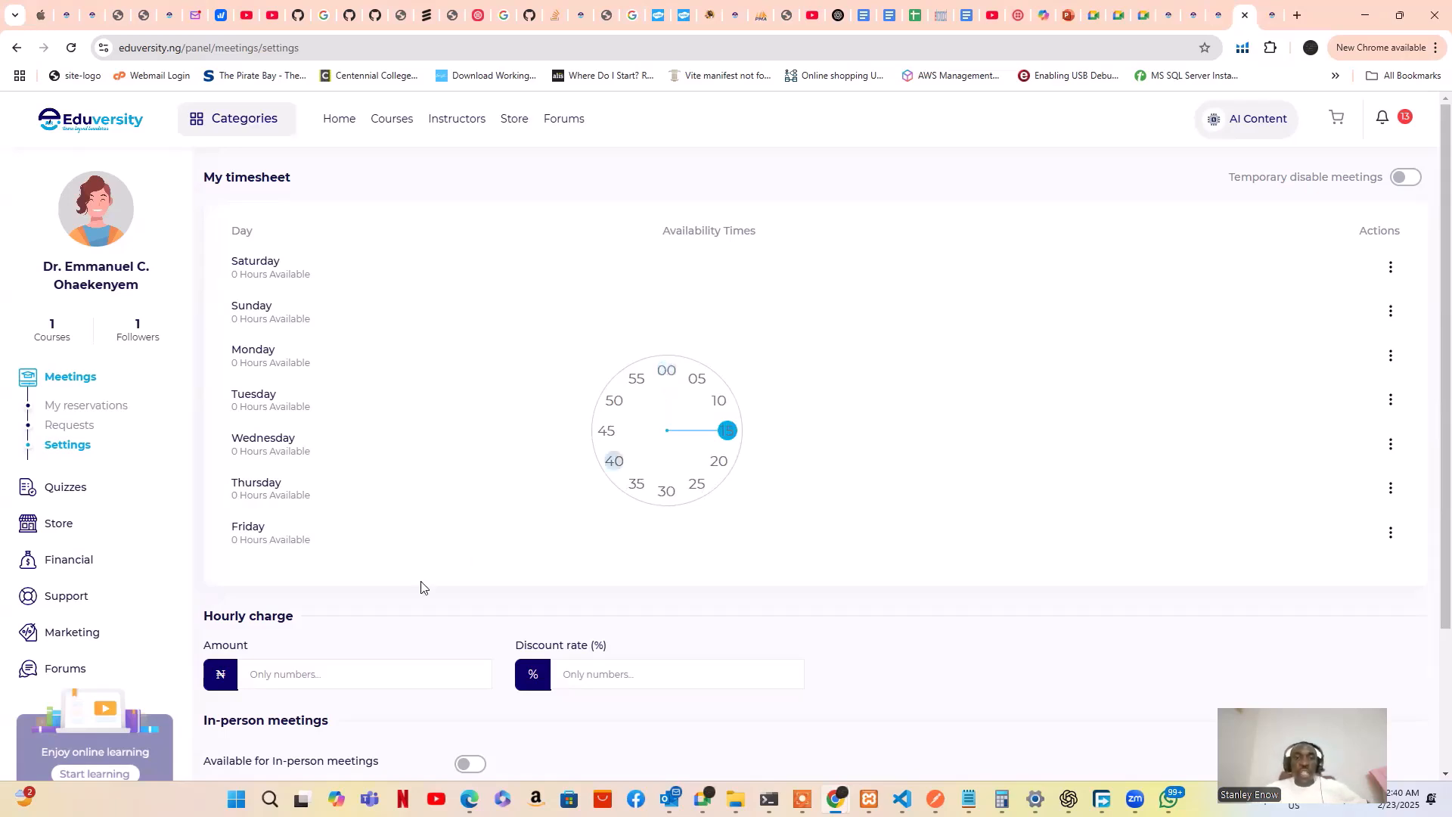
scroll(519, 543, "down", 3)
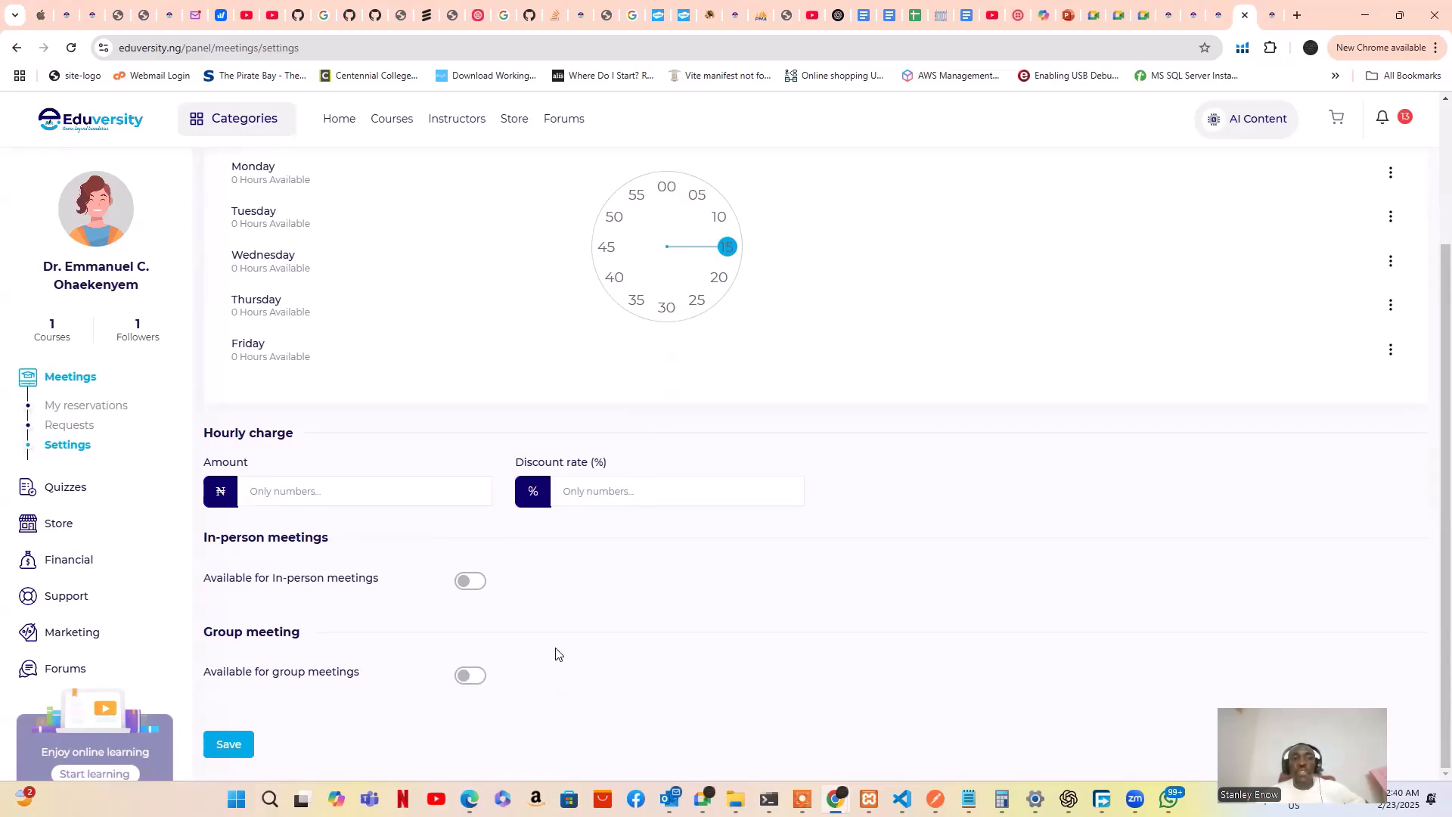
scroll(920, 606, "up", 2)
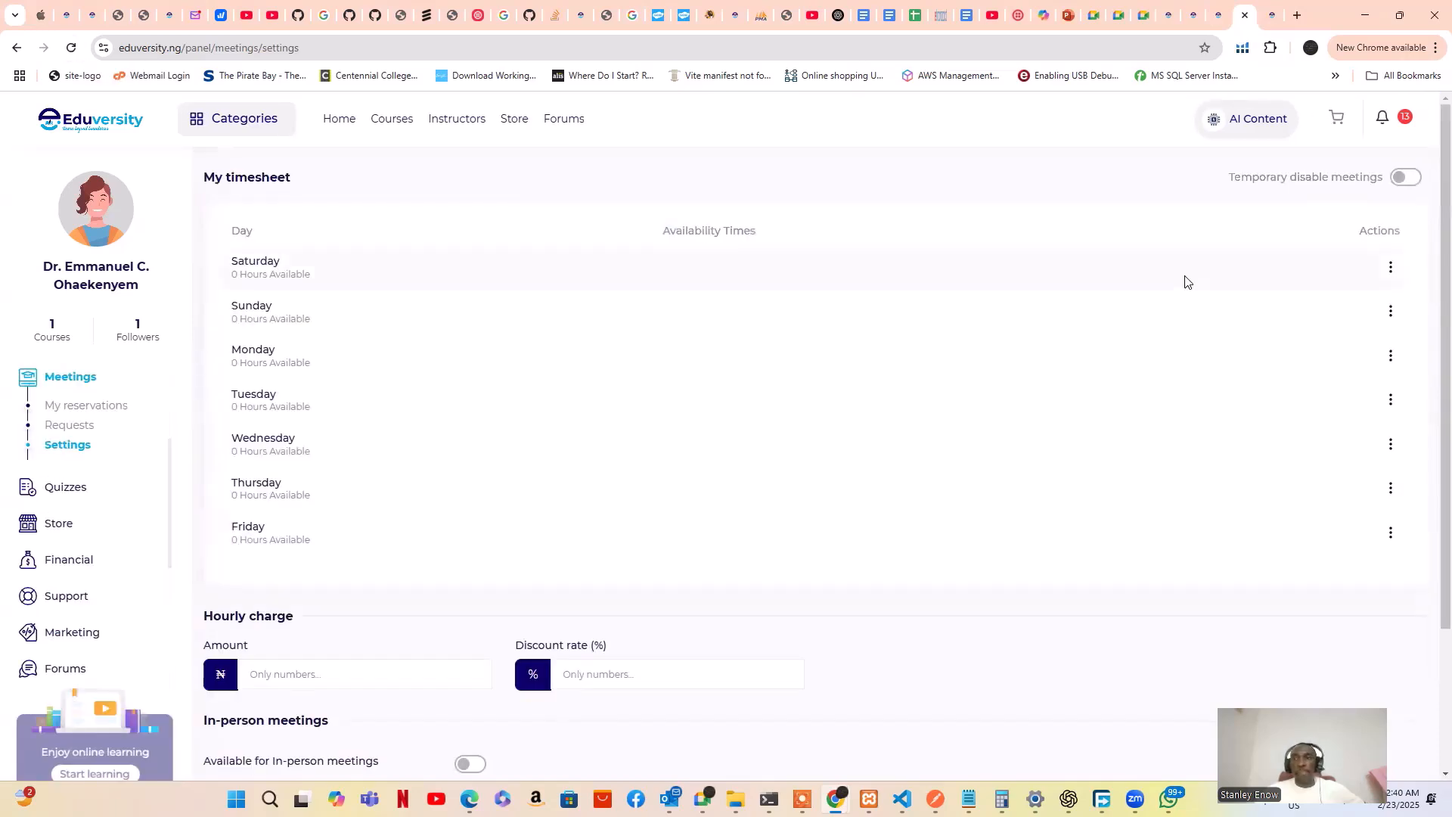
Save a Saturday slot from 10:00 AM to 06:00 PM with meeting type Both
left_click(1390, 271)
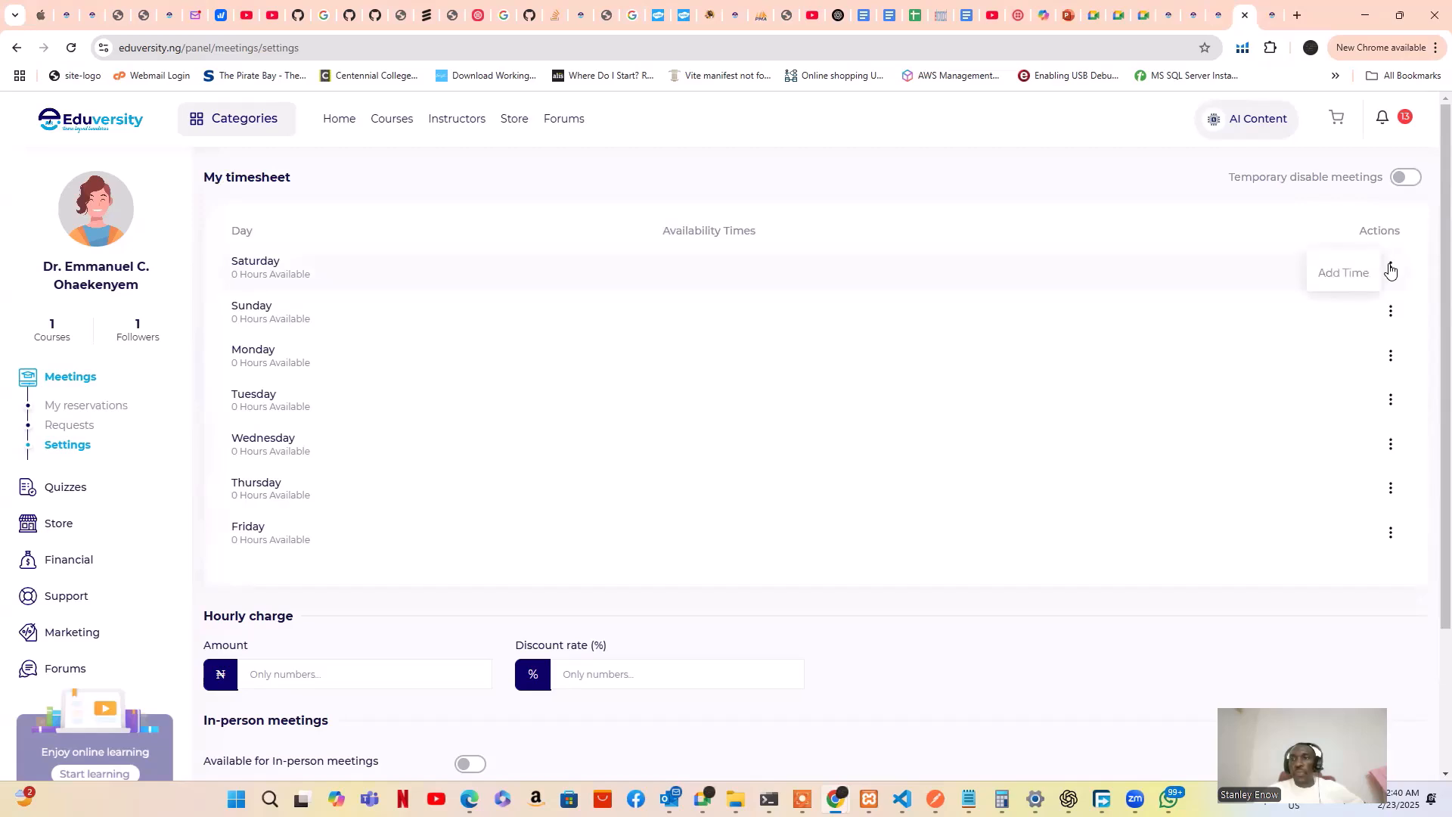
left_click(1343, 273)
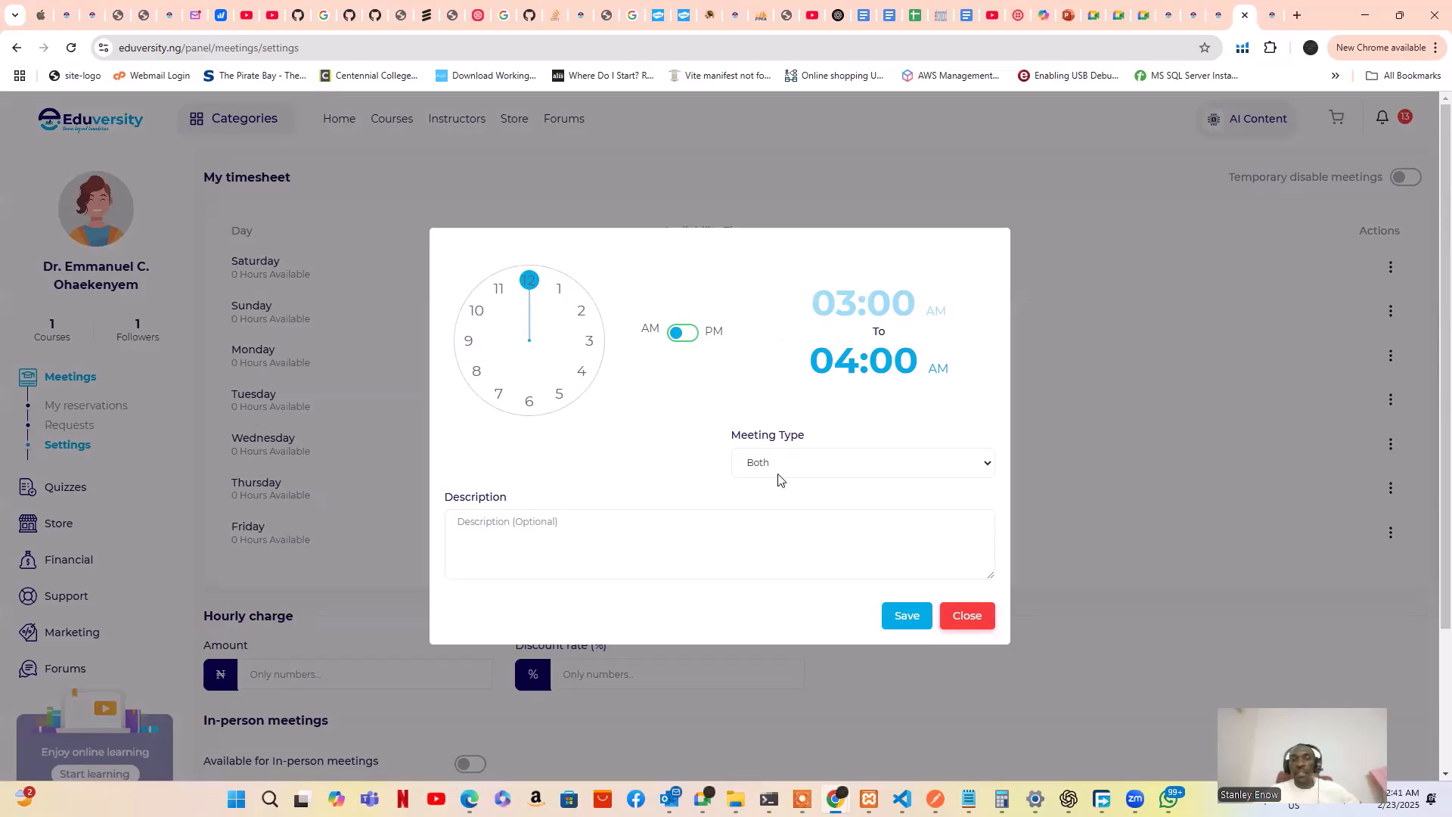
left_click(800, 466)
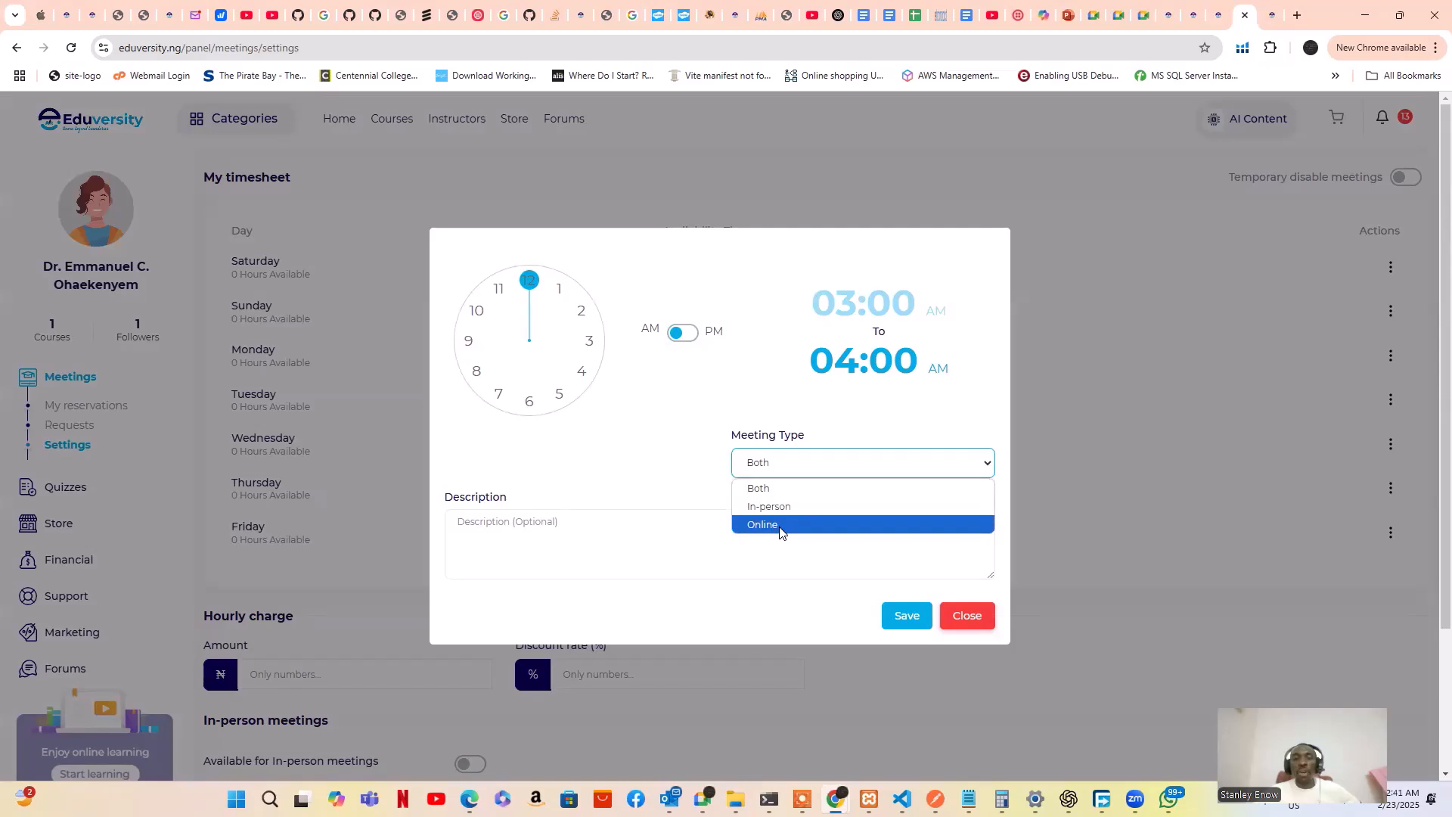
left_click(732, 410)
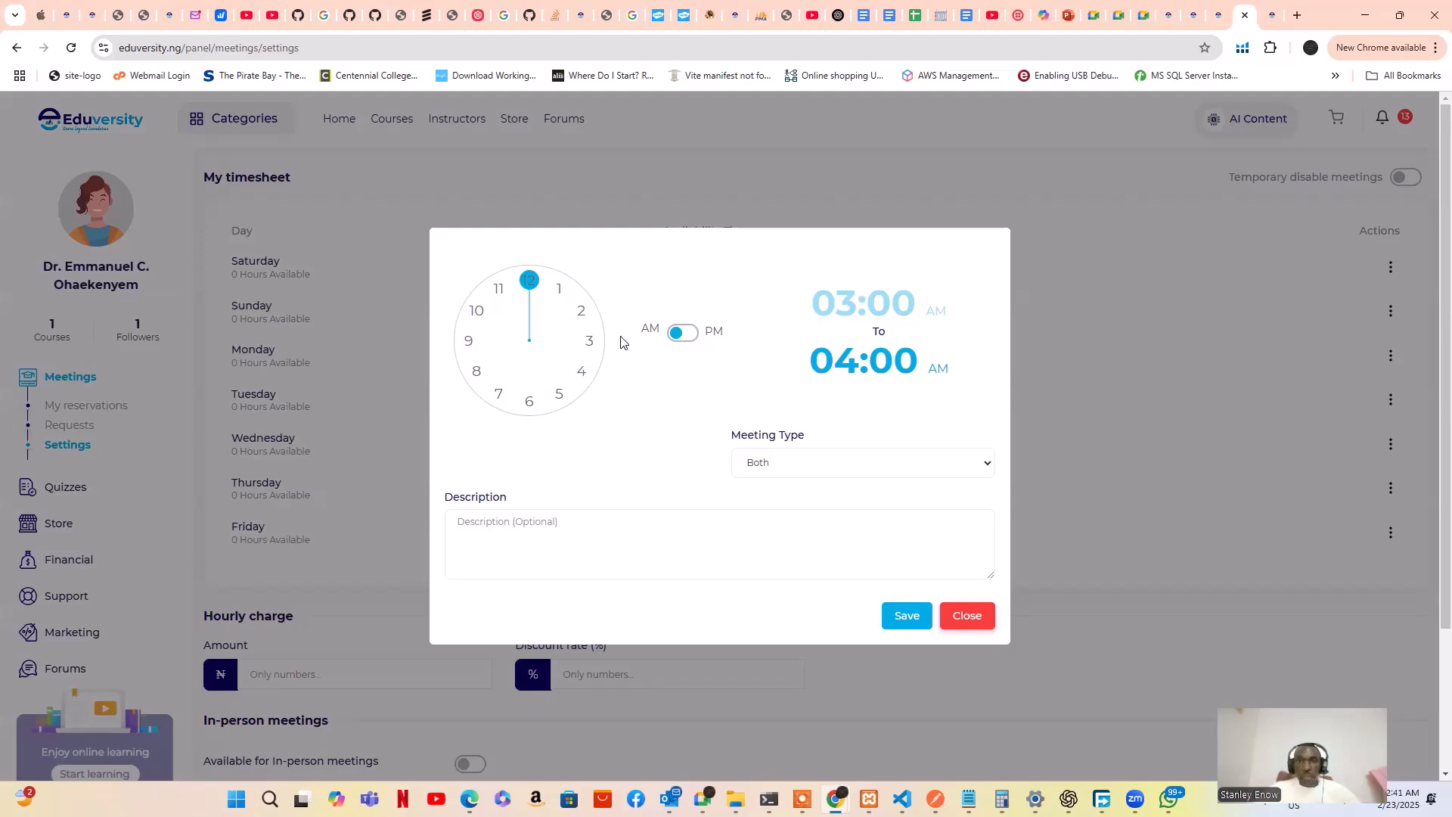
left_click_drag(530, 281, 474, 310)
left_click(529, 282)
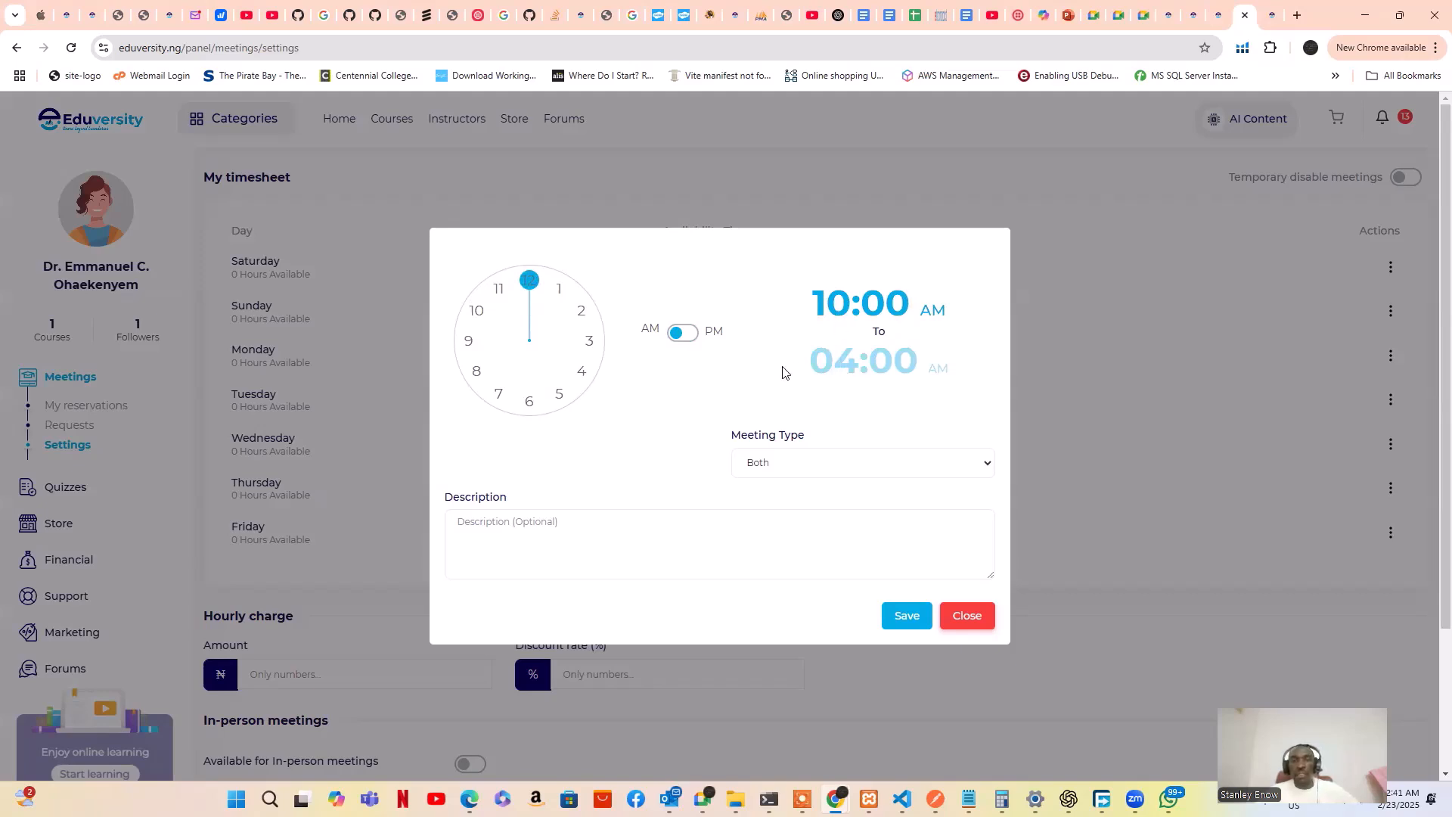
left_click(687, 333)
left_click_drag(570, 306, 540, 421)
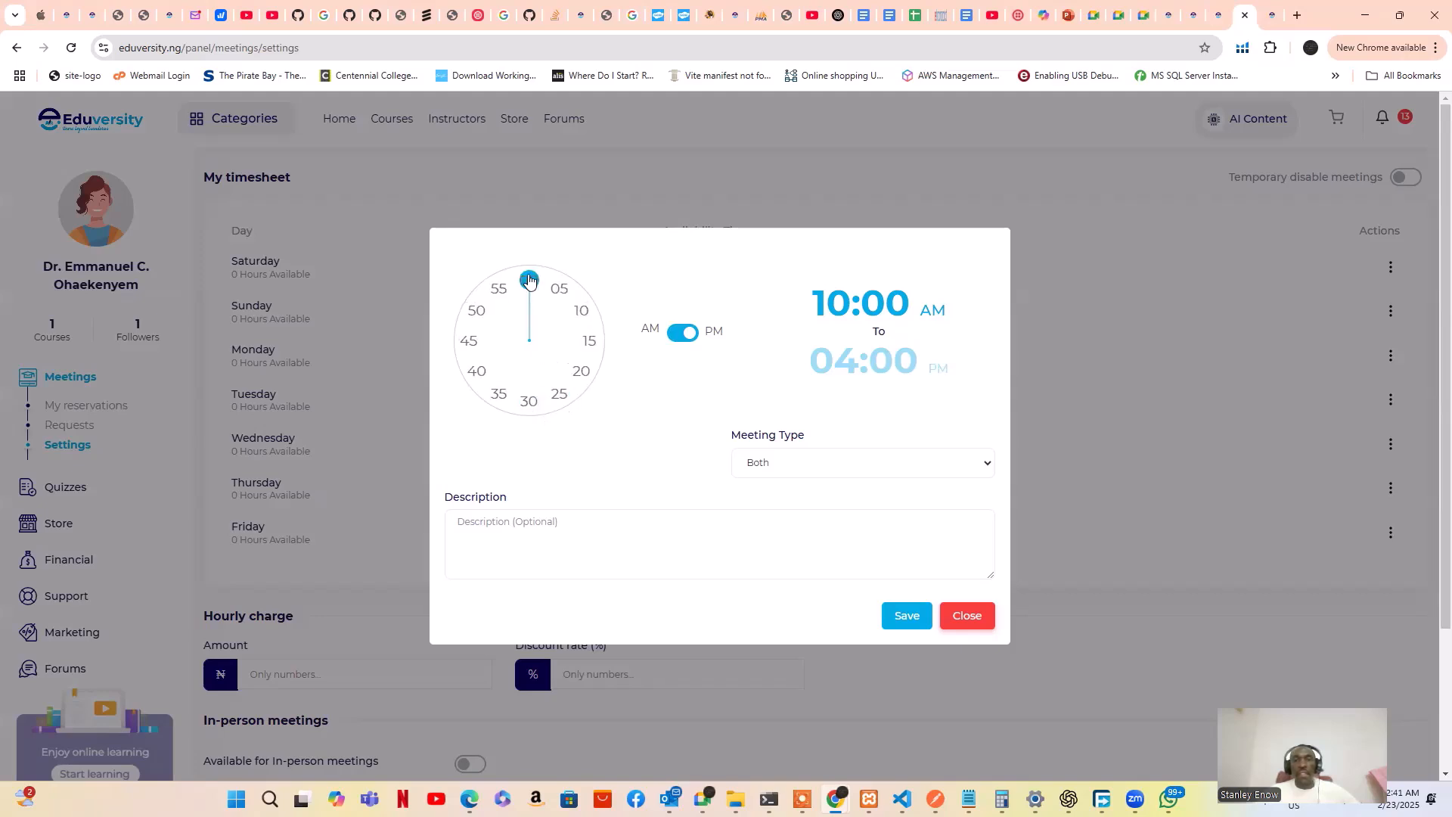
left_click(530, 280)
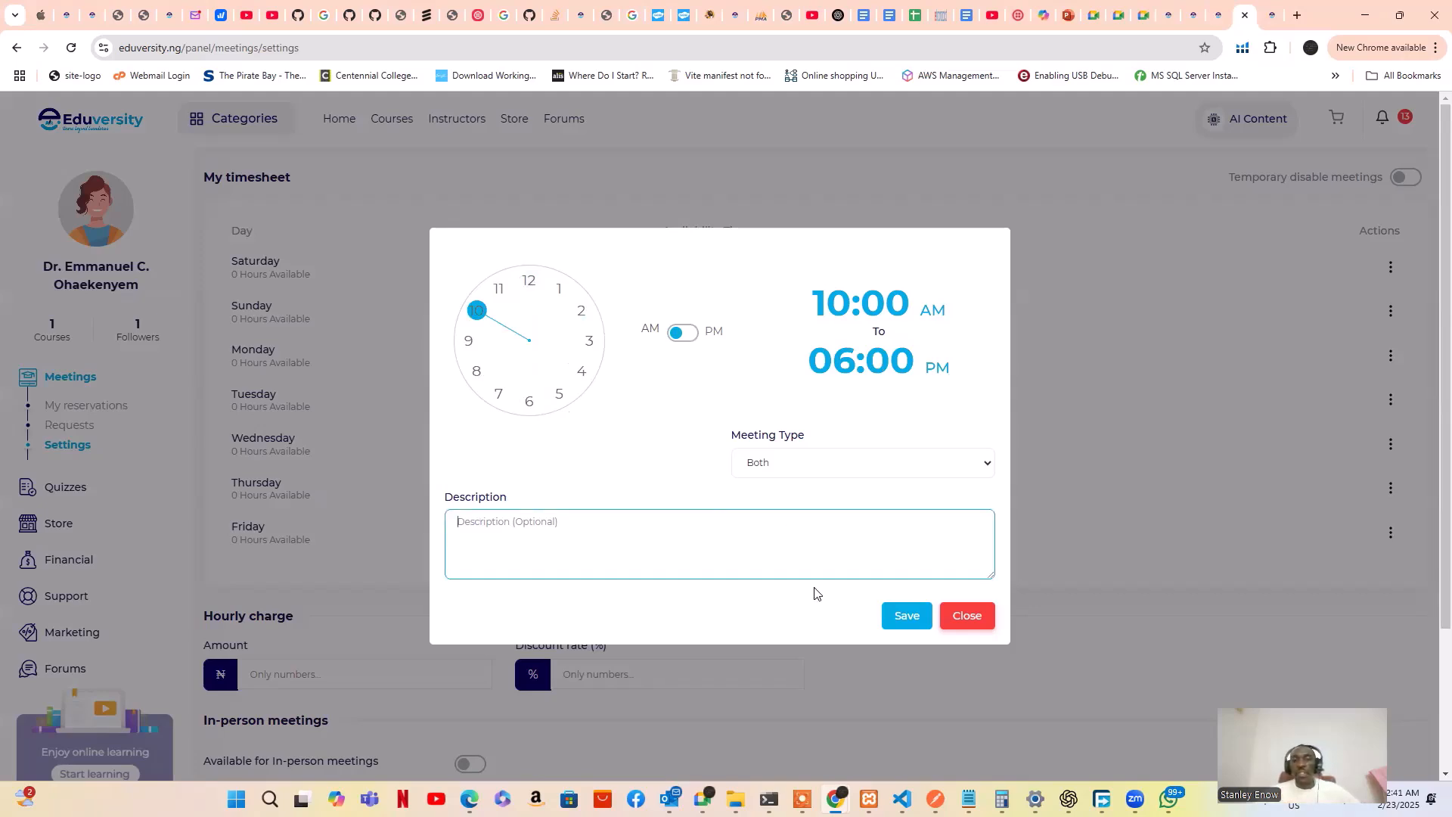
left_click(900, 614)
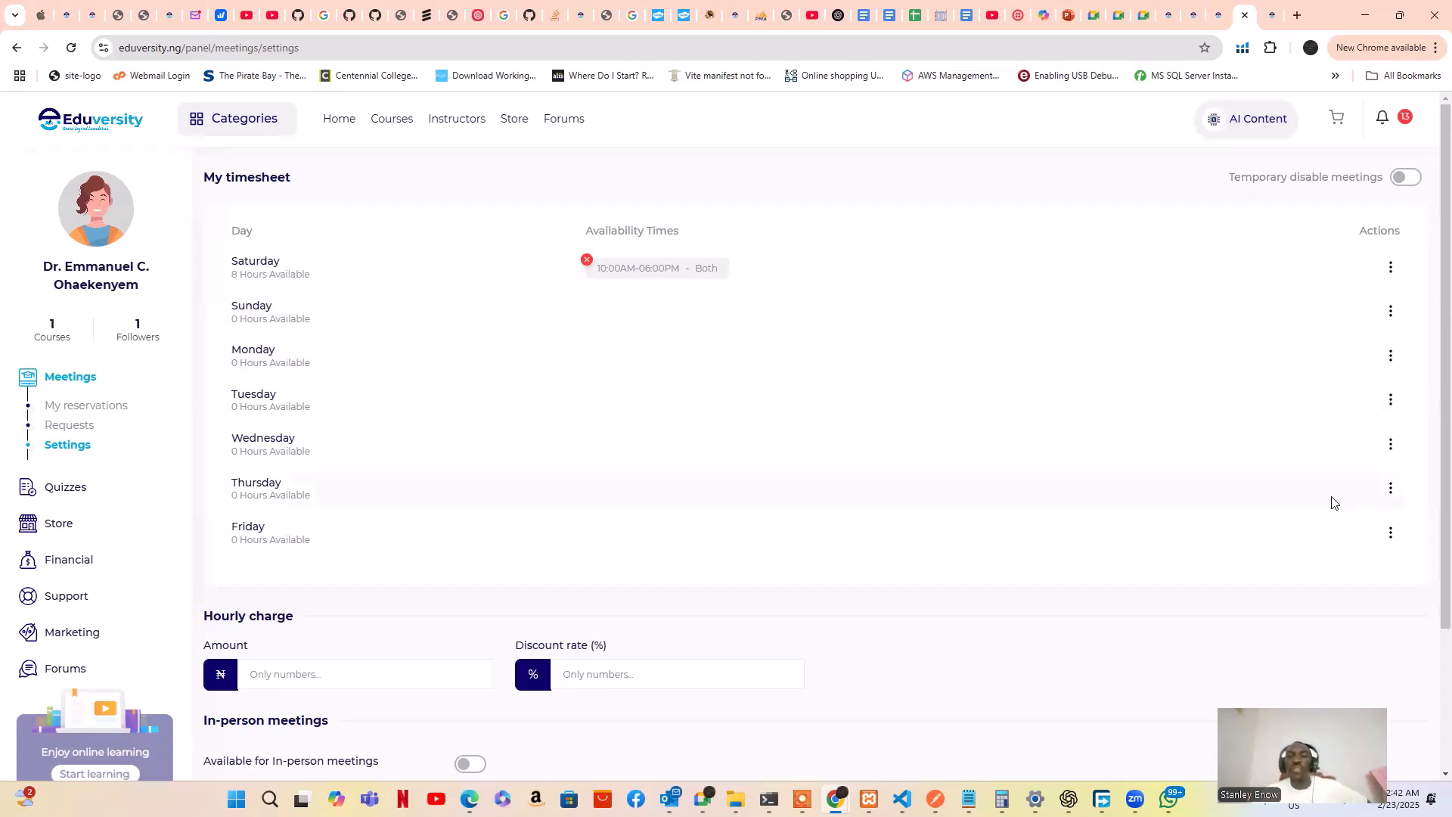
Remove Saturday's 10:00AM–06:00PM slot and confirm Delete
left_click(587, 261)
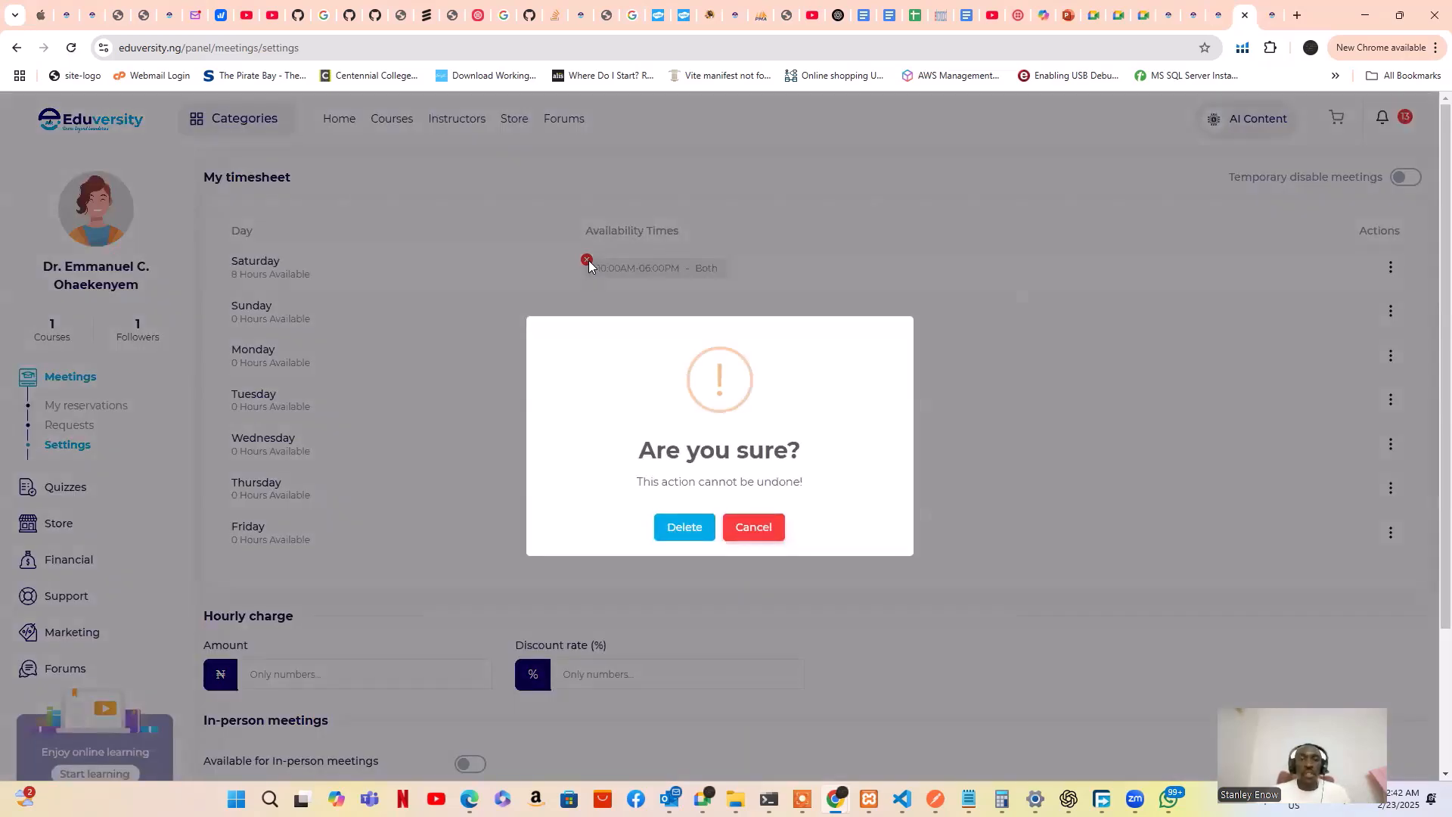
left_click(684, 528)
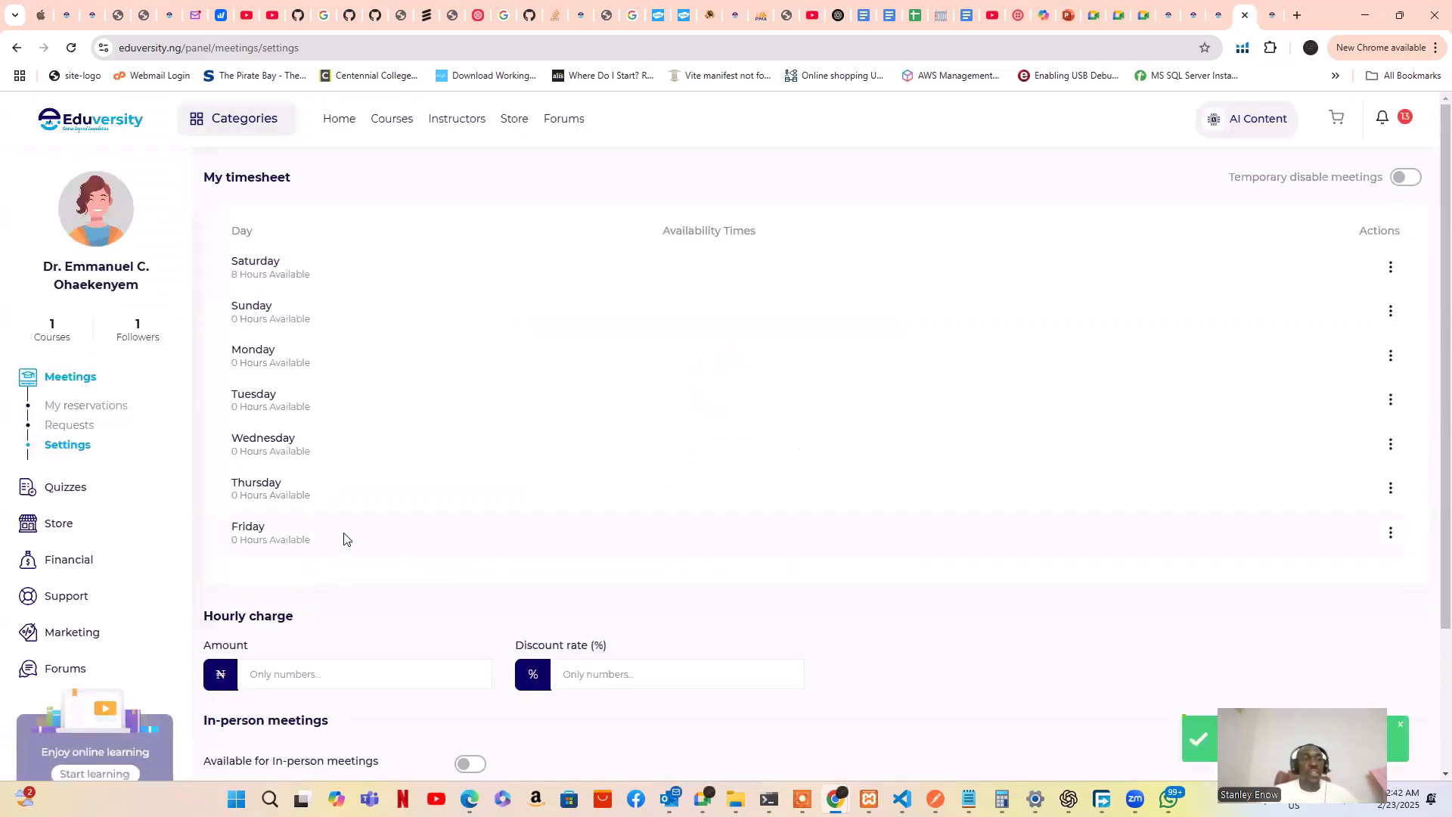
Browse the Requests and My reservations pages, ending on Requests with 0 meetings
left_click(67, 427)
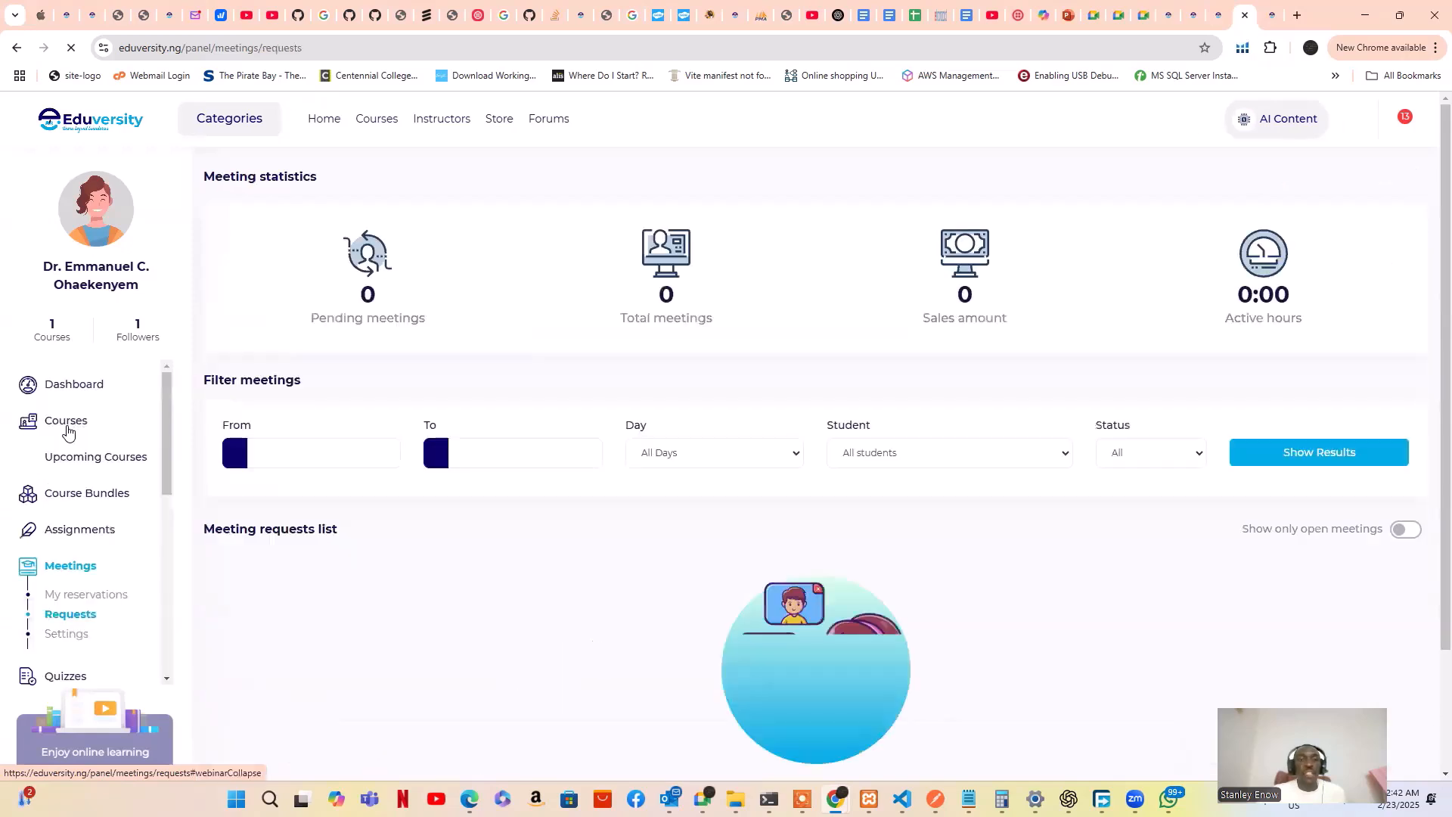
scroll(298, 446, "down", 2)
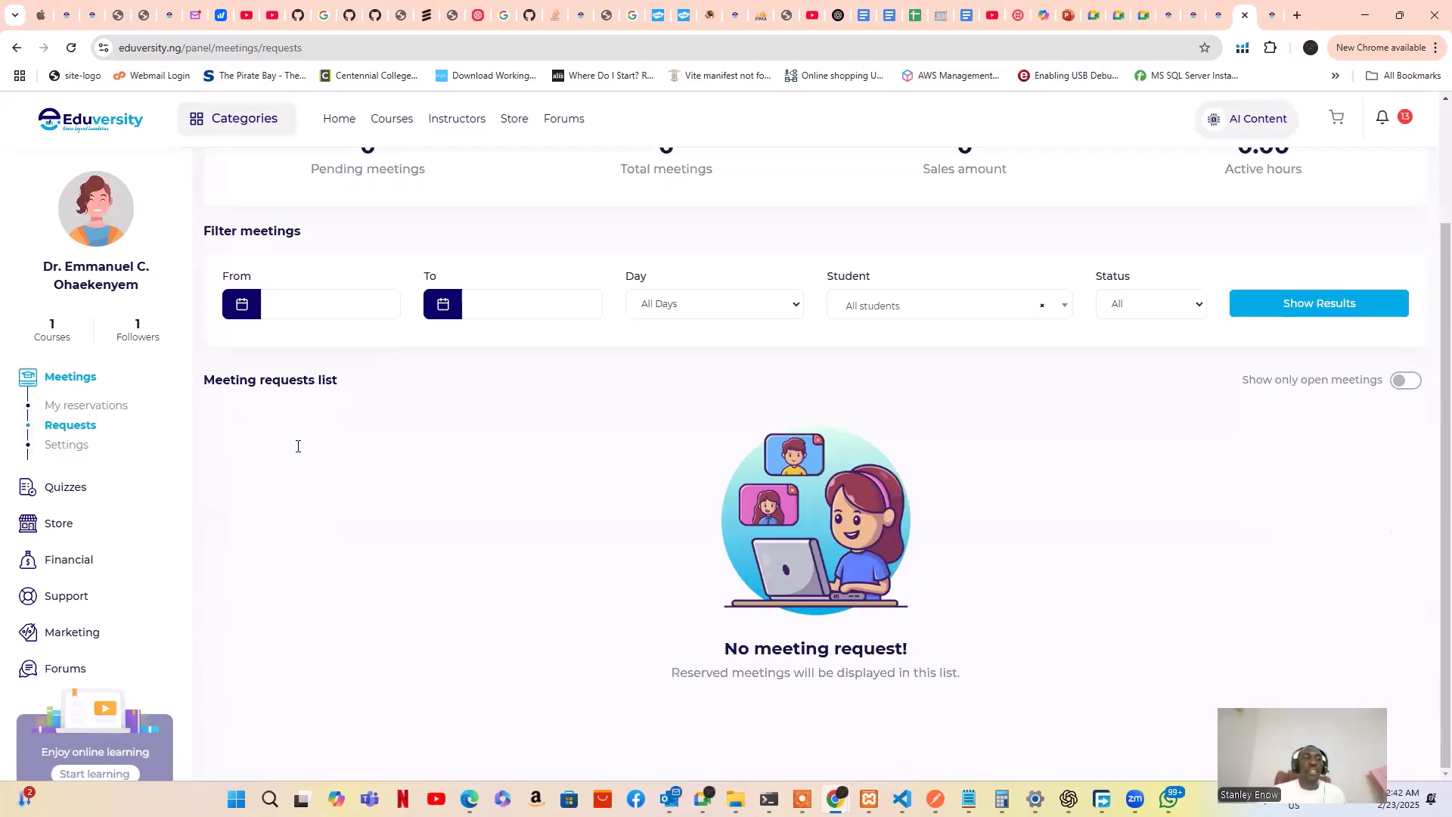
left_click(98, 411)
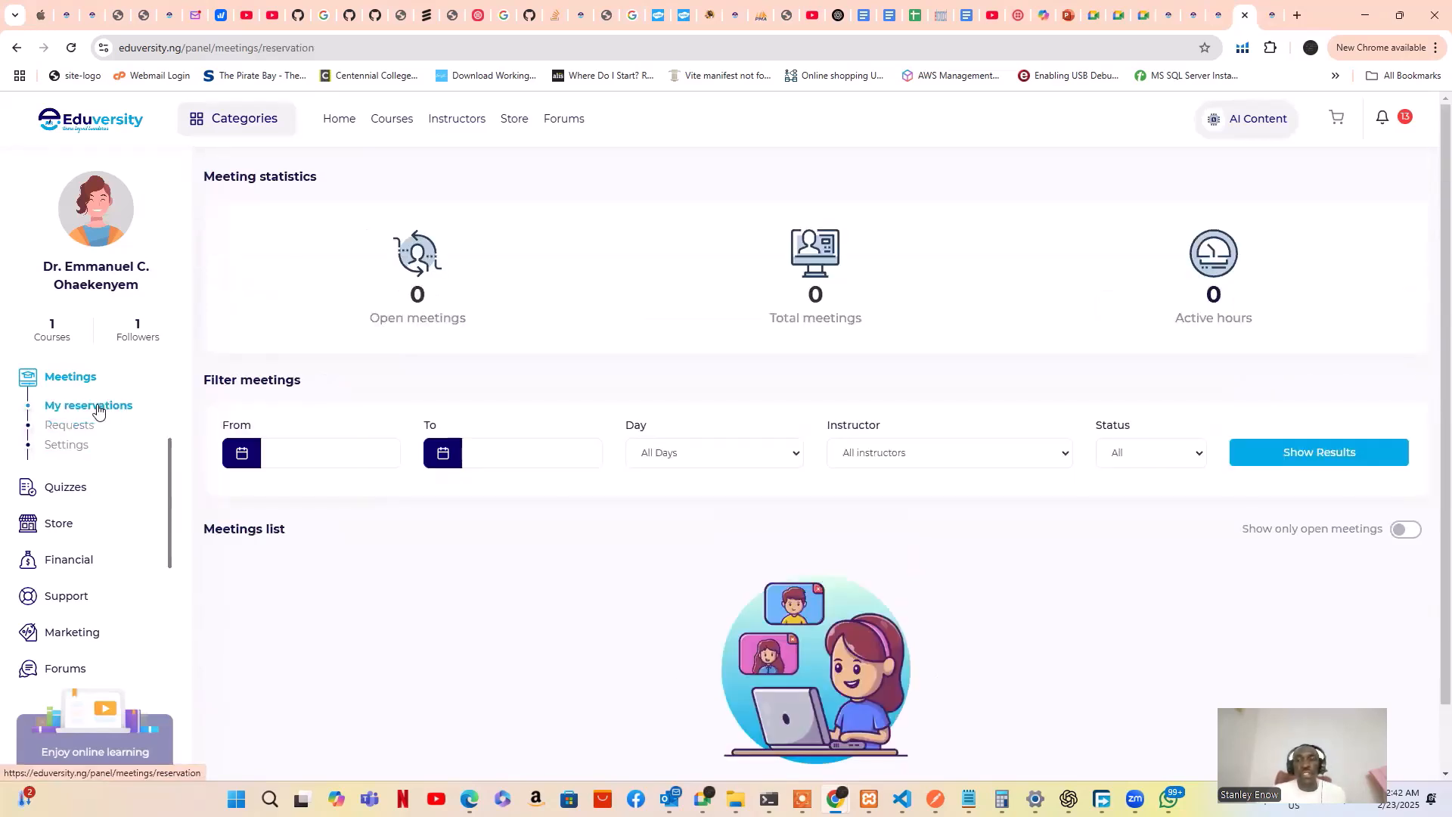
scroll(380, 438, "down", 1)
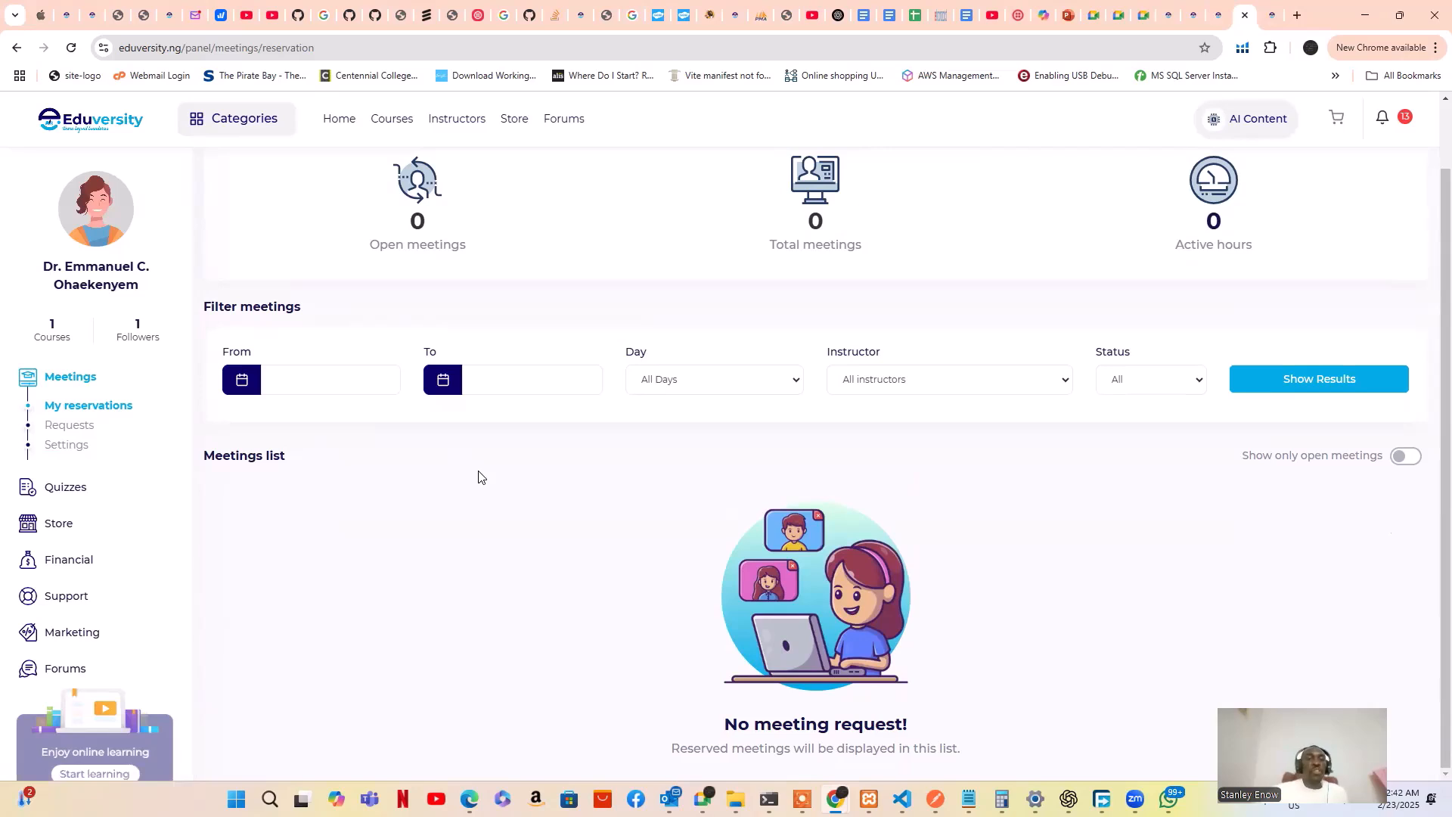
left_click(64, 431)
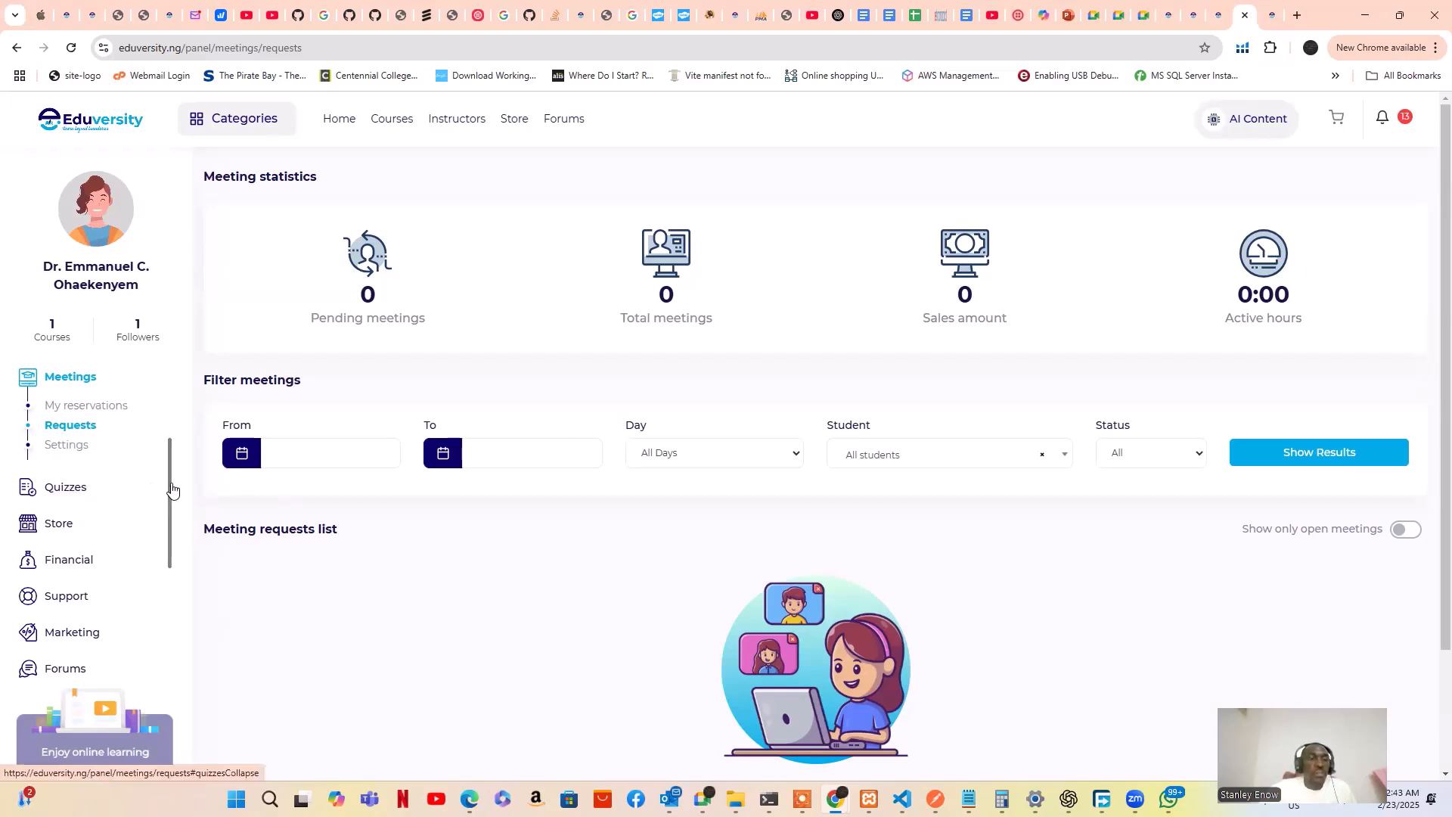
Start a new quiz and set its course to Inorganic chemistry Practical 1
scroll(172, 505, "down", 1)
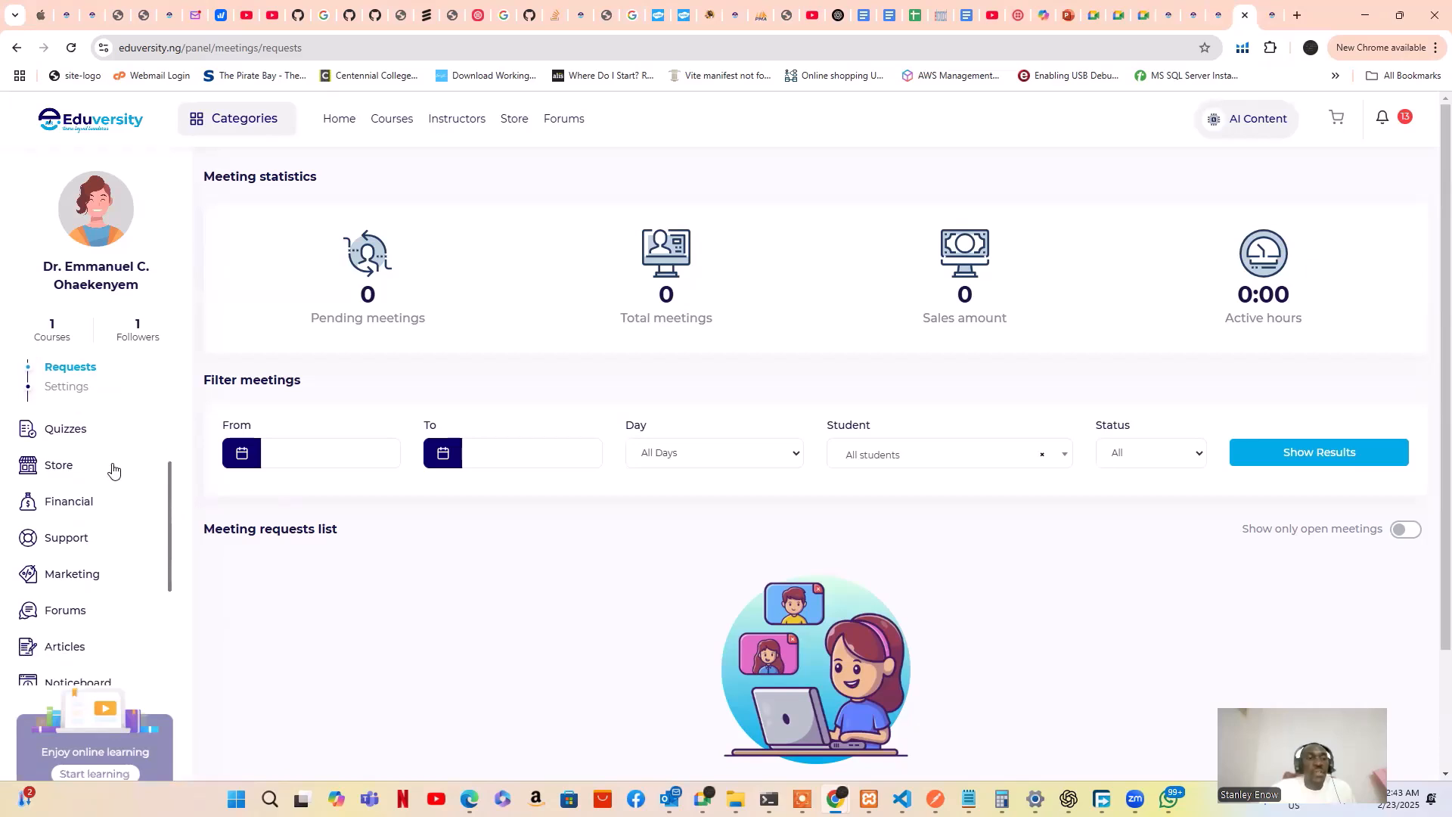
left_click(84, 441)
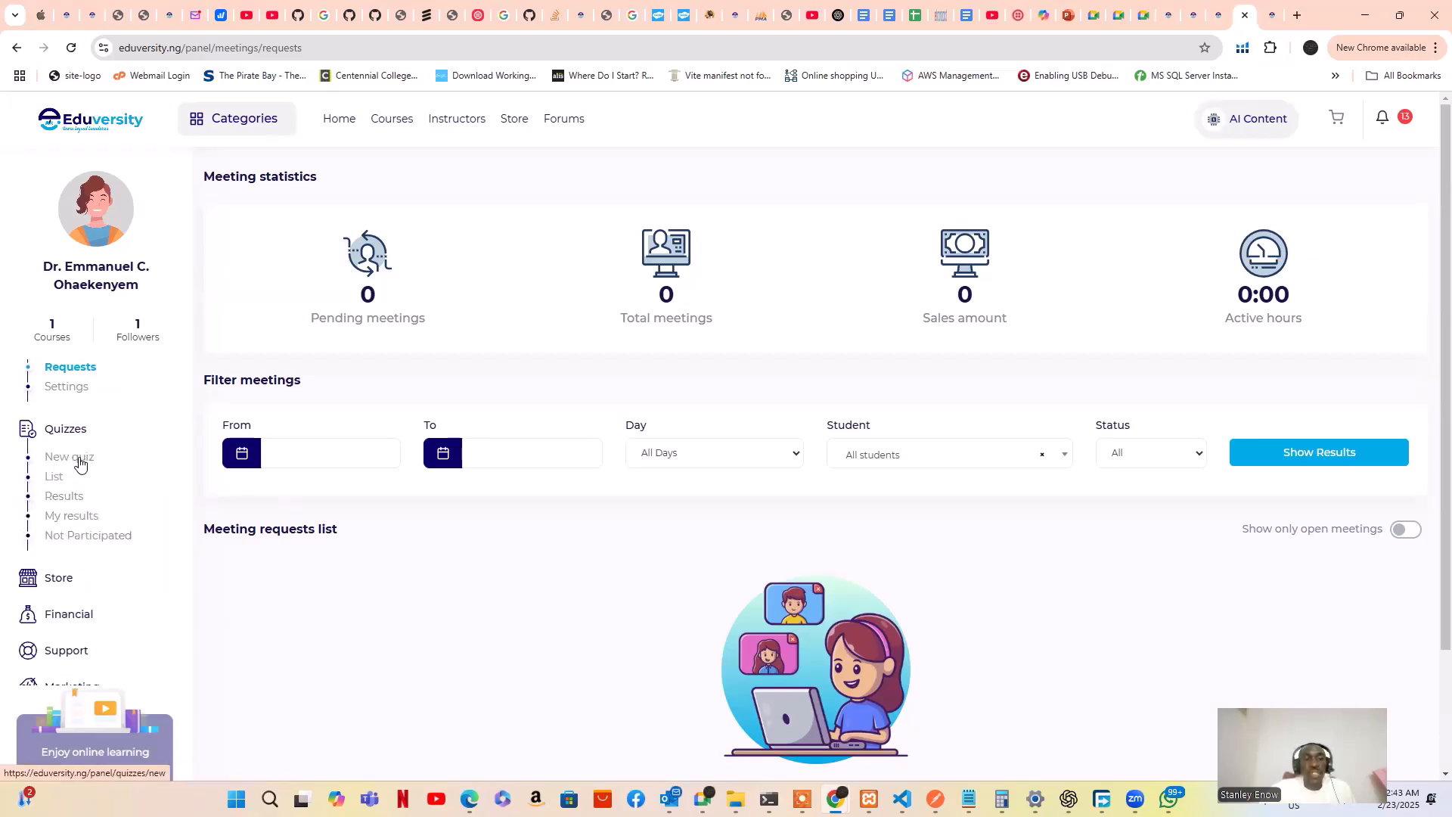
left_click(80, 464)
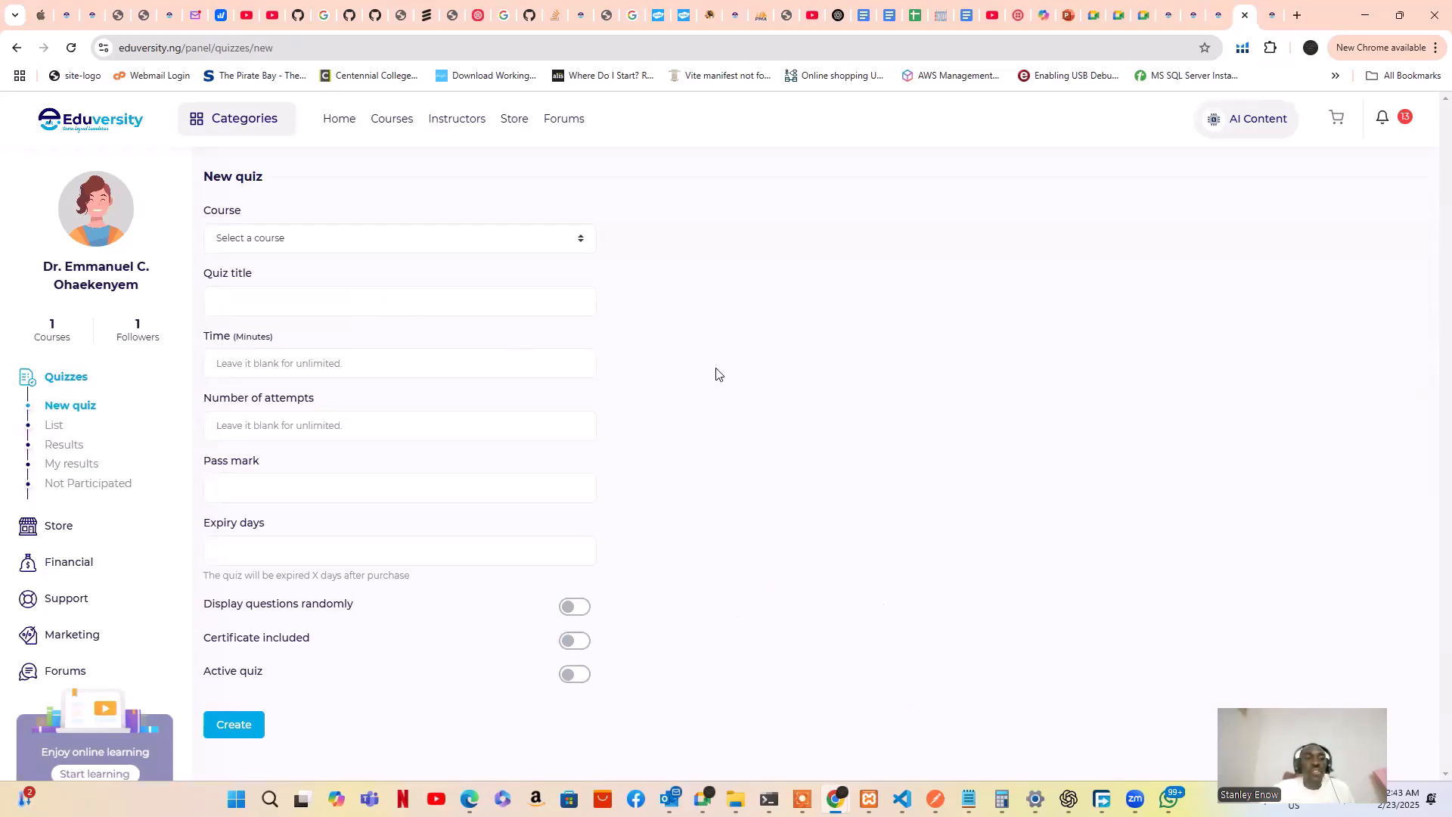
left_click(487, 244)
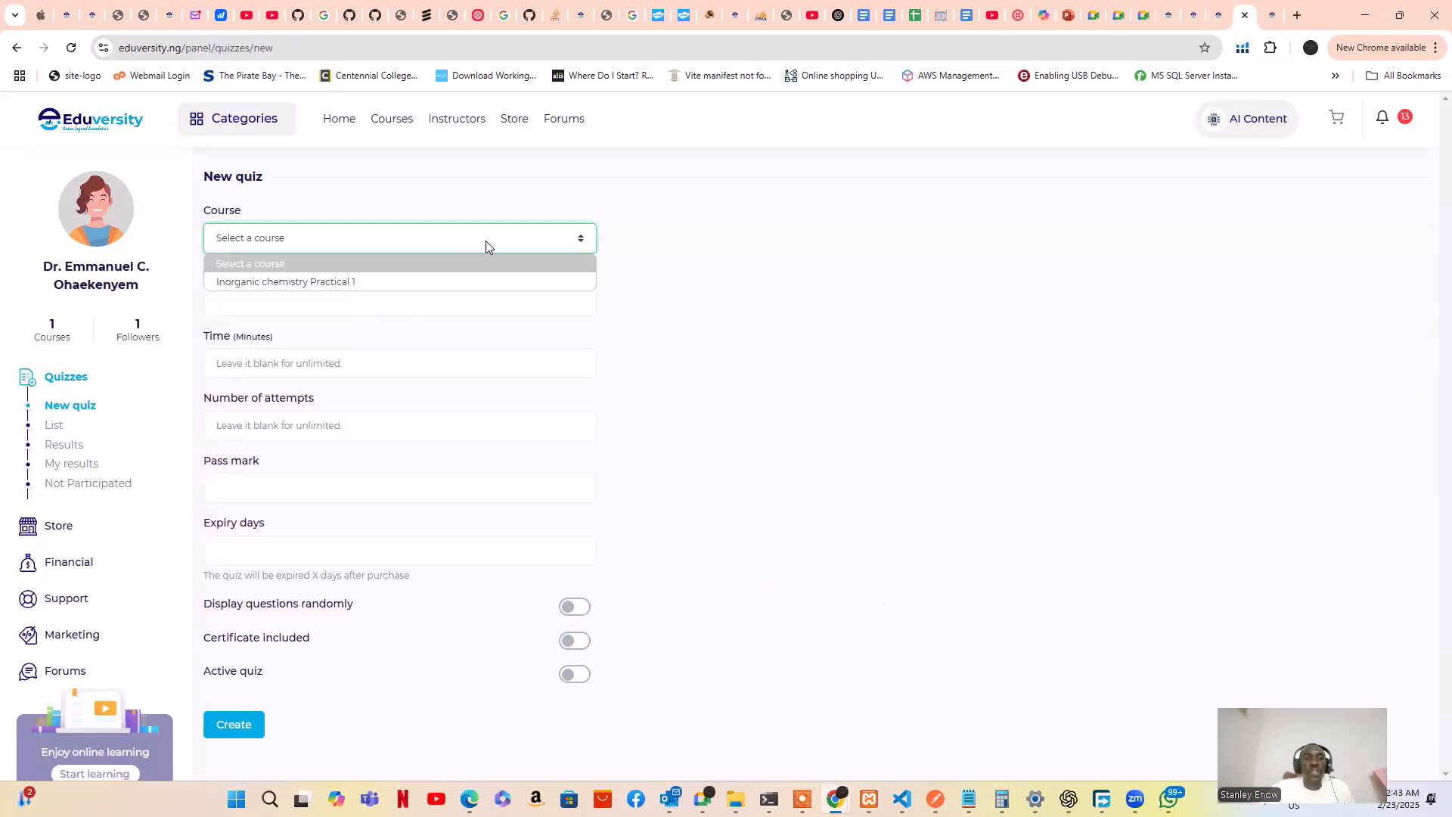
left_click(427, 284)
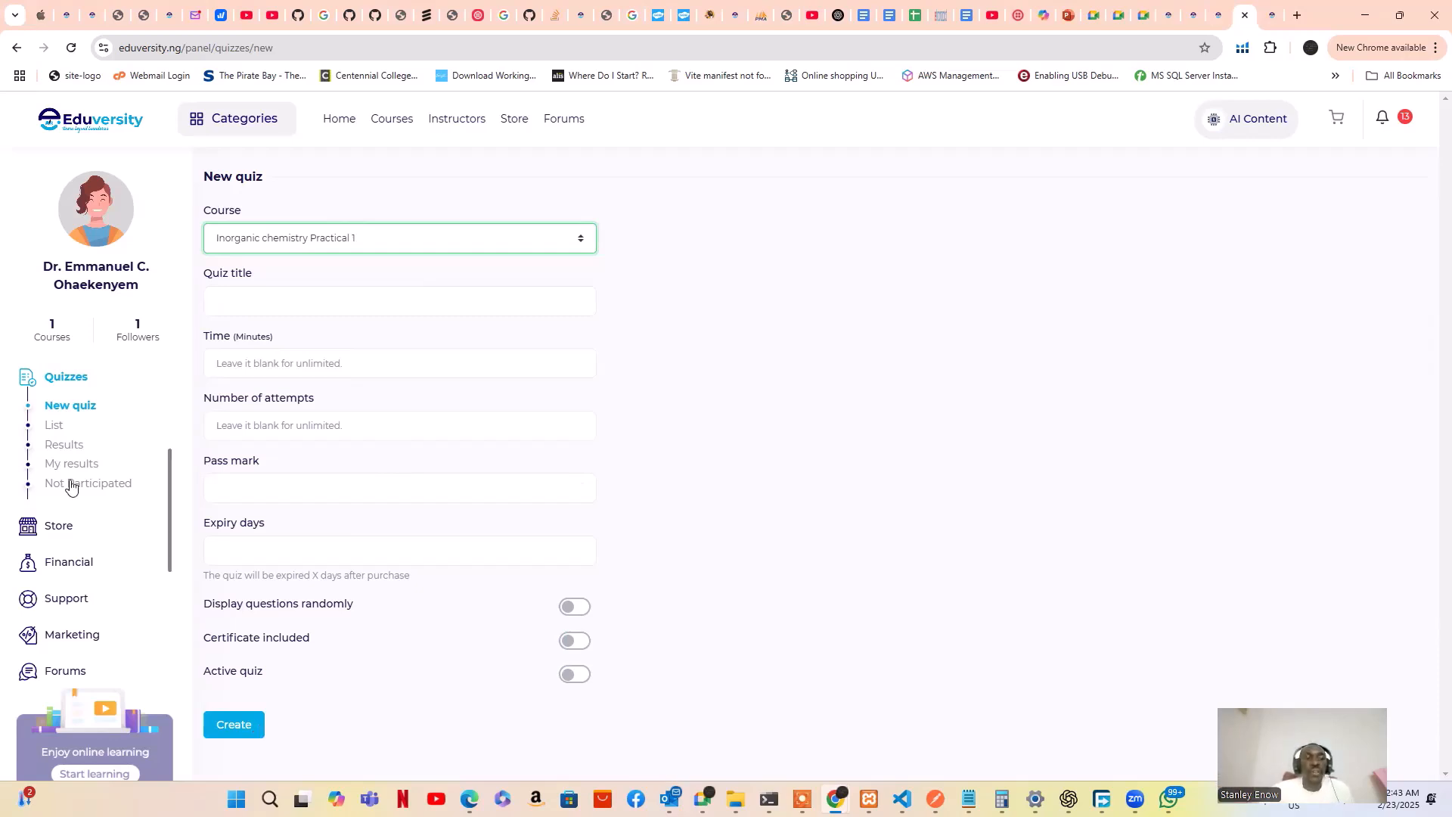
View the quizzes list showing 0 quizzes, 0 questions and 0 students
left_click(53, 430)
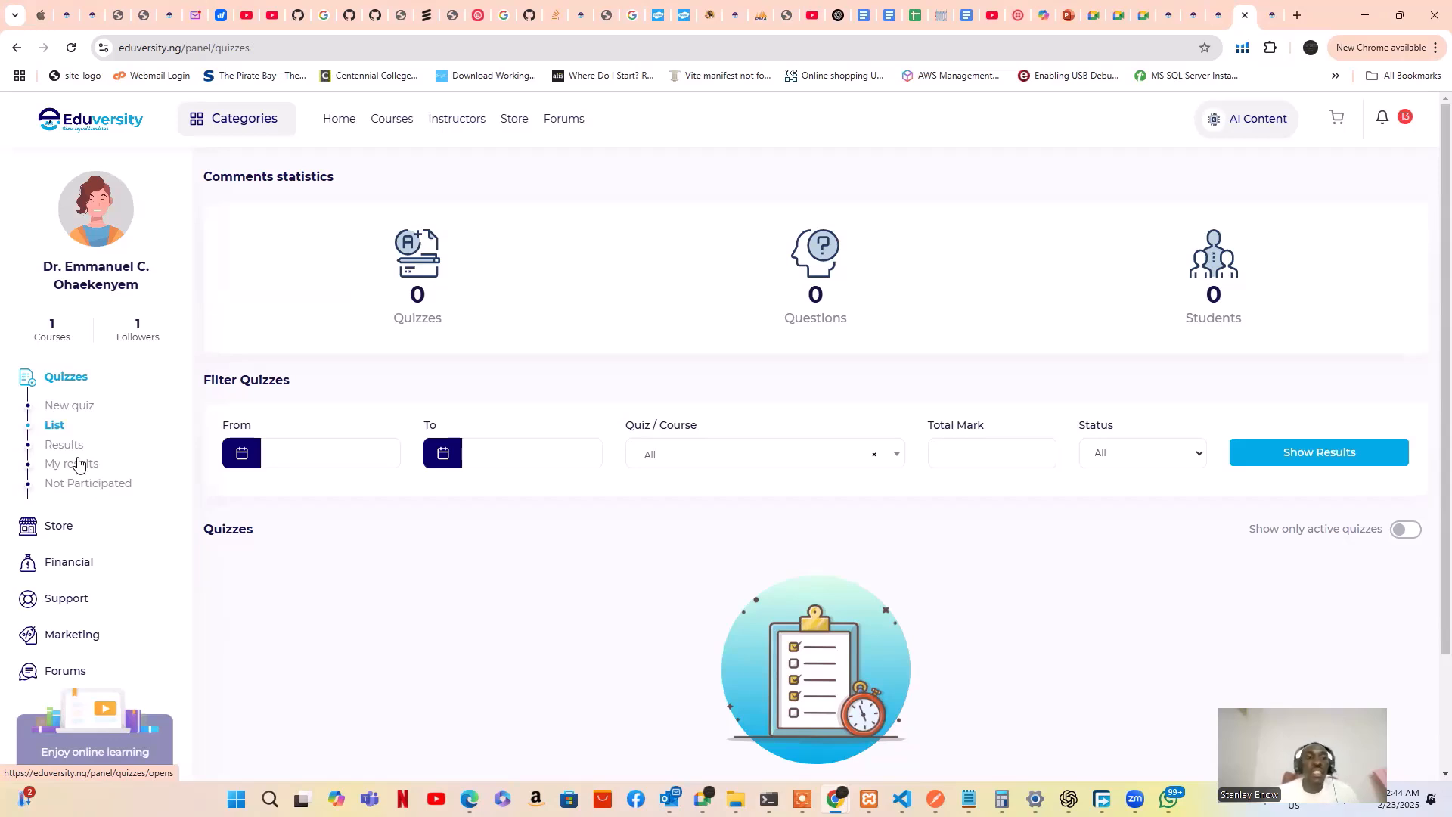
scroll(74, 458, "down", 1)
scroll(73, 457, "up", 1)
scroll(73, 457, "down", 1)
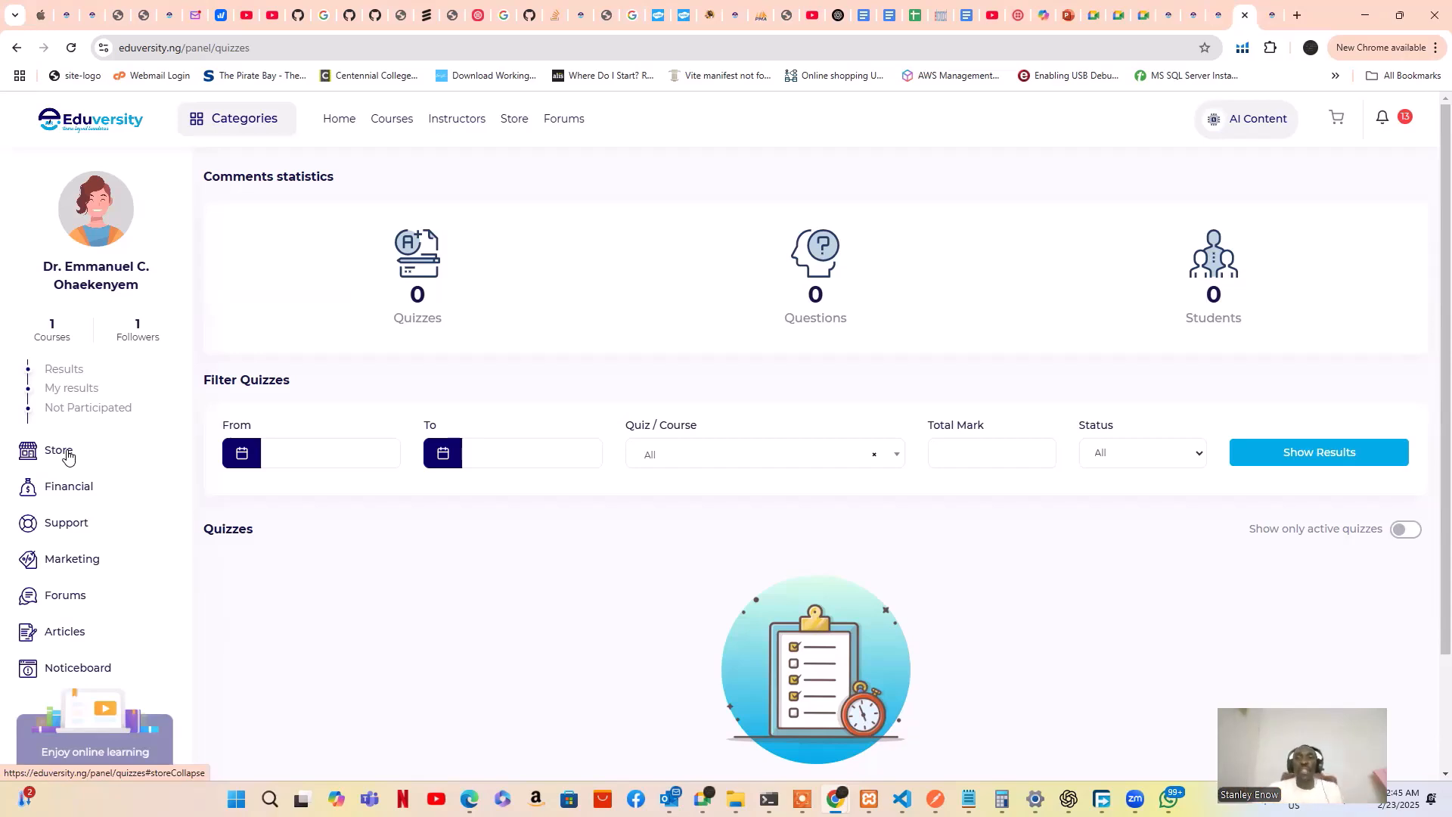
Start a new Store product, keeping the type as Physical
left_click(67, 456)
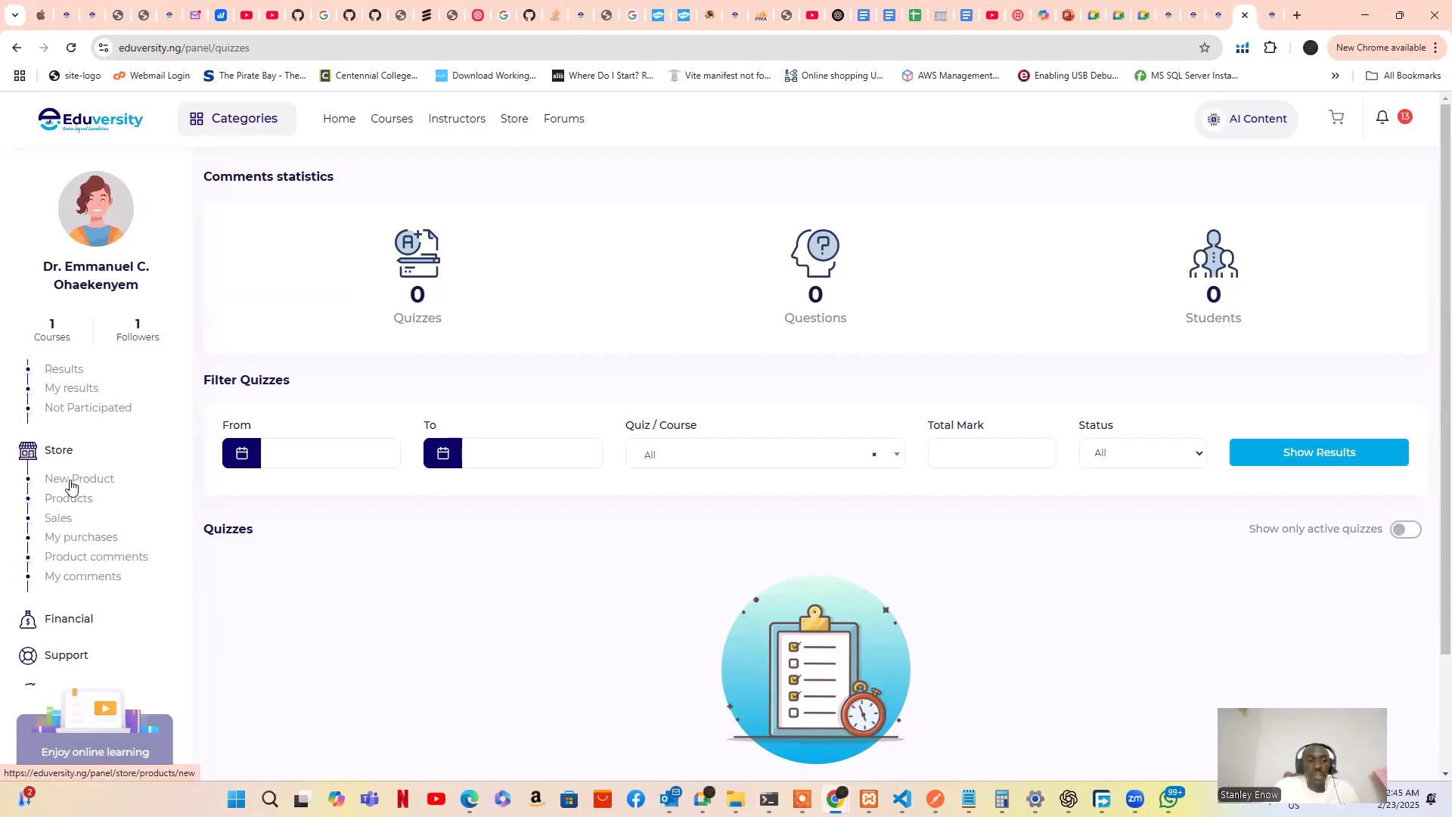
left_click(71, 485)
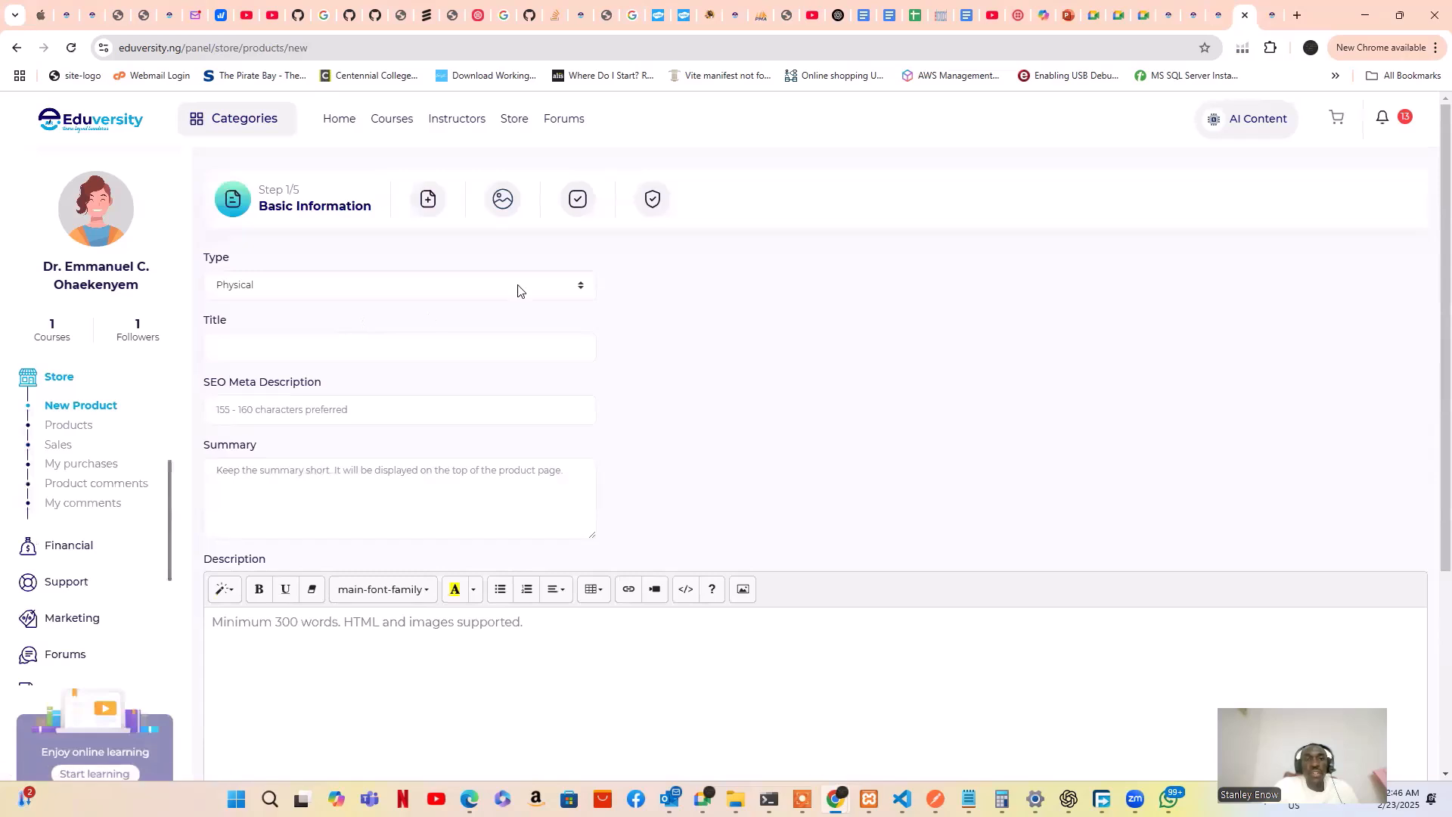
left_click(528, 291)
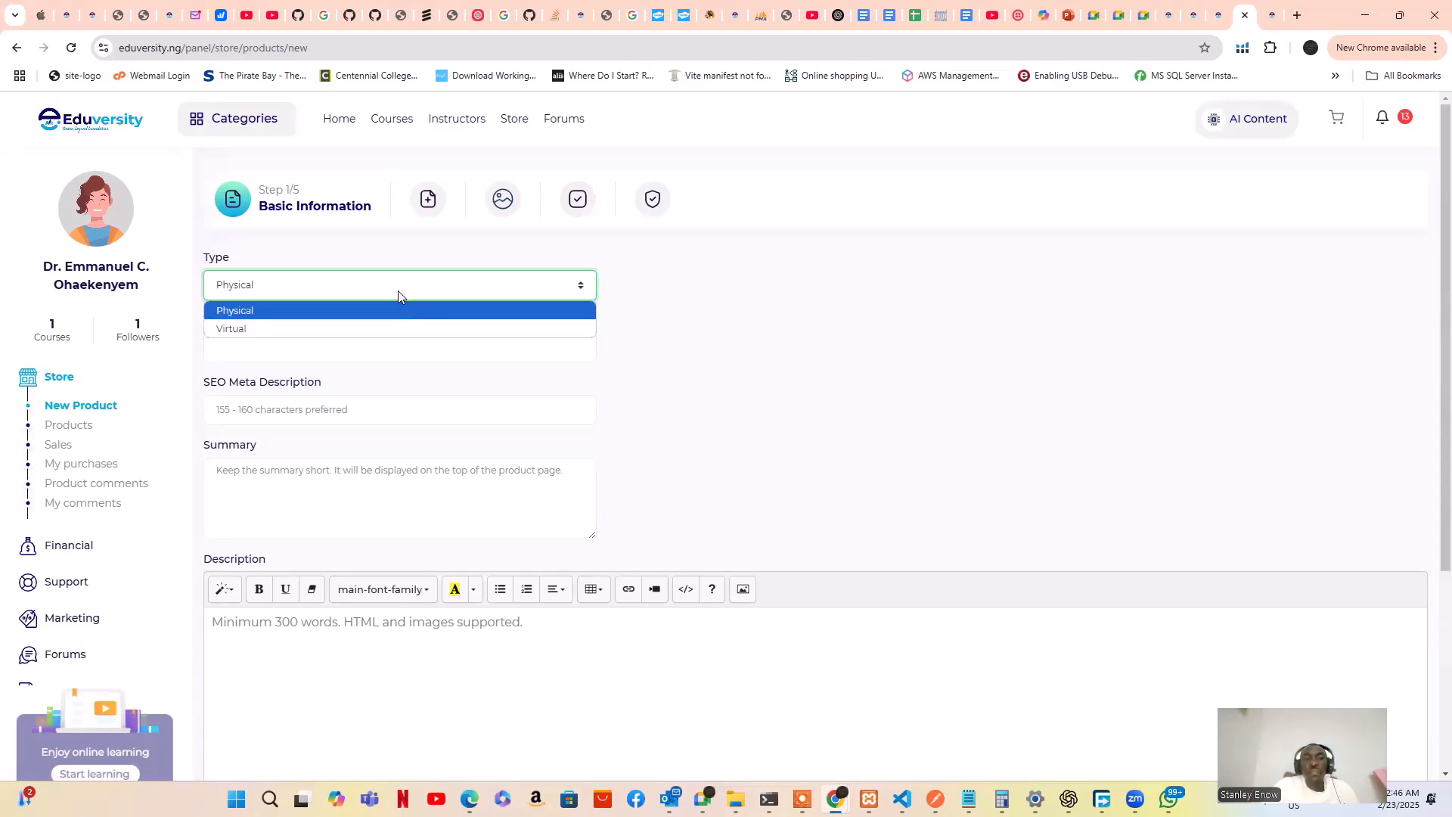
left_click(647, 302)
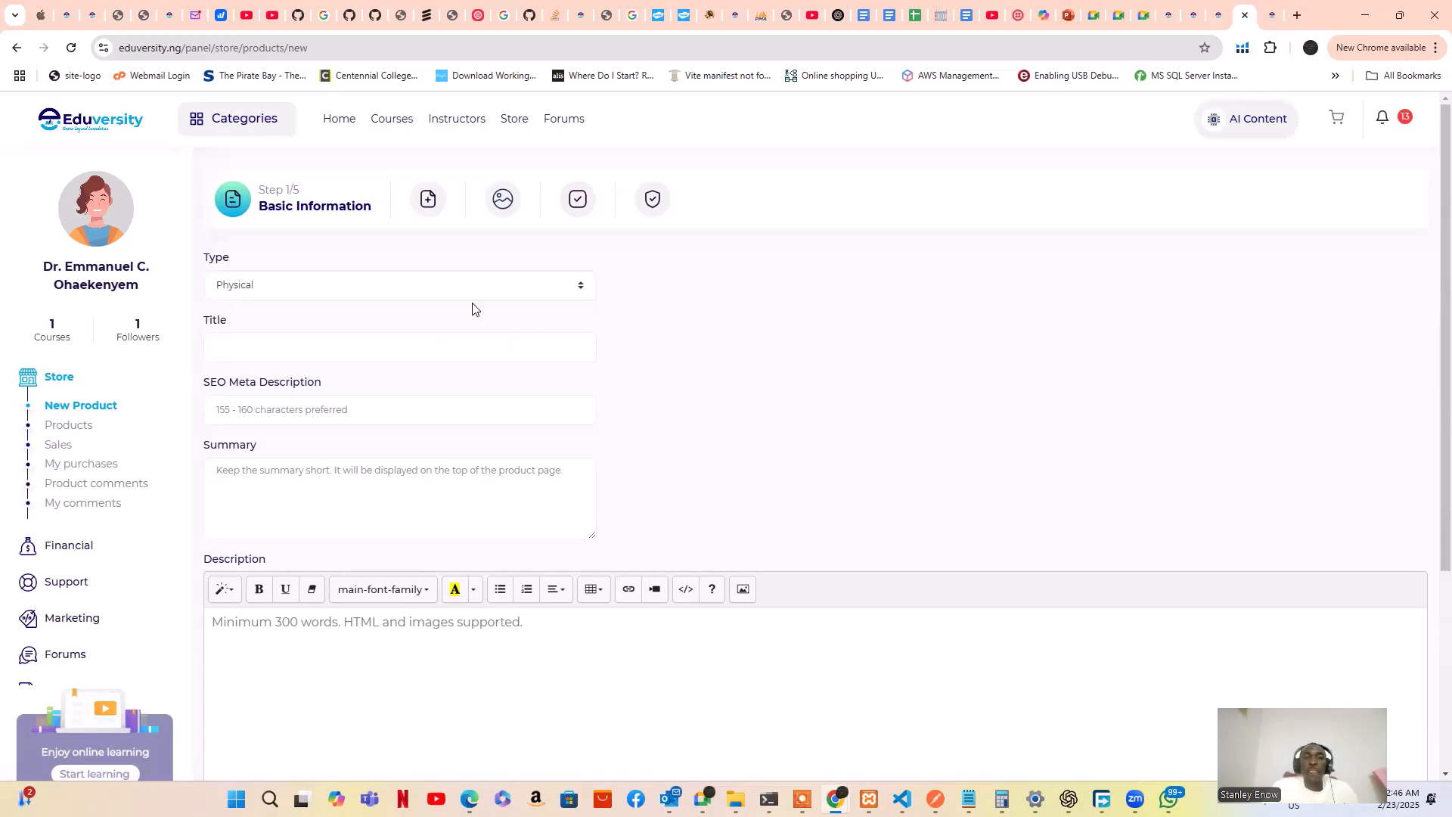
Step through the Title, SEO meta description, Summary and Description fields without entering text
left_click(383, 348)
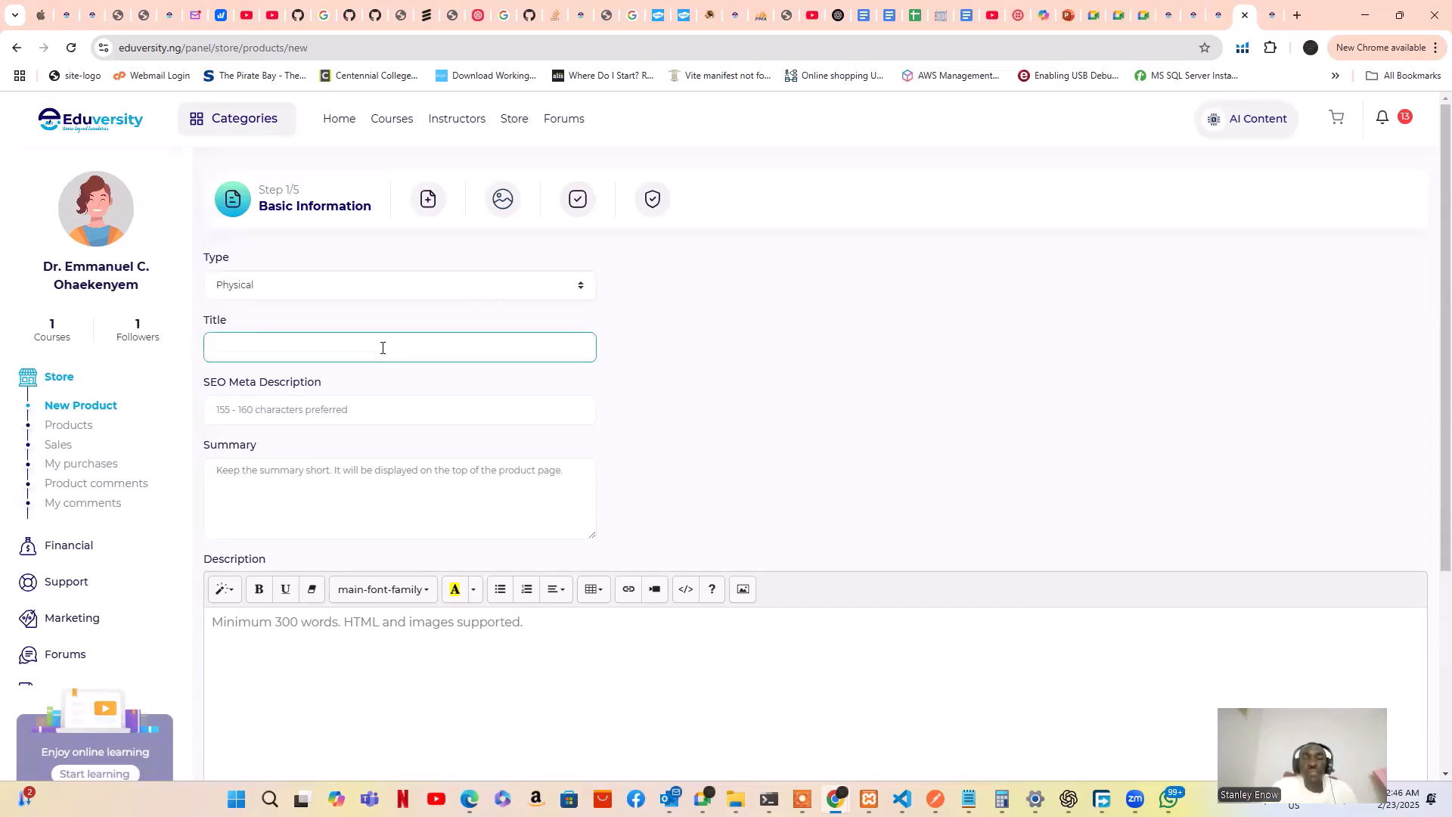
left_click(425, 409)
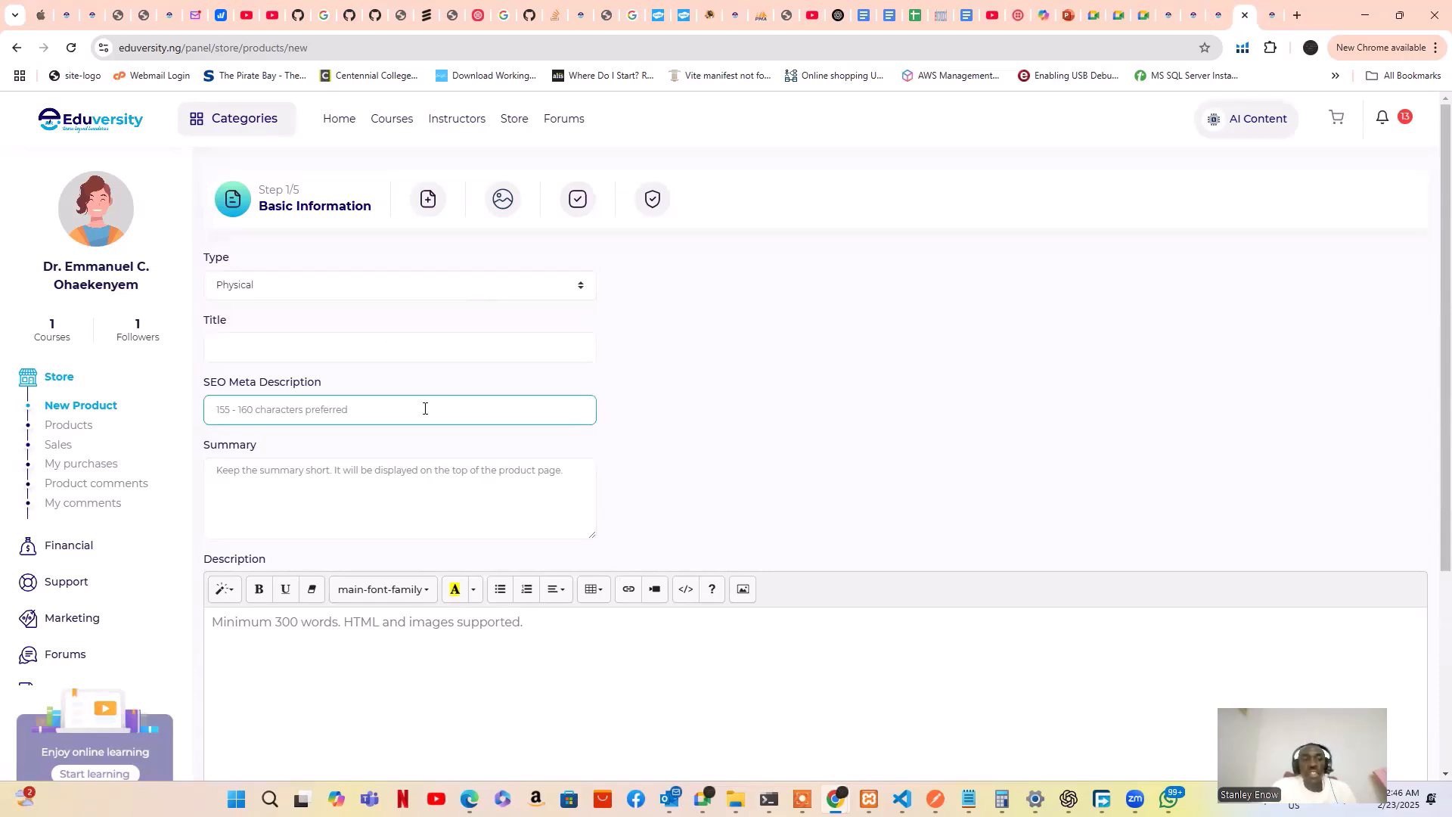
left_click(387, 512)
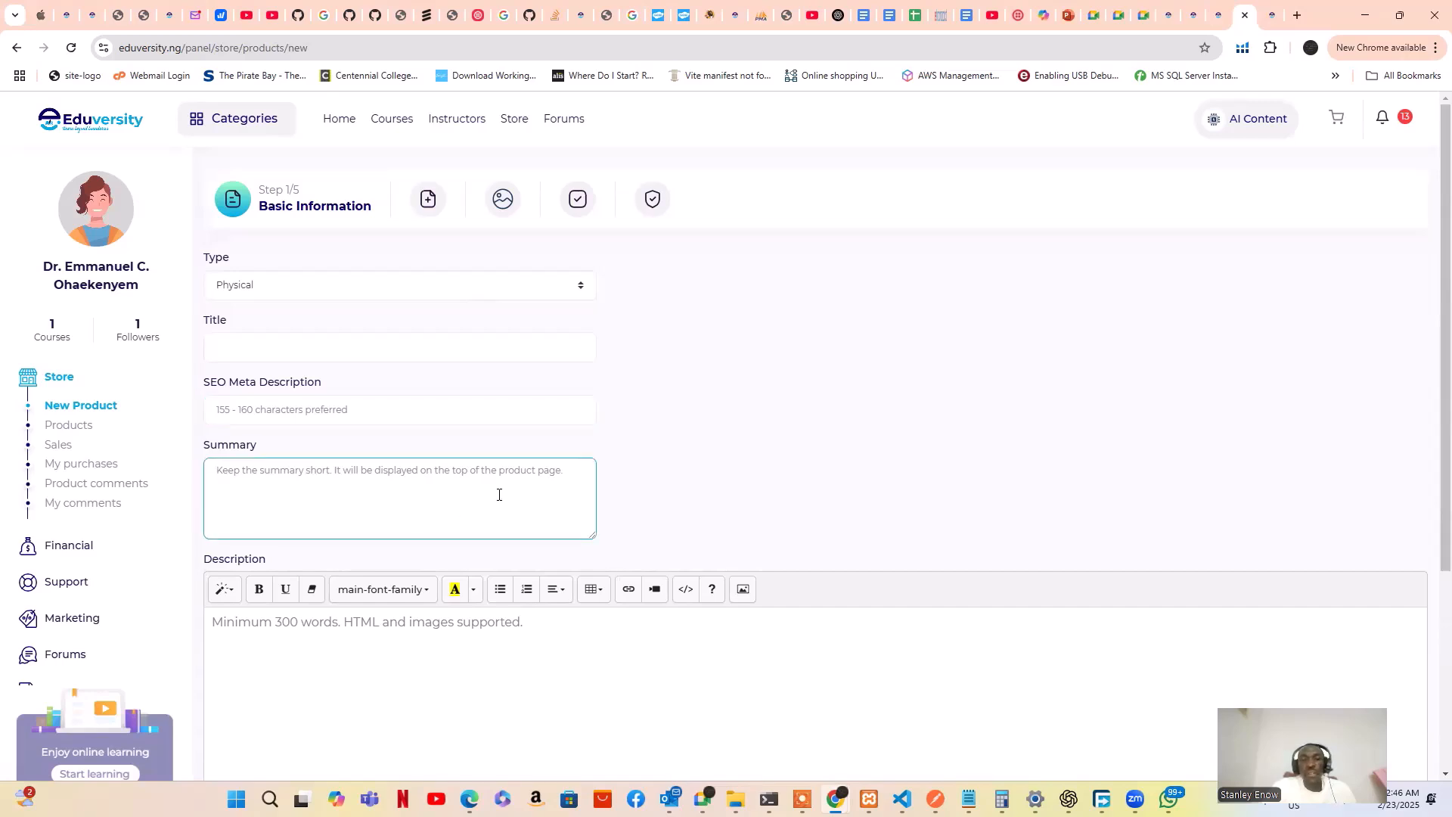
left_click(547, 649)
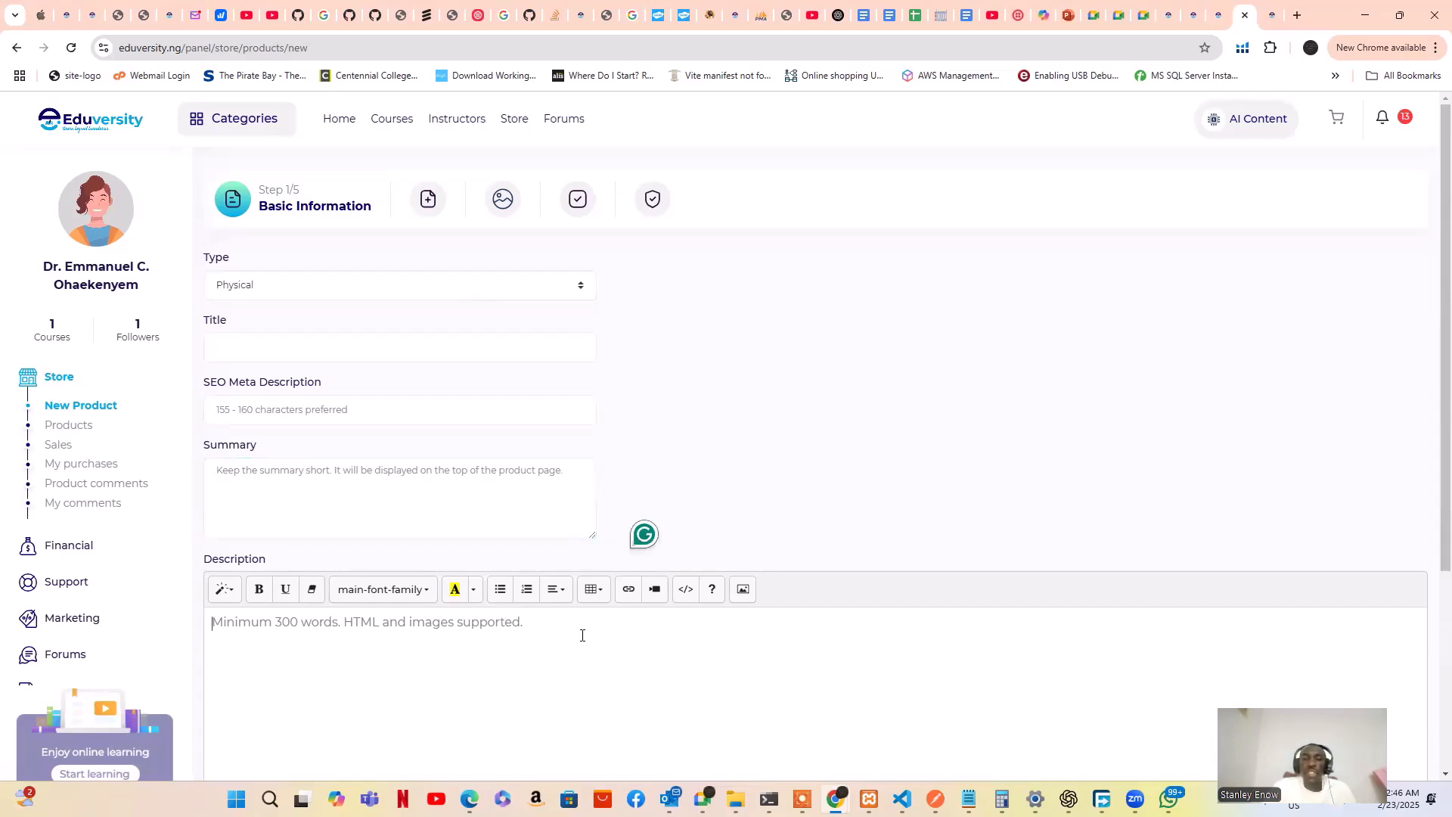
scroll(583, 674, "down", 4)
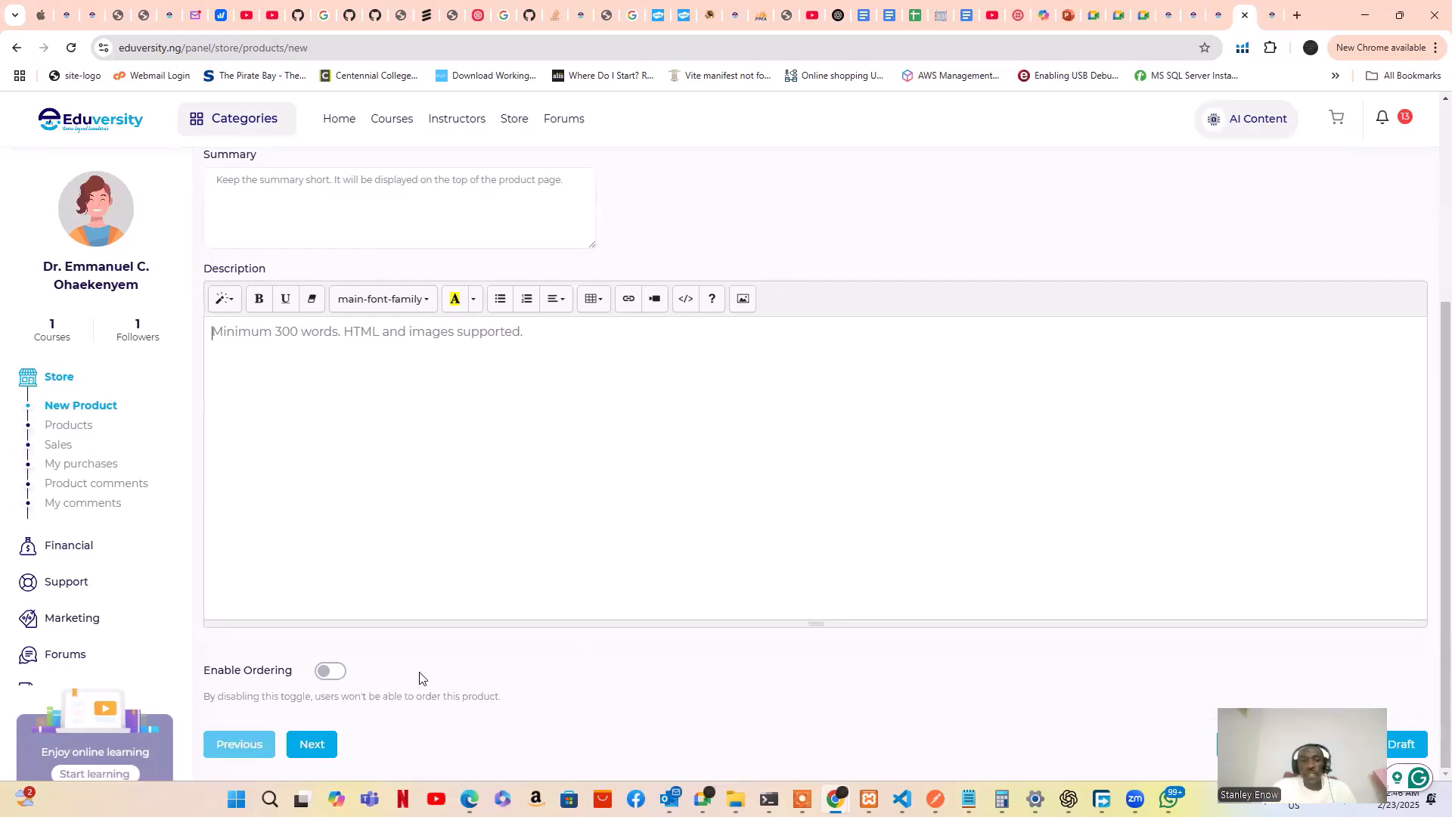
scroll(431, 691, "up", 3)
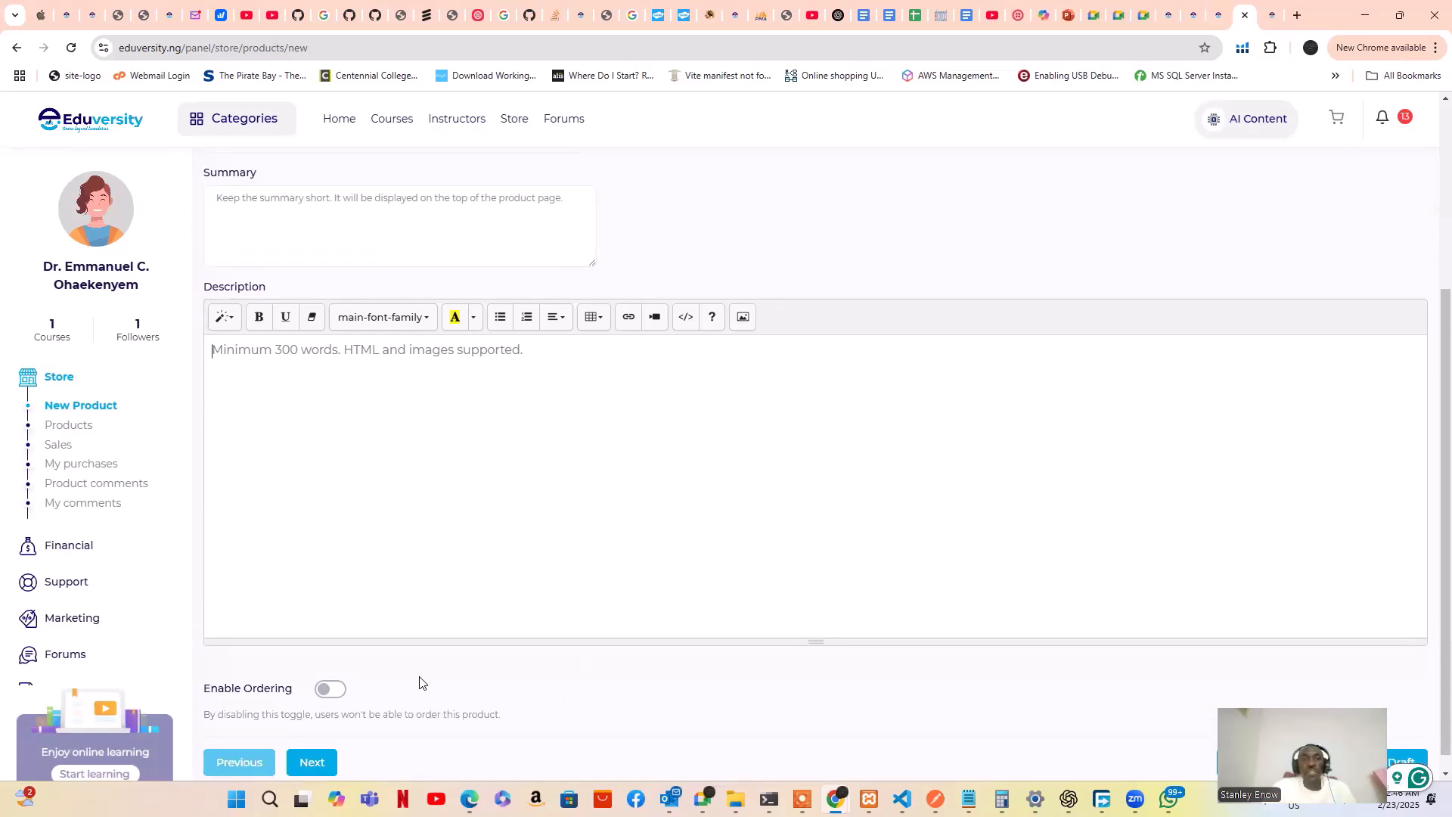
scroll(425, 675, "down", 3)
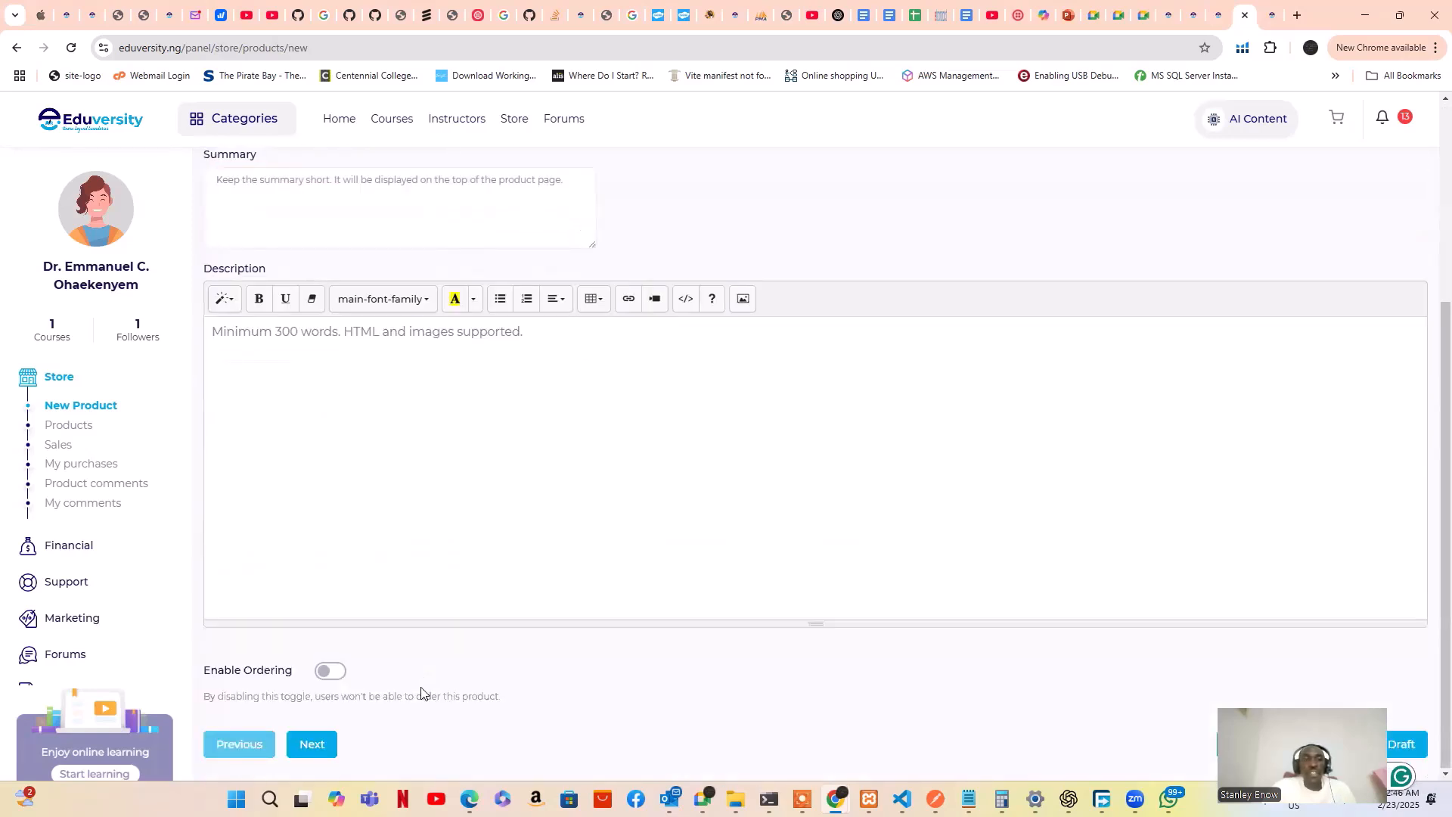
scroll(425, 676, "up", 4)
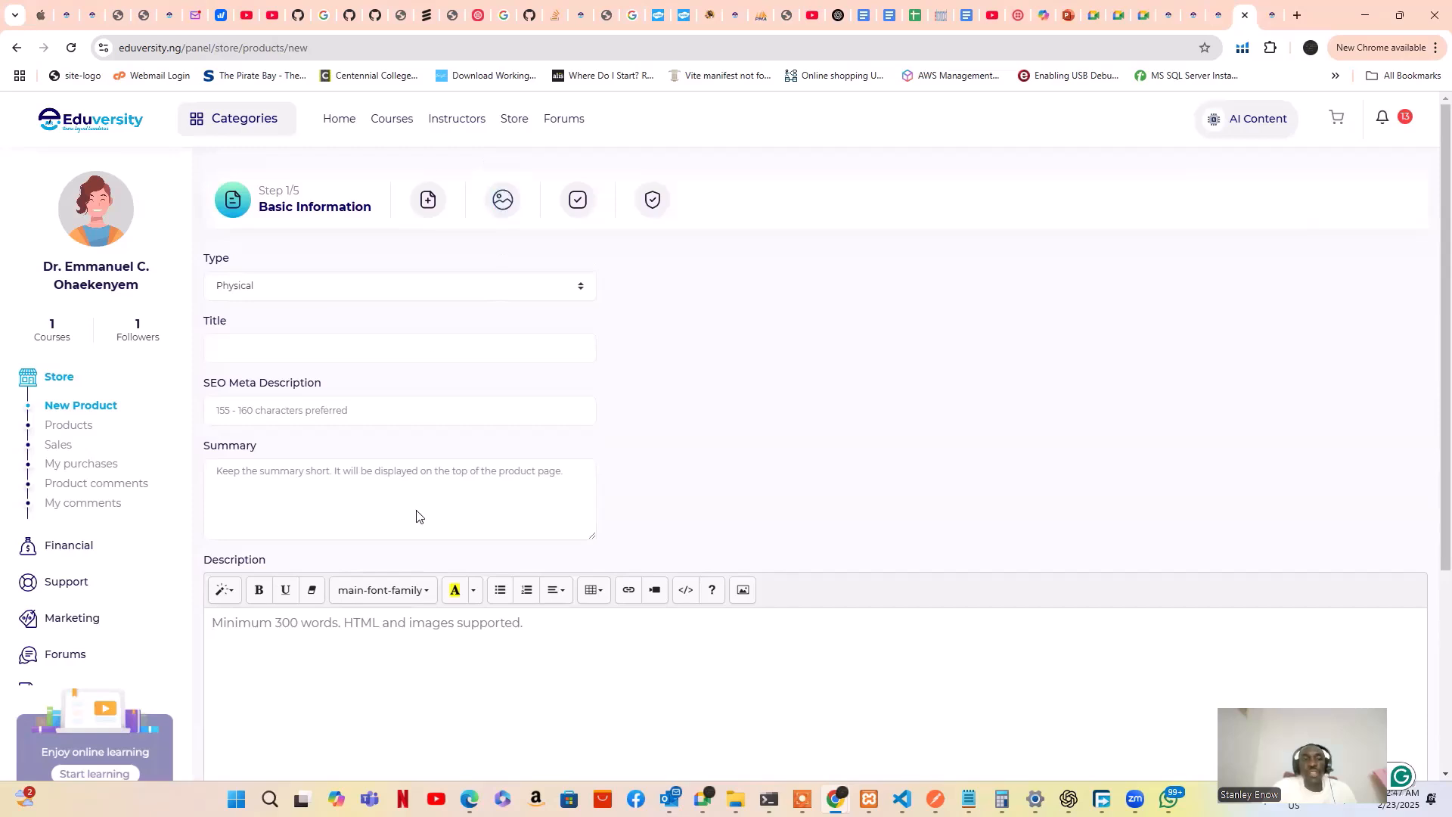
scroll(420, 499, "down", 4)
left_click(427, 471)
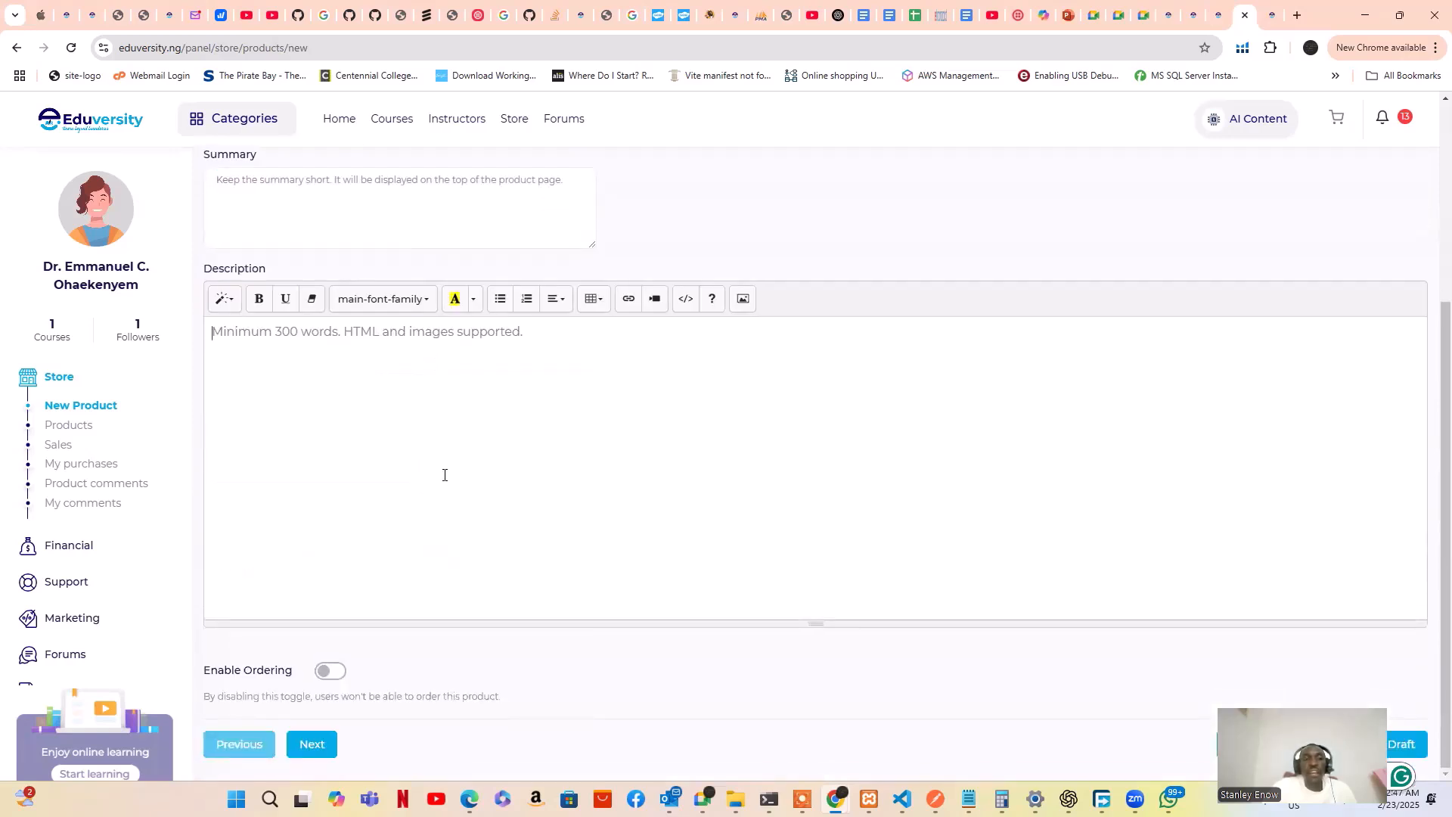
scroll(444, 472, "up", 4)
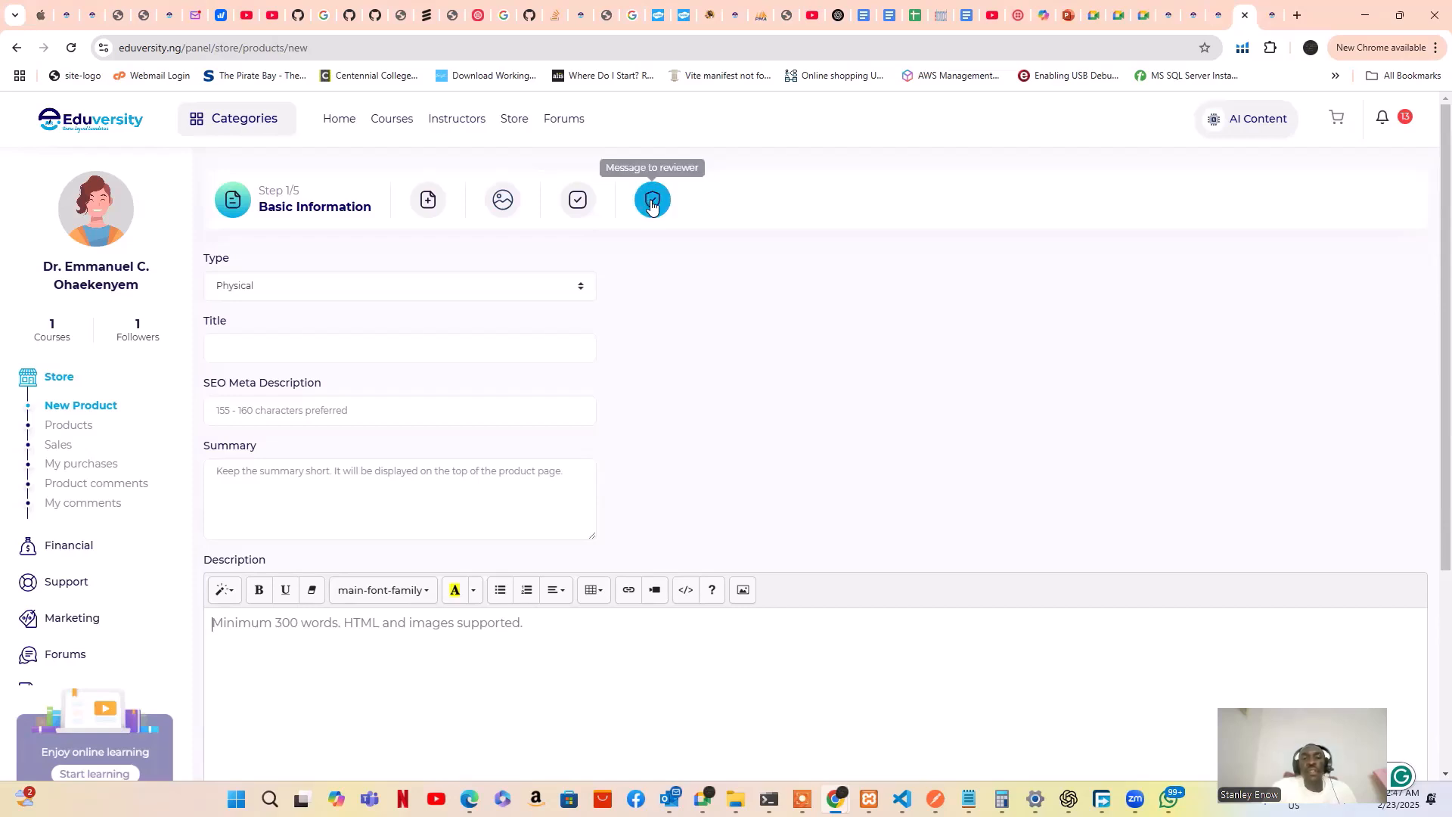
scroll(633, 349, "down", 4)
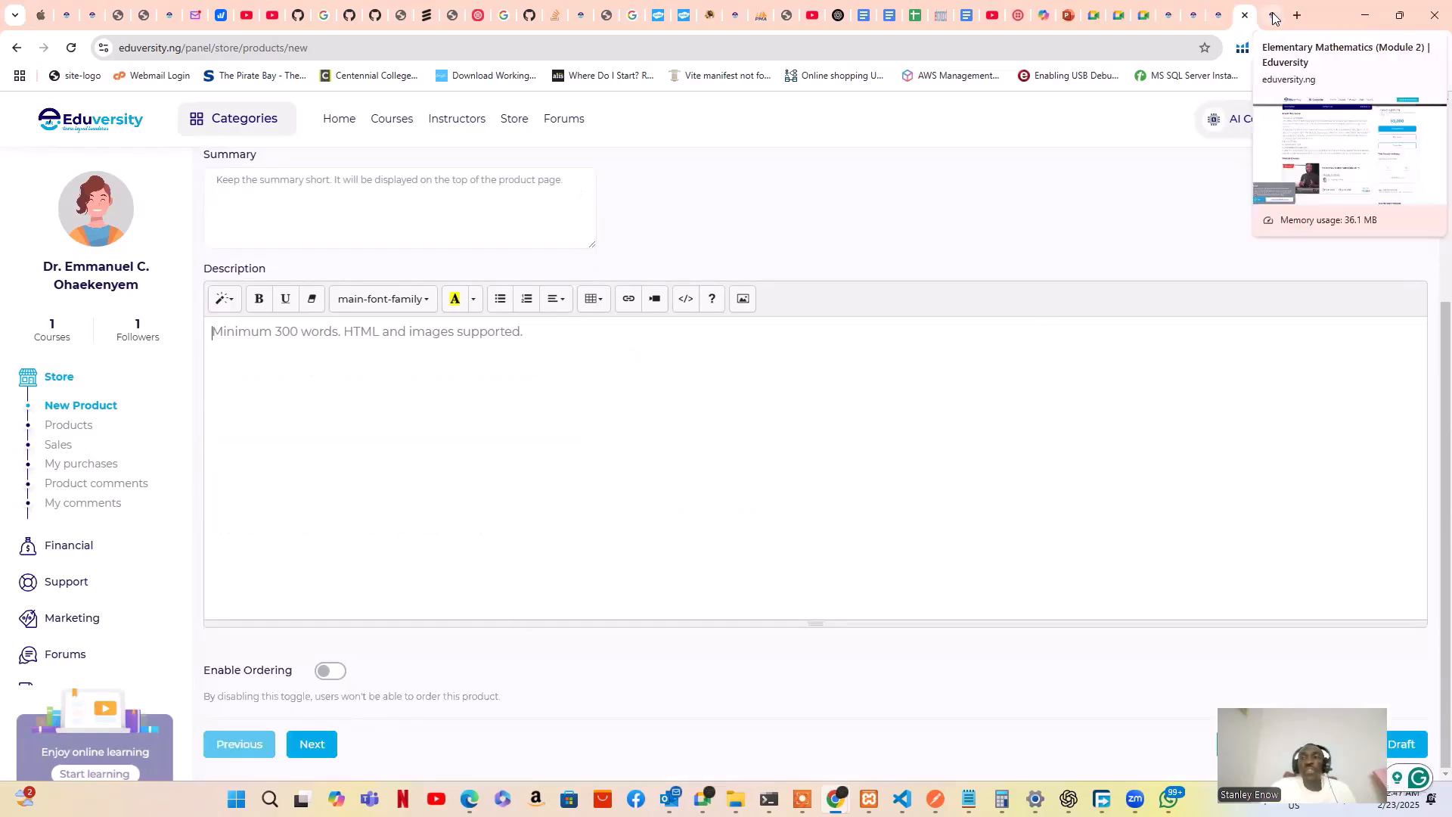
left_click(1091, 334)
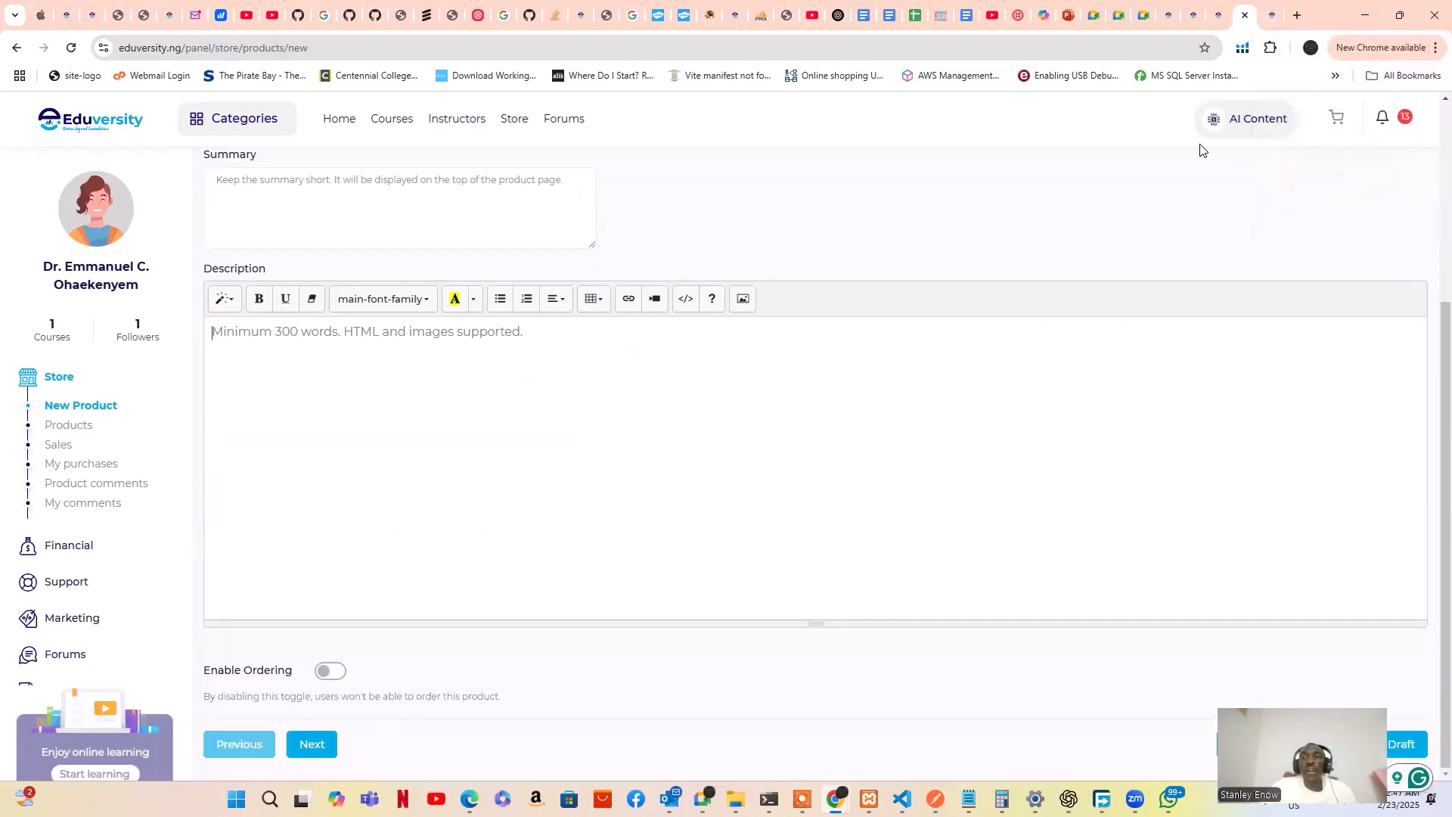
left_click(1272, 14)
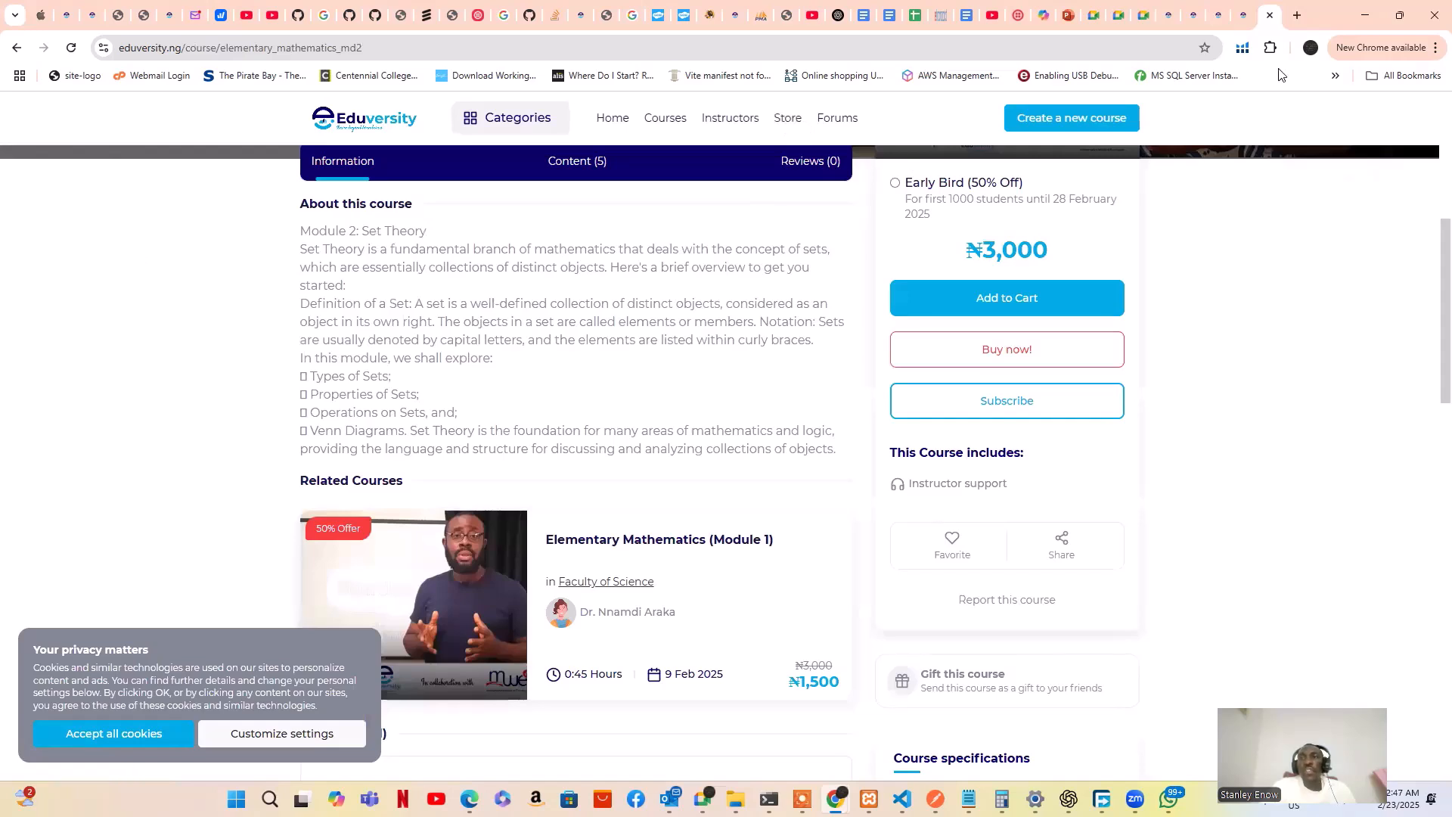
left_click(1240, 11)
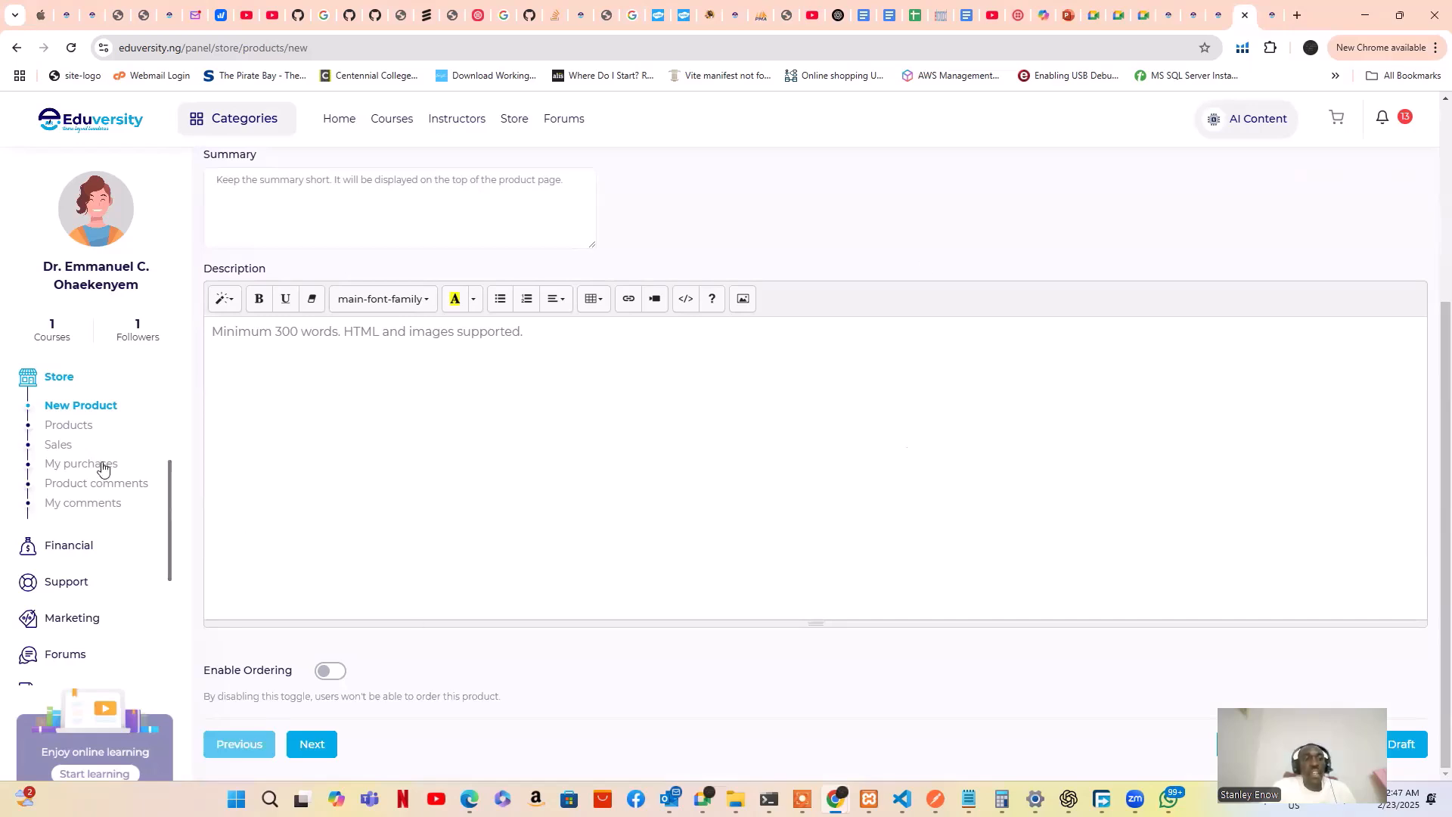
Check the store Sales page, then expand Financial to list its report pages
left_click(59, 446)
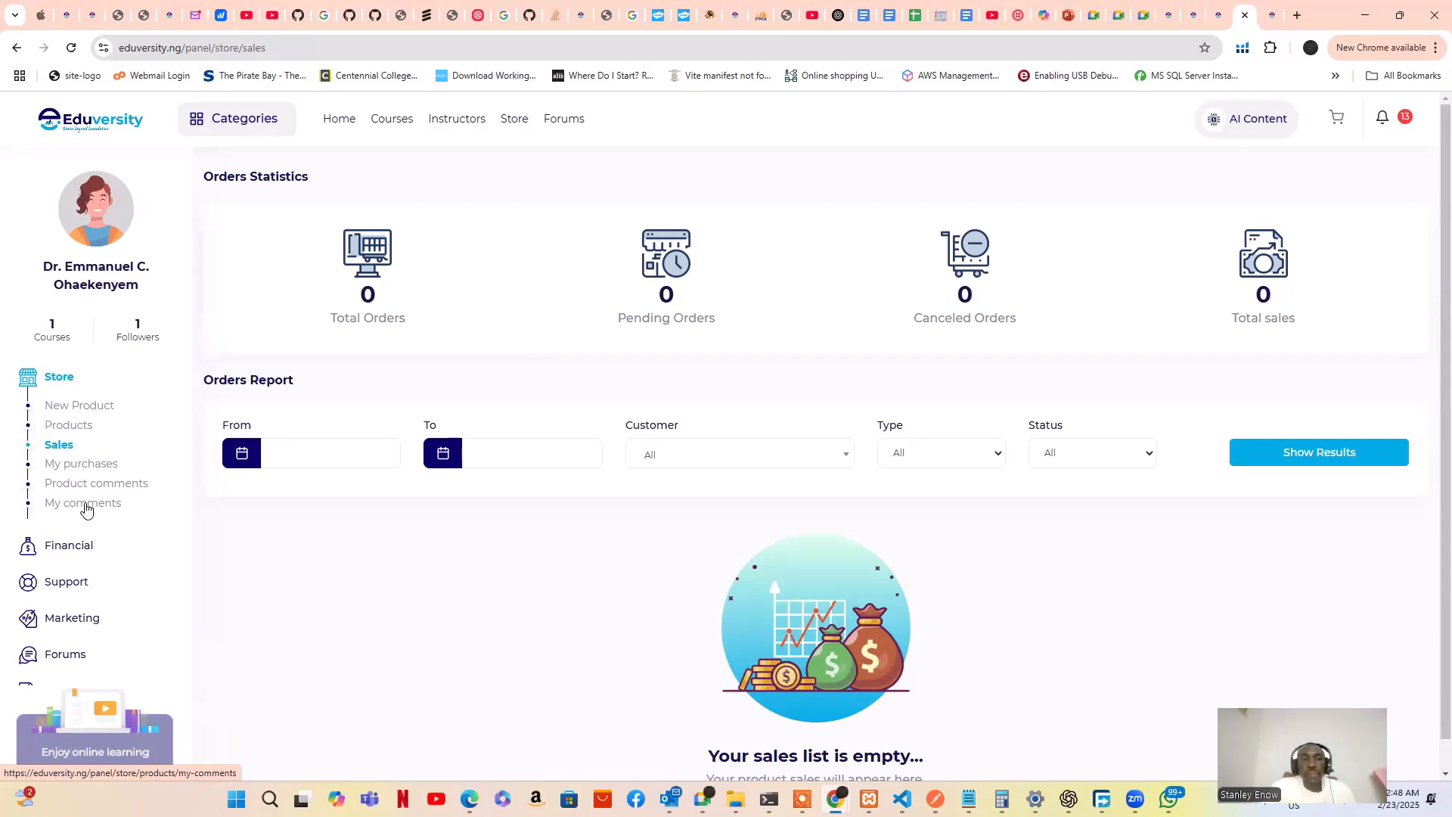
scroll(62, 492, "down", 1)
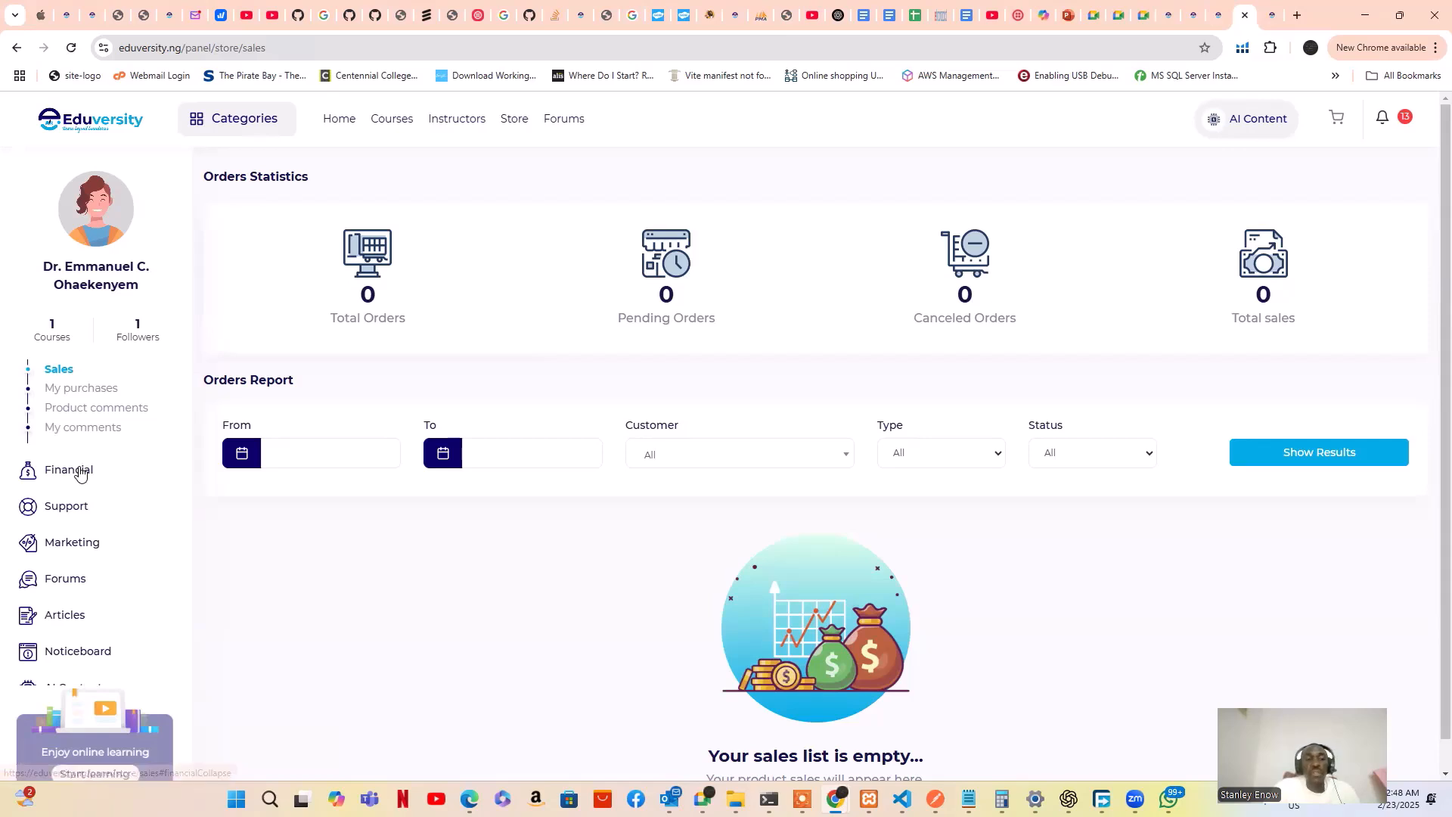
left_click(75, 476)
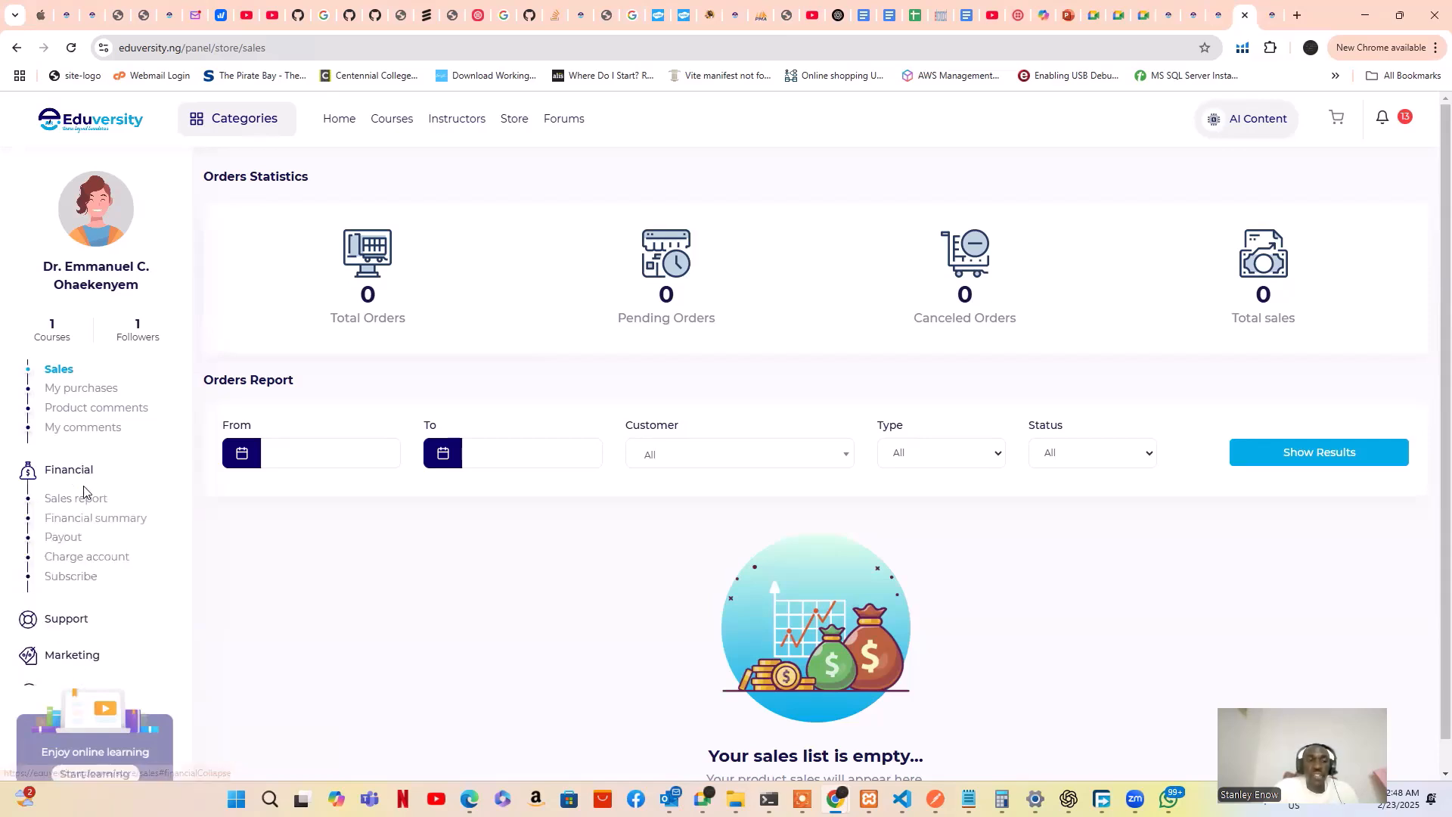
scroll(85, 489, "down", 1)
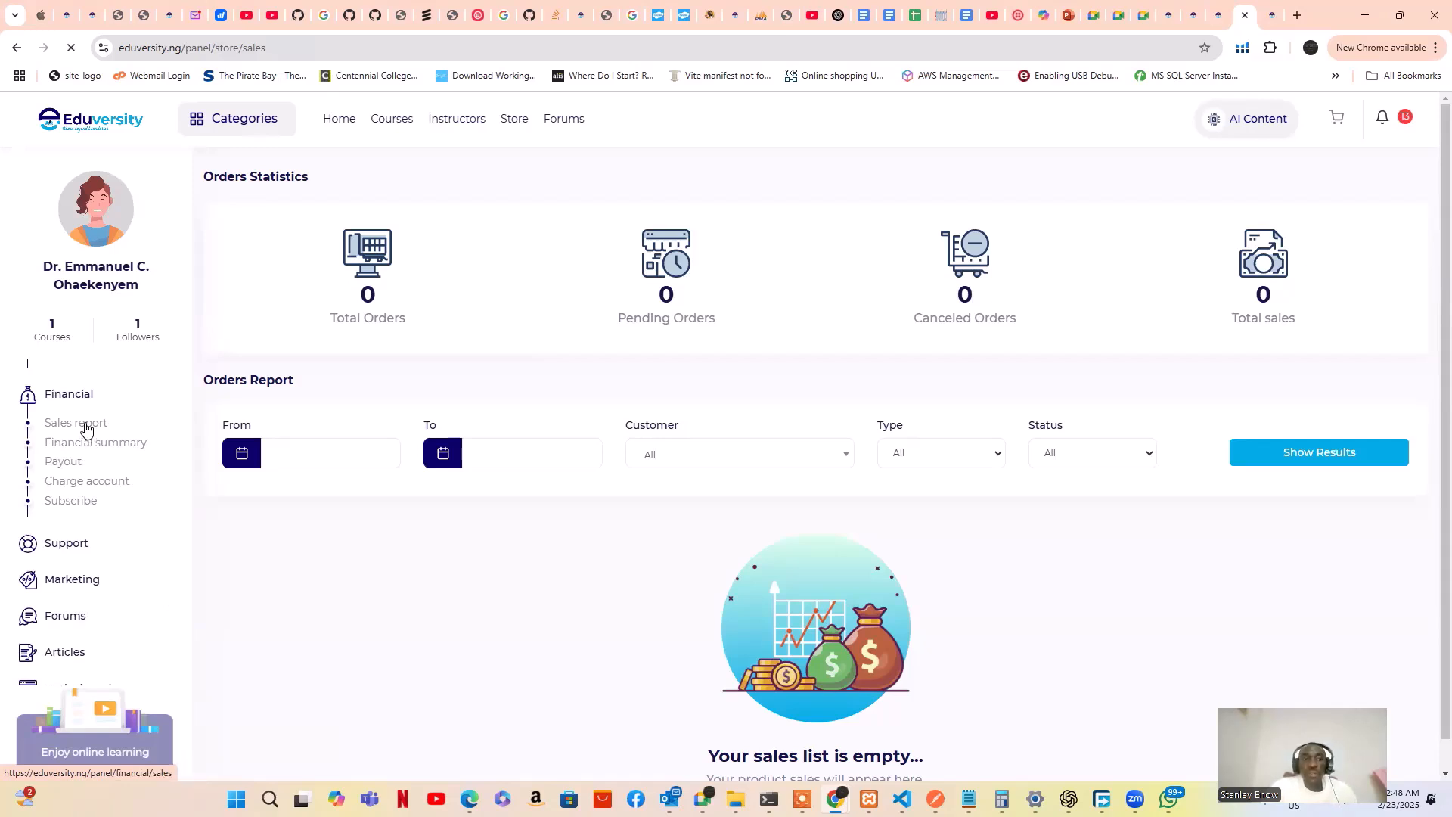
Open the Financial Sales report page
left_click(85, 425)
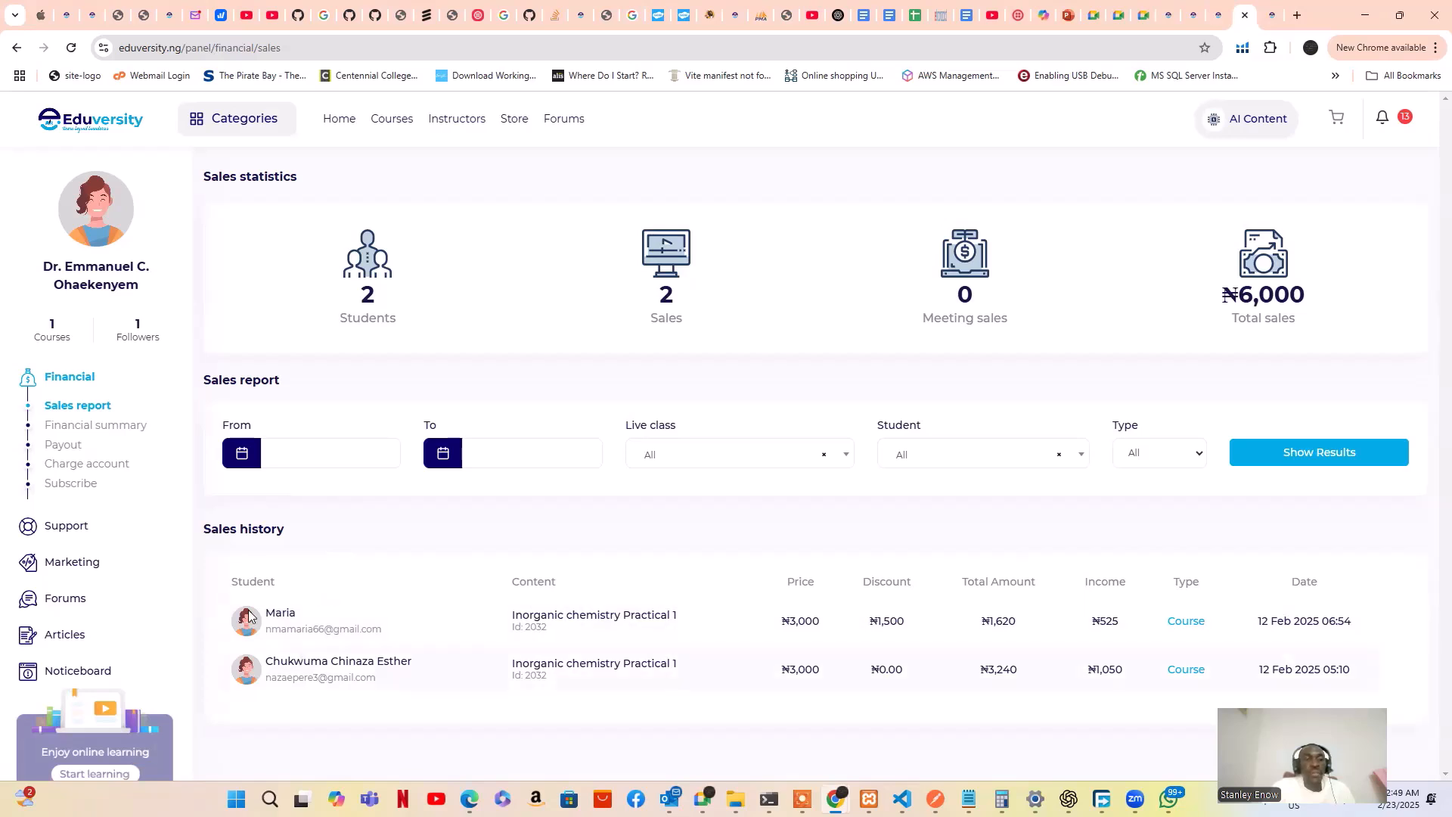
Open the Financial summary with its four Inorganic chemistry Practical 1 income and refund entries
left_click(73, 429)
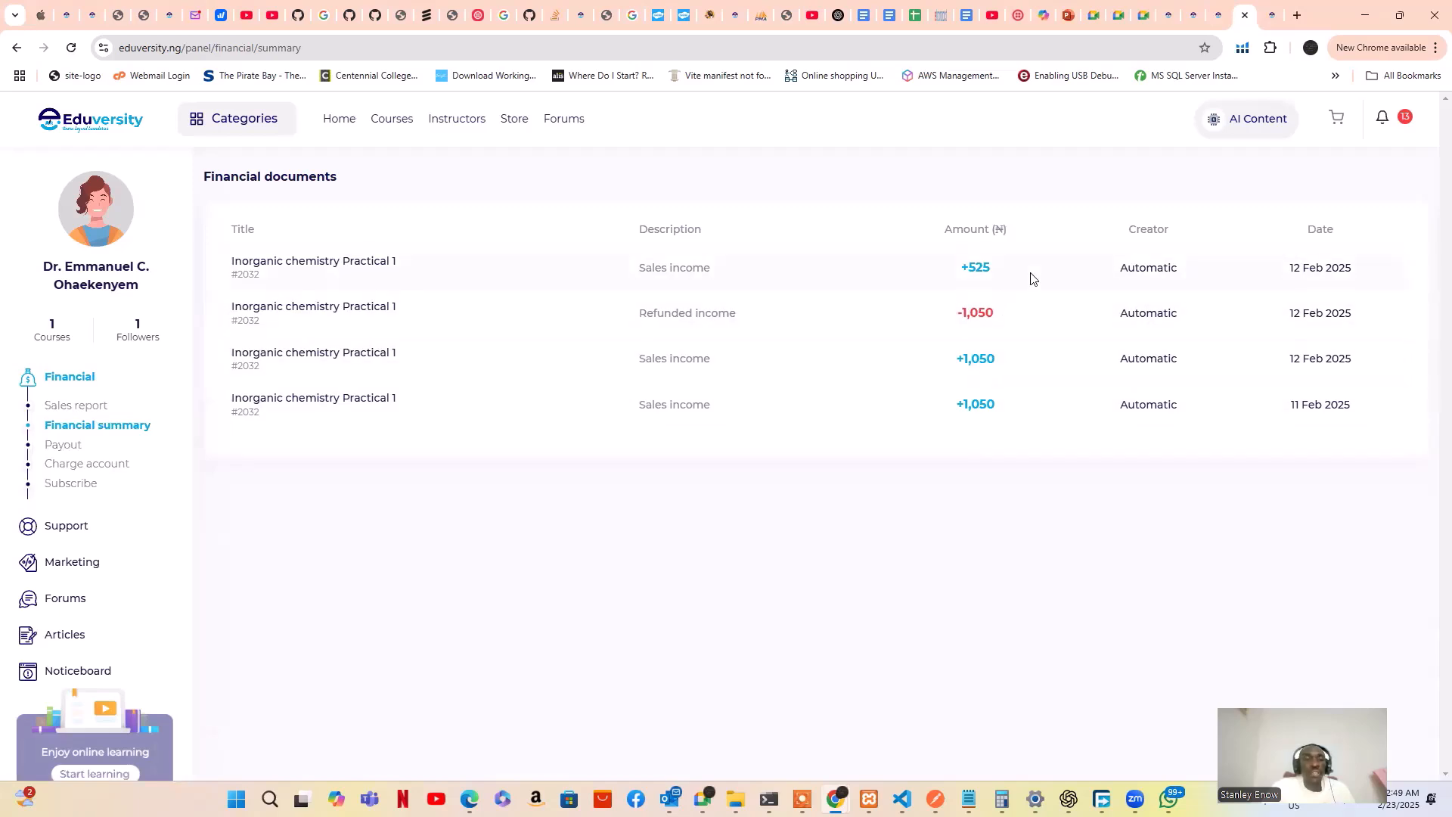
Open the Payout page showing ₦1,575 ready to pay out and ₦2,625 total income
left_click(68, 446)
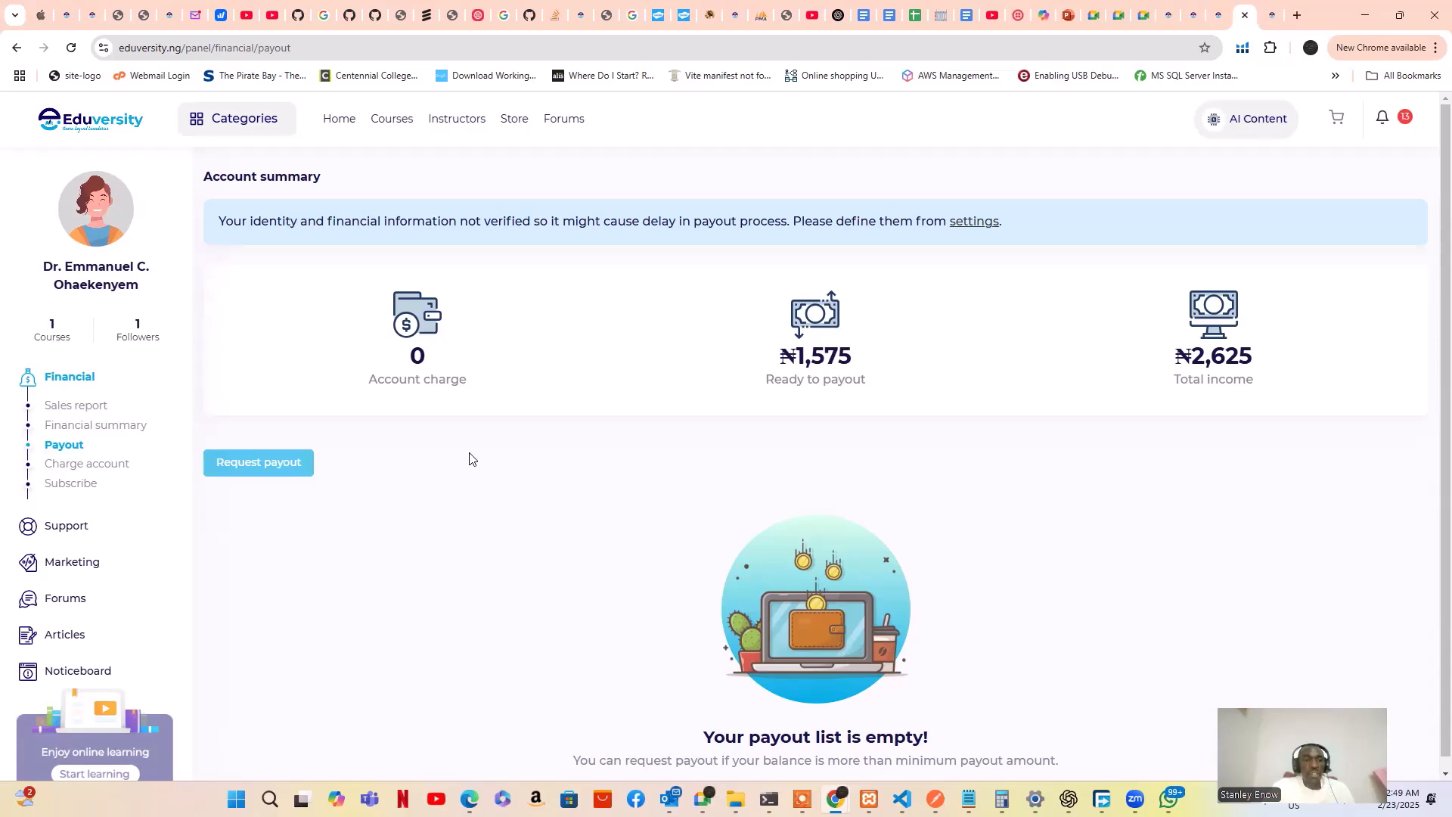
On Charge account, enter 10000 naira and choose Pay with Flutterwave, then review the bank details
left_click(97, 470)
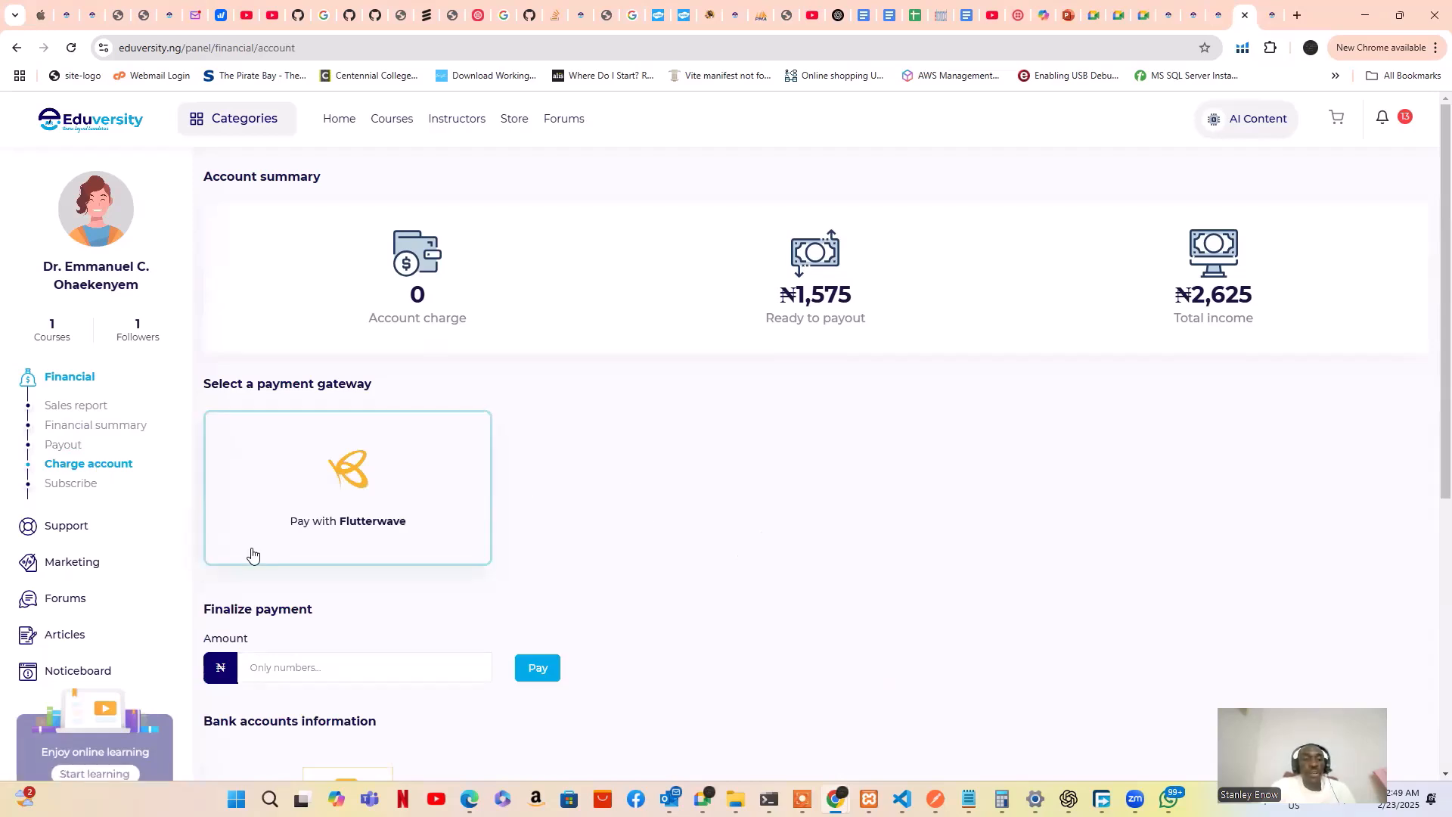
left_click(317, 669)
type("10000")
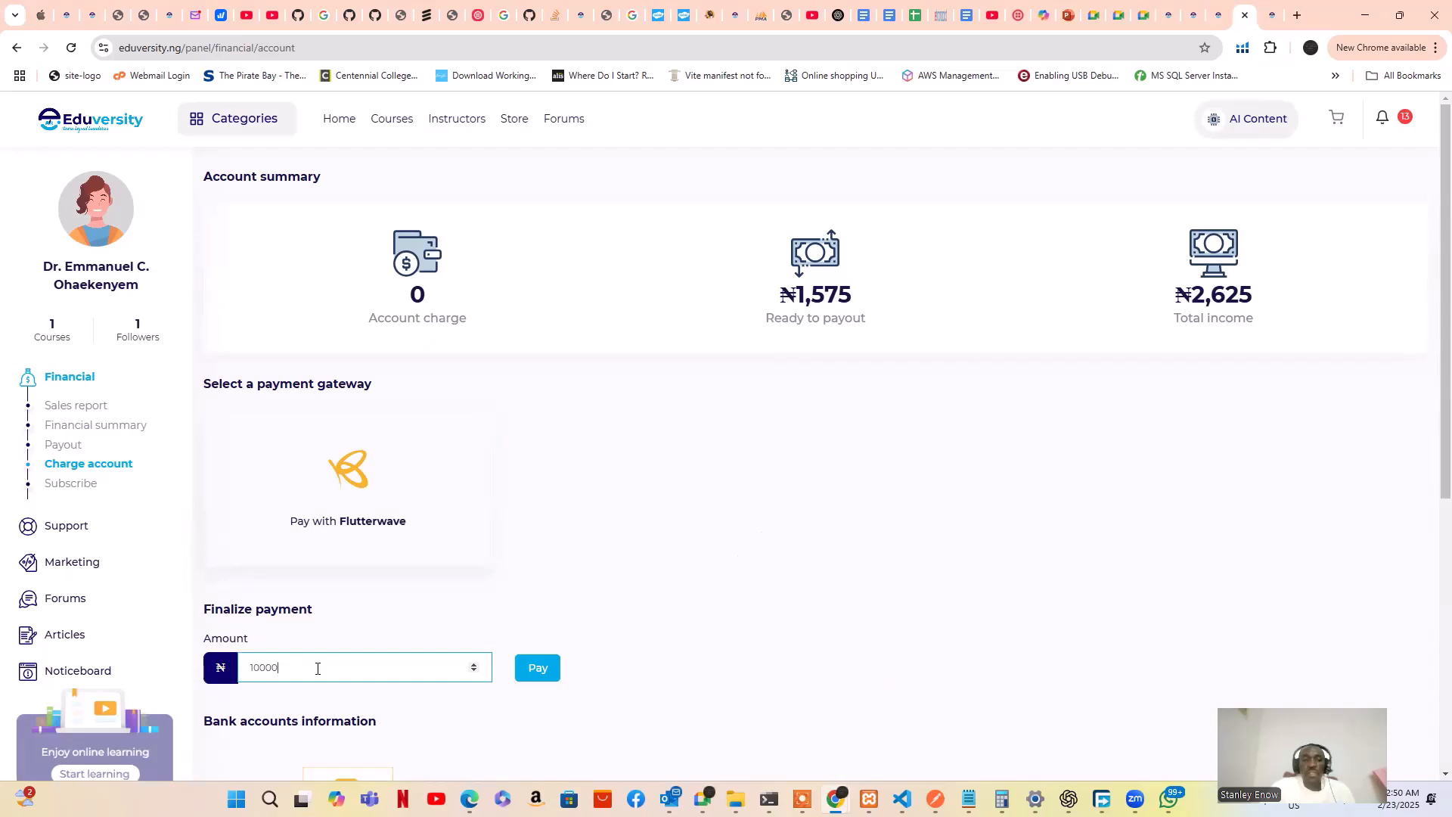
left_click(384, 480)
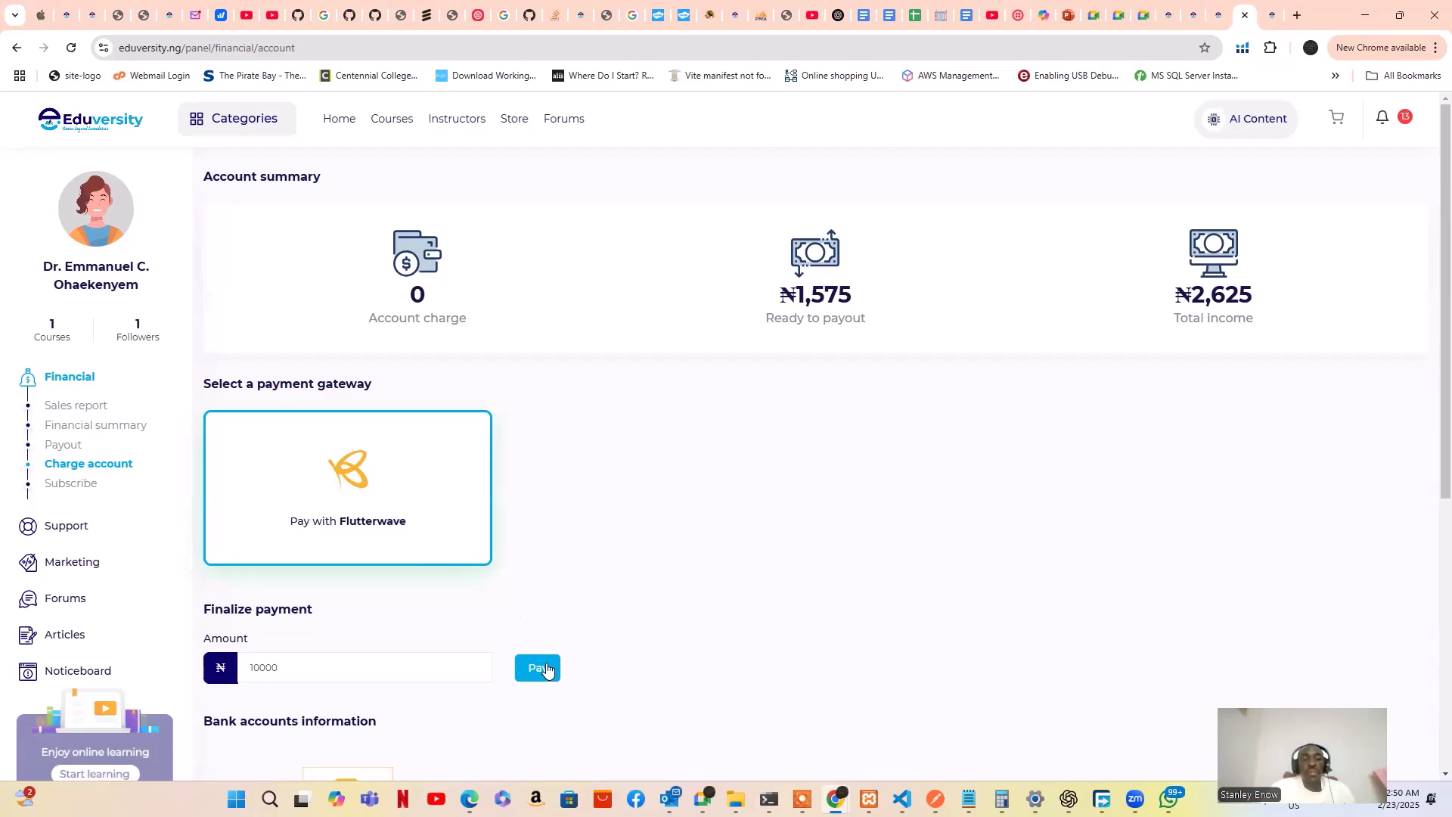
scroll(549, 670, "down", 2)
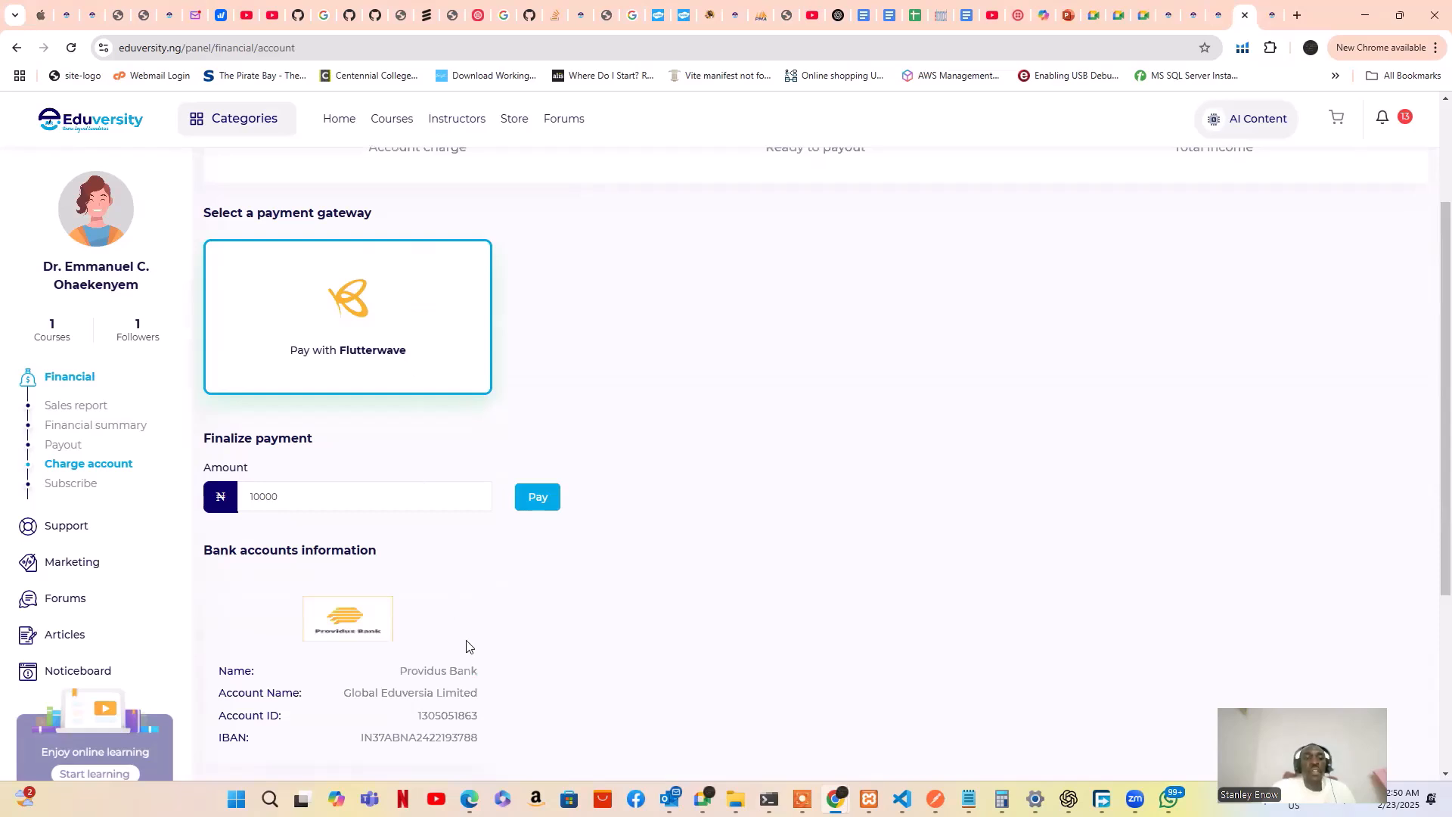
scroll(466, 646, "down", 2)
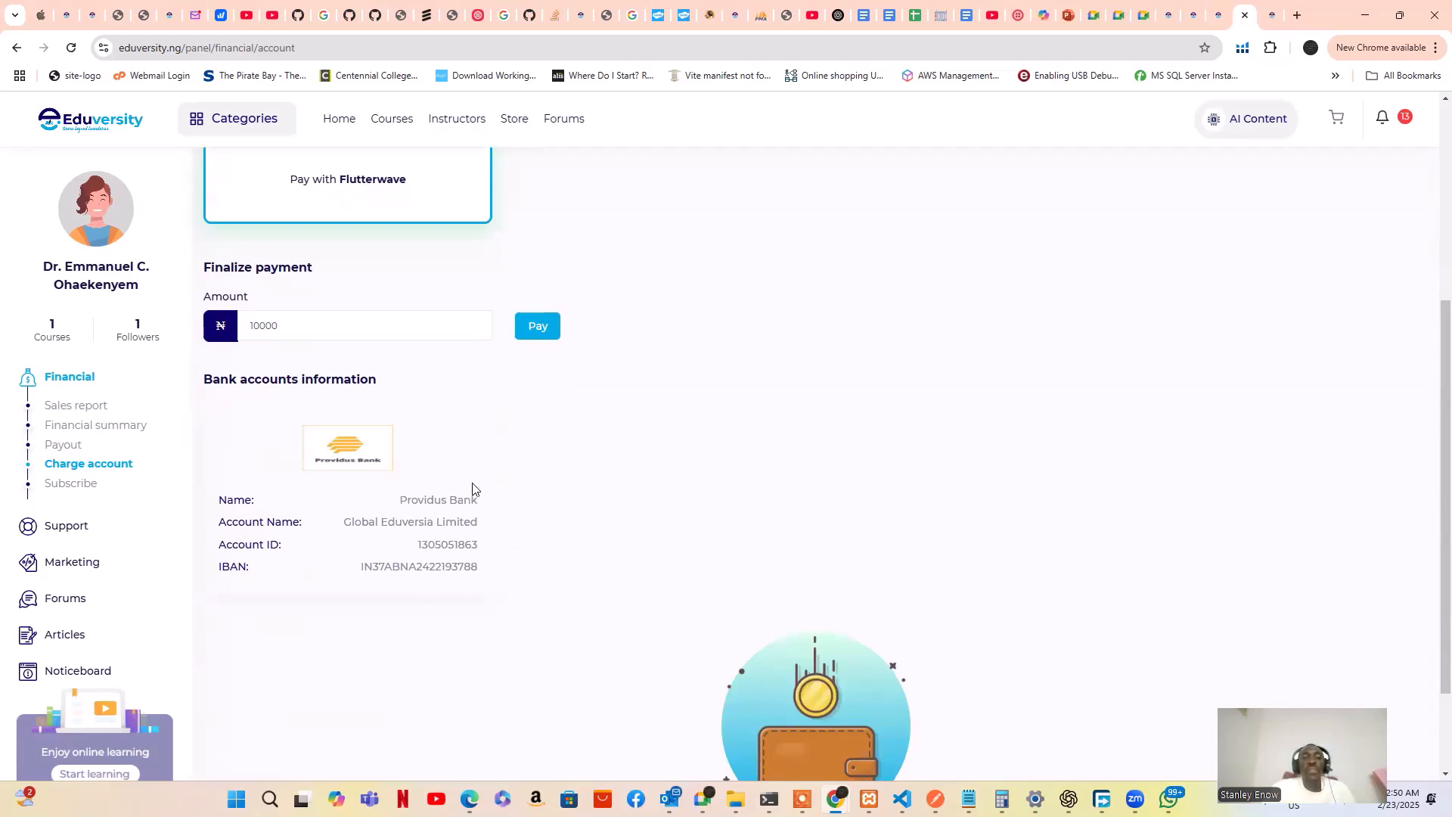
scroll(506, 475, "up", 2)
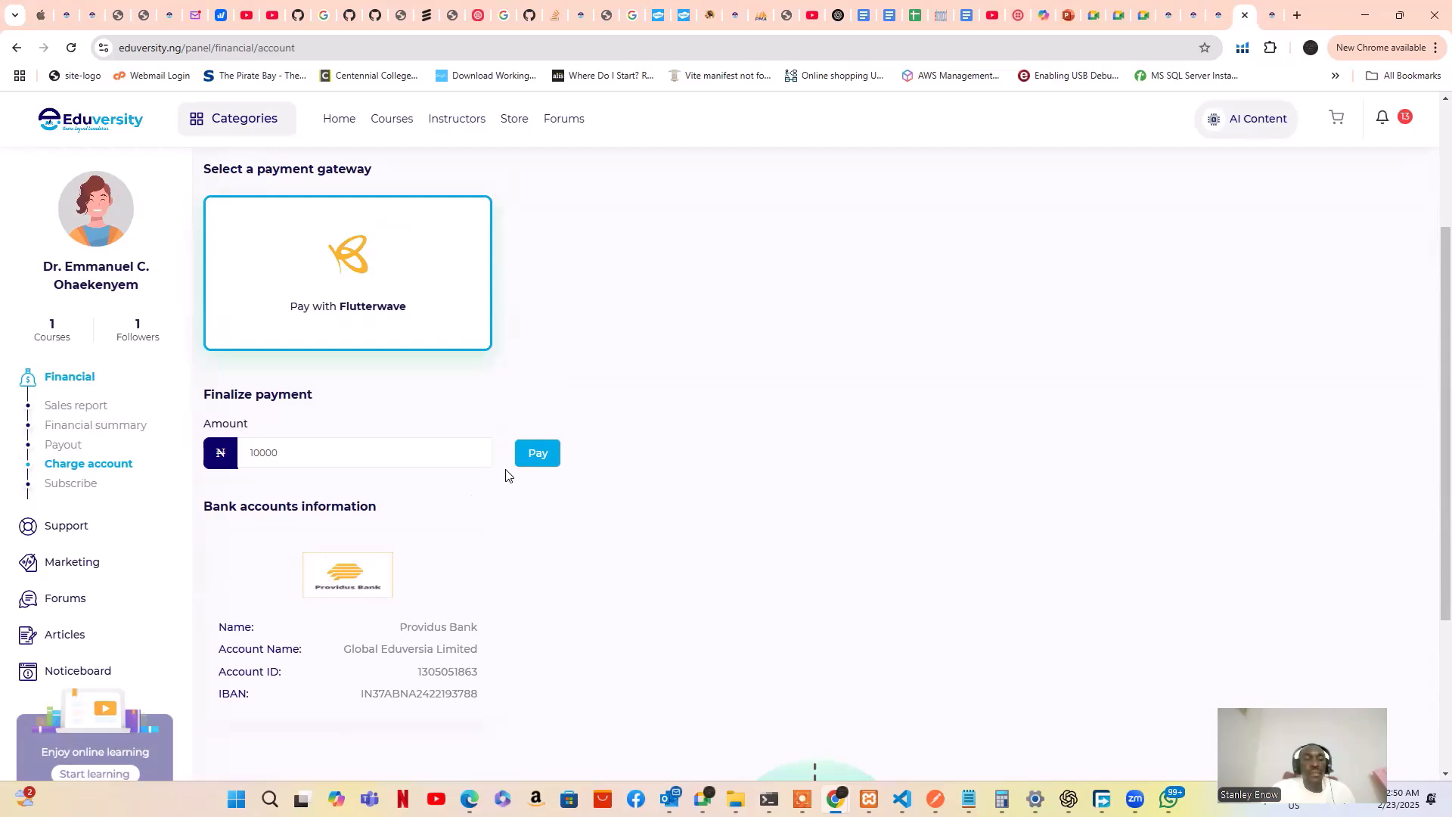
Review the Bronze ₦9,999, Gold ₦14,999 and Silver ₦19,999 subscription plans, then expand Support
left_click(69, 484)
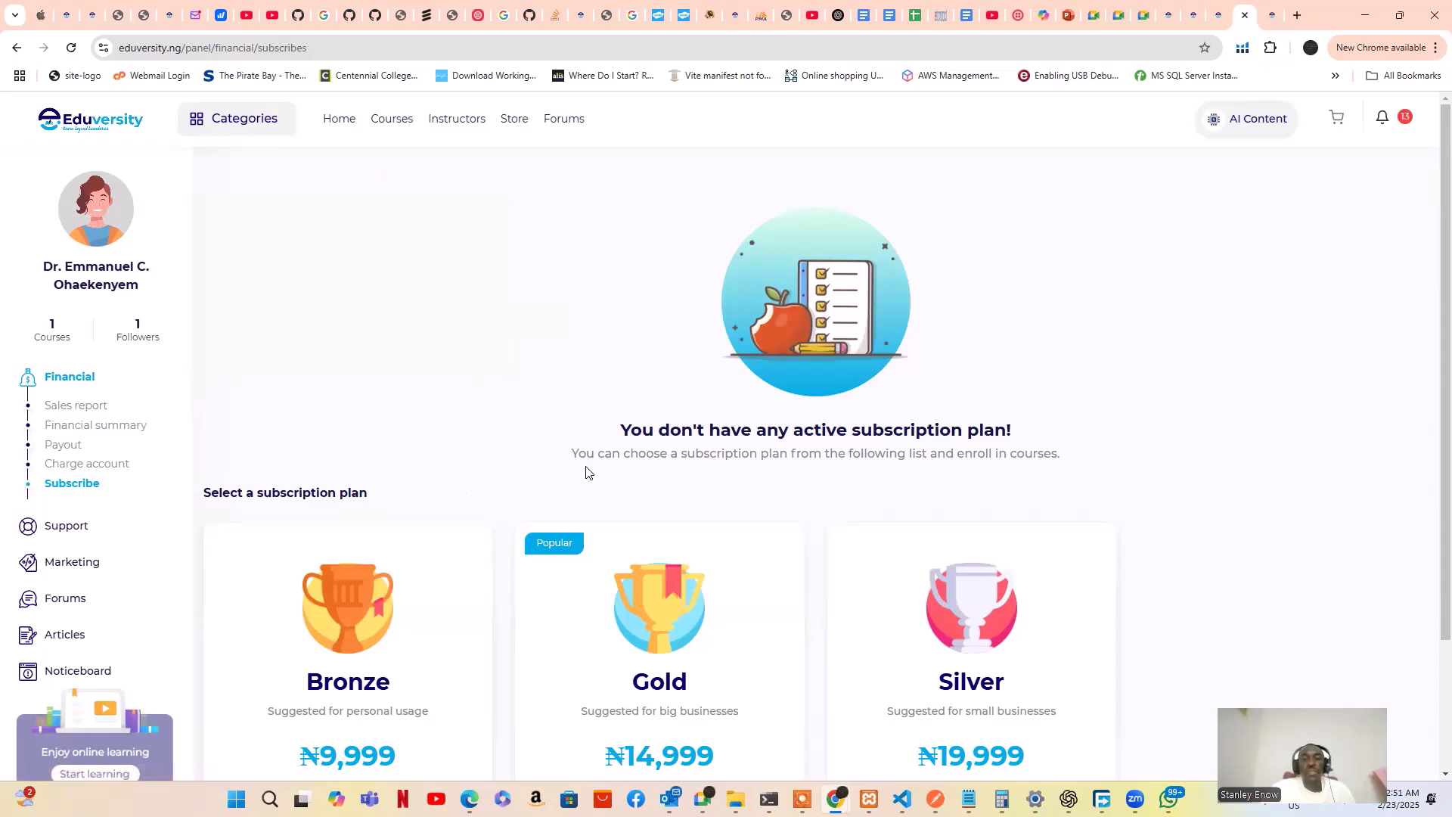
scroll(588, 473, "down", 2)
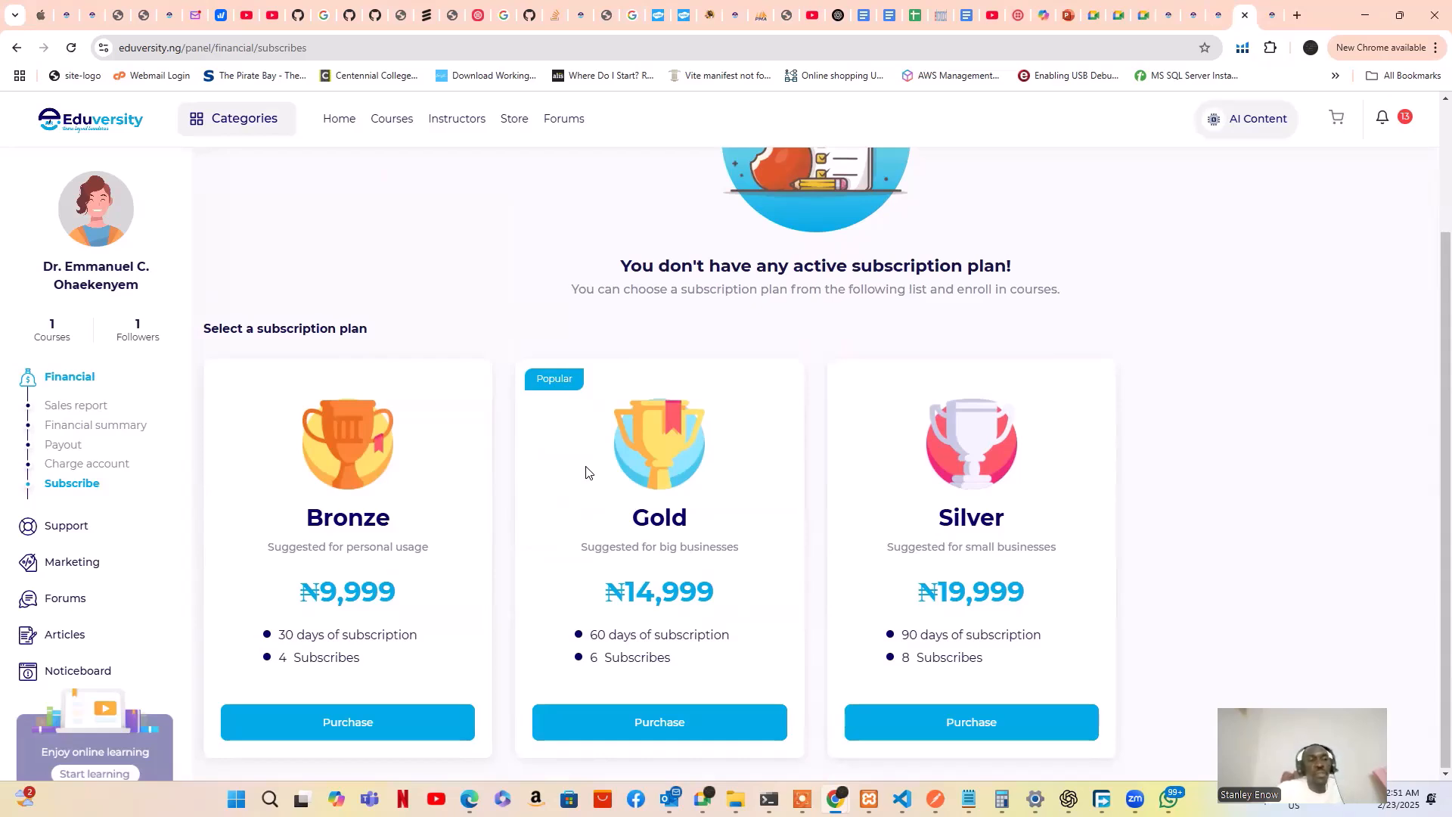
left_click(66, 527)
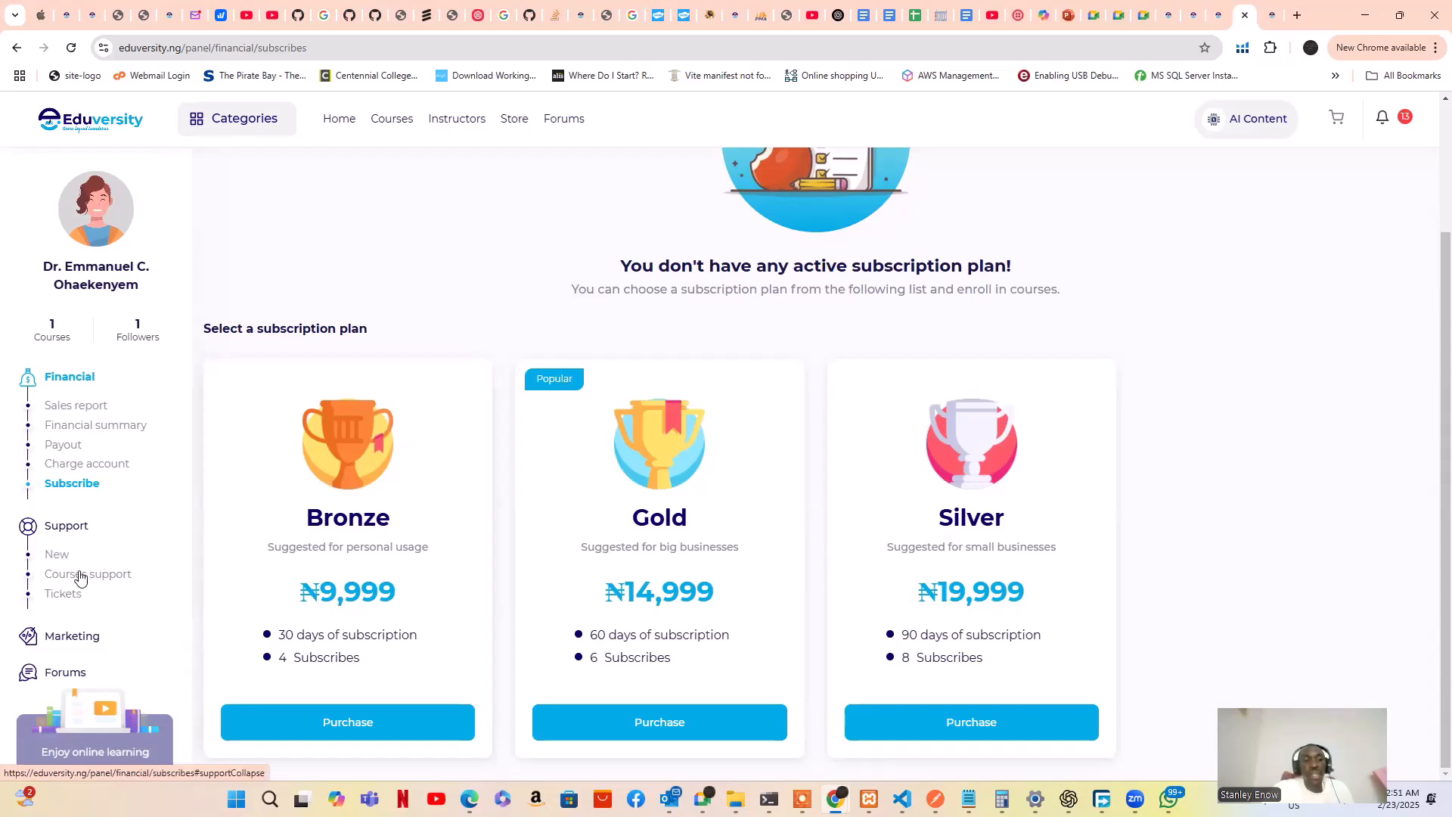
Explore the new support message form and its Type options, then view the empty Tickets overview
left_click(61, 557)
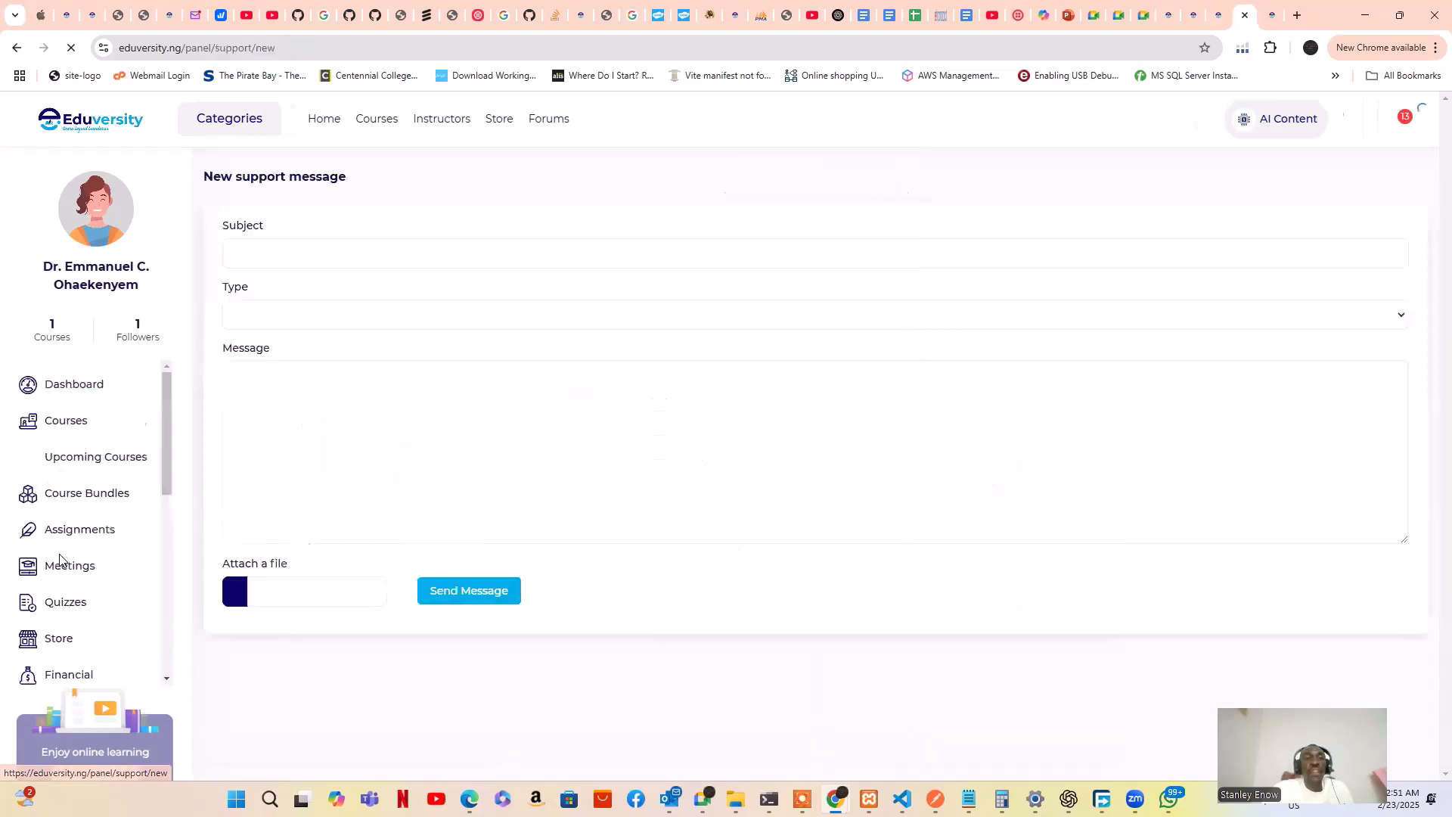
left_click(376, 252)
left_click(381, 318)
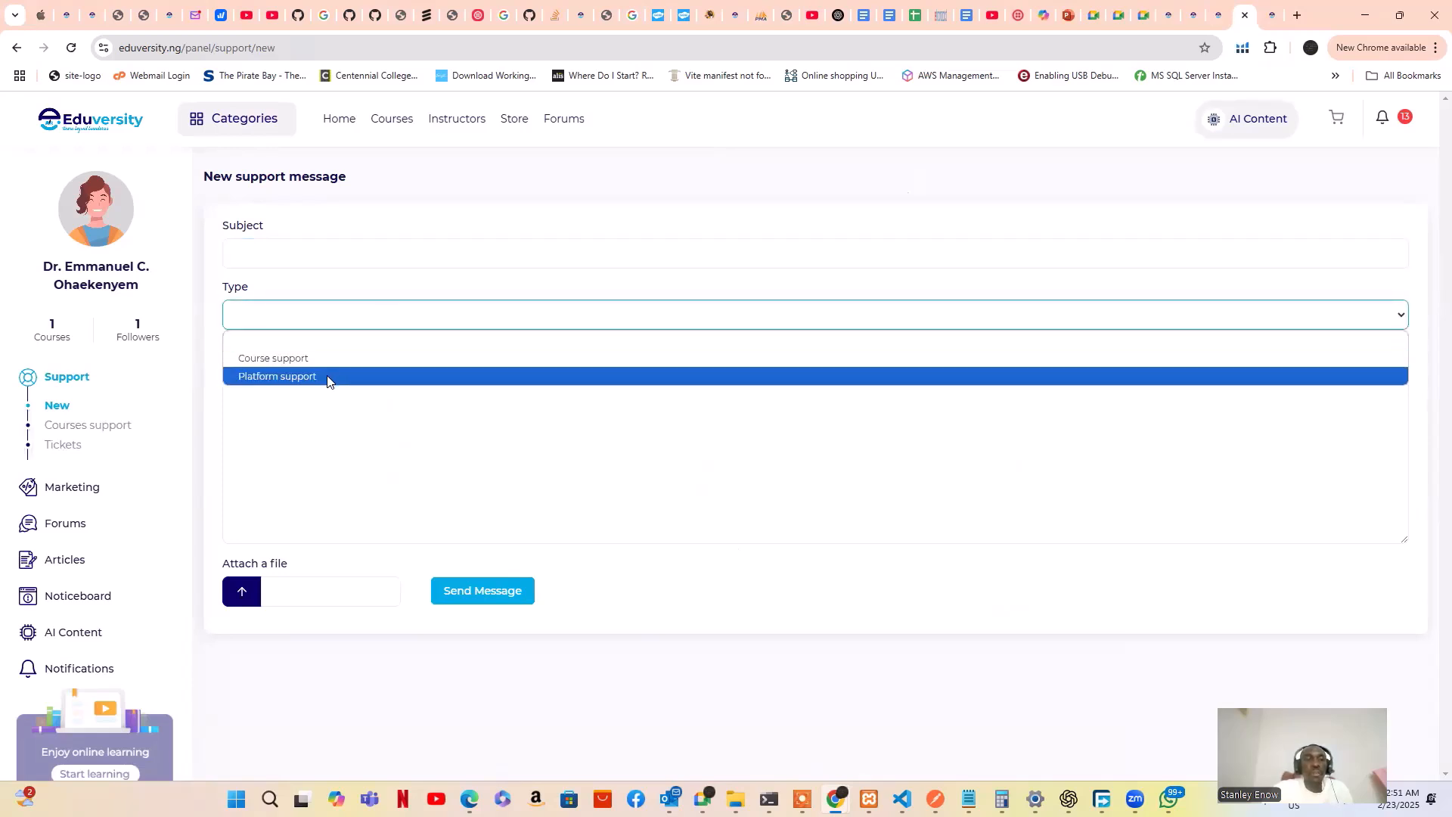
left_click(304, 425)
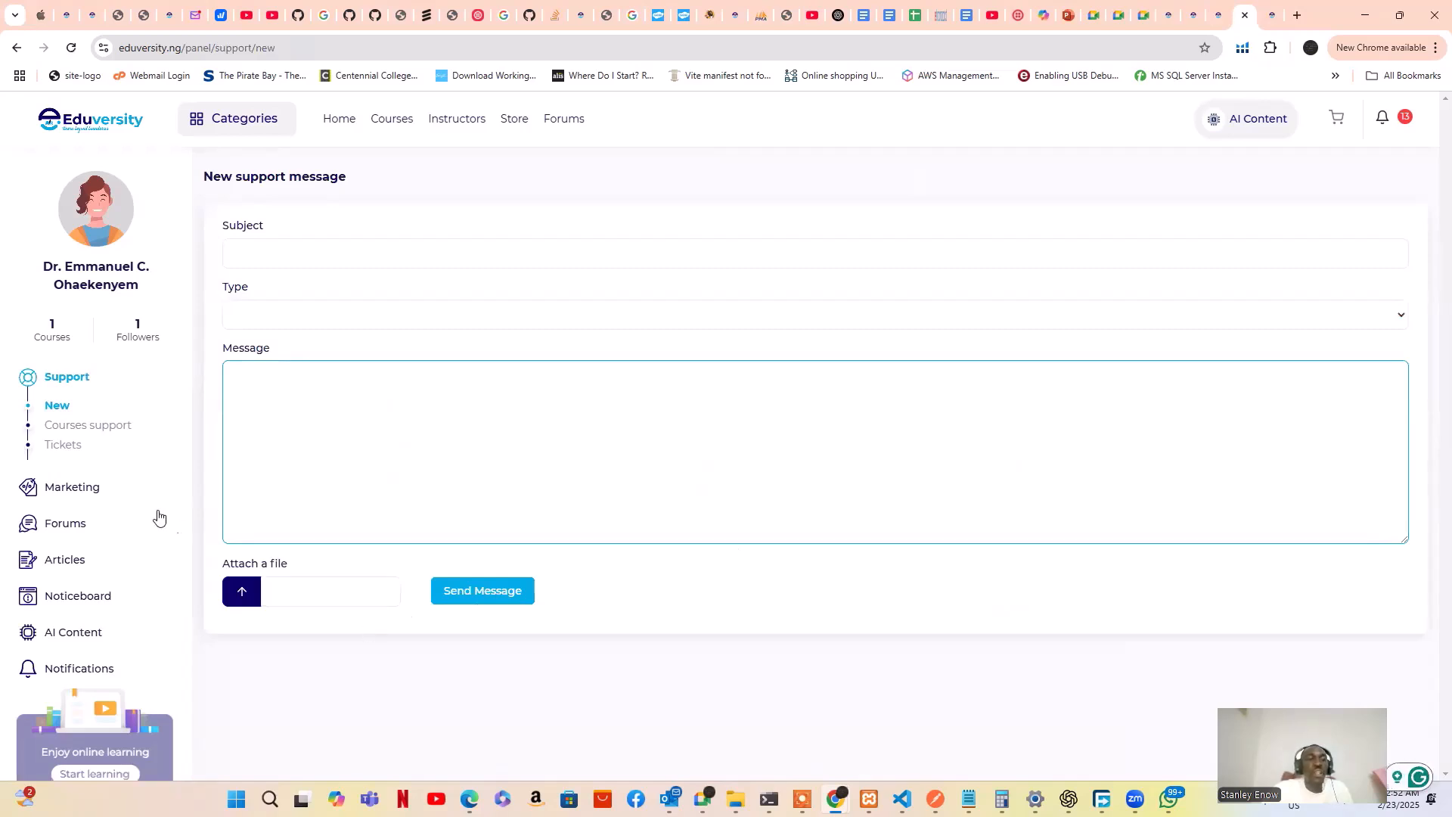
left_click(63, 449)
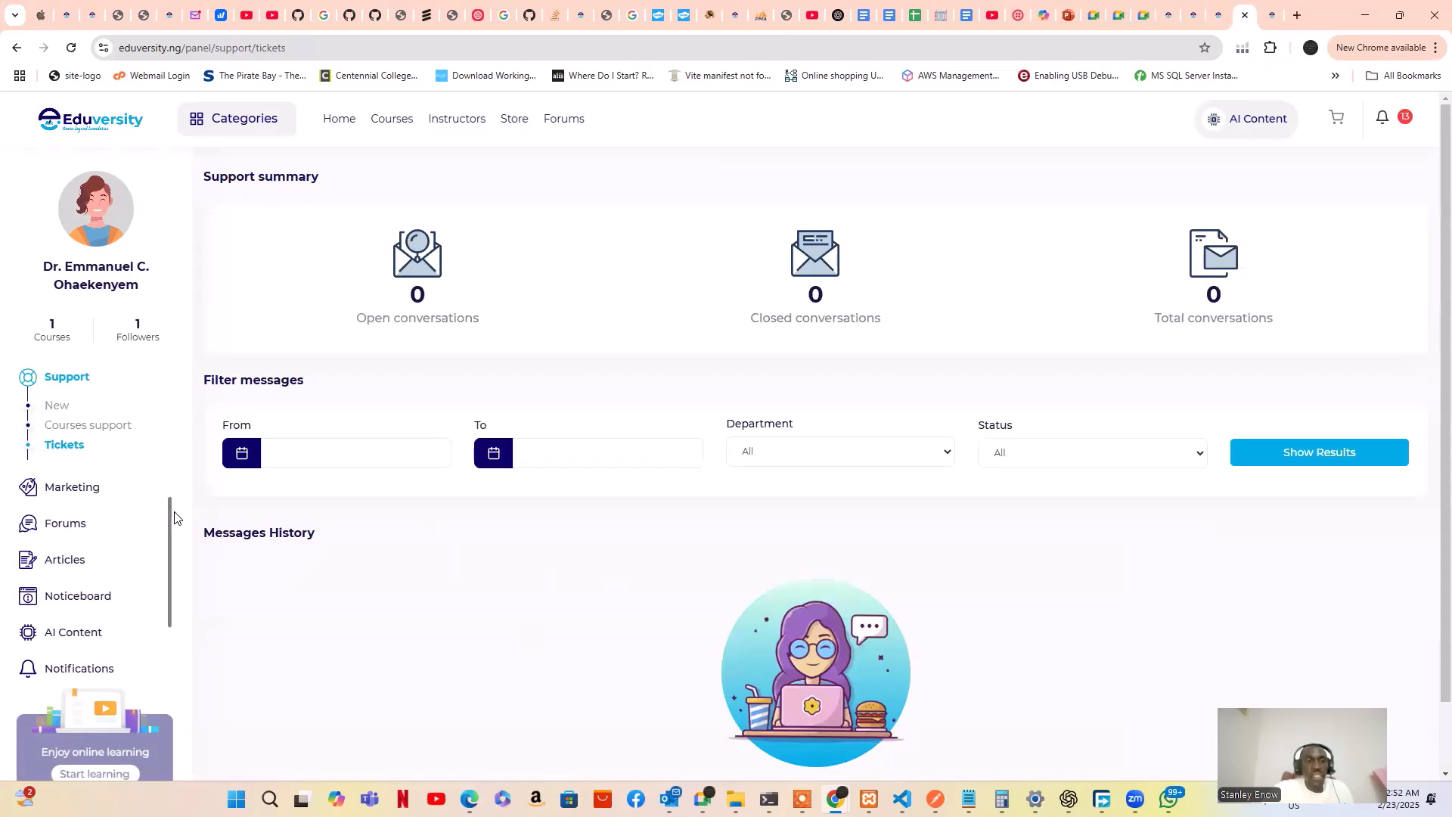
Go to Marketing > Discounts to see the empty new course discount form
left_click(84, 495)
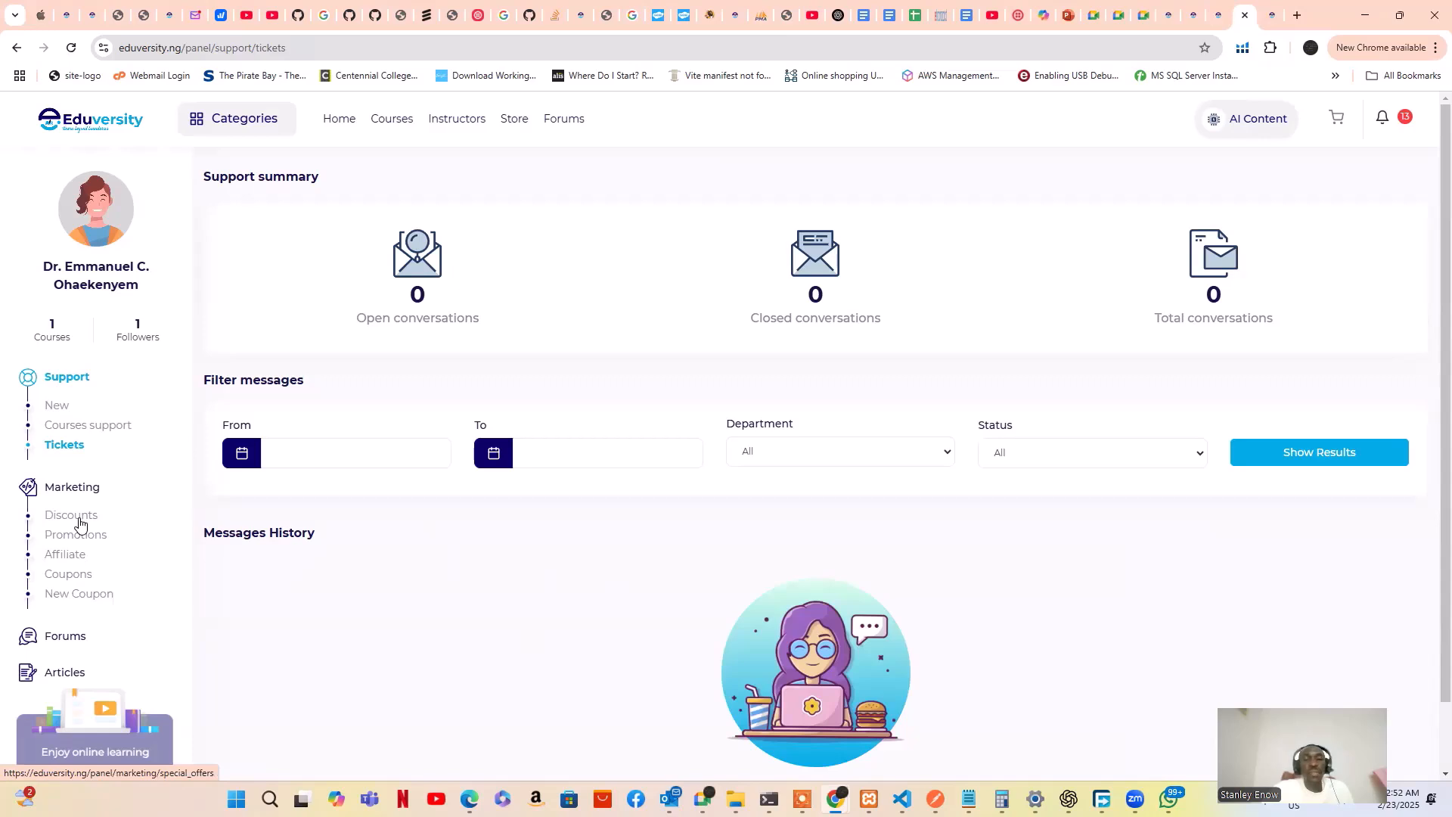
left_click(80, 523)
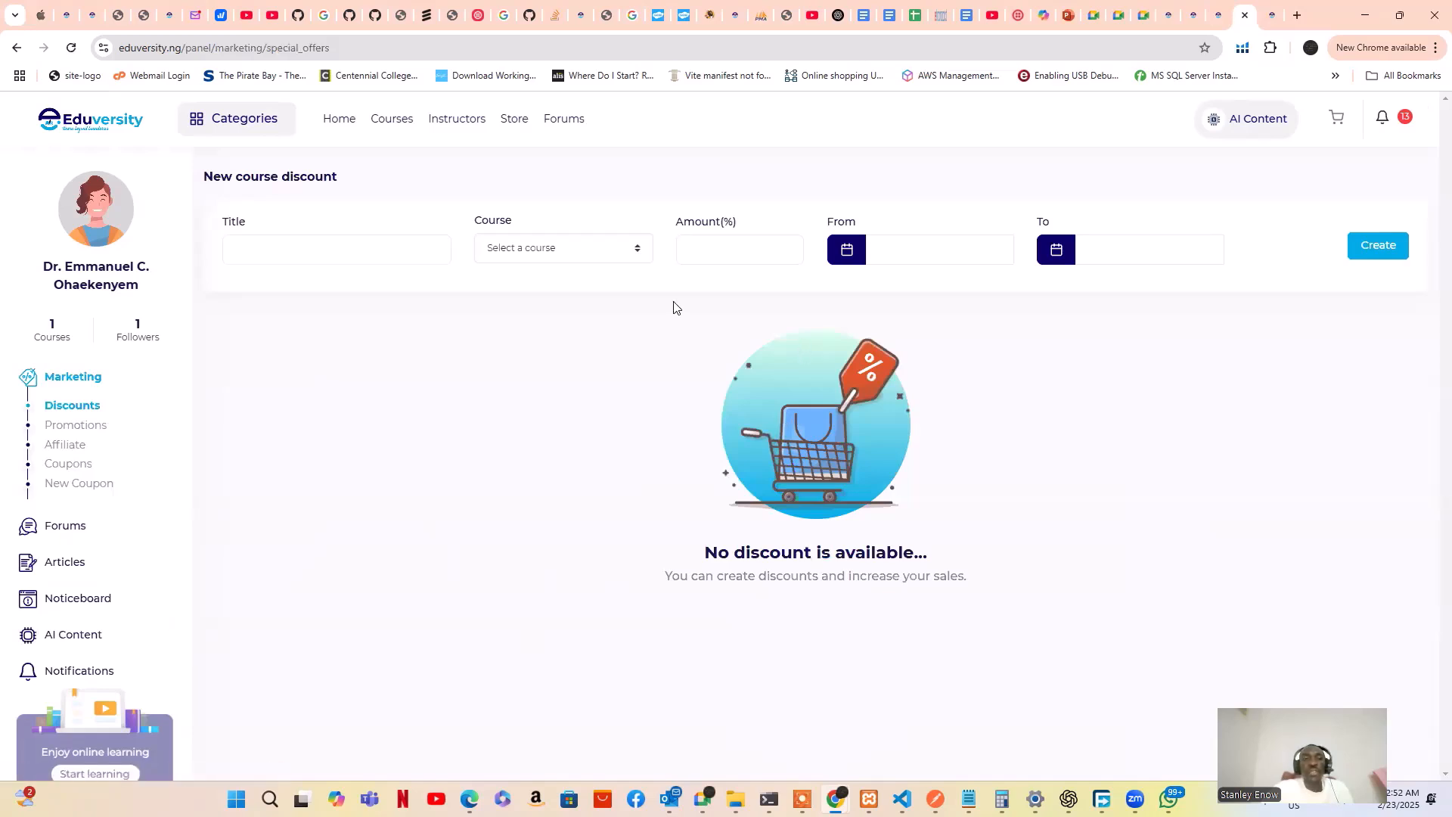
Title the discount 'Early Discount' and try choosing a course from the empty list
left_click(415, 248)
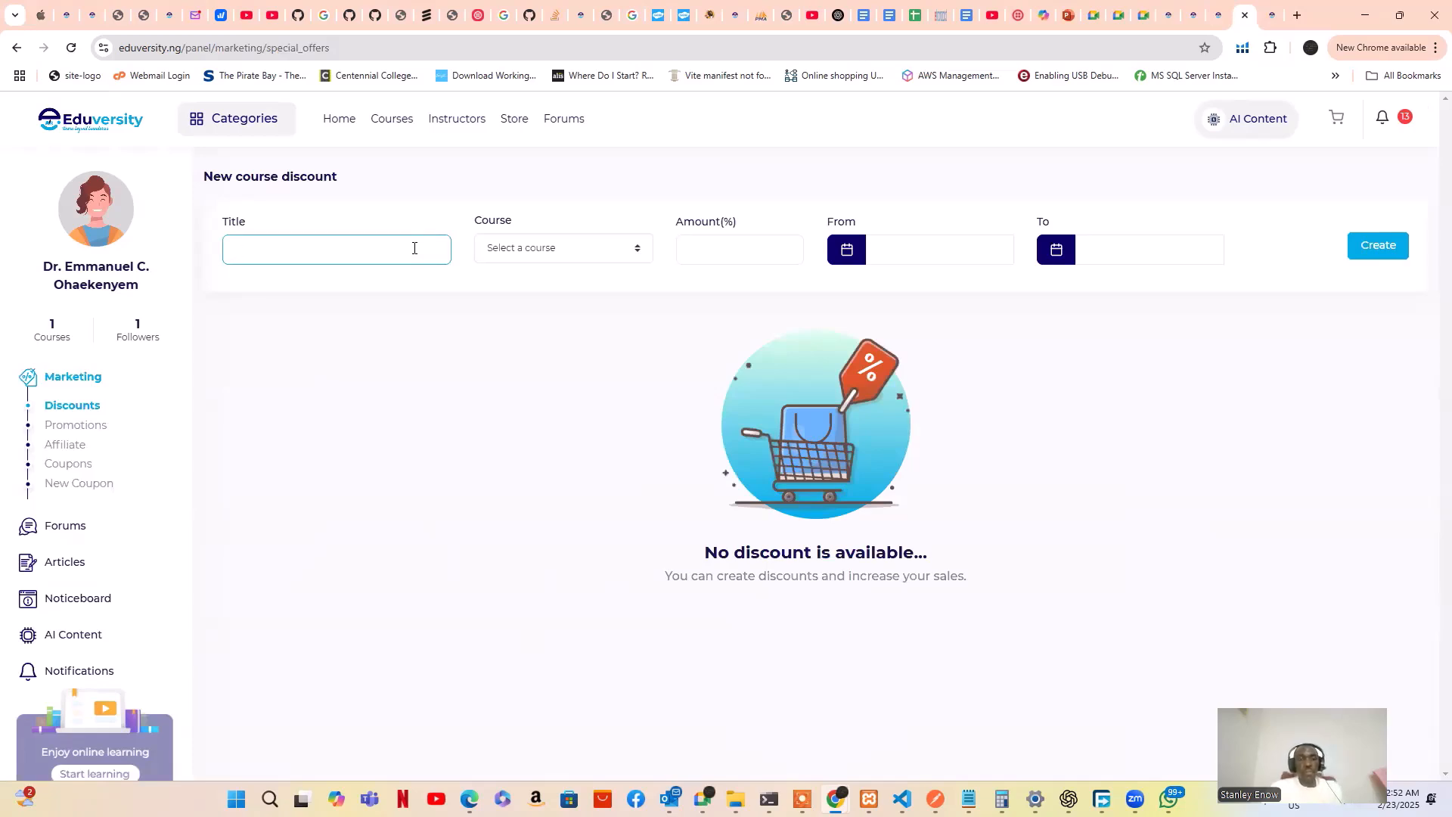
type("Early Discount")
left_click(557, 249)
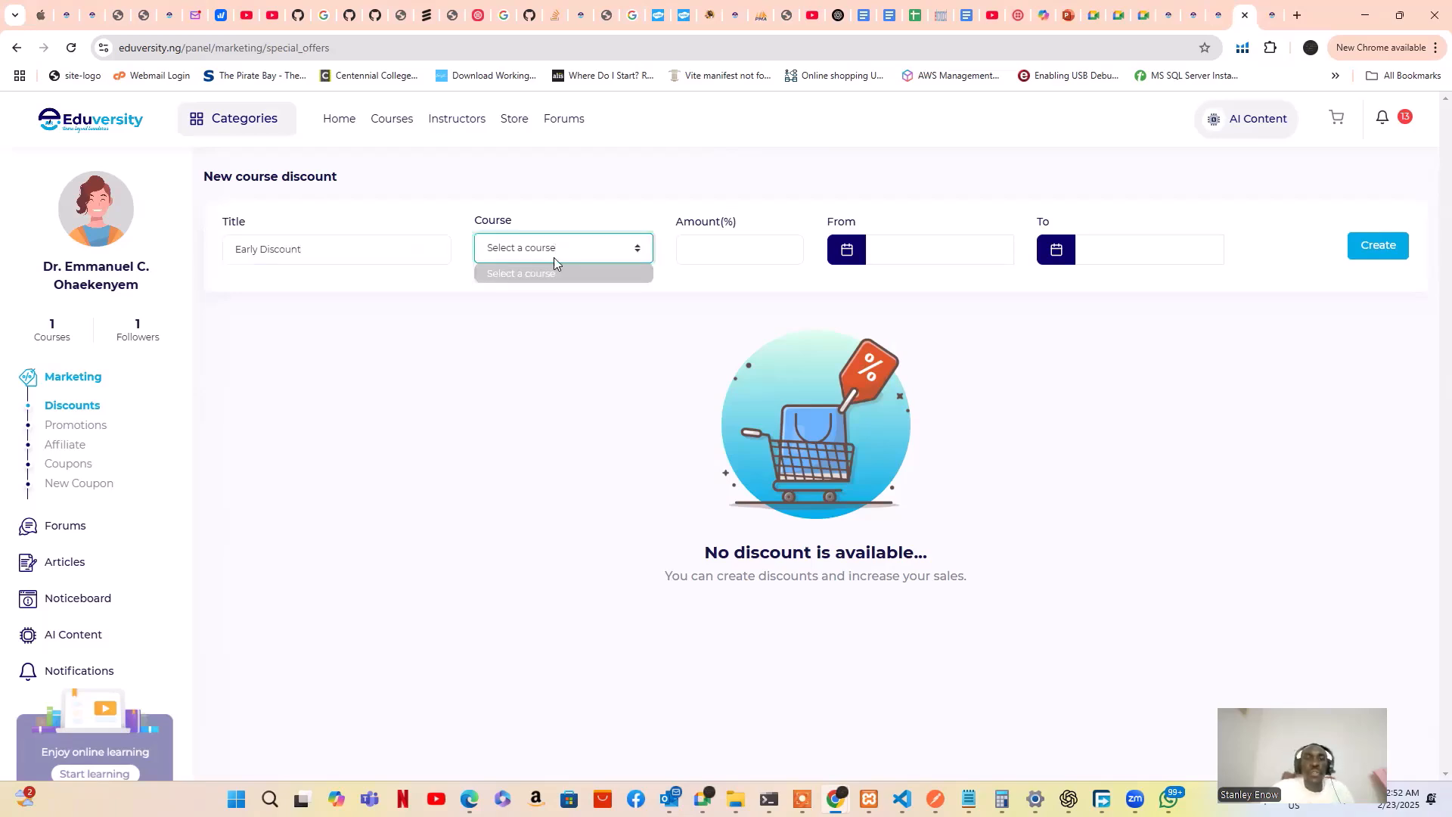
left_click(634, 254)
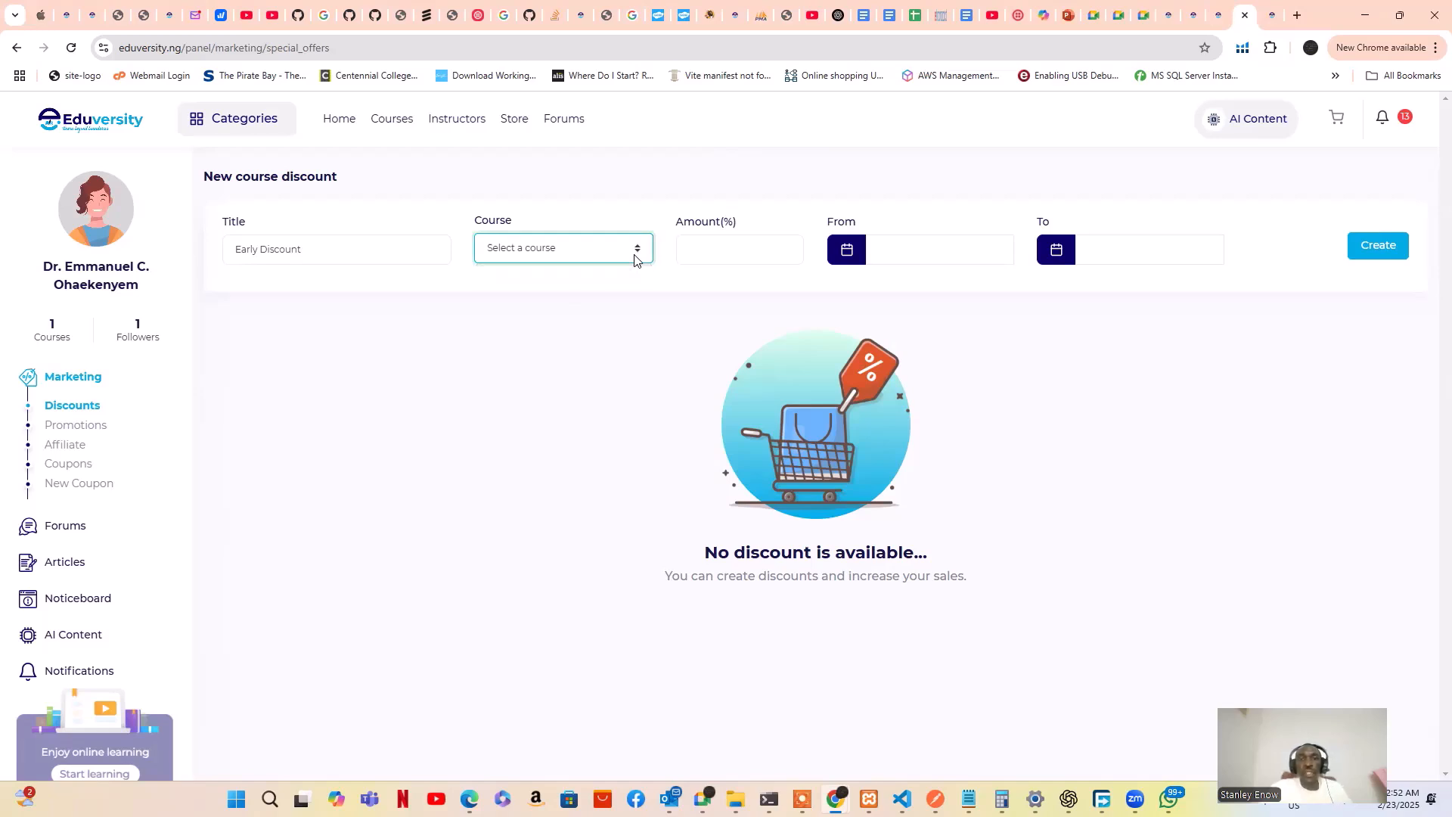
left_click(632, 255)
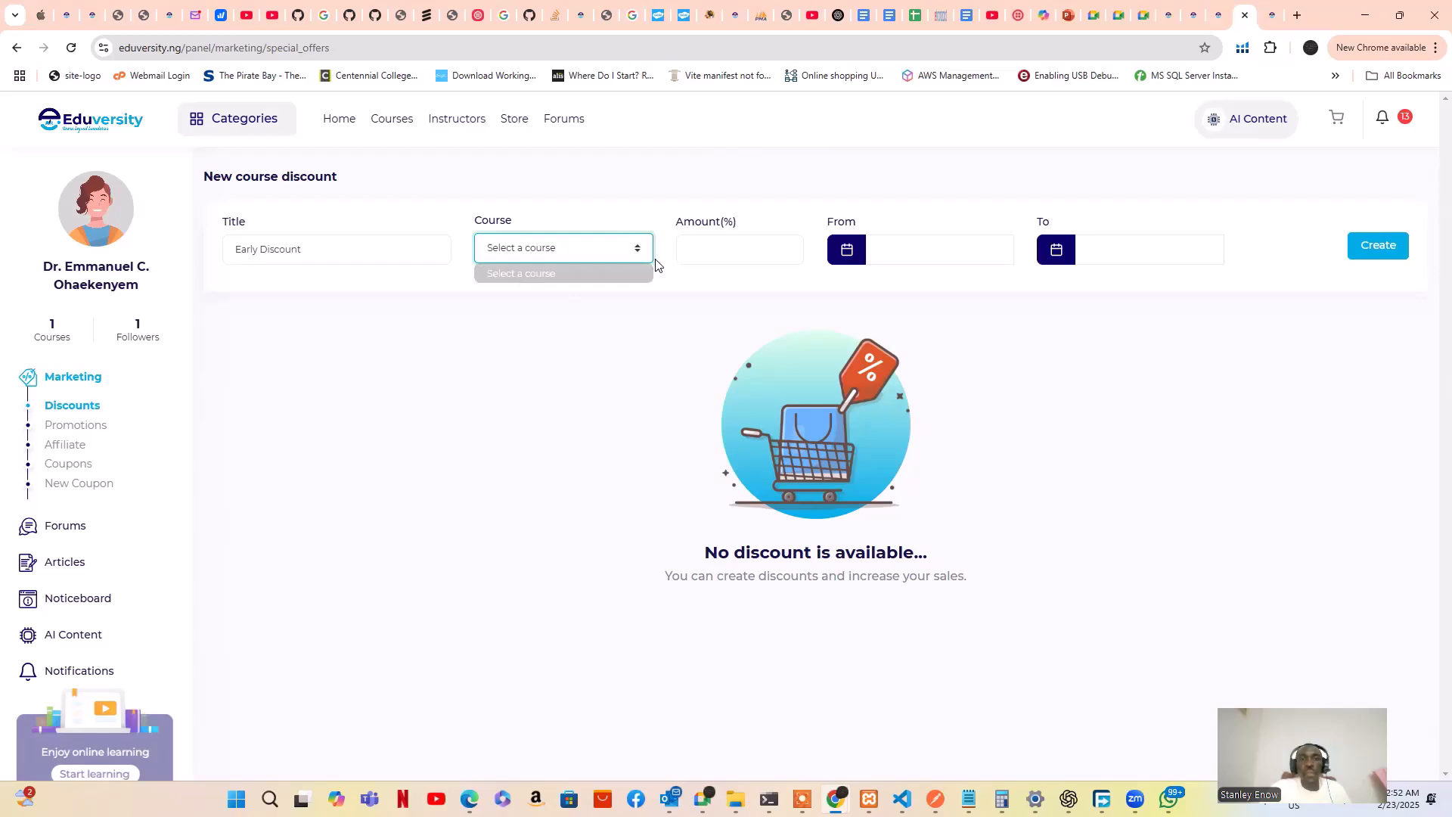
left_click(713, 248)
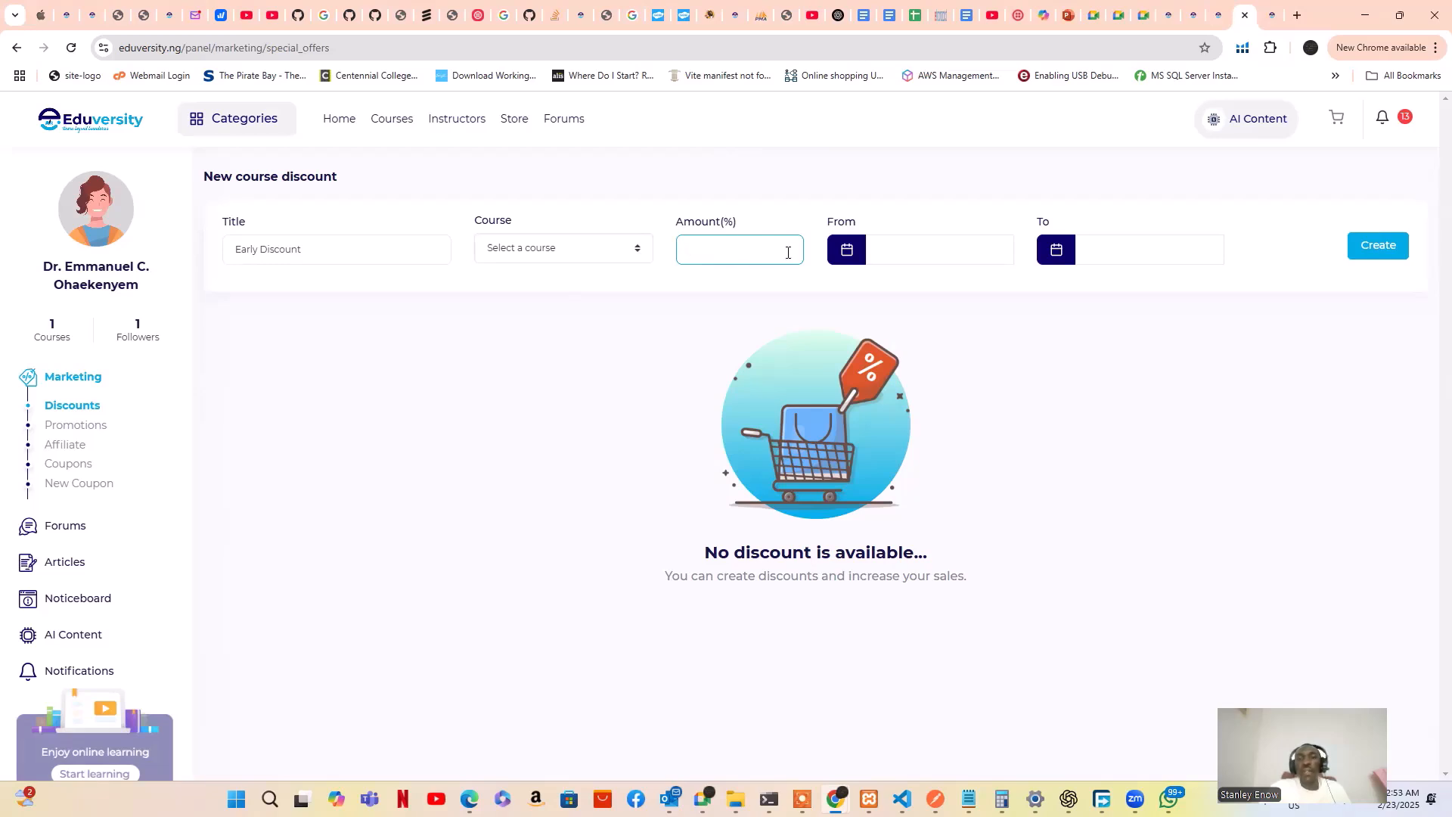
Check the discount date pickers, then view the Bronze ₦50, Silver ₦90 and Gold ₦150 promotions
left_click(931, 252)
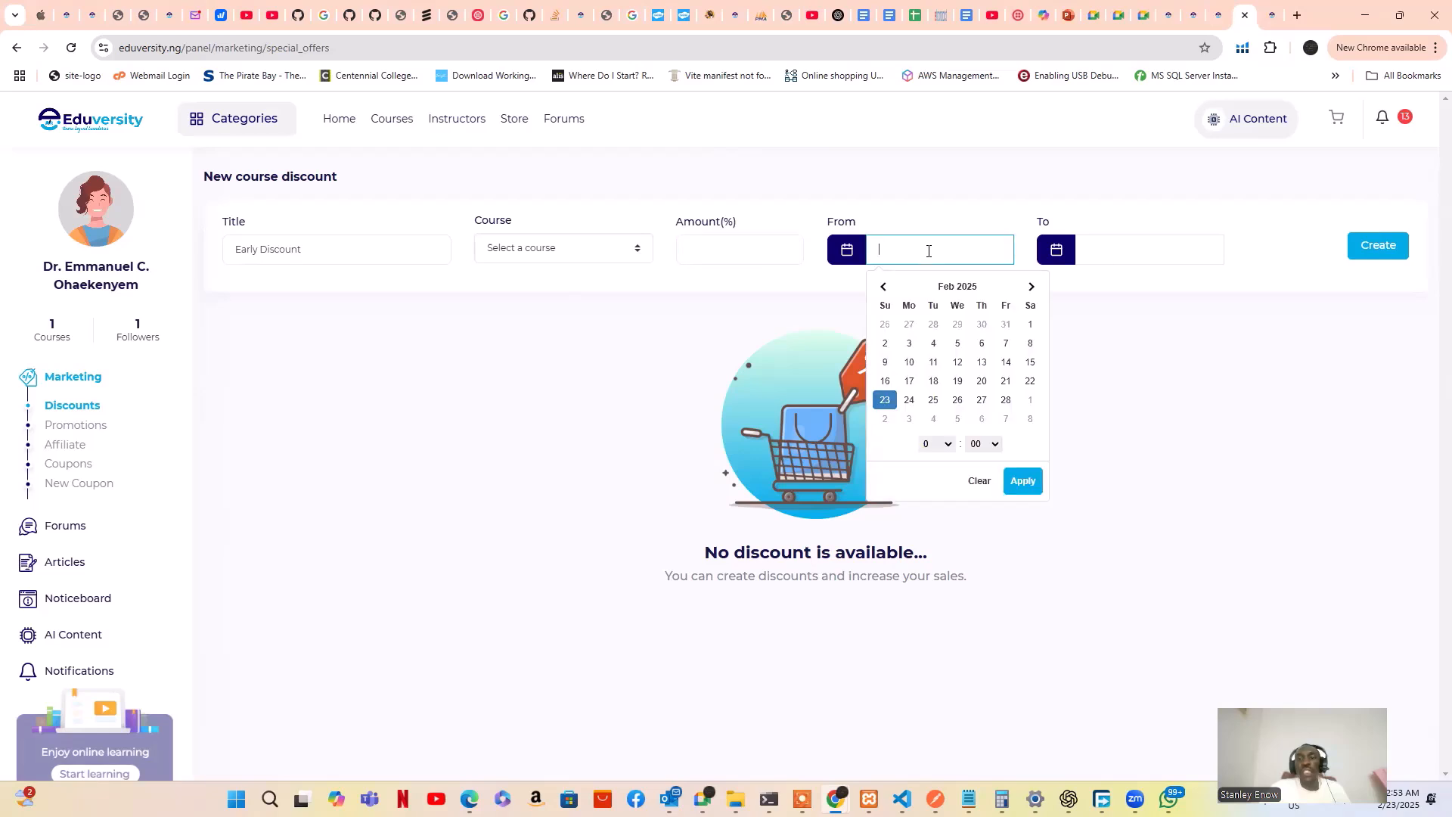
left_click(1105, 252)
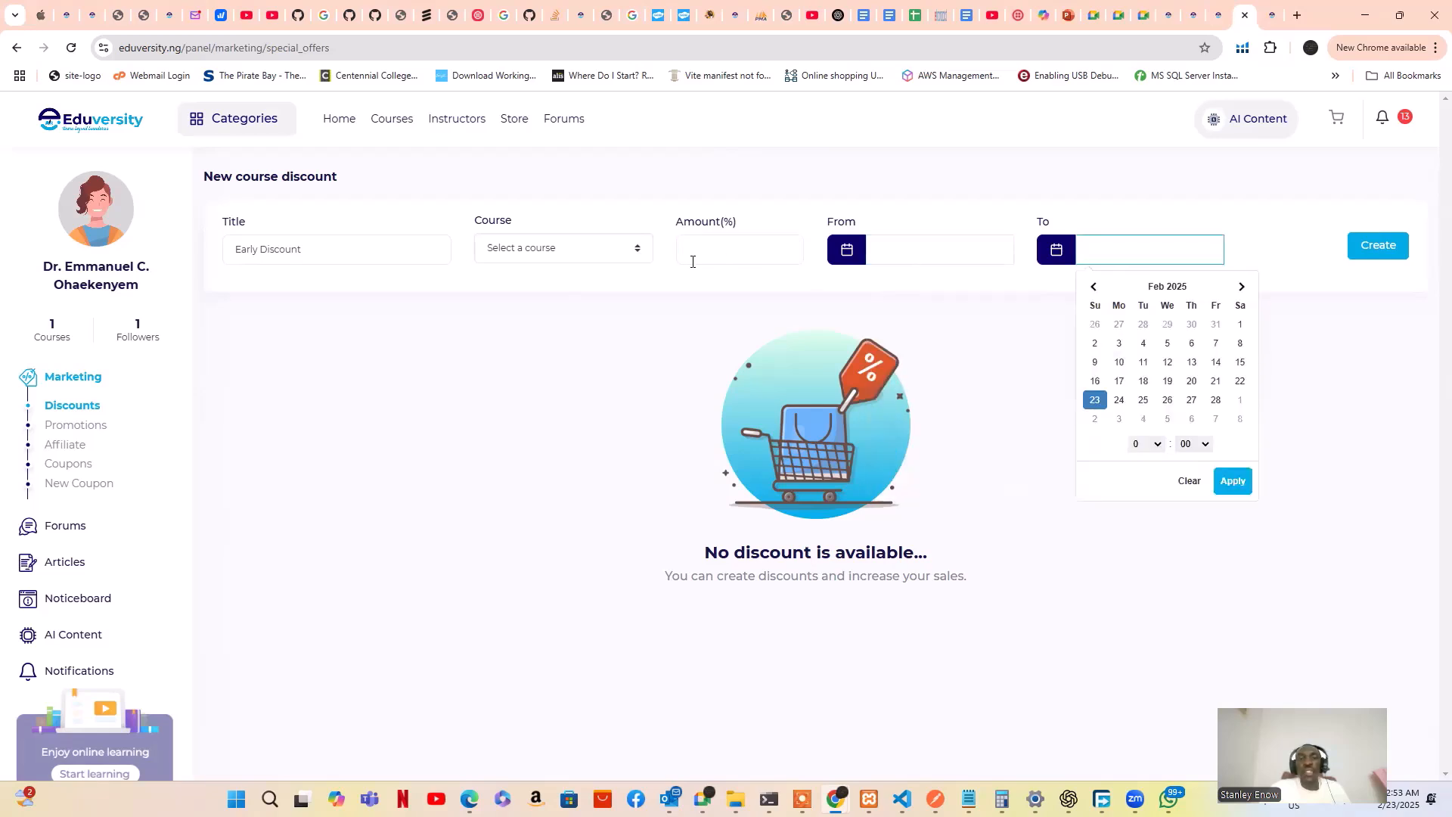
left_click(550, 257)
left_click(1171, 237)
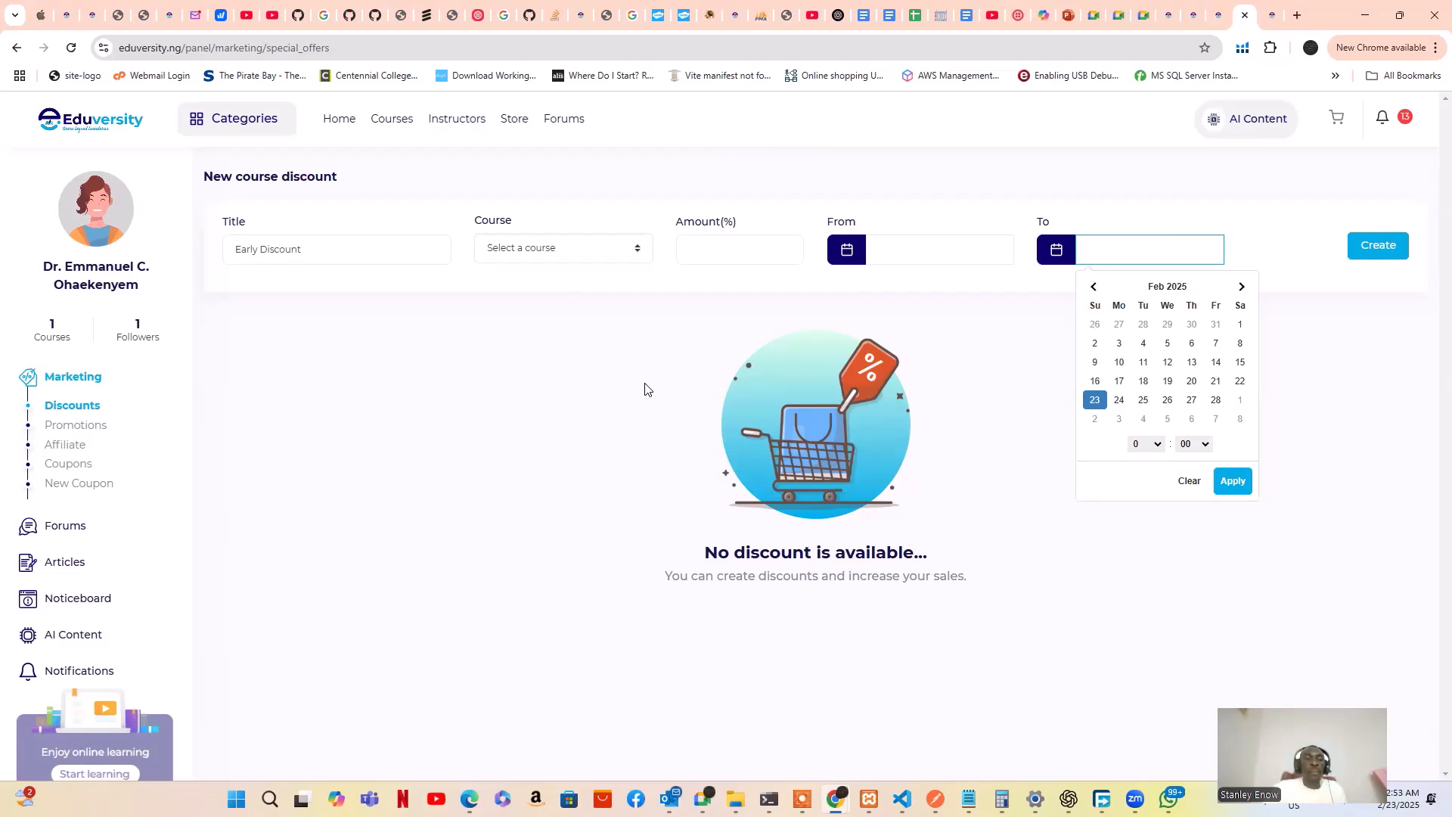
left_click(85, 428)
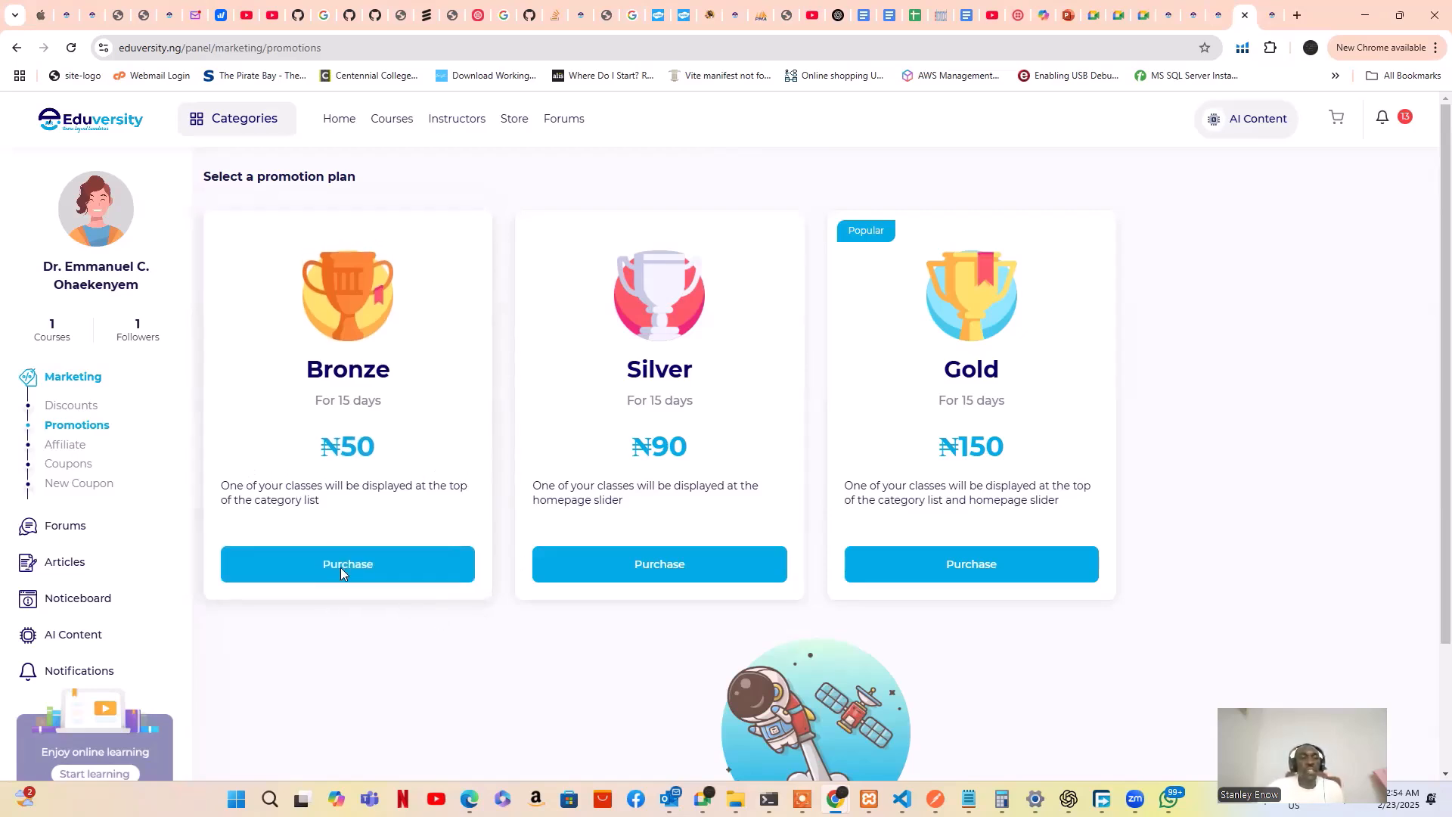
Open the Affiliate page showing 0 referred users, registration bonus and sales commission
left_click(59, 449)
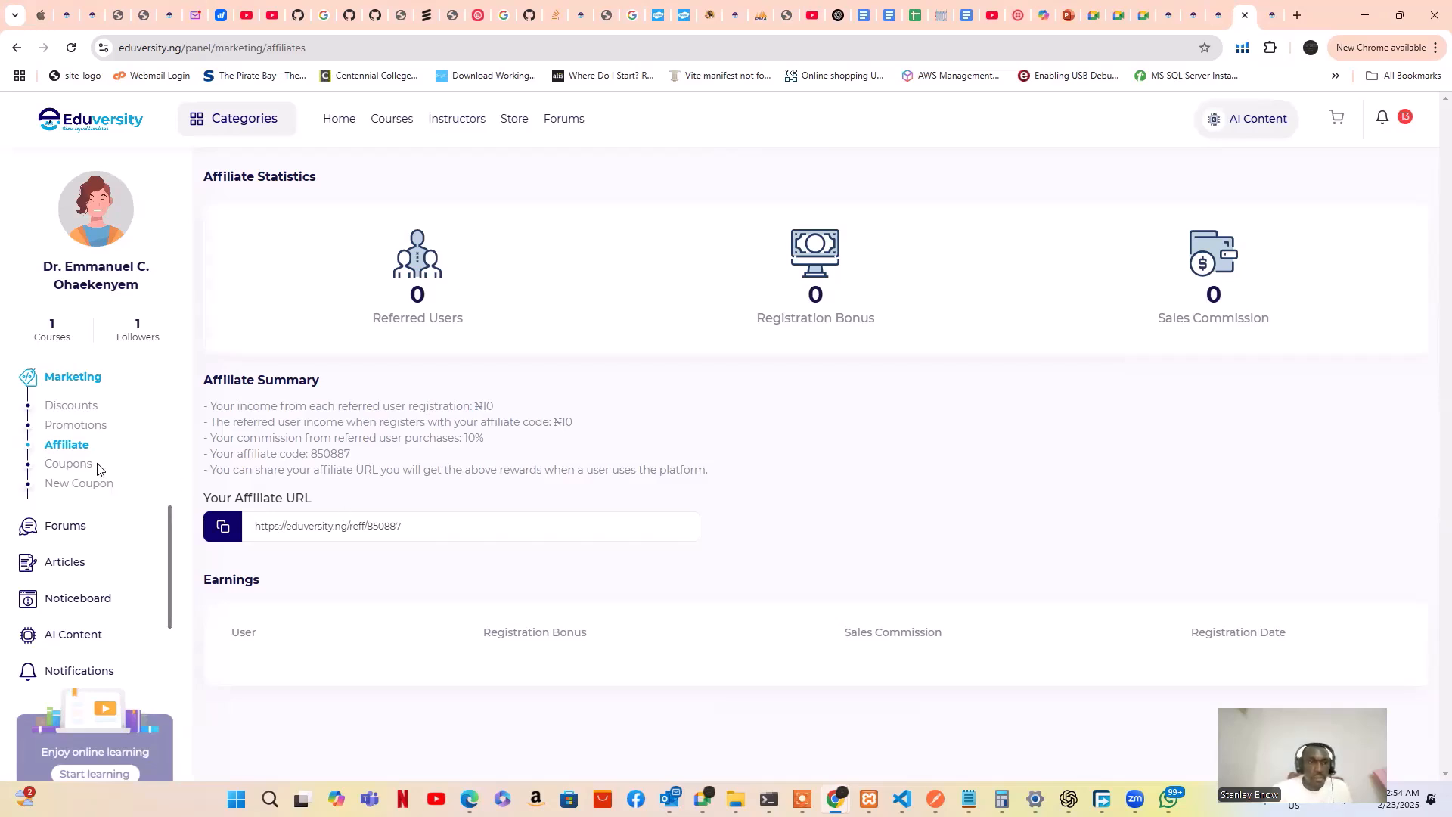
Open Coupons and scroll through the zero coupon and purchase totals with no discounts
left_click(63, 469)
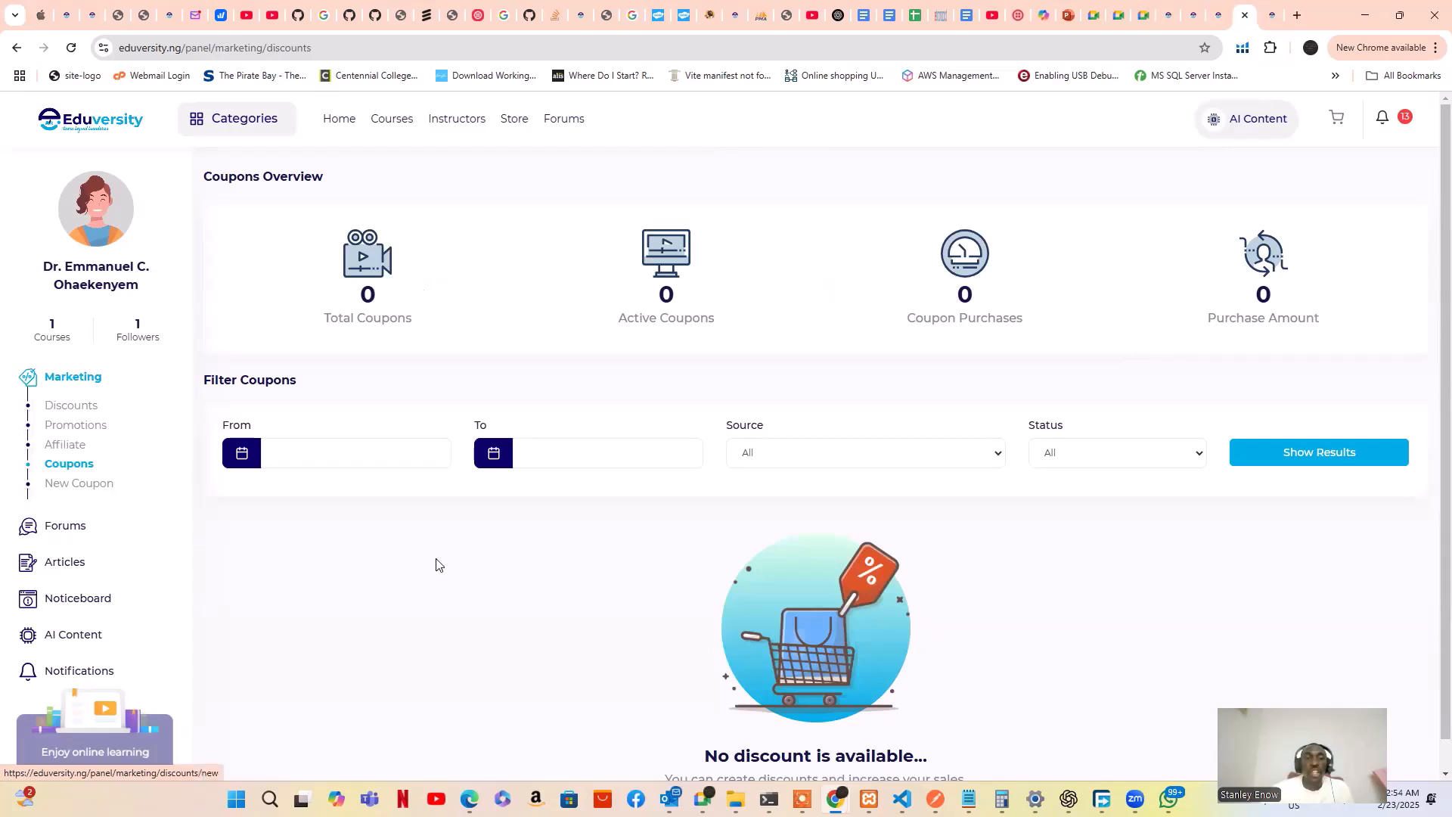
scroll(436, 564, "down", 2)
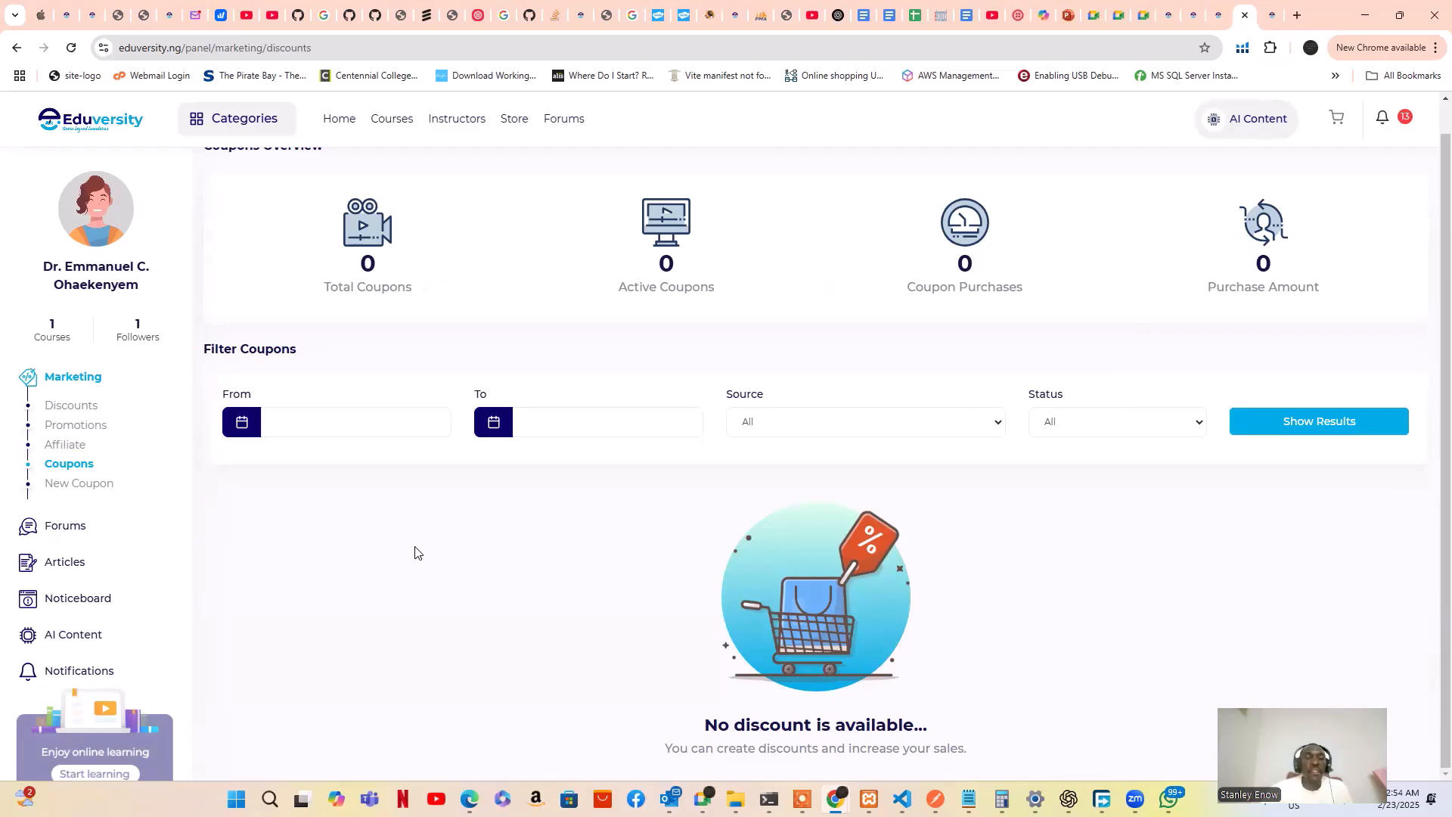
Look over the blank New Coupon form with Percentage type and 0 percent, then expand Forums
left_click(86, 484)
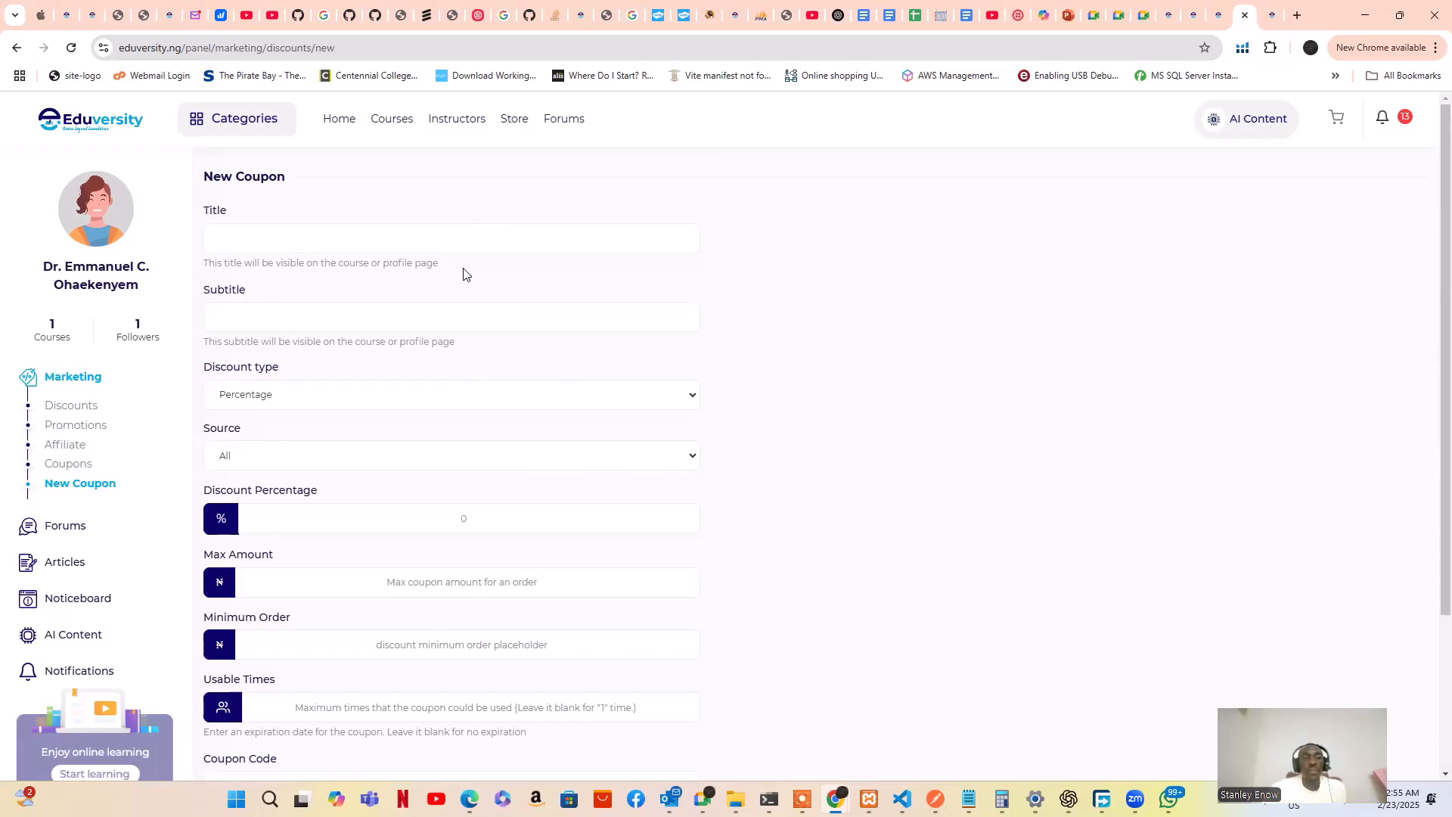
scroll(499, 325, "down", 3)
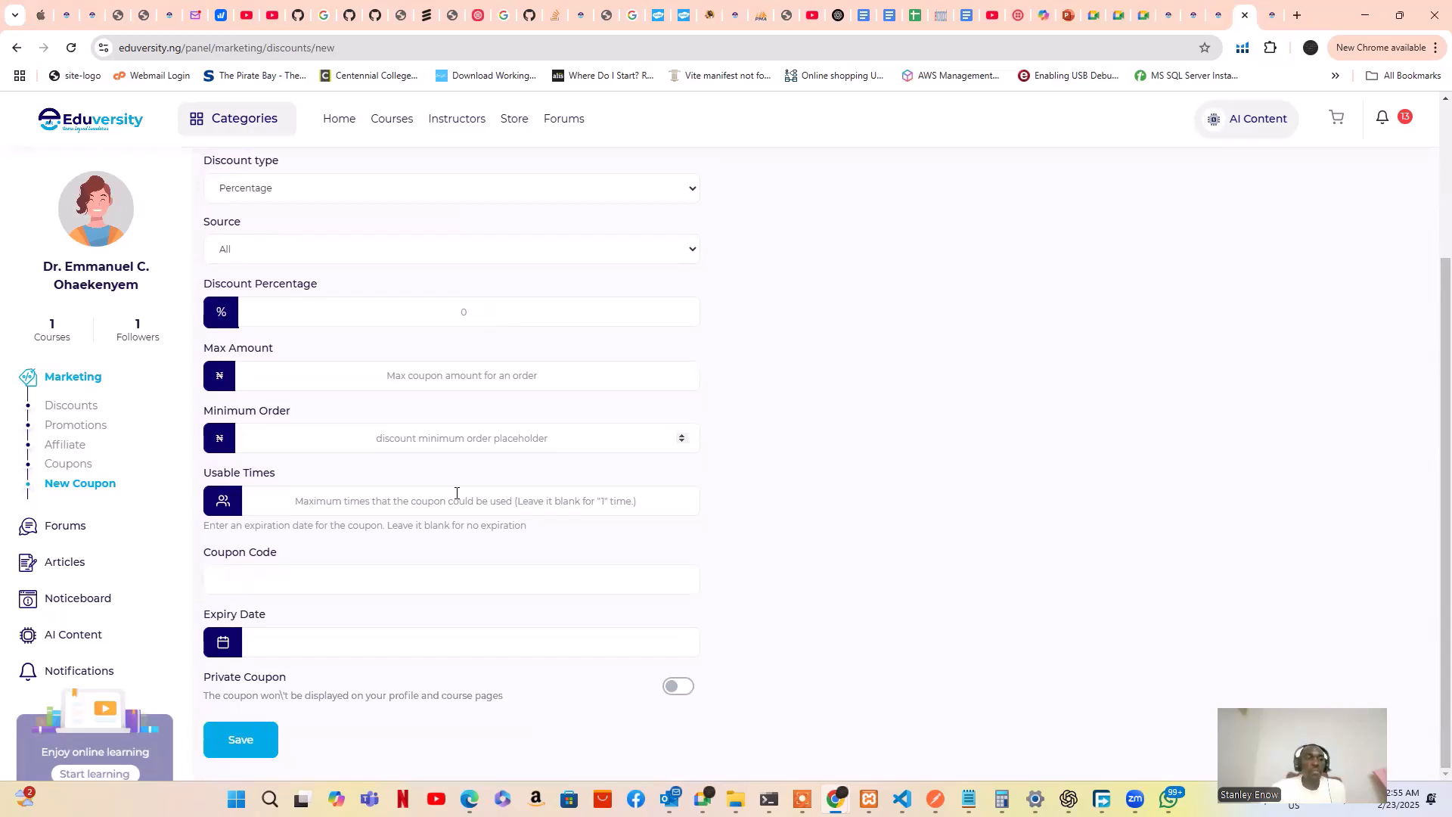
left_click(64, 527)
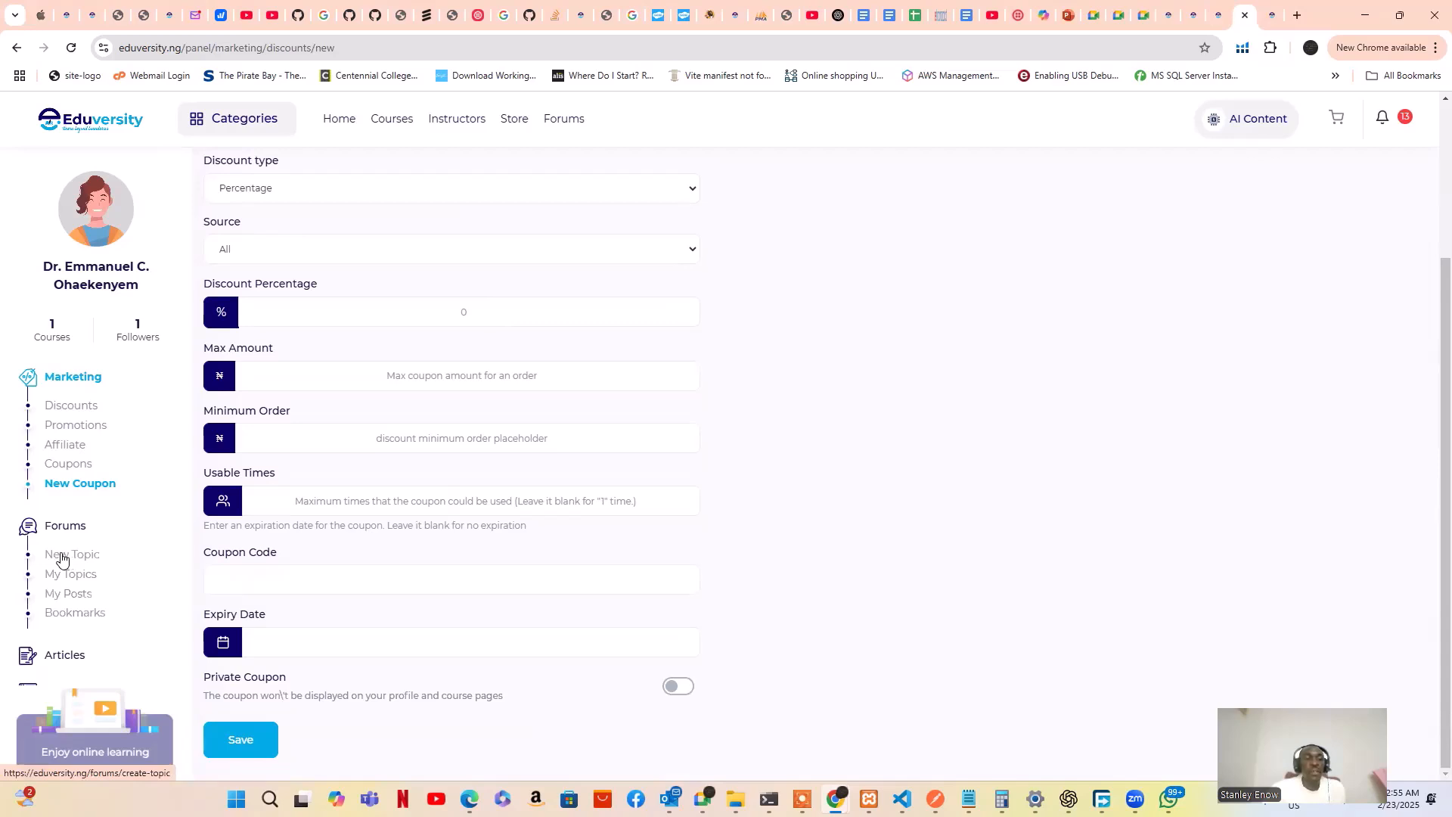
left_click(62, 558)
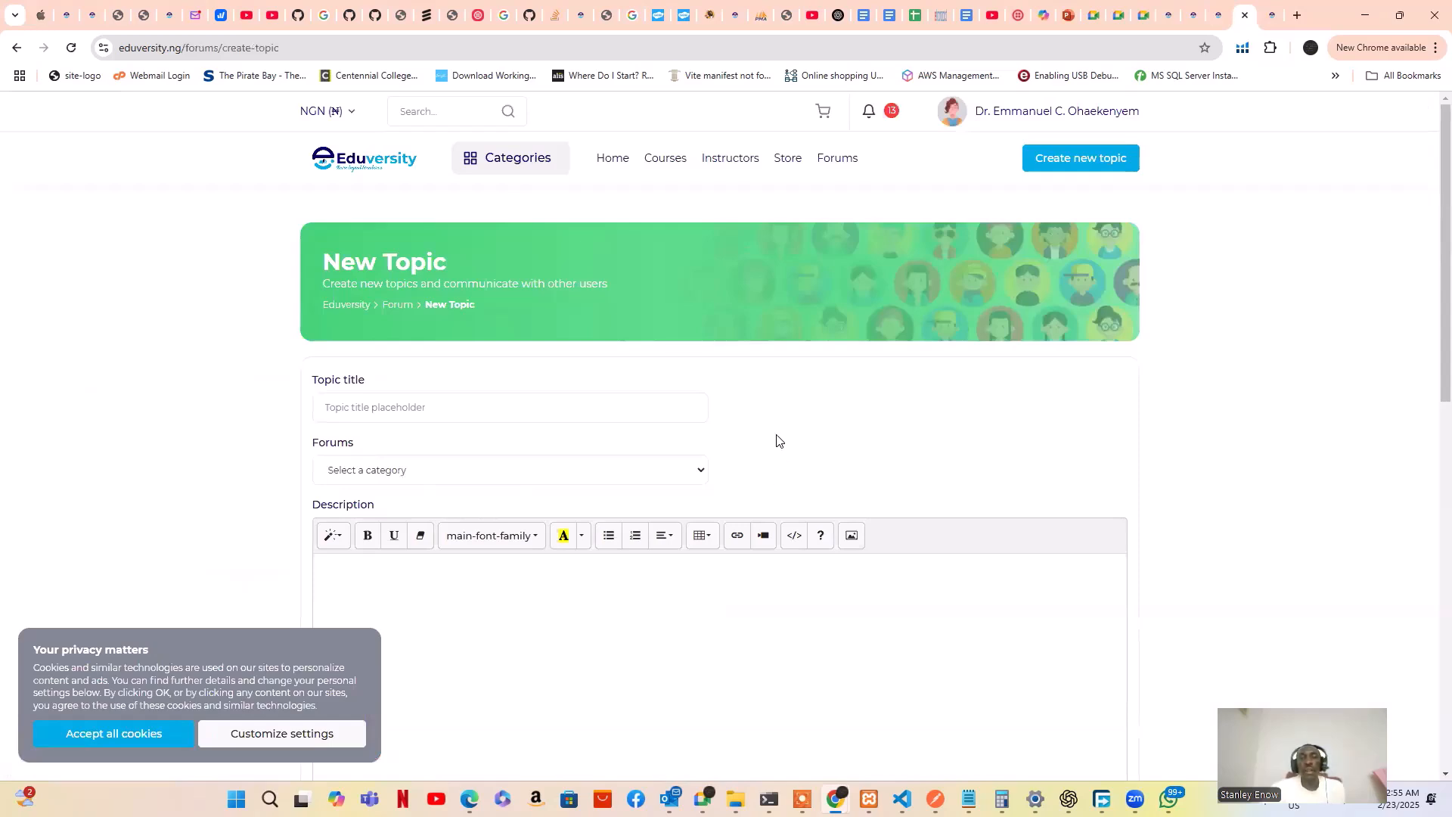
scroll(777, 440, "down", 2)
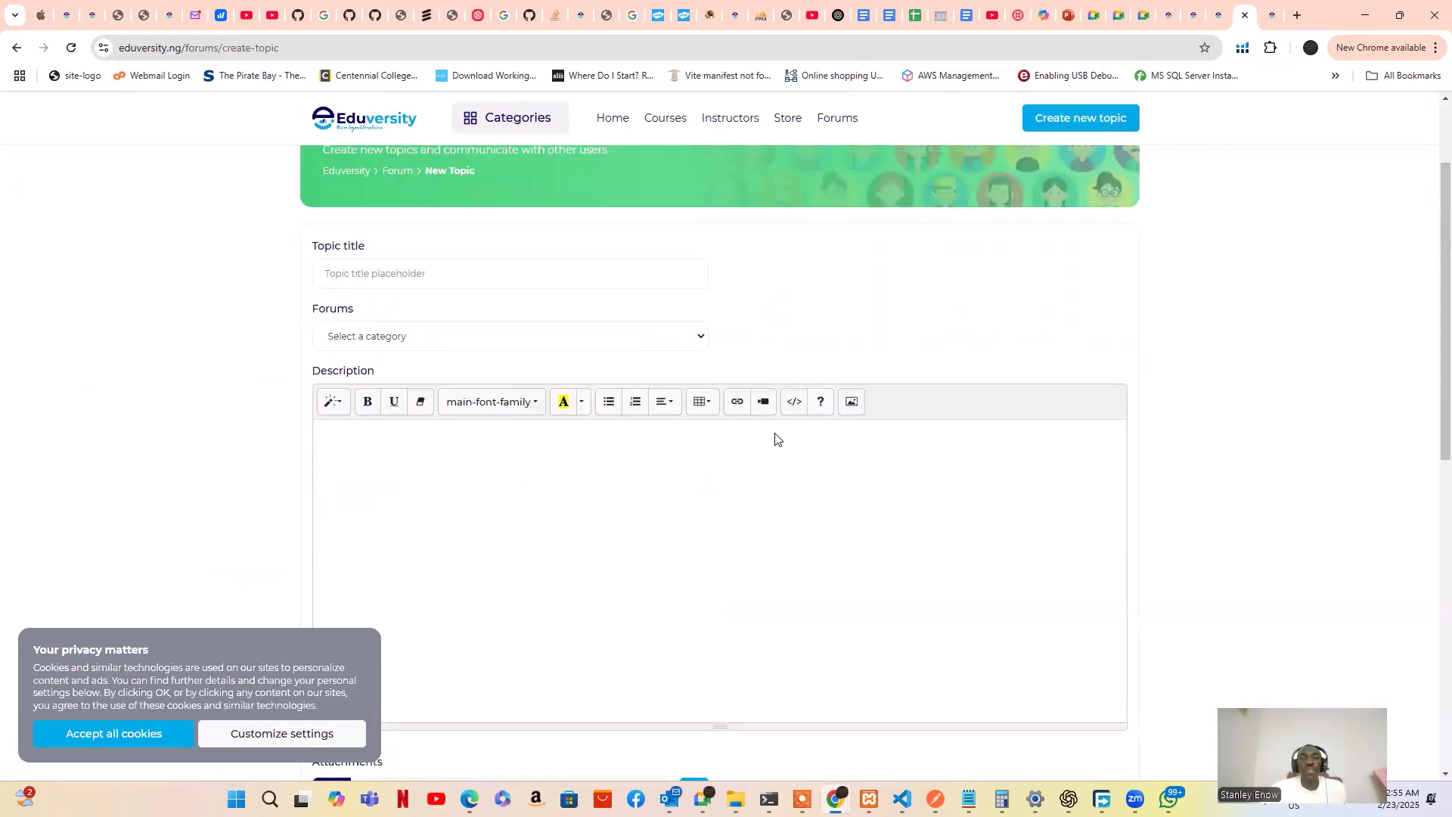
scroll(402, 334, "up", 1)
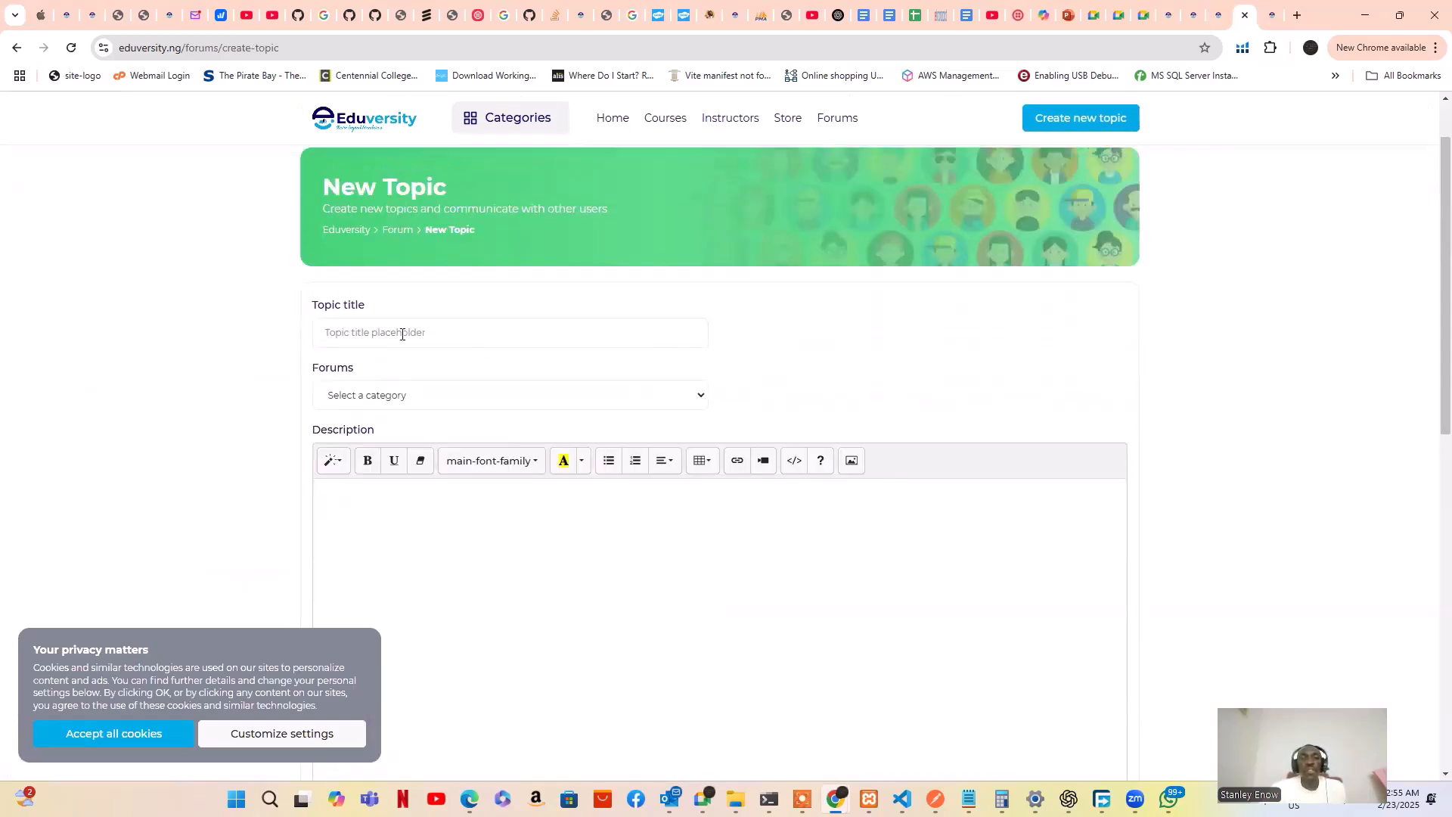
left_click(449, 396)
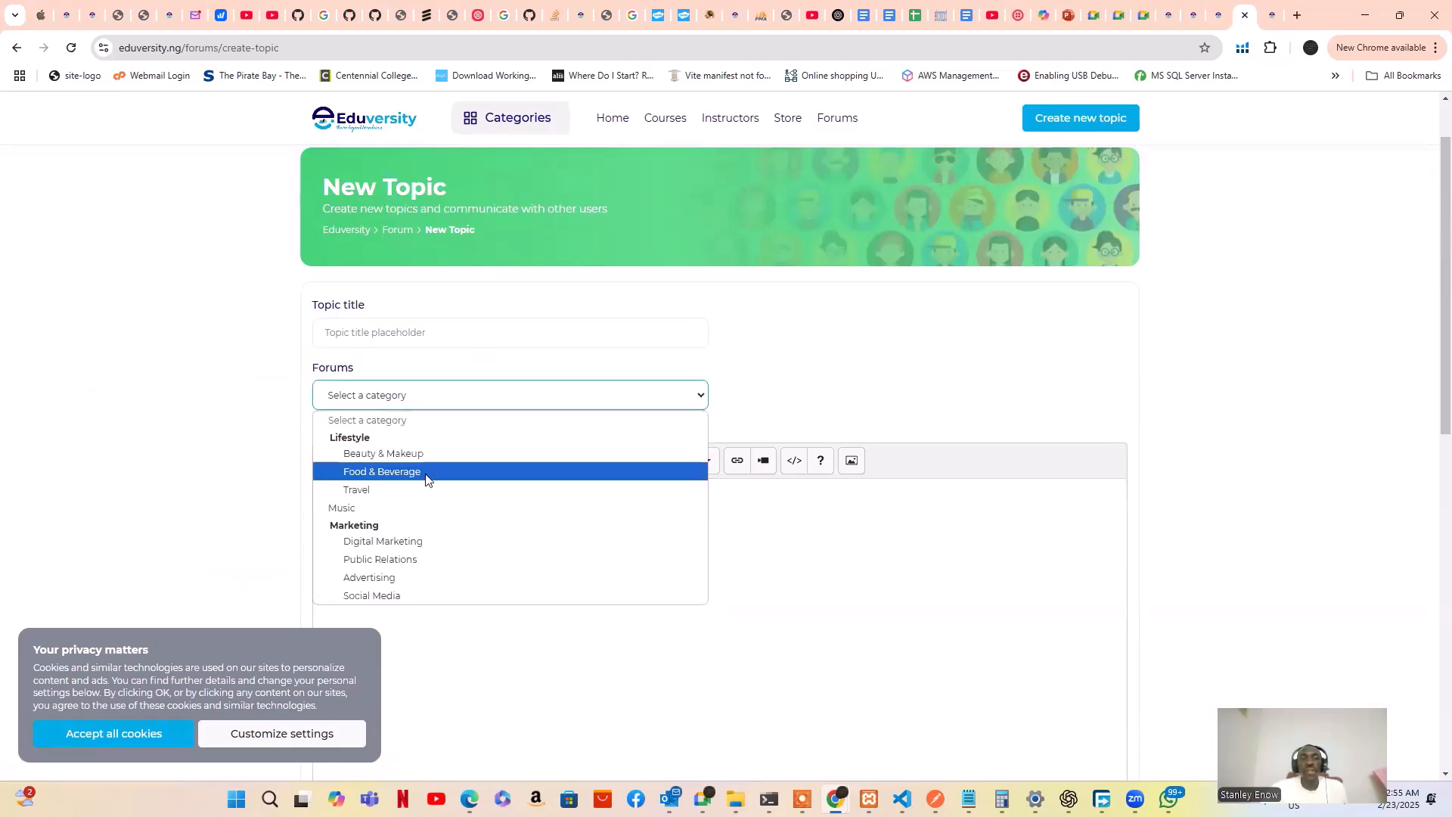
left_click(419, 542)
scroll(457, 486, "down", 5)
left_click(464, 338)
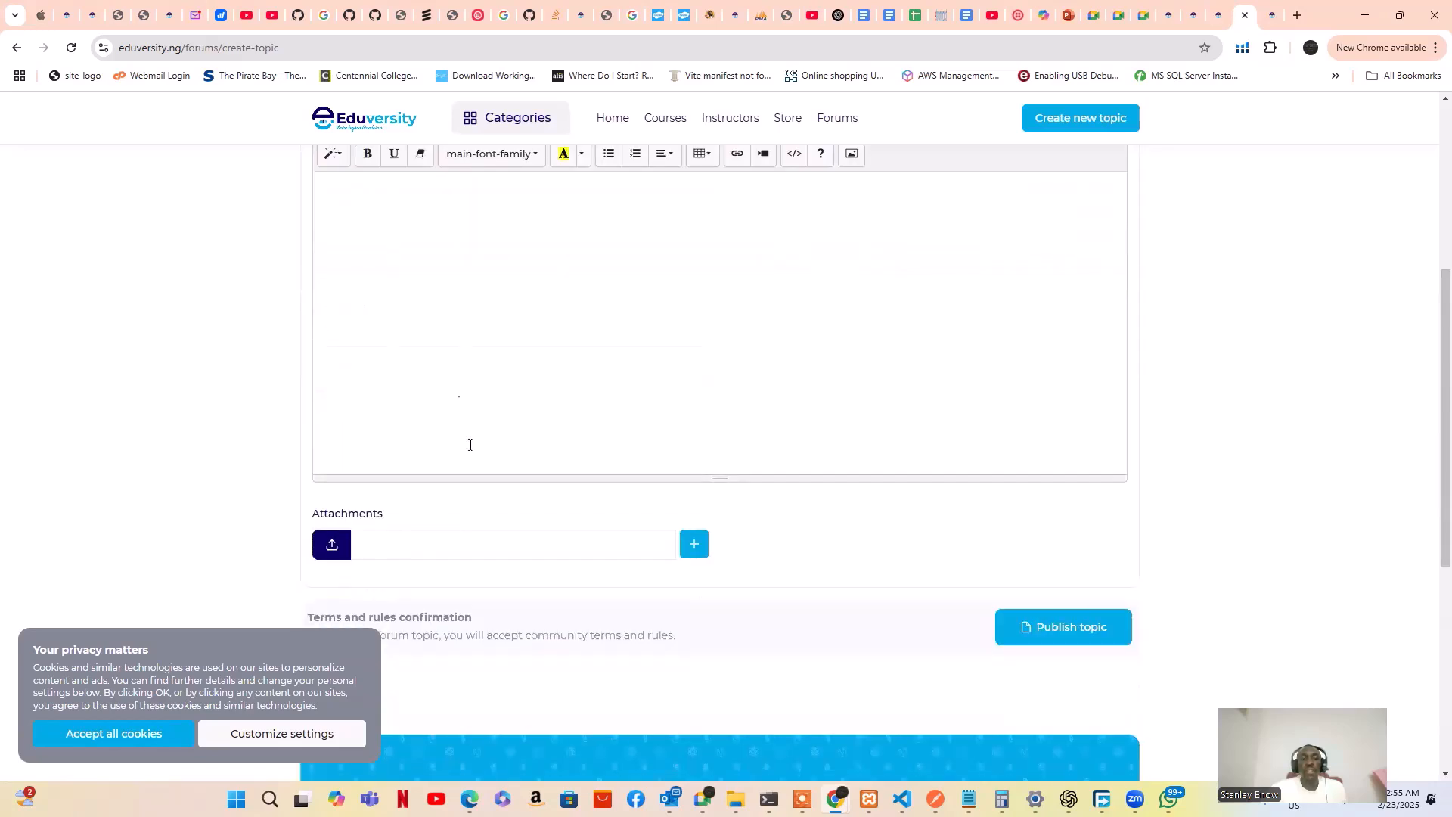
scroll(460, 401, "down", 2)
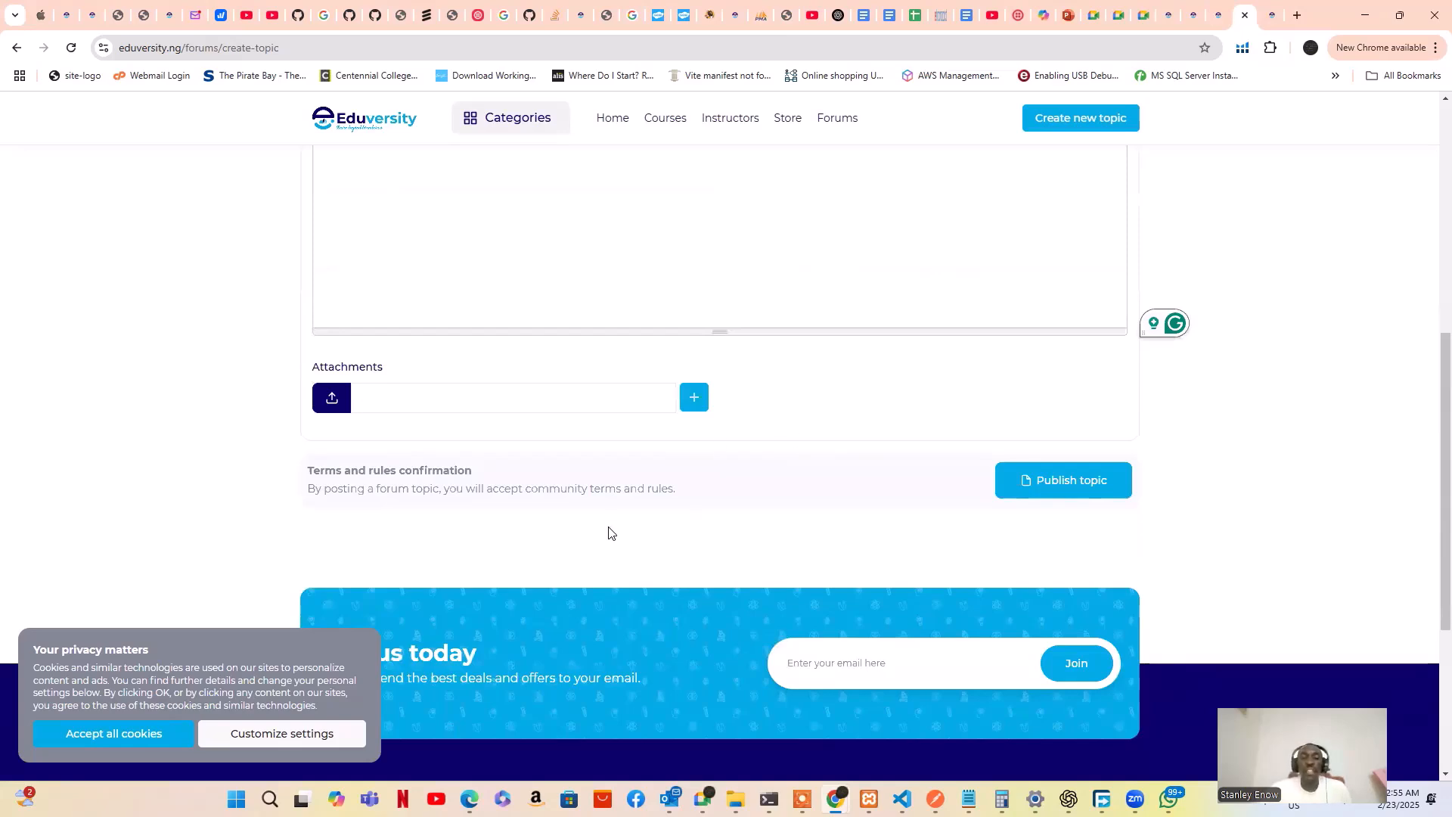
scroll(783, 496, "up", 1)
scroll(690, 415, "up", 6)
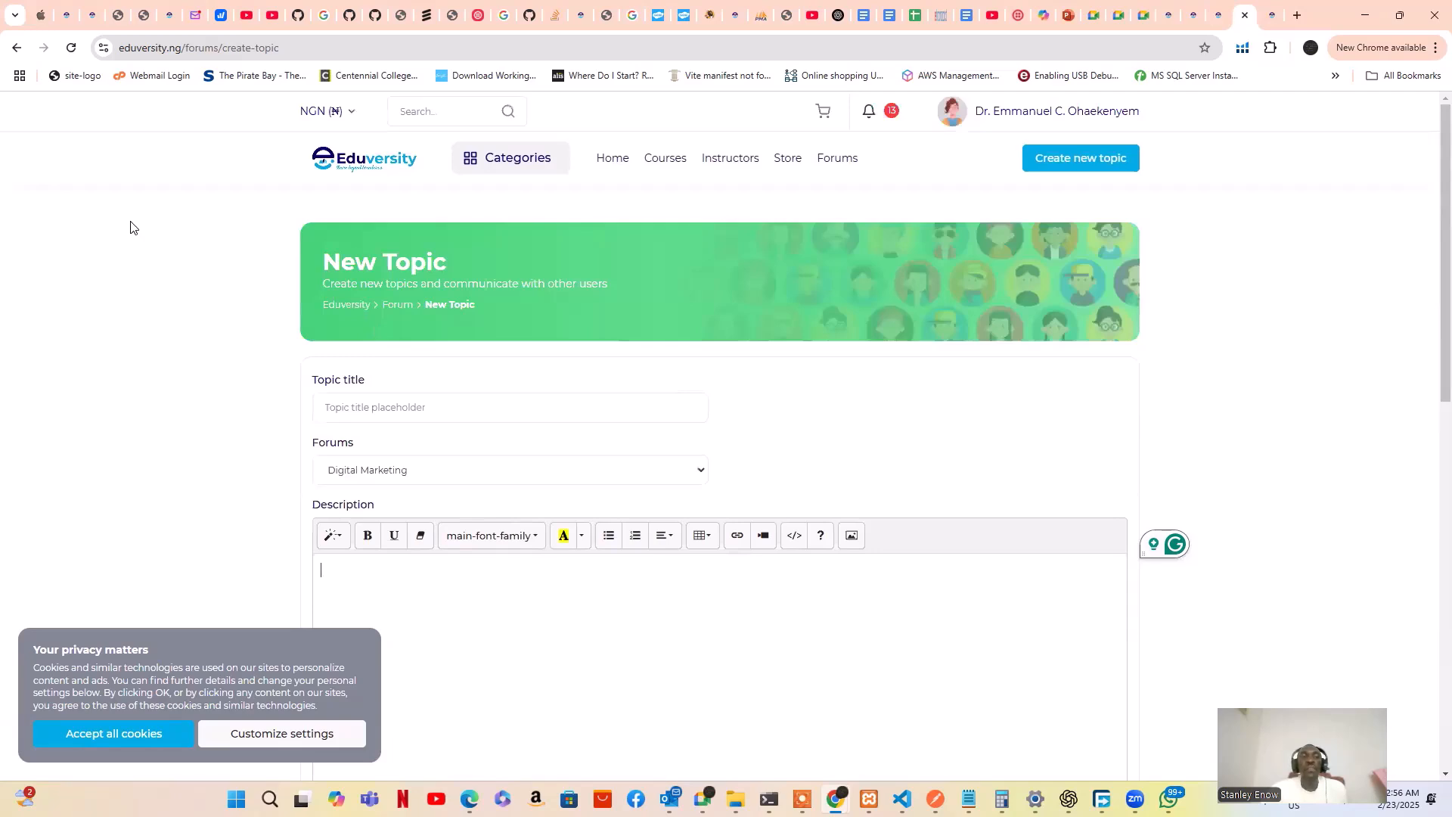
left_click(16, 47)
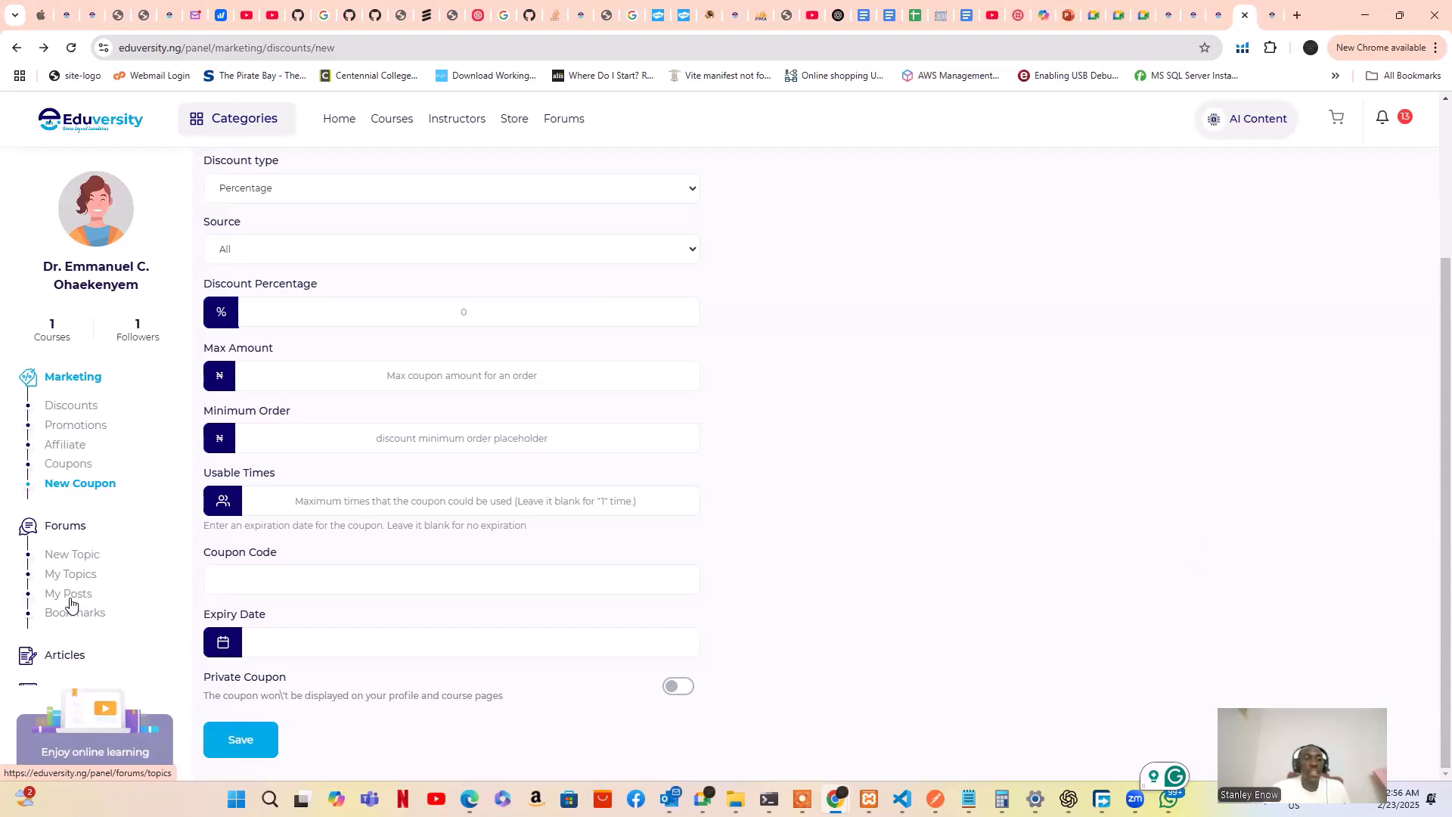
View My Posts and the empty forum Bookmarks, then expand Articles in the sidebar
left_click(65, 598)
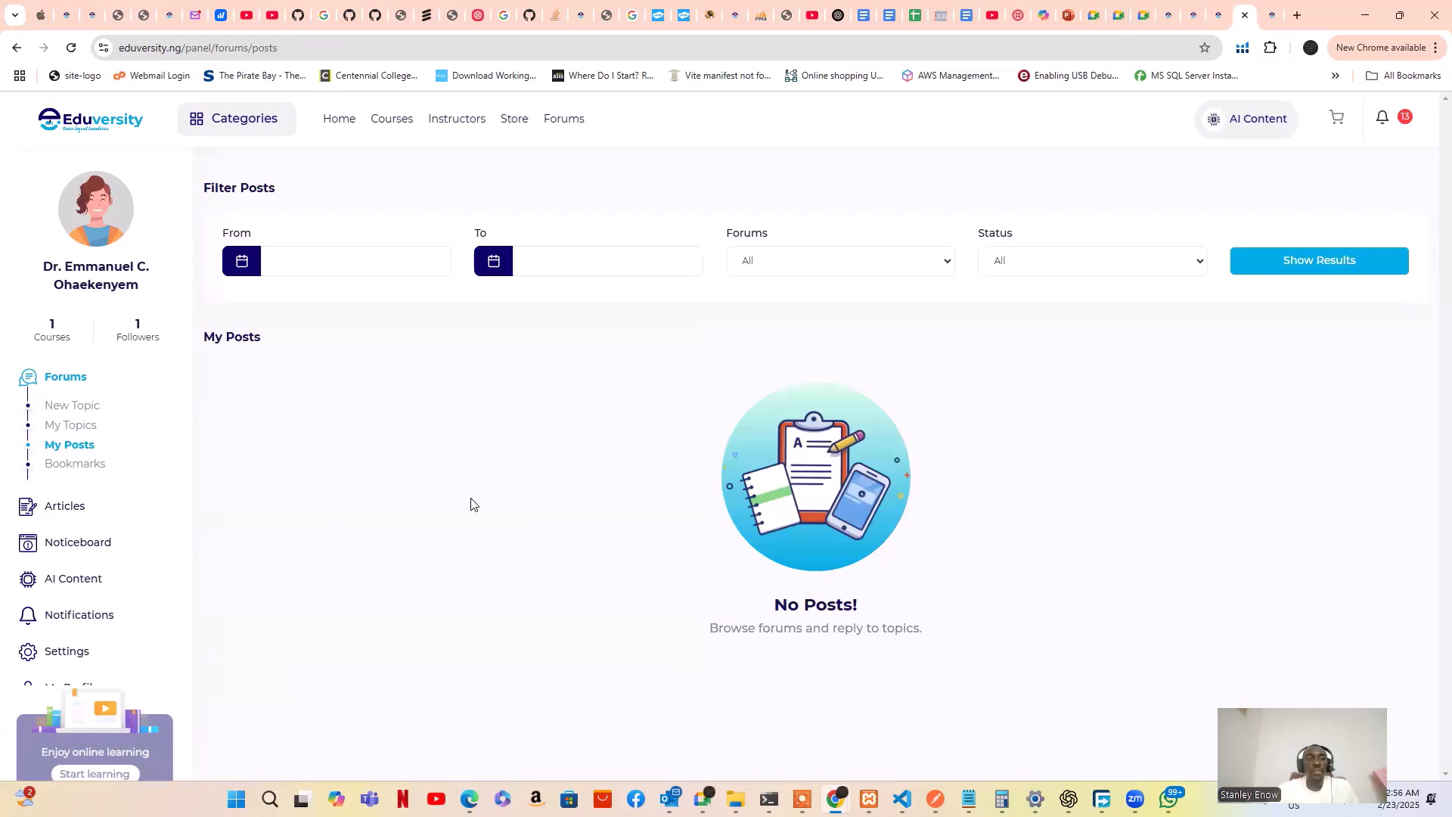
left_click(77, 471)
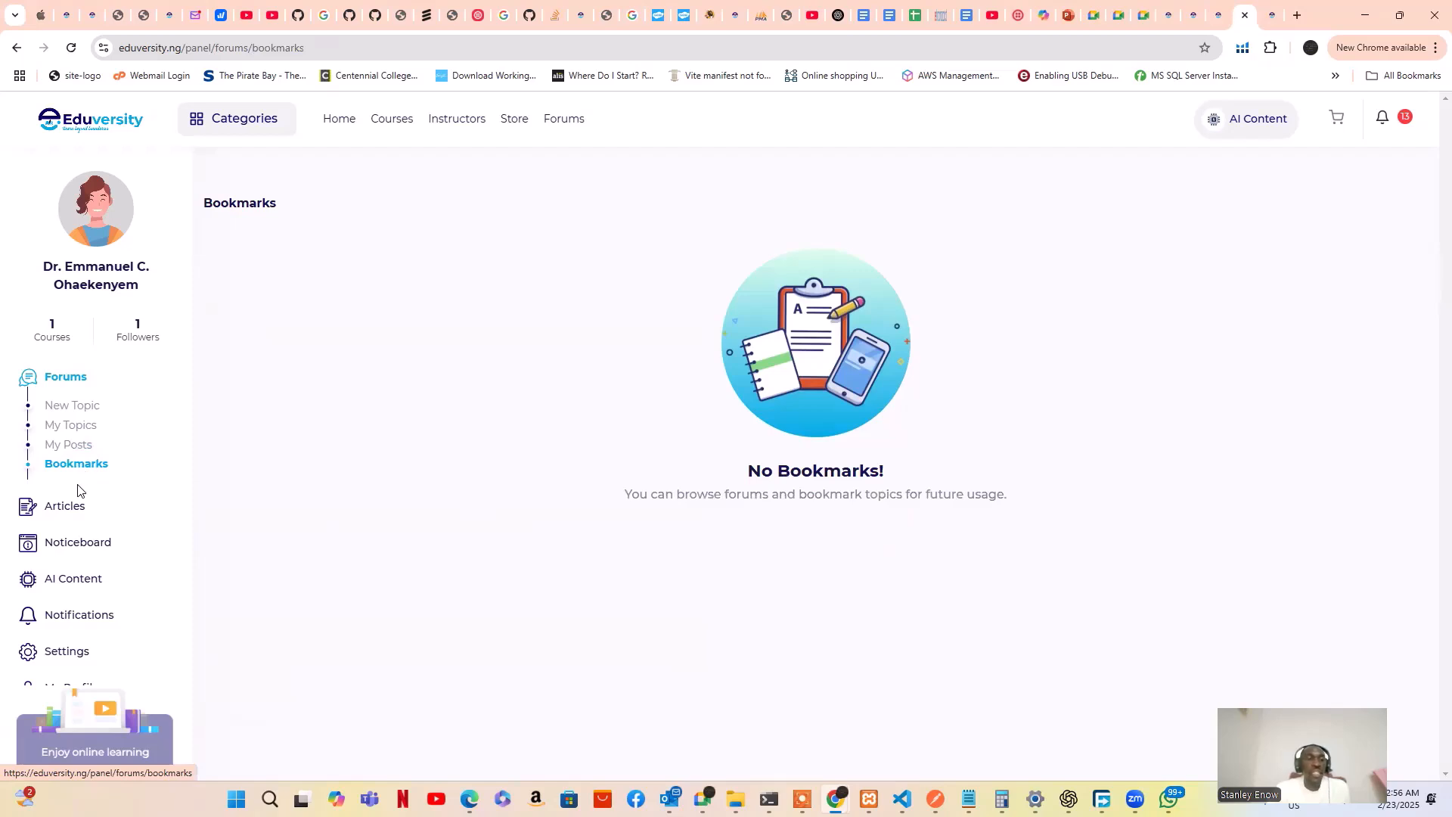
left_click(65, 510)
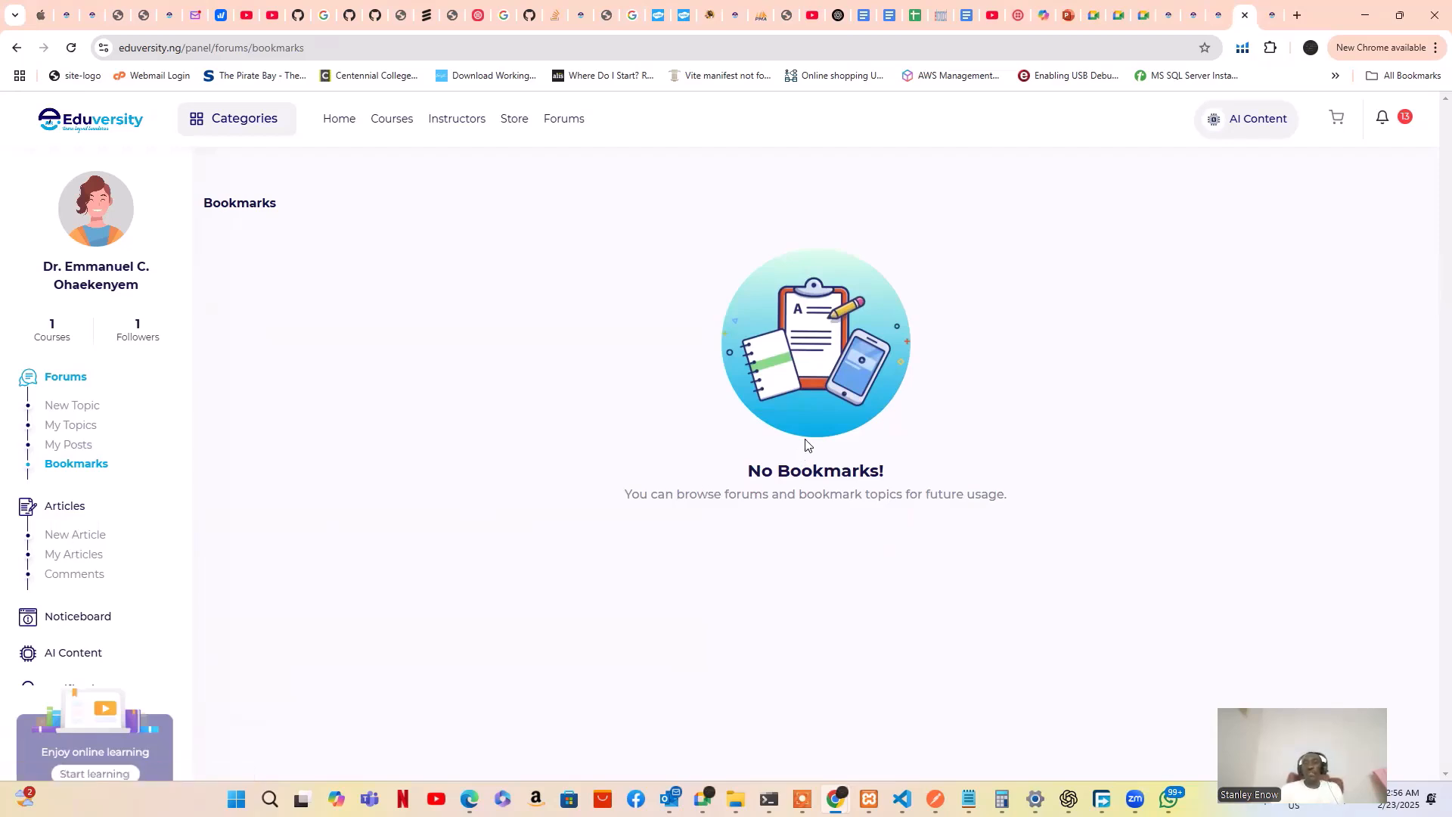
Switch to the Elementary Mathematics (Module 2) tab and scroll its ₦3,000 course page
left_click(1270, 15)
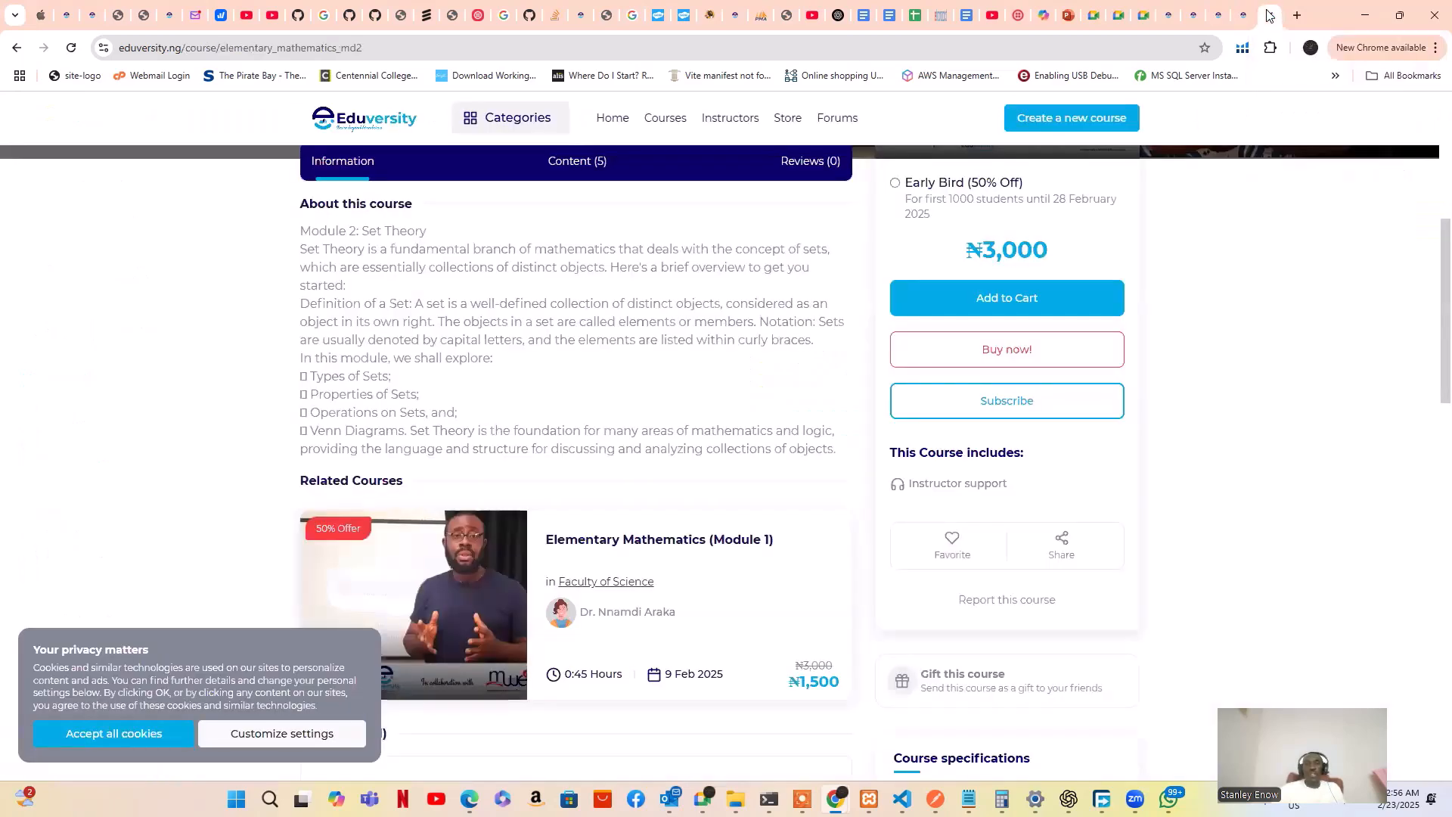
key("Up")
key("Up")
key("Up")
key("Up")
key("Up")
key("Up")
key("Up")
key("Up")
key("Up")
key("Up")
key("Up")
key("Up")
key("Up")
key("Up")
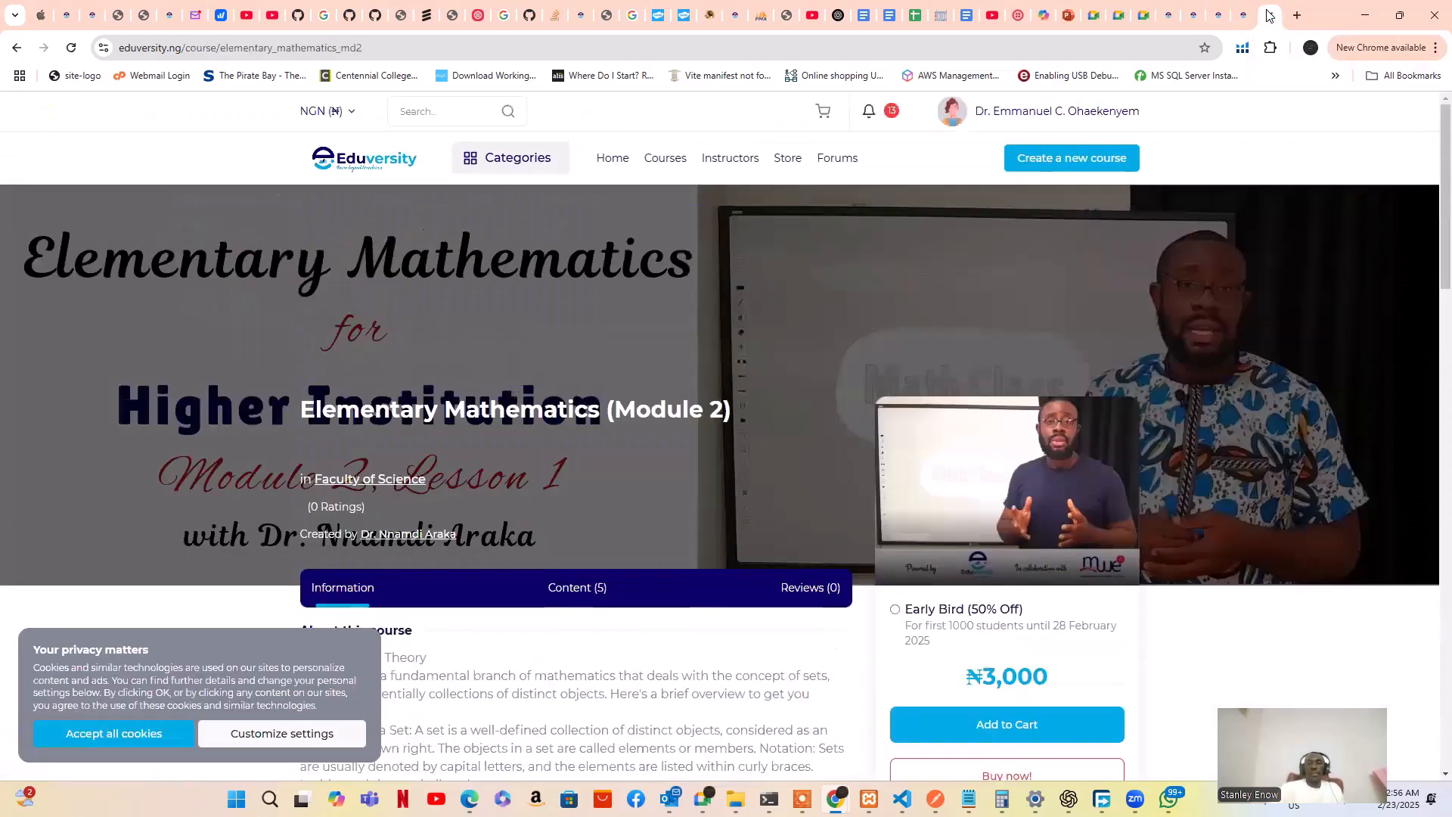
key("Down")
key("Up")
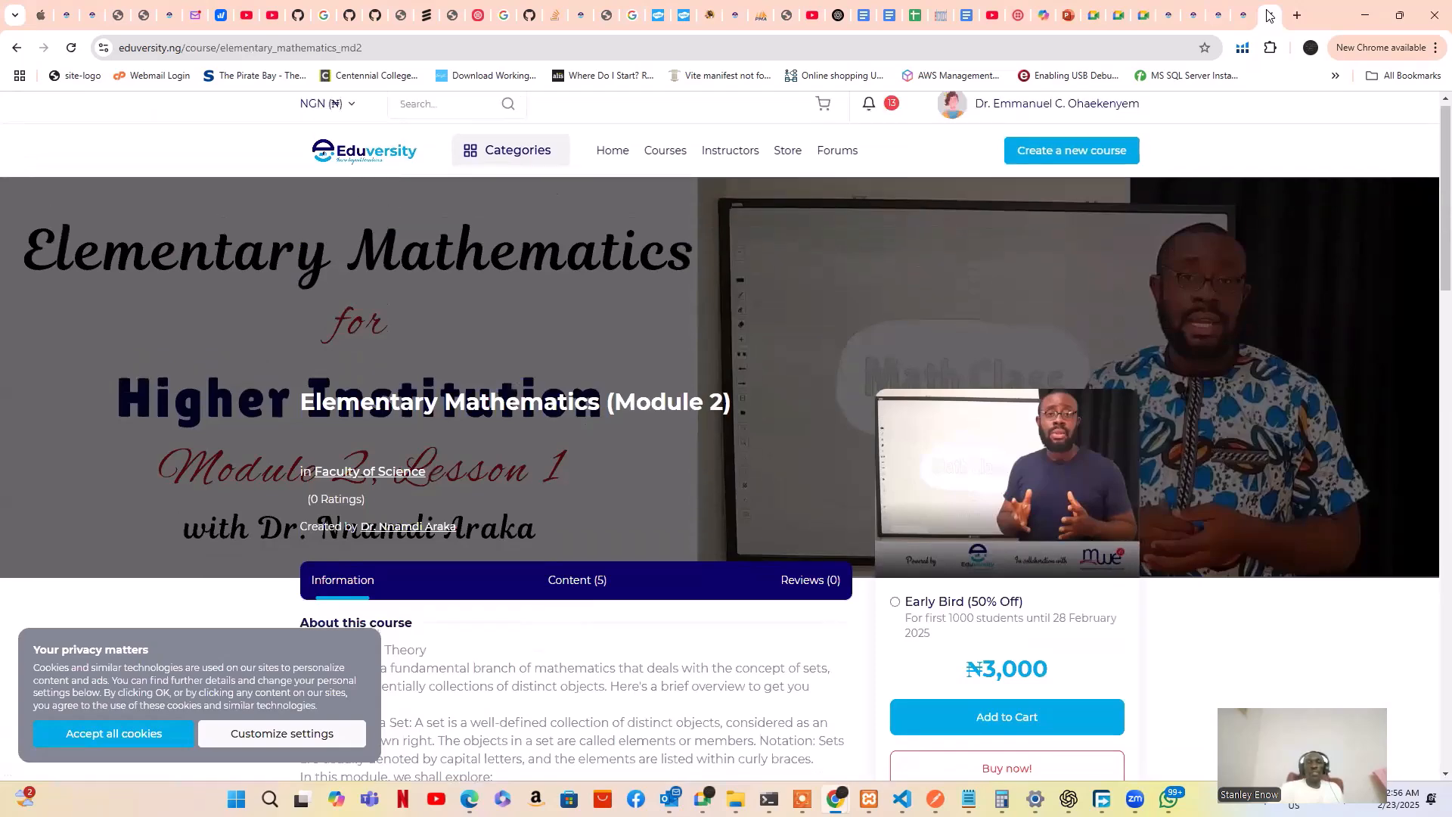
key("Down")
key("Down")
key("Down")
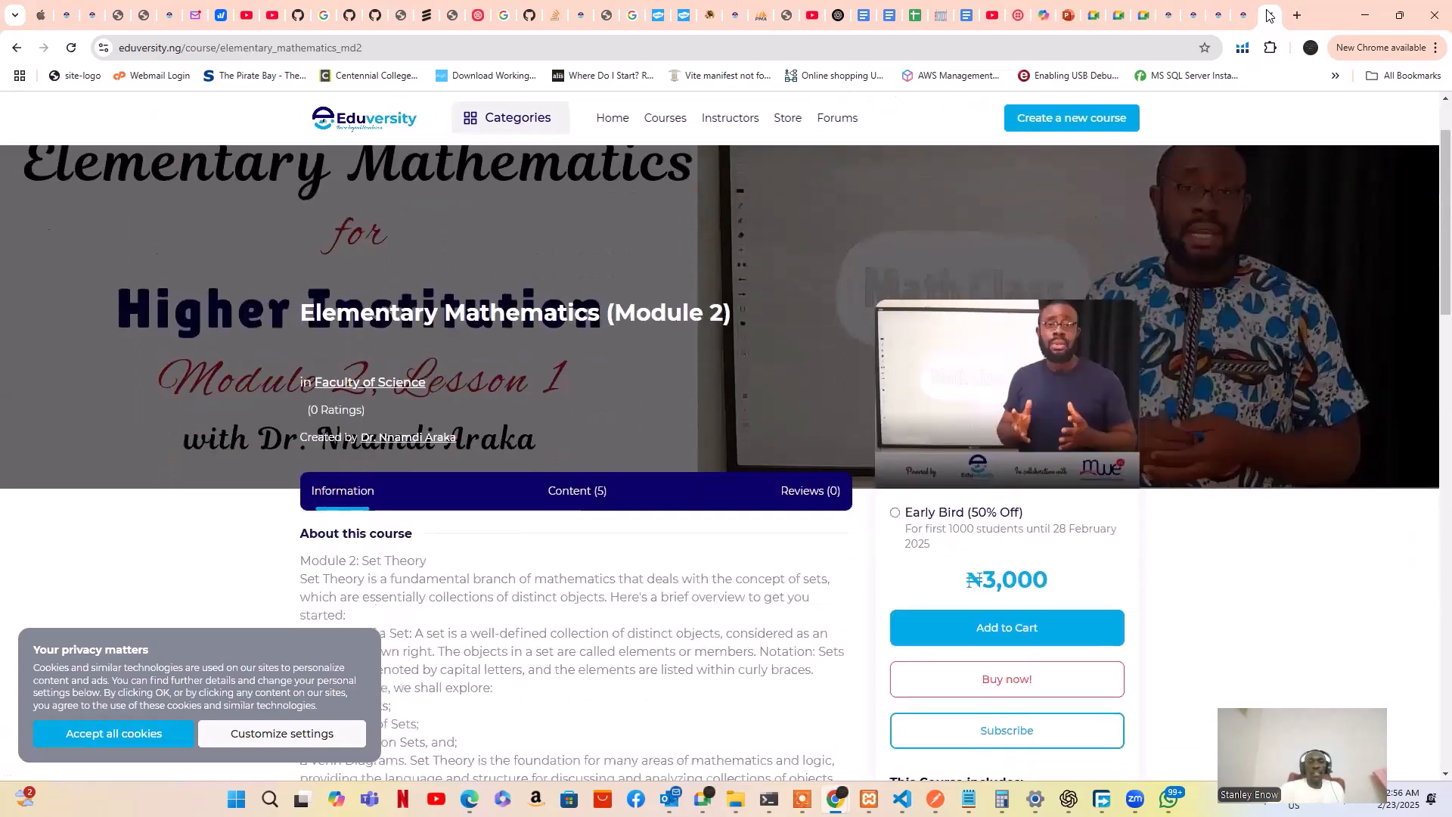
key("Down")
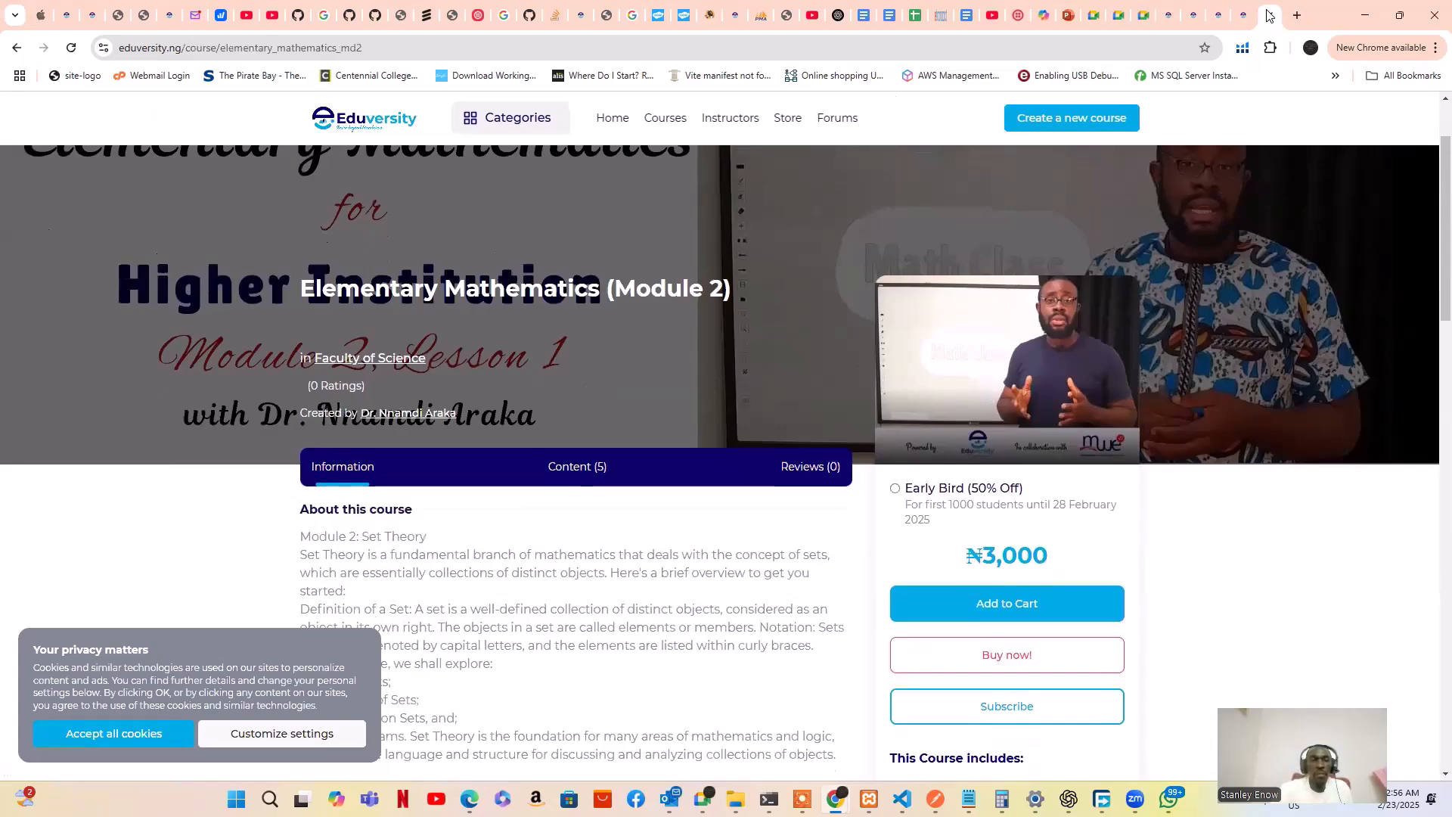
Return to the instructor's profile and view its Courses and Products sections
left_click(1268, 15)
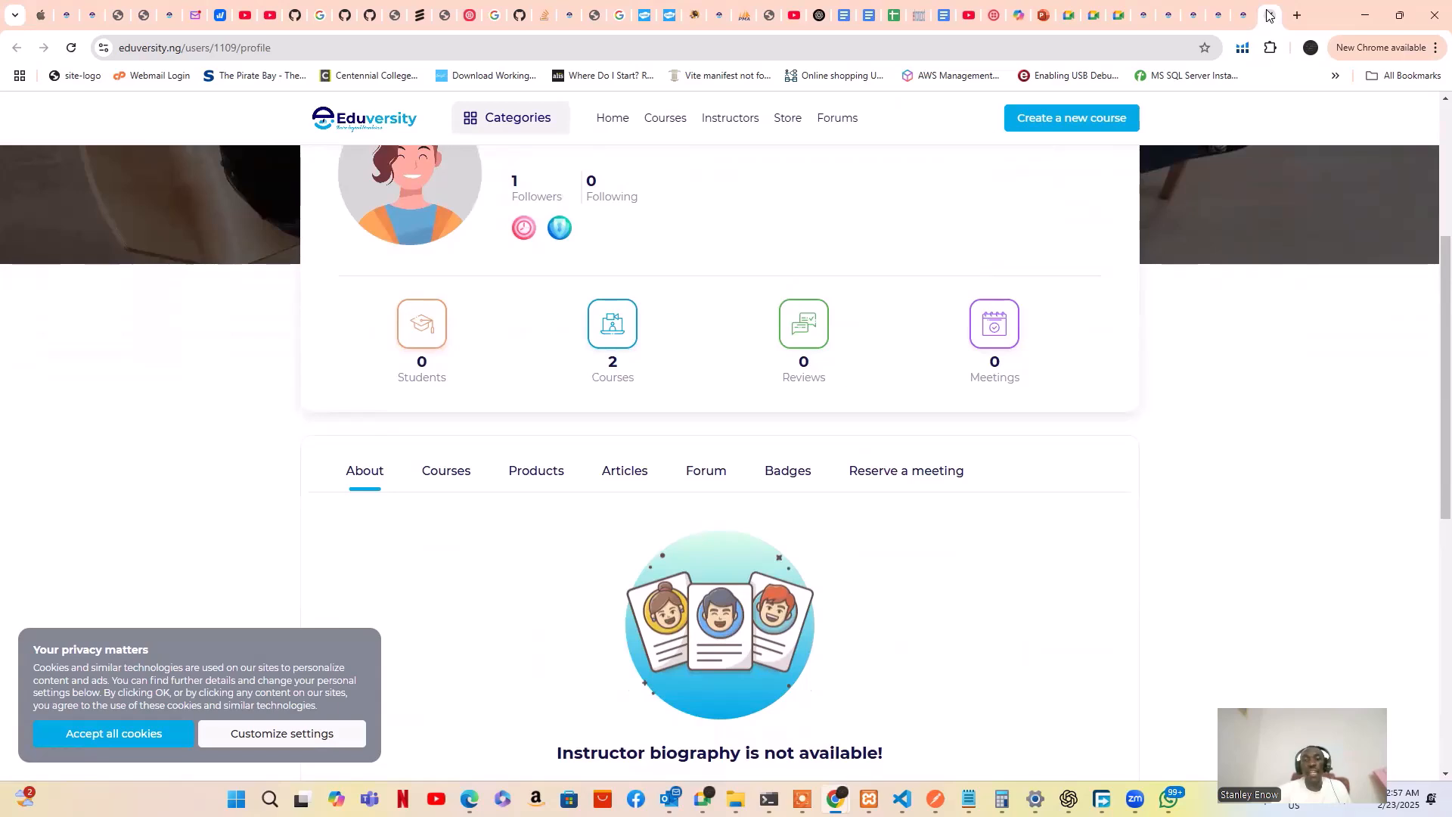
key("Down")
key("Down")
key("Down")
key("Down")
key("Down")
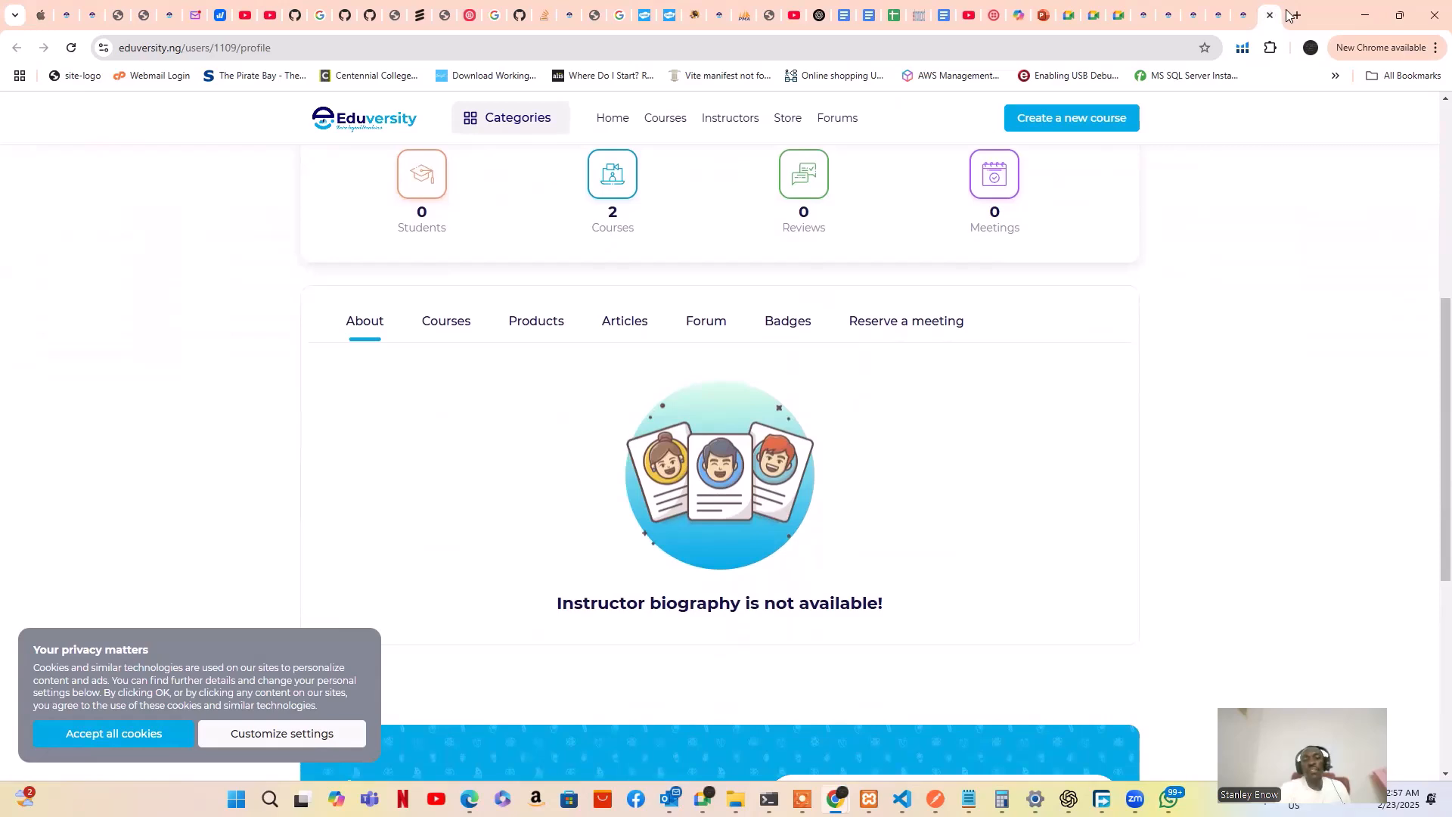
key("Down")
key("Down")
key("Return")
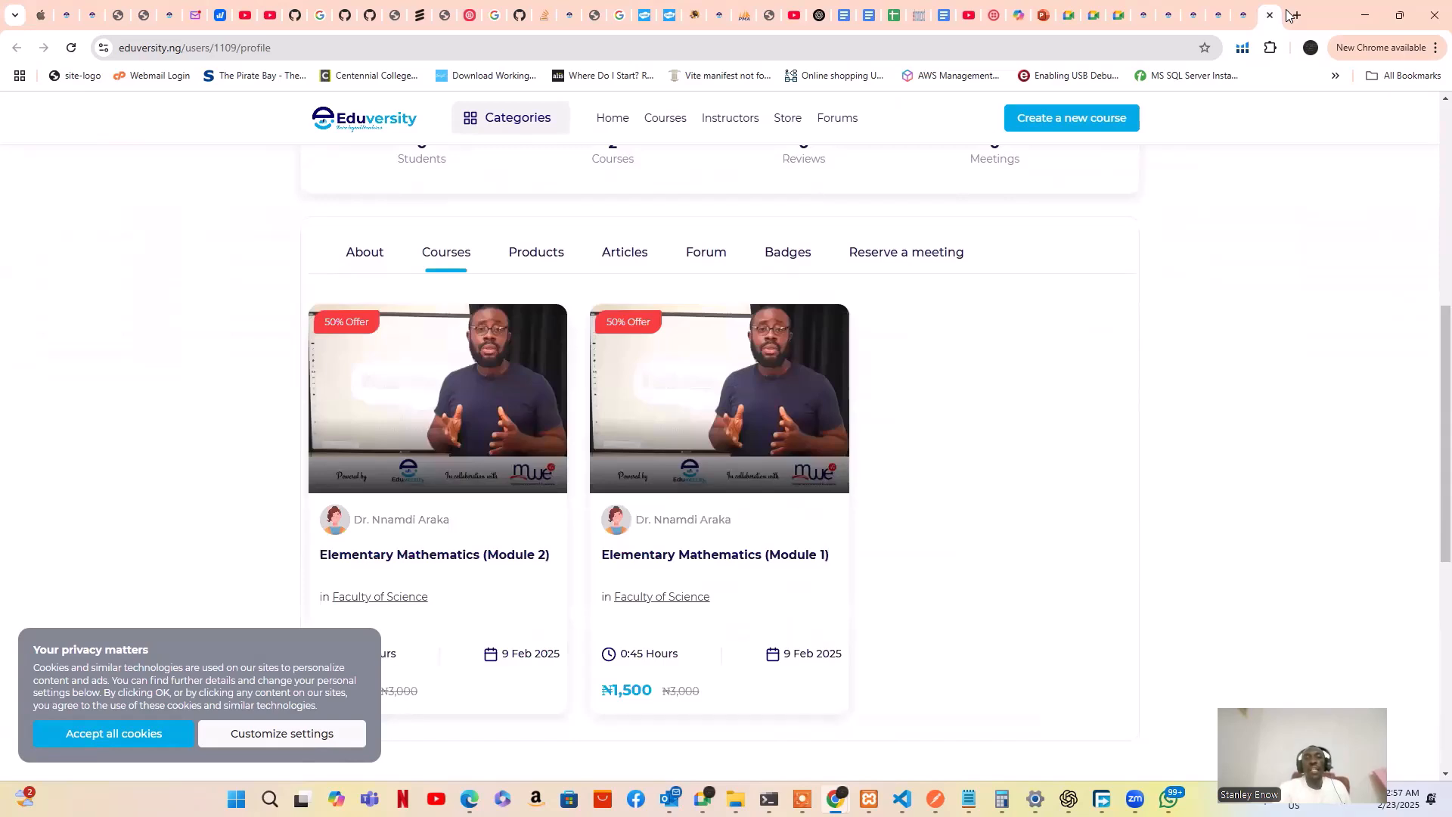
key("Tab")
key("Return")
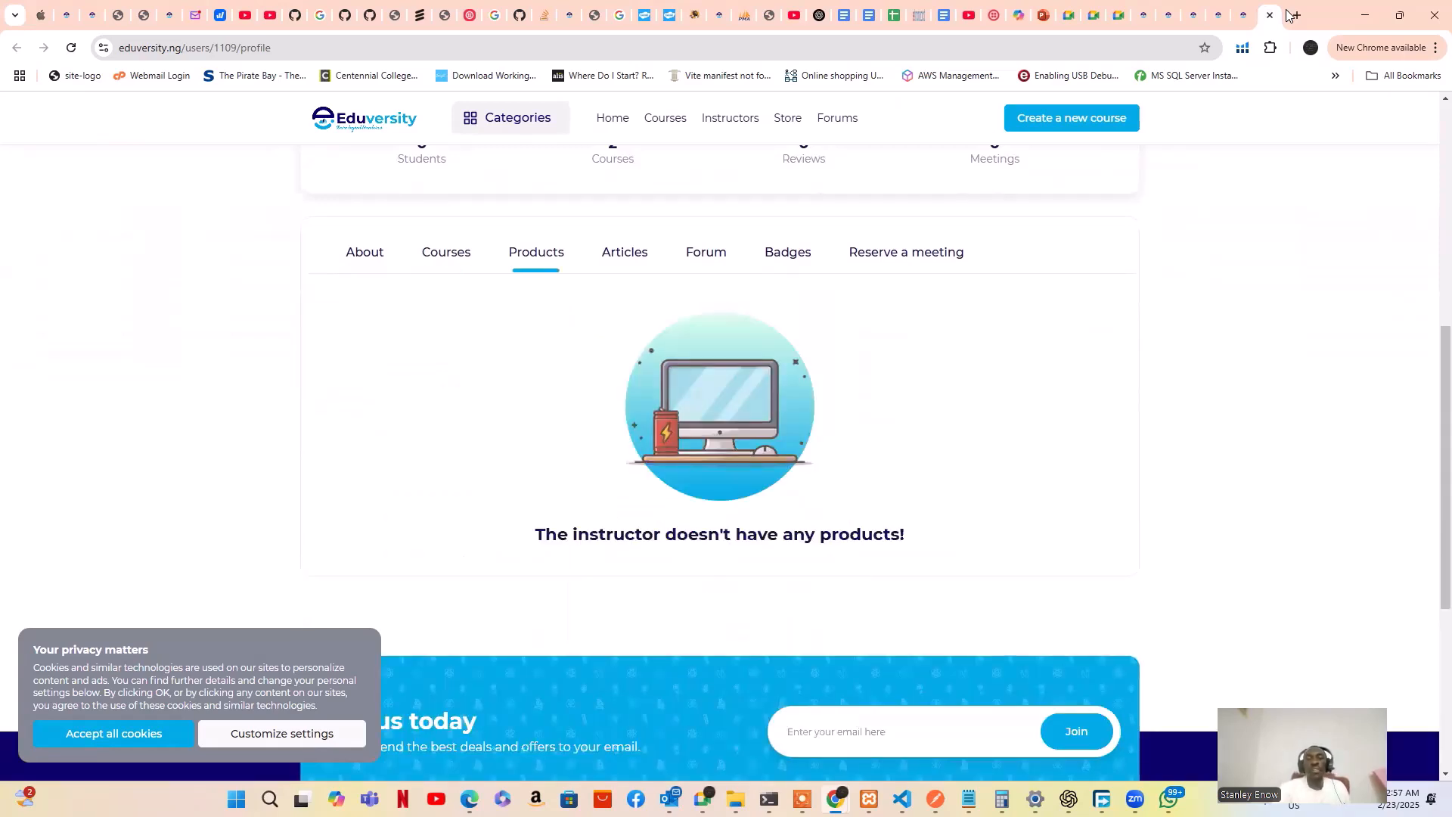
View the profile's Articles, Forum and Badges, then Reserve a meeting, which shows no availability
key("Tab")
key("Return")
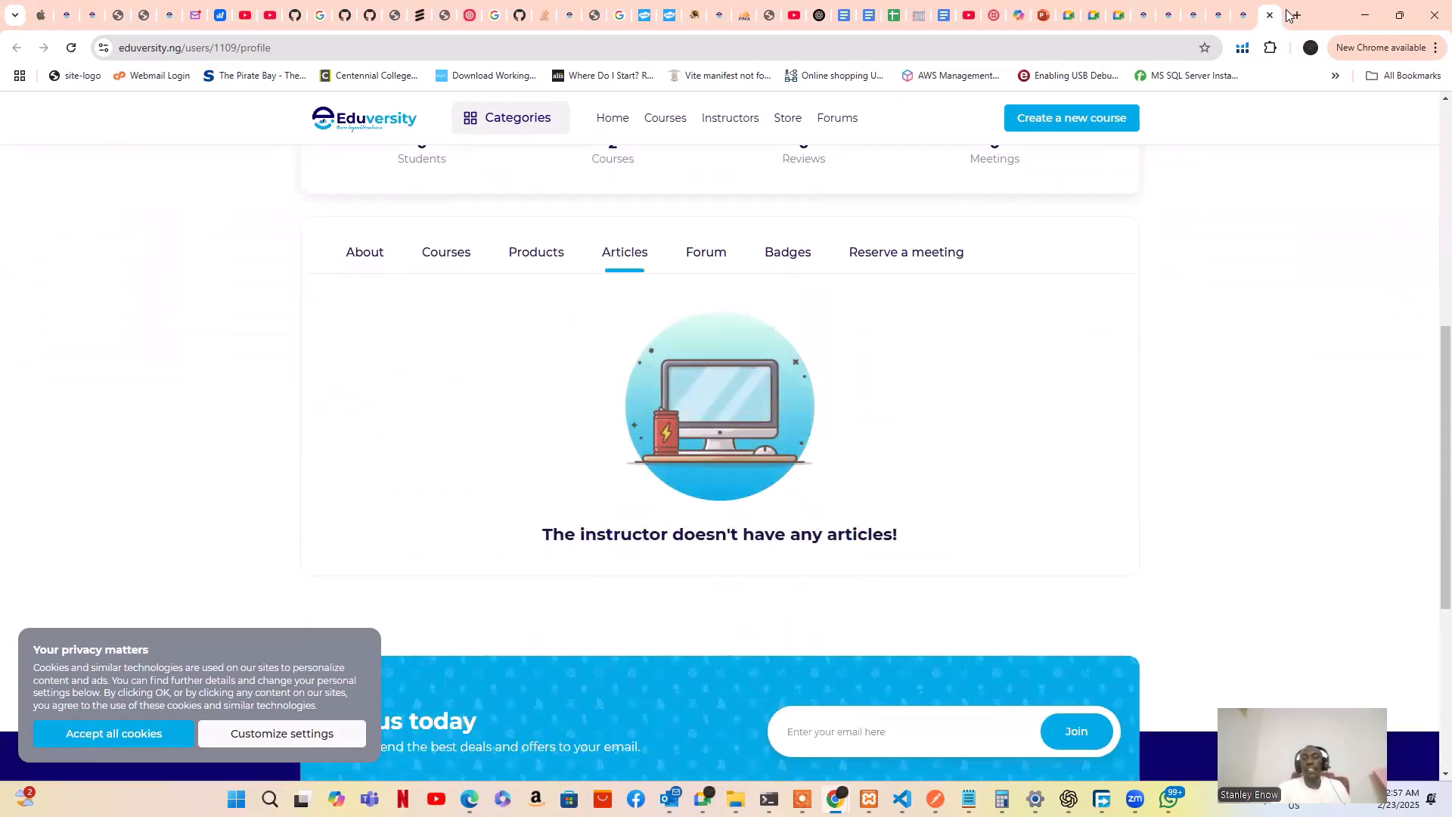
key("Tab")
key("Return")
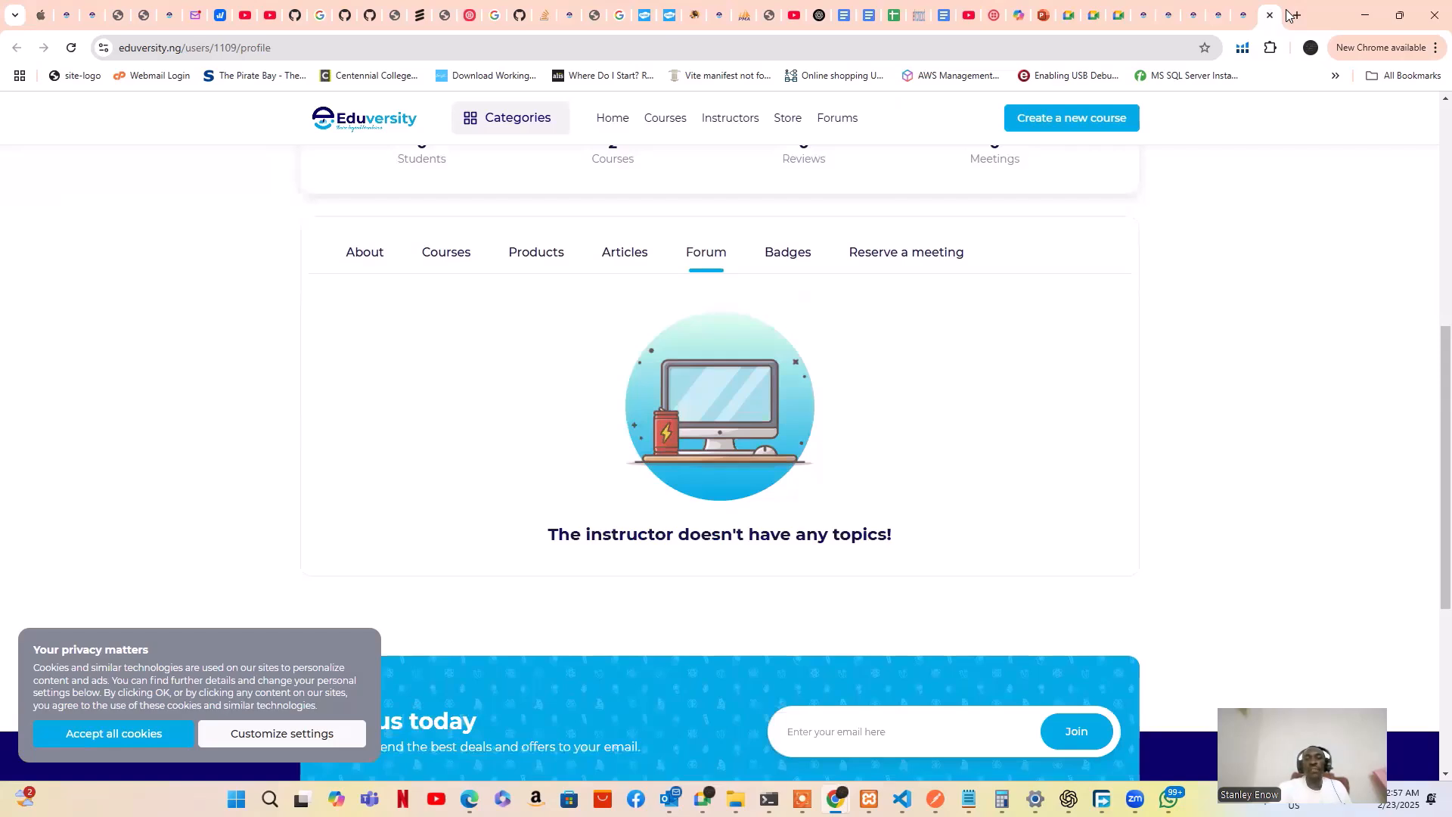
left_click(787, 253)
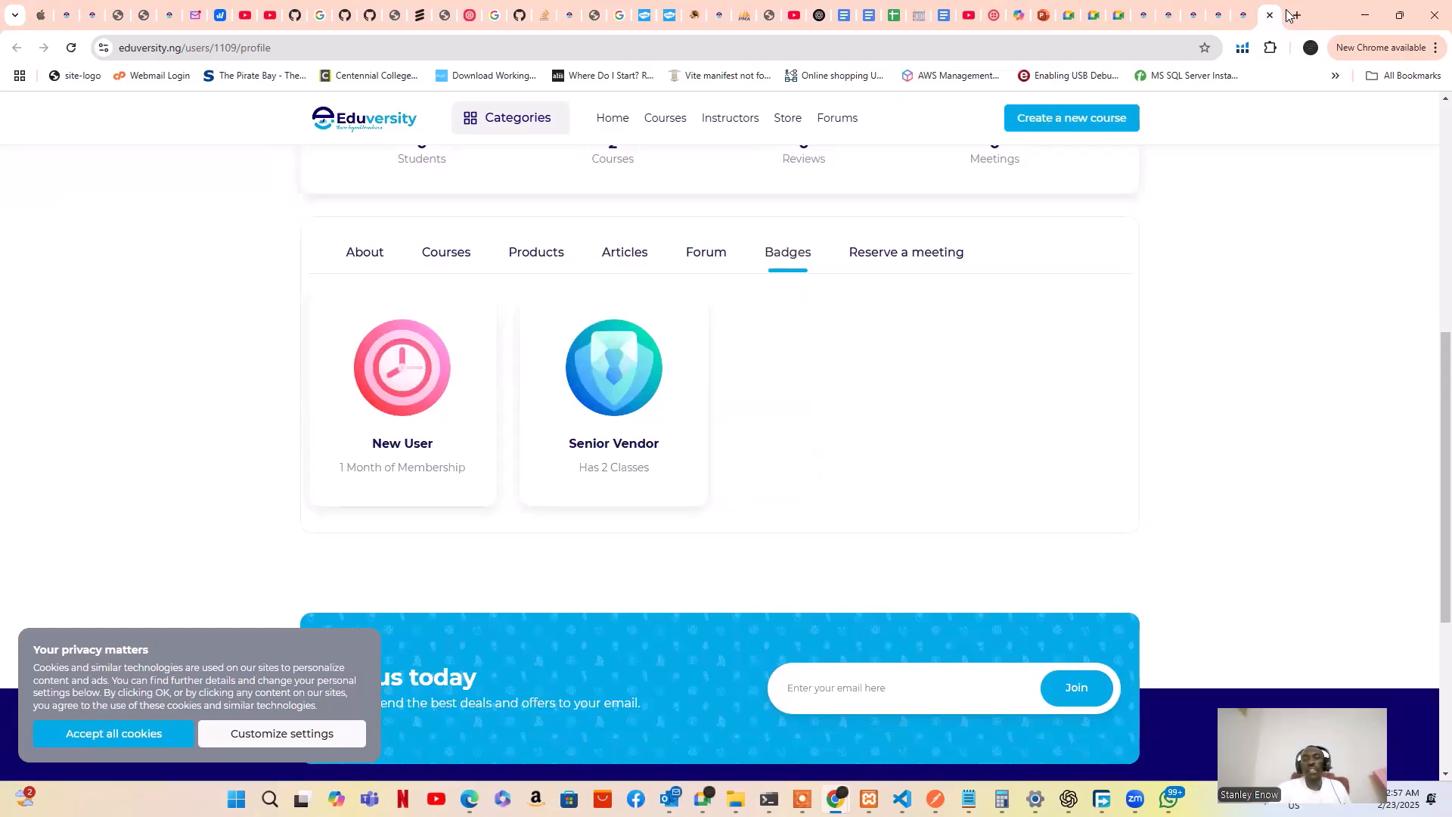
left_click(906, 252)
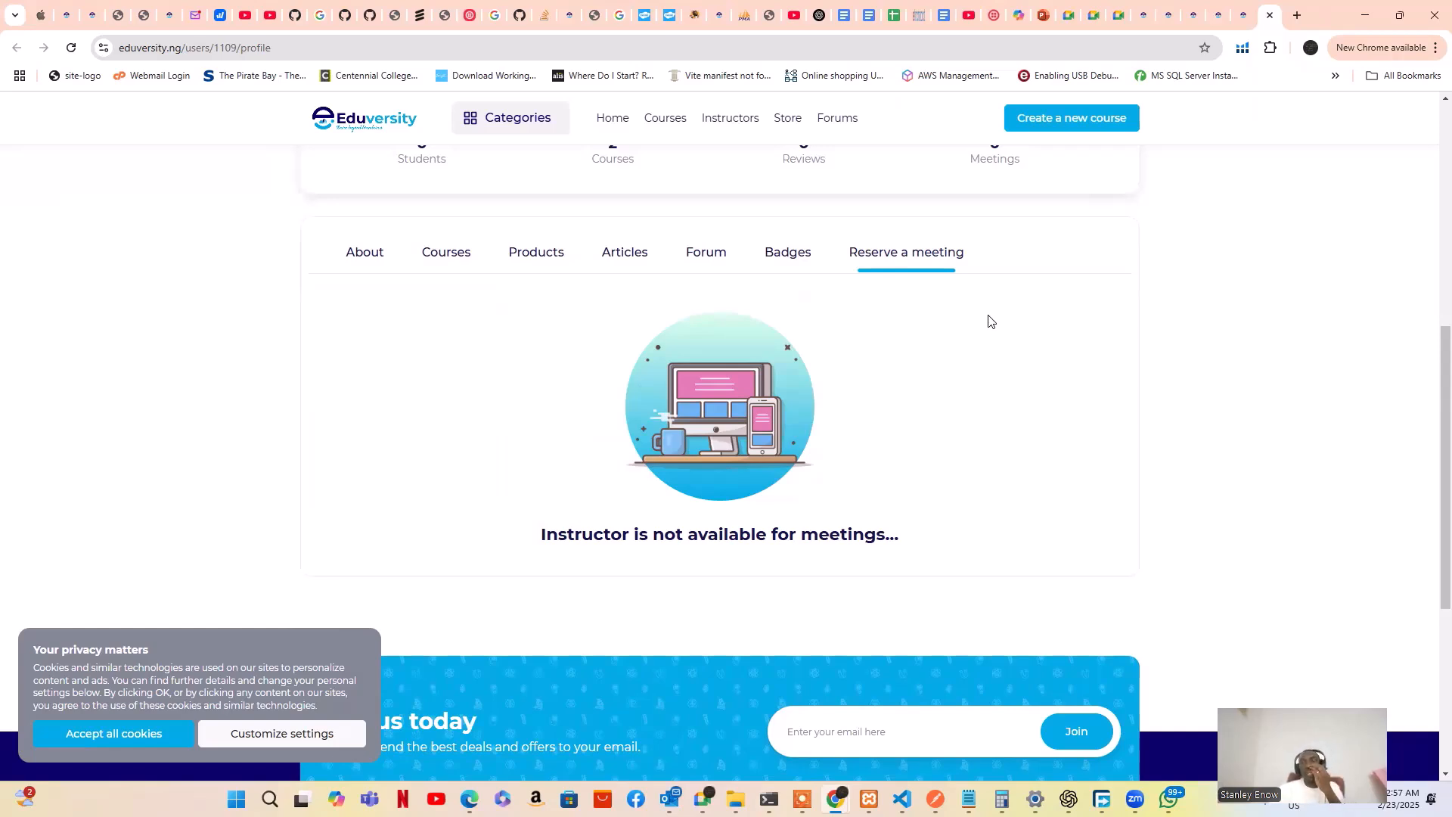
Return to the instructor panel and open Noticeboard > Course Notices, which lists no notices
left_click(1244, 17)
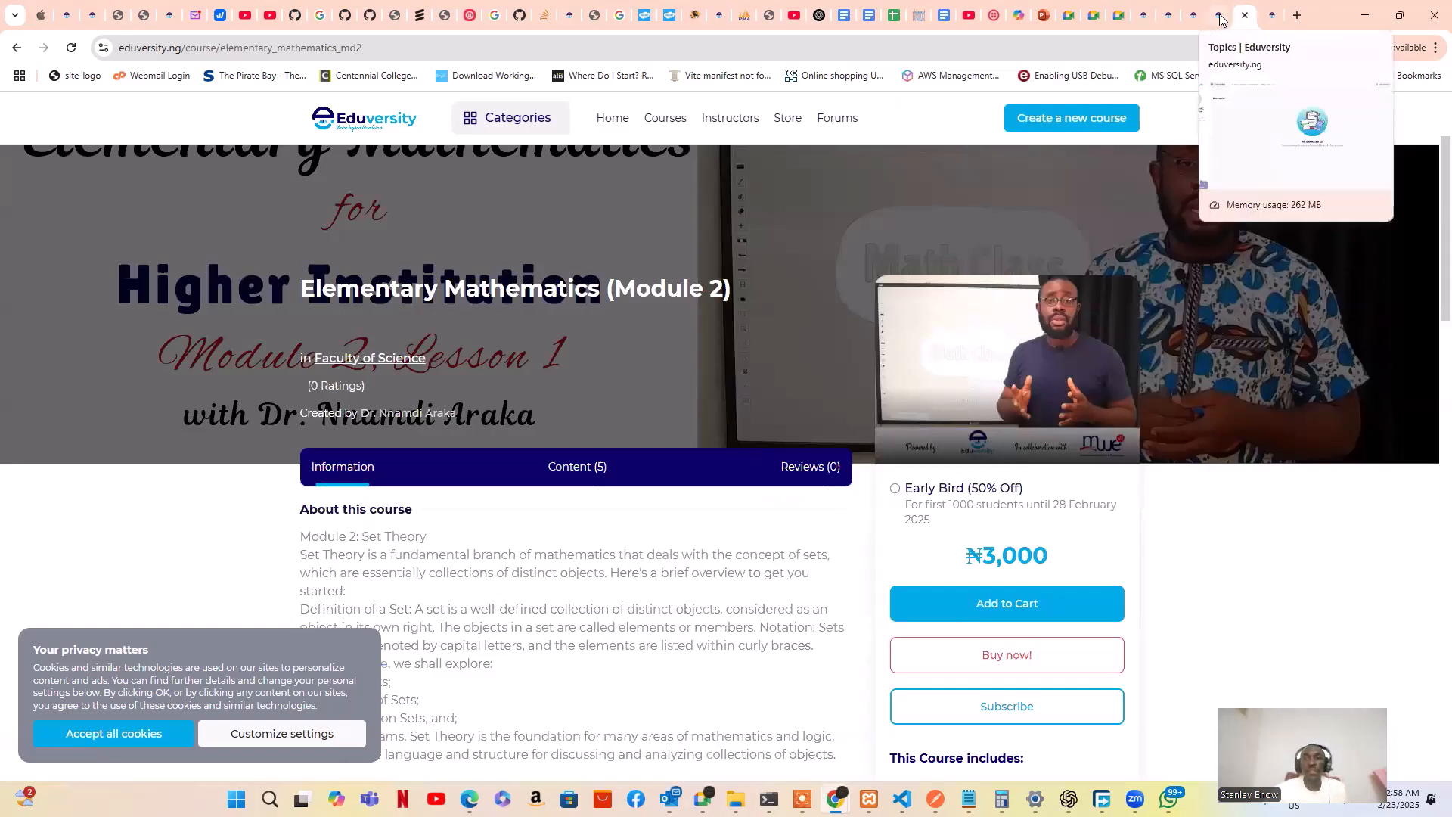
left_click(1220, 16)
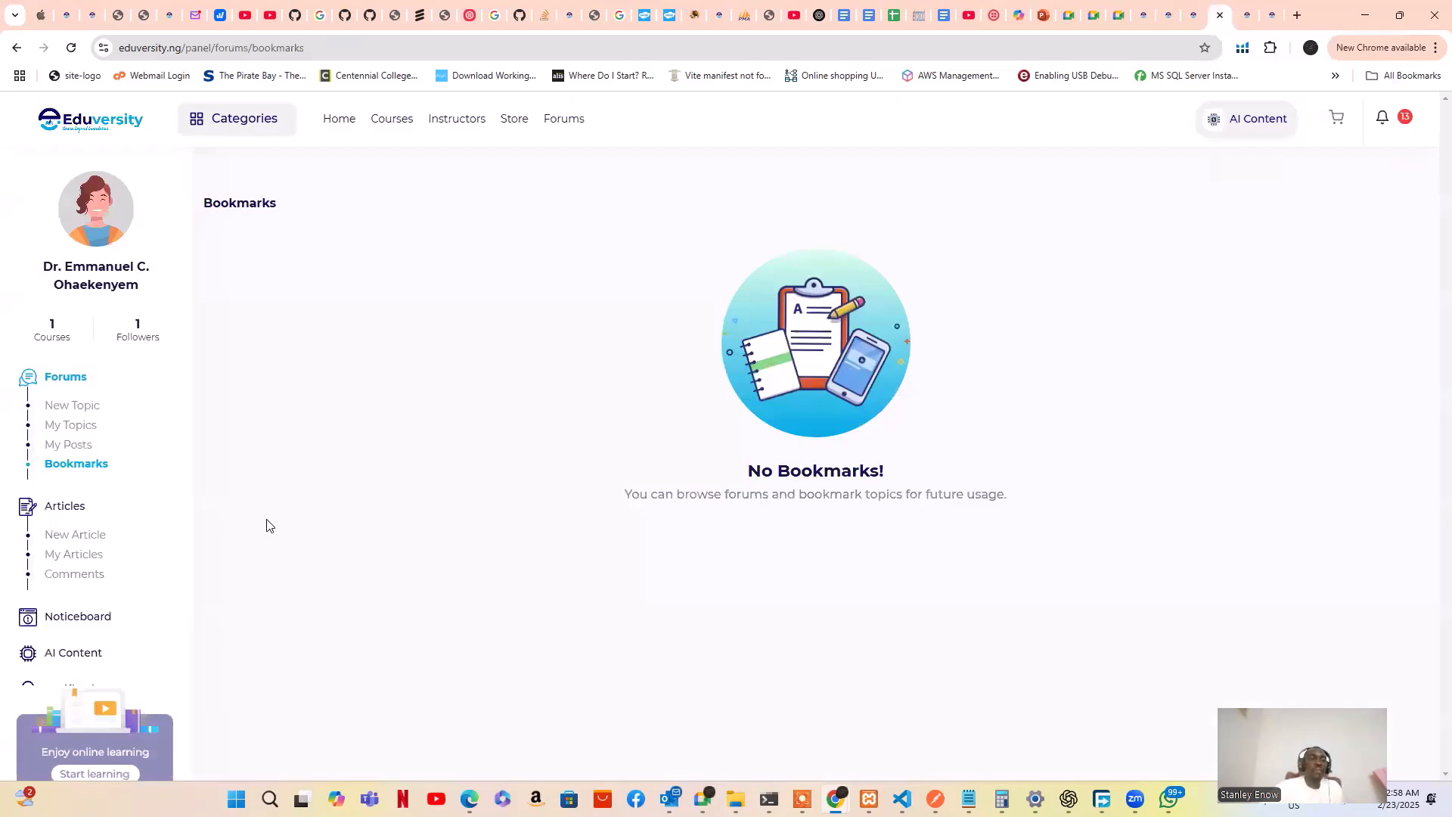
scroll(266, 525, "down", 2)
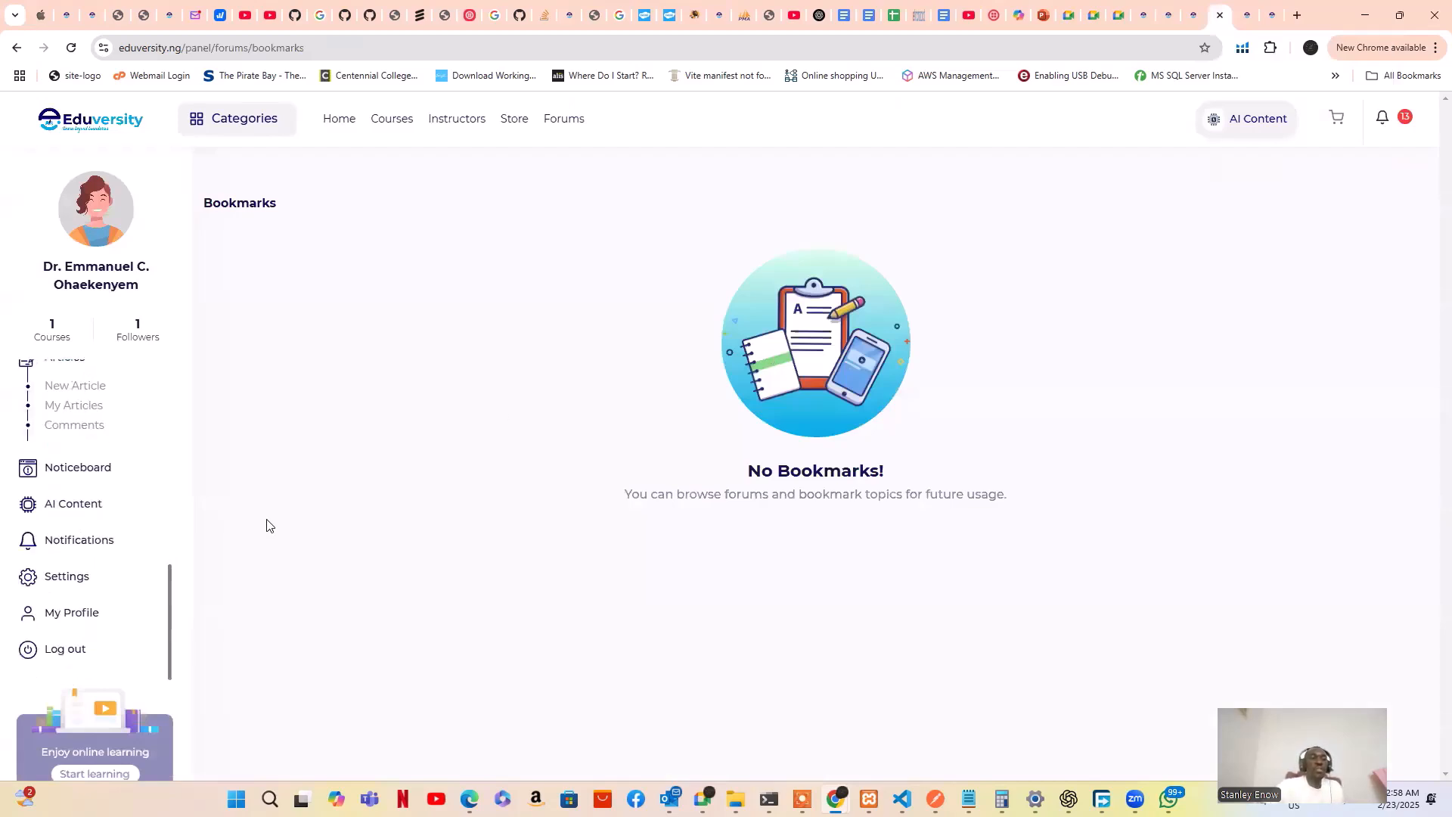
scroll(270, 526, "up", 1)
scroll(270, 526, "down", 1)
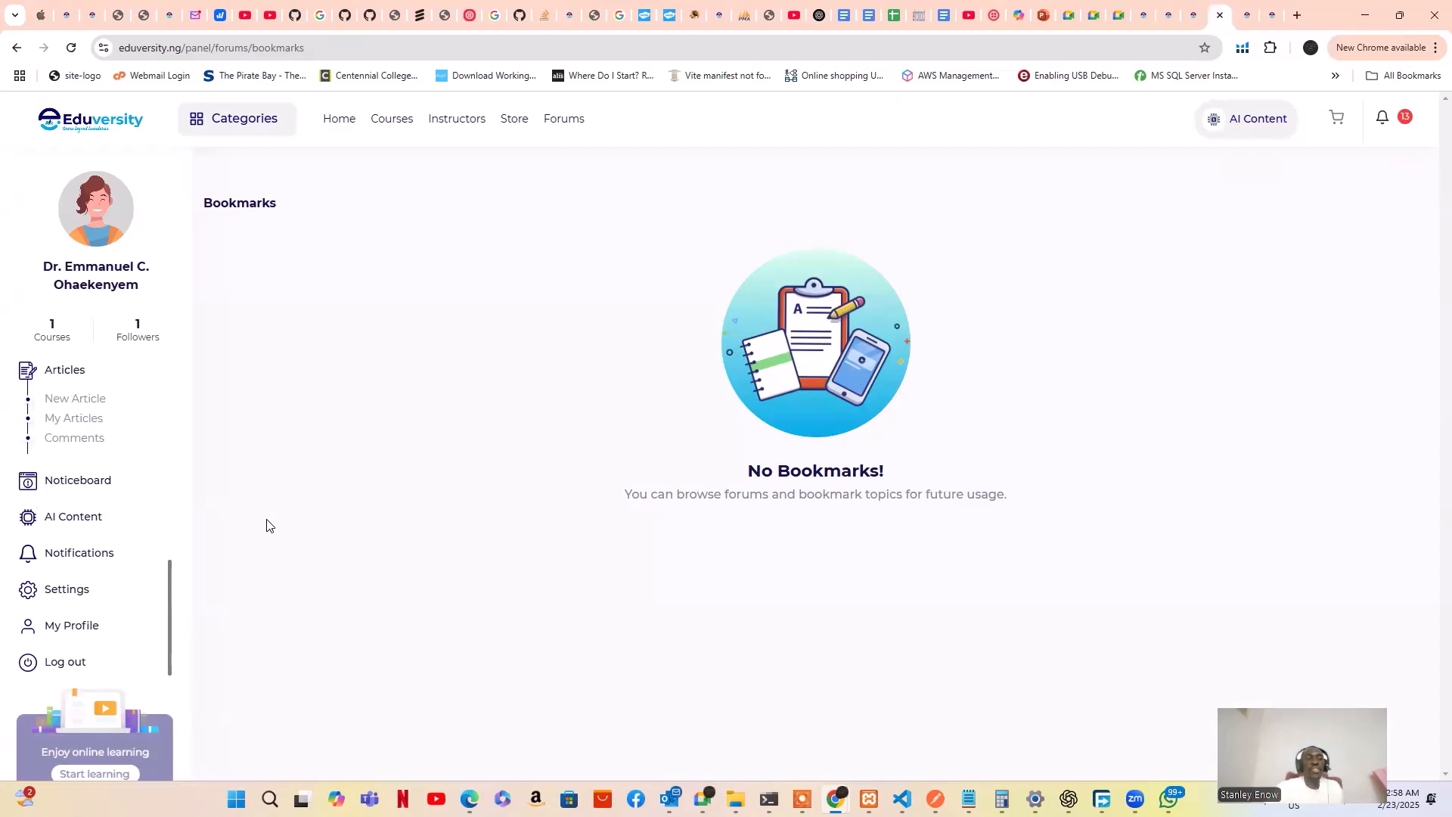
left_click(77, 480)
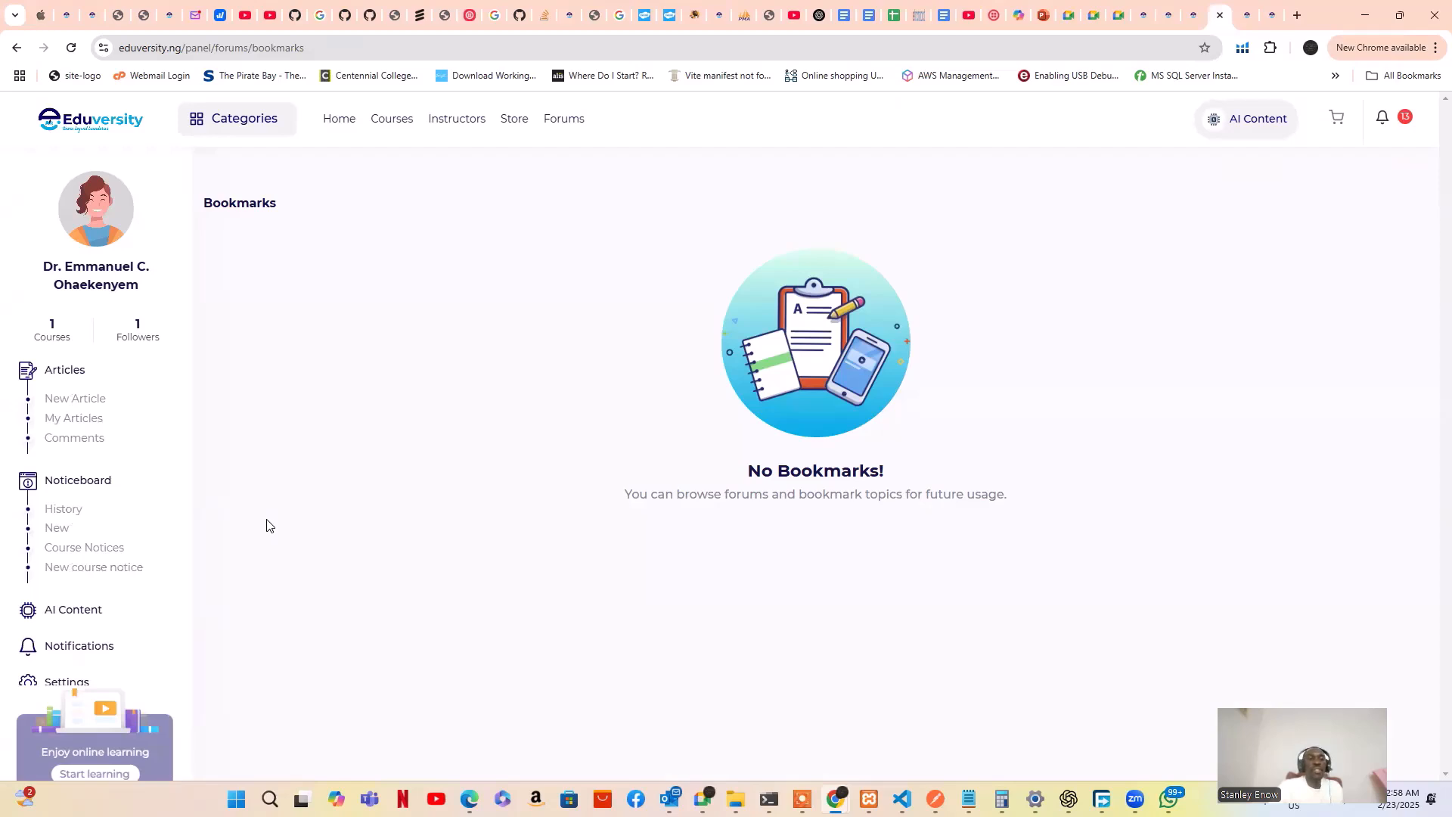
left_click(62, 509)
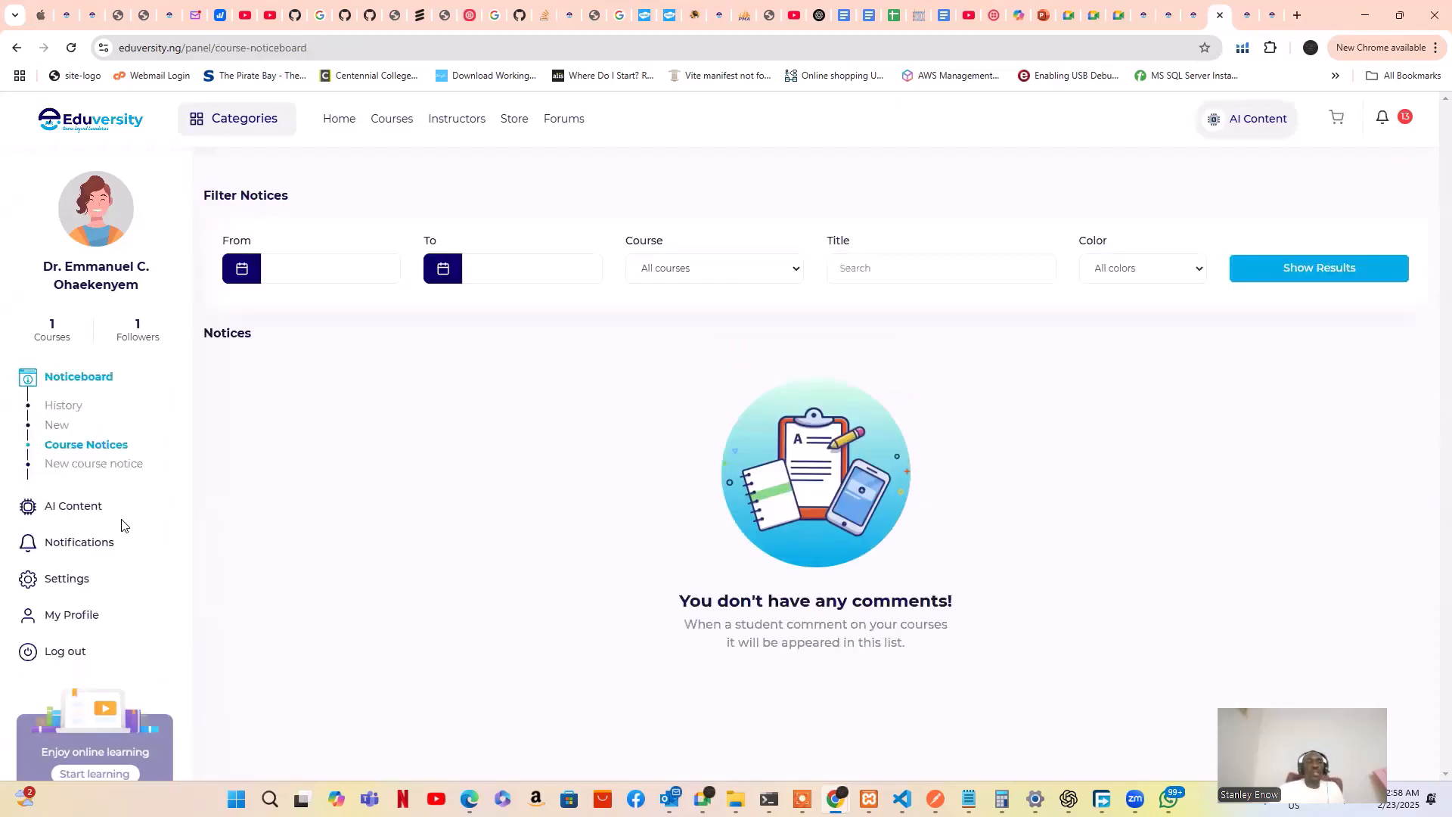
View the new notice form, then open AI Content's Generated Contents, showing No AI Content
left_click(58, 430)
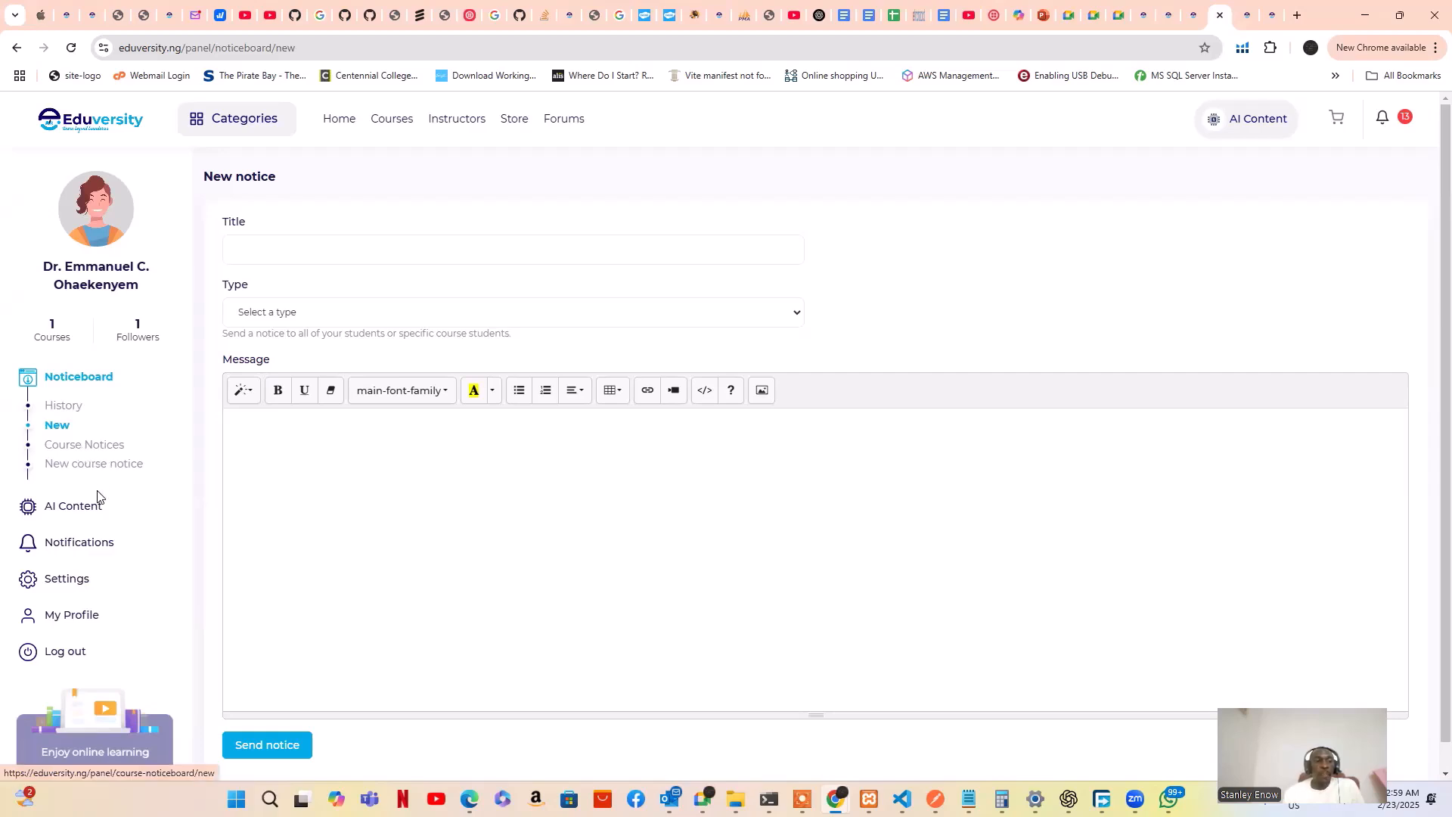
left_click(89, 511)
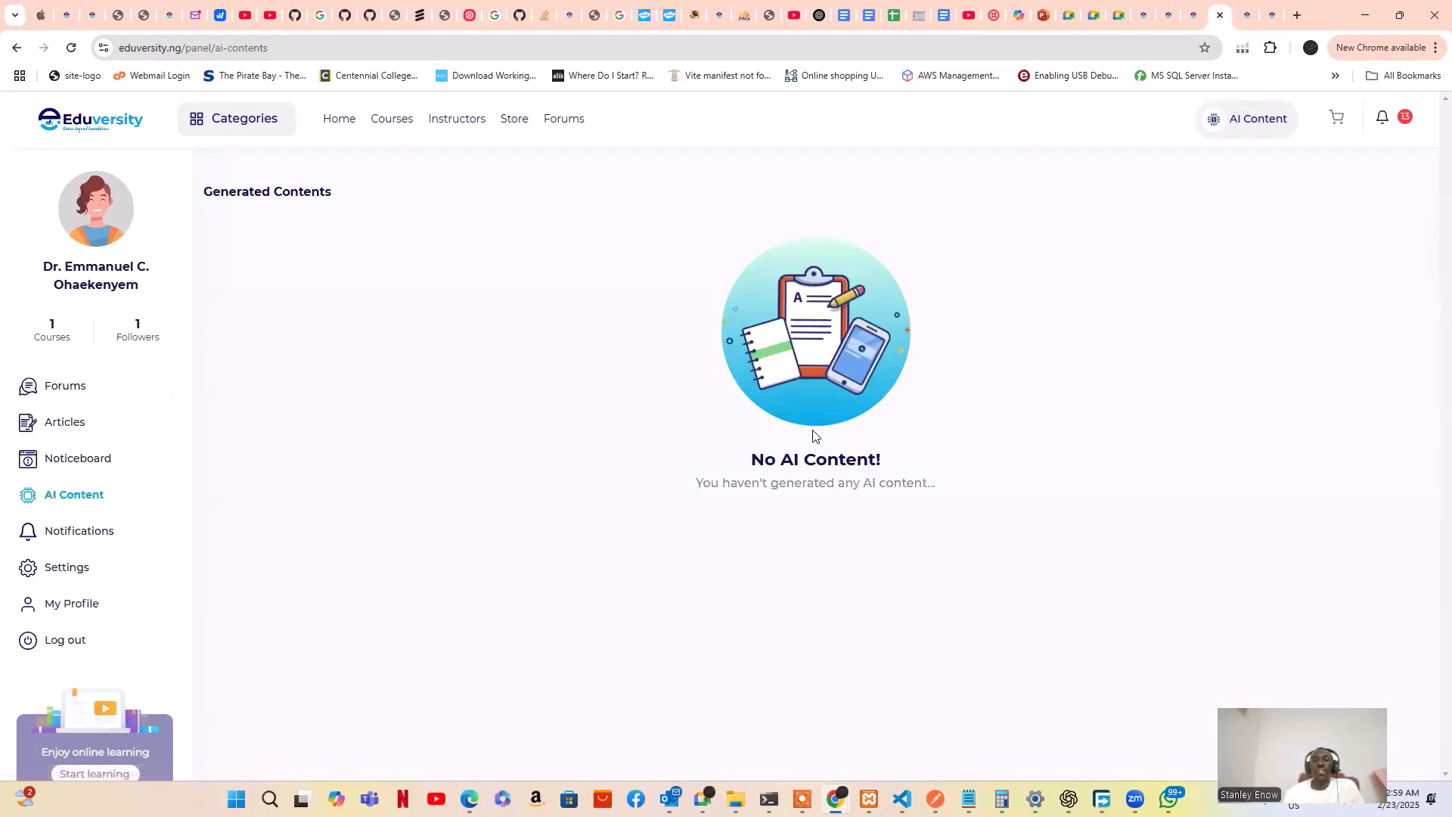
left_click(1256, 126)
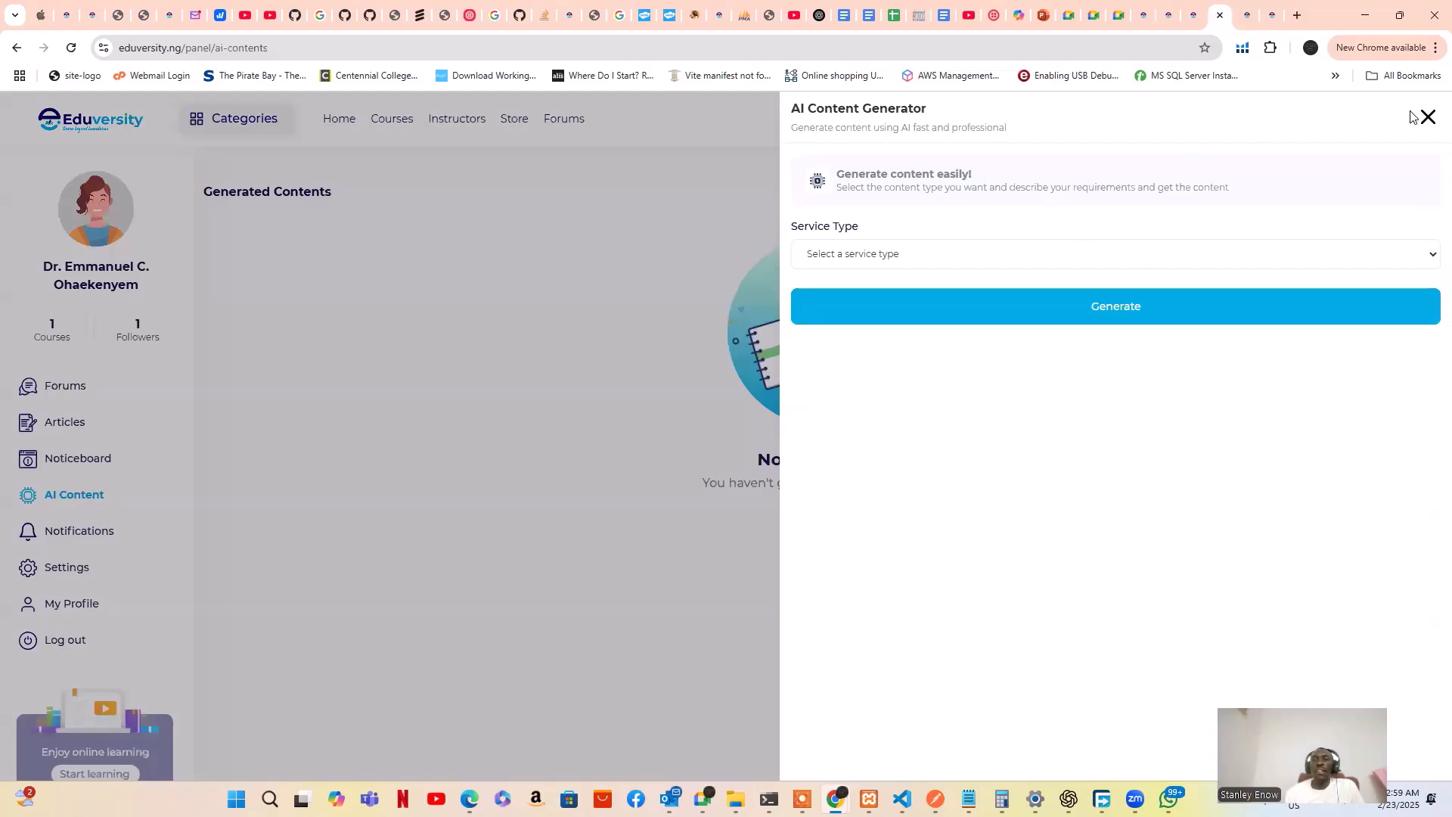
left_click(1117, 255)
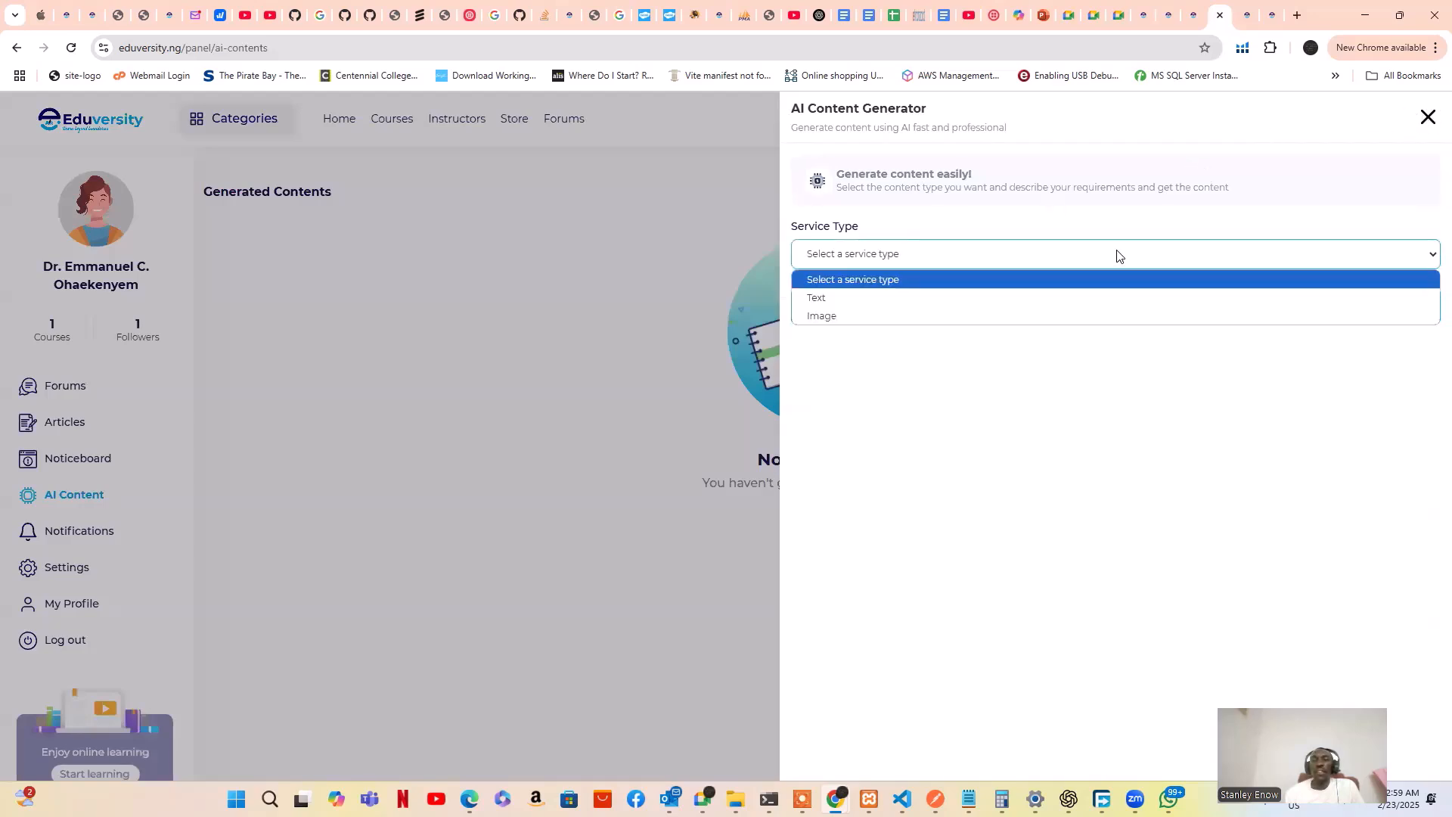
left_click(1014, 298)
left_click(971, 328)
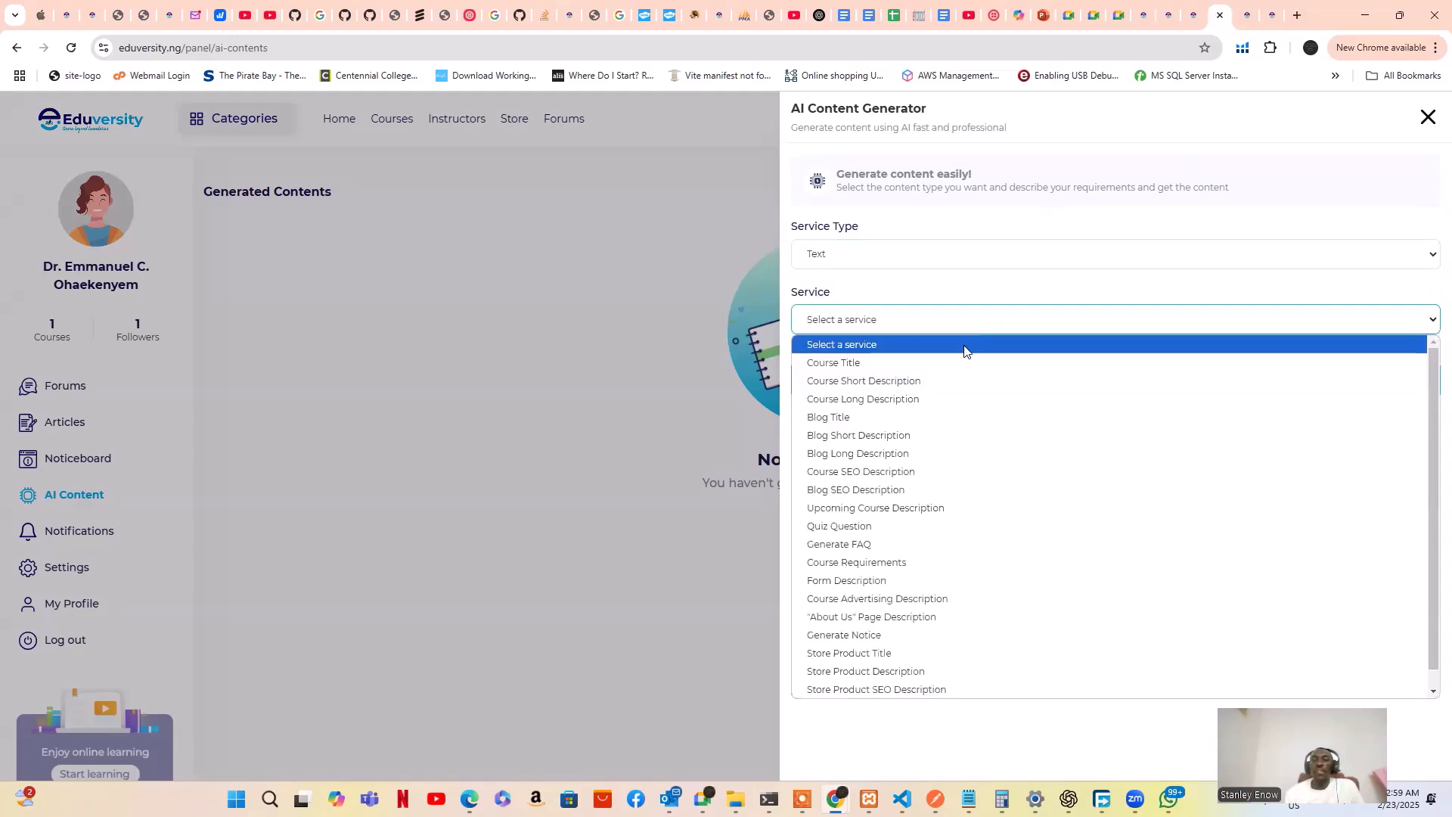
left_click(921, 371)
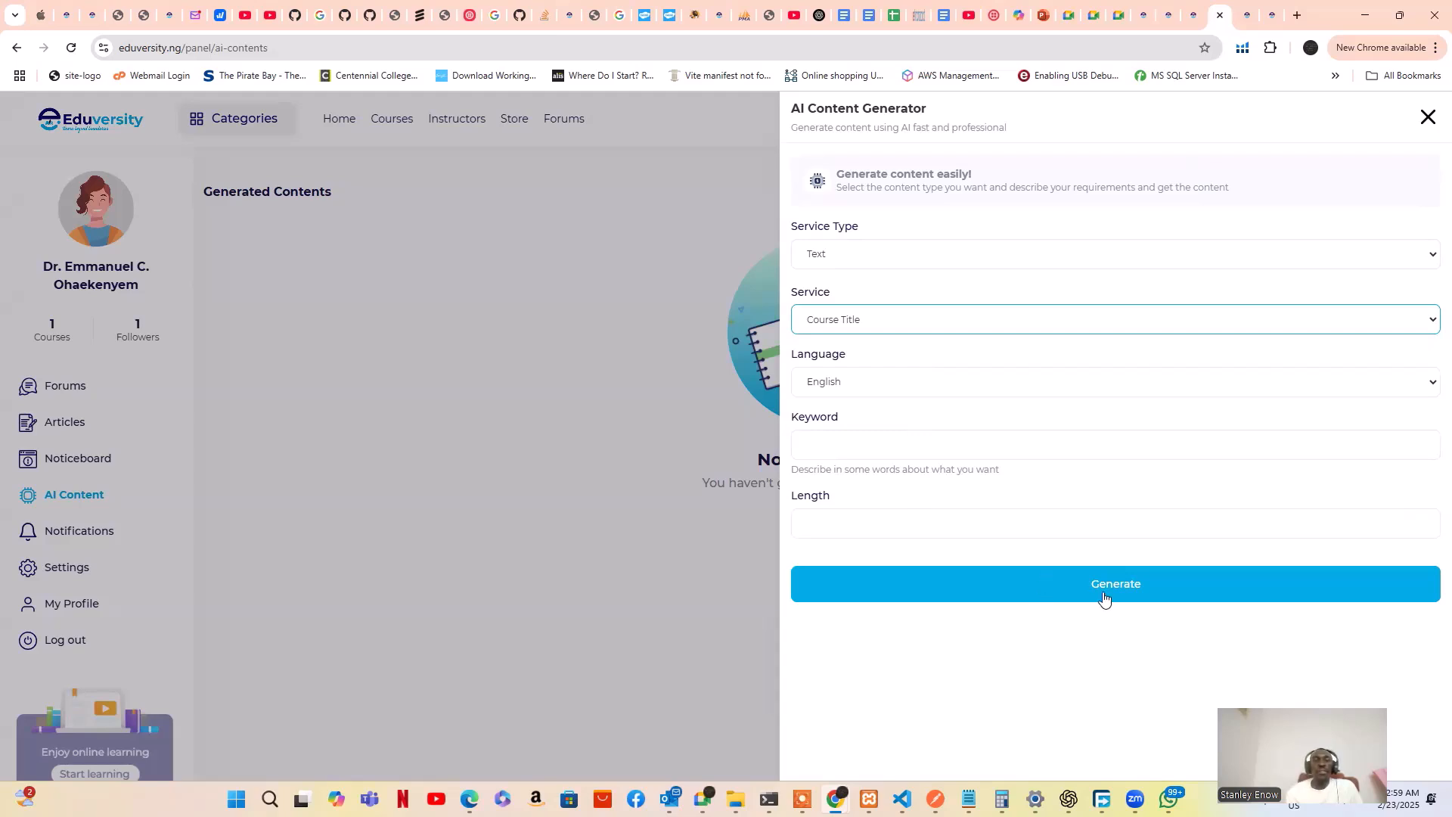
left_click(593, 573)
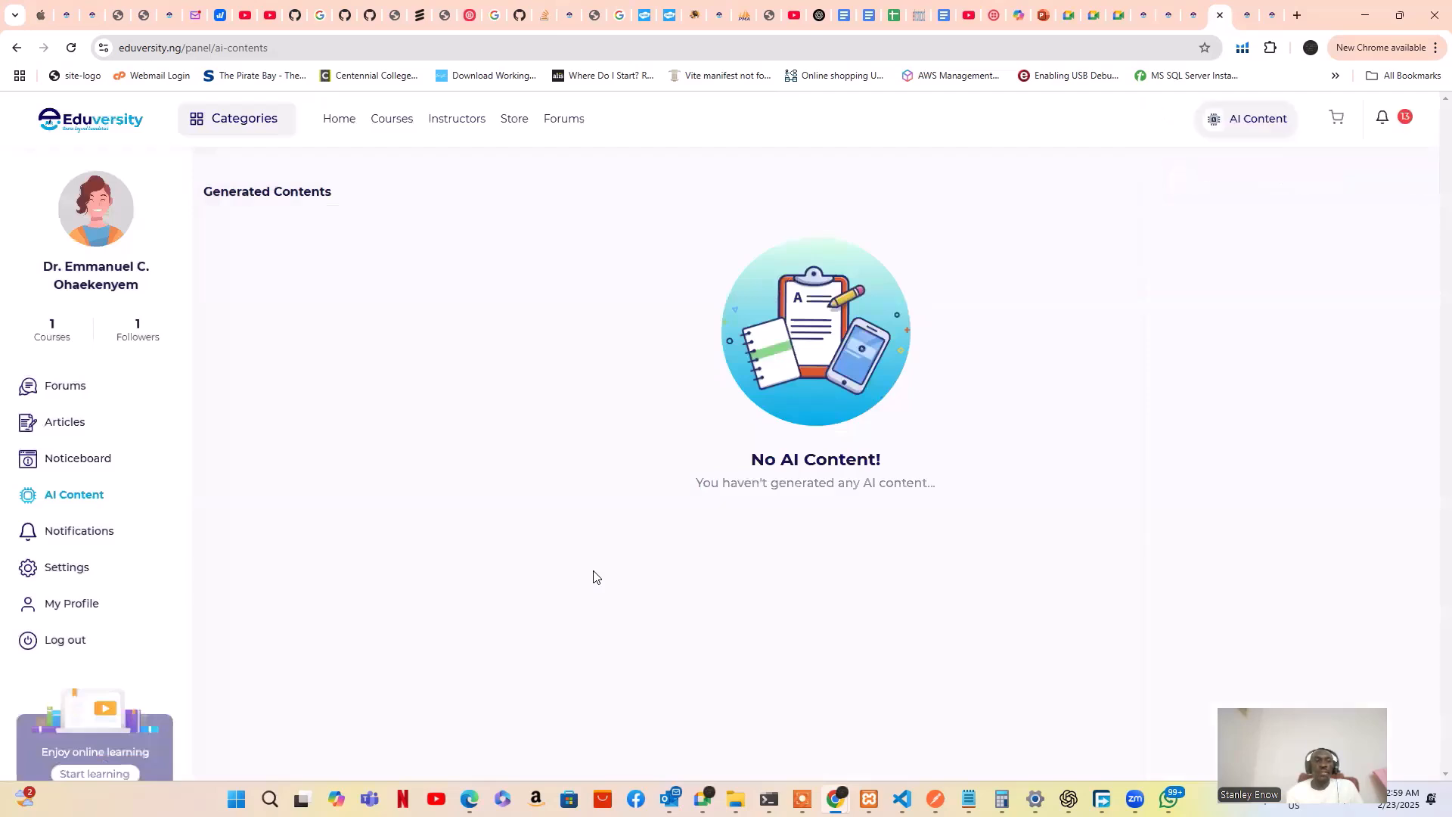
Visit Notifications and Settings, then view the public profile: 1 follower, 2 students, three badges
left_click(95, 540)
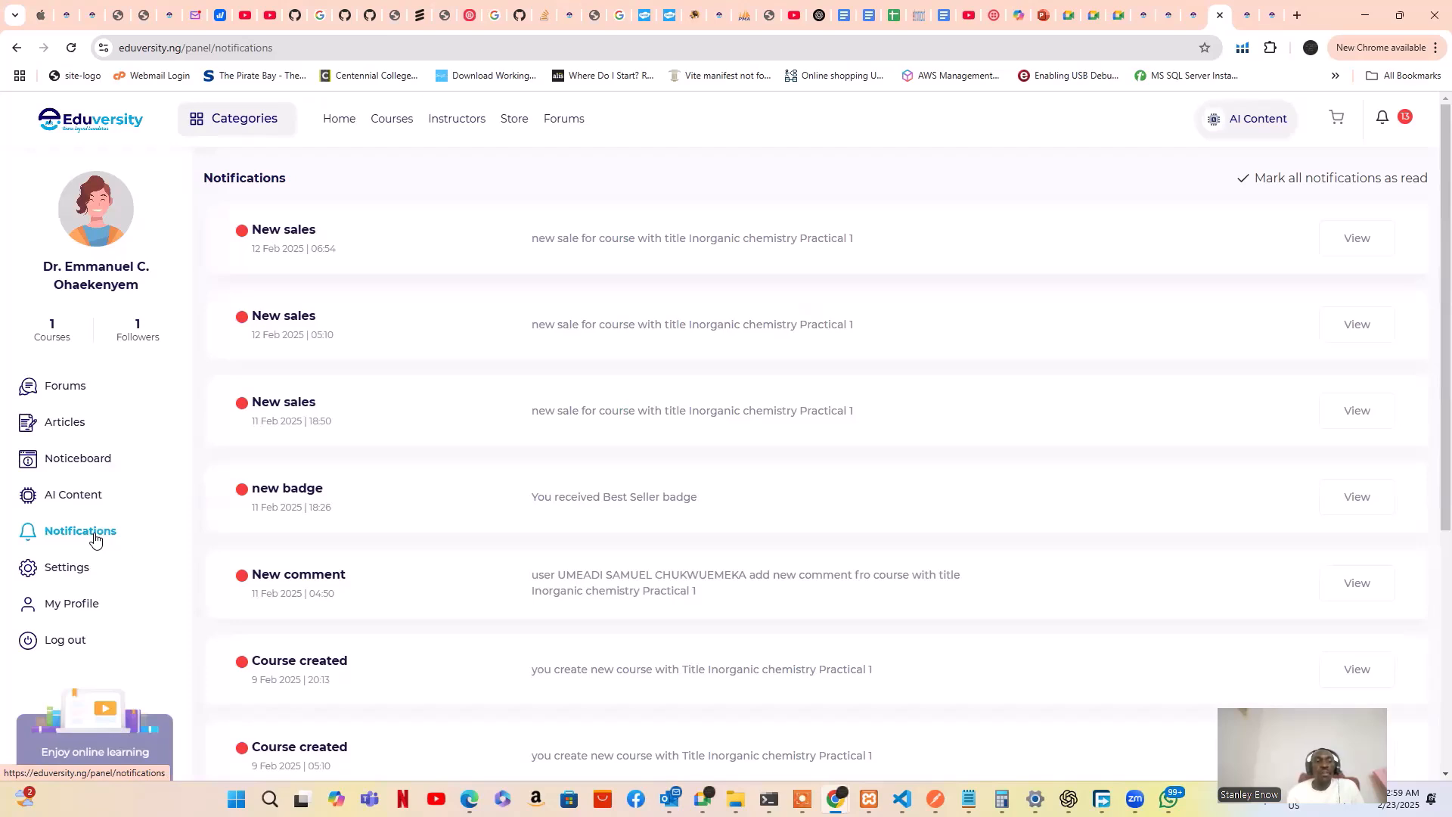
left_click(67, 568)
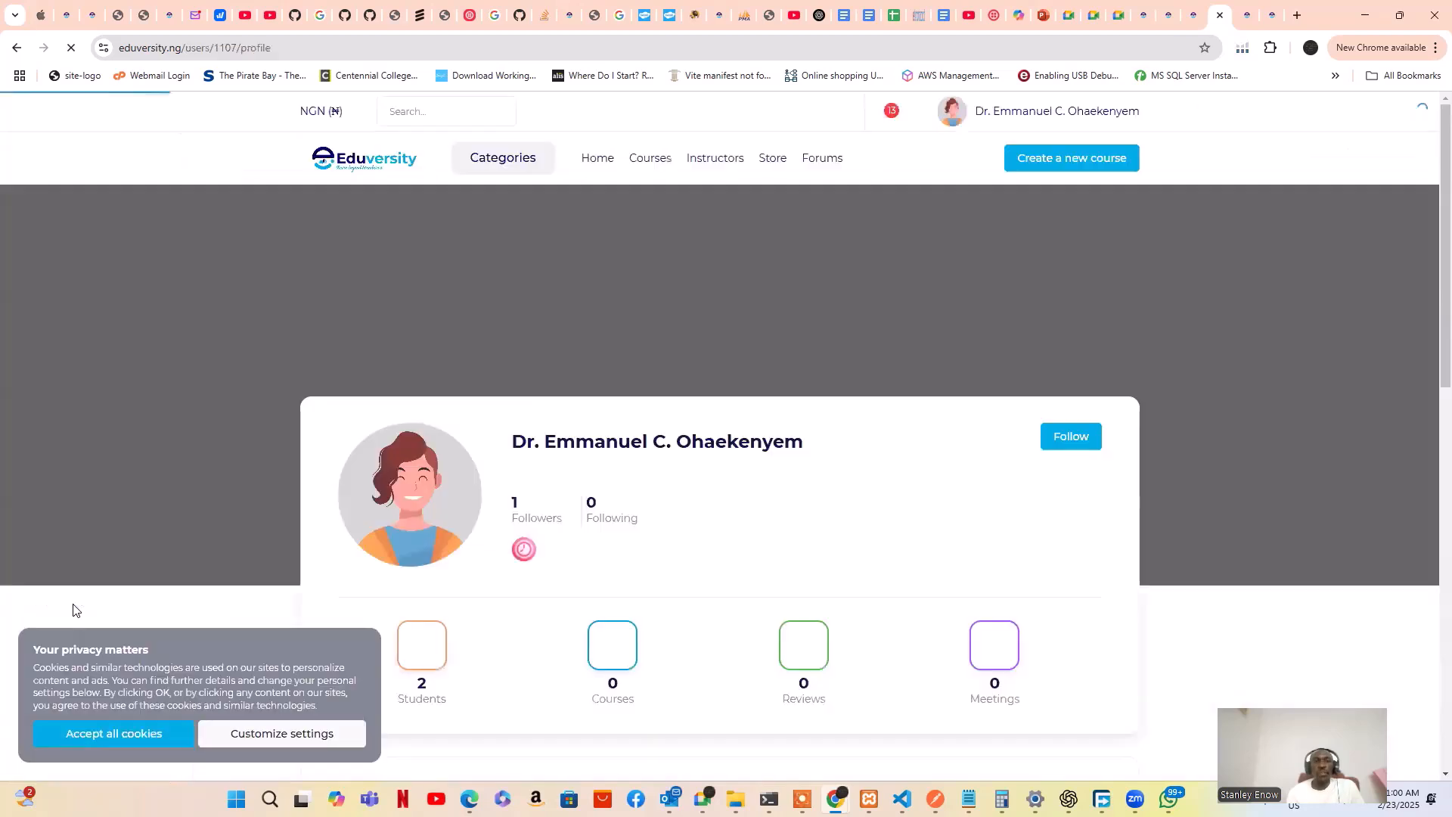
scroll(73, 609, "down", 8)
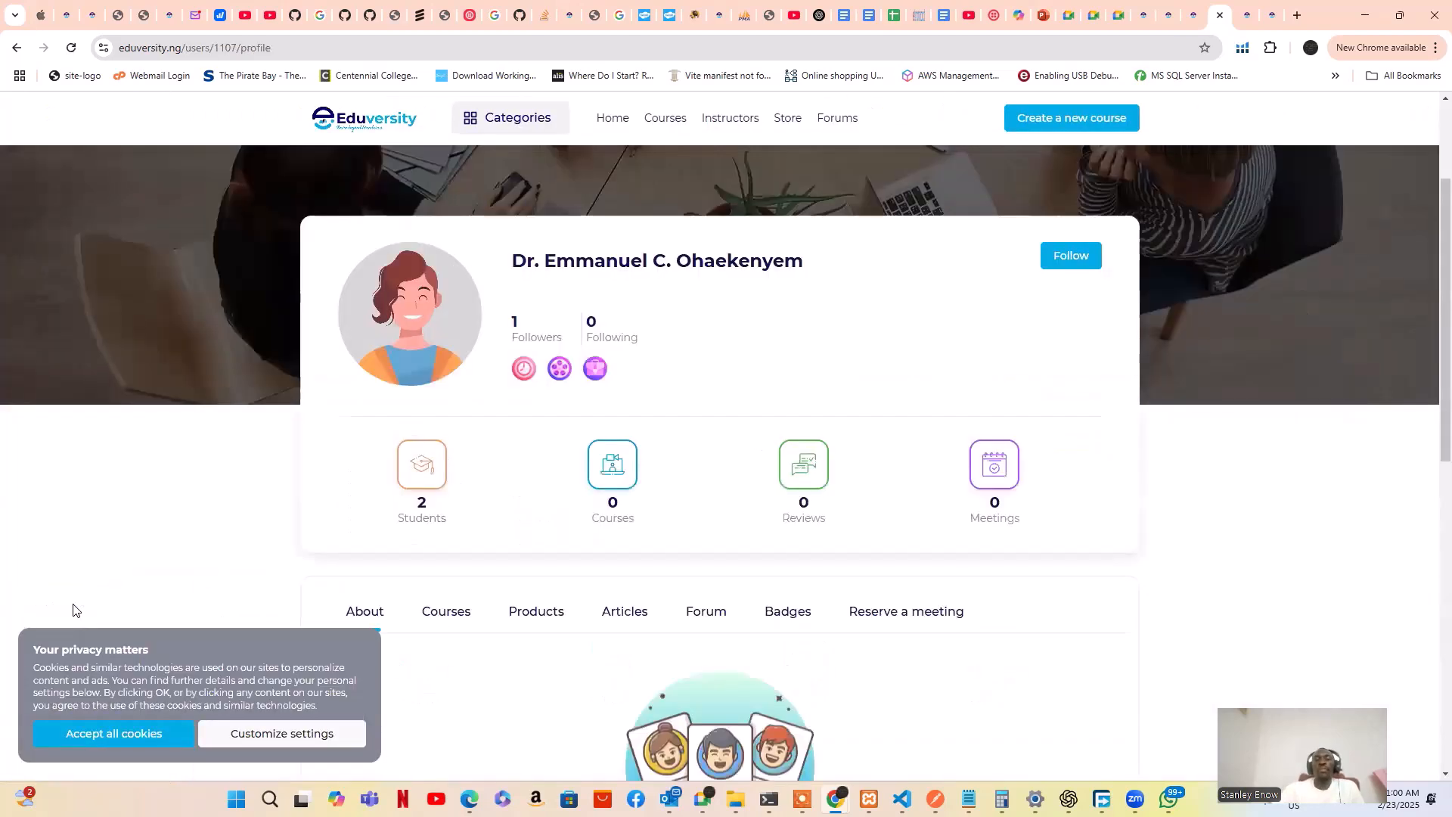
scroll(73, 609, "up", 8)
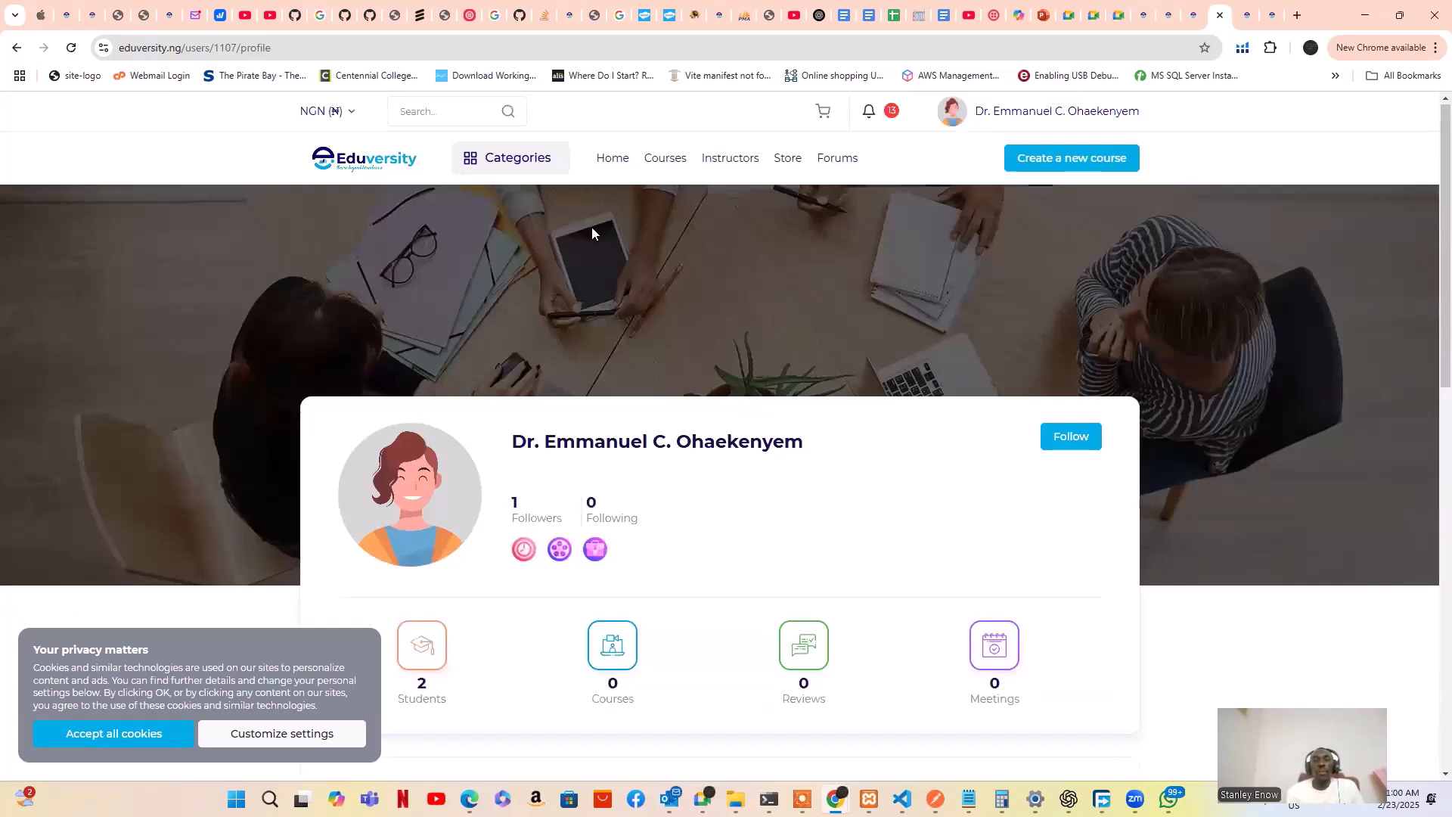
Go back to the Settings Basic Information form and check the 13-item notifications summary
left_click(16, 50)
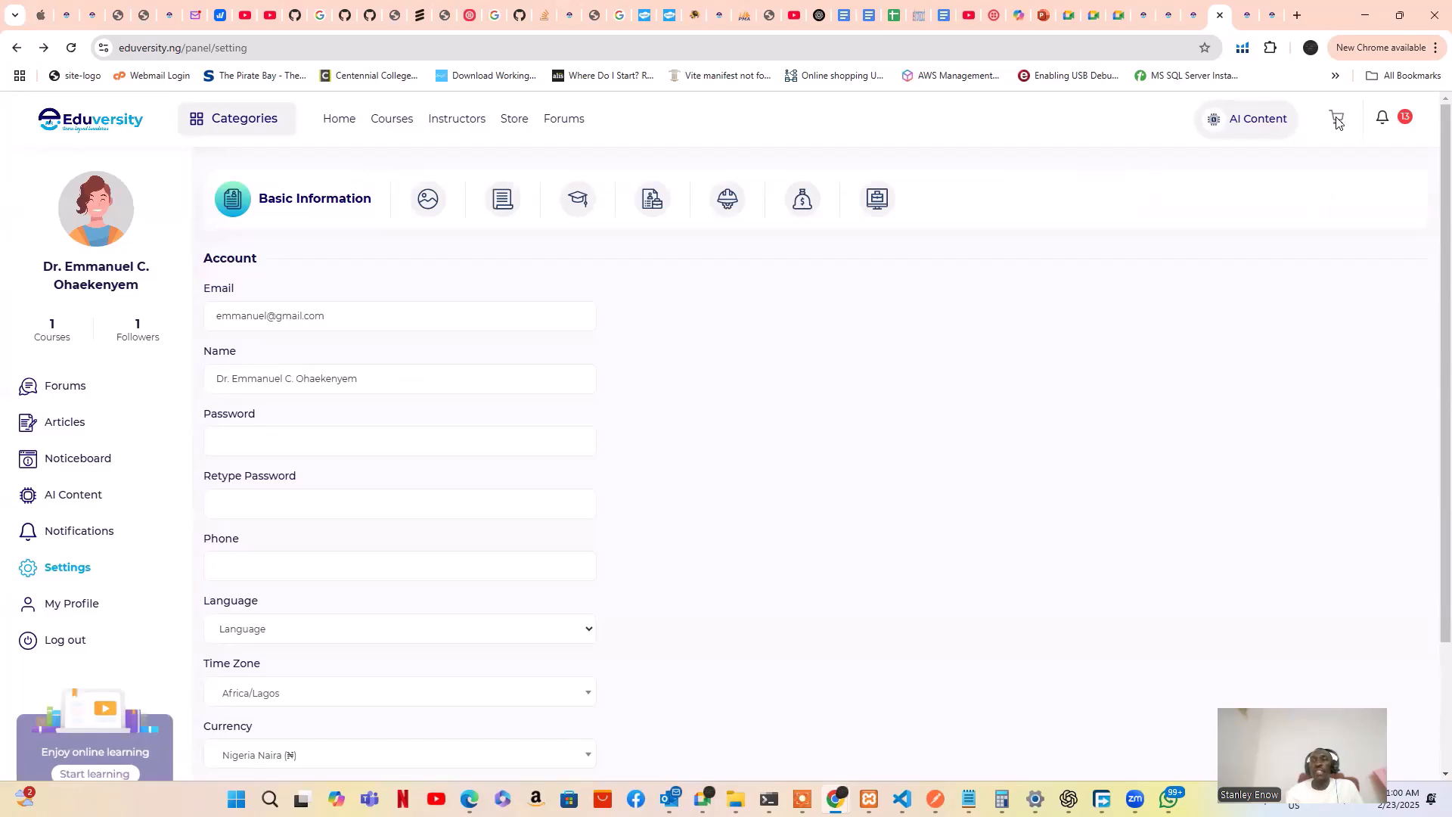
left_click(1404, 121)
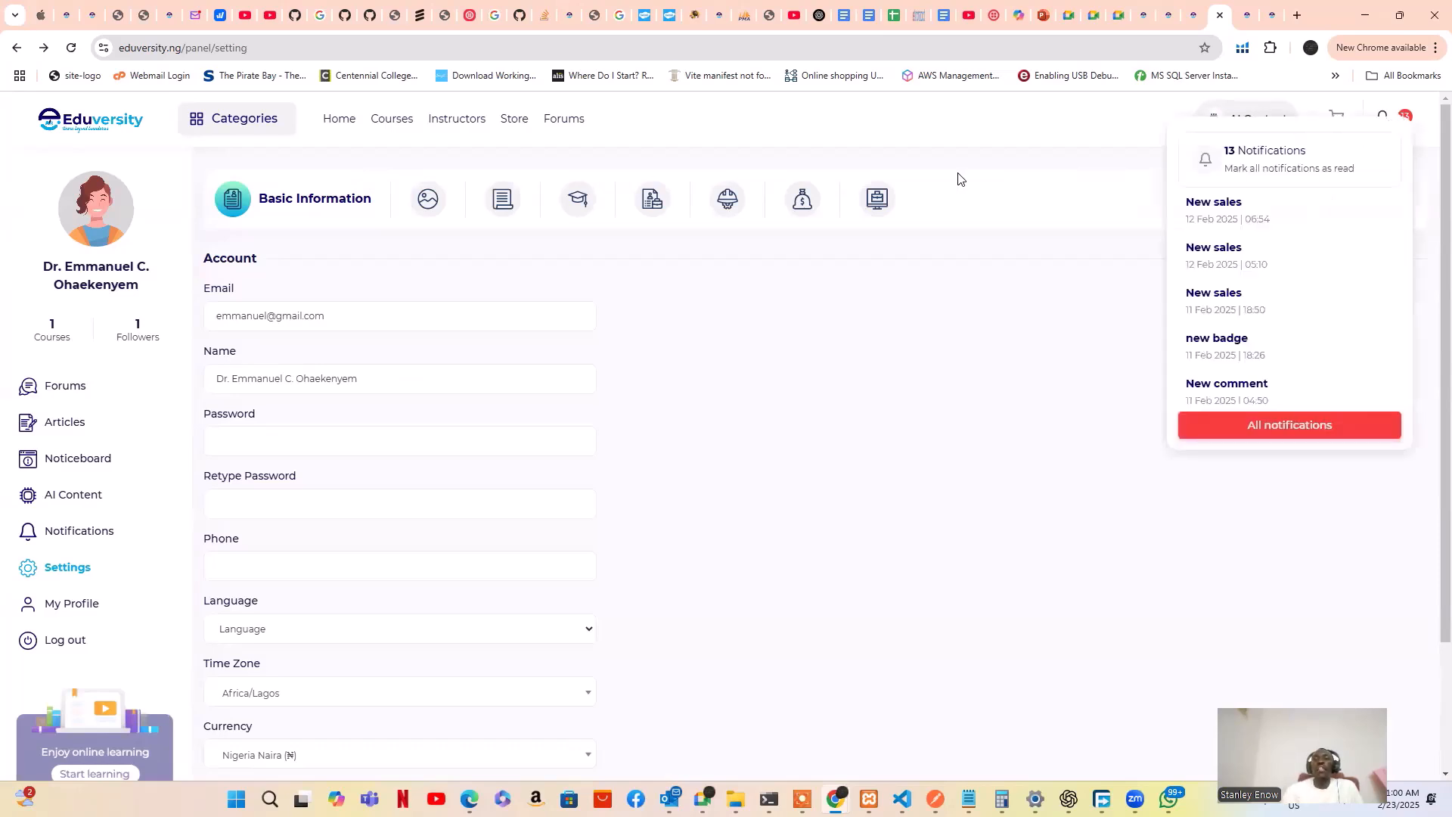
left_click(958, 178)
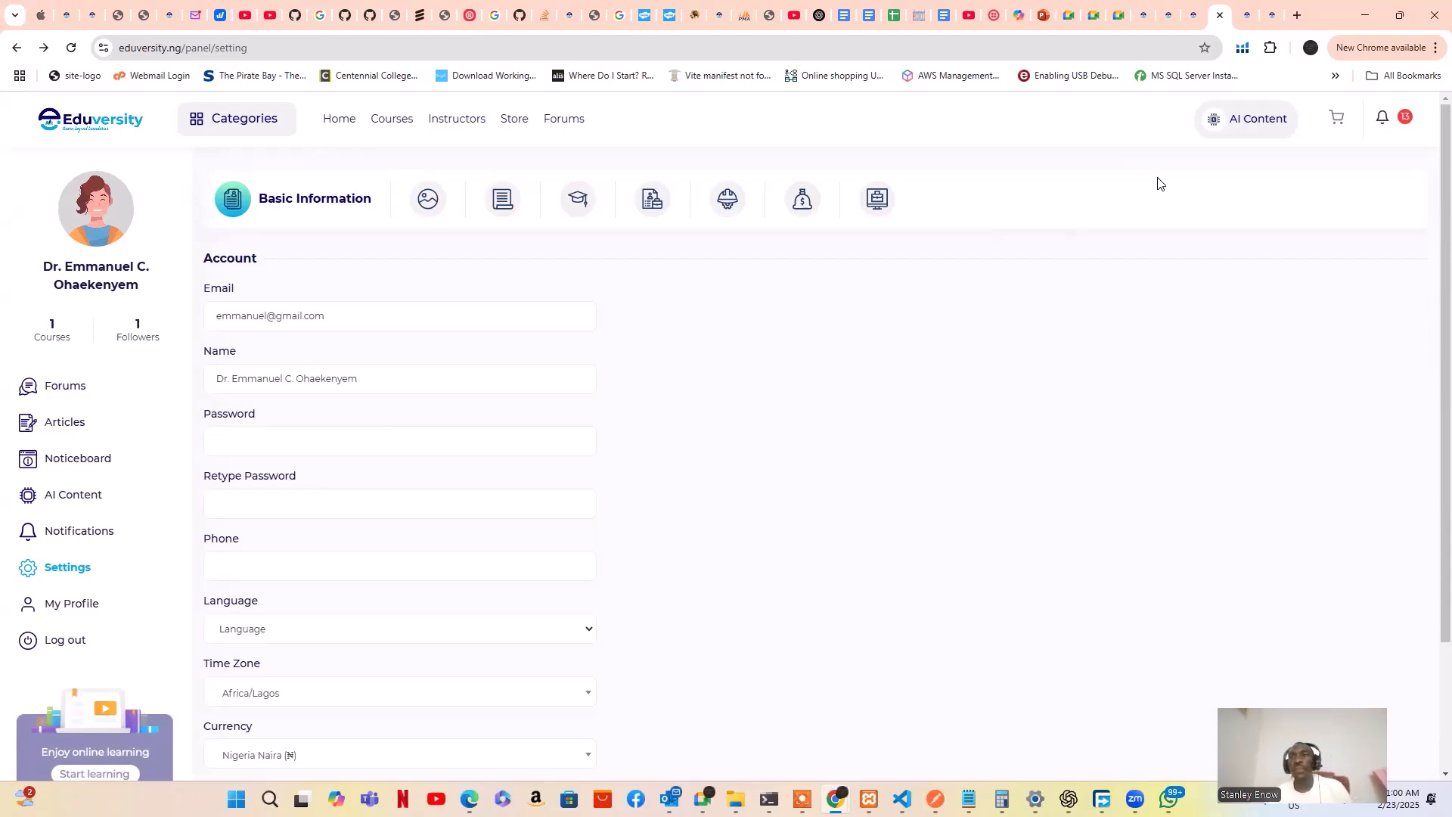
In Presentation5, view slide 4, Create and Sell Courses, then slide 5, Bundle Courses
left_click(1039, 23)
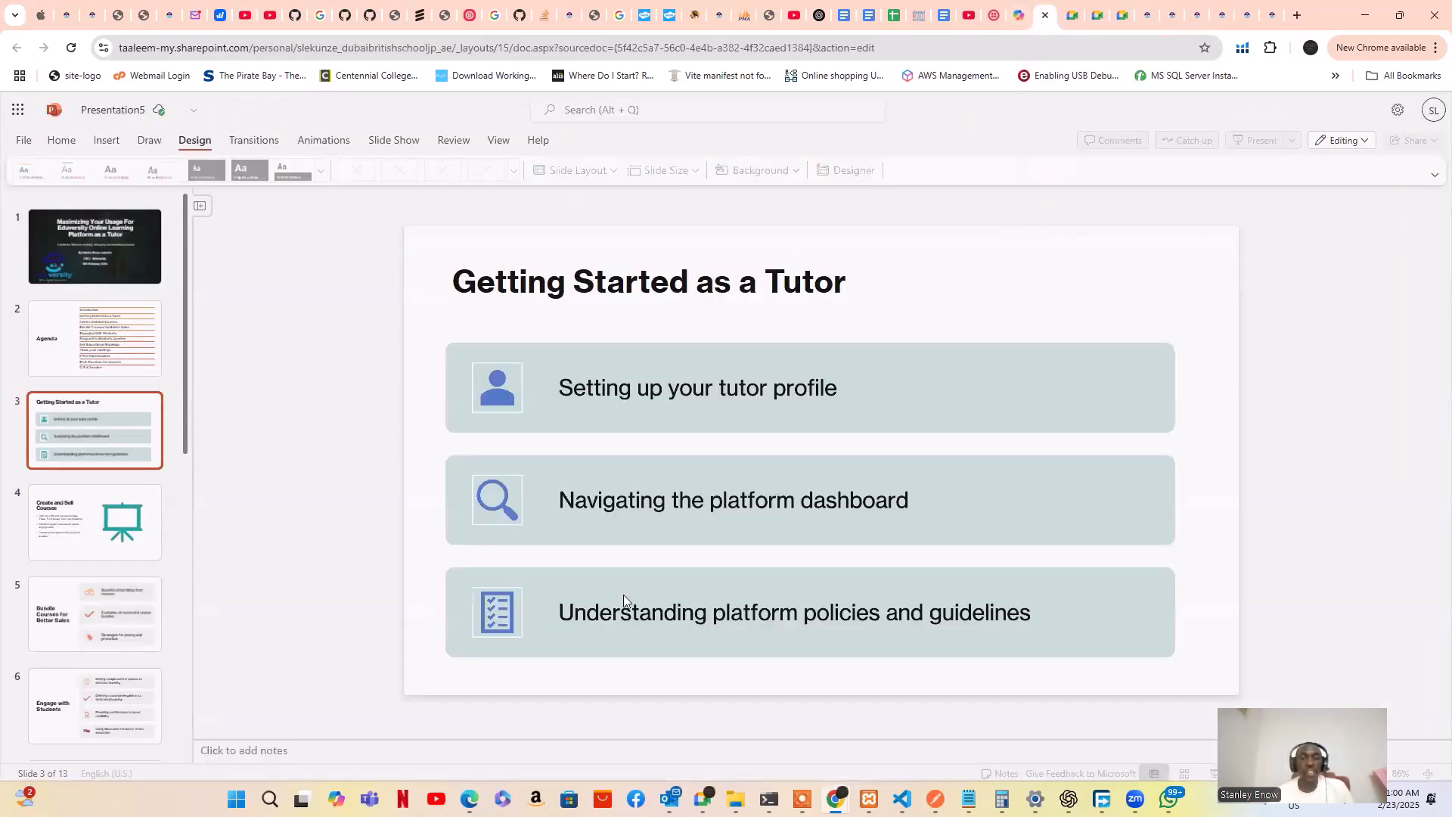
left_click(99, 527)
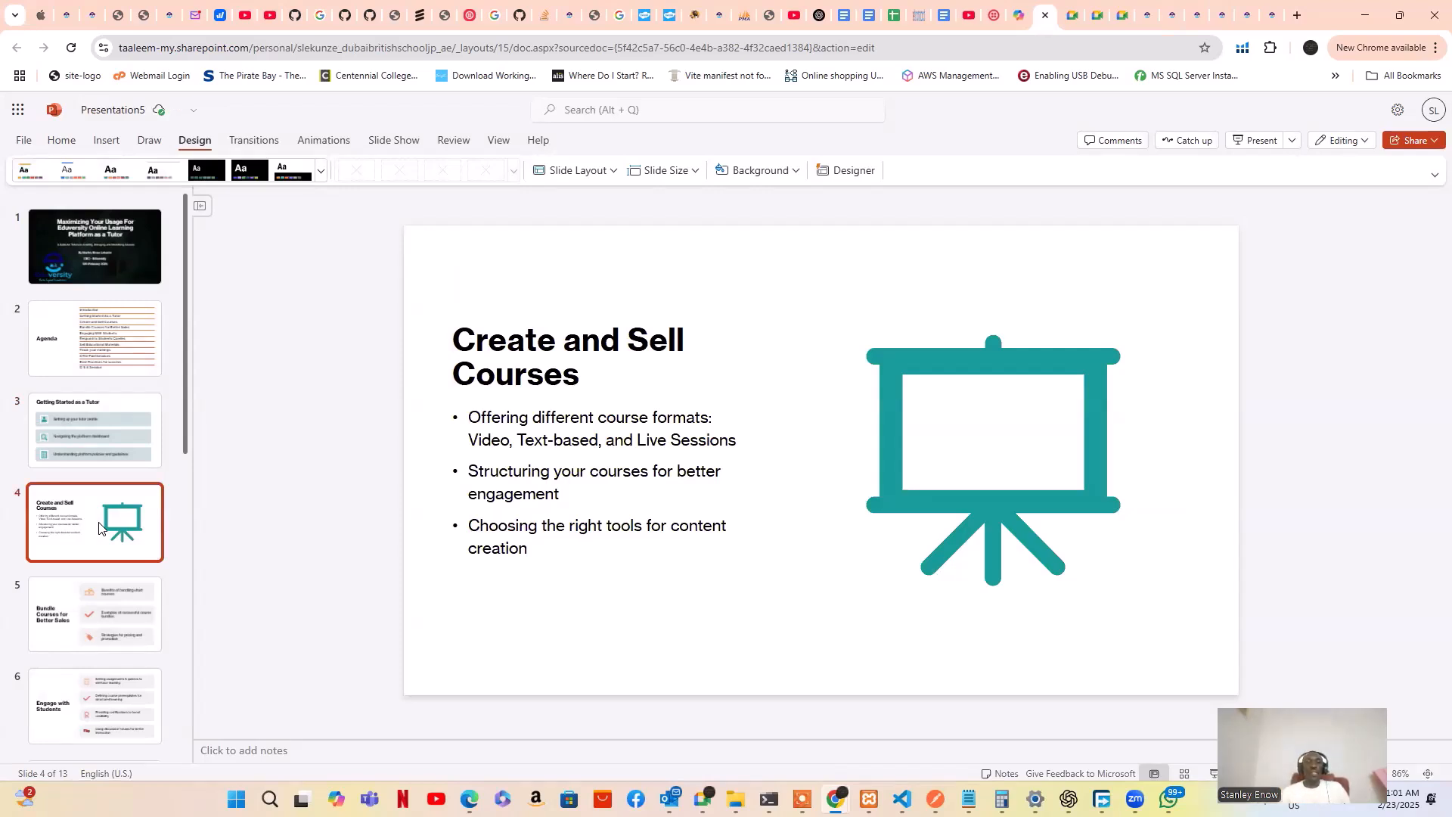
left_click(85, 609)
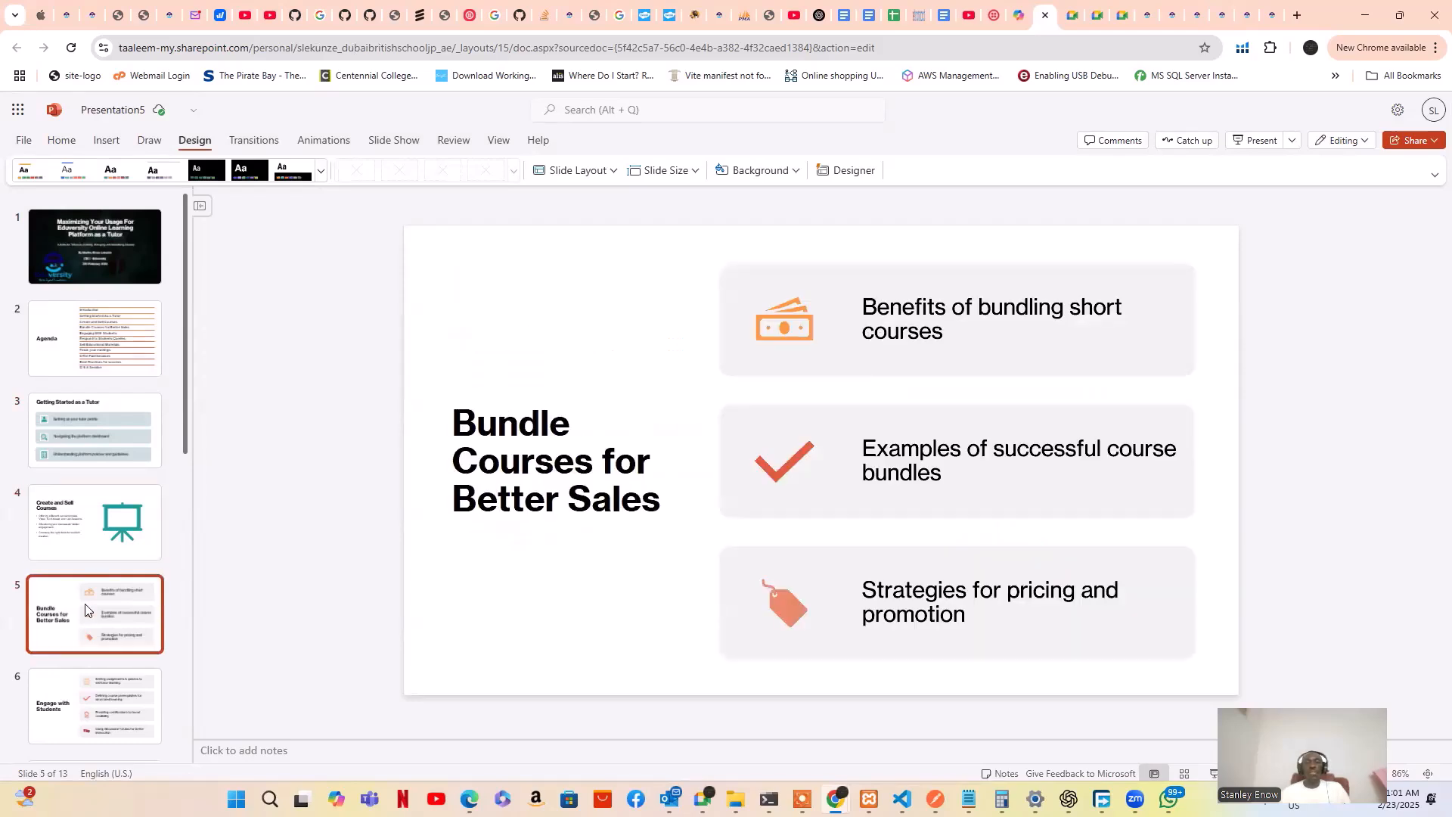